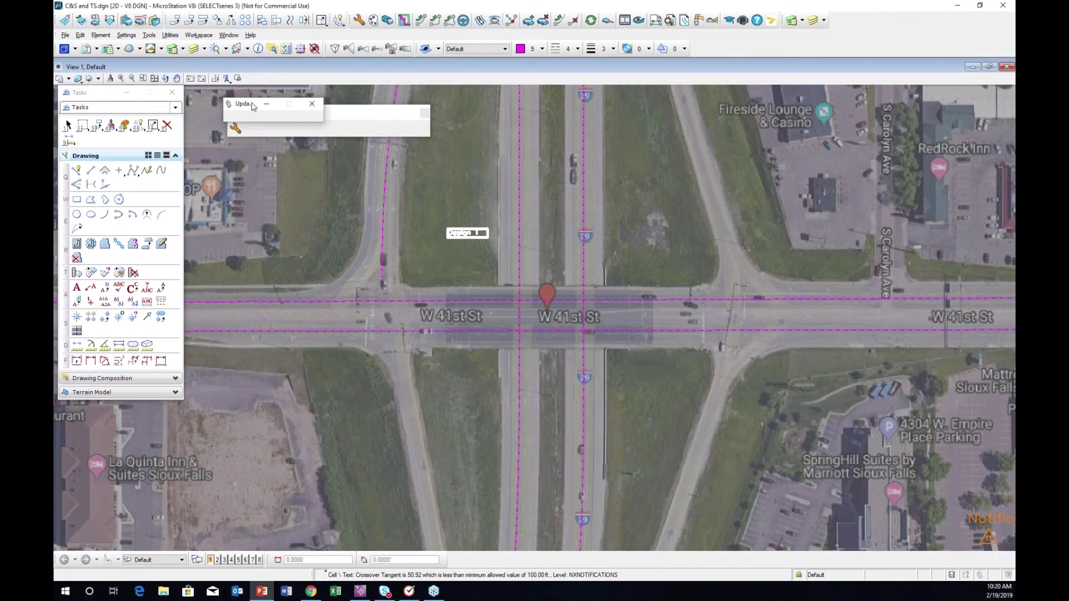
# Set the NEXUS DDI program units to feet and accept the program settings
pyautogui.moveTo(252, 106); pyautogui.dragTo(275, 71)
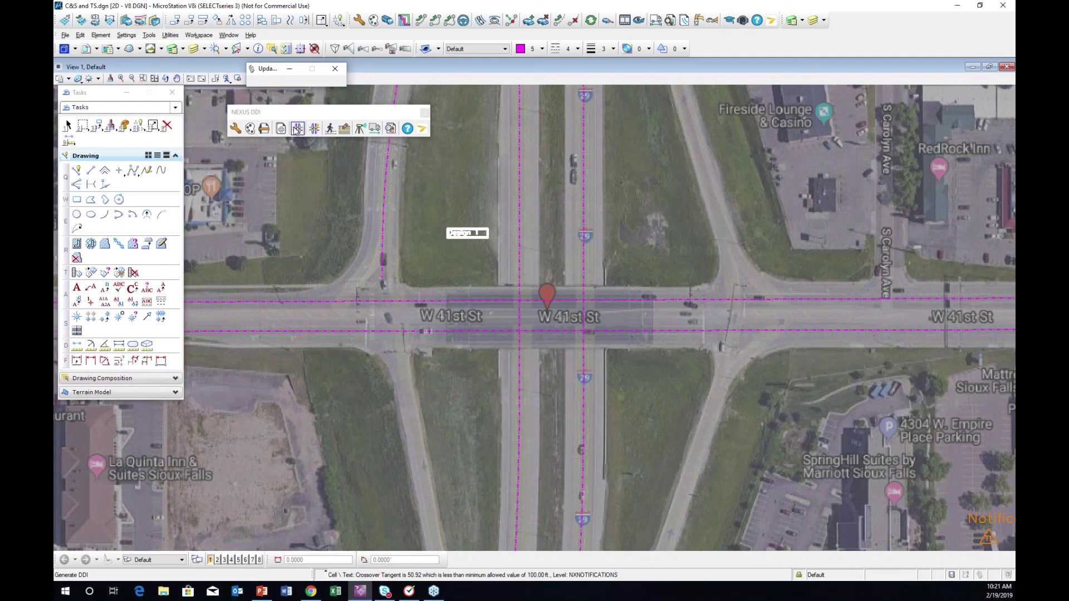
pyautogui.click(236, 130)
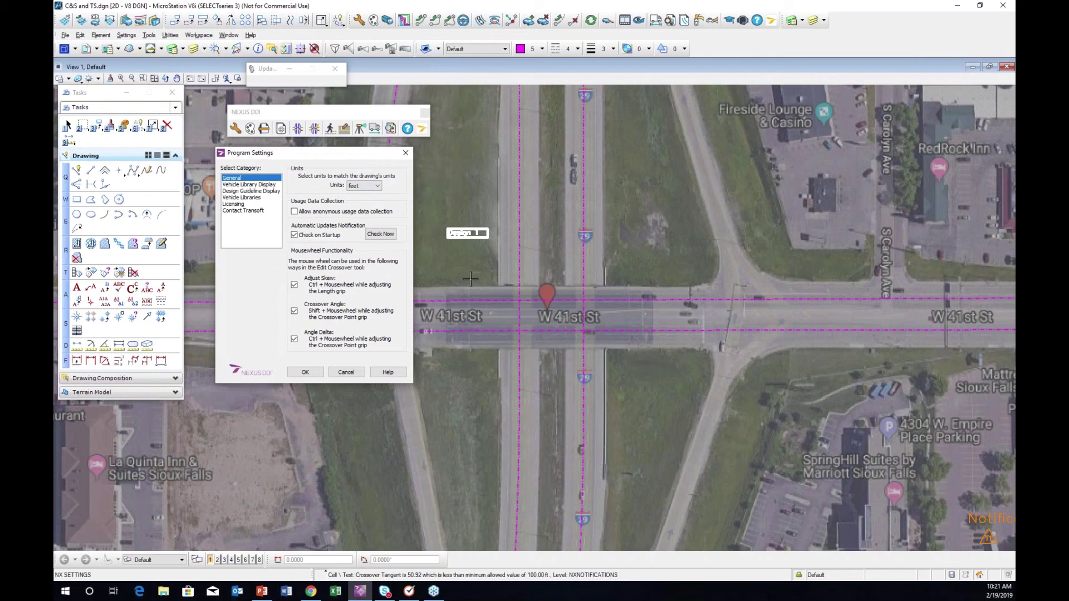
pyautogui.click(374, 187)
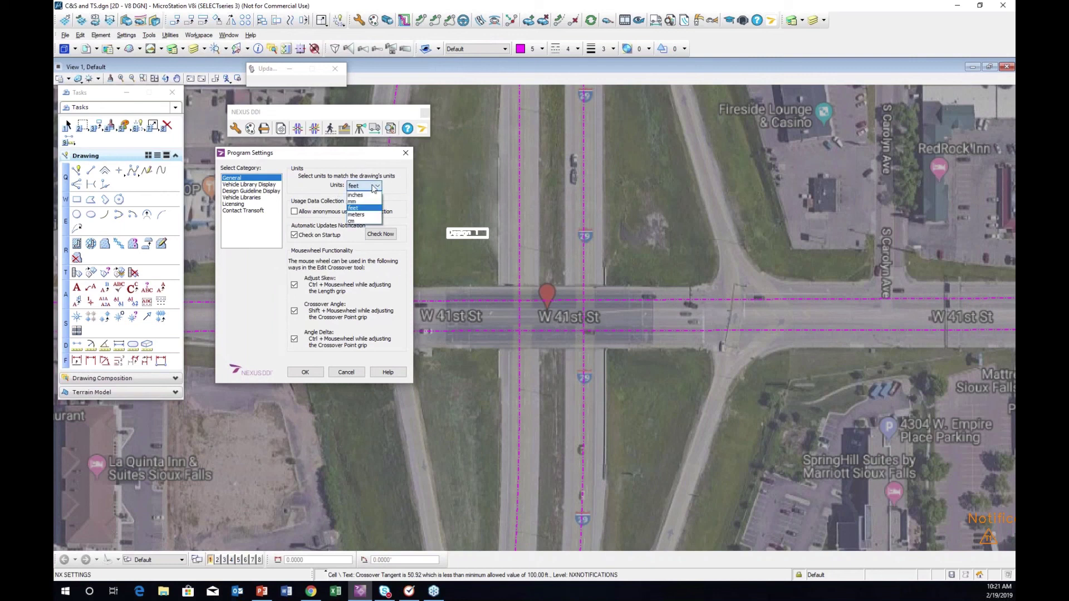
pyautogui.click(375, 208)
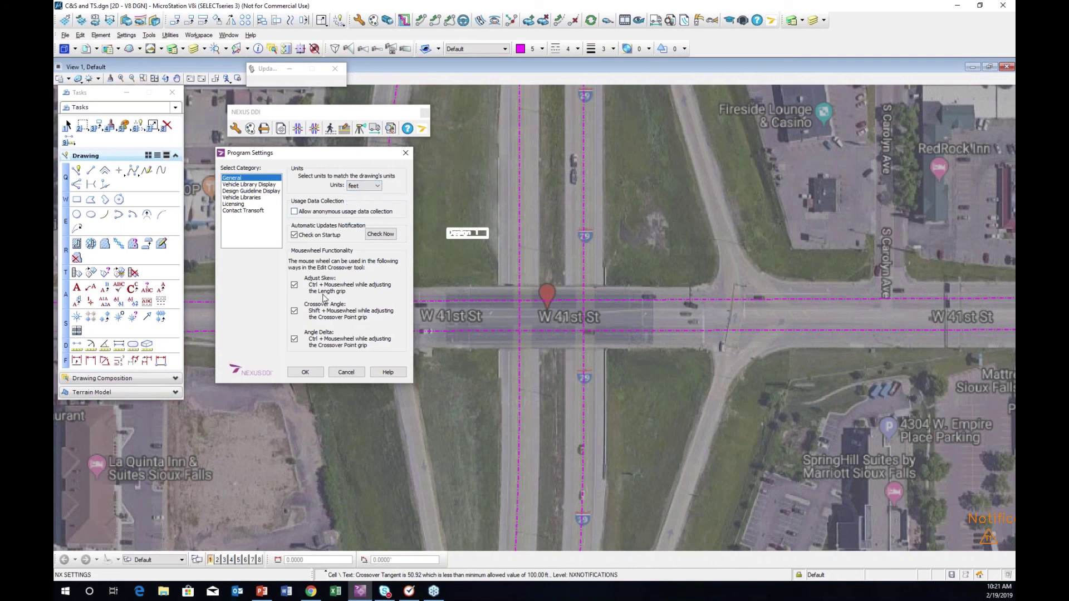
pyautogui.click(308, 372)
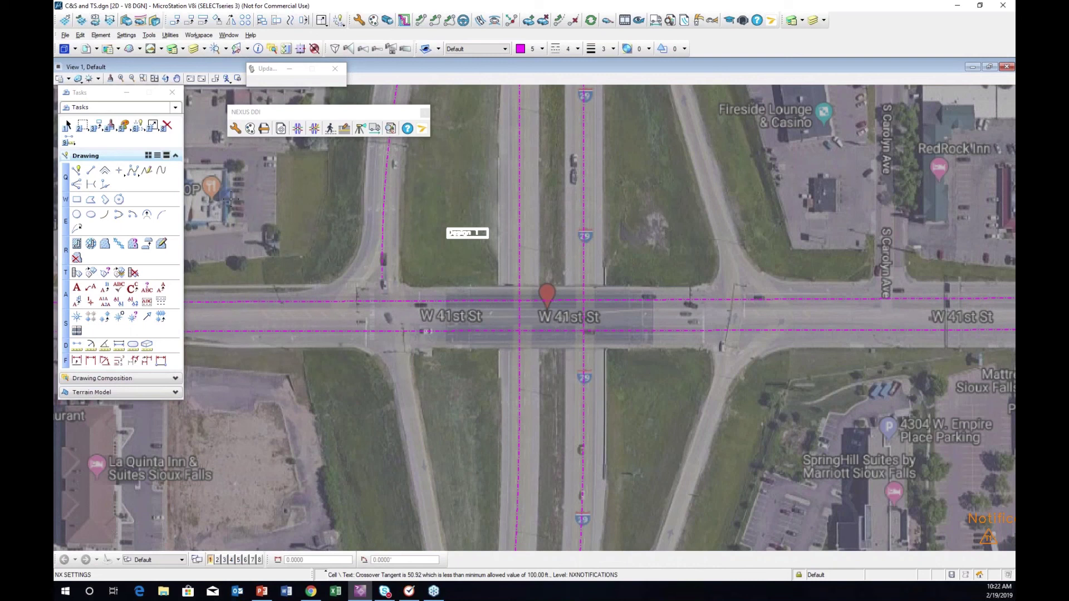
# Review the NEXUS drawing properties for the DDI, design symbols, islands and movements through hatching, and accept them
pyautogui.click(254, 132)
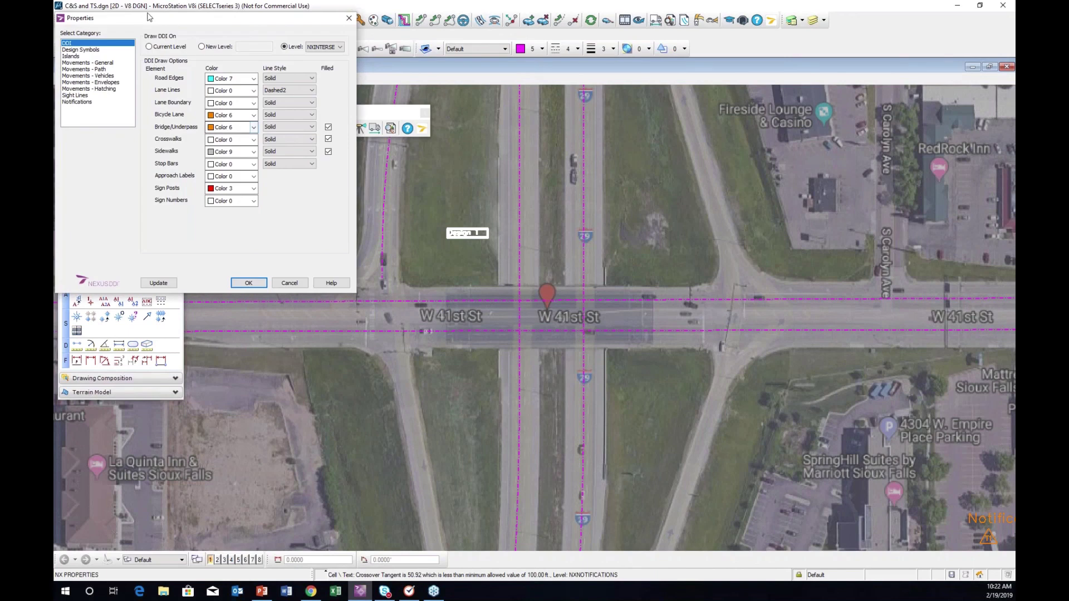
pyautogui.moveTo(152, 28); pyautogui.dragTo(269, 155)
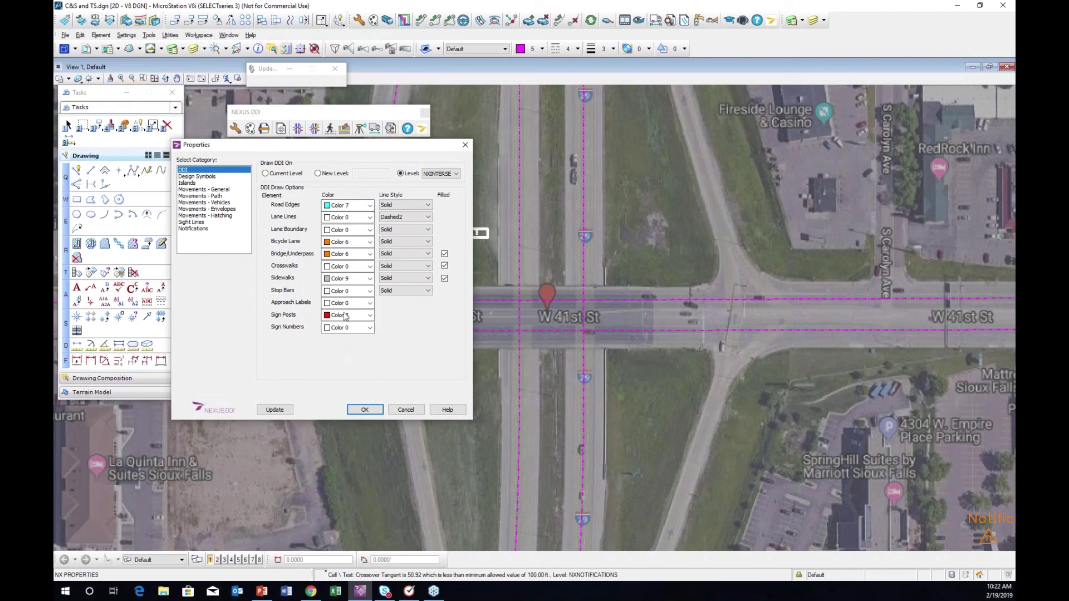
pyautogui.click(202, 182)
pyautogui.click(203, 177)
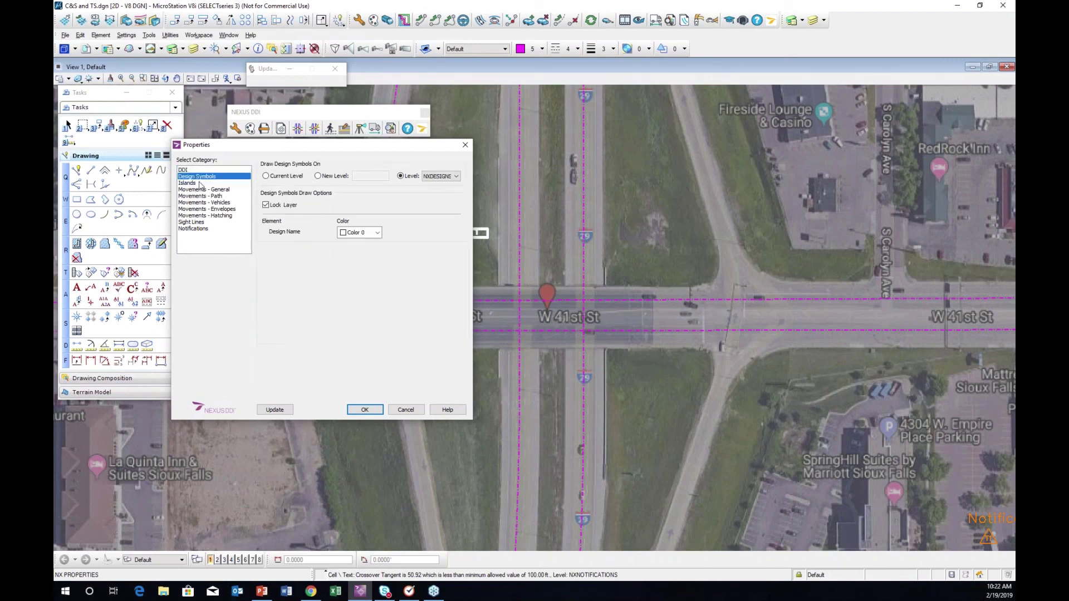
pyautogui.press('Down')
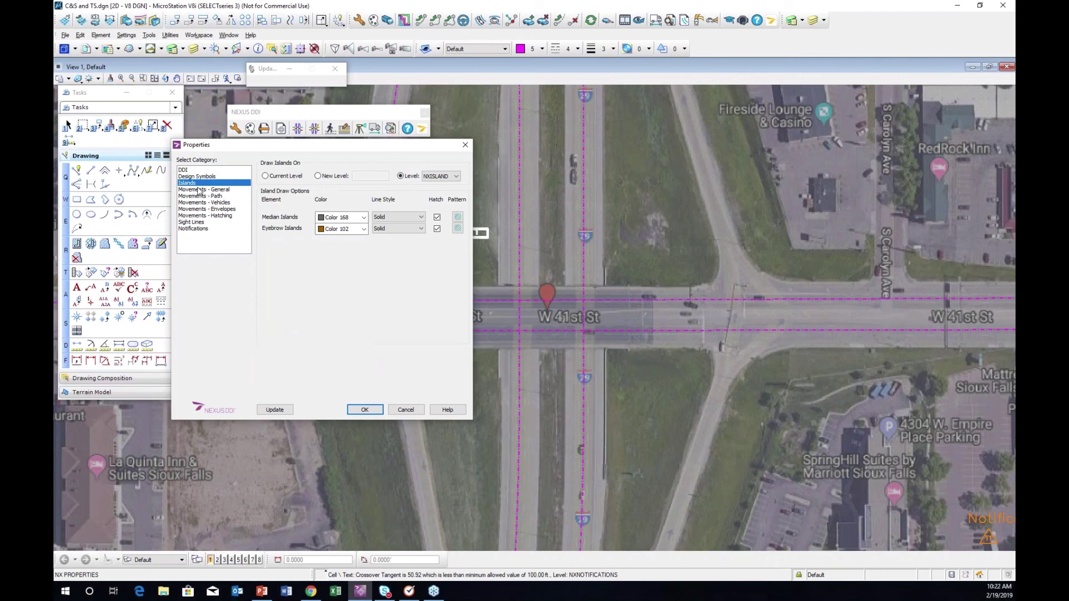
pyautogui.click(199, 190)
pyautogui.click(200, 197)
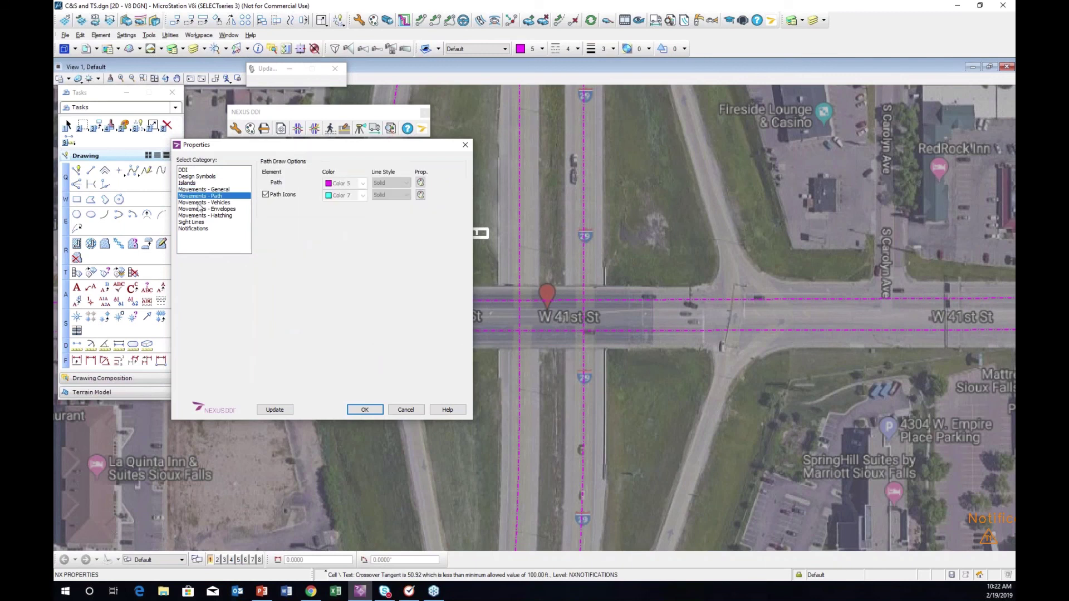
pyautogui.click(200, 203)
pyautogui.click(199, 209)
pyautogui.click(200, 215)
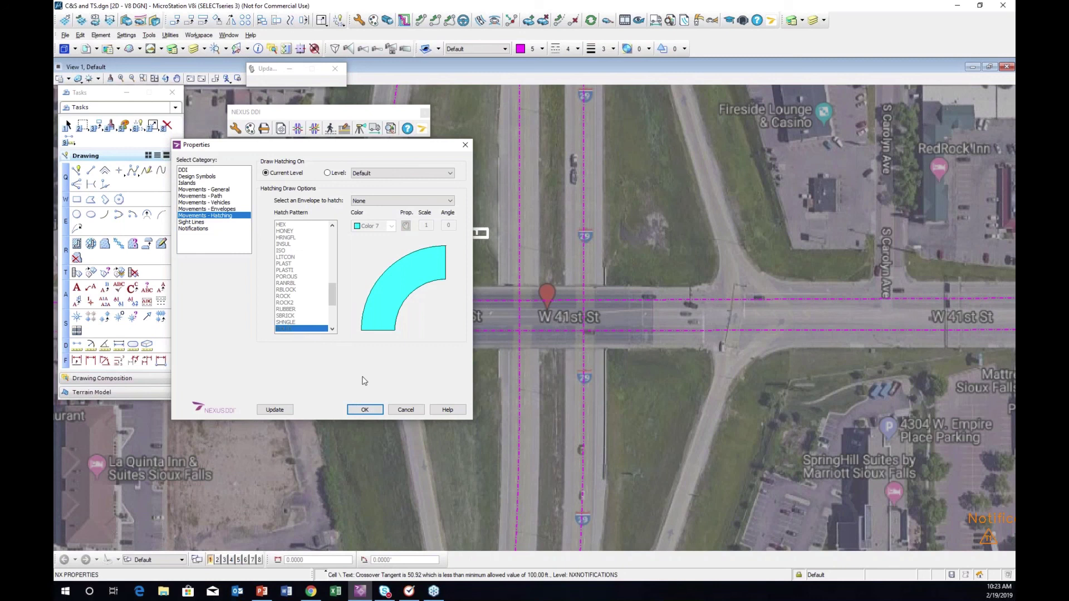
pyautogui.click(366, 410)
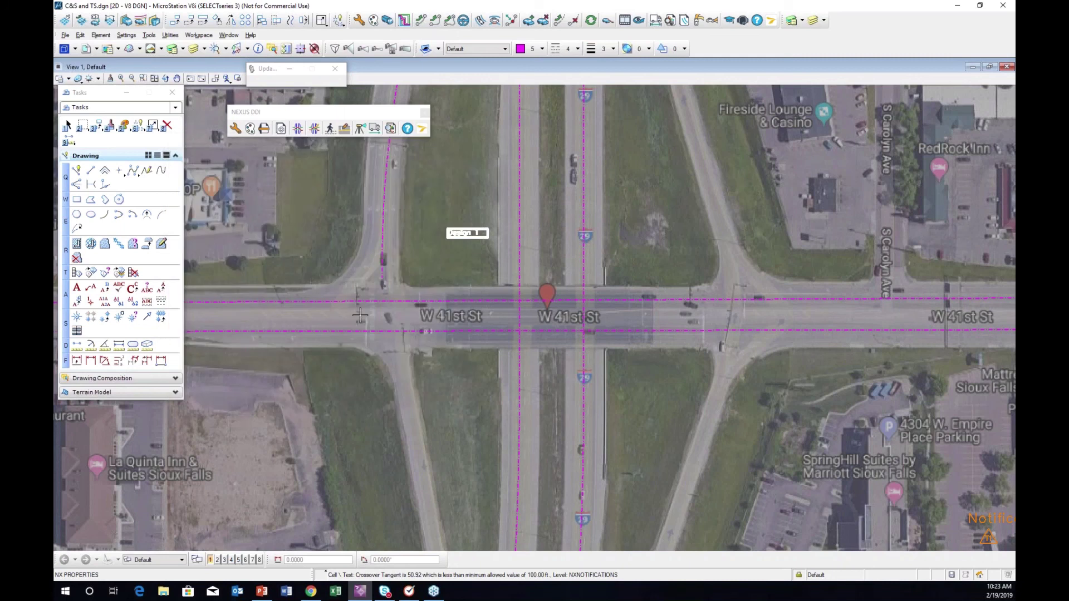
# Open the Default design guideline for editing and review its design speed, design vehicle, lane, shoulder width and bicycle lane parameters
pyautogui.click(263, 129)
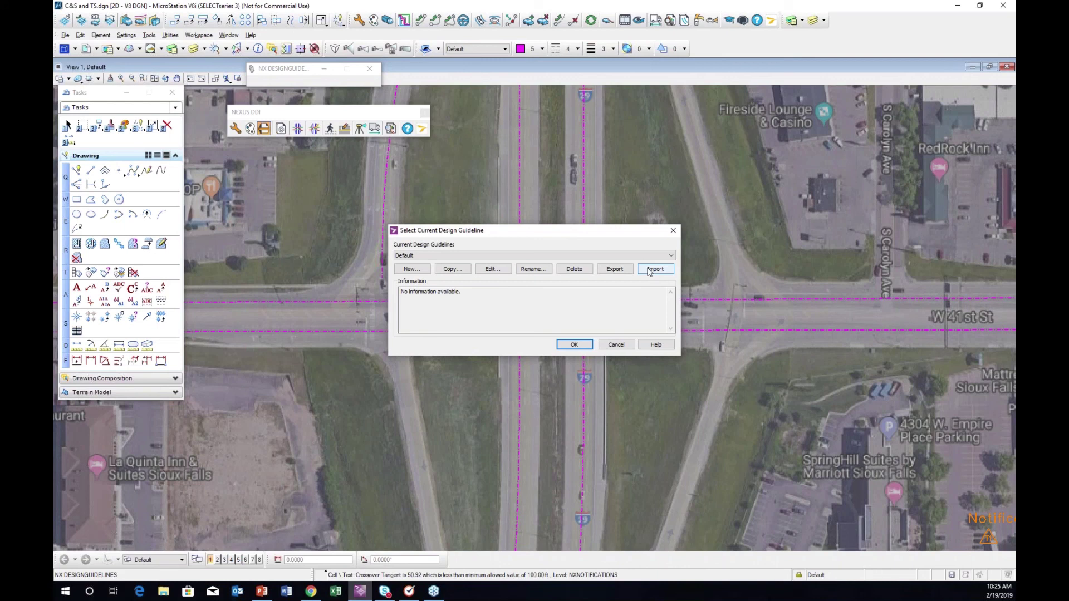
pyautogui.click(493, 270)
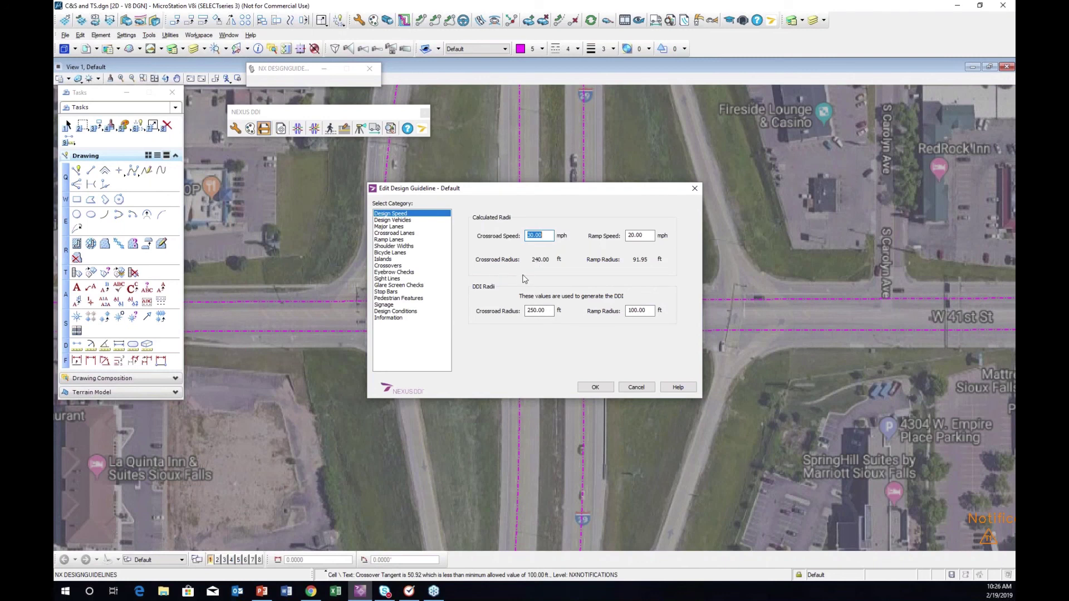
pyautogui.click(538, 310)
pyautogui.click(421, 221)
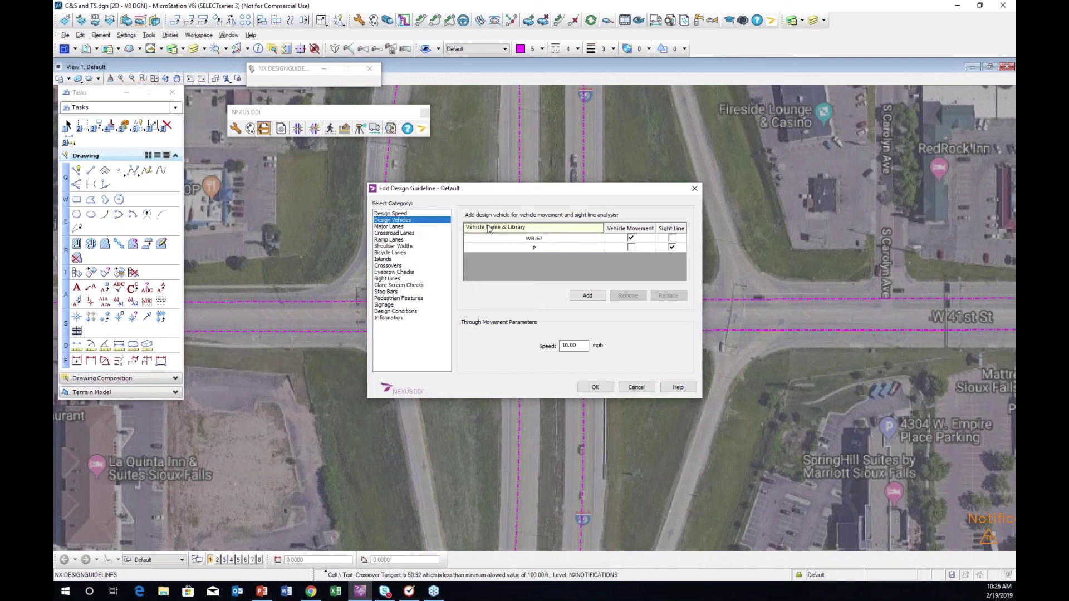
pyautogui.click(399, 226)
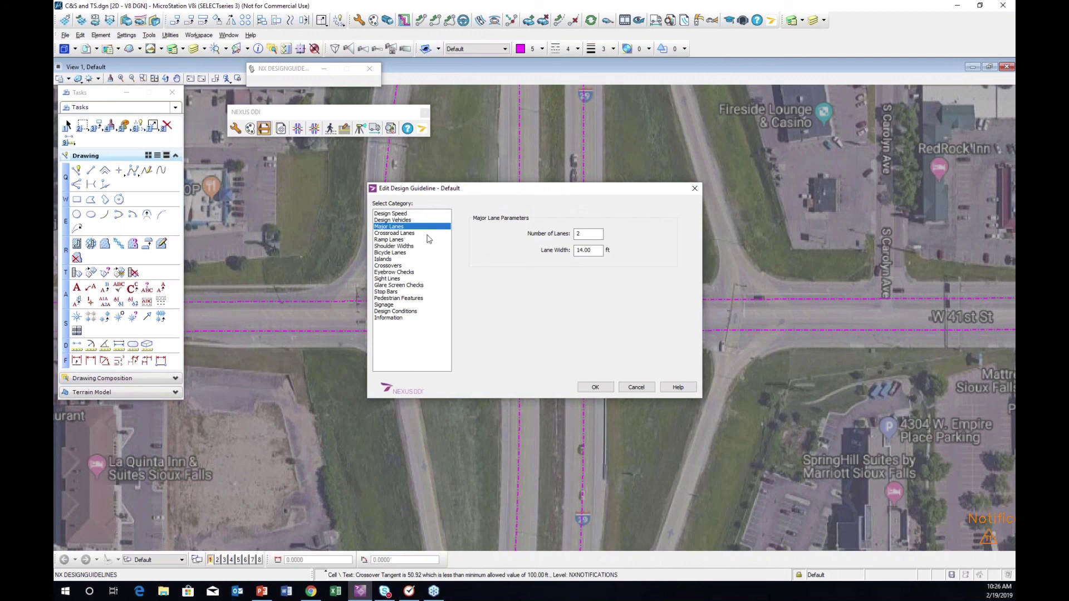
pyautogui.click(404, 234)
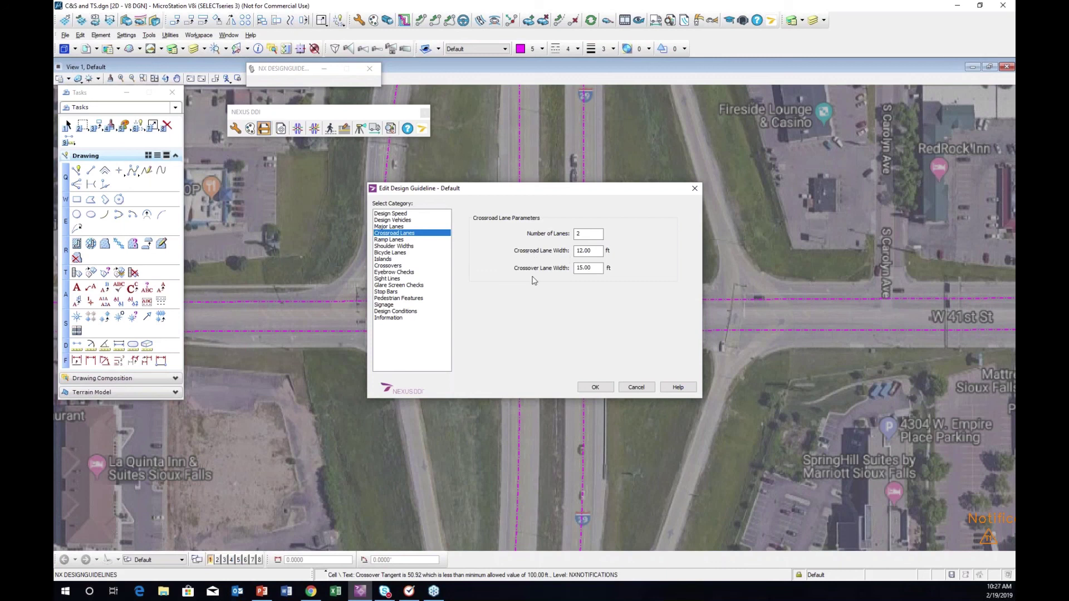
pyautogui.click(405, 241)
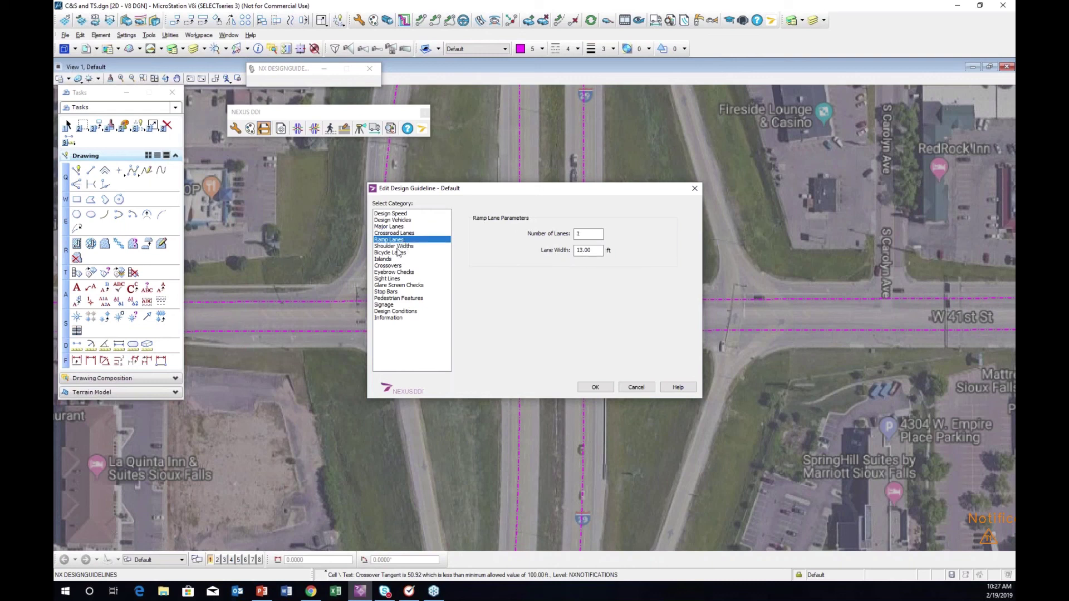
pyautogui.click(397, 247)
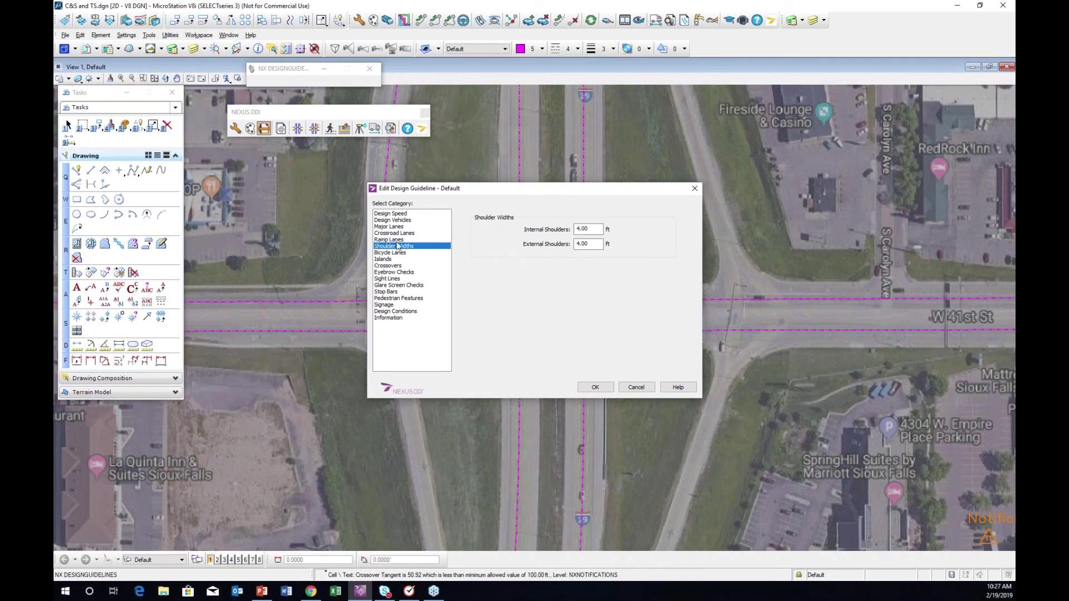
pyautogui.click(397, 253)
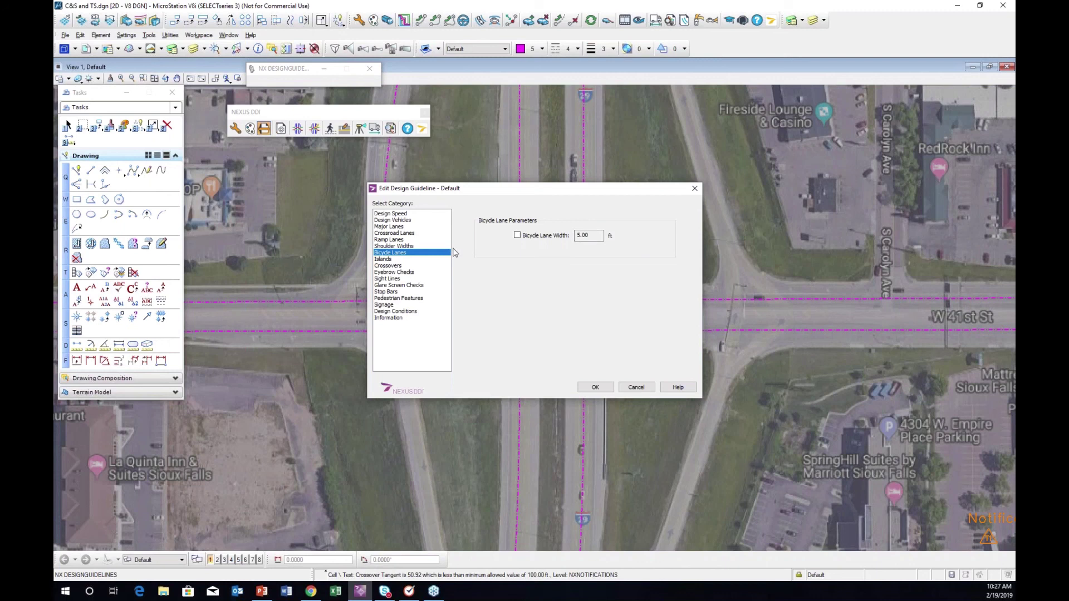
# Review the Default guideline's parameters from islands and crossovers through signage and design conditions, and accept it as the current guideline
pyautogui.click(423, 259)
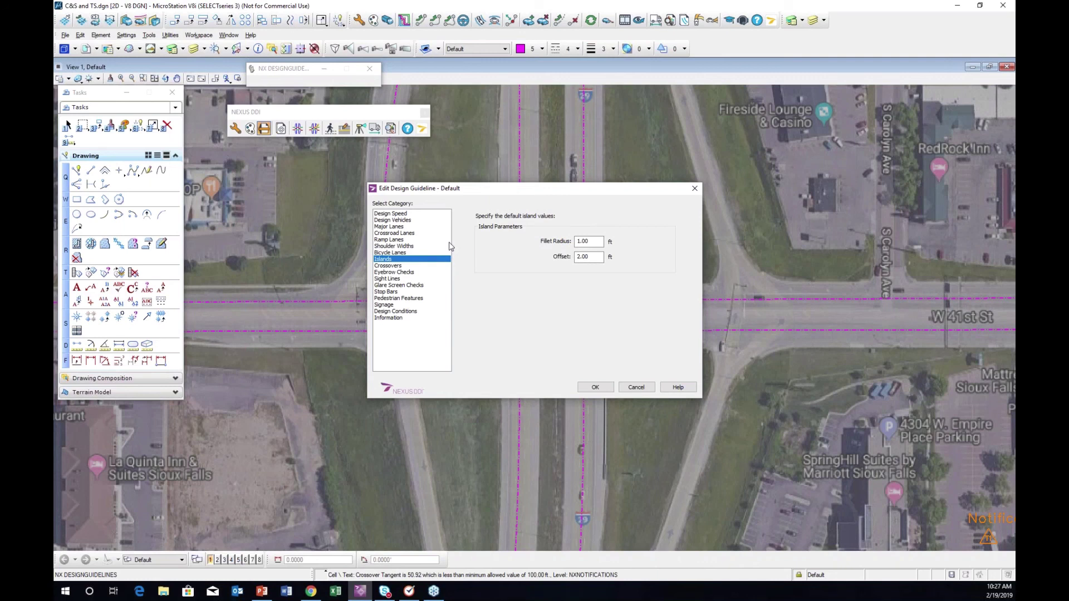
pyautogui.click(411, 272)
pyautogui.click(406, 267)
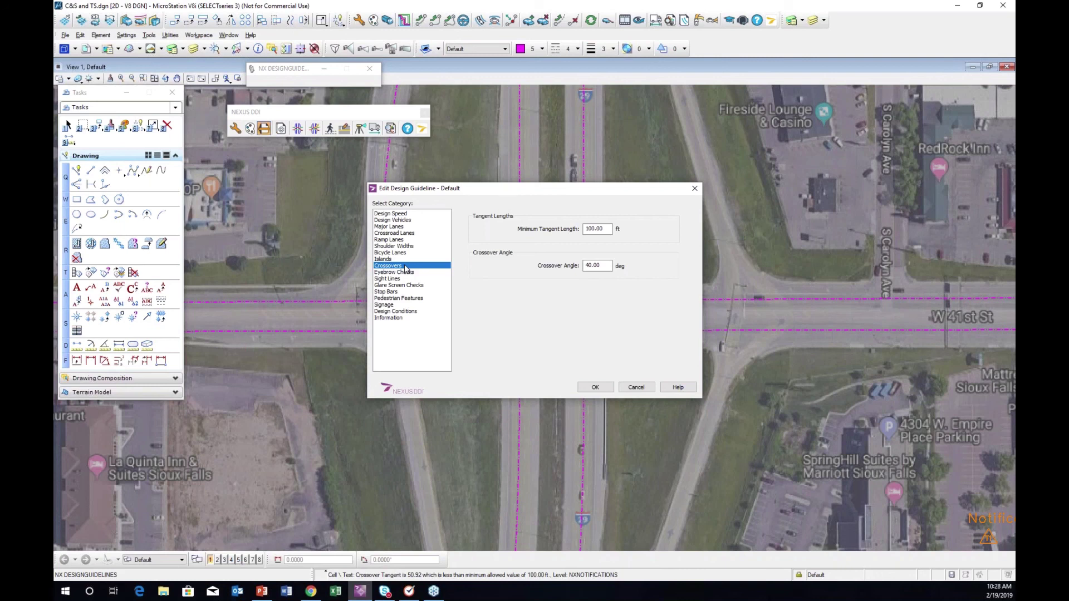
pyautogui.click(403, 272)
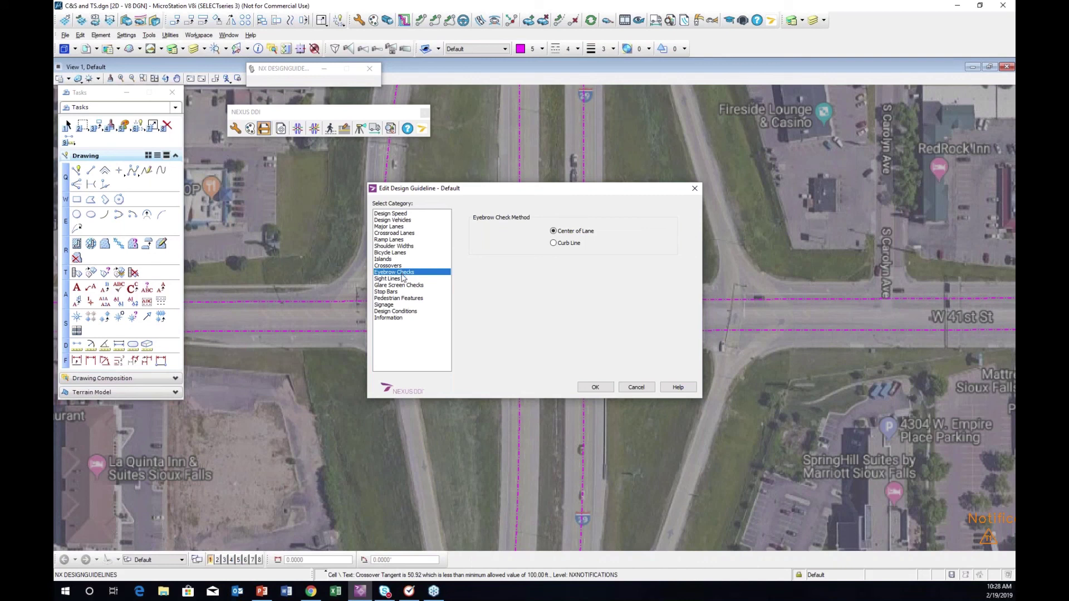
pyautogui.click(406, 279)
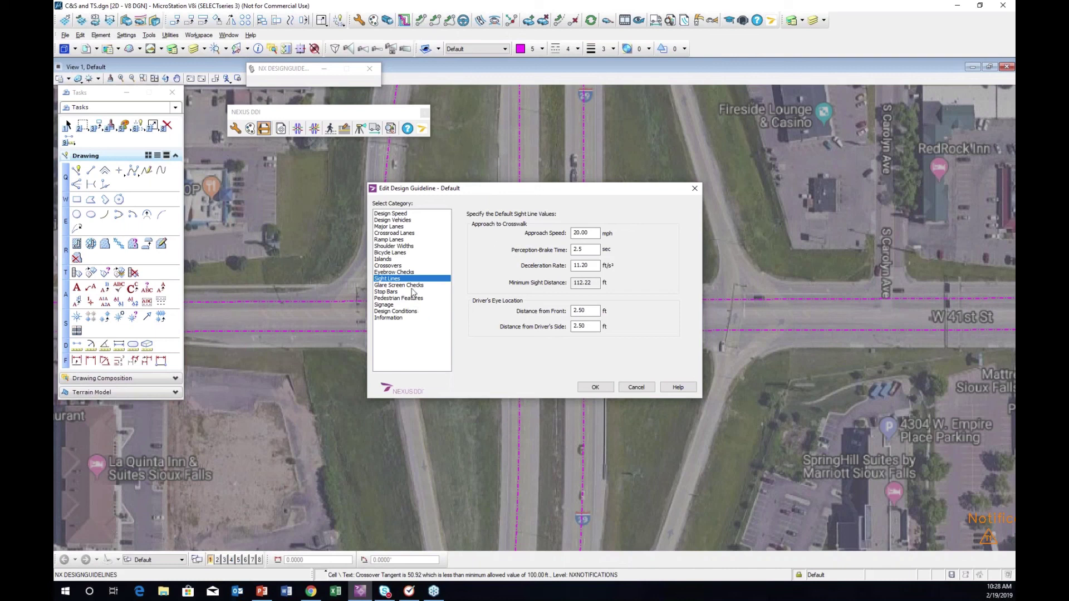
pyautogui.click(411, 285)
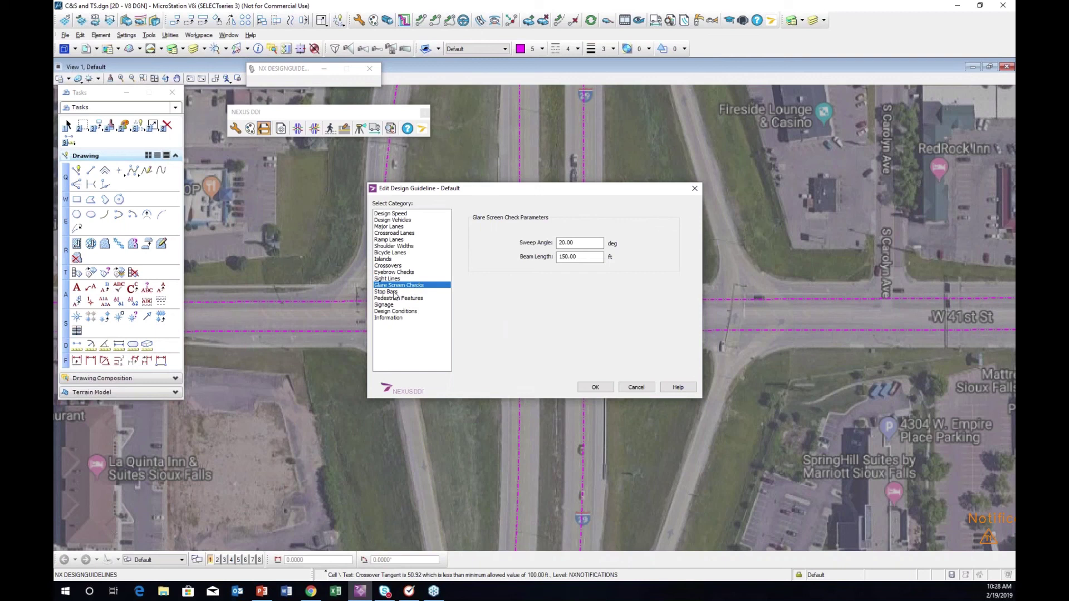
pyautogui.press('Down')
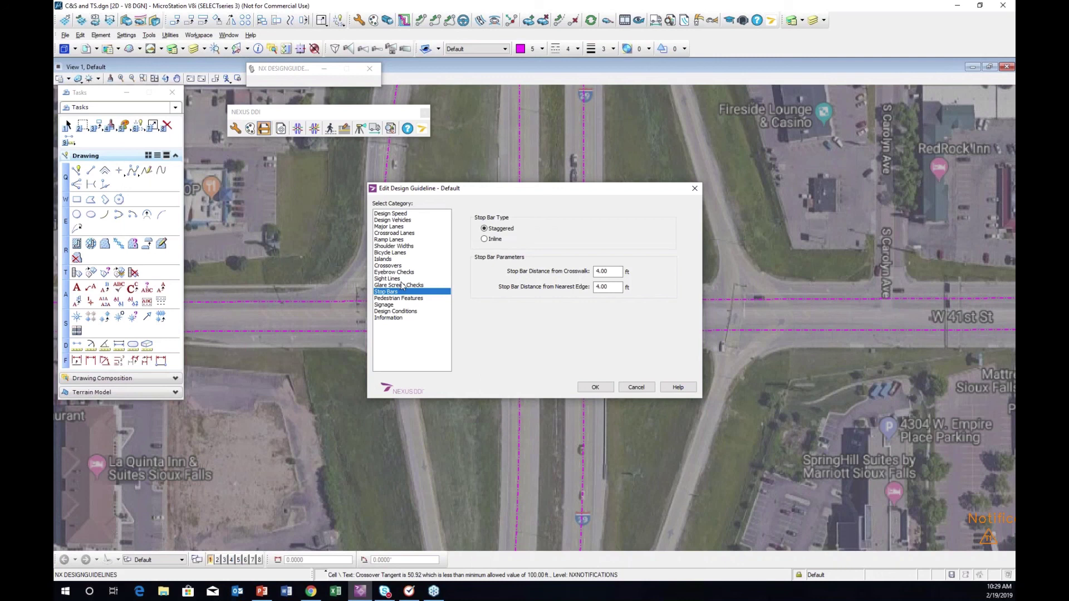
pyautogui.click(421, 299)
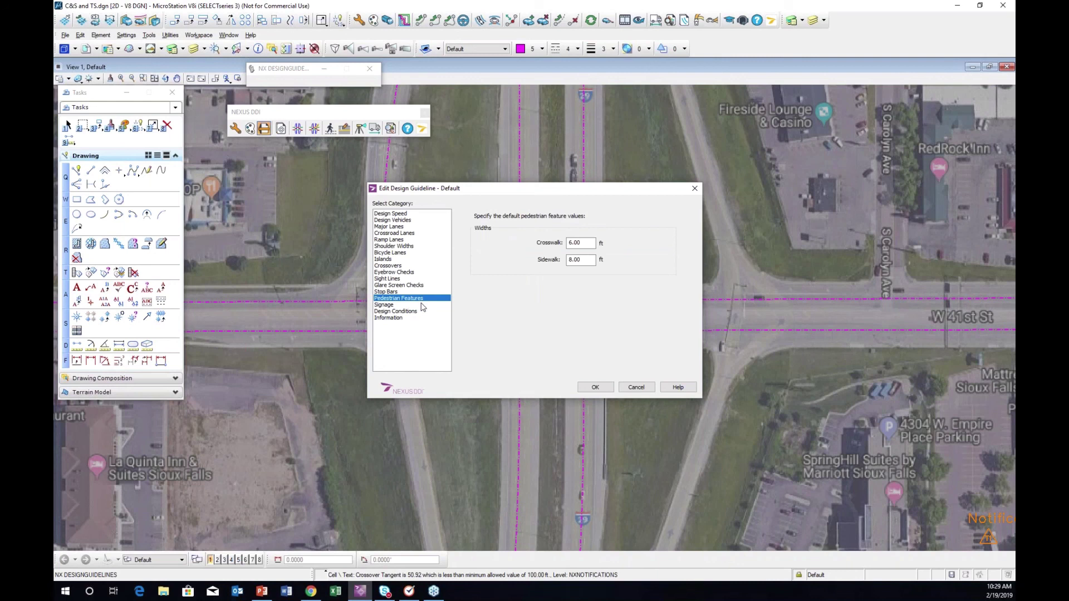
pyautogui.click(401, 306)
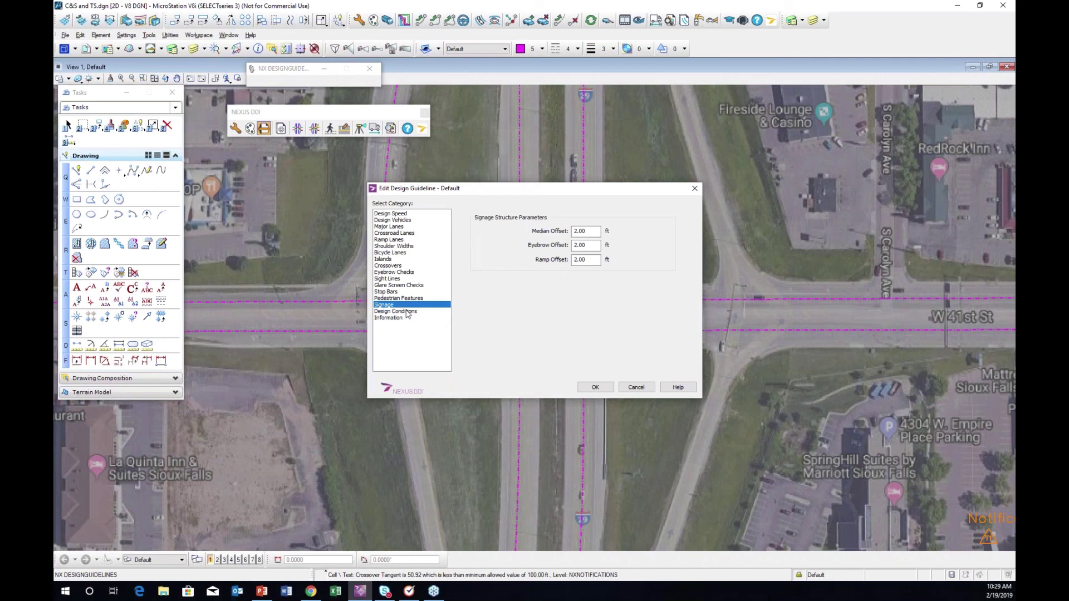
pyautogui.click(407, 312)
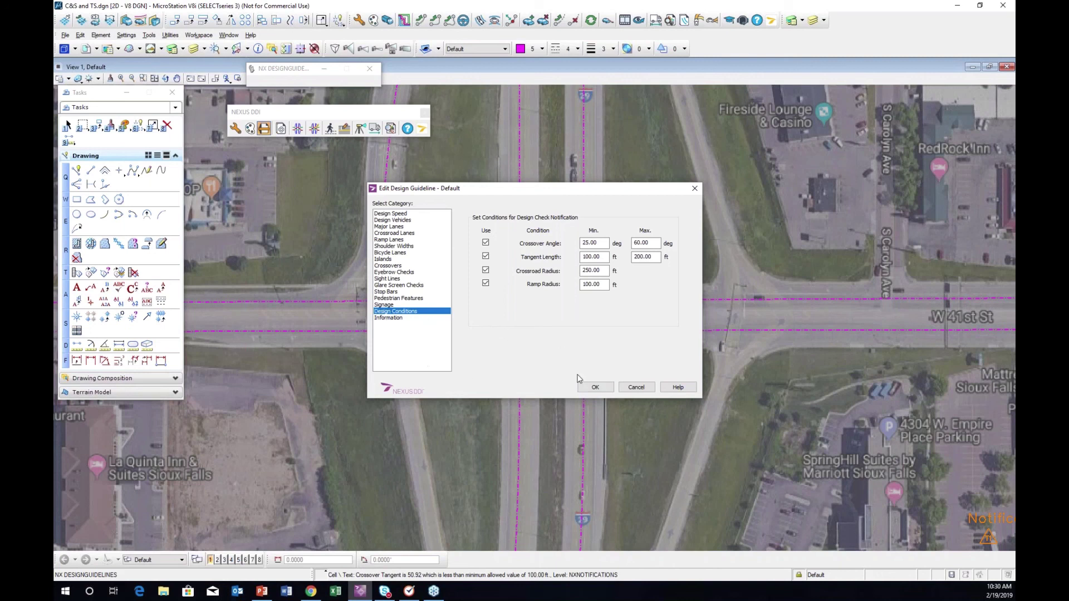
pyautogui.click(596, 388)
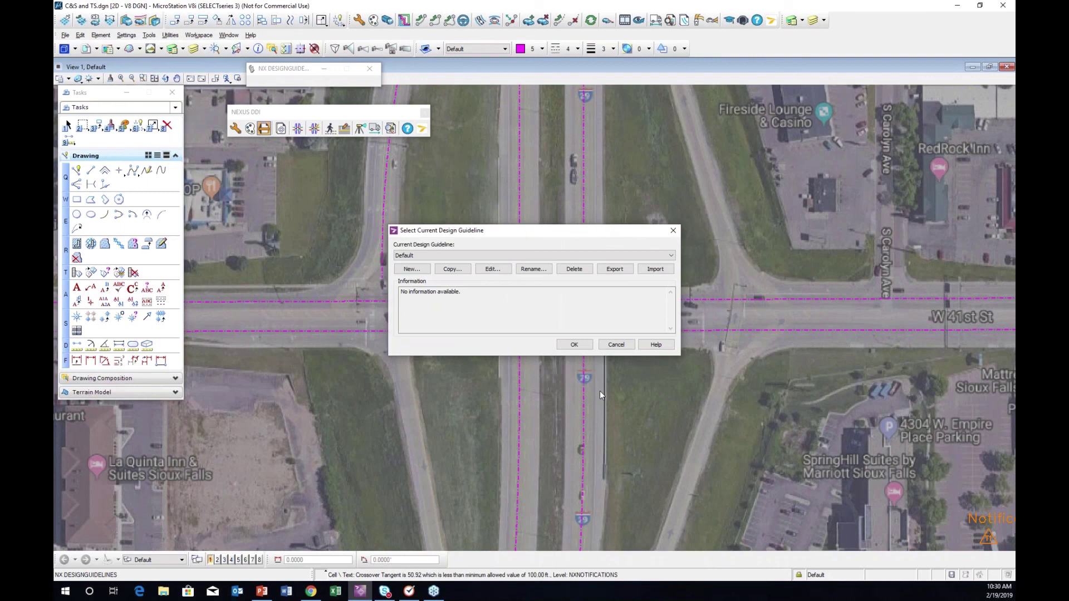
pyautogui.click(575, 345)
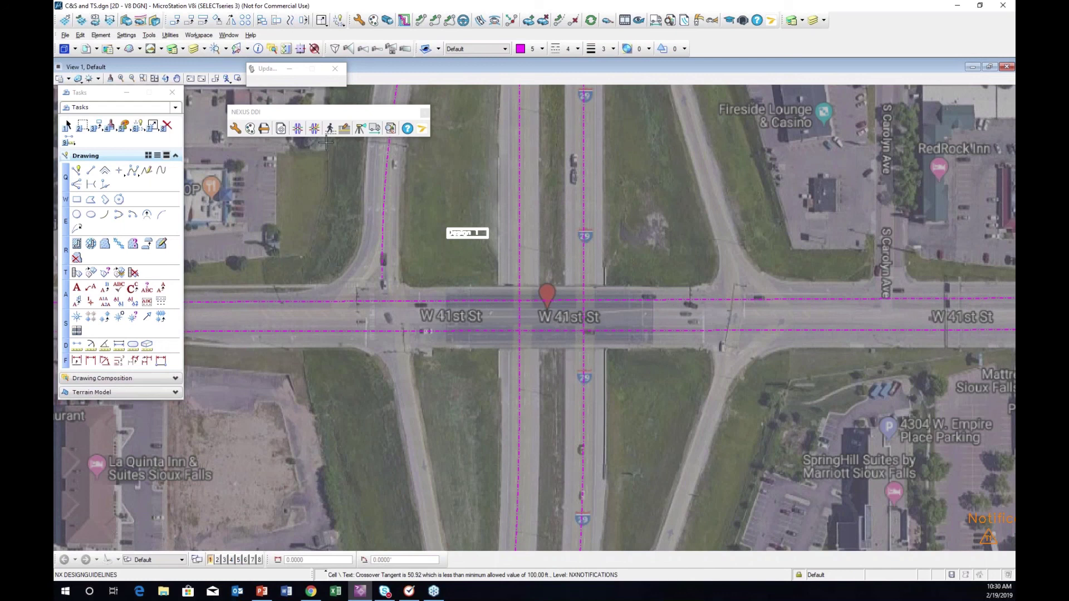
# Generate a DDI from the two I-29 and two W 41st St centerlines, specifying the interchange orientation just southwest of their crossing
pyautogui.click(300, 131)
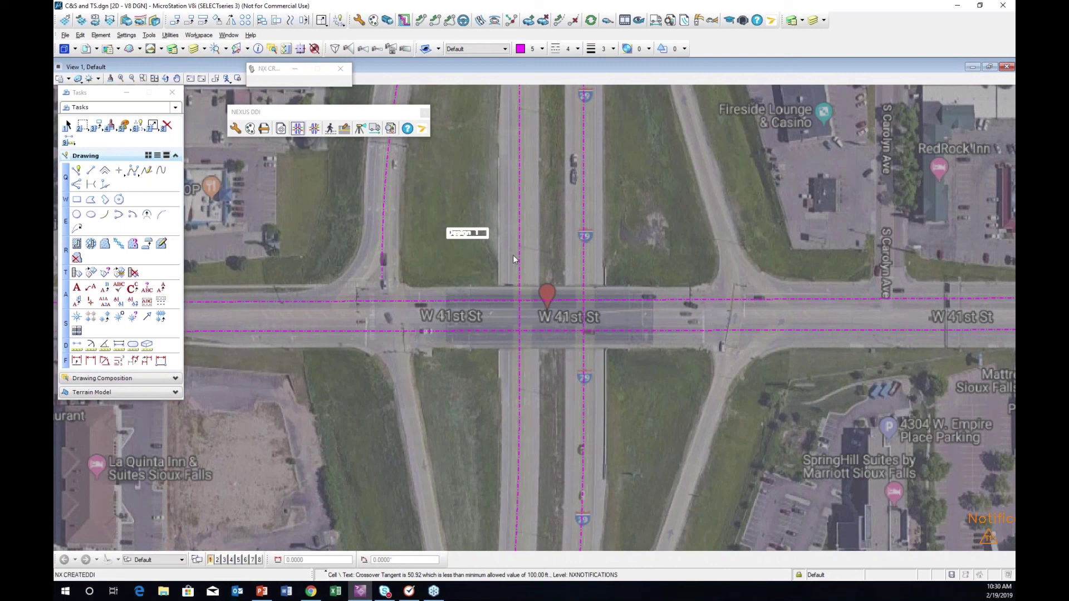
pyautogui.click(584, 272)
pyautogui.click(530, 301)
pyautogui.click(540, 331)
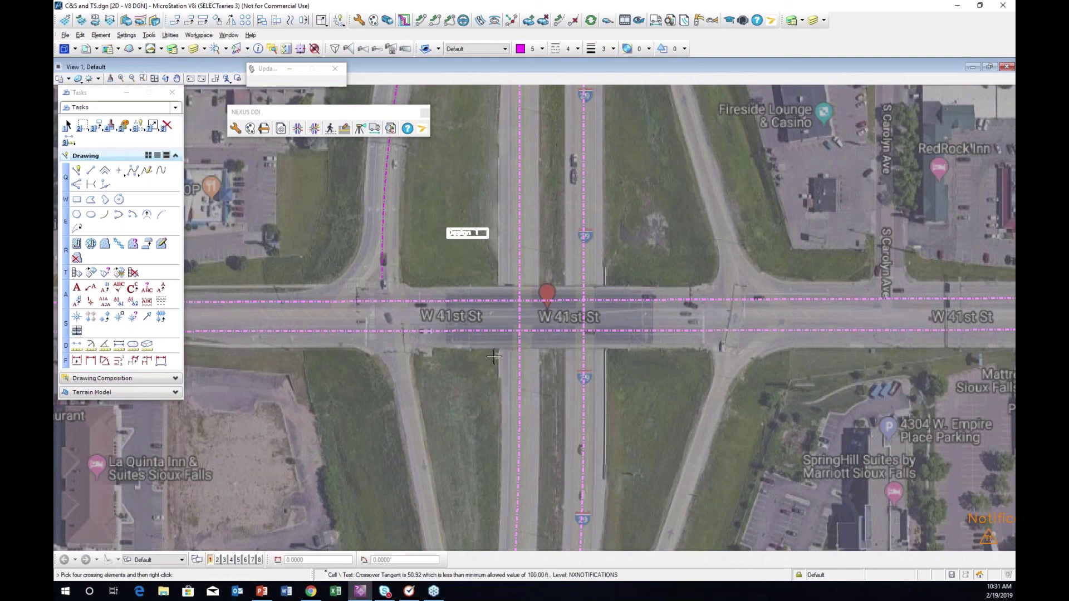
pyautogui.rightClick(480, 355)
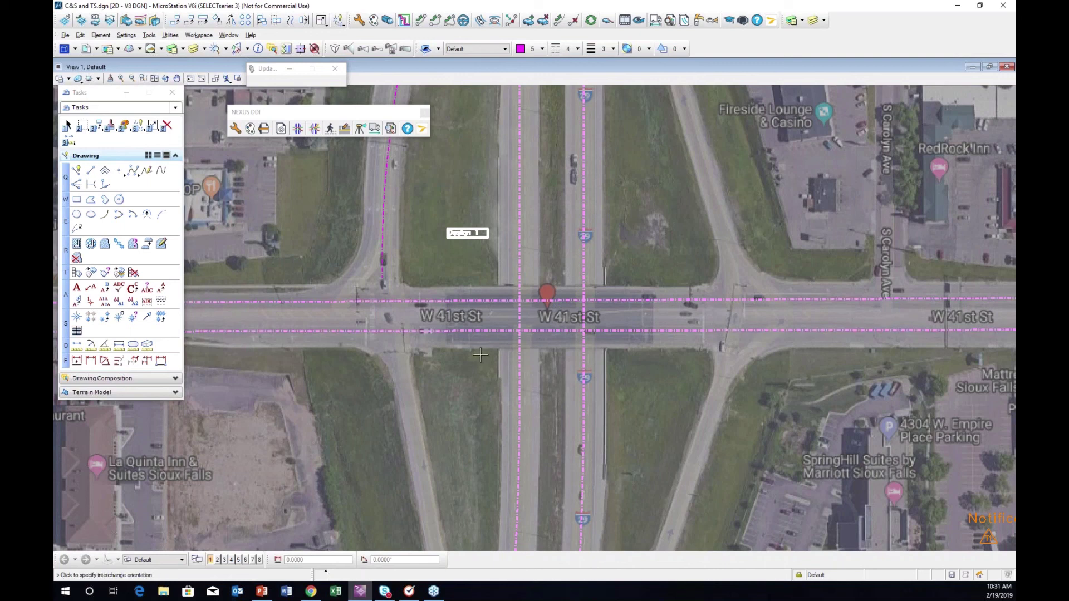
pyautogui.click(480, 354)
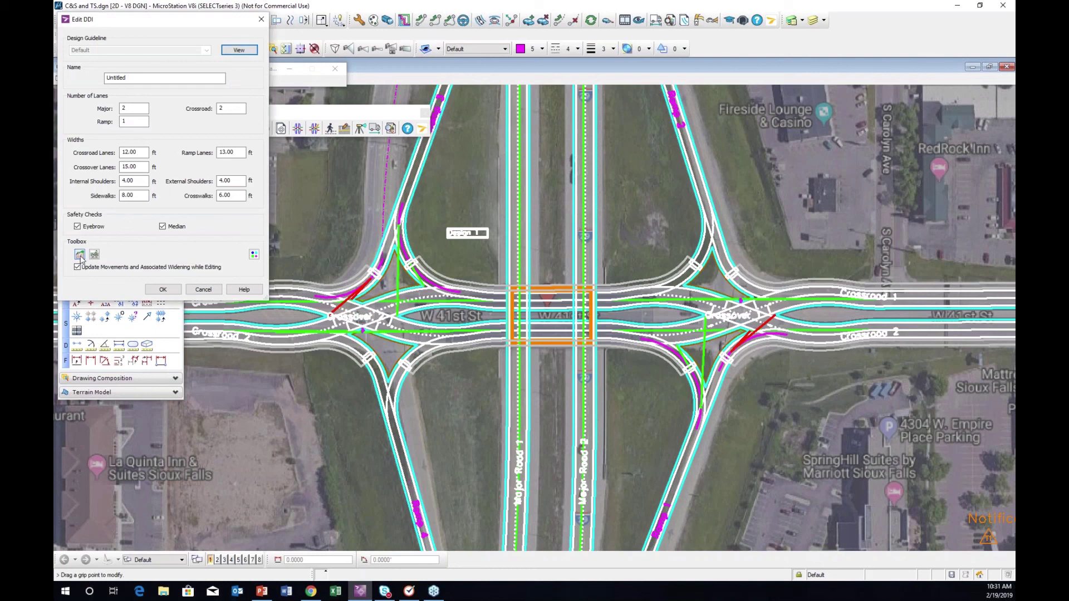
# Hide the bridge/underpass, alignments, major road and labels of the DDI in its visibility settings, and accept them
pyautogui.click(80, 254)
pyautogui.moveTo(190, 86); pyautogui.dragTo(187, 284)
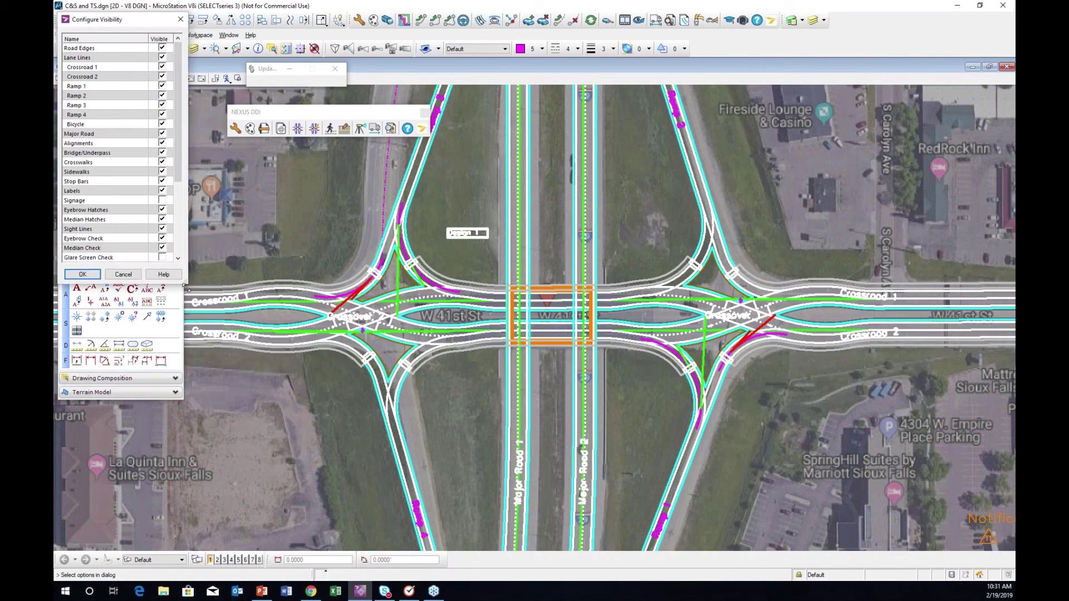
pyautogui.click(162, 153)
pyautogui.click(162, 143)
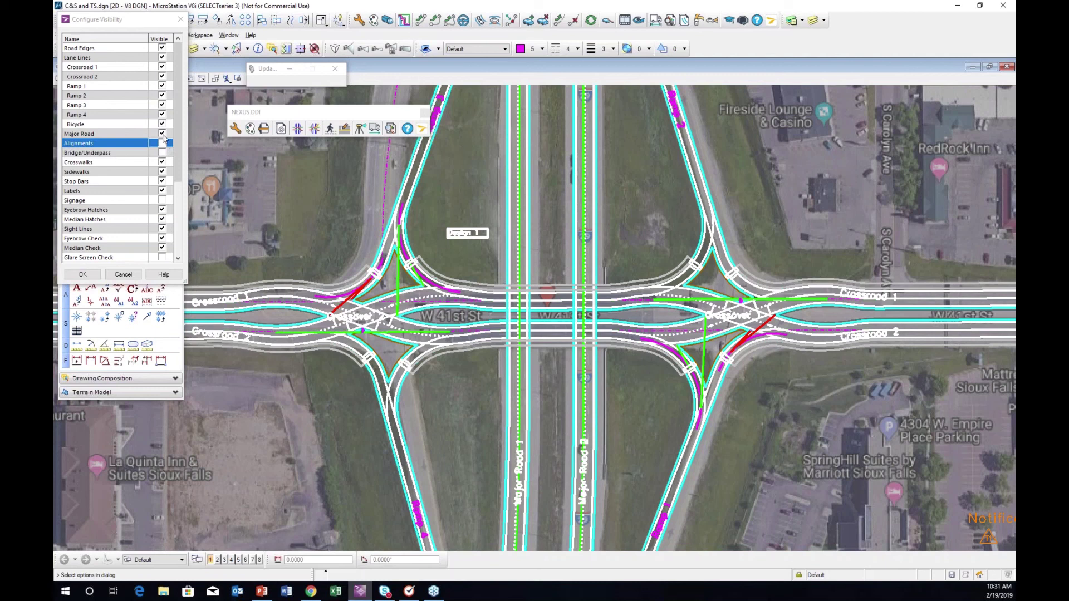
pyautogui.click(162, 134)
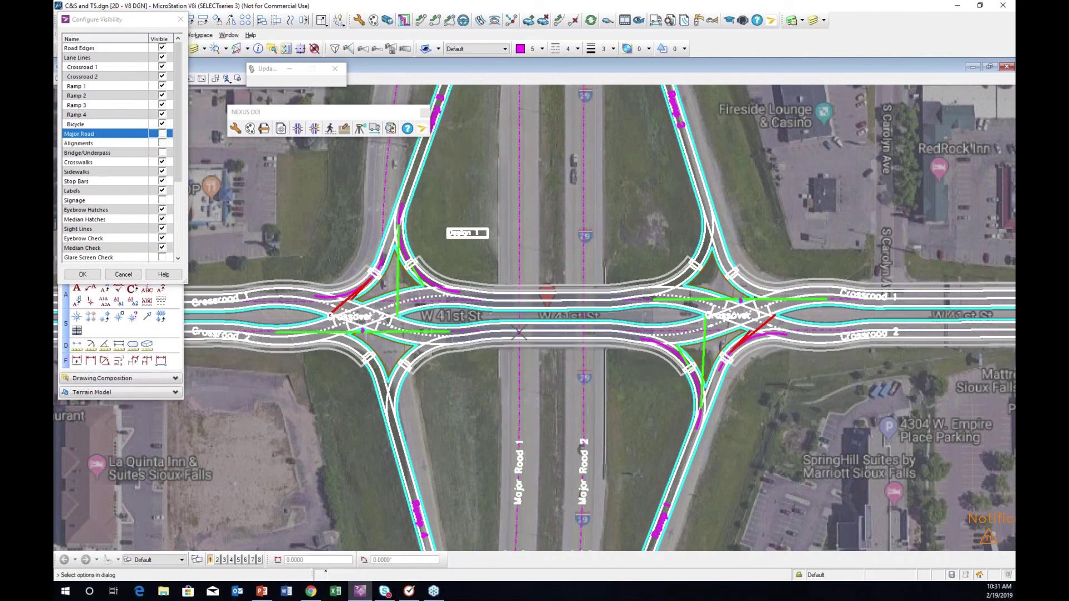
pyautogui.click(162, 191)
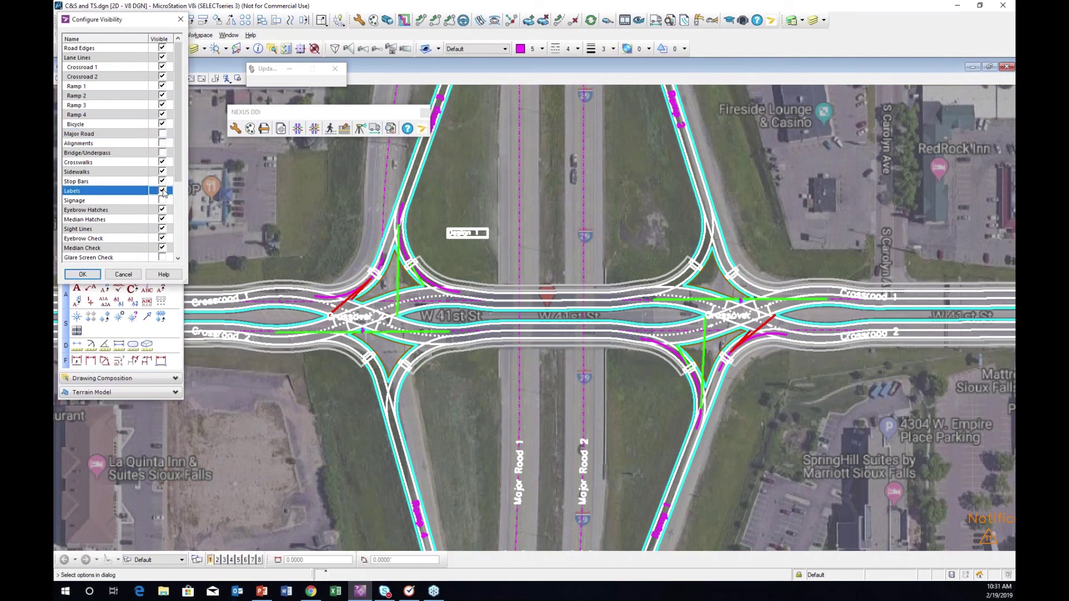
pyautogui.click(83, 274)
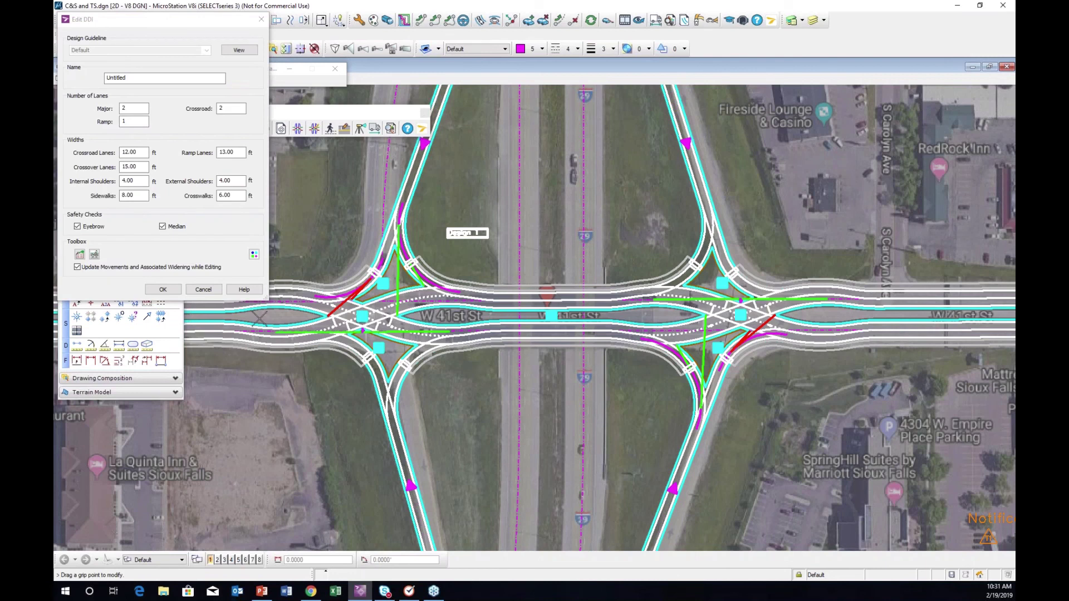
# Turn off the Eyebrow and Median safety checks for the DDI
pyautogui.click(78, 227)
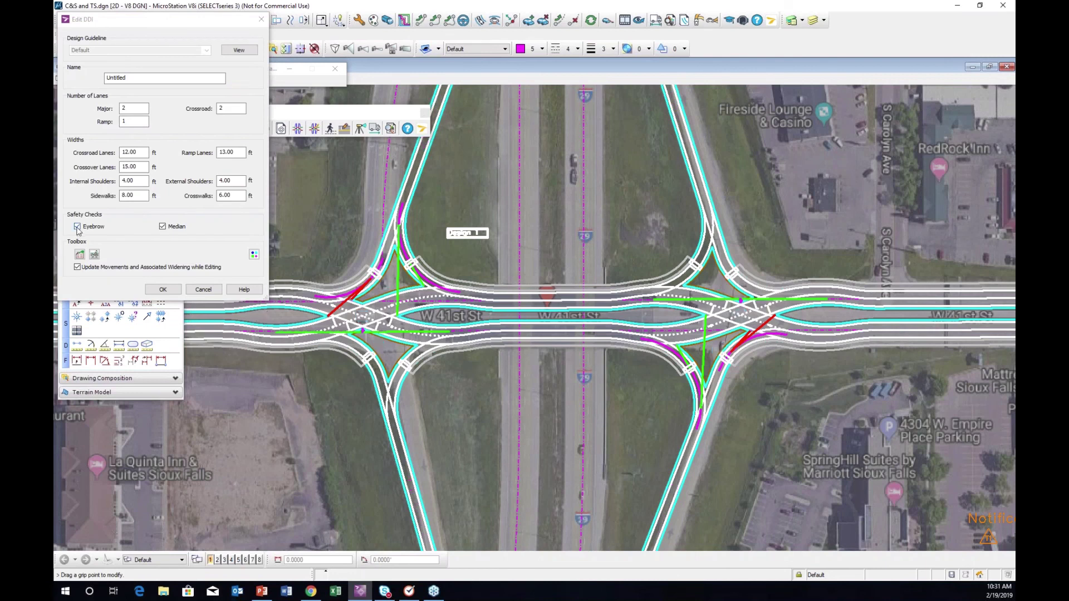
pyautogui.click(162, 227)
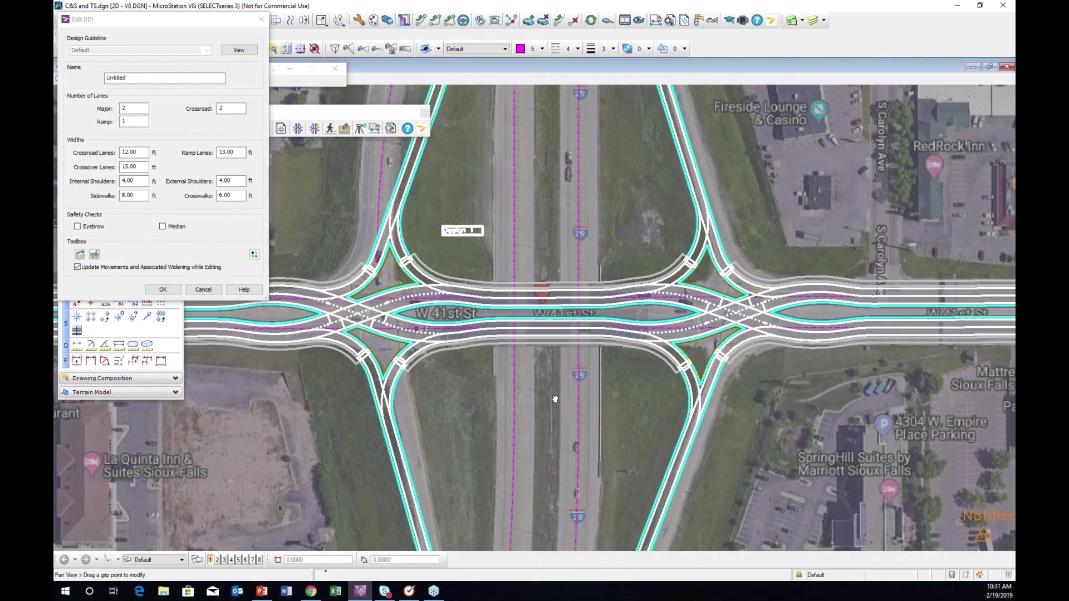
pyautogui.moveTo(569, 409); pyautogui.dragTo(553, 383, button='middle')
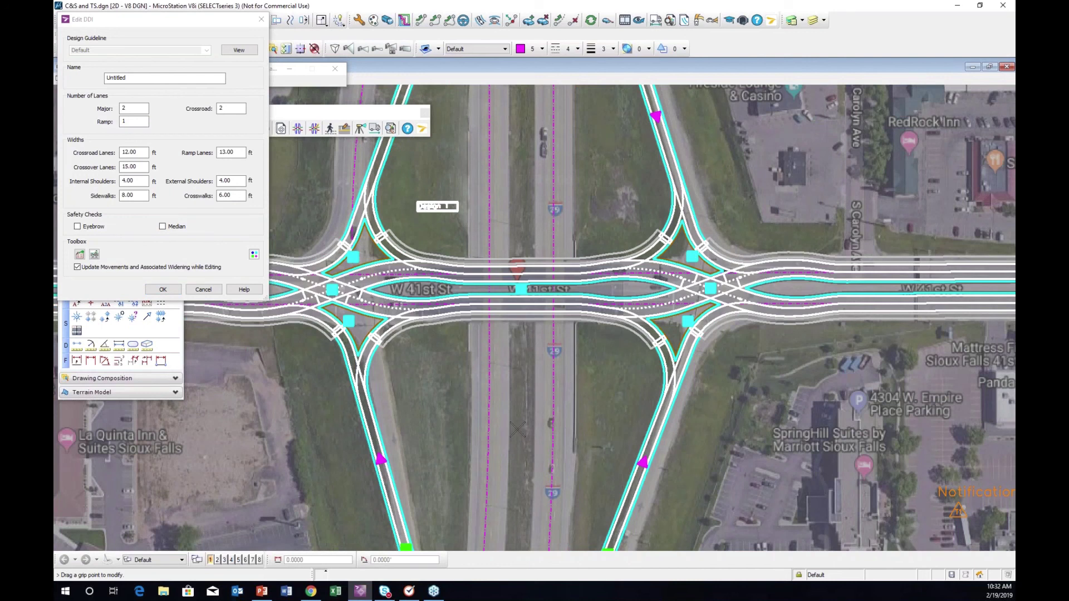
# Examine the editing grips on the ramps and crossroads, and consult the grips legend for what each type does
pyautogui.moveTo(542, 433); pyautogui.dragTo(493, 289, button='middle')
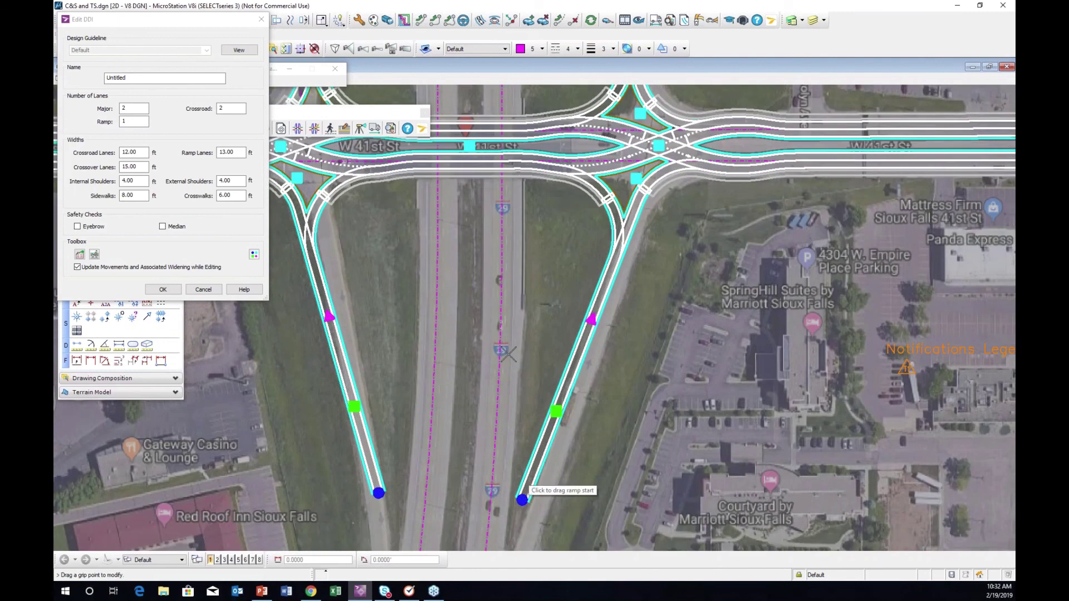
pyautogui.scroll(-2, 507, 354)
pyautogui.moveTo(508, 354); pyautogui.dragTo(577, 395, button='middle')
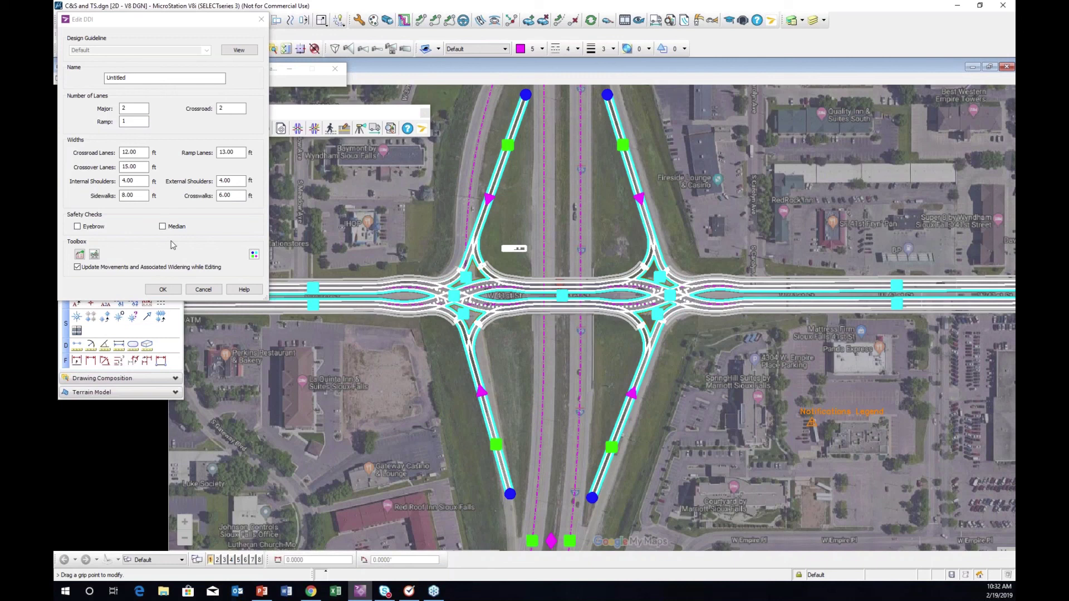
pyautogui.click(254, 254)
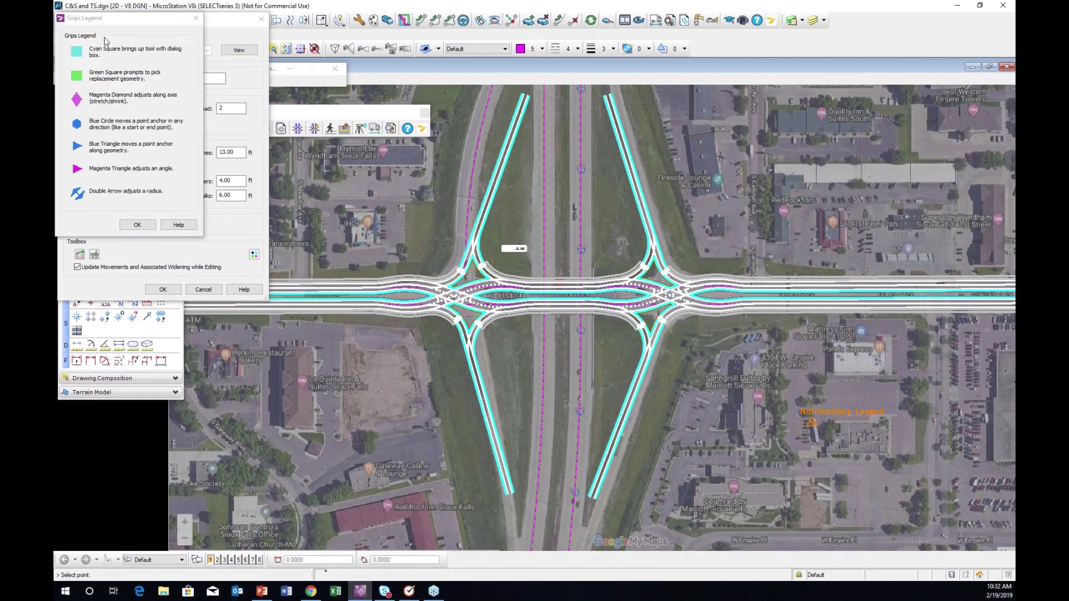
pyautogui.click(137, 225)
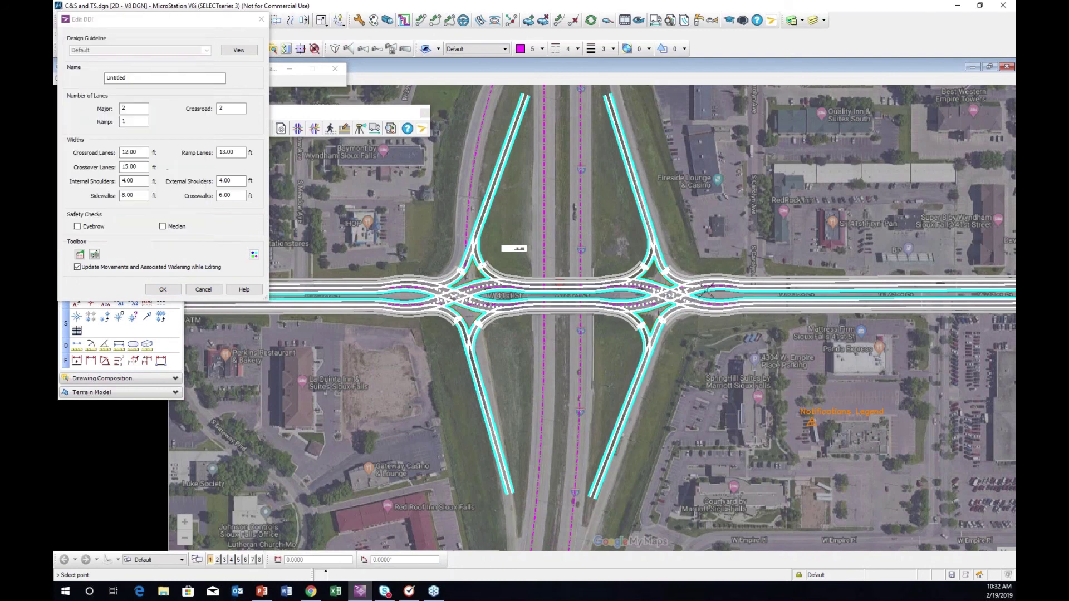
# Move the southeast ramp's start point slightly outward and adjust the ramp's angle to follow the existing ramp in the aerial image
pyautogui.moveTo(607, 352); pyautogui.dragTo(542, 290, button='middle')
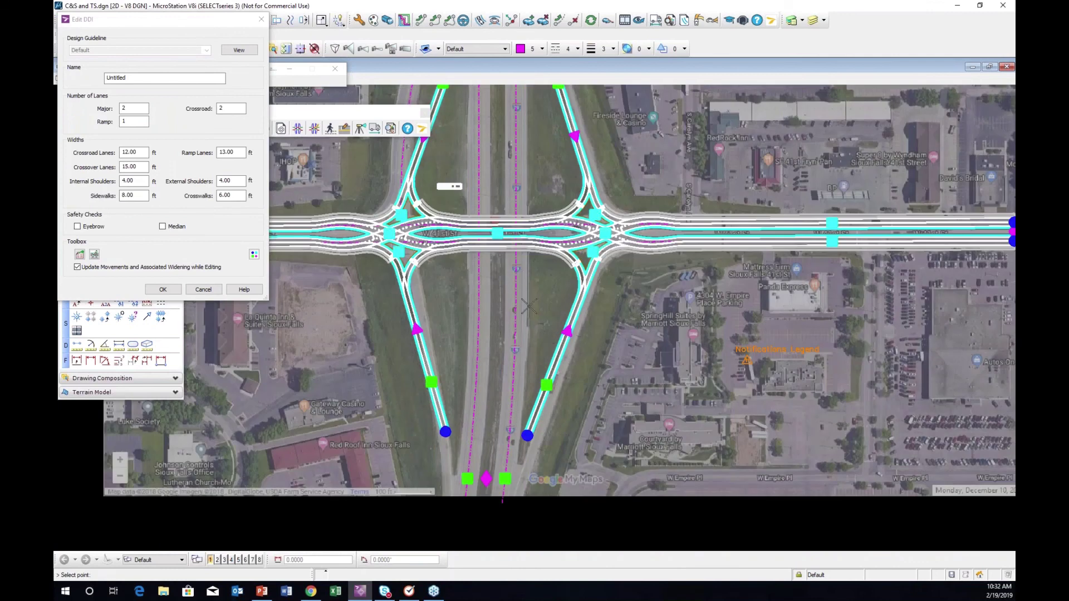
pyautogui.click(526, 435)
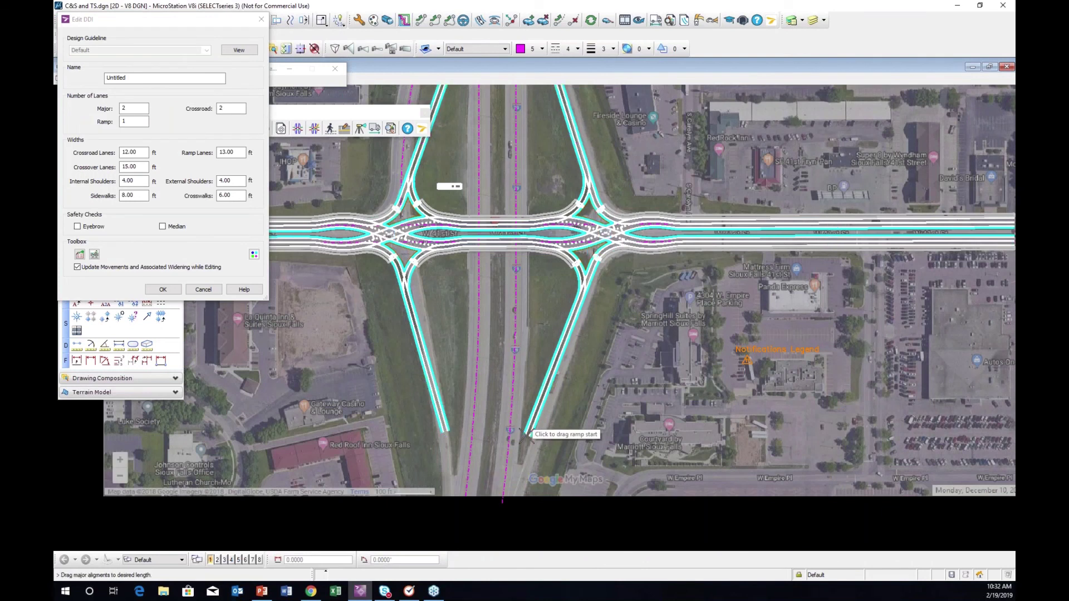
pyautogui.click(538, 438)
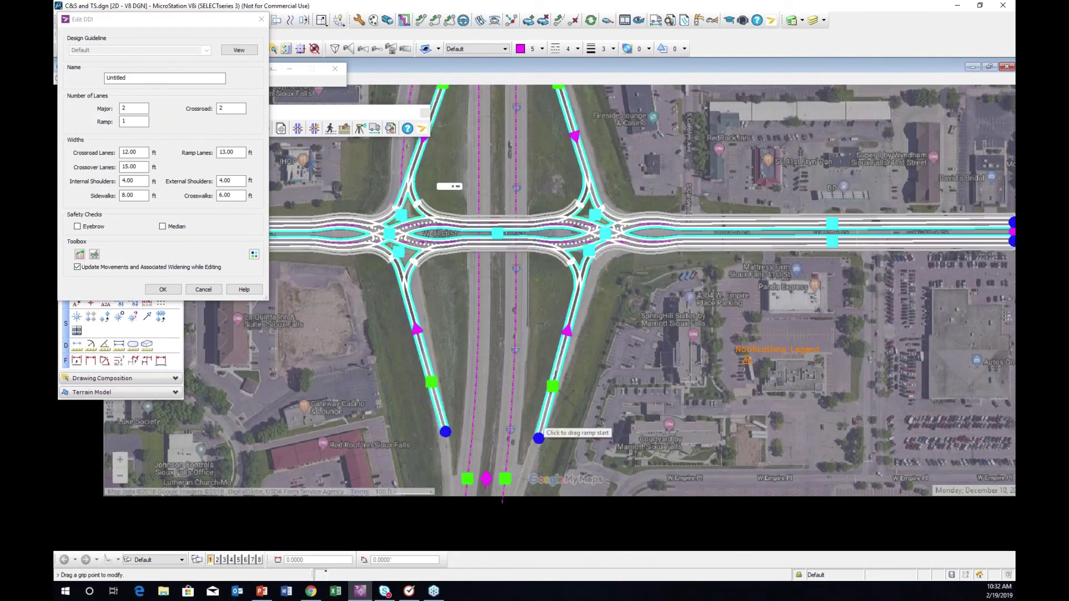
pyautogui.click(566, 331)
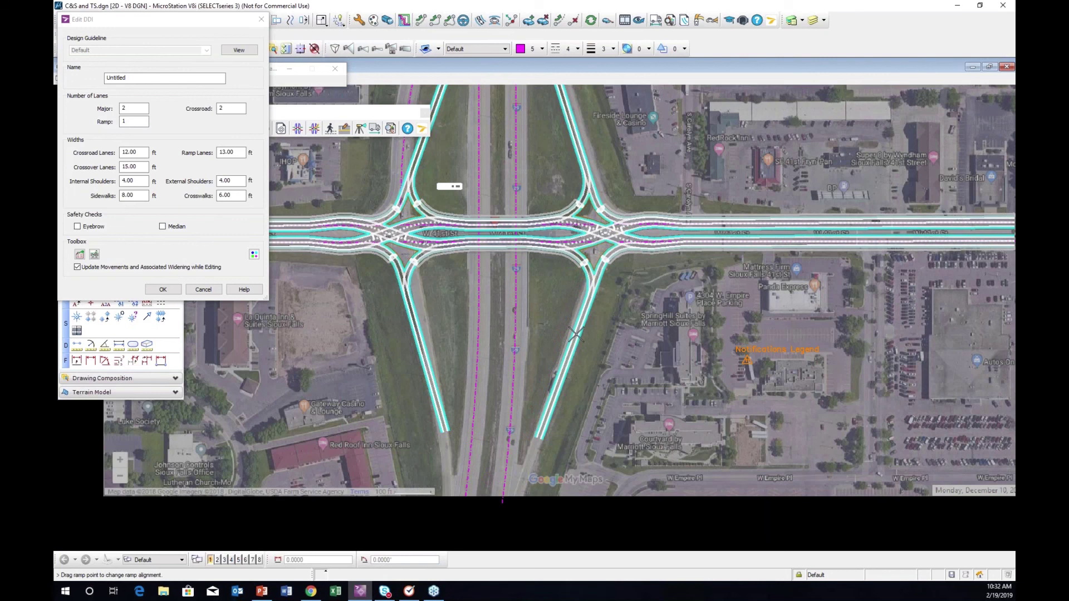
pyautogui.click(574, 334)
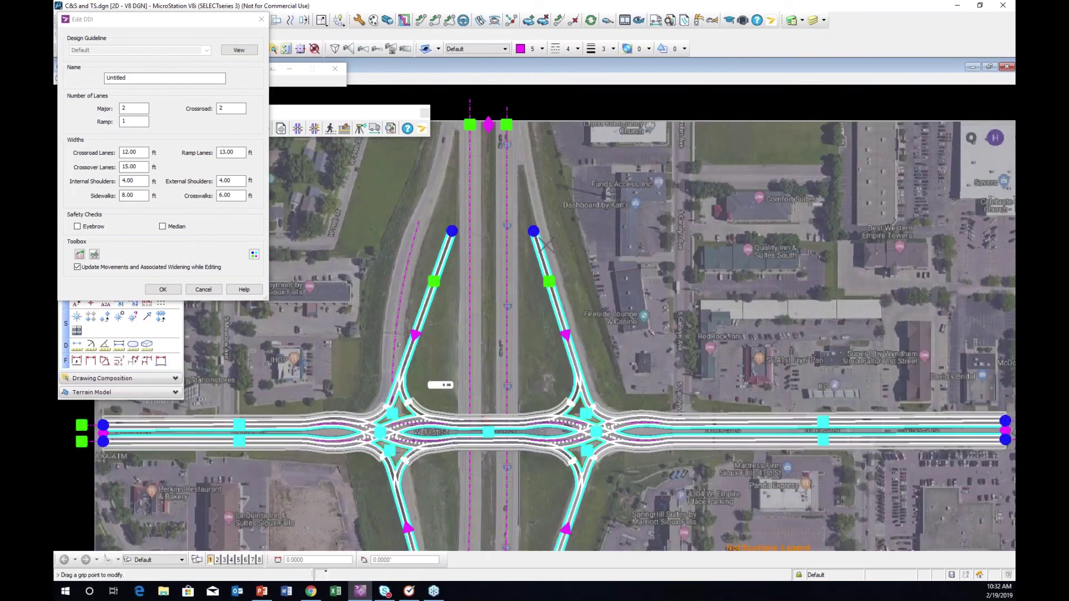
# Move the northeast ramp's end point outward and adjust the ramp's angle toward the existing ramp in the aerial image
pyautogui.scroll(5, 546, 244)
pyautogui.click(508, 196)
pyautogui.click(537, 189)
pyautogui.scroll(-3, 589, 348)
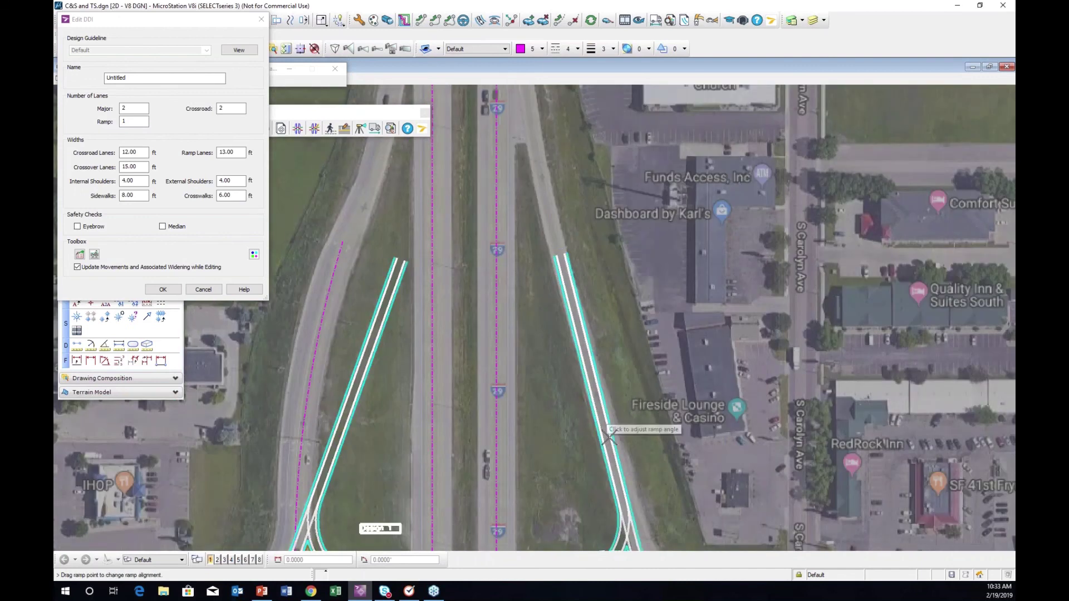
pyautogui.click(609, 437)
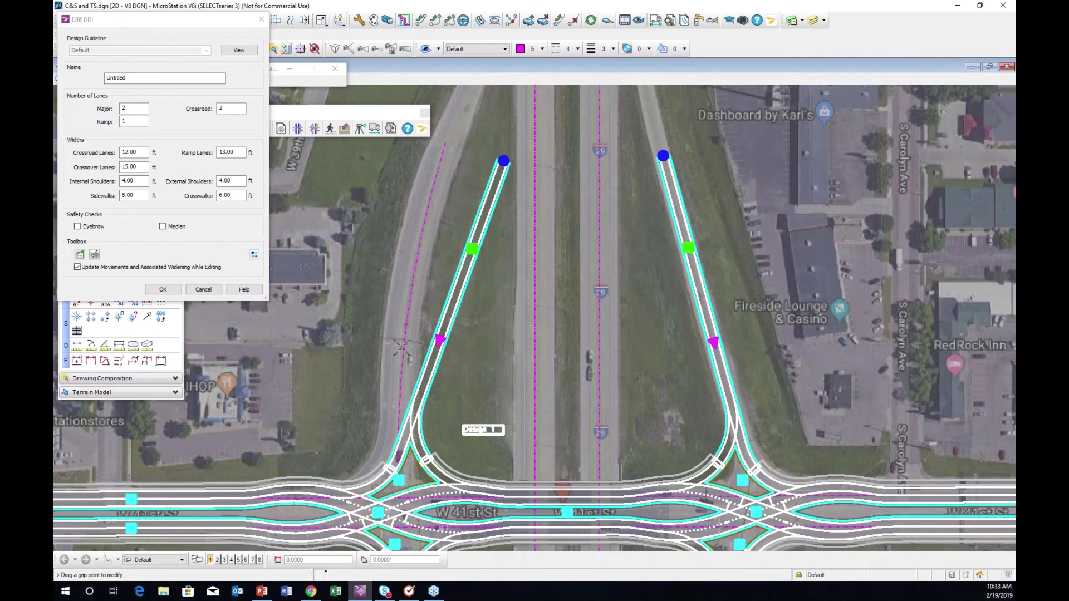
# Replace the northwest ramp's reference geometry with the curved alignment drawn along the existing ramp
pyautogui.scroll(-2, 421, 244)
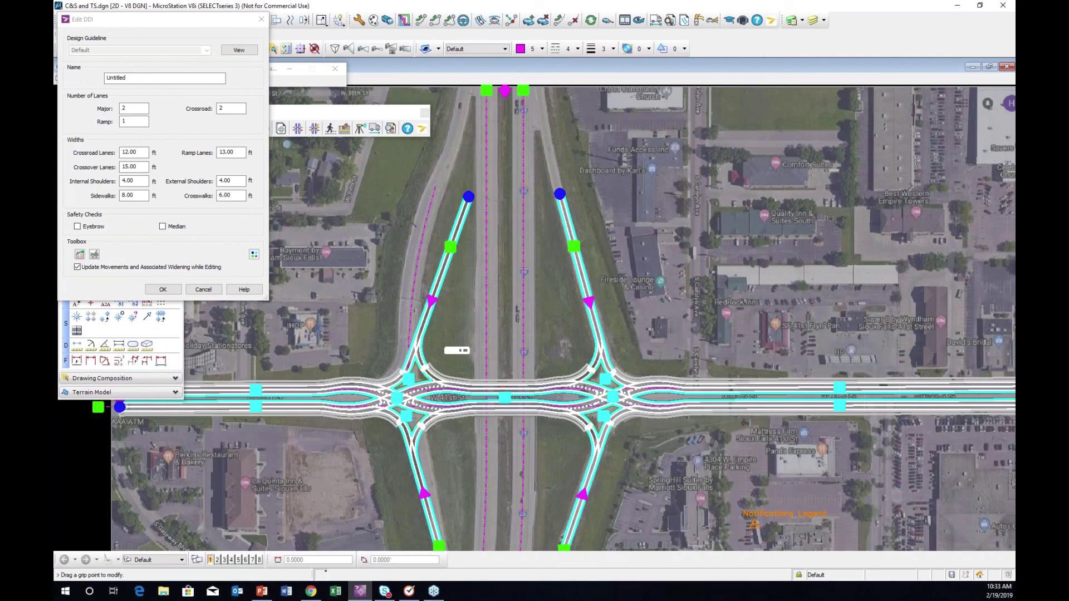
pyautogui.click(449, 245)
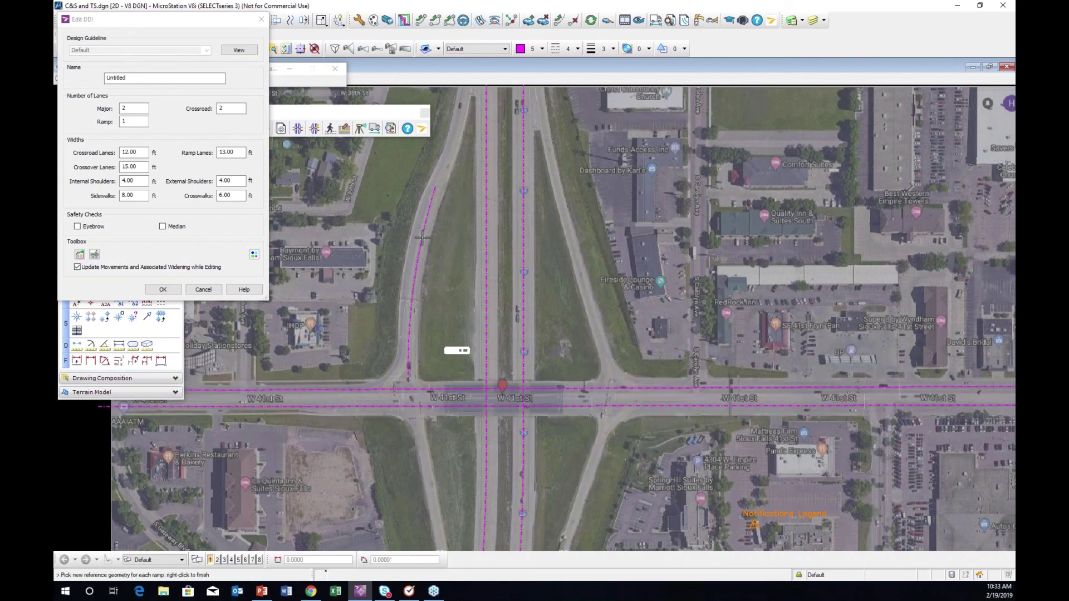
pyautogui.click(411, 305)
pyautogui.rightClick(381, 285)
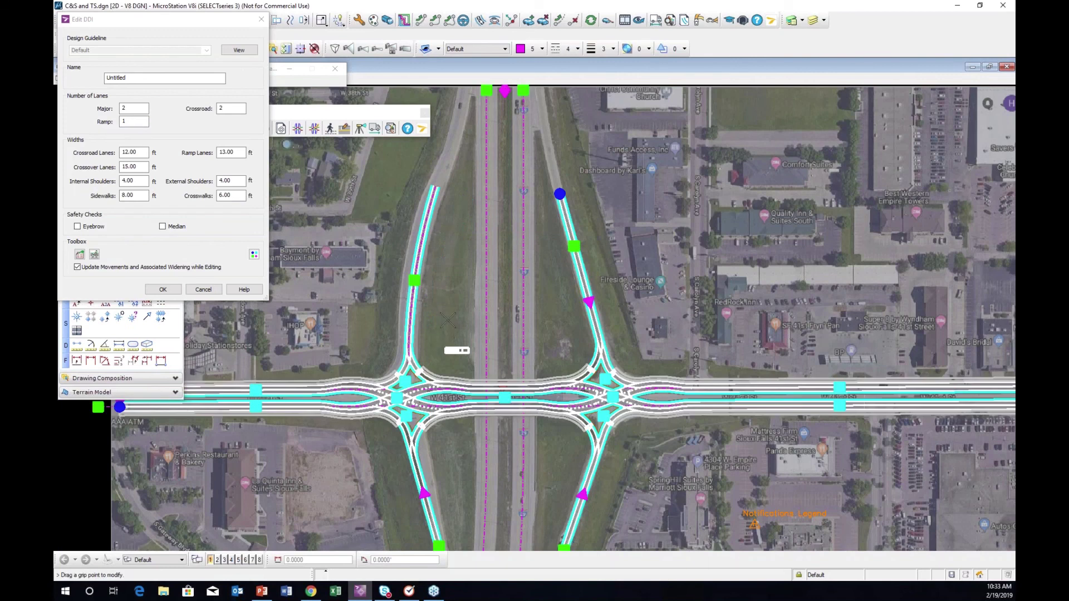
# Shift the southwest ramp's start point slightly and adjust the ramp's angle to follow the existing ramp in the aerial image
pyautogui.scroll(1, 443, 315)
pyautogui.scroll(1, 444, 312)
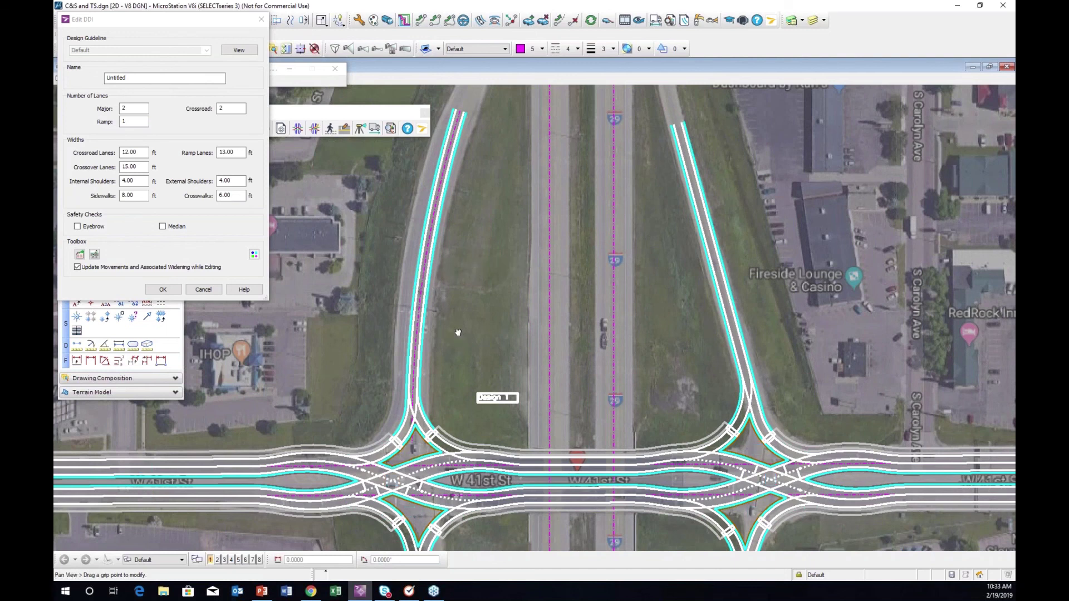
pyautogui.scroll(-5, 457, 340)
pyautogui.scroll(3, 423, 292)
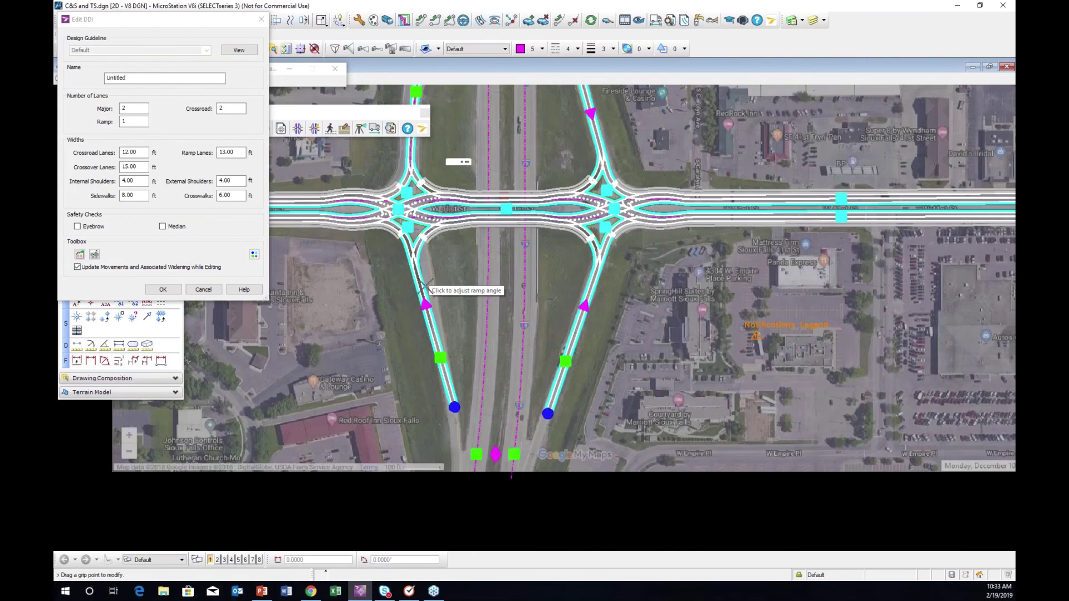
pyautogui.scroll(2, 423, 292)
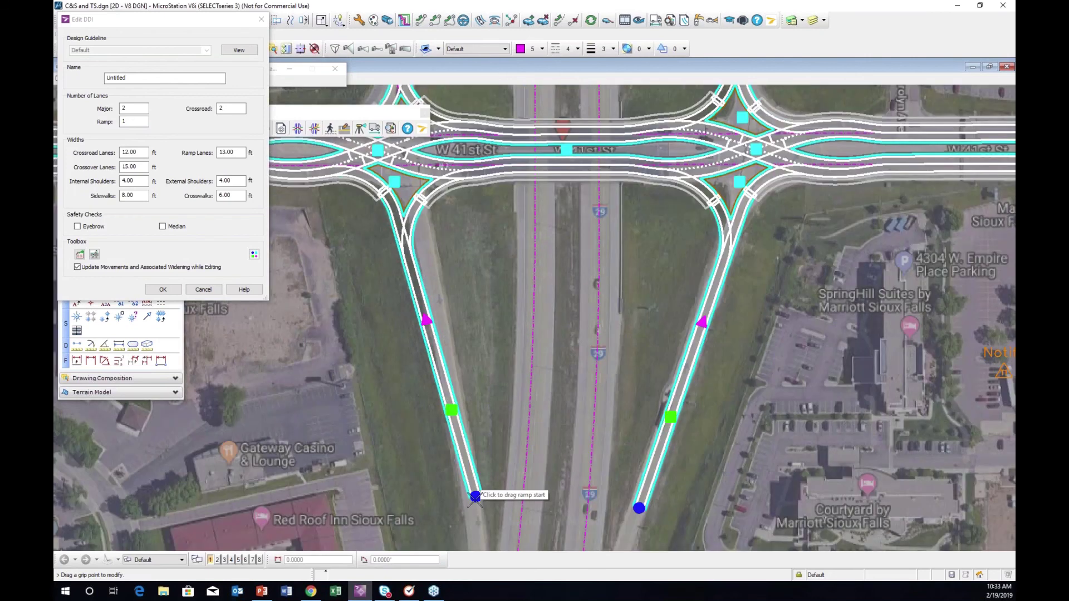
pyautogui.click(474, 496)
pyautogui.click(472, 504)
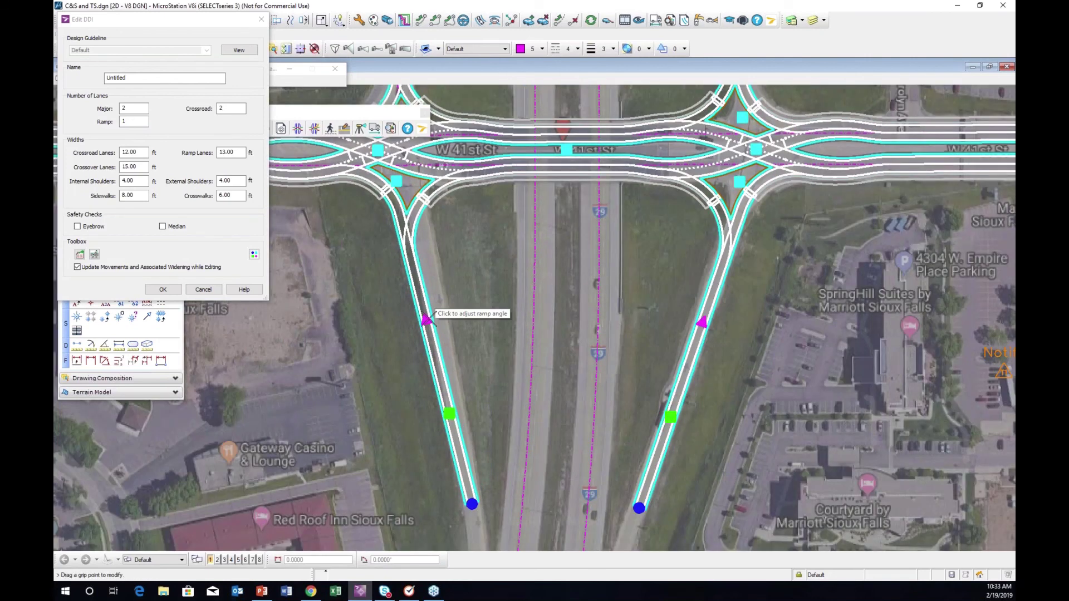
pyautogui.click(426, 319)
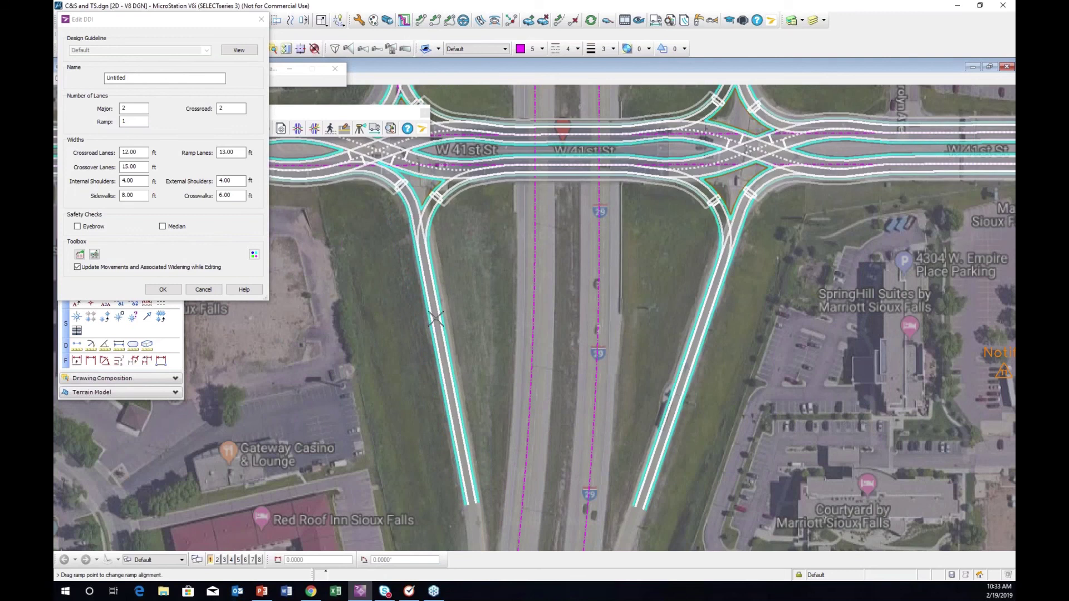
pyautogui.click(436, 320)
# Turn off the shared middle lane for Ramps 1, 2, 3 and 4 in the lane configuration
pyautogui.scroll(-2, 538, 245)
pyautogui.moveTo(526, 232); pyautogui.dragTo(473, 295, button='middle')
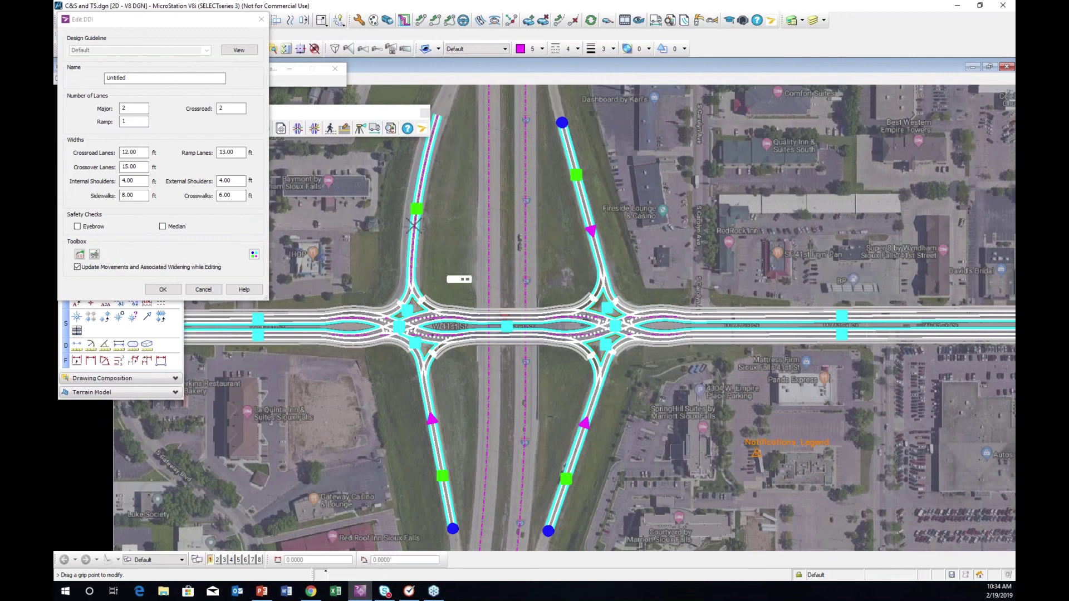
pyautogui.click(95, 255)
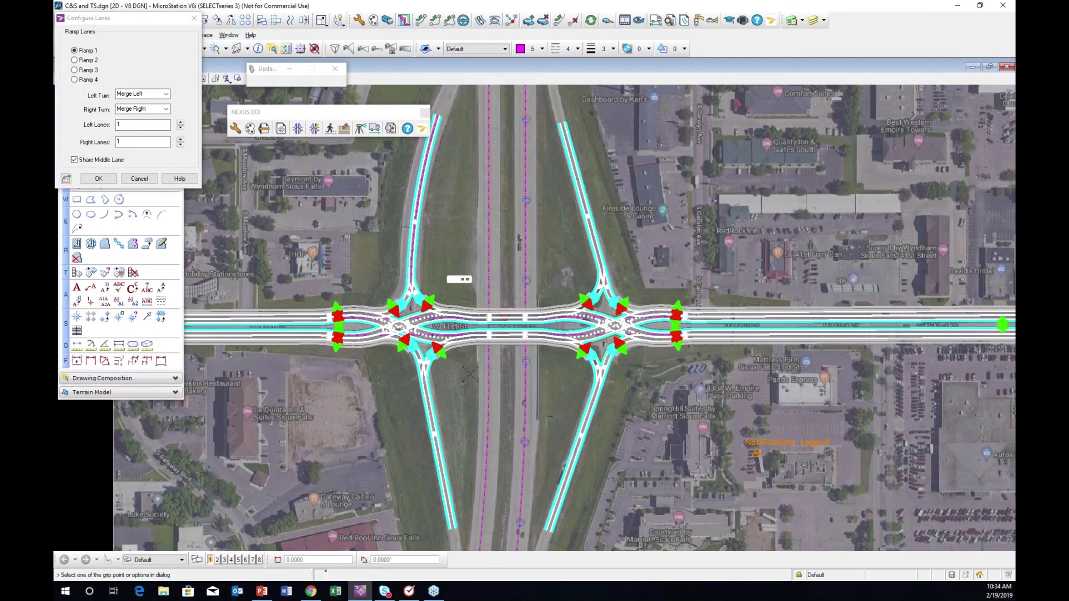
pyautogui.scroll(3, 436, 330)
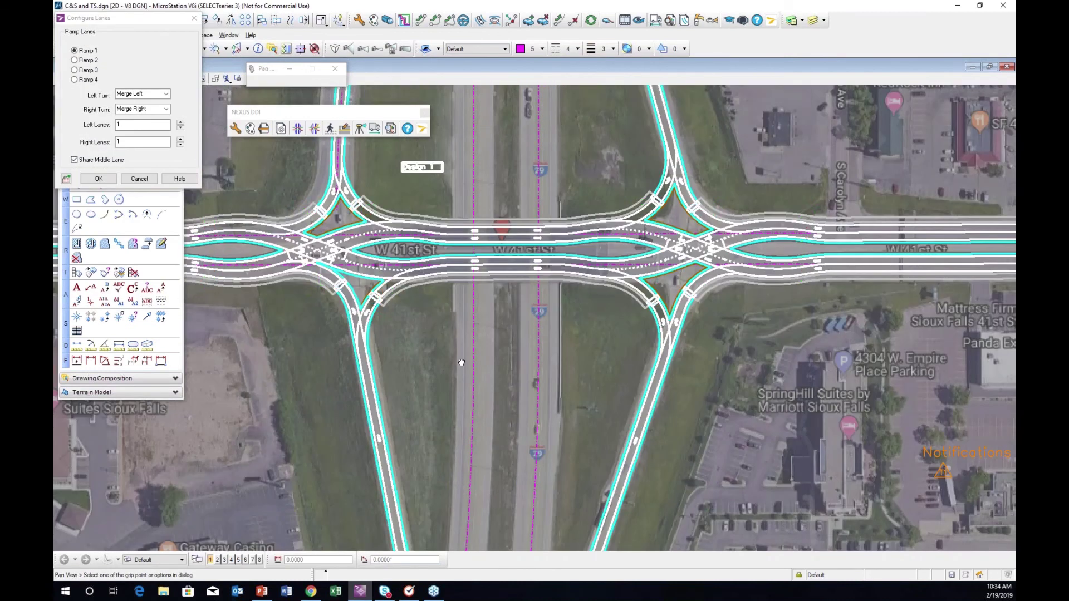
pyautogui.moveTo(436, 330); pyautogui.dragTo(470, 350, button='middle')
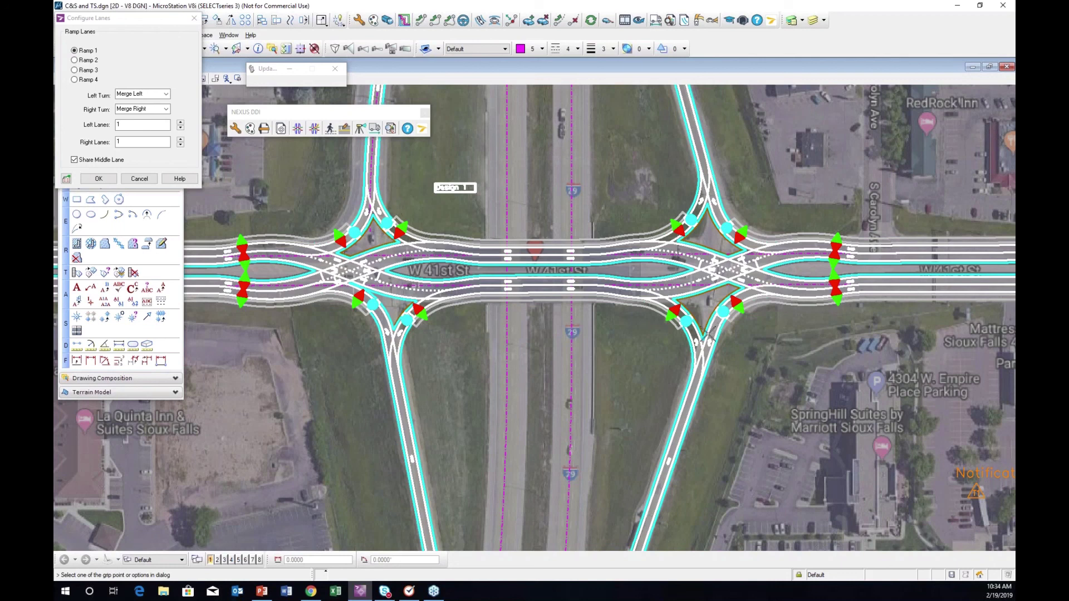
pyautogui.click(74, 159)
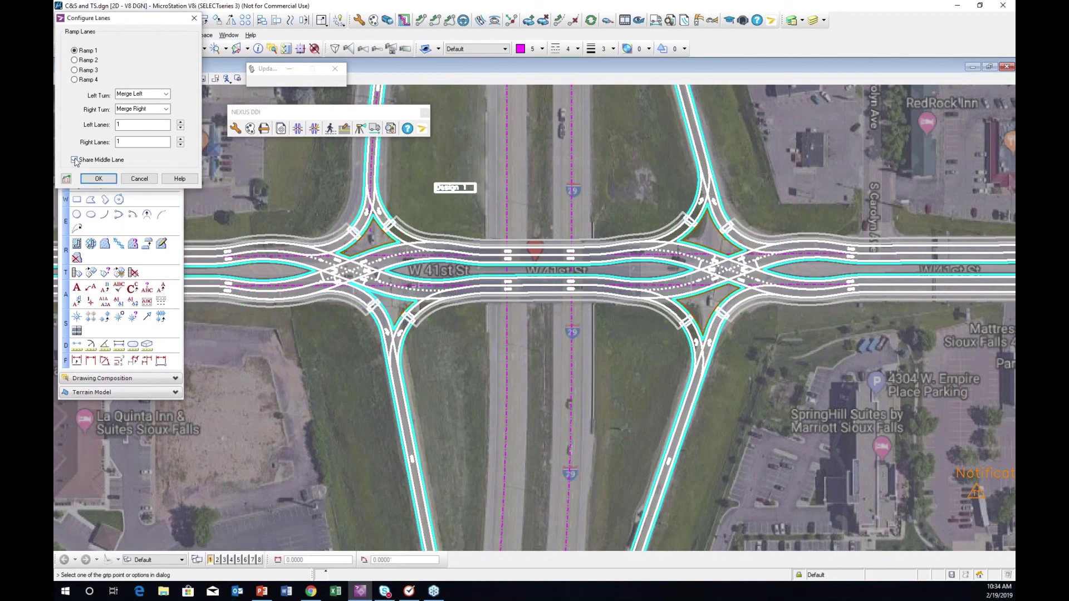
pyautogui.click(74, 70)
pyautogui.click(74, 160)
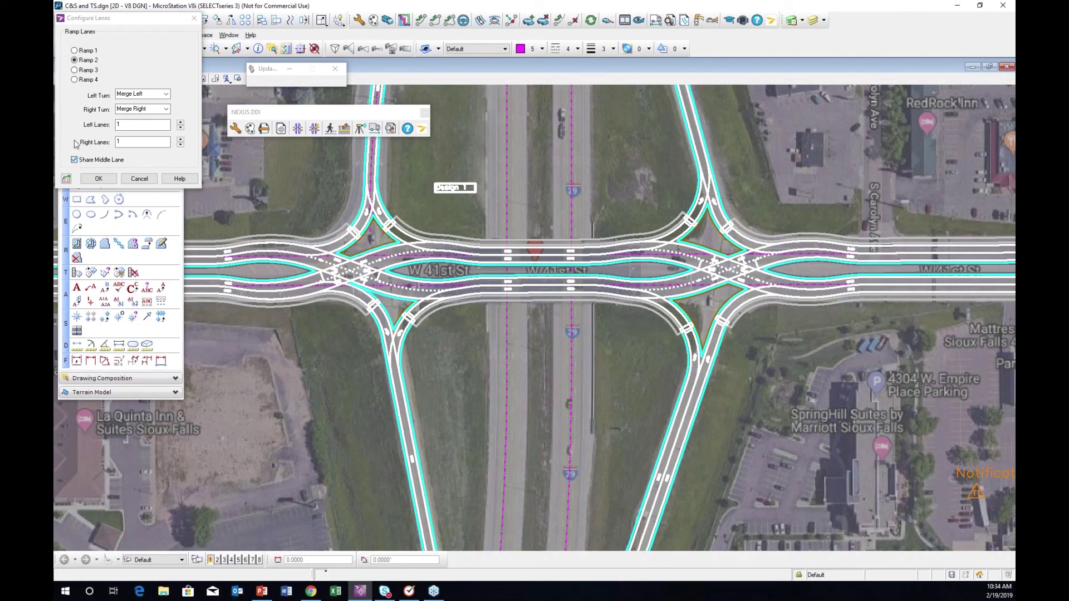
pyautogui.click(71, 160)
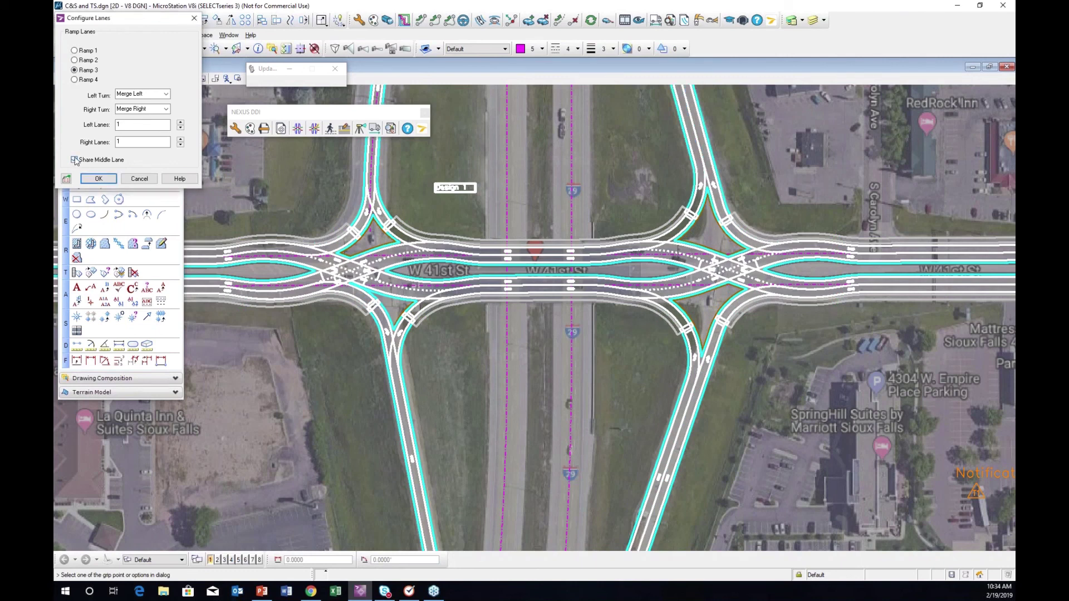
pyautogui.click(74, 80)
pyautogui.click(74, 160)
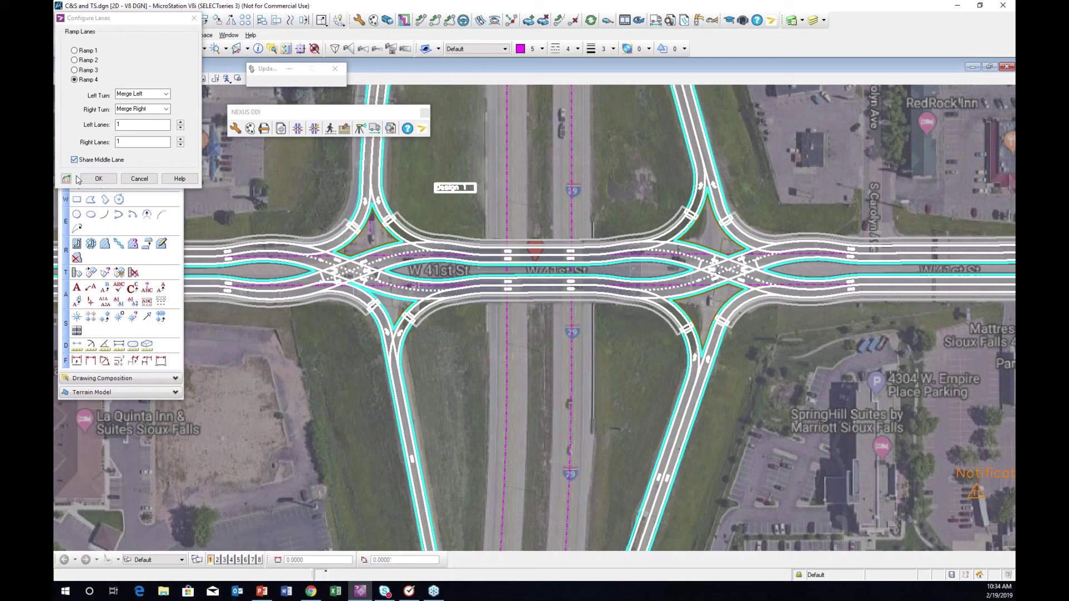
# Give Ramp 3 two left-turn lanes and two right-turn lanes, with dedicated left and dedicated right movements
pyautogui.click(74, 70)
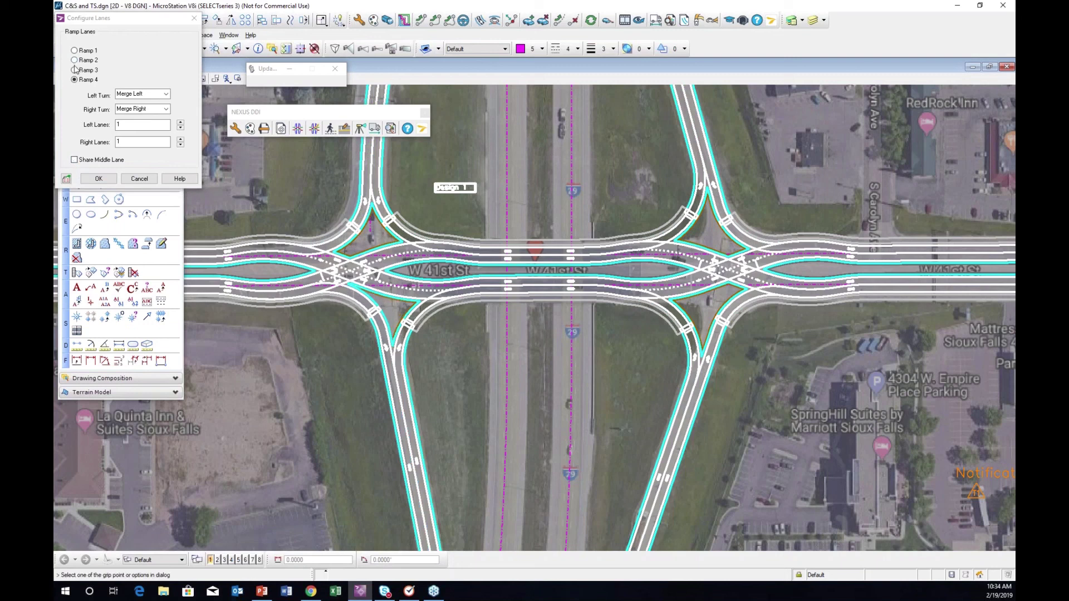
pyautogui.moveTo(360, 89); pyautogui.dragTo(400, 184, button='middle')
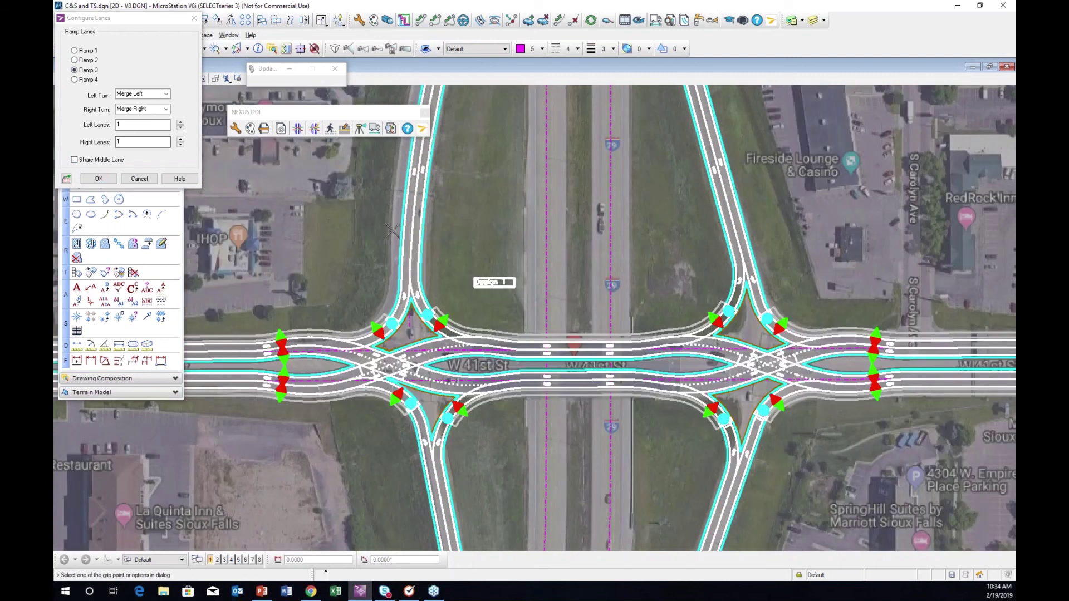
pyautogui.click(375, 326)
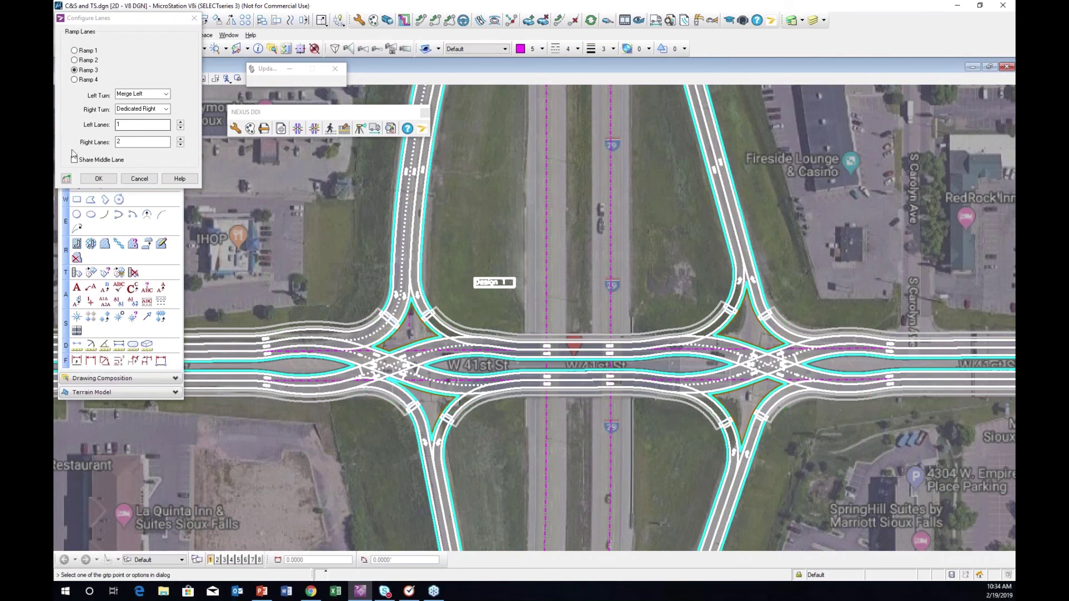
pyautogui.click(180, 122)
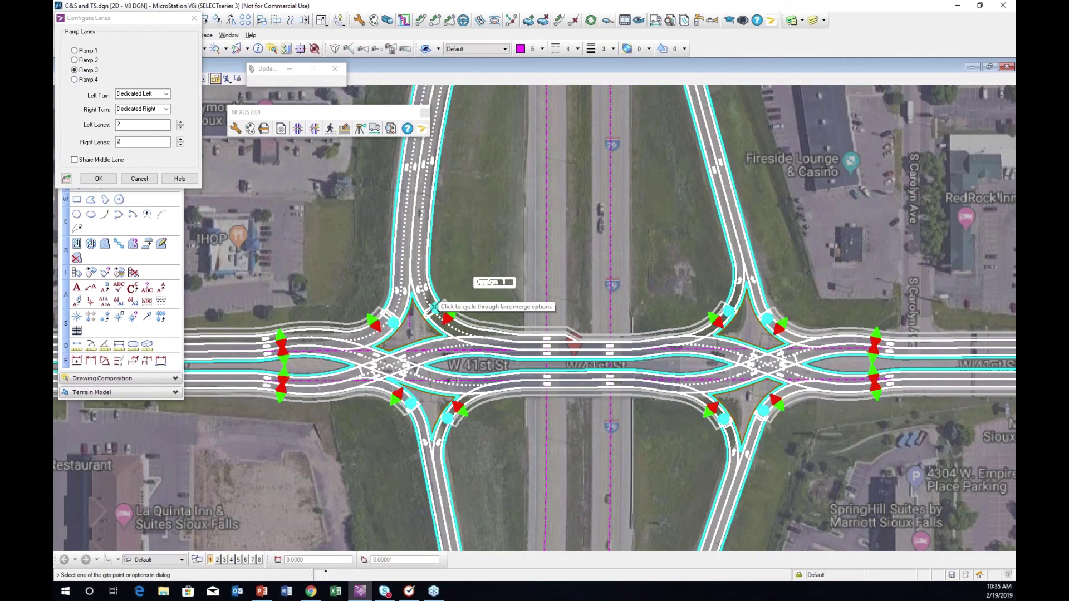
# Cycle through the lane merge options for Ramp 3's left turn and set it to Merge Left
pyautogui.scroll(2, 433, 306)
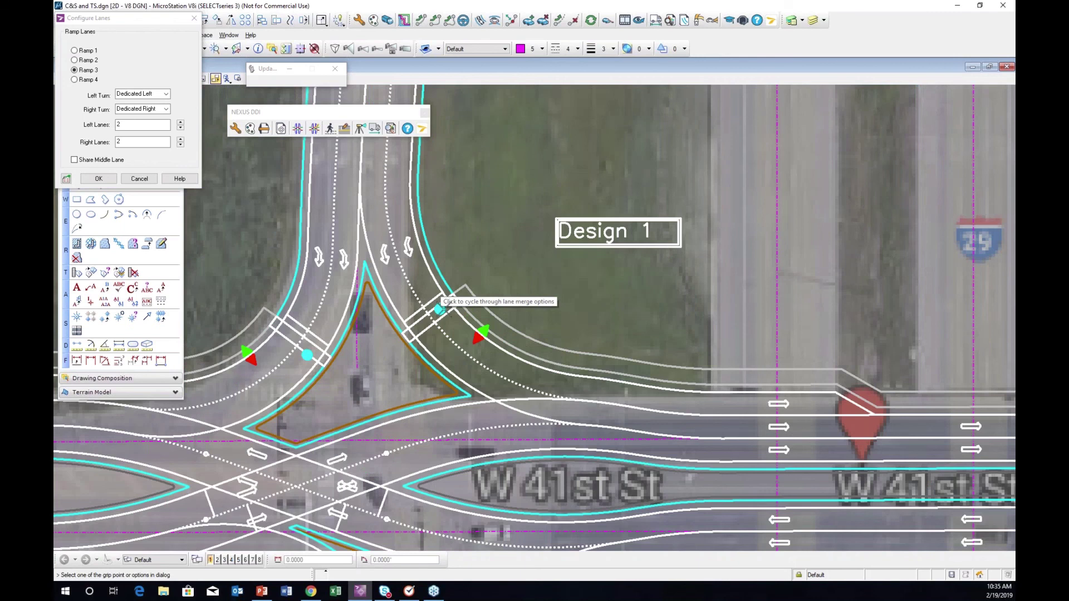
pyautogui.moveTo(545, 361); pyautogui.dragTo(452, 328, button='middle')
pyautogui.scroll(-1, 452, 328)
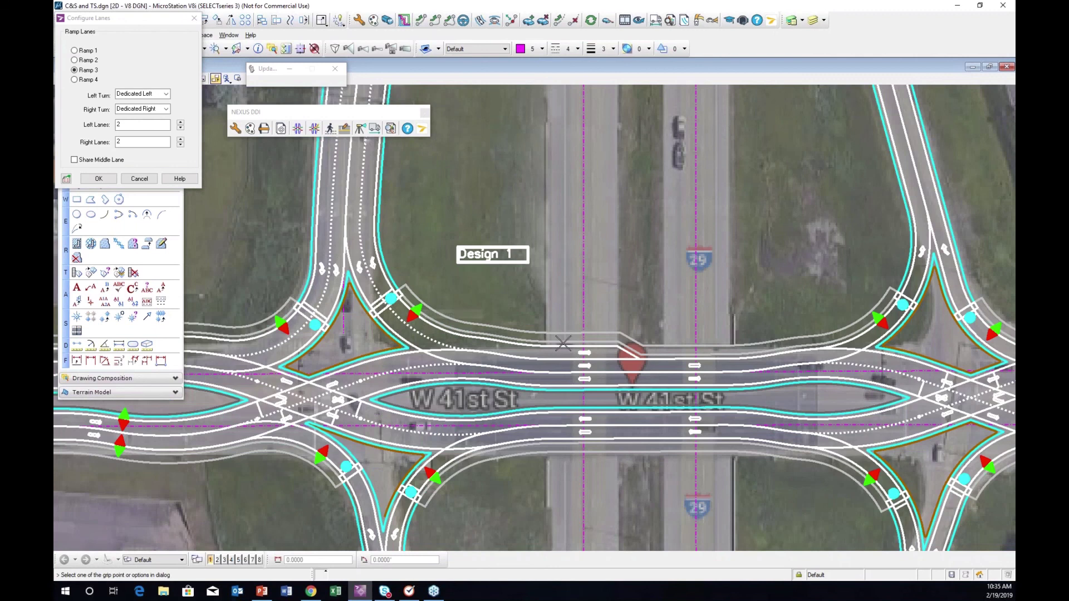
pyautogui.click(391, 299)
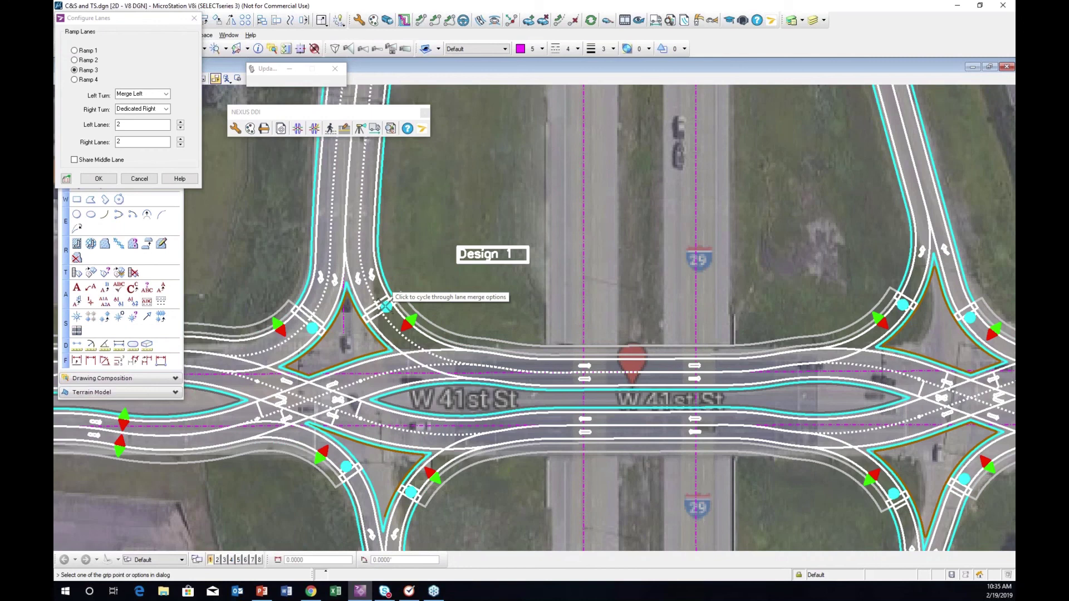
pyautogui.click(386, 305)
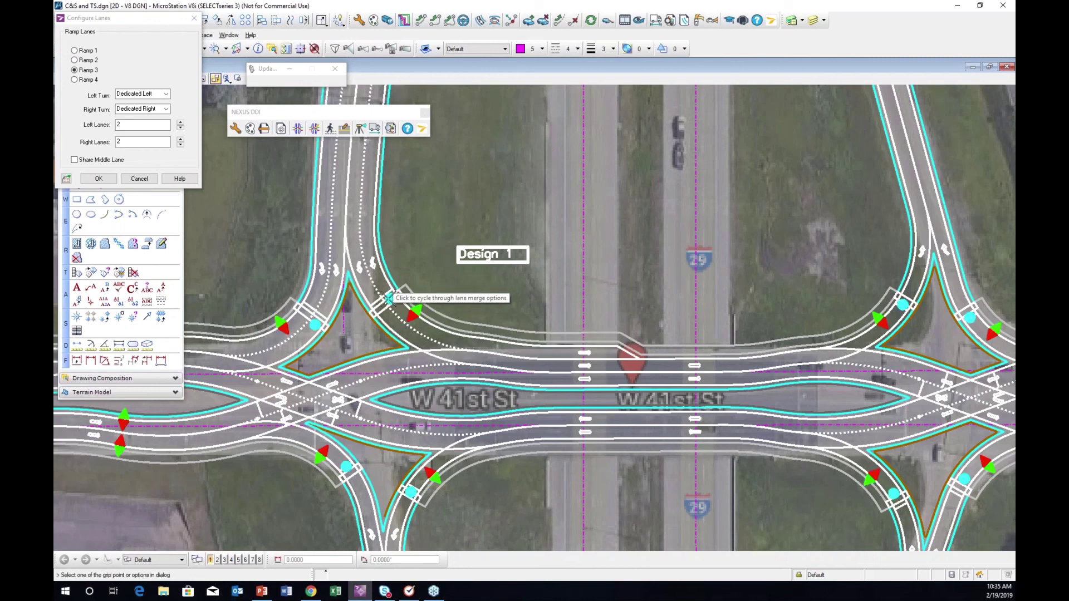
pyautogui.click(388, 300)
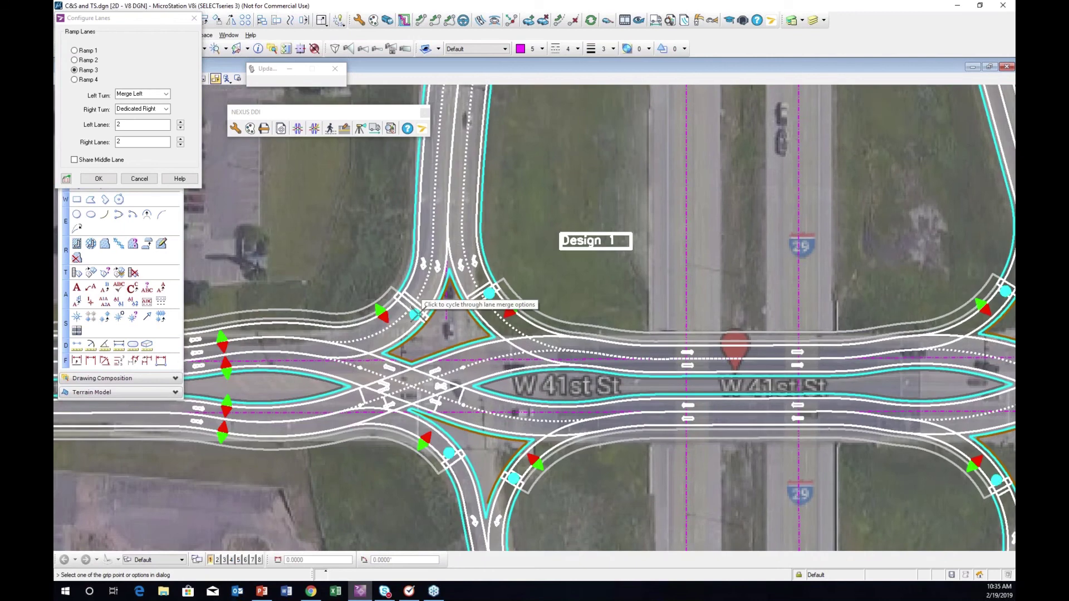
# Cycle Ramp 3's right-turn merge options back to Dedicated Right and apply the lane configuration
pyautogui.click(415, 315)
pyautogui.click(421, 321)
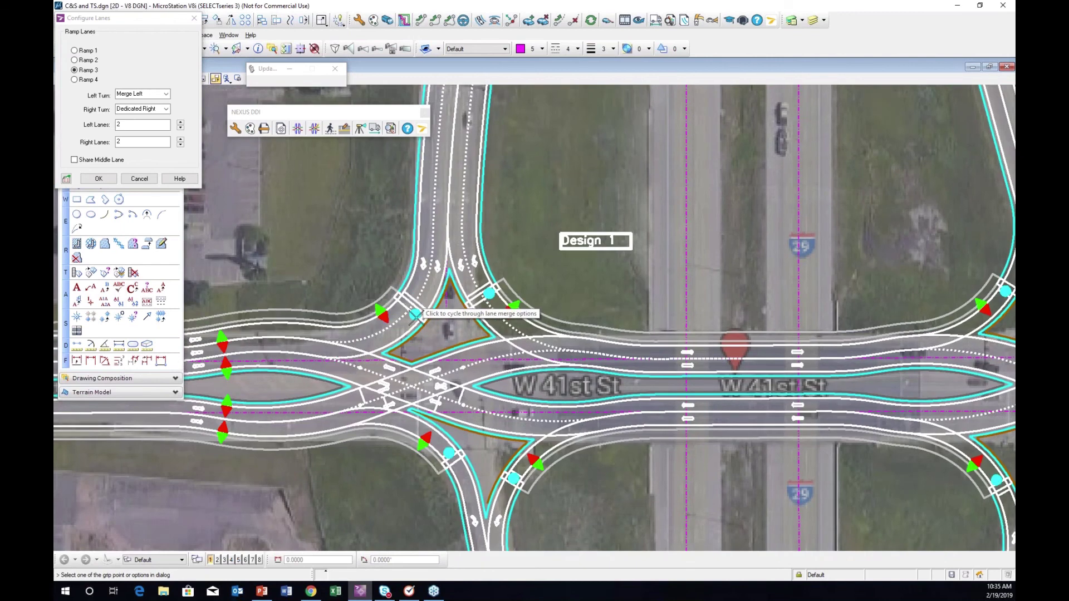
pyautogui.click(416, 315)
pyautogui.click(423, 319)
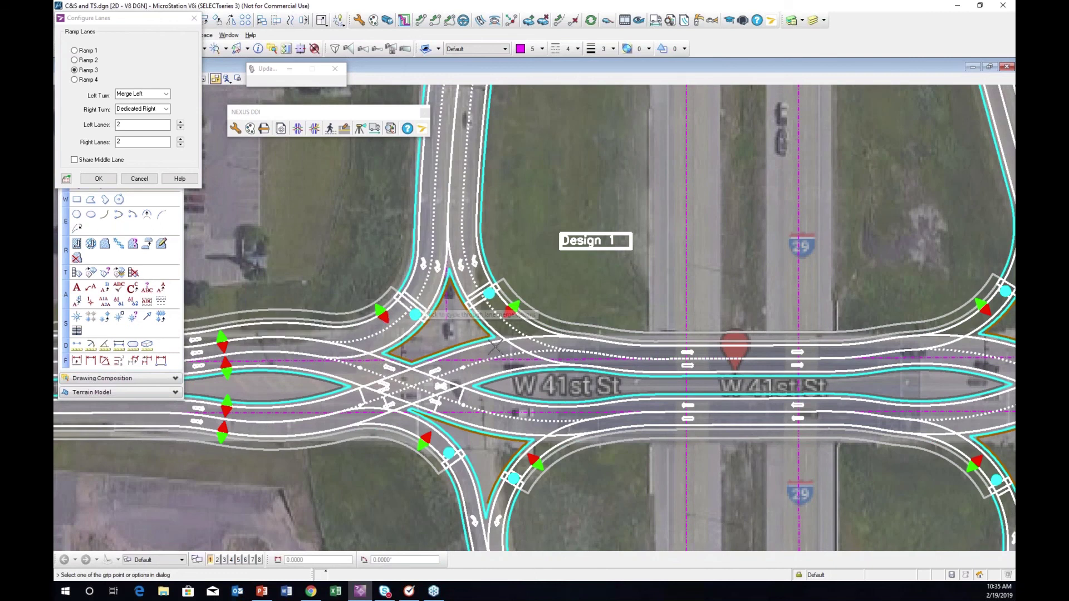
pyautogui.scroll(-3, 531, 339)
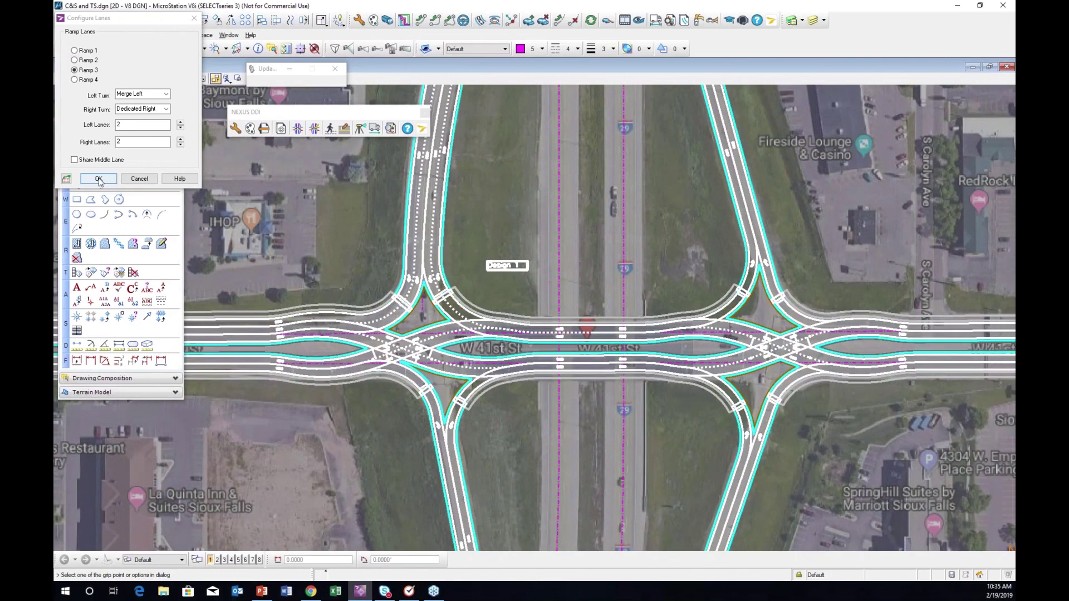
pyautogui.click(98, 179)
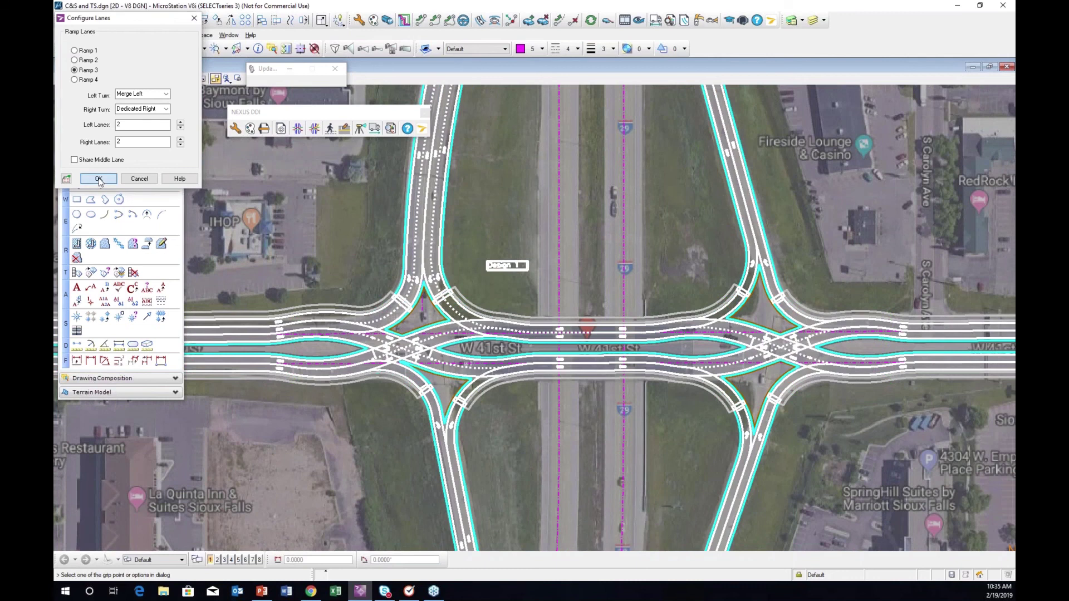
# Set both the left-turn and right-turn radii of Ramp 3, the northwest ramp, to 150 ft
pyautogui.scroll(2, 463, 348)
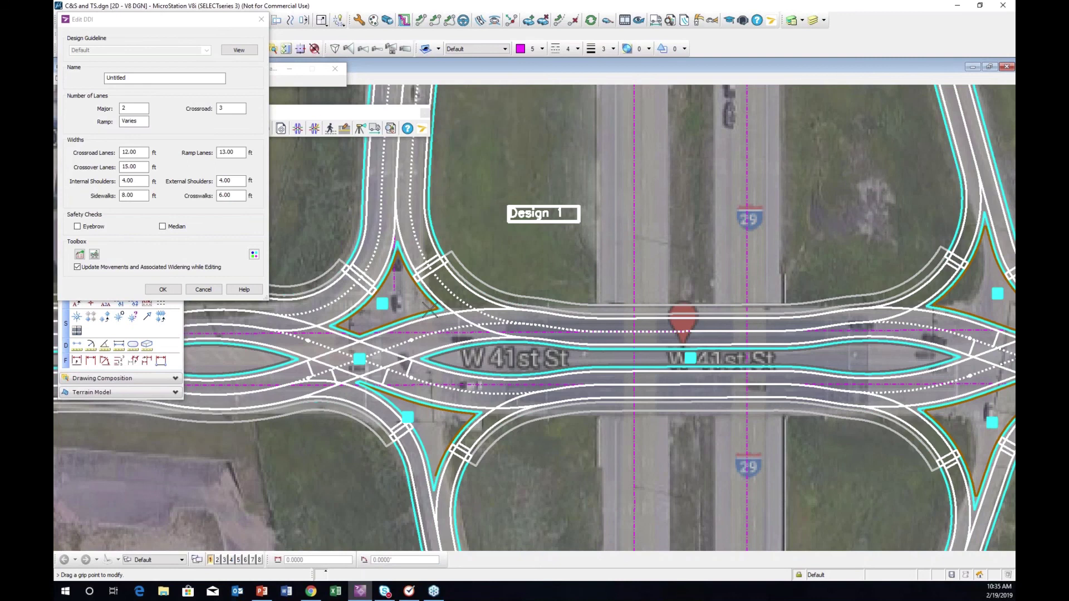
pyautogui.scroll(-2, 429, 310)
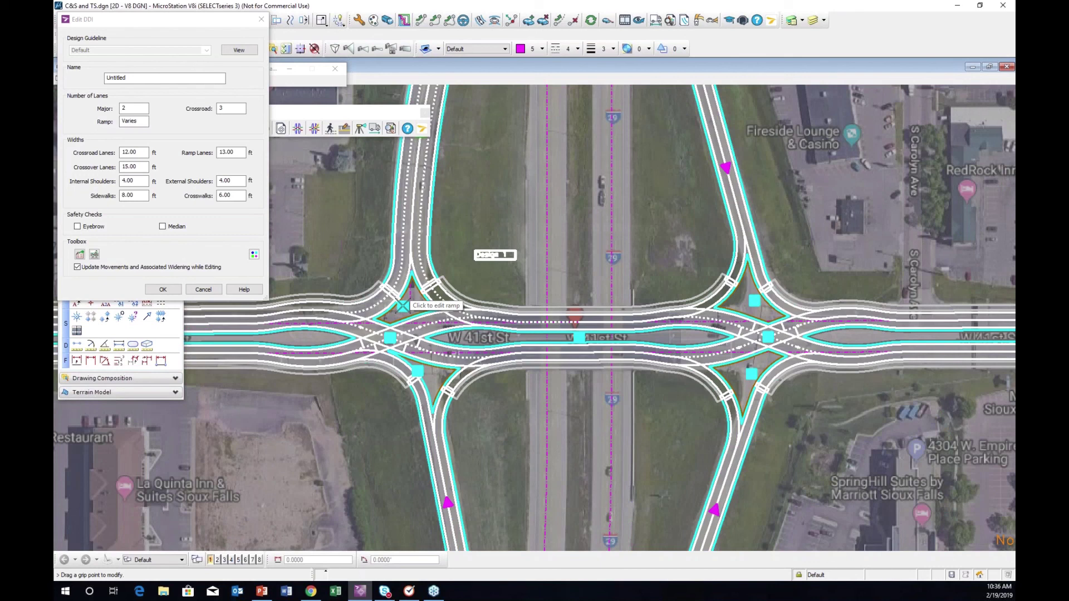
pyautogui.click(402, 306)
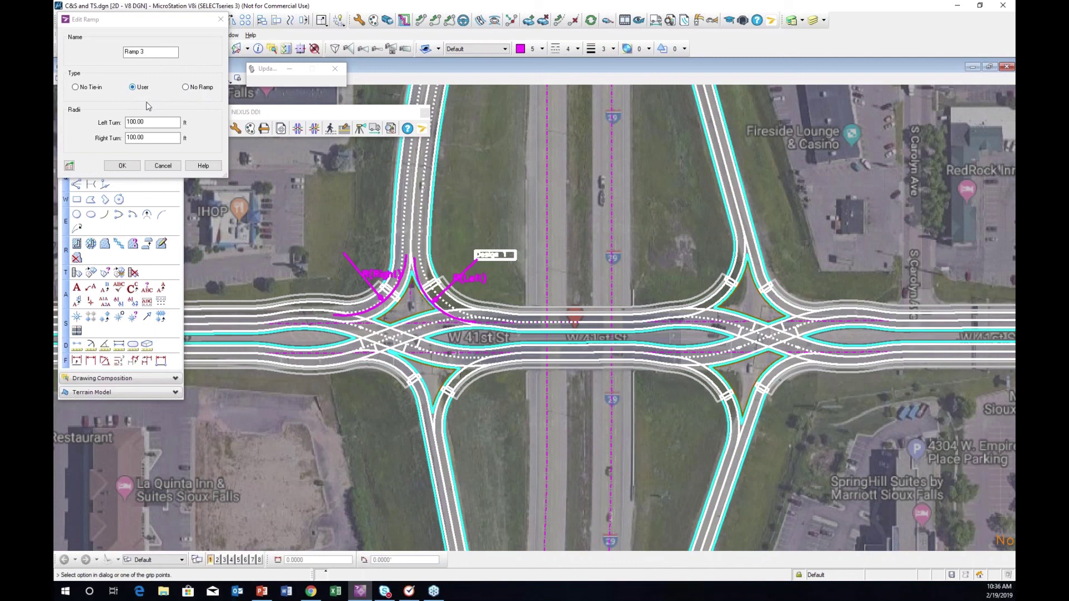
pyautogui.click(148, 141)
pyautogui.write('150')
pyautogui.click(151, 139)
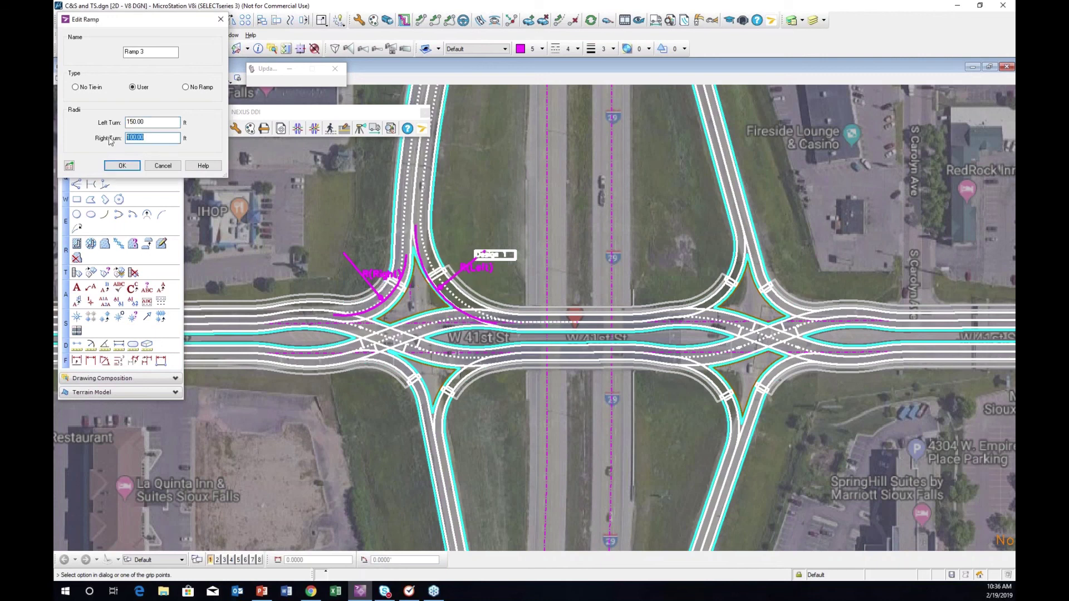
pyautogui.write('150')
pyautogui.click(122, 168)
pyautogui.click(127, 167)
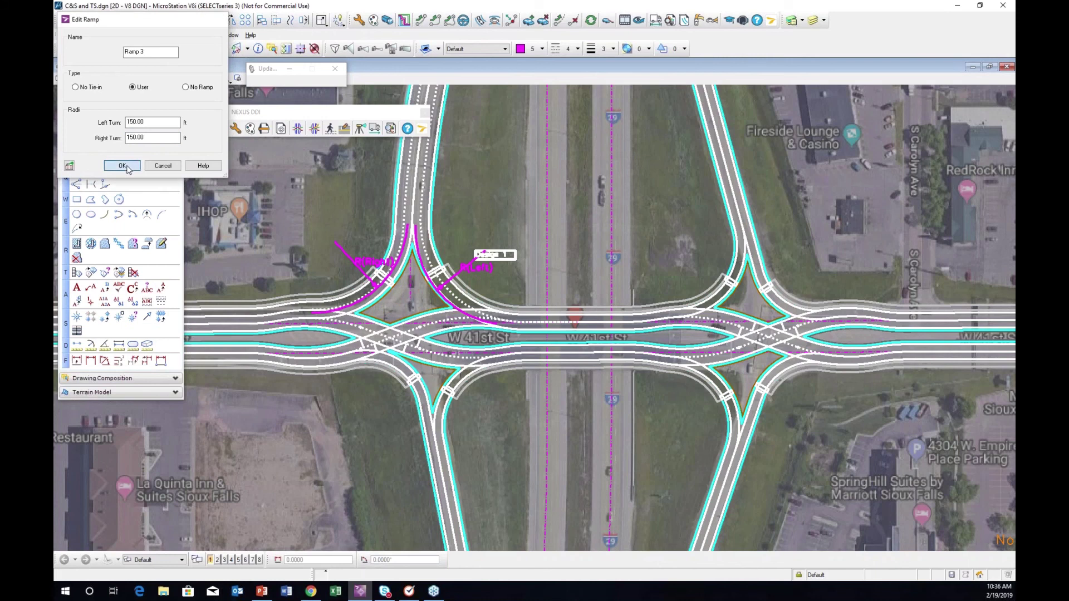
# Set the right-turn radius of Ramp 4, the southwest ramp, to 150 ft
pyautogui.click(418, 369)
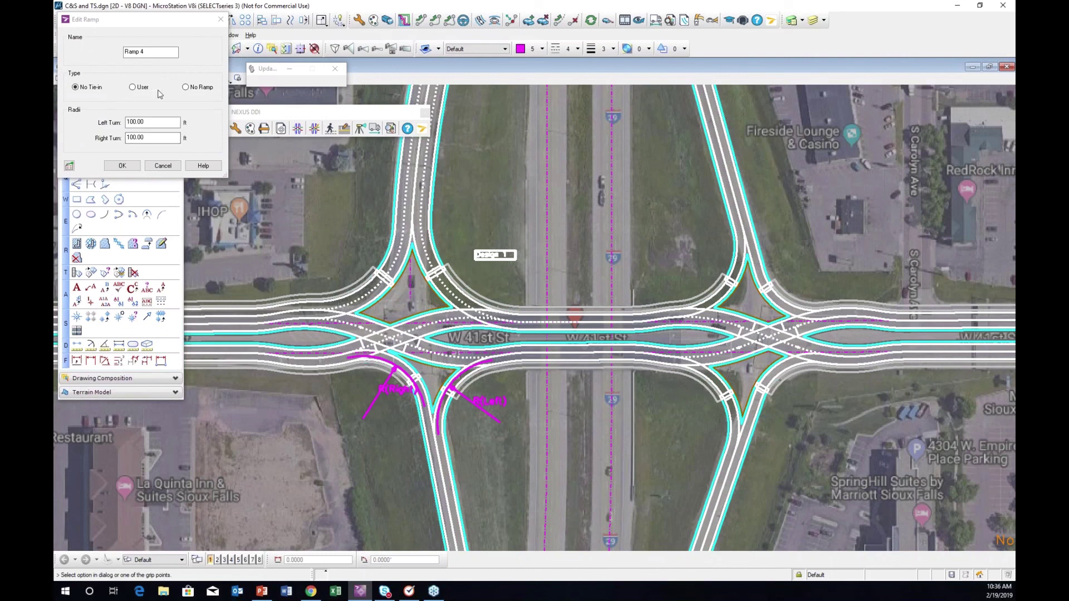
pyautogui.moveTo(157, 137); pyautogui.dragTo(119, 139)
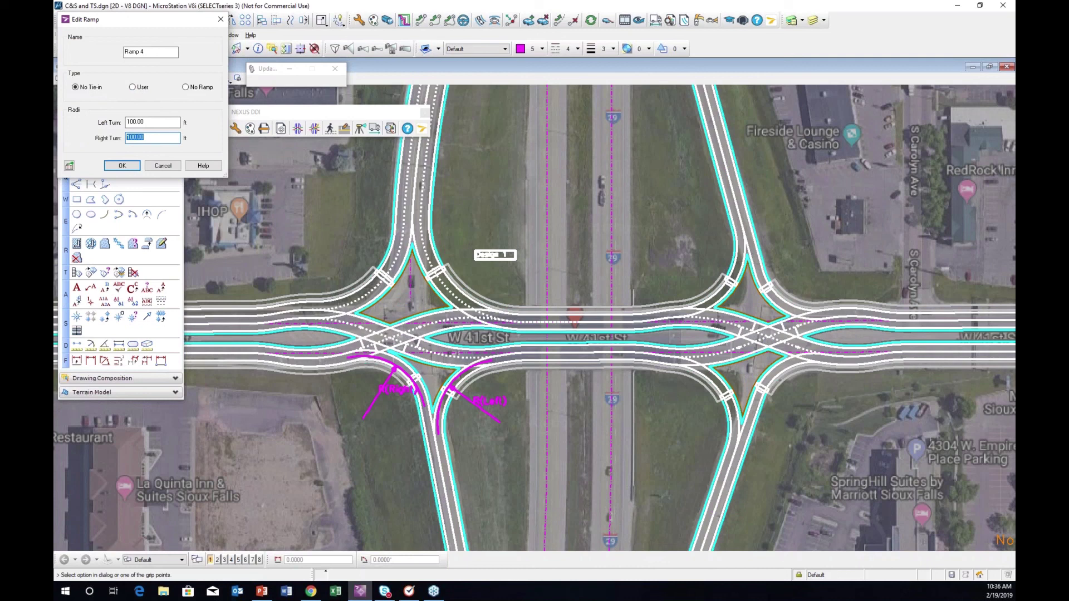
pyautogui.write('150')
pyautogui.click(118, 163)
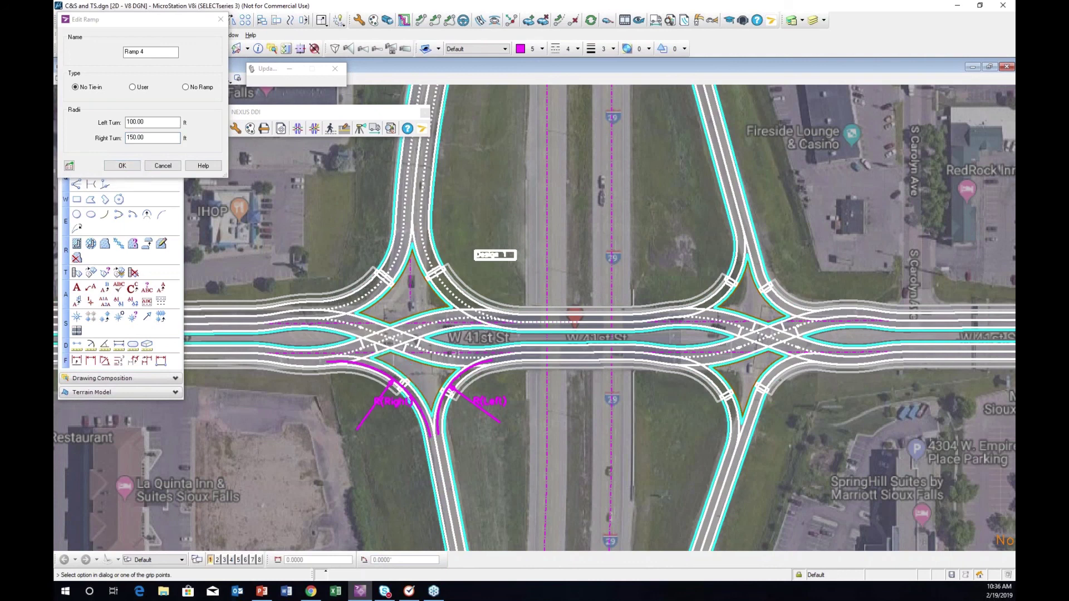
pyautogui.click(121, 167)
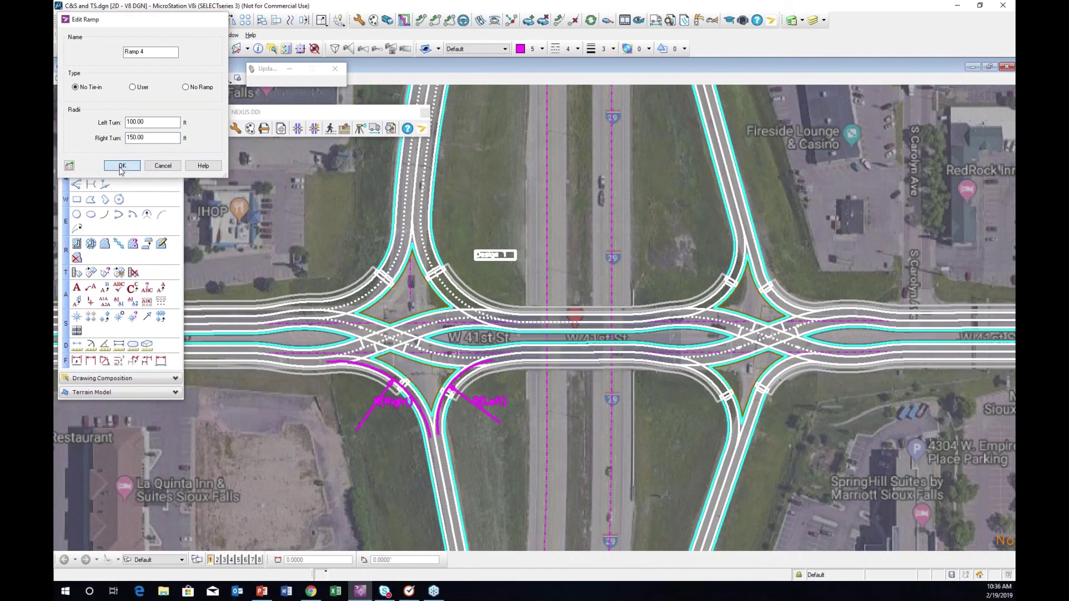
# Set the right-turn radius of Ramp 1, the southeast ramp, to 150 ft
pyautogui.click(750, 373)
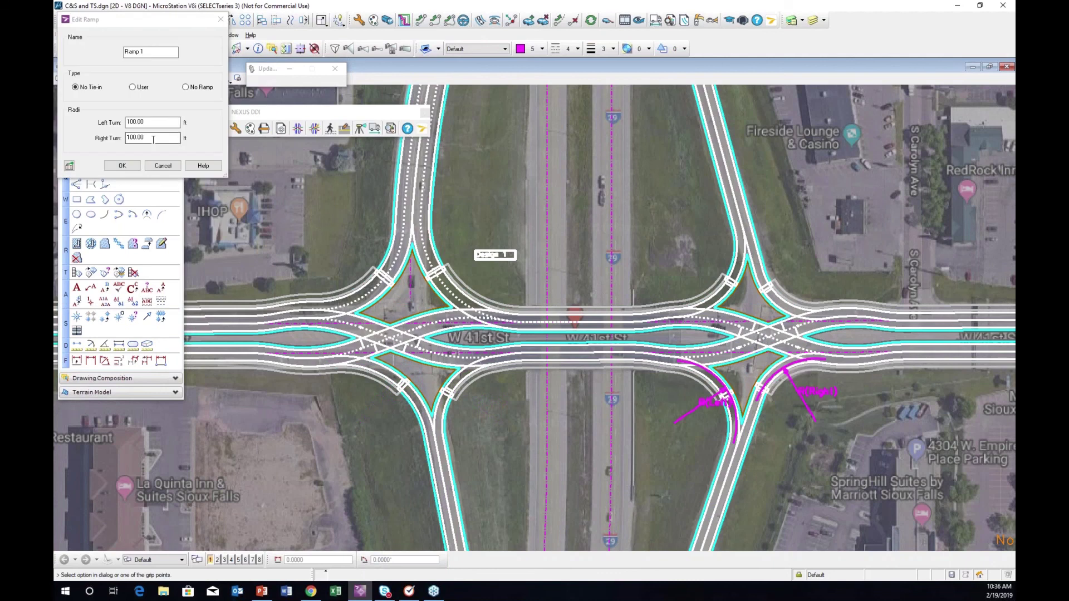
pyautogui.doubleClick(153, 138)
pyautogui.write('150')
pyautogui.click(118, 166)
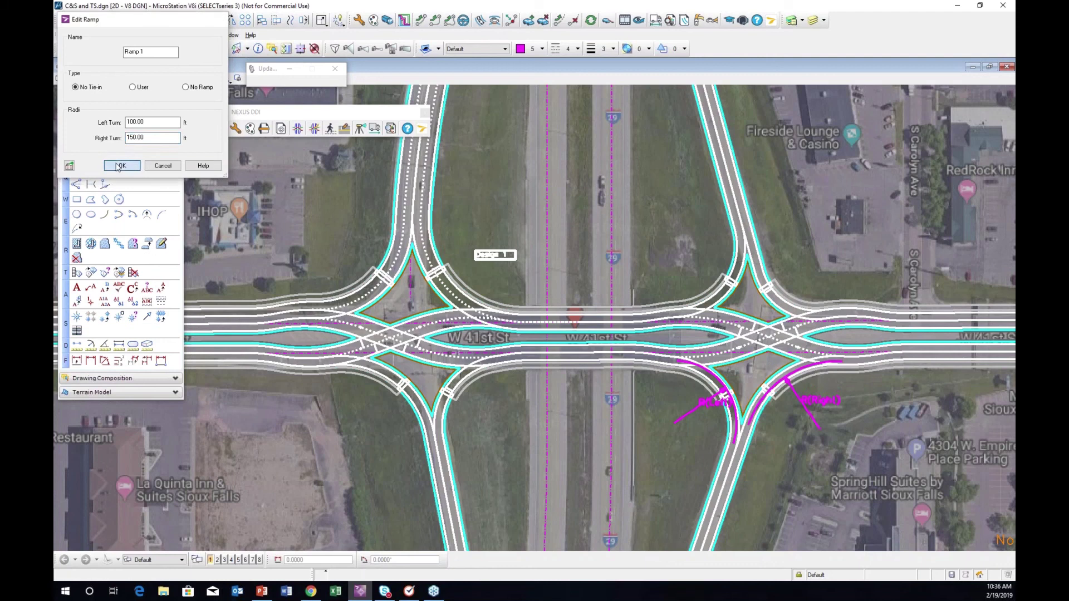
# Set the right-turn radius of Ramp 2, the northeast ramp, to 150 ft
pyautogui.click(755, 299)
pyautogui.write('150')
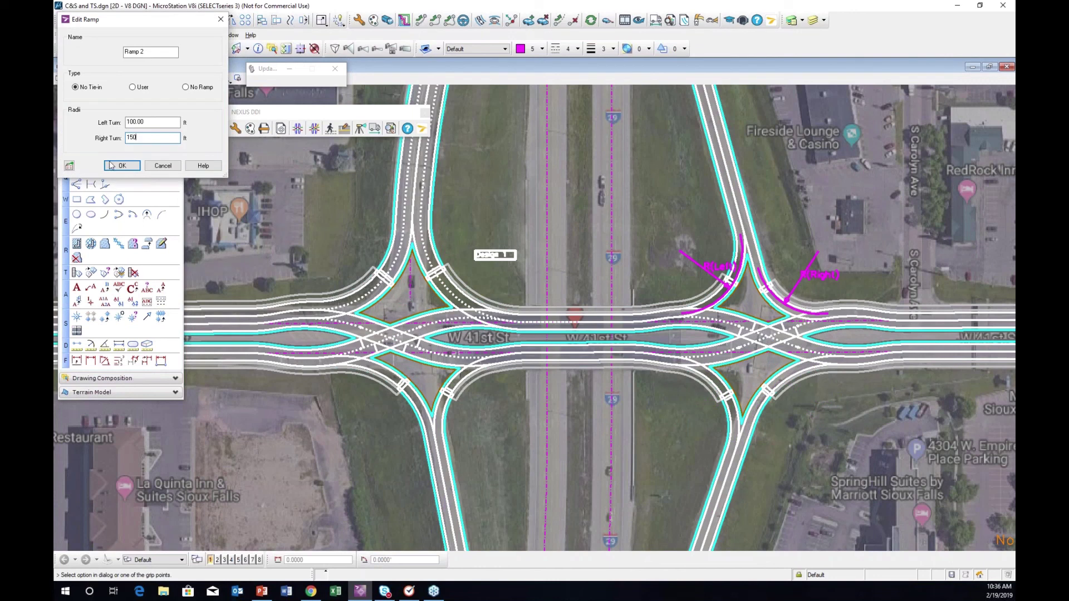
pyautogui.click(118, 166)
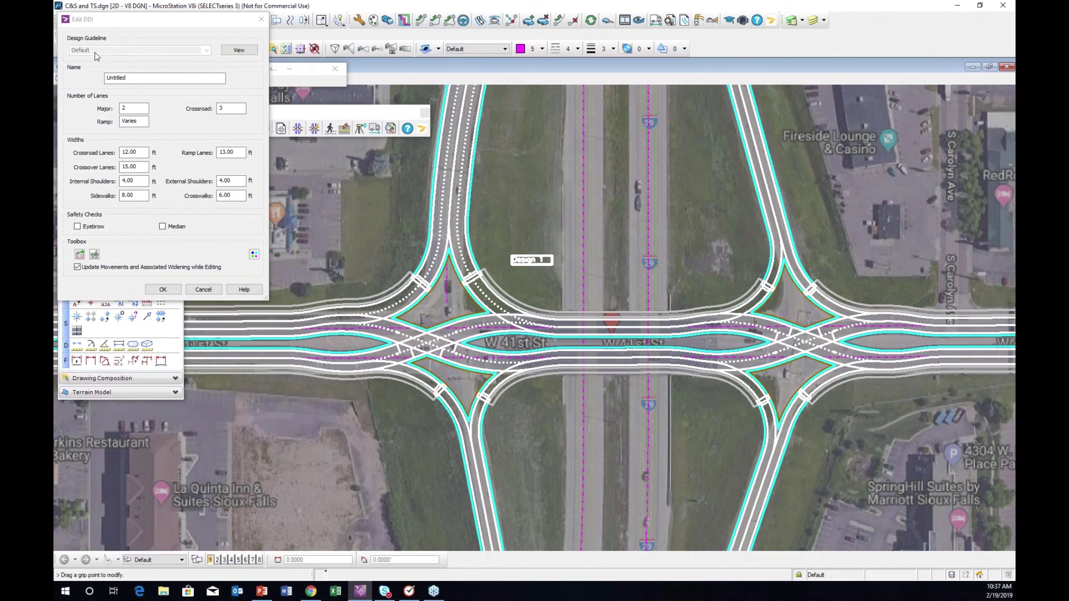
# Check the crossover angle, tangent length and radius limits in the Default design guideline's design conditions
pyautogui.click(238, 51)
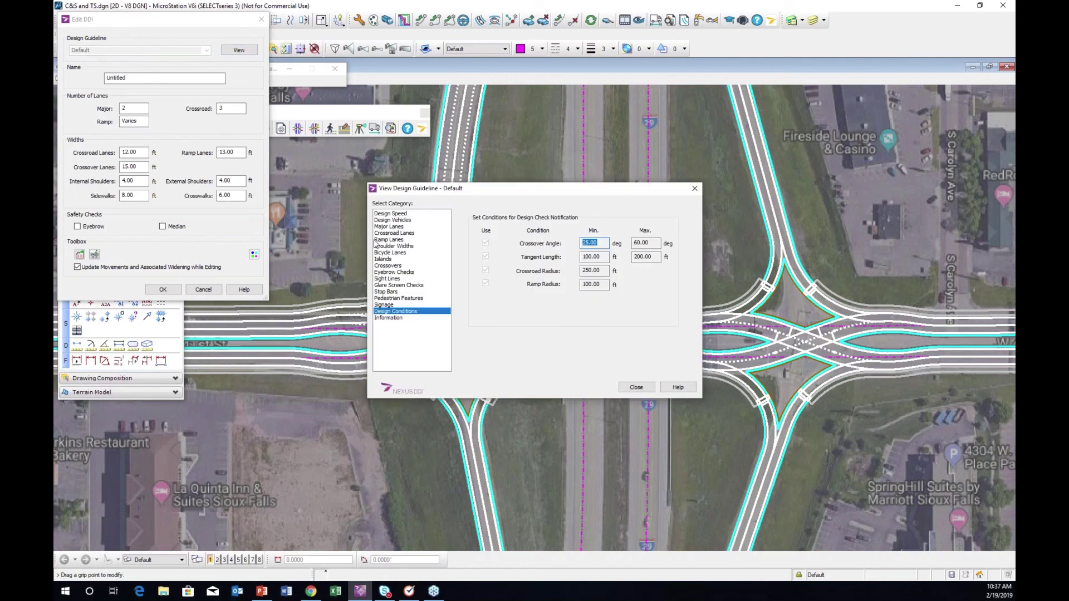
pyautogui.click(635, 387)
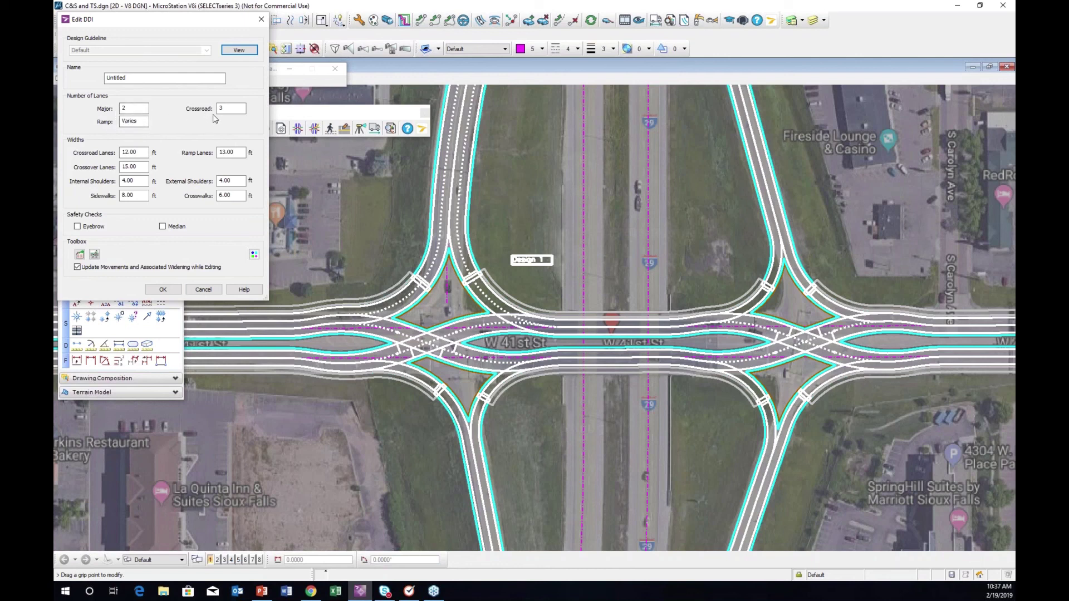
pyautogui.click(136, 127)
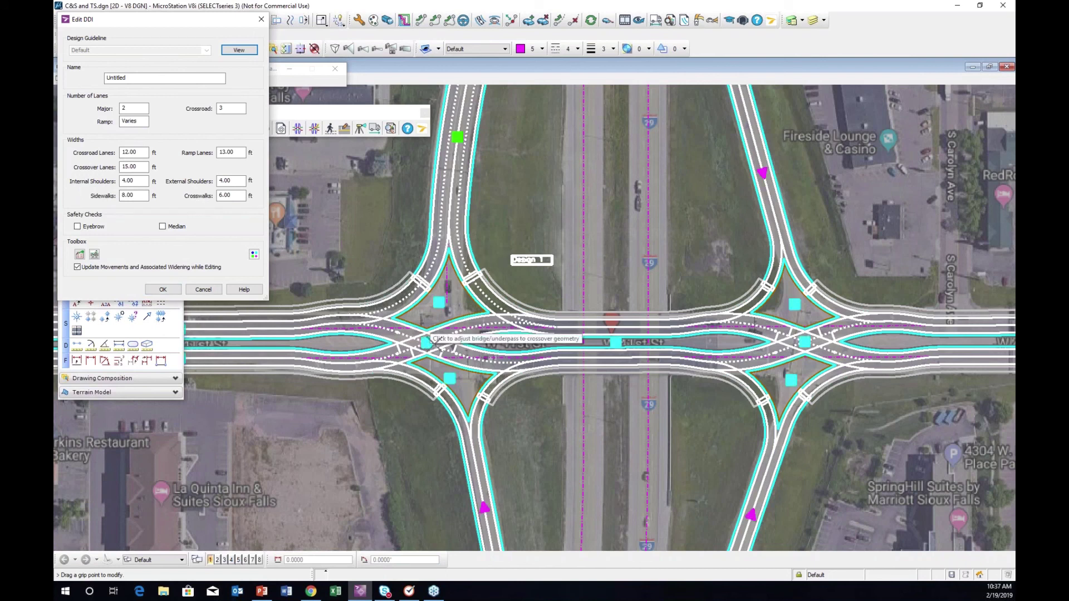
# Move Crossover 1, the east crossover, slightly southeast, and adjust its angle delta and crossover angle, bringing the latter to 51.39 degrees
pyautogui.middleClick(494, 265)
pyautogui.moveTo(805, 341); pyautogui.dragTo(718, 305, button='middle')
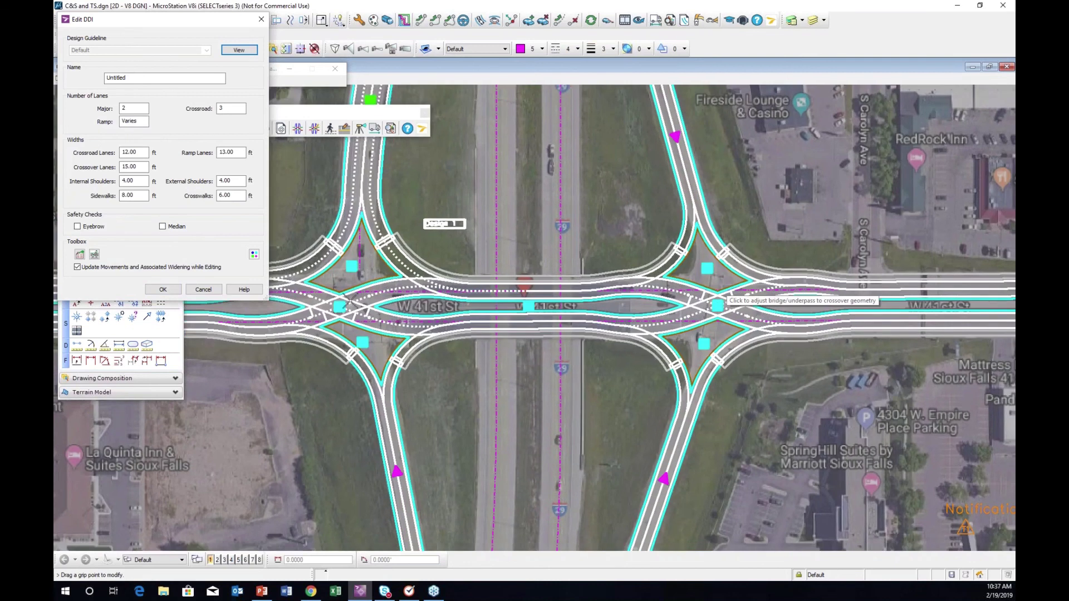
pyautogui.click(717, 306)
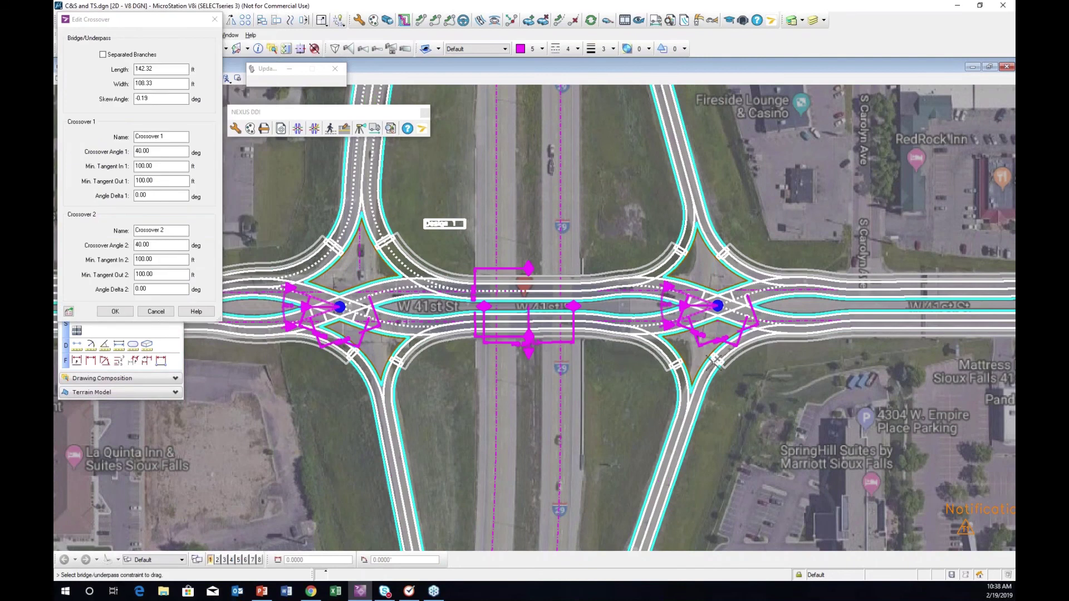
pyautogui.scroll(5, 714, 361)
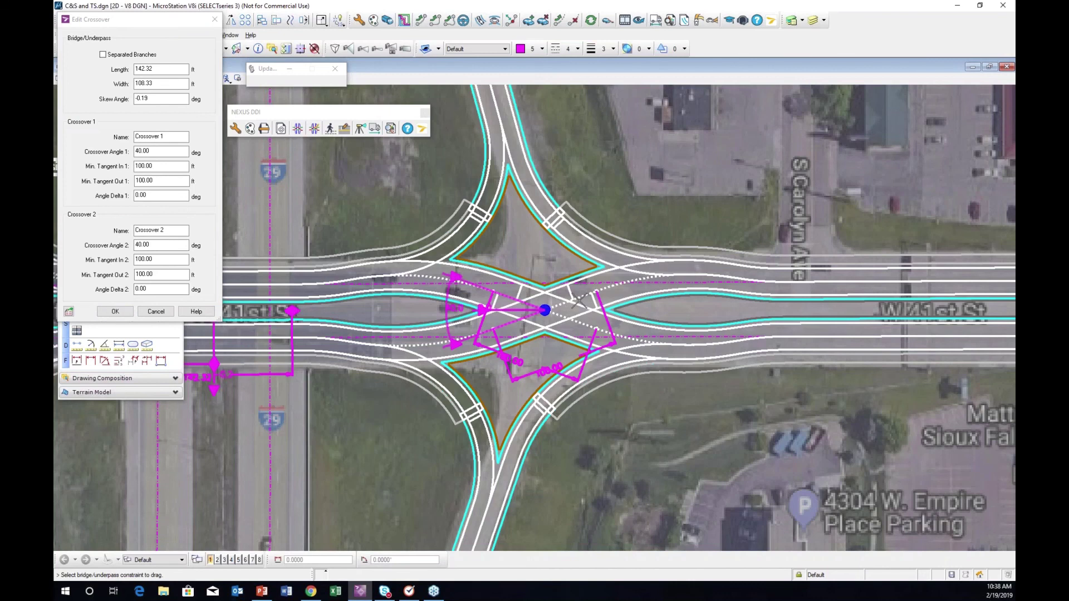
pyautogui.moveTo(544, 310)
pyautogui.mouseDown()
pyautogui.moveTo(582, 315)
pyautogui.moveTo(555, 316)
pyautogui.mouseUp()
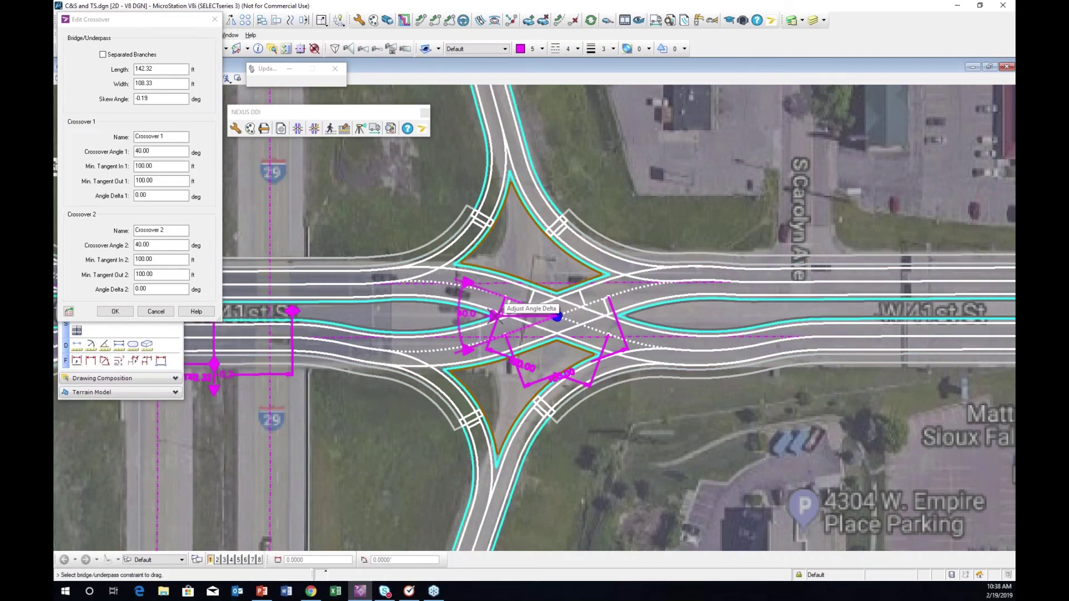
pyautogui.moveTo(494, 316); pyautogui.dragTo(495, 314)
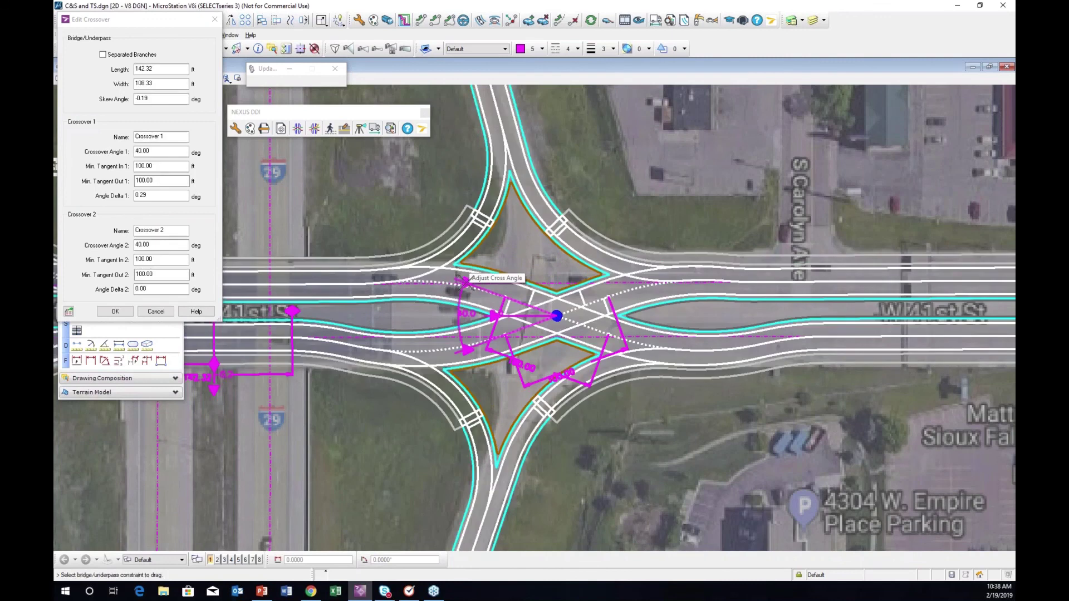
pyautogui.moveTo(464, 281); pyautogui.dragTo(457, 268)
# Set both the entering and exiting minimum tangents of Crossover 1 to 50 ft
pyautogui.click(147, 166)
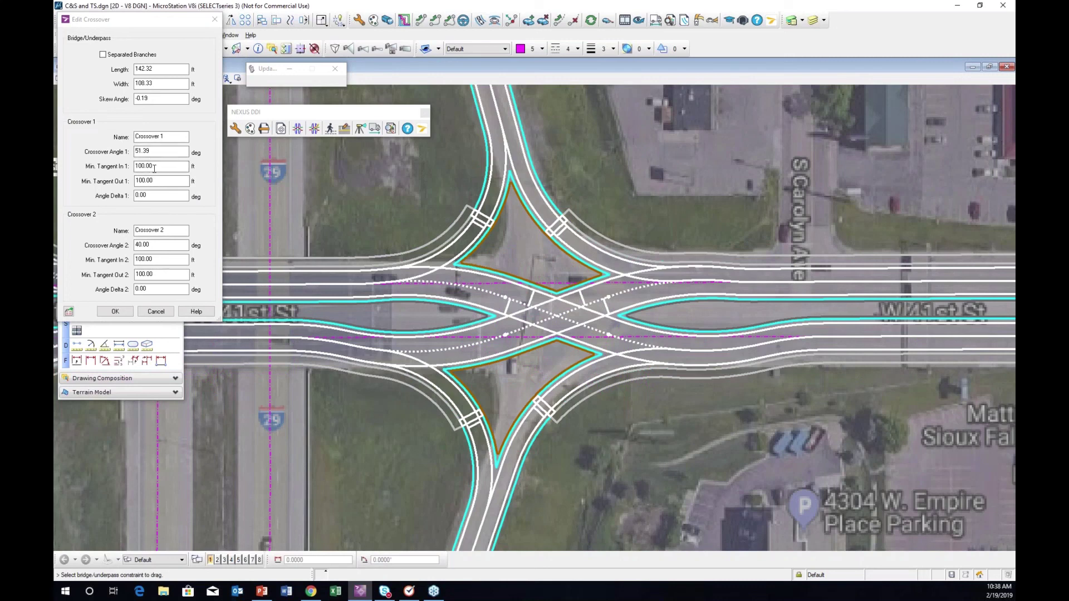
pyautogui.moveTo(160, 220)
pyautogui.click(152, 164)
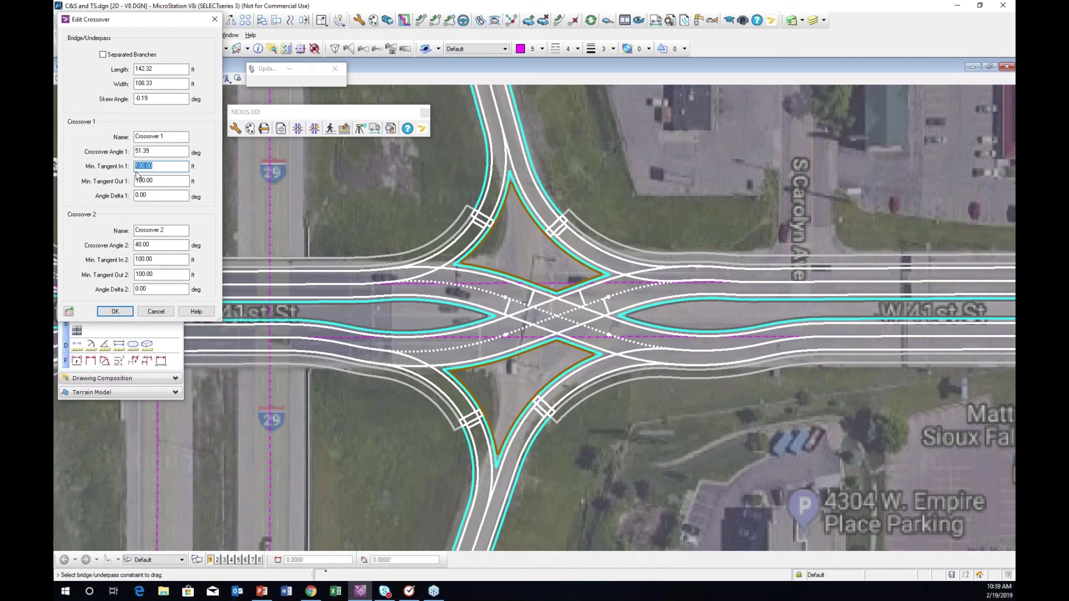
pyautogui.write('50')
pyautogui.press('Return')
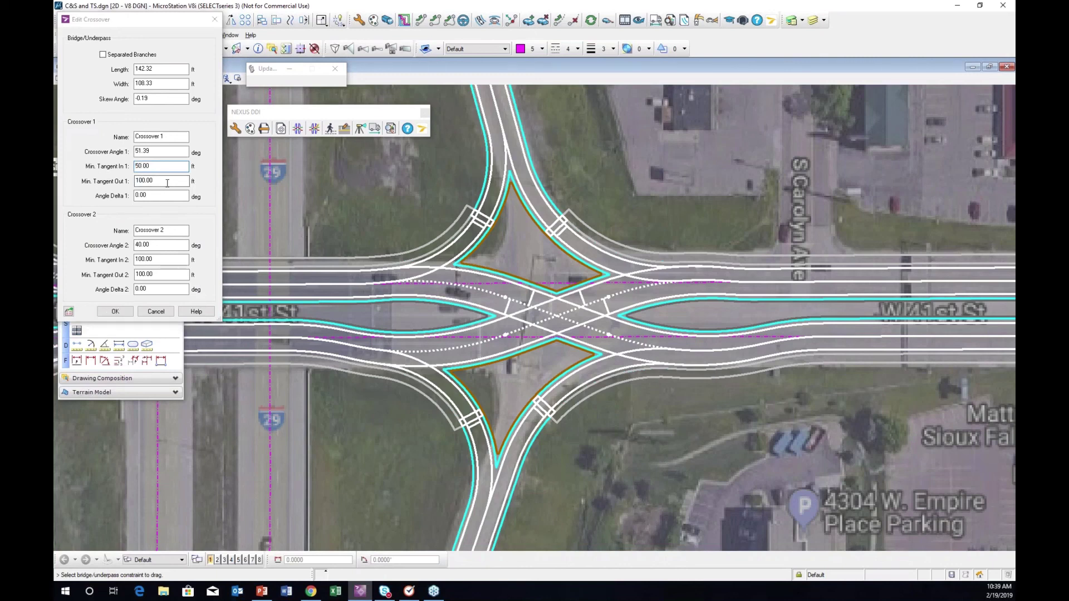
pyautogui.click(167, 183)
pyautogui.doubleClick(167, 183)
pyautogui.write('50')
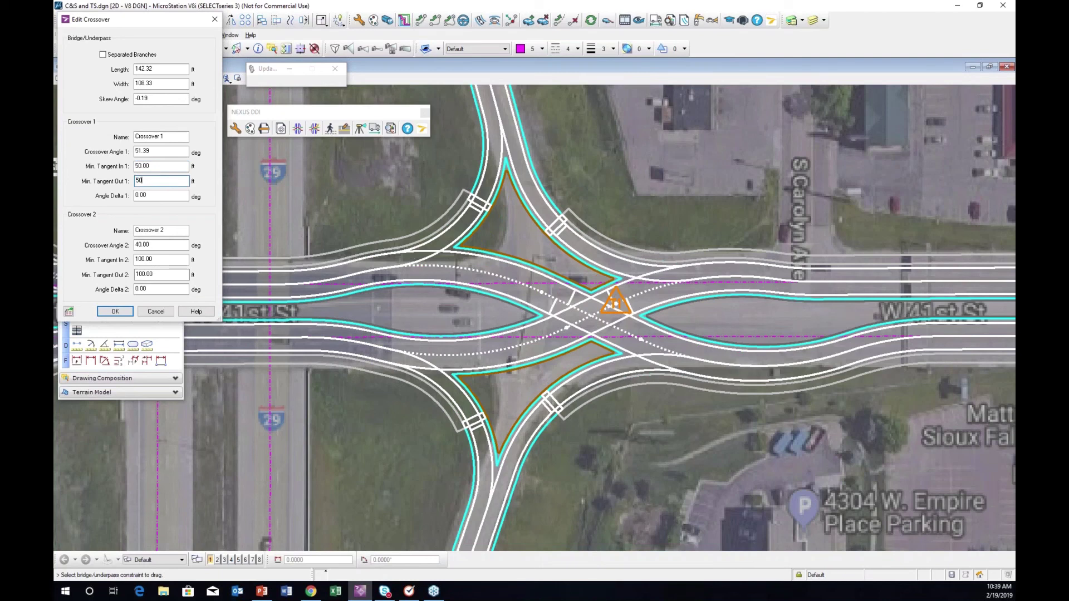
pyautogui.press('Return')
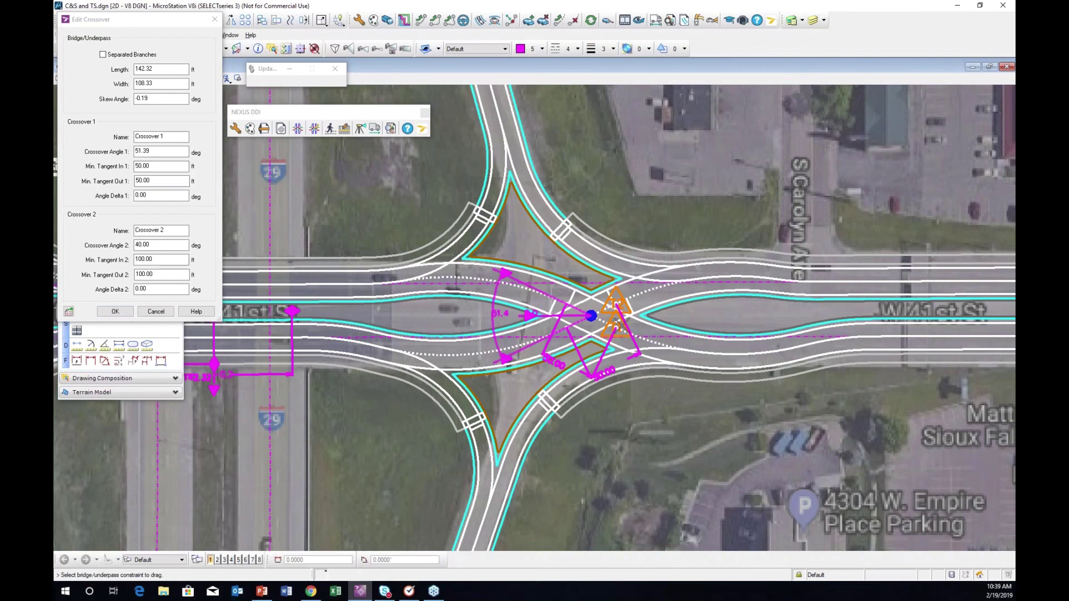
# Examine the design check markers at the east crossover and read their explanations in the Notifications Legend
pyautogui.scroll(1, 629, 333)
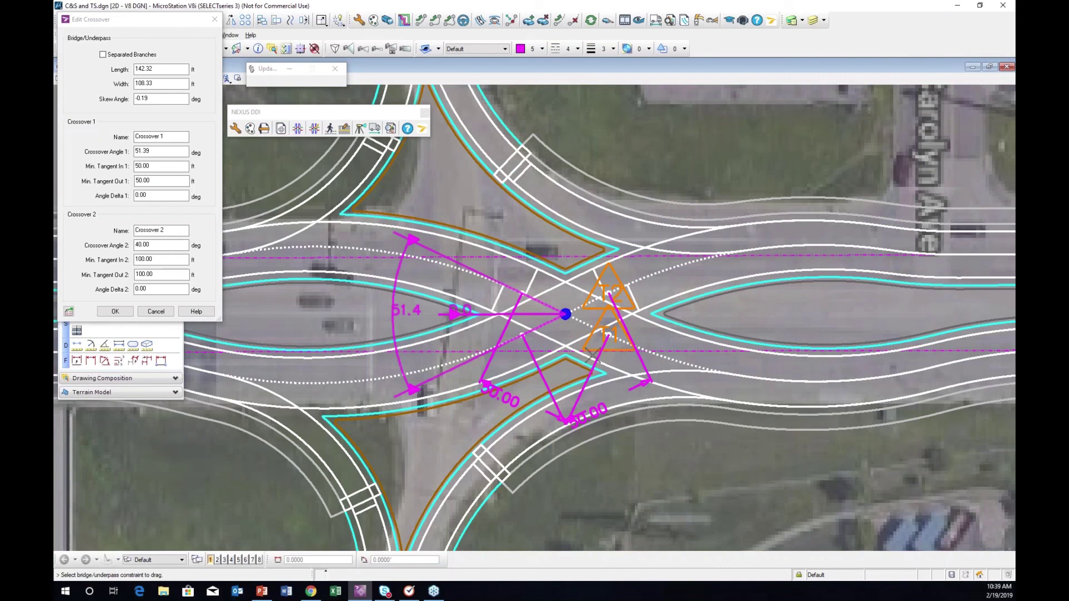
pyautogui.scroll(-3, 620, 381)
pyautogui.moveTo(620, 380); pyautogui.dragTo(581, 337, button='middle')
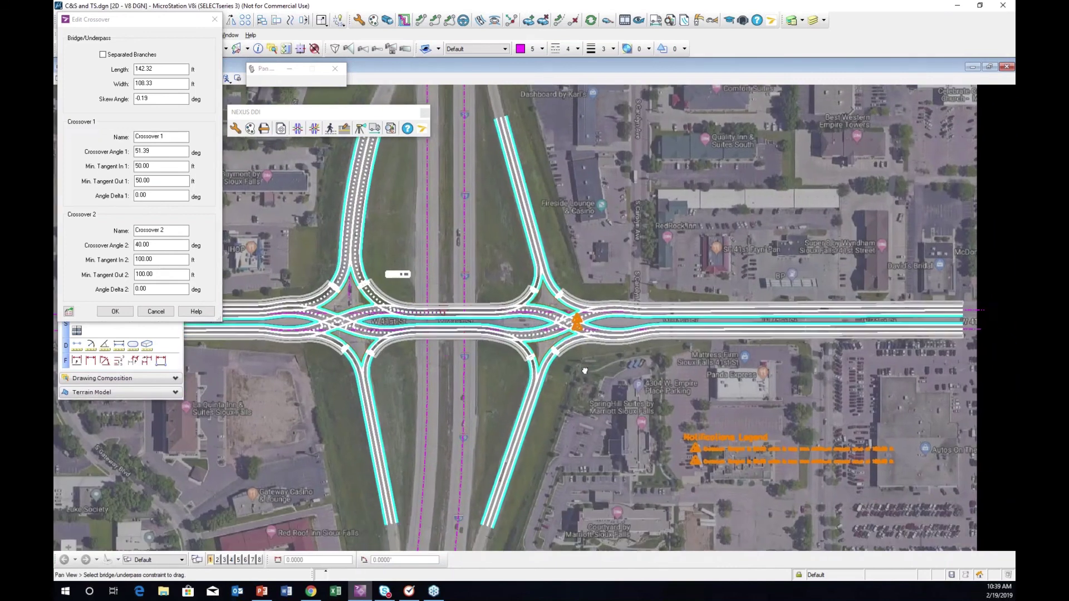
pyautogui.moveTo(580, 338)
pyautogui.mouseDown()
pyautogui.moveTo(572, 358)
pyautogui.moveTo(627, 410)
pyautogui.mouseUp()
pyautogui.scroll(1, 627, 410)
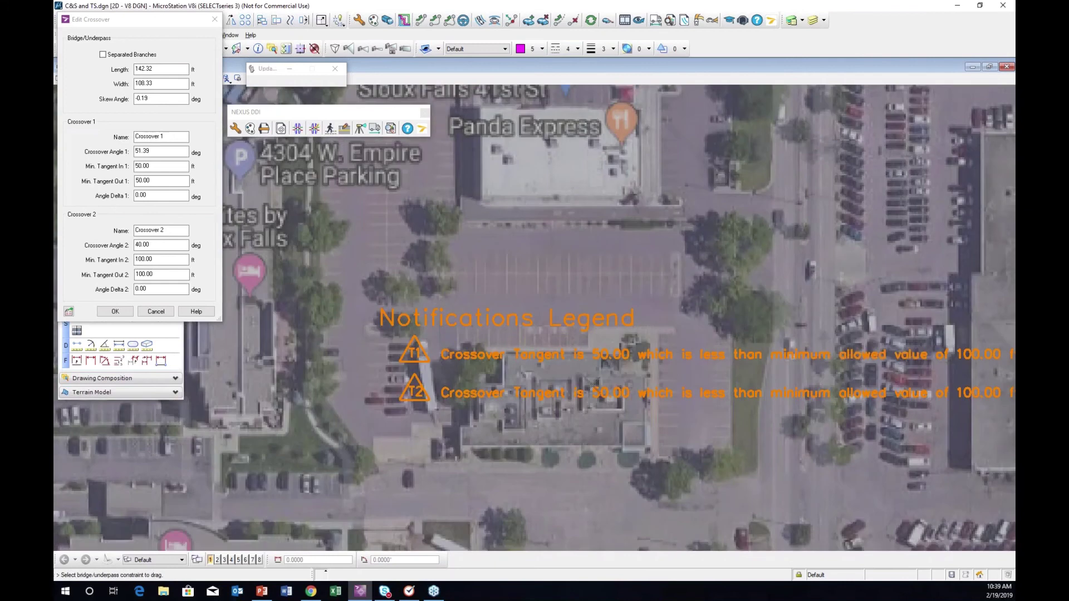
pyautogui.scroll(1, 537, 378)
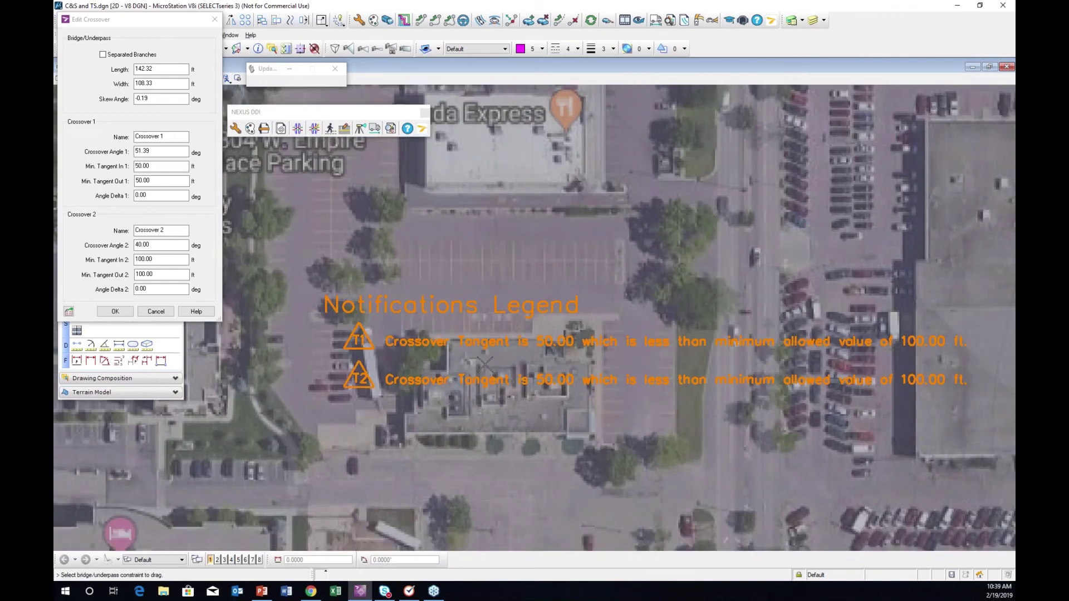
pyautogui.moveTo(312, 291); pyautogui.dragTo(334, 265, button='middle')
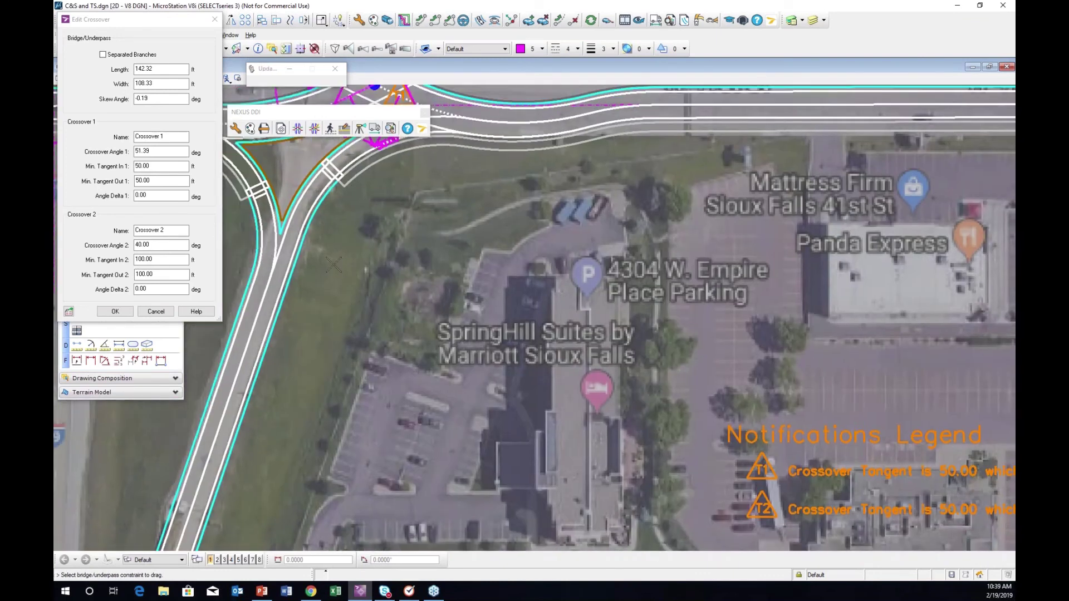
# Accept the crossover edits and review the tangent length limits in the design guideline's conditions
pyautogui.click(115, 311)
pyautogui.click(245, 52)
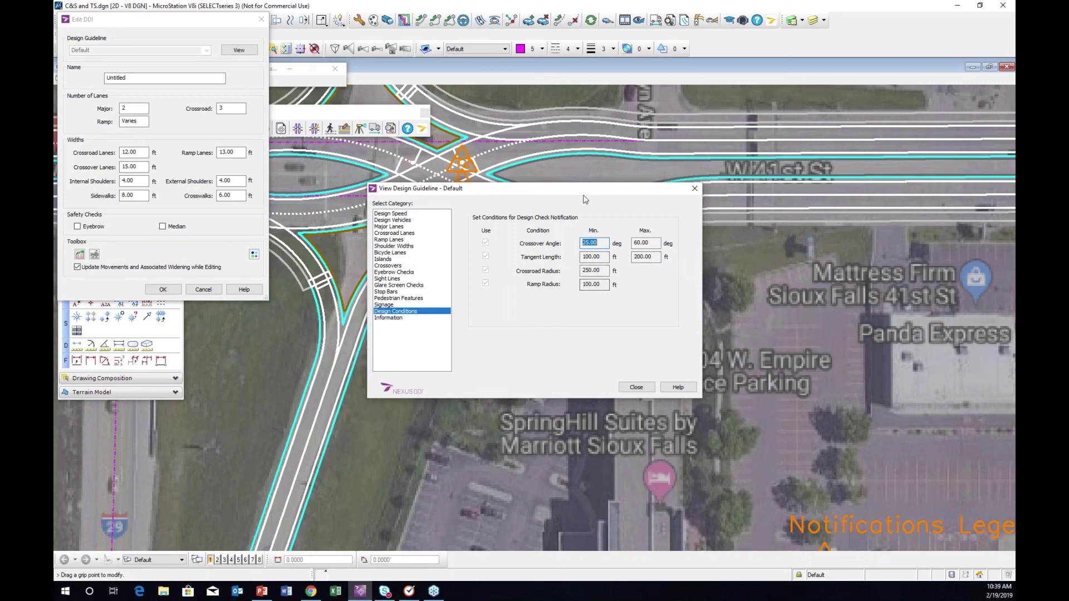
pyautogui.click(637, 387)
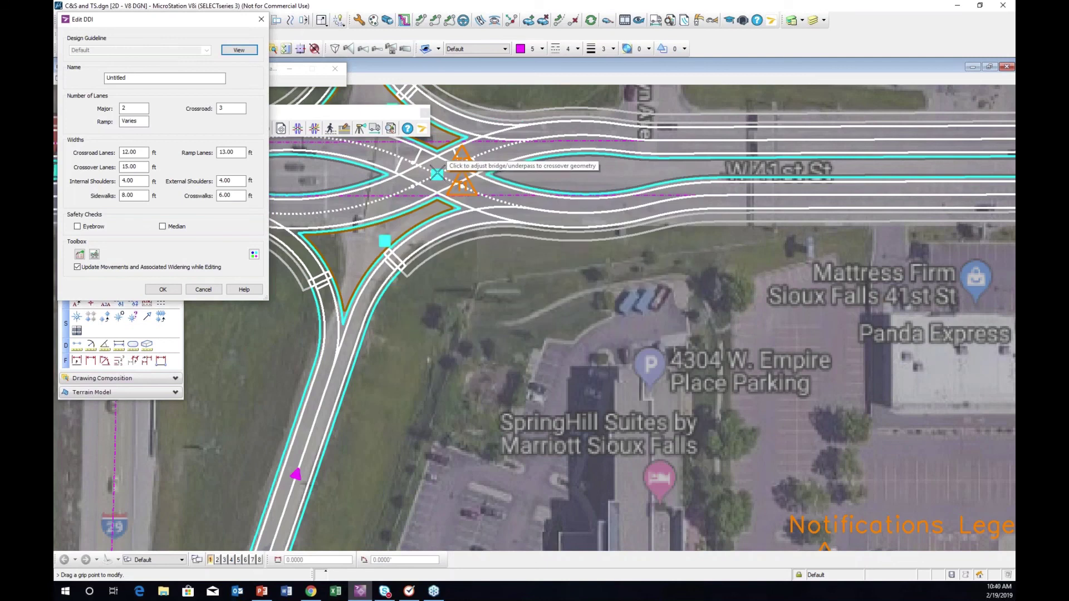
# Set both the entering and exiting minimum tangents of Crossover 1 to 100 ft and accept the edits
pyautogui.click(437, 174)
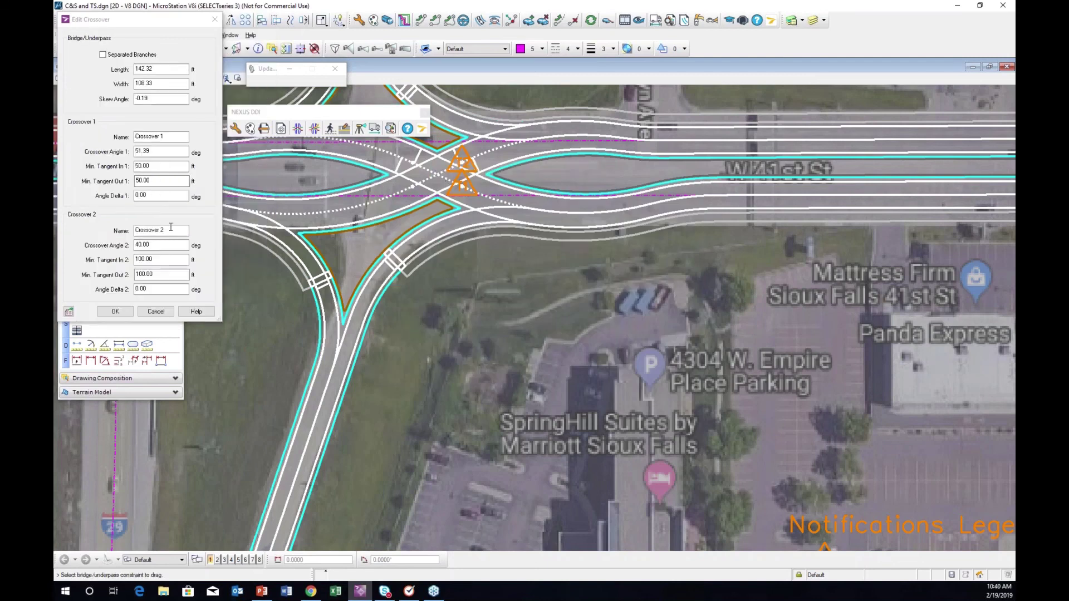
pyautogui.doubleClick(142, 166)
pyautogui.write('100')
pyautogui.press('Tab')
pyautogui.write('100')
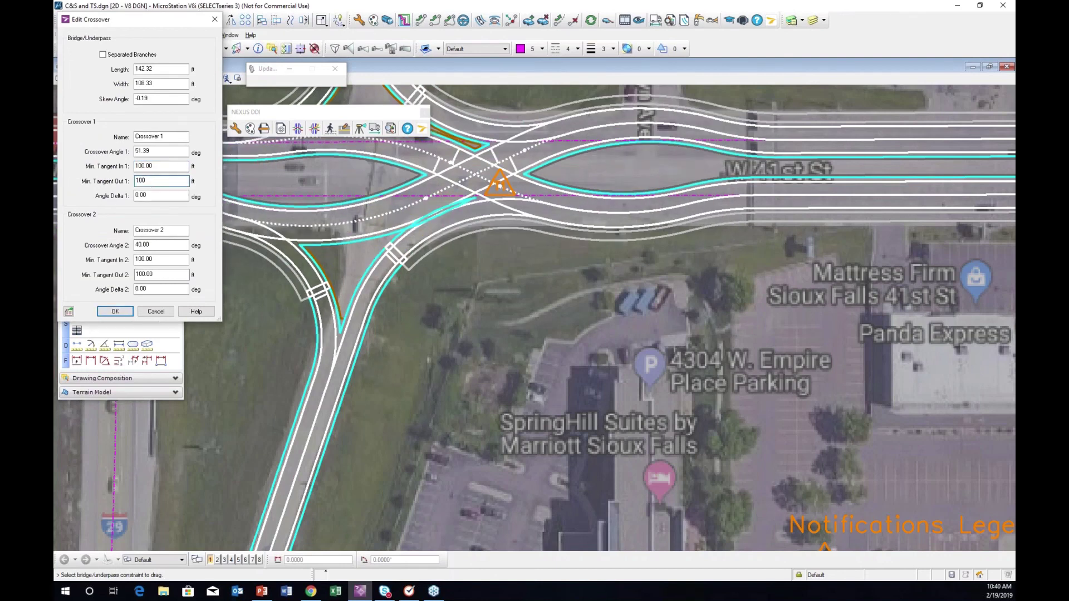
pyautogui.click(117, 312)
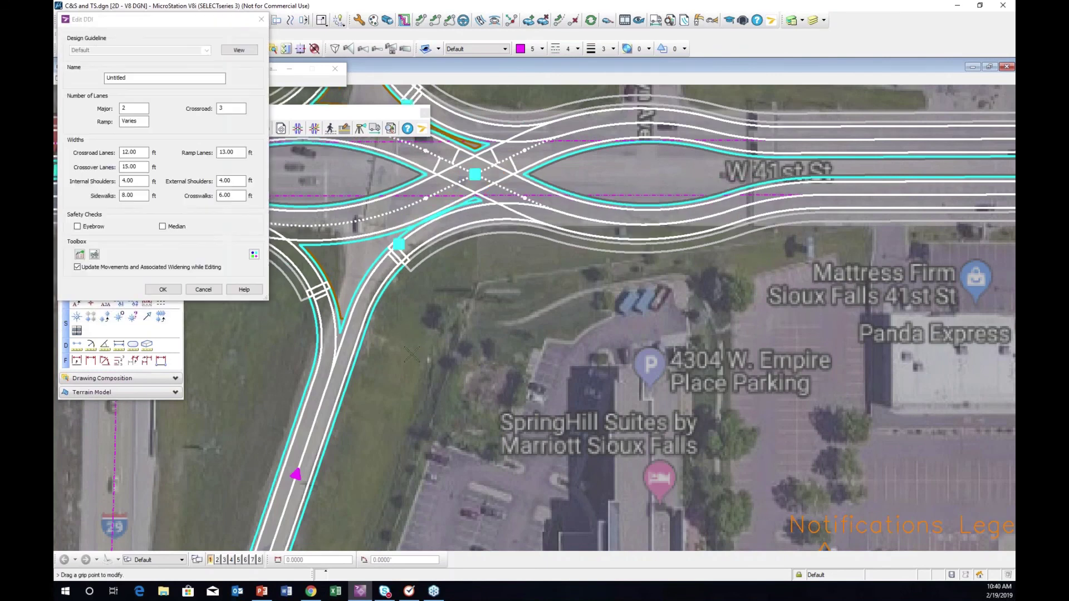
# Reduce Crossover 1's crossover angle to 41 degrees and move the crossing point west between its ramp islands
pyautogui.moveTo(475, 174)
pyautogui.mouseDown(button='middle')
pyautogui.moveTo(488, 250)
pyautogui.moveTo(527, 254)
pyautogui.mouseUp(button='middle')
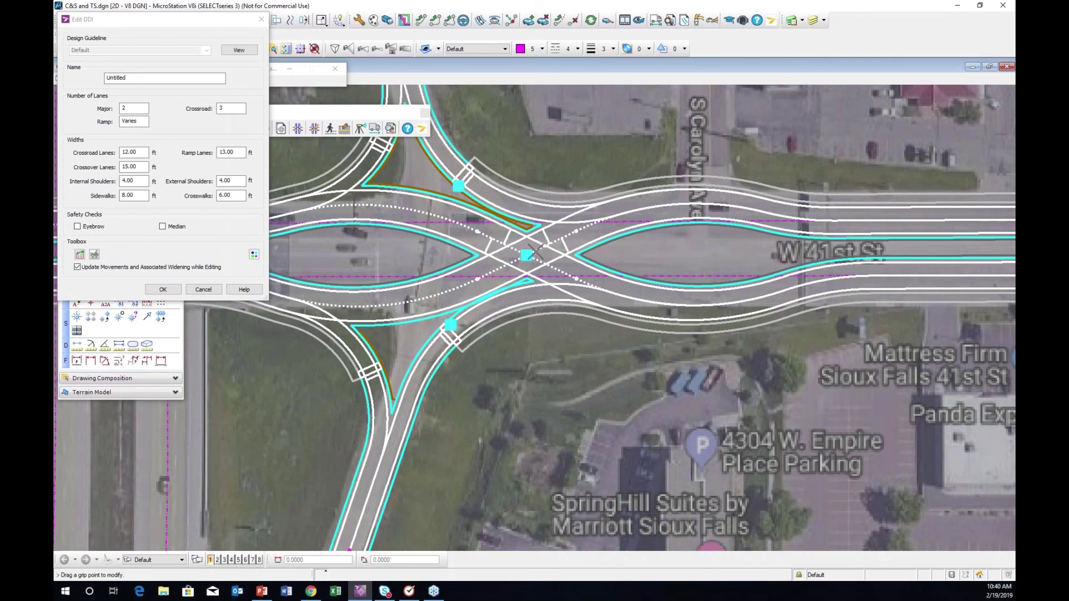
pyautogui.click(526, 255)
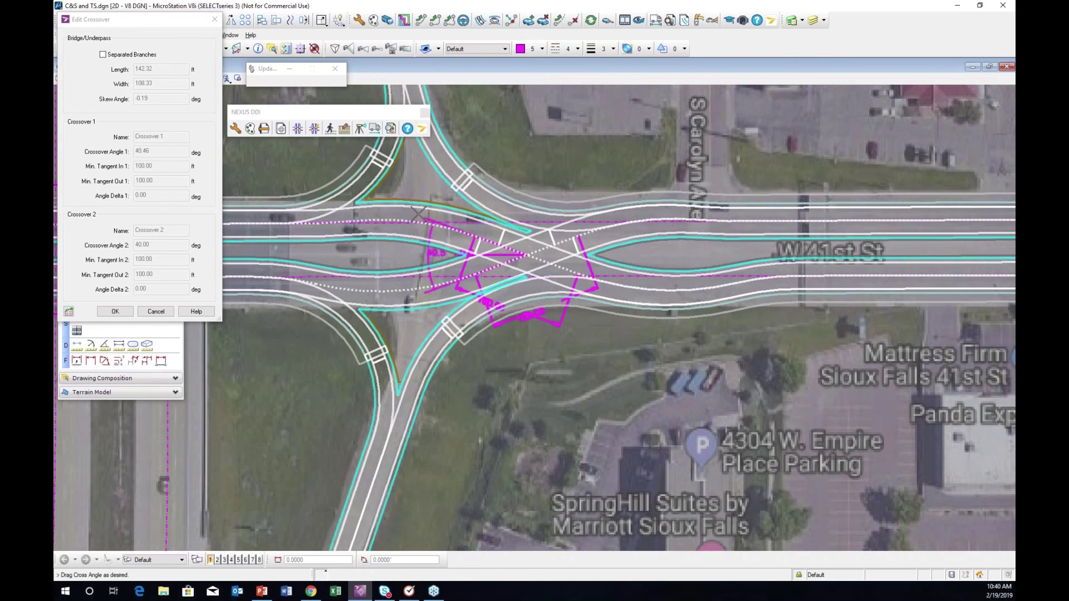
pyautogui.click(422, 218)
pyautogui.click(526, 255)
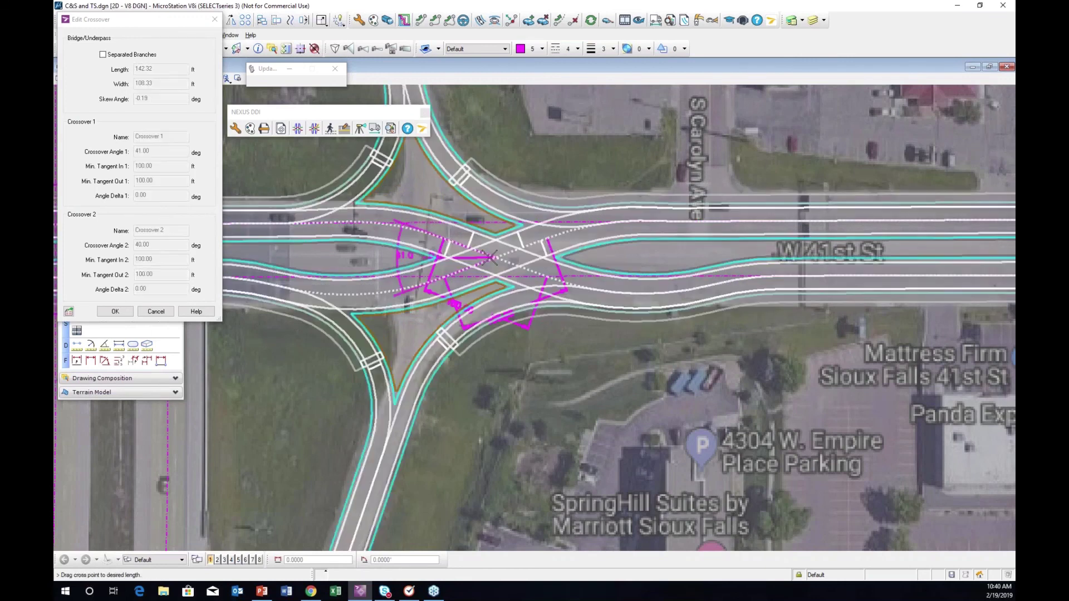
pyautogui.click(466, 245)
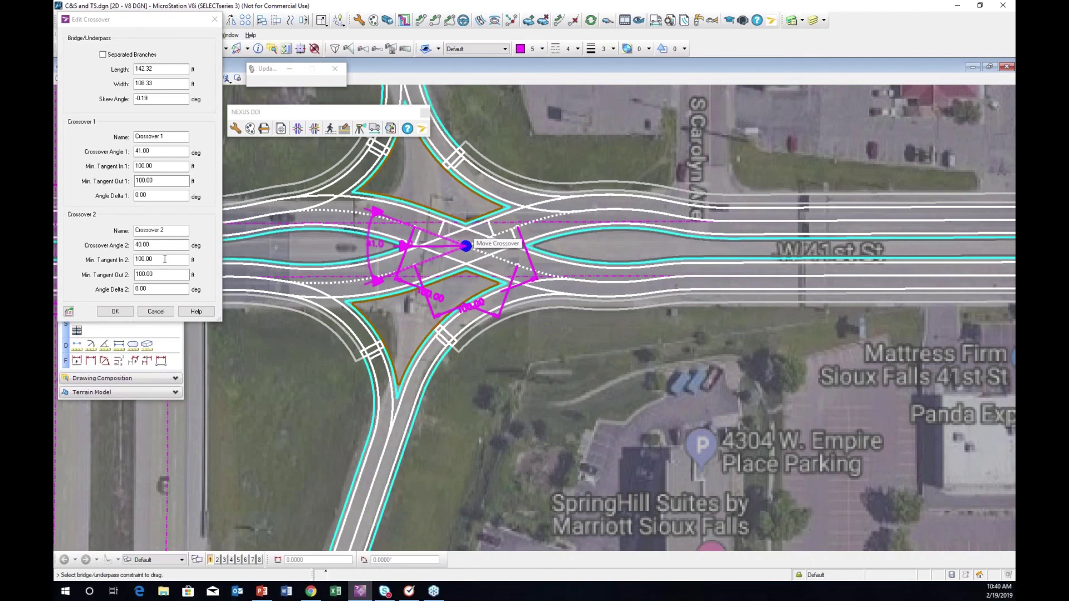
pyautogui.click(124, 312)
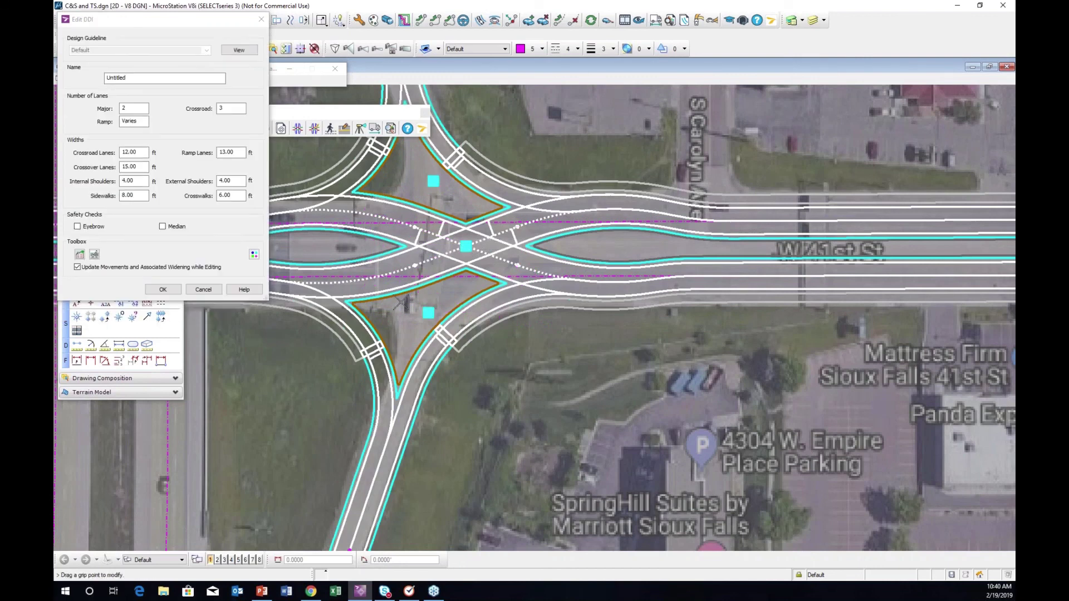
pyautogui.scroll(-3, 398, 303)
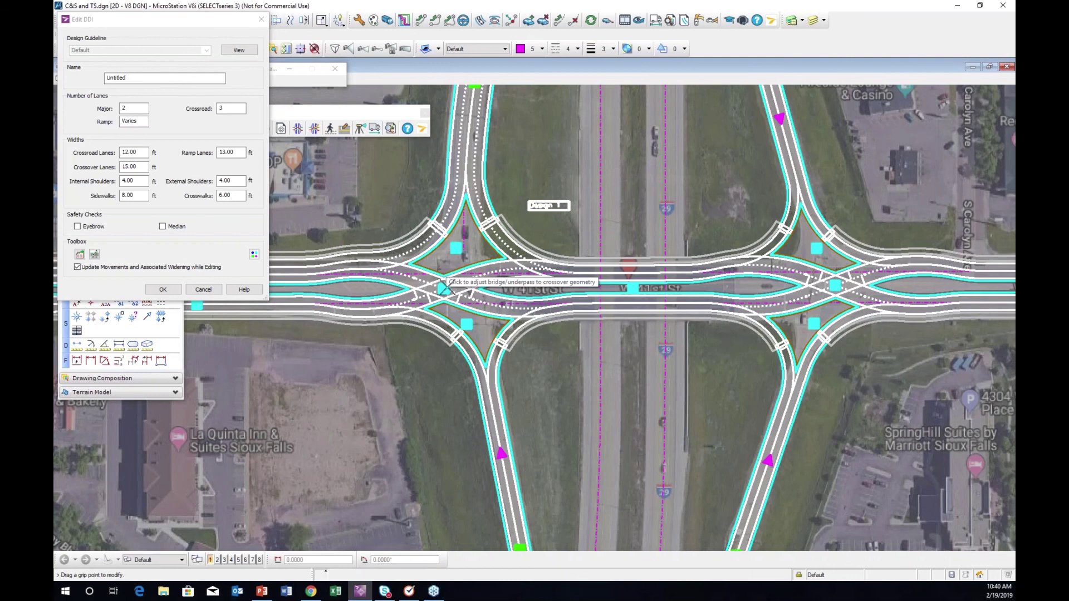
pyautogui.click(443, 286)
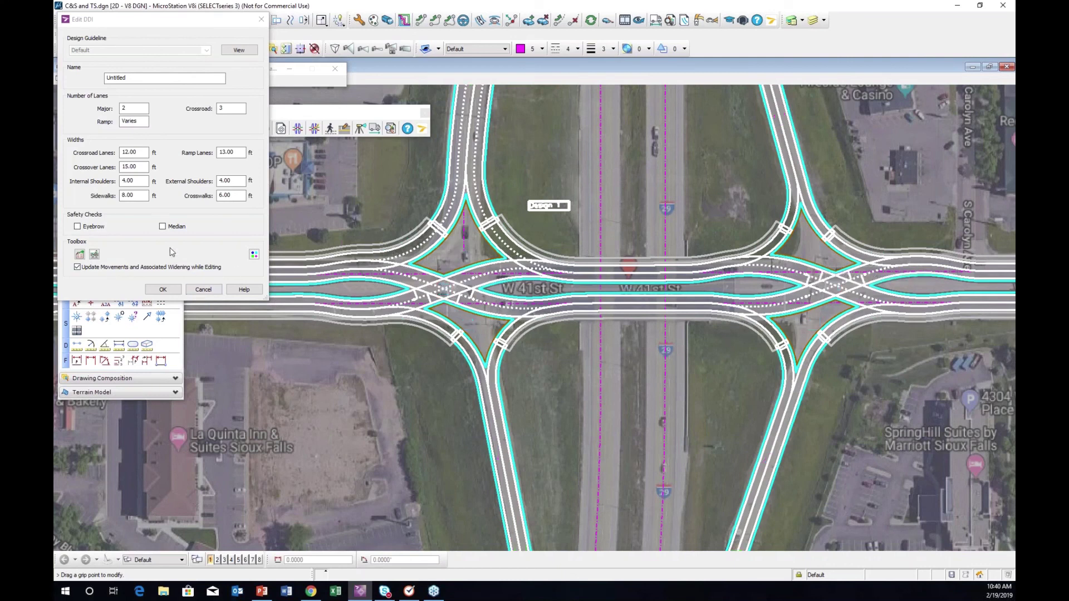
pyautogui.click(254, 254)
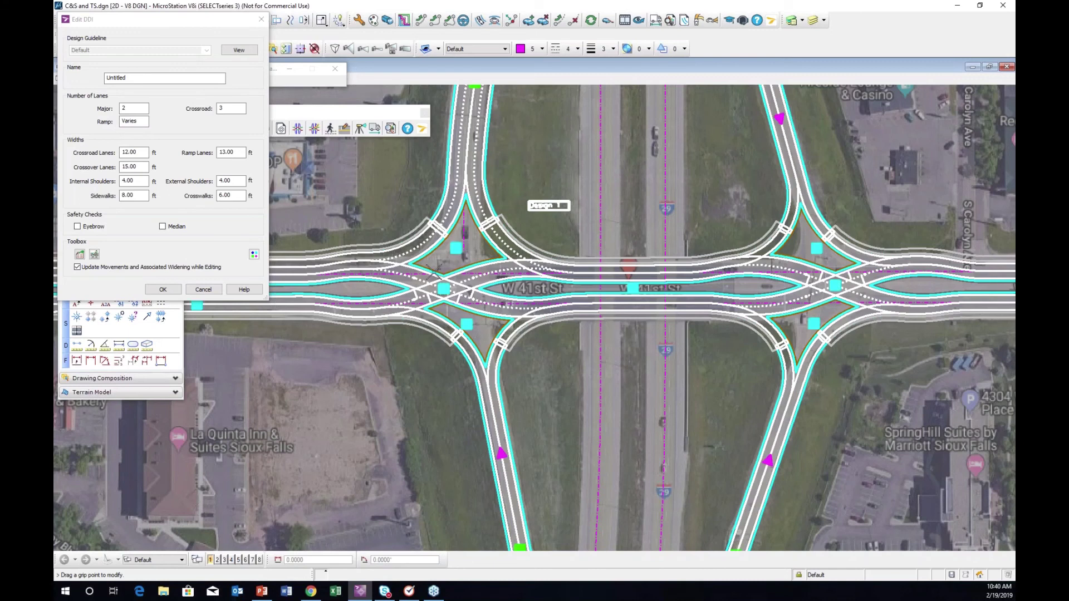
# Open Crossroad 1 for editing and set its R6 and R7 radii at the west crossover to 300 ft
pyautogui.moveTo(308, 297); pyautogui.dragTo(382, 310, button='middle')
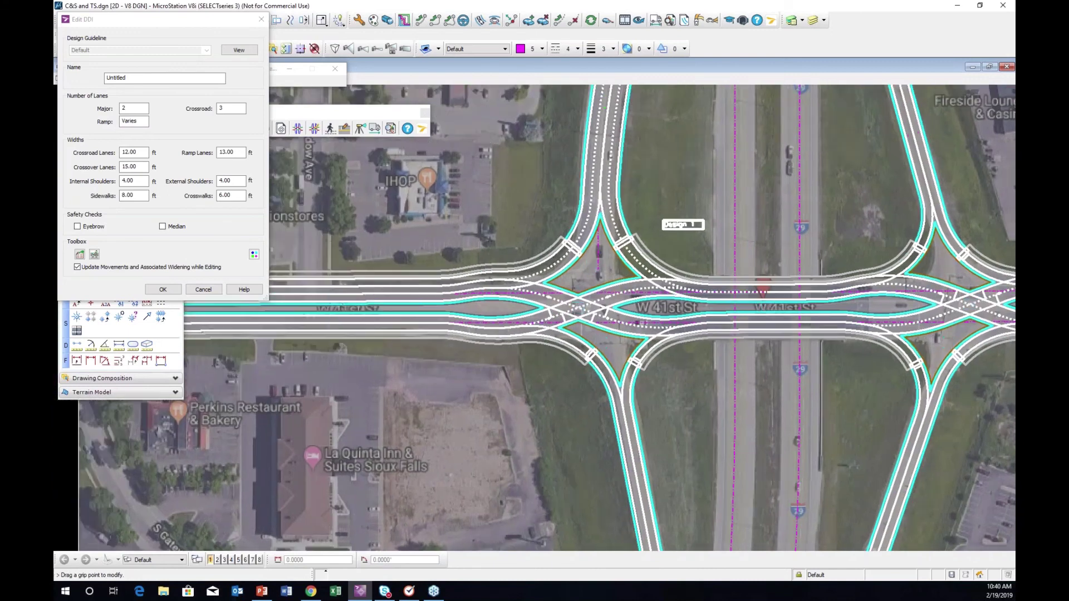
pyautogui.moveTo(351, 301); pyautogui.dragTo(411, 308, button='middle')
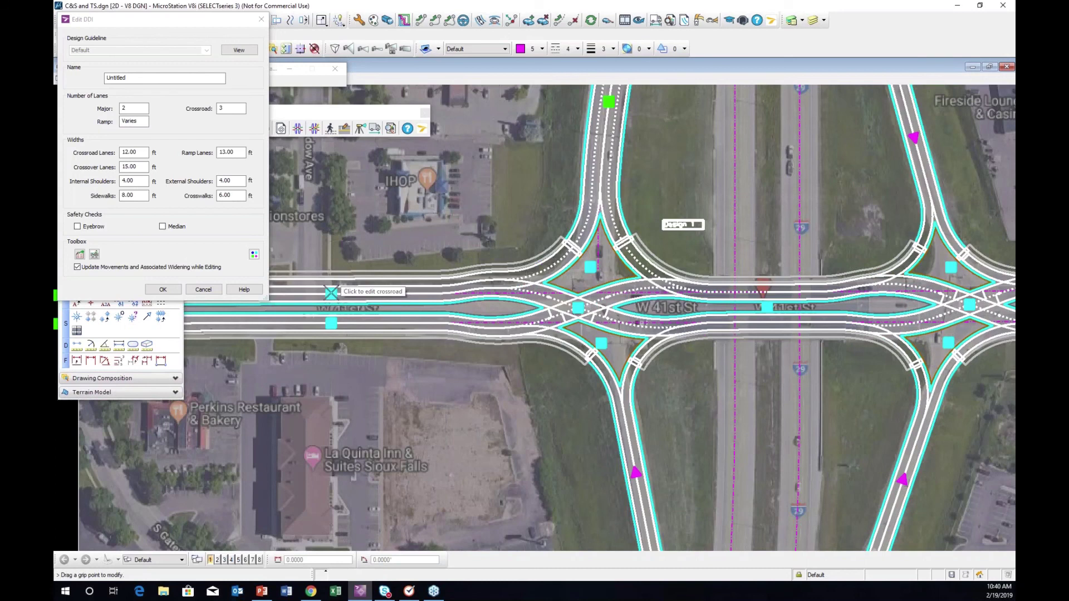
pyautogui.click(331, 293)
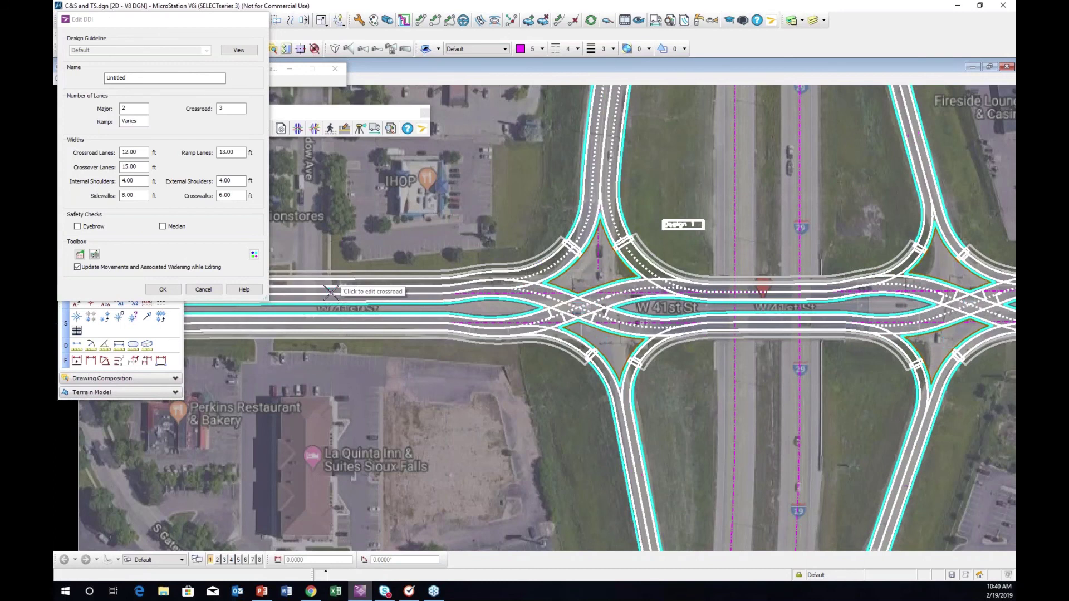
pyautogui.moveTo(574, 380); pyautogui.dragTo(459, 366, button='middle')
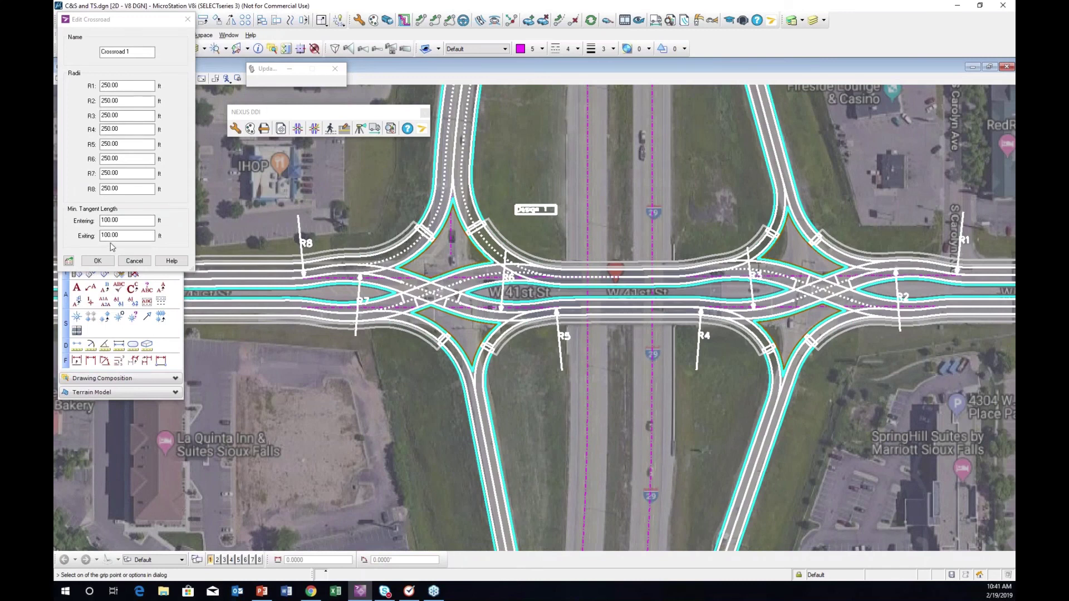
pyautogui.scroll(4, 474, 347)
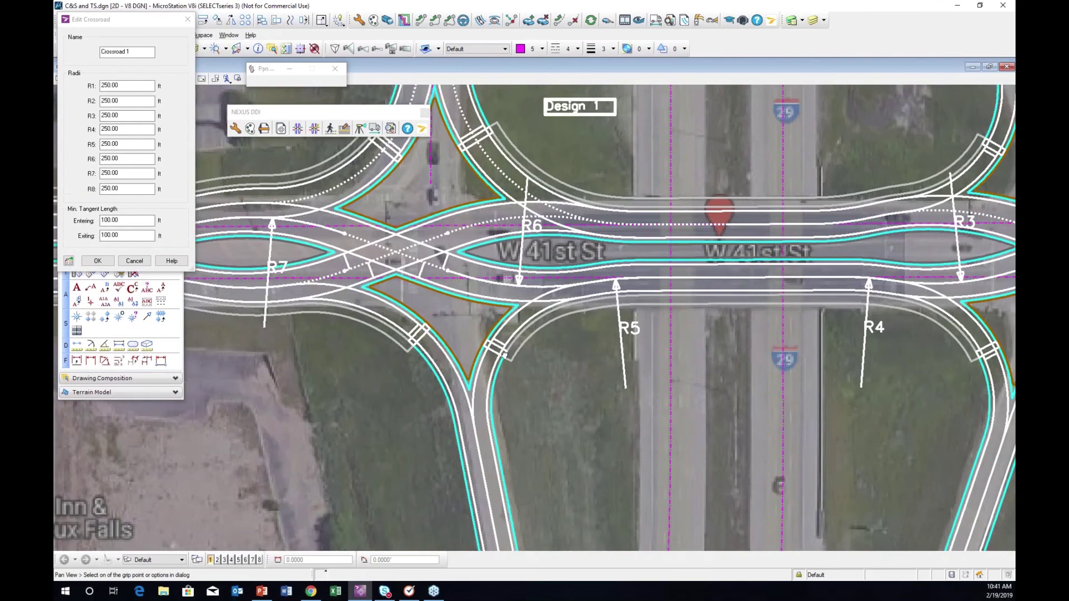
pyautogui.doubleClick(133, 158)
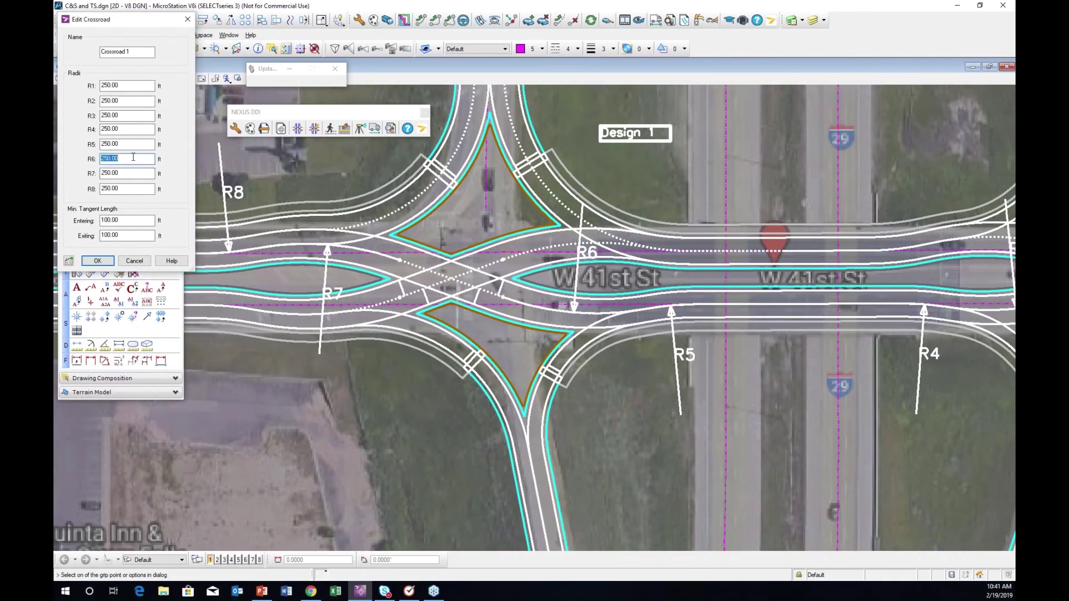
pyautogui.write('300')
pyautogui.press('Tab')
pyautogui.write('3')
pyautogui.press('Return')
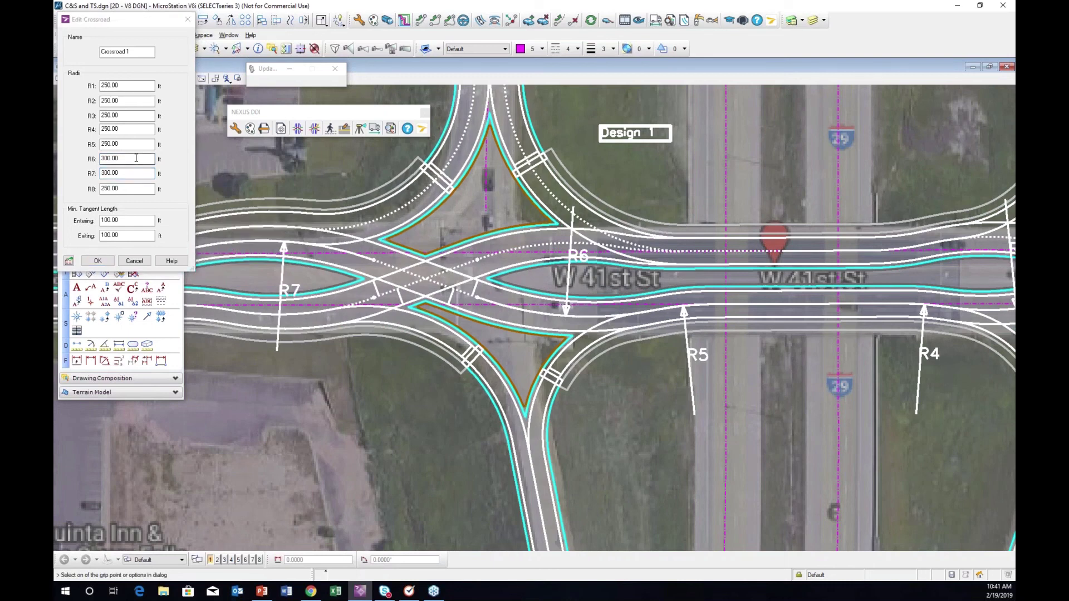
# Set Crossroad 1's R2 and R3 radii at the east crossover to 300 ft and accept the crossroad edits
pyautogui.moveTo(729, 332); pyautogui.dragTo(534, 318, button='middle')
pyautogui.click(122, 100)
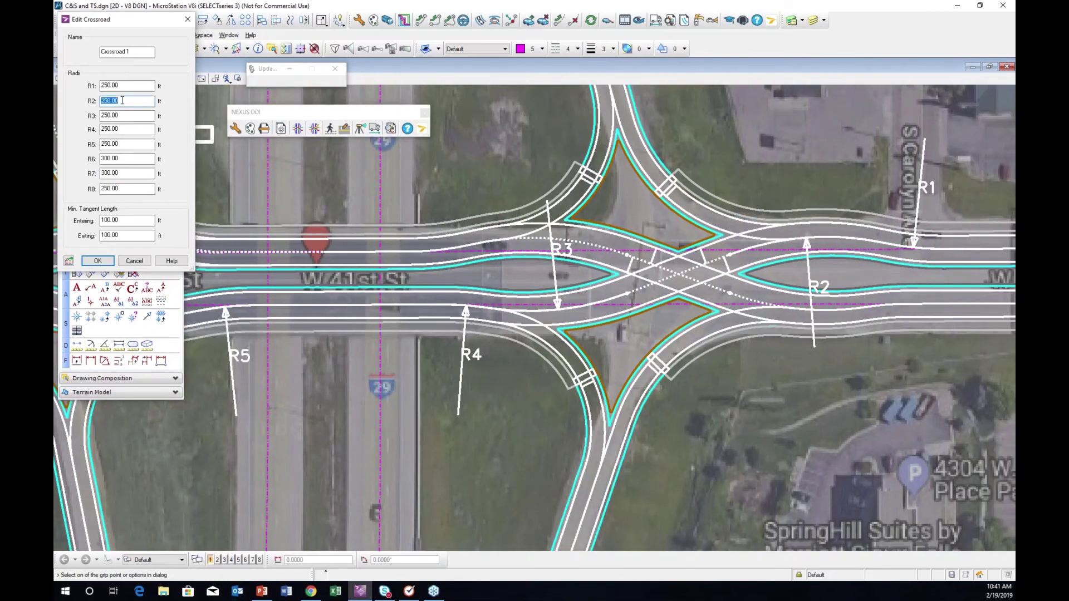
pyautogui.write('300')
pyautogui.click(126, 114)
pyautogui.write('300')
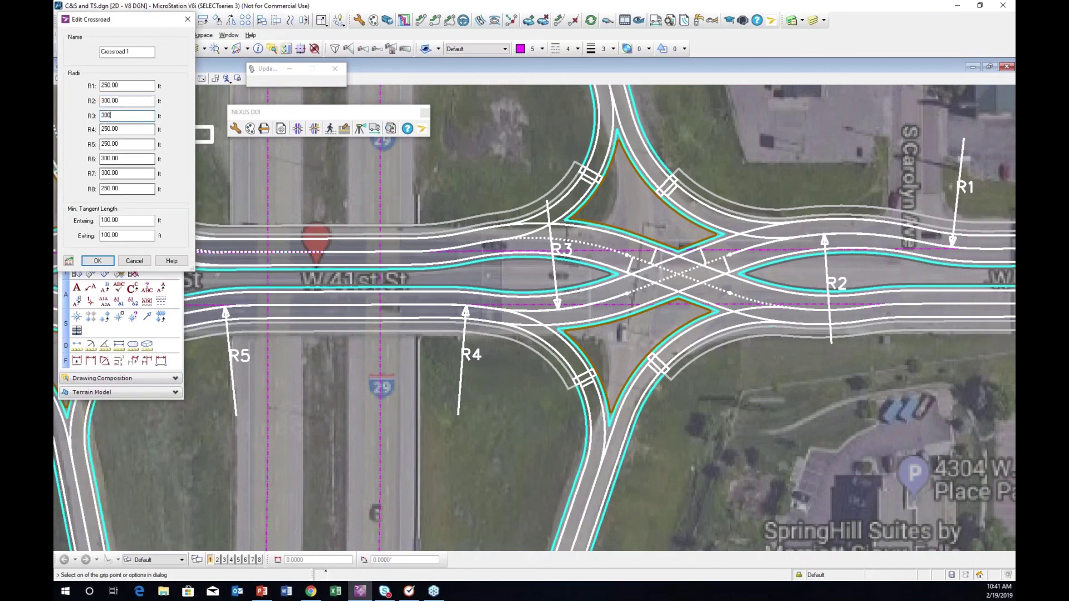
pyautogui.click(161, 276)
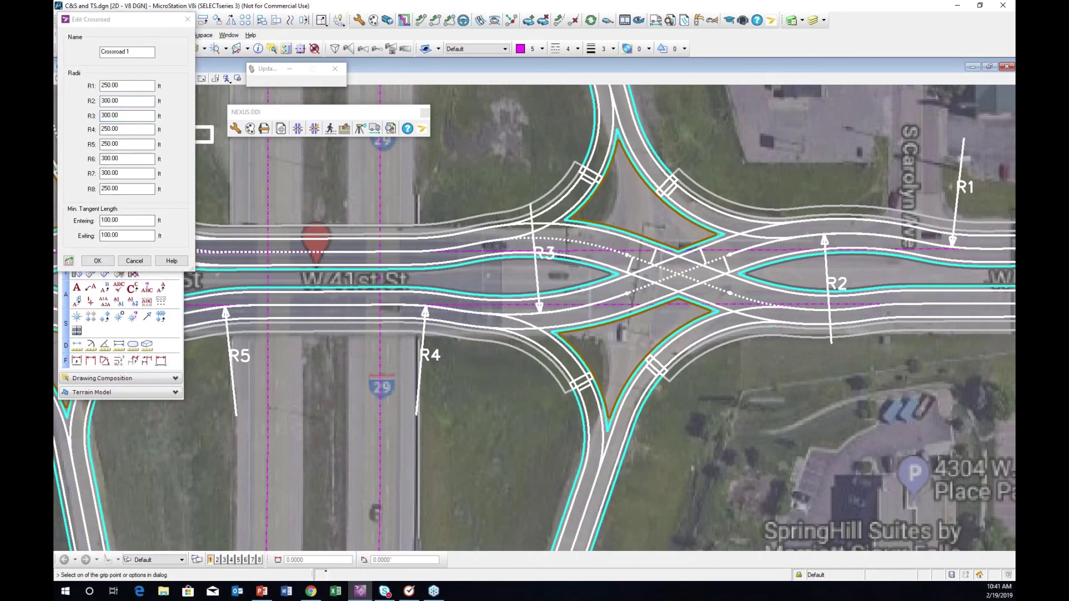
pyautogui.click(97, 260)
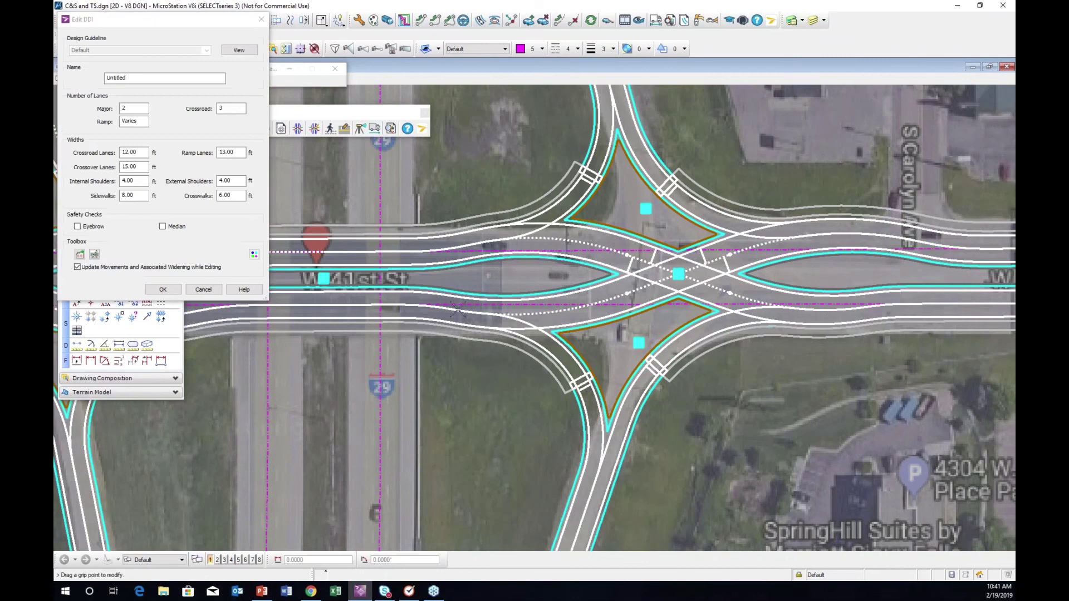
# Review the radii of Crossroad 2 for the opposite direction of W 41st St and close its settings
pyautogui.scroll(-3, 457, 309)
pyautogui.scroll(3, 410, 307)
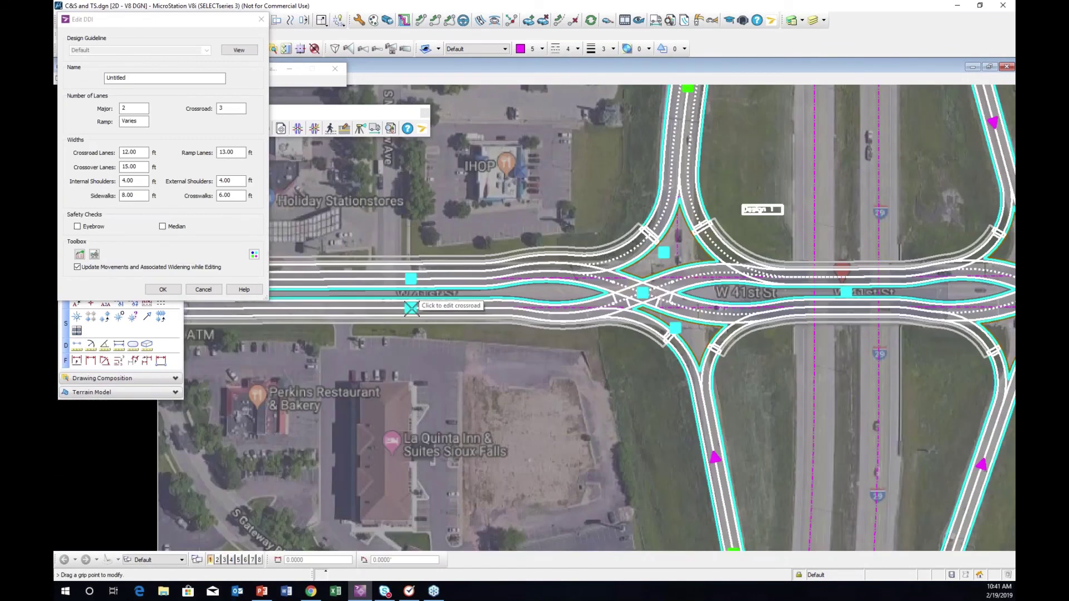
pyautogui.click(410, 308)
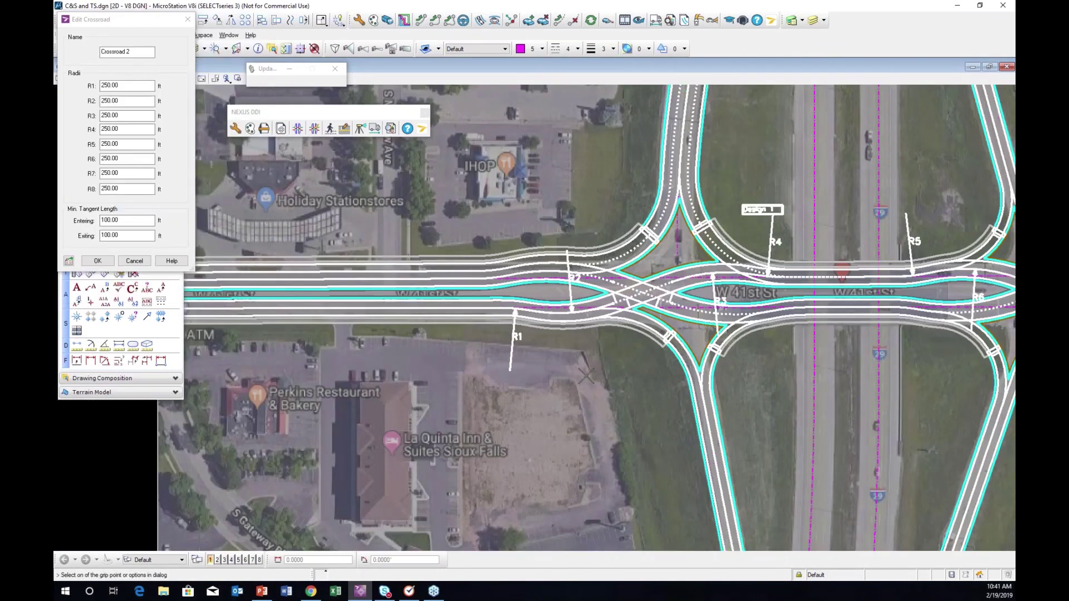
pyautogui.moveTo(586, 376); pyautogui.dragTo(387, 346, button='middle')
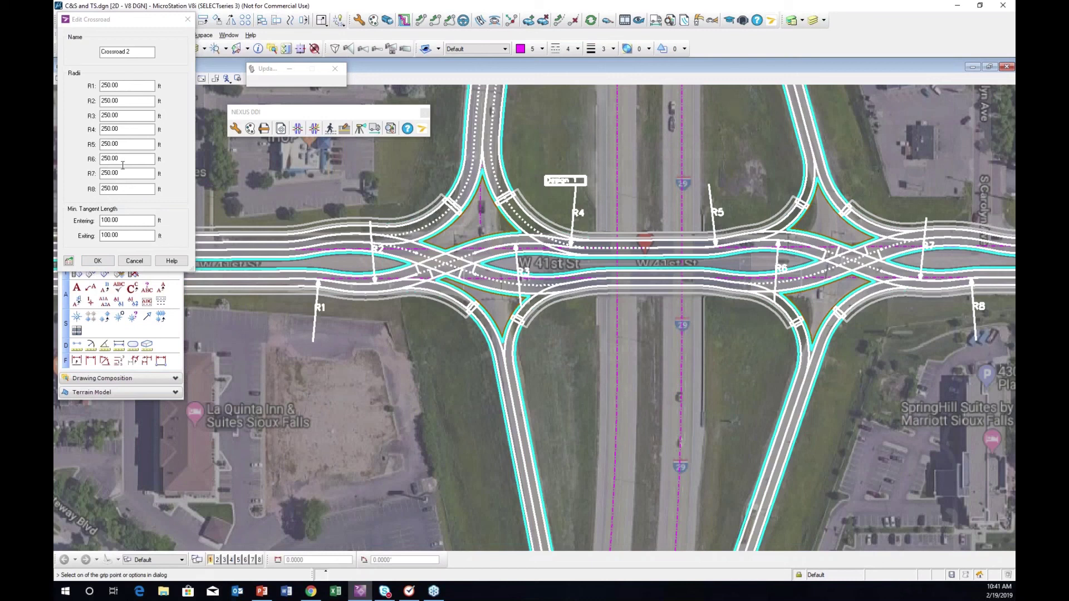
pyautogui.click(99, 261)
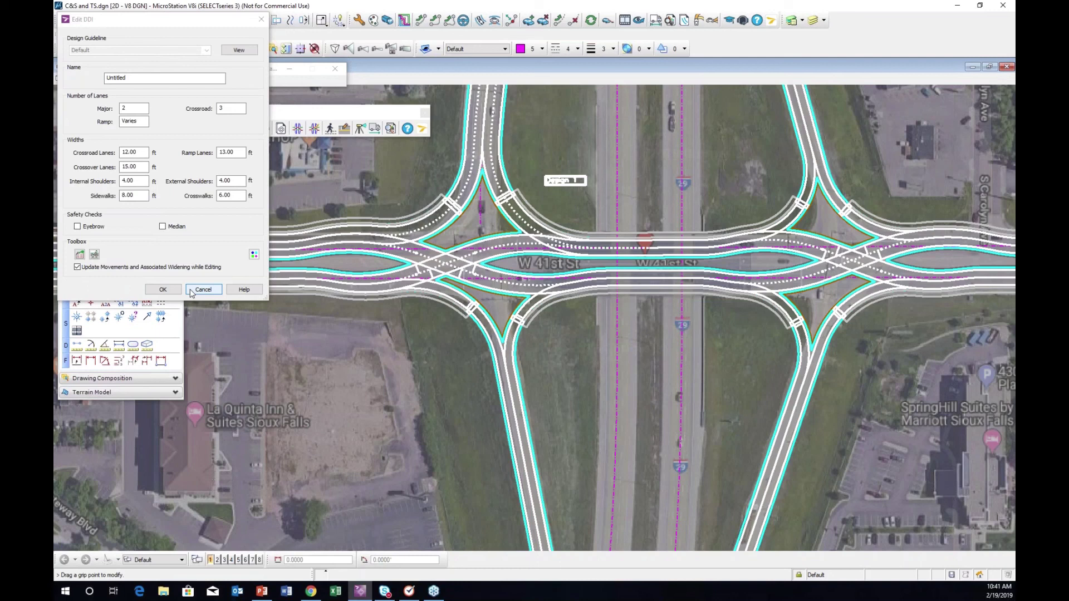
# Enable the Eyebrow safety check and examine its sight lines at the west and east crossovers
pyautogui.click(78, 226)
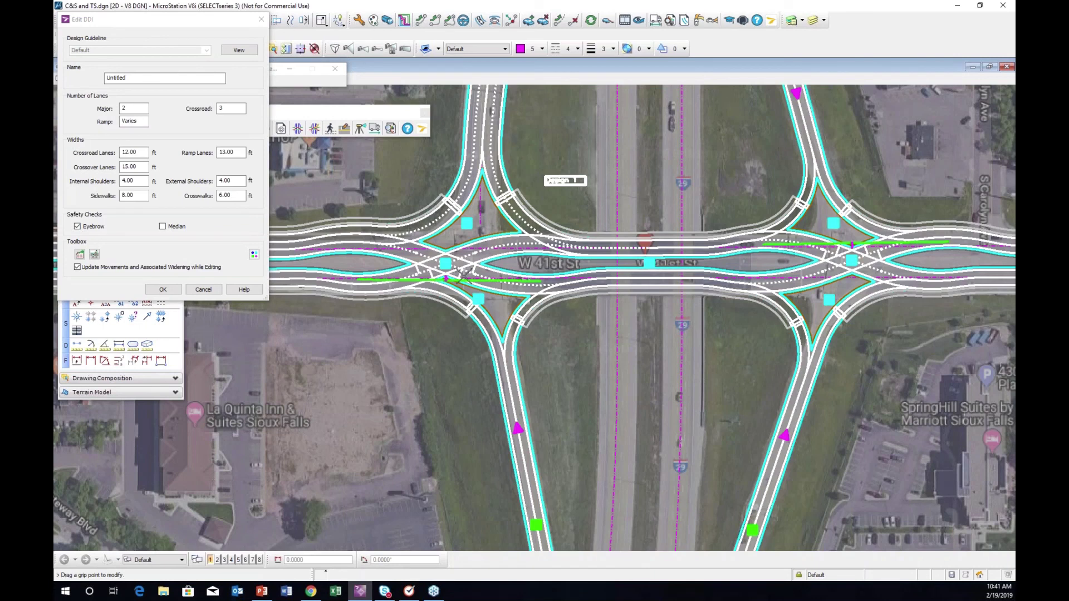
pyautogui.scroll(3, 463, 278)
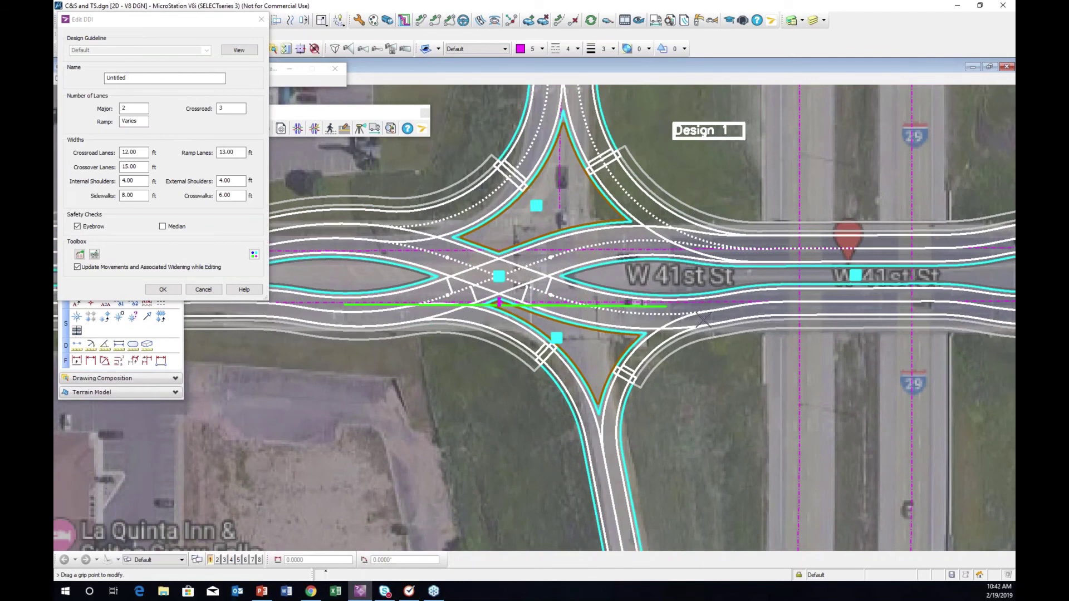
pyautogui.scroll(-3, 703, 319)
pyautogui.scroll(3, 589, 303)
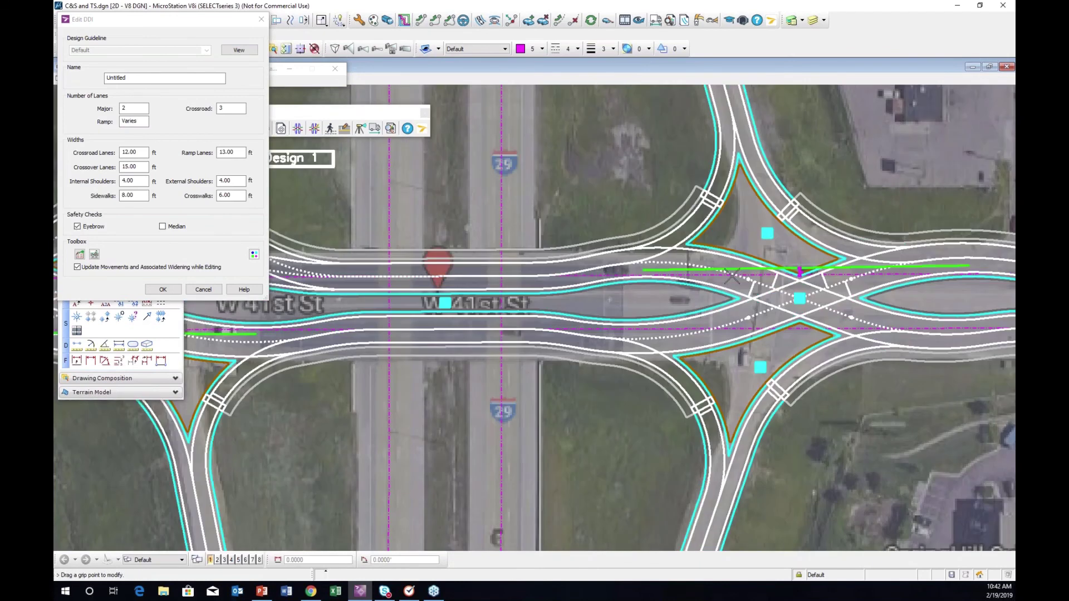
pyautogui.scroll(-2, 589, 304)
pyautogui.scroll(2, 383, 347)
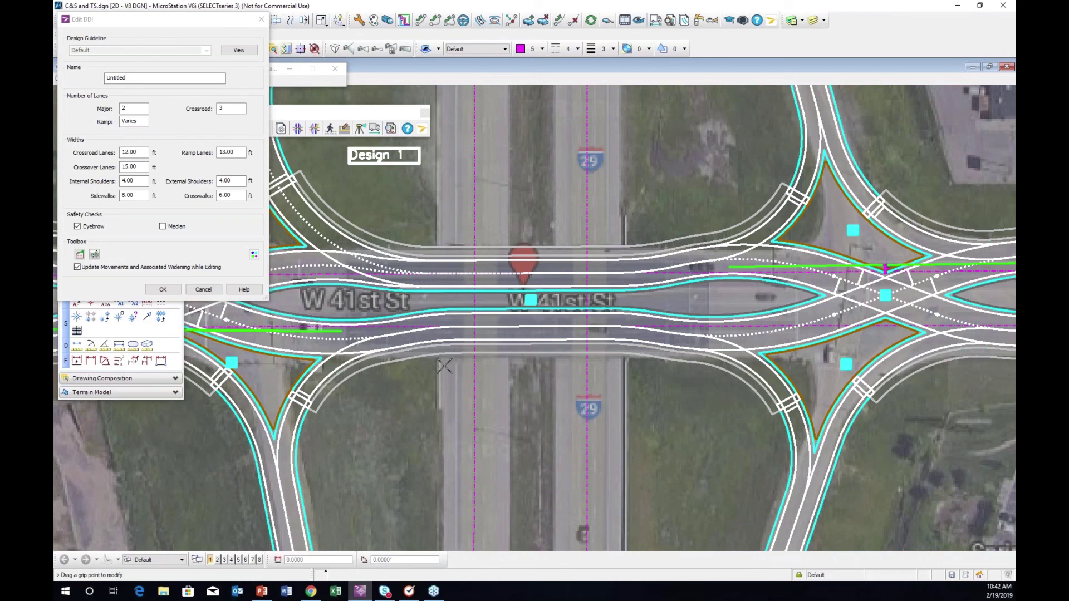
pyautogui.middleClick(473, 364)
pyautogui.moveTo(338, 353); pyautogui.dragTo(566, 351, button='middle')
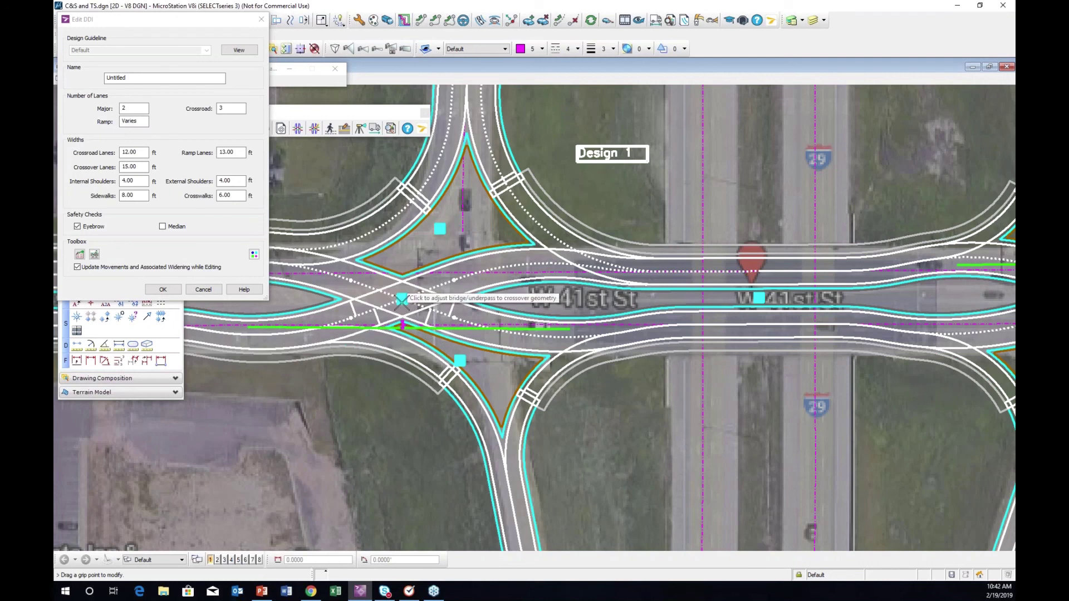
pyautogui.scroll(-2, 423, 327)
pyautogui.moveTo(423, 328); pyautogui.dragTo(332, 335, button='middle')
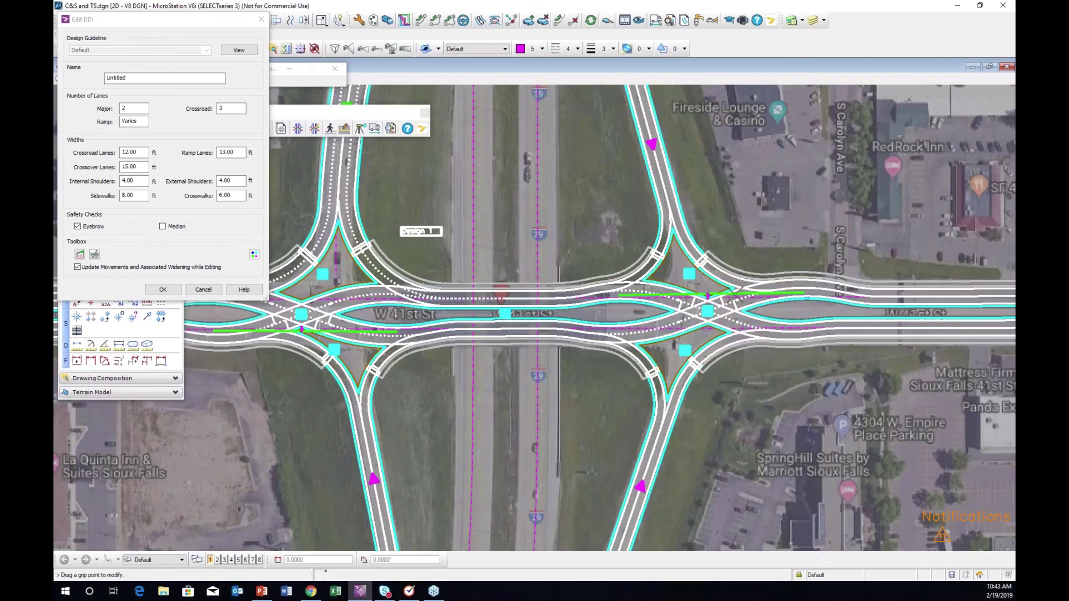
# Adjust Crossover 1's crossing point against the eyebrow sight line, reduce its crossover angle to about 40 degrees, and accept the edits
pyautogui.scroll(2, 707, 295)
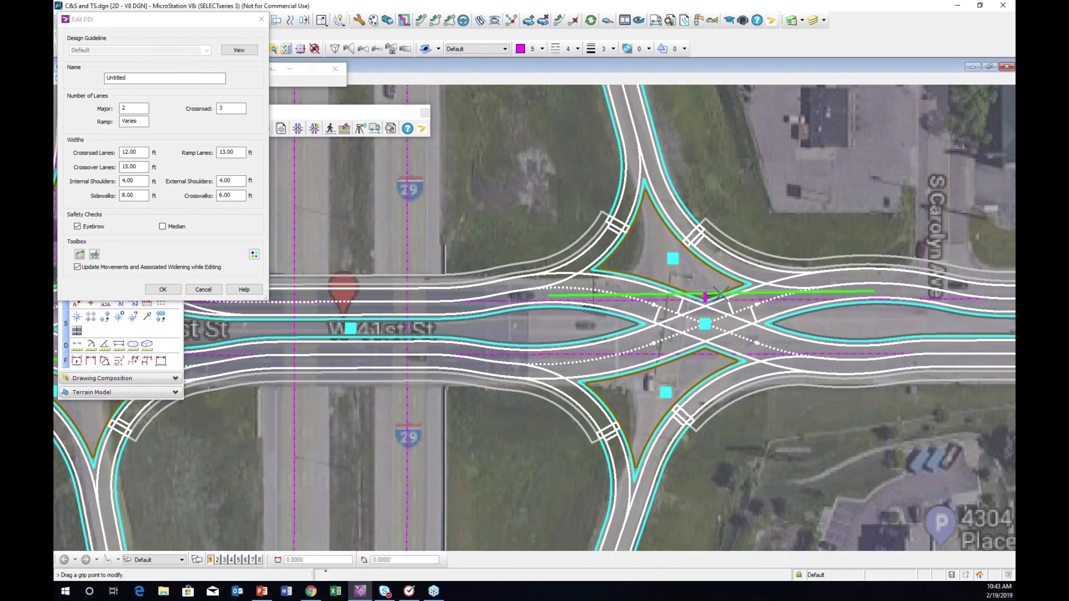
pyautogui.click(705, 323)
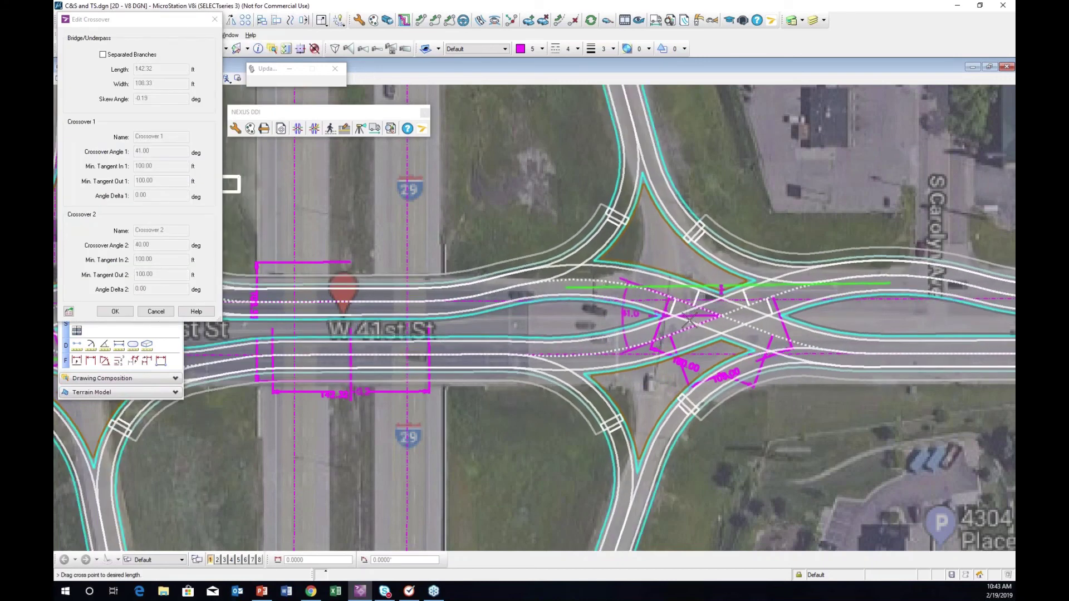
pyautogui.click(626, 289)
pyautogui.click(617, 288)
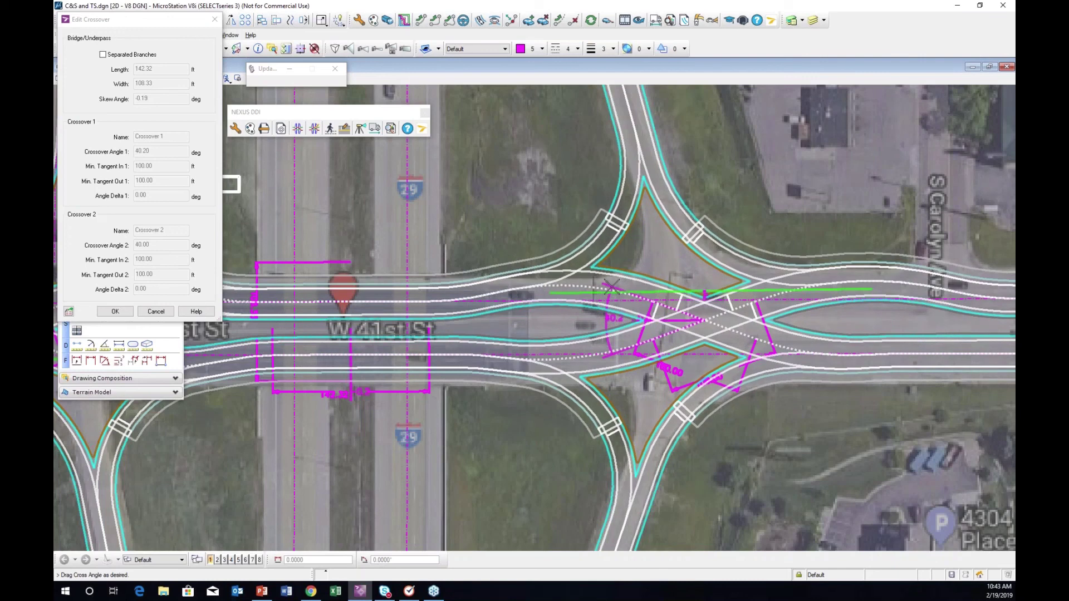
pyautogui.click(115, 311)
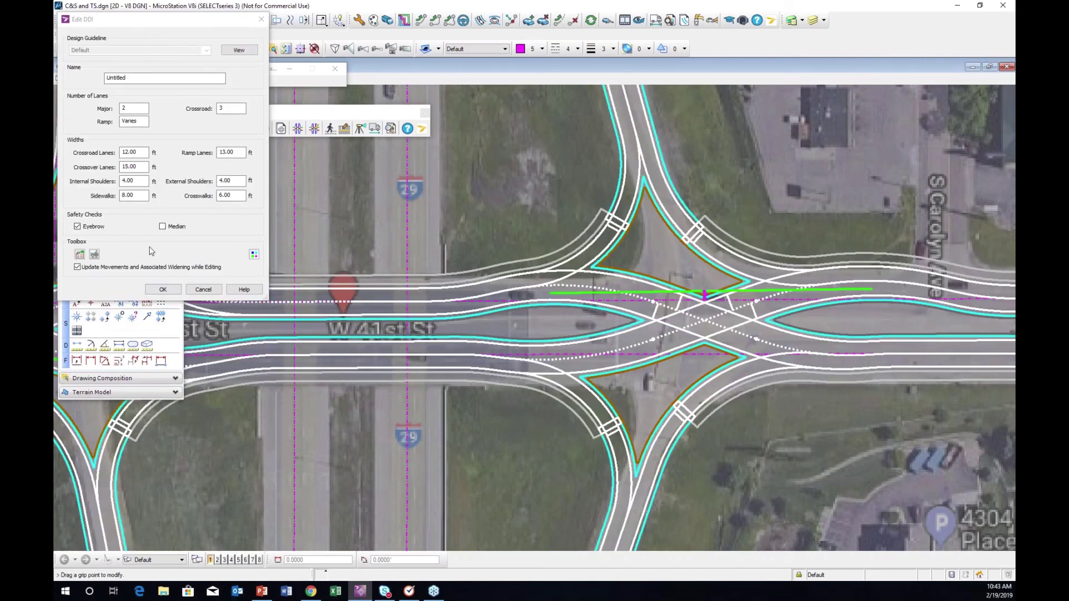
# Enable the Median safety check and examine its sight lines at both crossovers' ramp islands
pyautogui.click(163, 227)
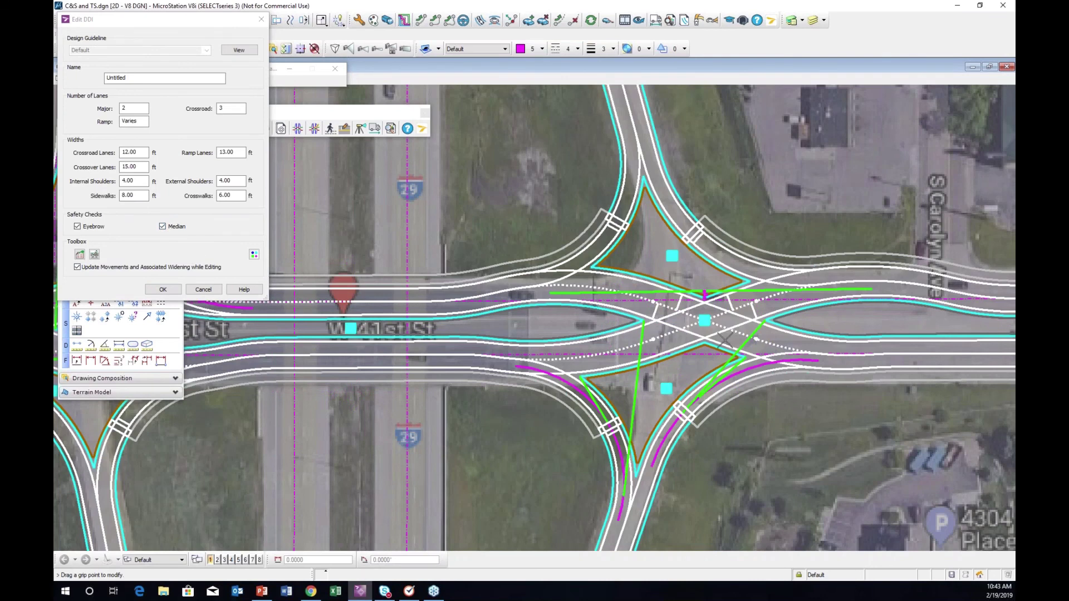
pyautogui.middleClick(594, 422)
pyautogui.moveTo(748, 222); pyautogui.dragTo(432, 224, button='middle')
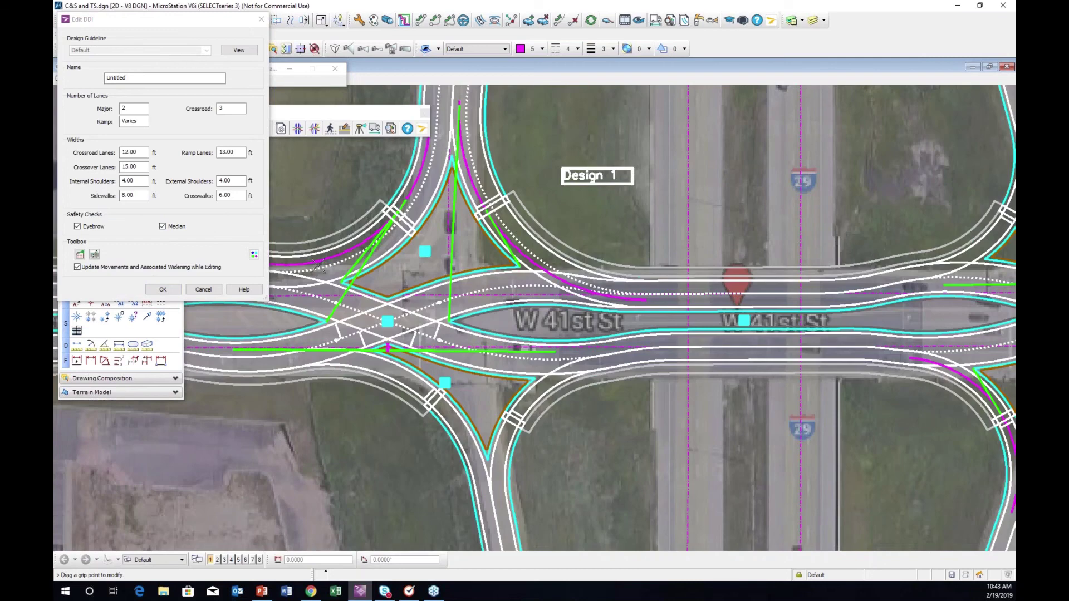
pyautogui.click(344, 280)
pyautogui.moveTo(679, 367)
pyautogui.mouseDown(button='middle')
pyautogui.moveTo(653, 338)
pyautogui.moveTo(645, 346)
pyautogui.mouseUp(button='middle')
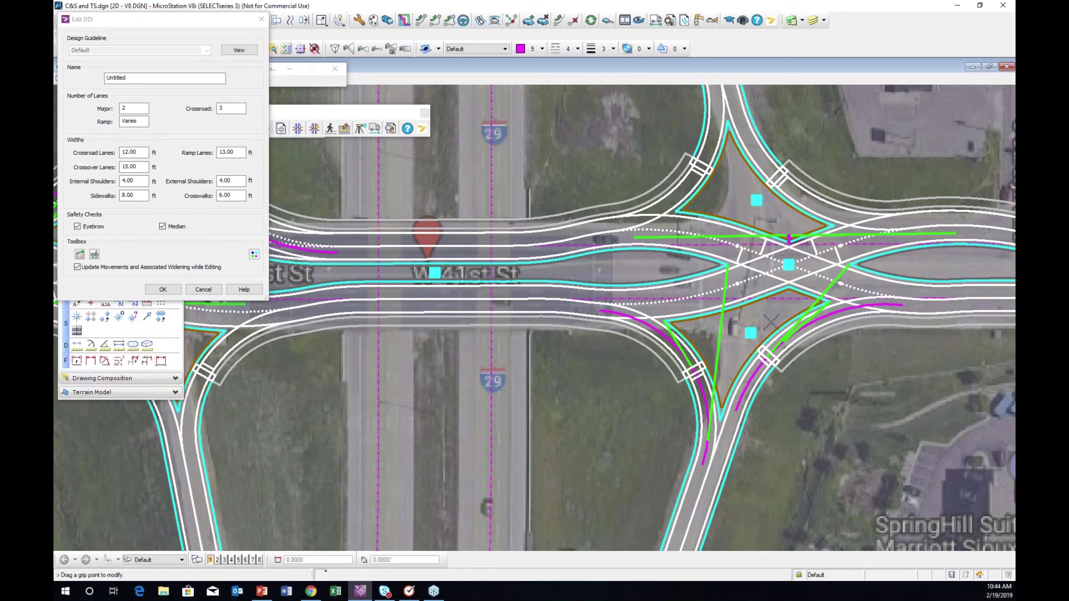
# Try moving Crossover 1's crossing point east to test the median sight lines, and close the crossover settings
pyautogui.click(789, 265)
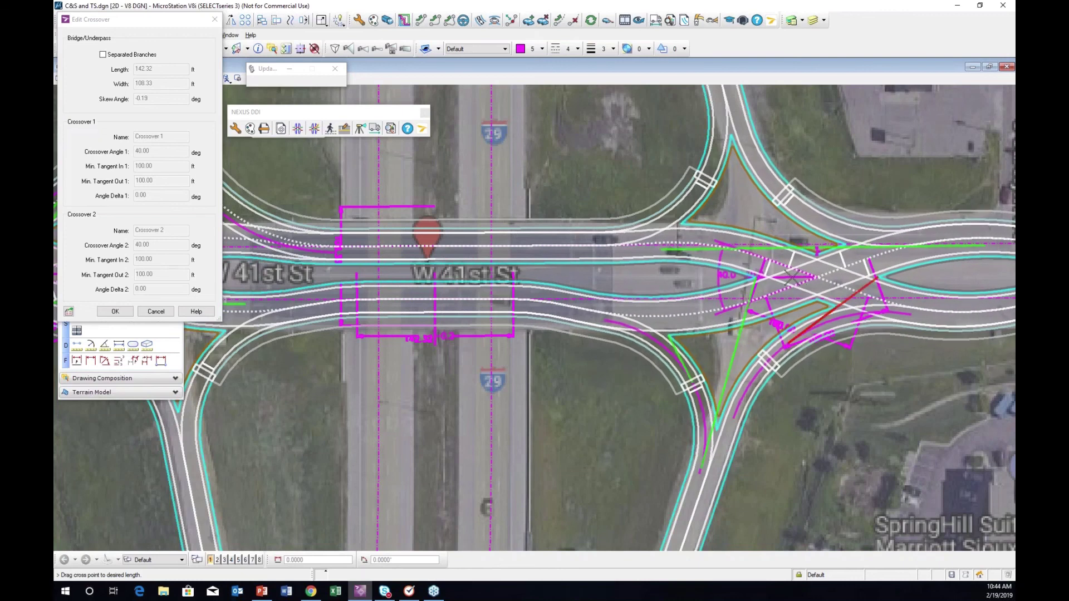
pyautogui.click(795, 314)
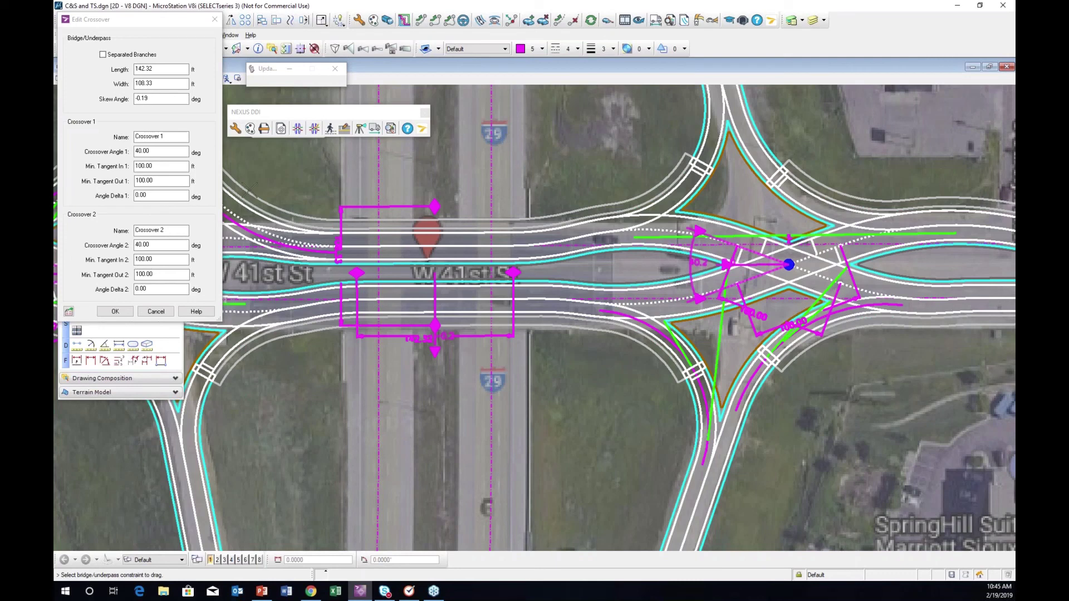
pyautogui.click(115, 311)
# Turn off the Median and Eyebrow safety checks
pyautogui.click(162, 226)
pyautogui.click(78, 226)
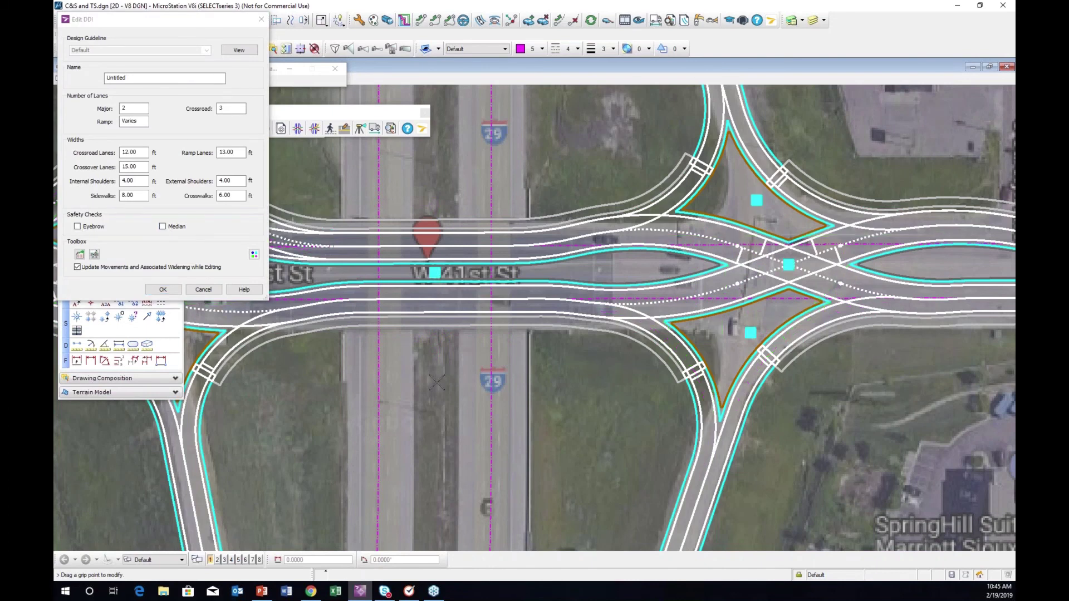
pyautogui.moveTo(437, 382); pyautogui.dragTo(539, 374, button='middle')
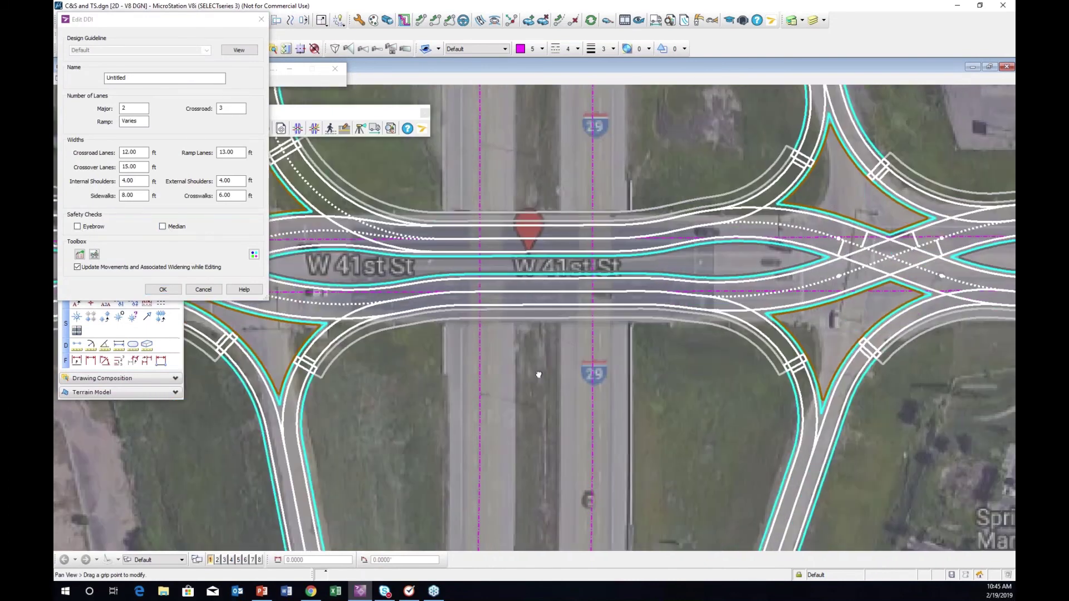
# Widen the bridge on both sides to about 125 ft, and accept the crossover and interchange edits
pyautogui.click(535, 265)
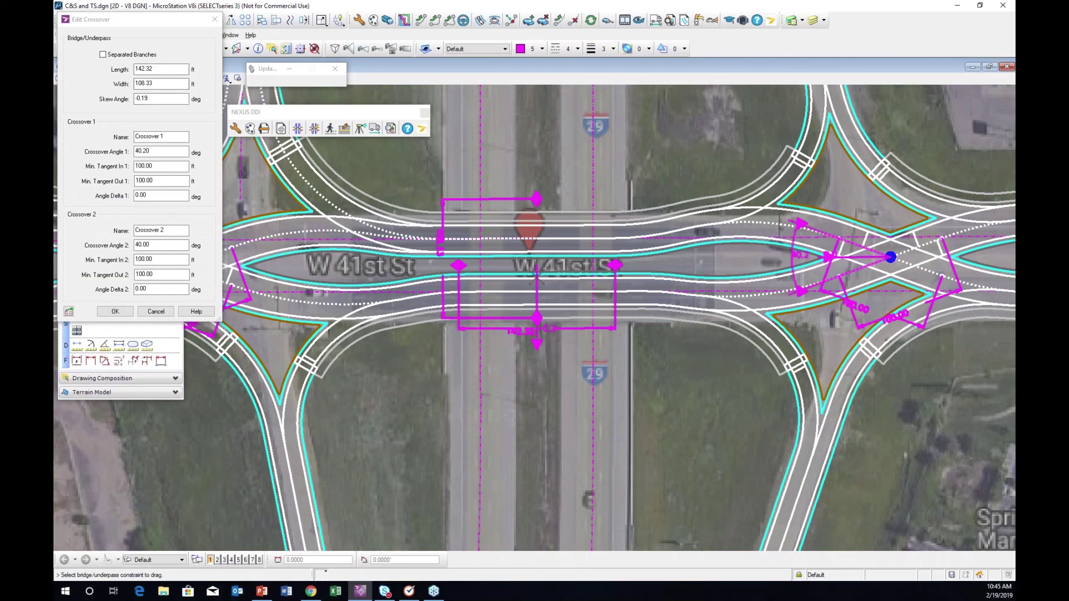
pyautogui.scroll(2, 536, 196)
pyautogui.moveTo(538, 203)
pyautogui.mouseDown()
pyautogui.moveTo(538, 173)
pyautogui.moveTo(538, 191)
pyautogui.mouseUp()
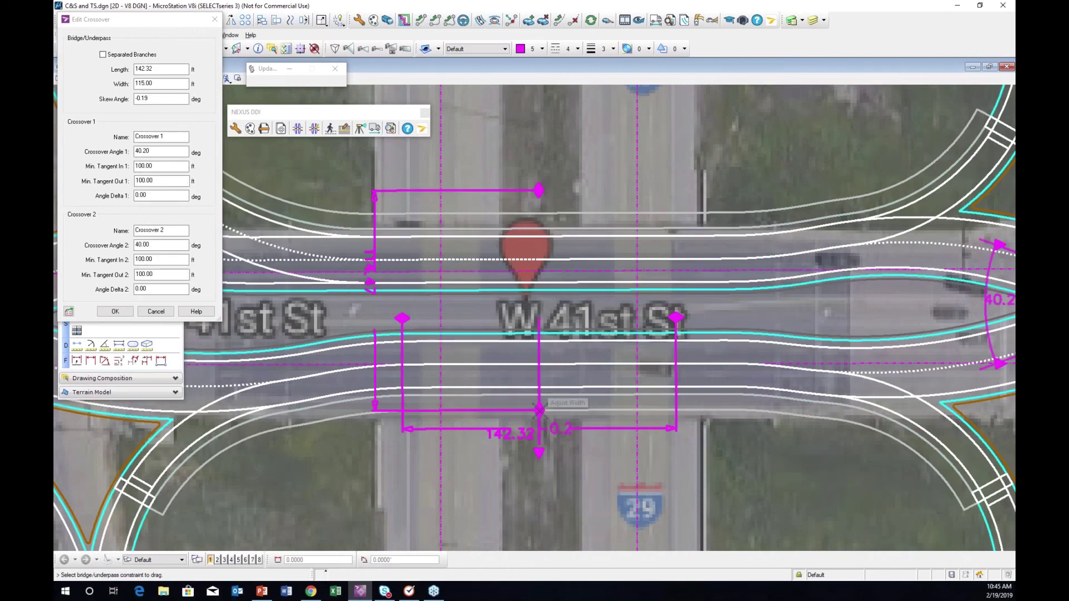
pyautogui.moveTo(538, 410); pyautogui.dragTo(538, 429)
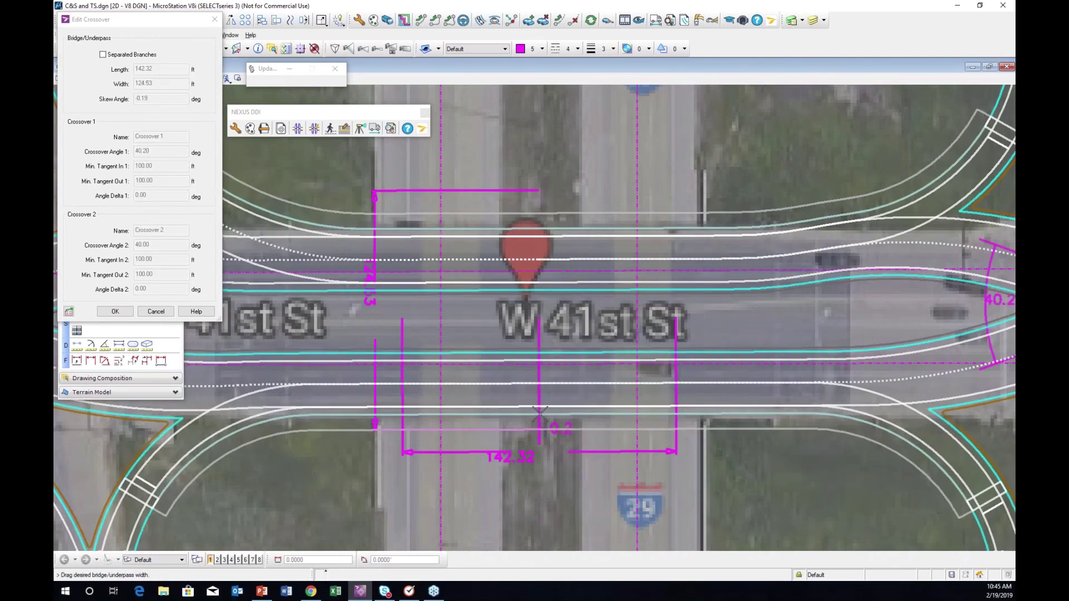
pyautogui.click(115, 311)
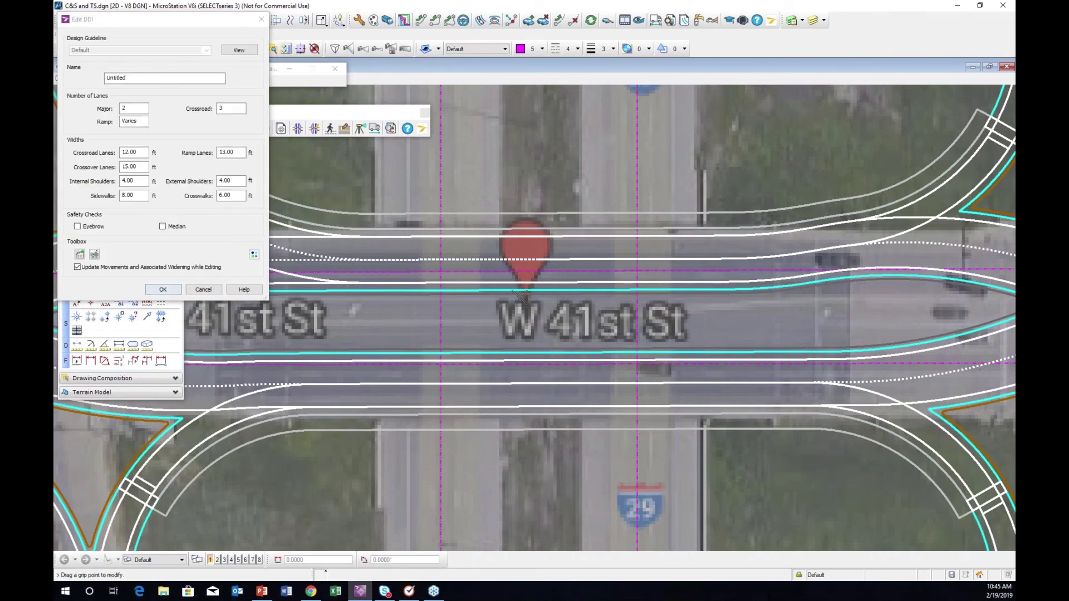
pyautogui.scroll(-2, 519, 295)
pyautogui.scroll(-2, 518, 295)
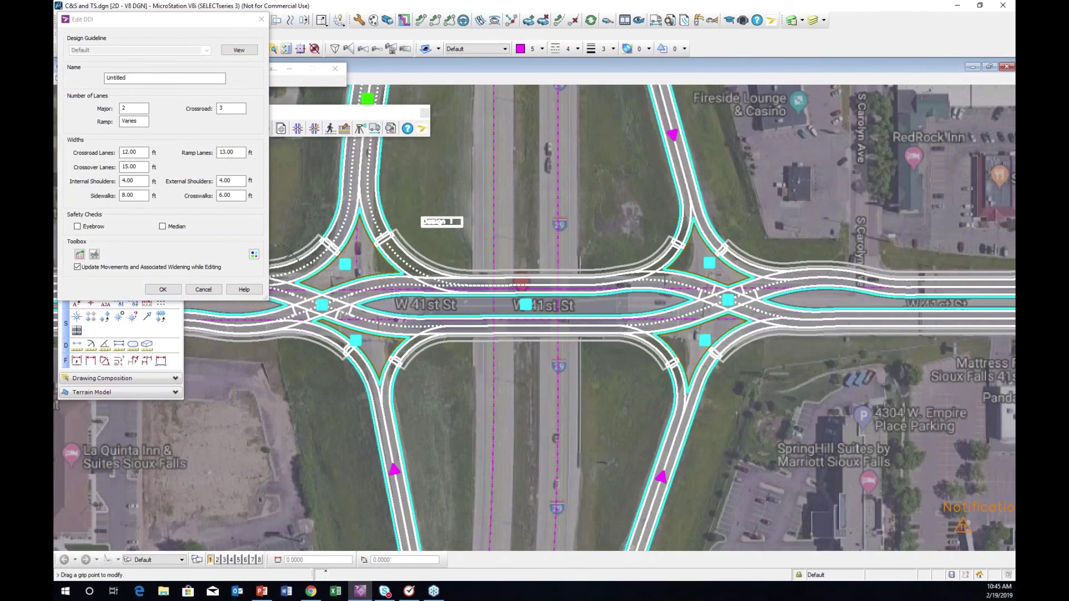
pyautogui.click(162, 289)
pyautogui.moveTo(545, 389); pyautogui.dragTo(577, 396, button='middle')
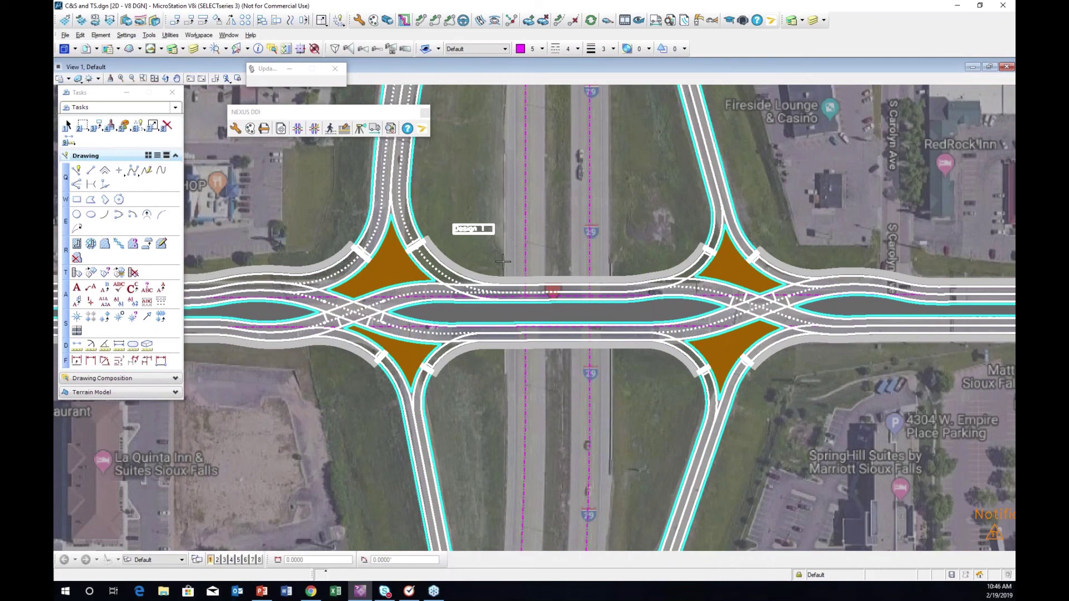
# Unlock and delete the sidewalks along the north and south outer edges of W 41st St between the two crossovers
pyautogui.scroll(3, 665, 392)
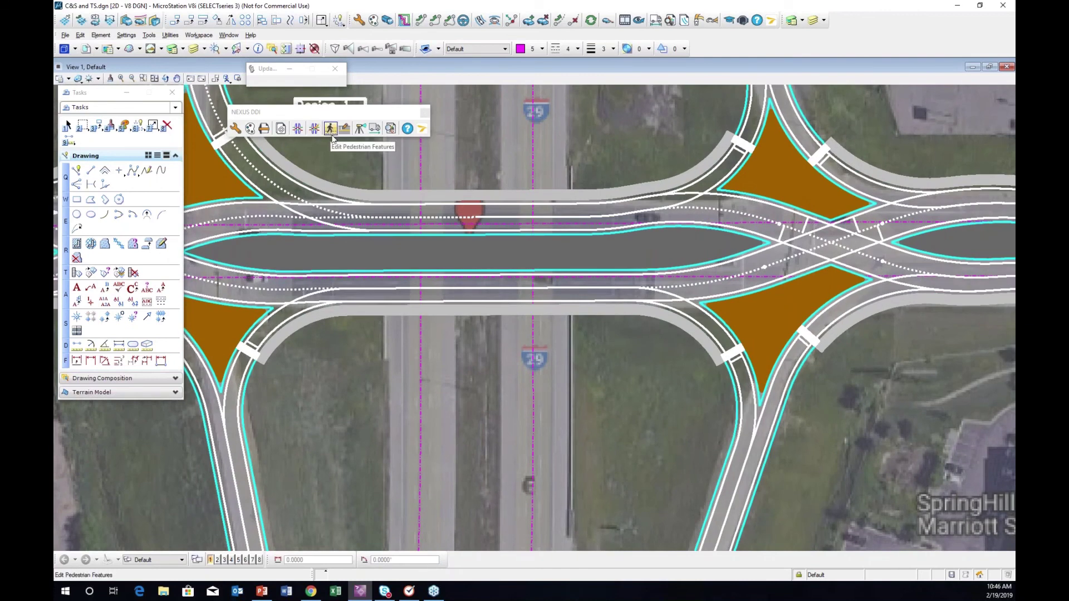
pyautogui.click(332, 130)
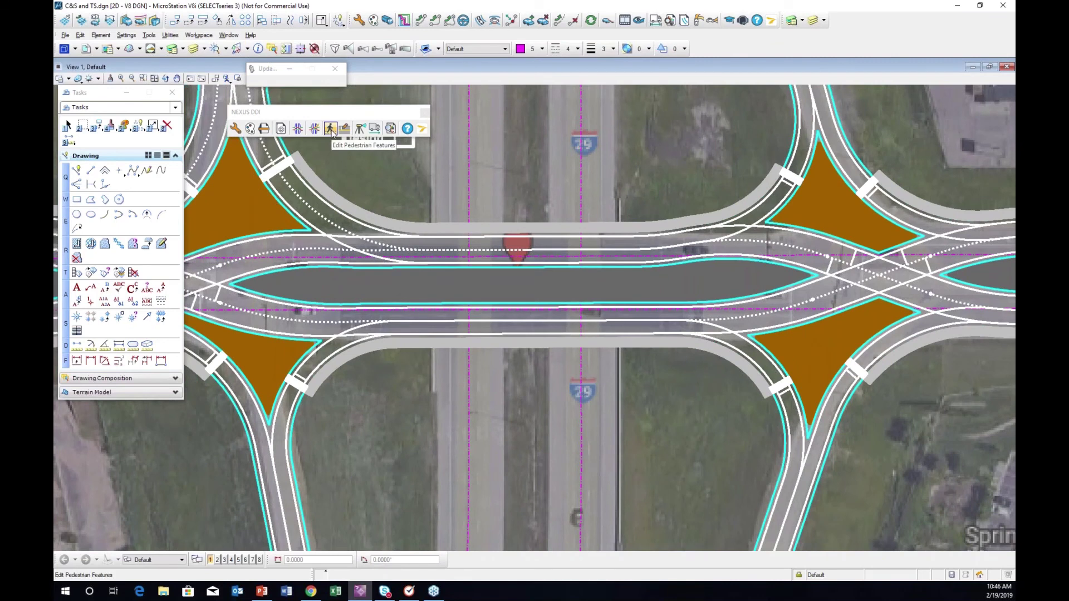
pyautogui.click(332, 129)
pyautogui.click(396, 224)
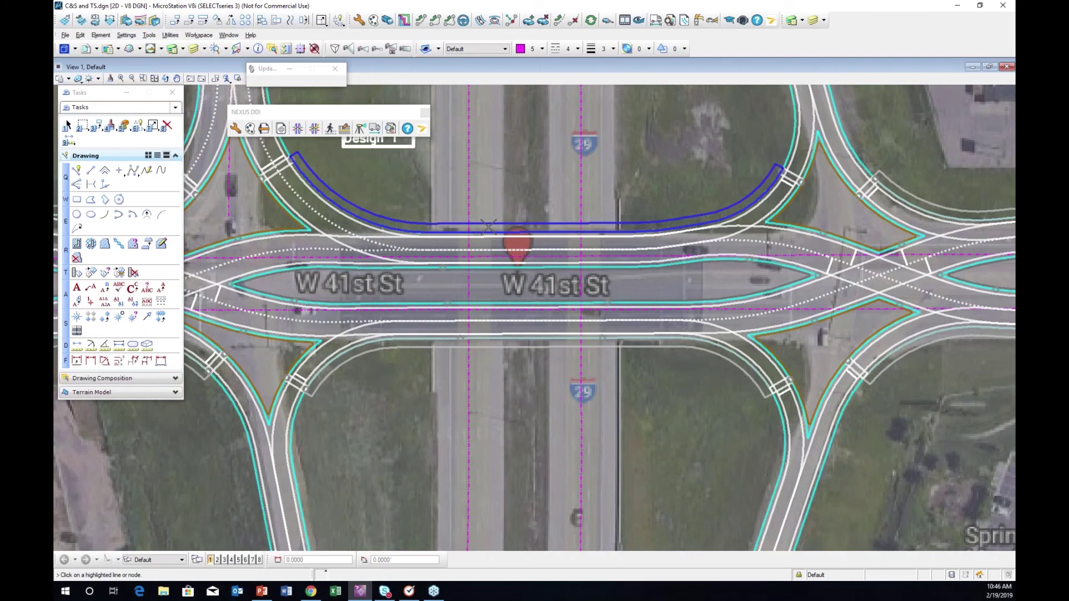
pyautogui.click(488, 225)
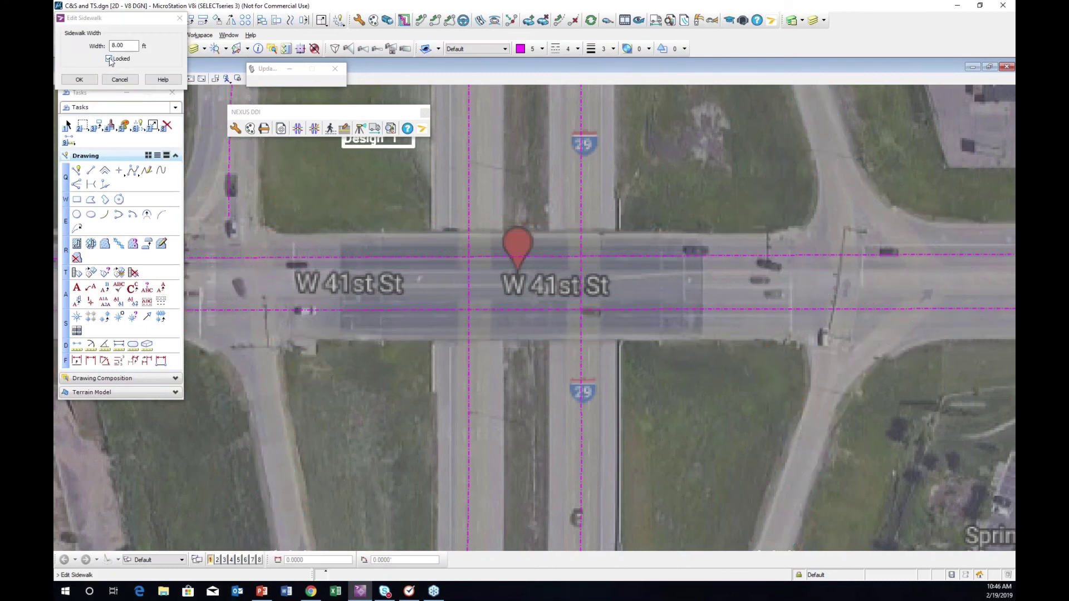
pyautogui.click(533, 231)
pyautogui.click(517, 342)
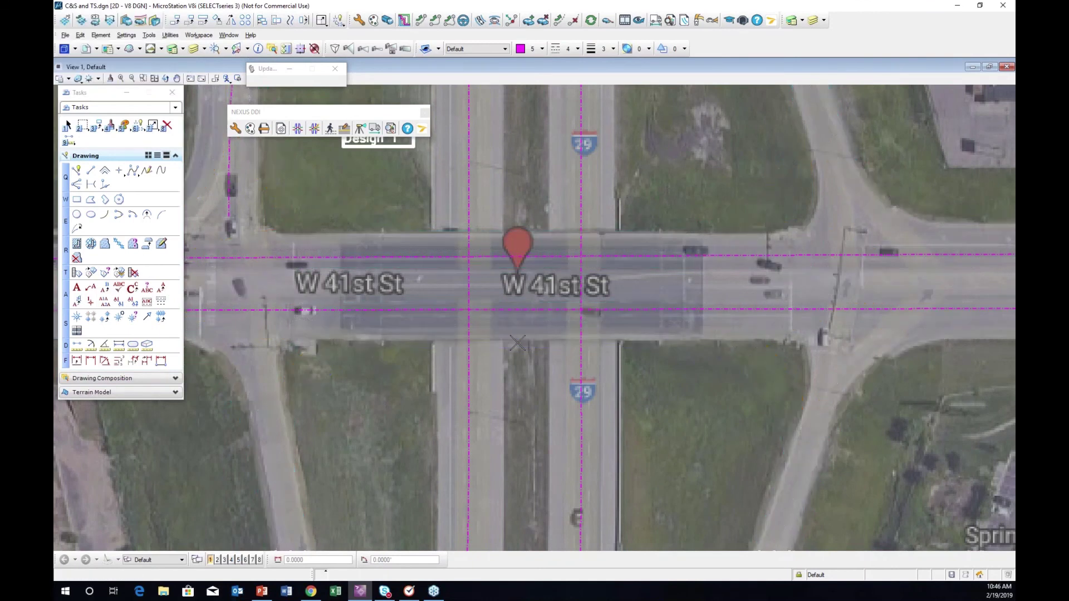
pyautogui.click(110, 58)
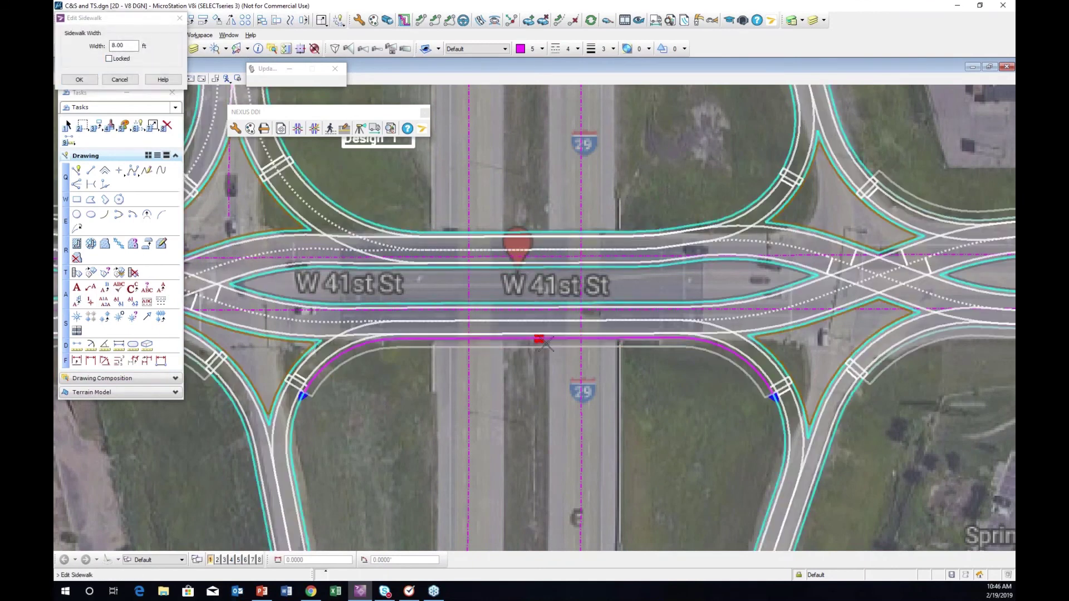
pyautogui.click(539, 336)
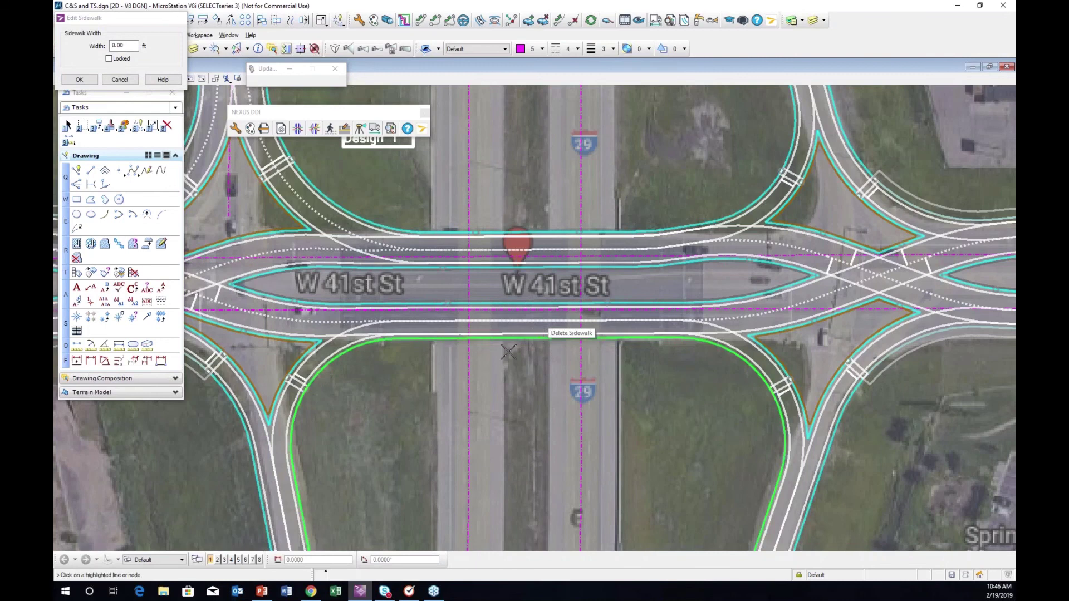
# Unlock and delete the four ramp crosswalks on the bridge side of the two crossovers
pyautogui.click(283, 170)
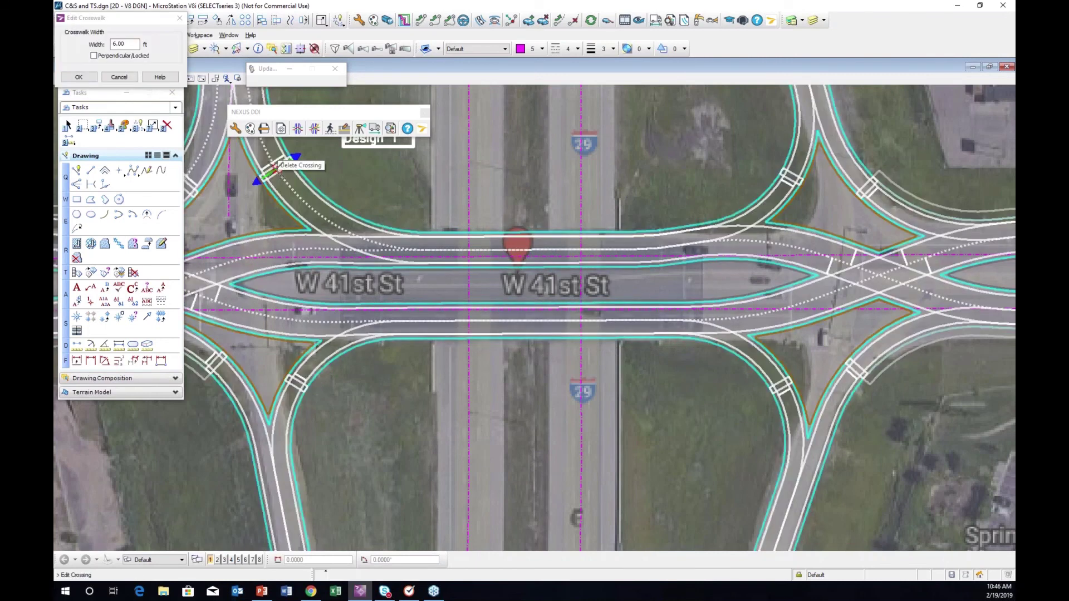
pyautogui.click(272, 168)
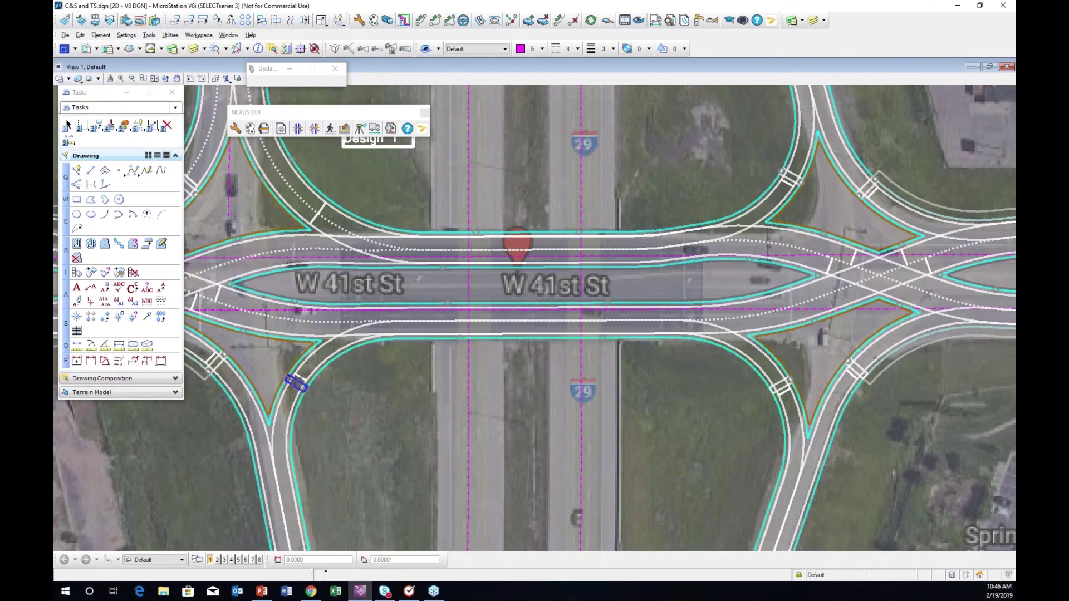
pyautogui.click(94, 56)
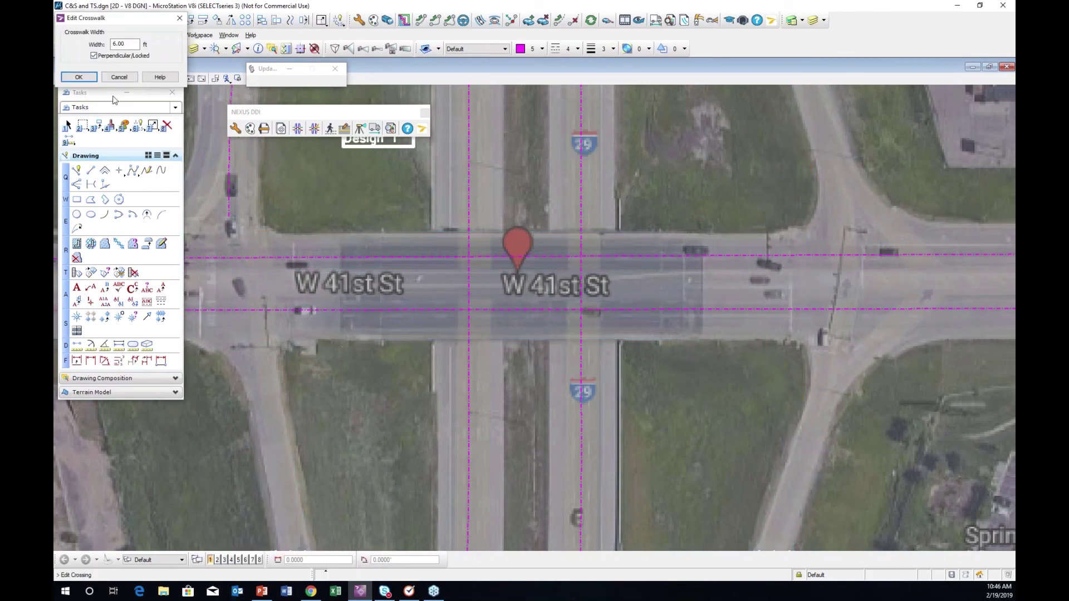
pyautogui.click(94, 56)
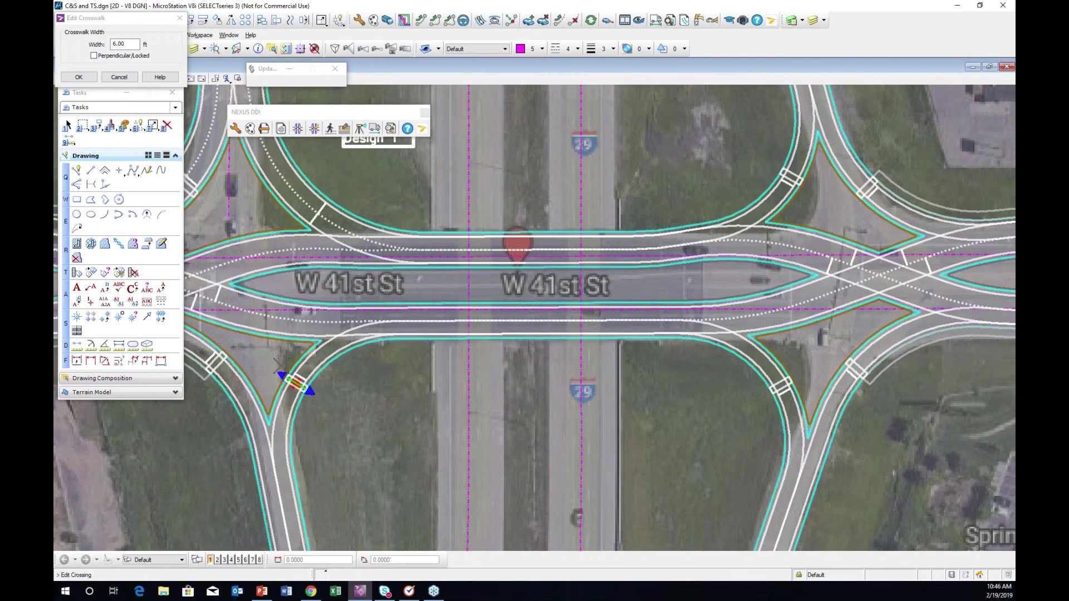
pyautogui.click(294, 382)
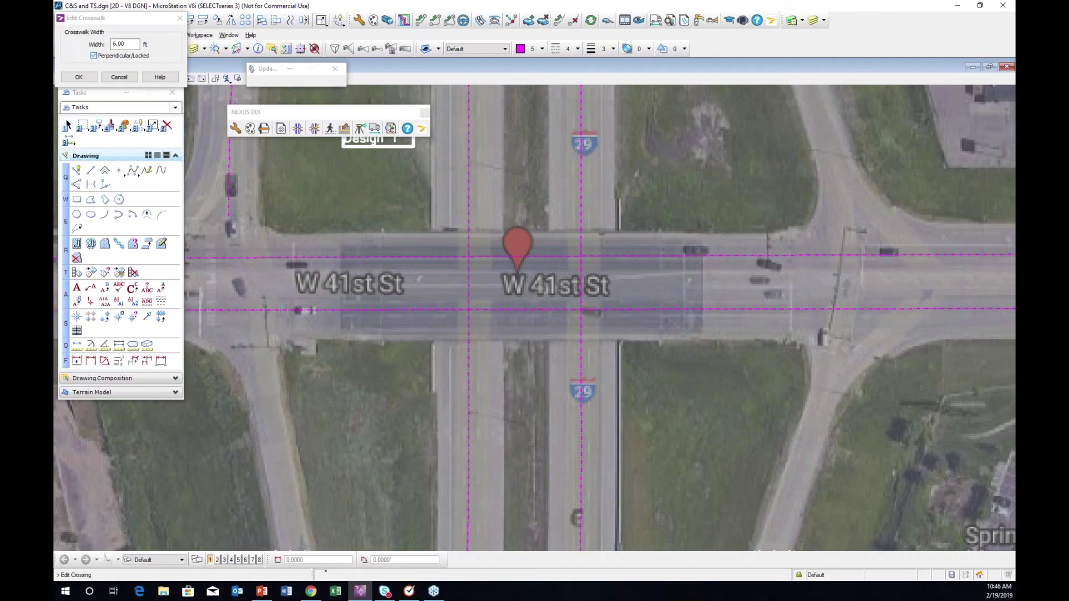
pyautogui.click(791, 176)
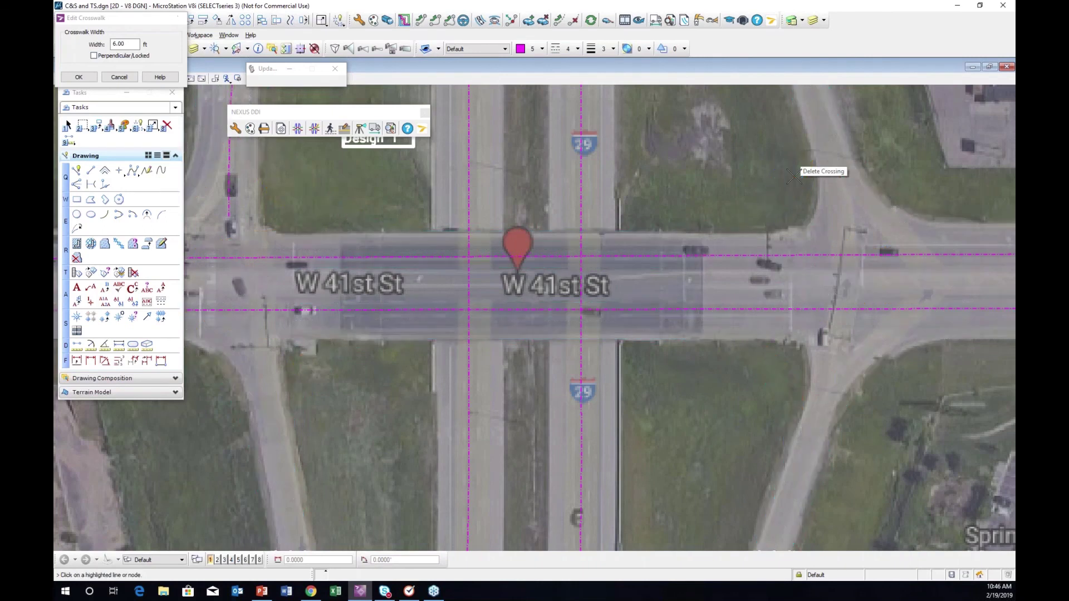
pyautogui.click(780, 384)
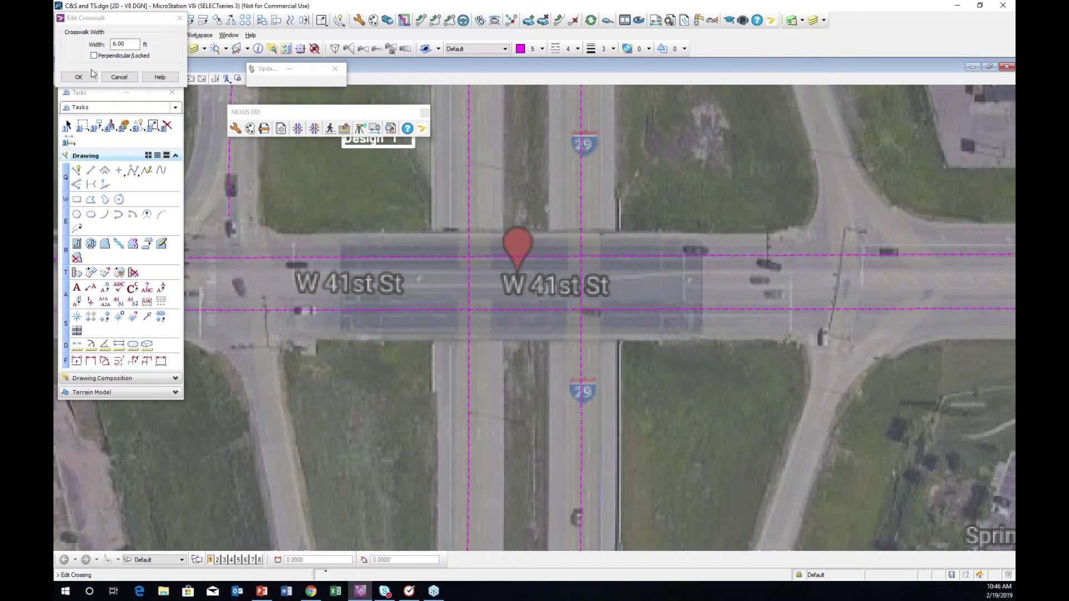
pyautogui.click(79, 77)
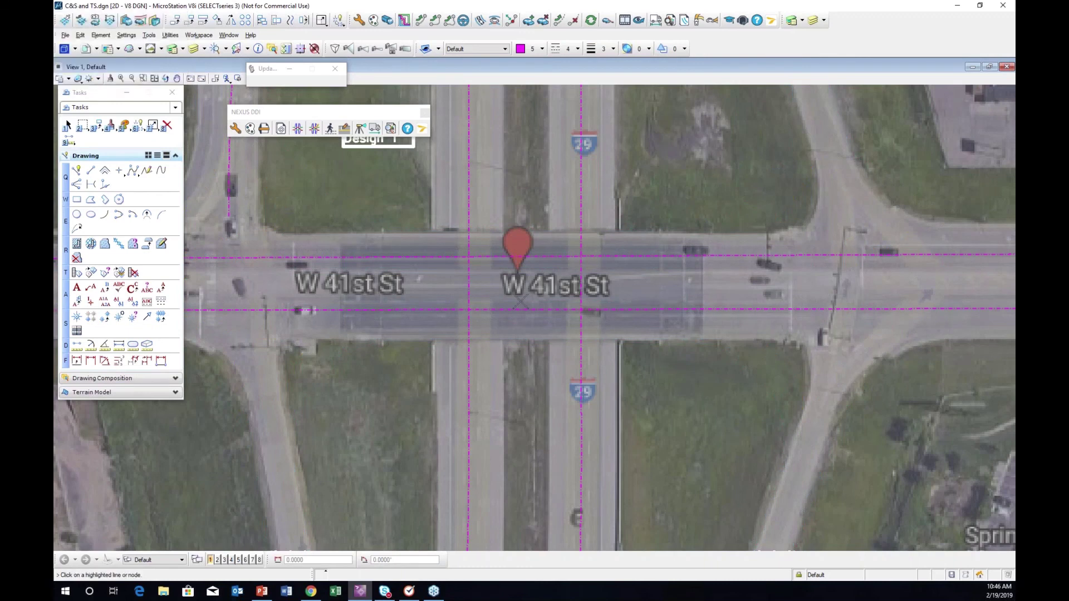
pyautogui.click(780, 384)
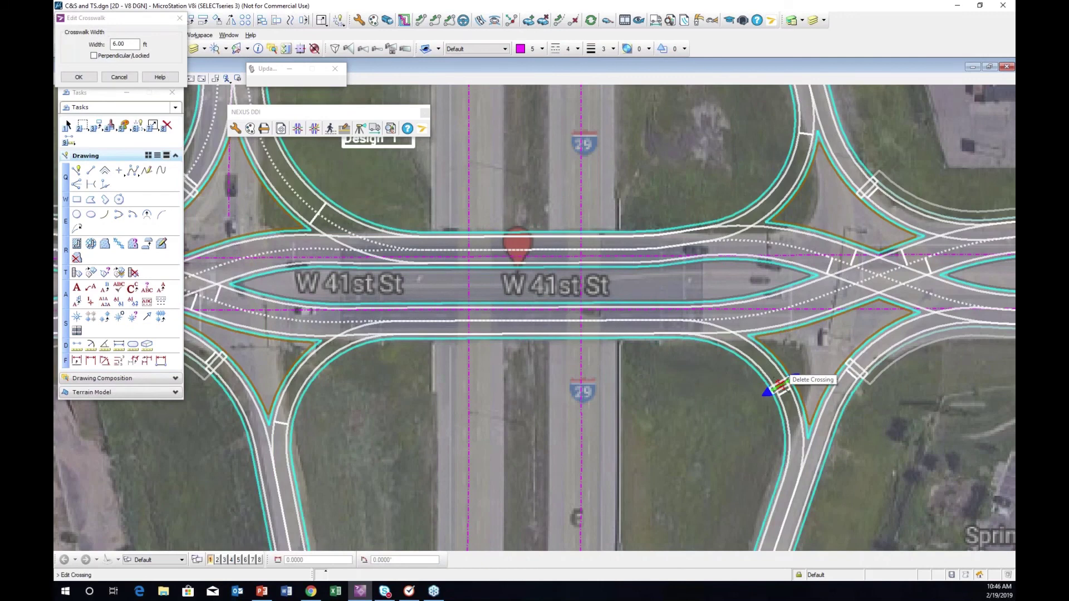
pyautogui.click(777, 384)
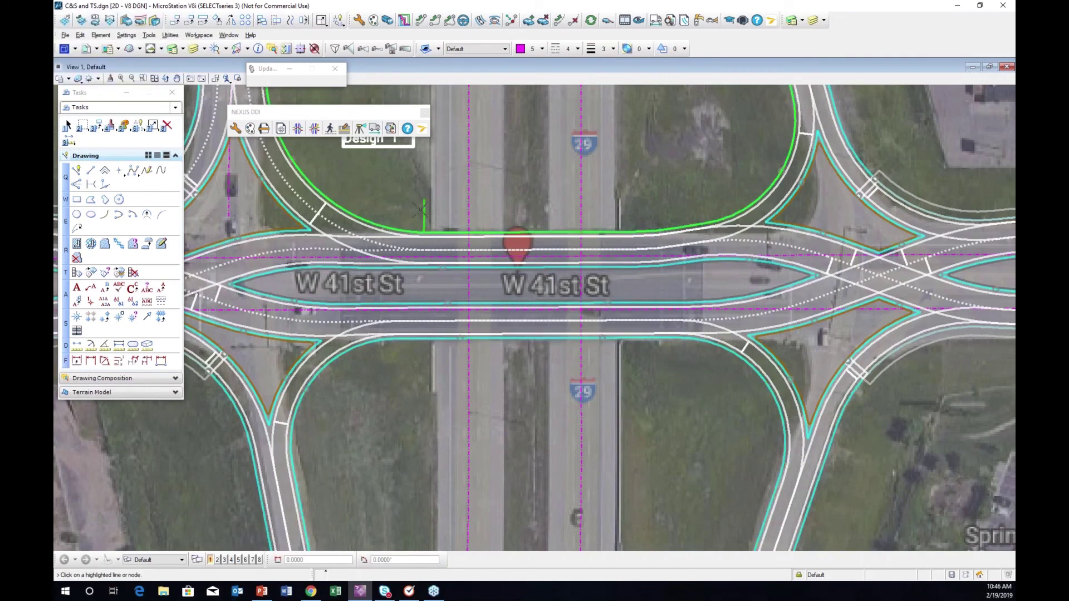
# Add two crosswalks at the west crossover, linking the central median's west nose to the north and south ramp islands
pyautogui.scroll(3, 231, 259)
pyautogui.moveTo(292, 261); pyautogui.dragTo(377, 264, button='middle')
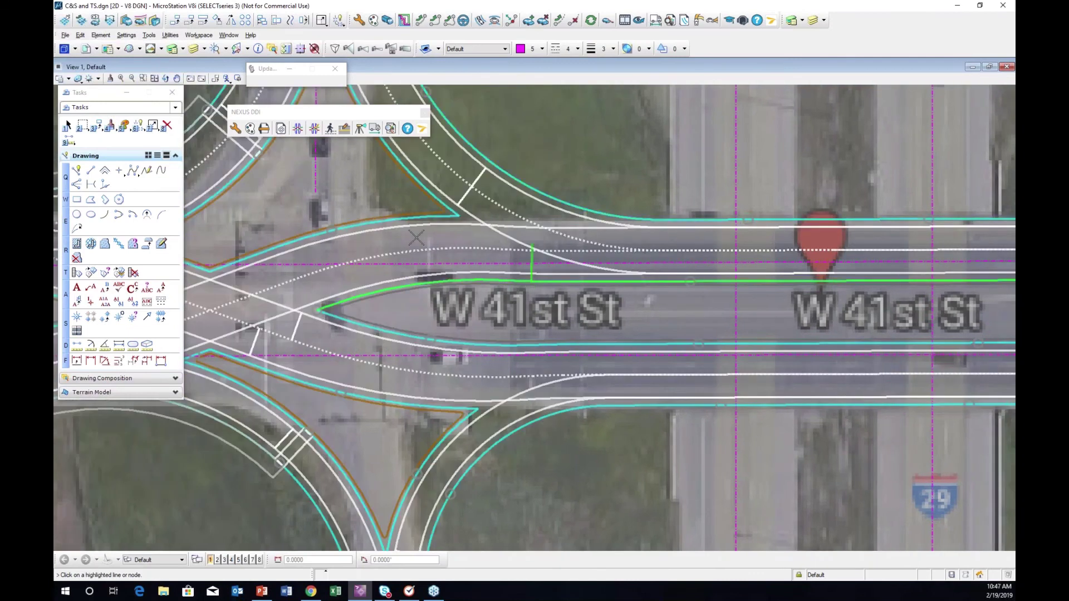
pyautogui.scroll(4, 329, 237)
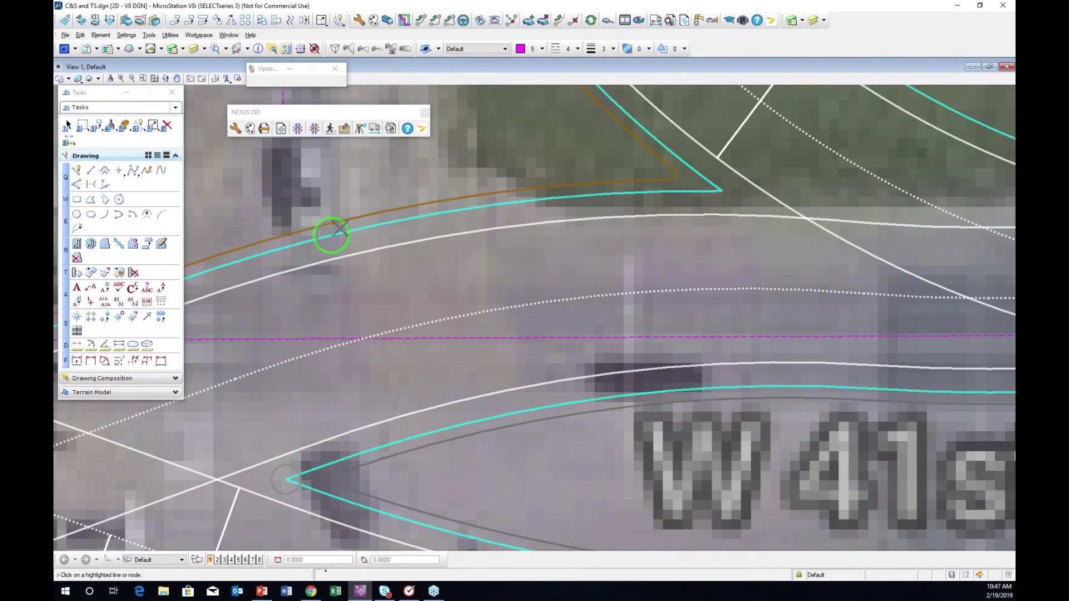
pyautogui.scroll(-2, 334, 234)
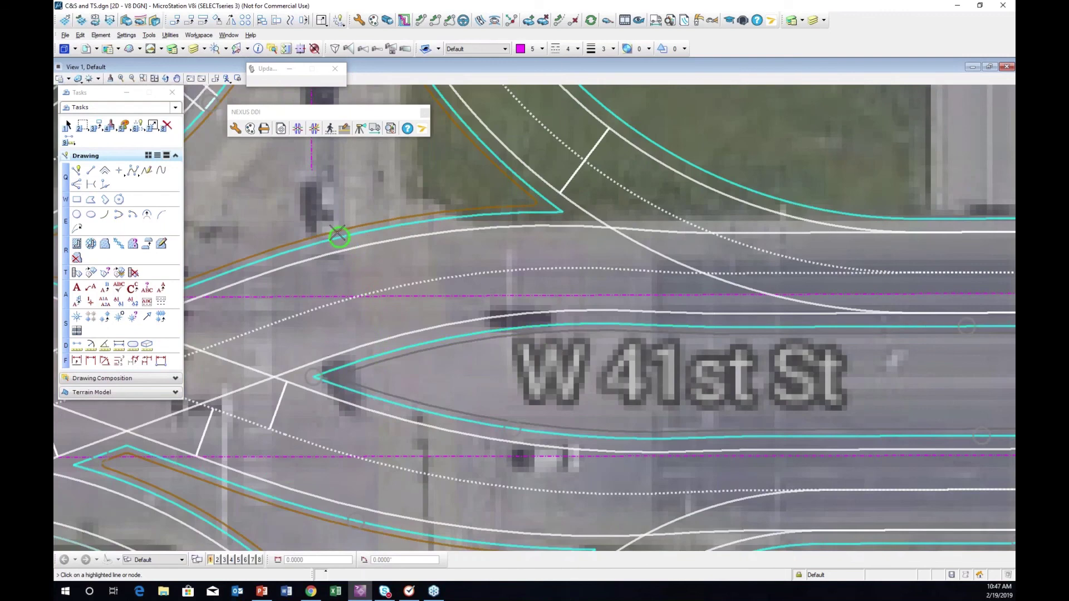
pyautogui.click(338, 236)
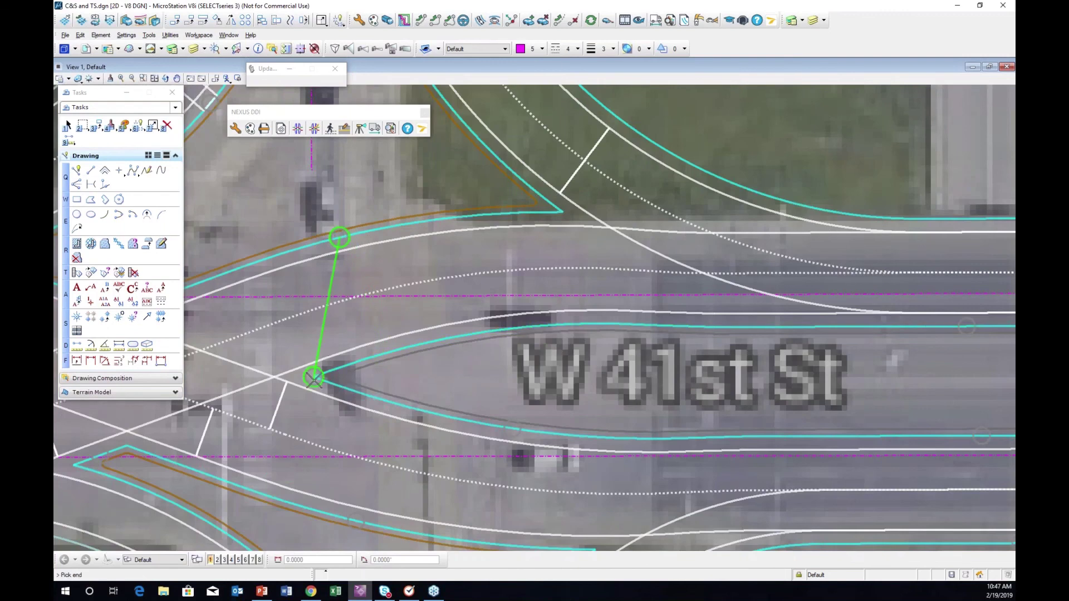
pyautogui.click(313, 379)
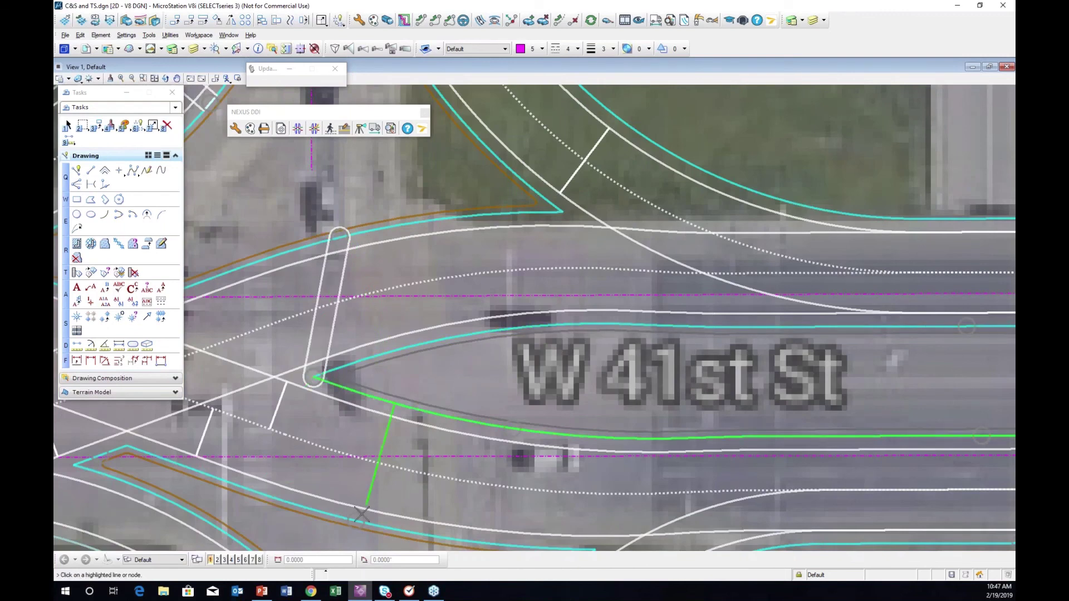
pyautogui.click(357, 522)
pyautogui.click(313, 379)
# Move the north crosswalk's median end east along the median and its island end west, and accept the crosswalk edit
pyautogui.click(326, 316)
pyautogui.click(314, 378)
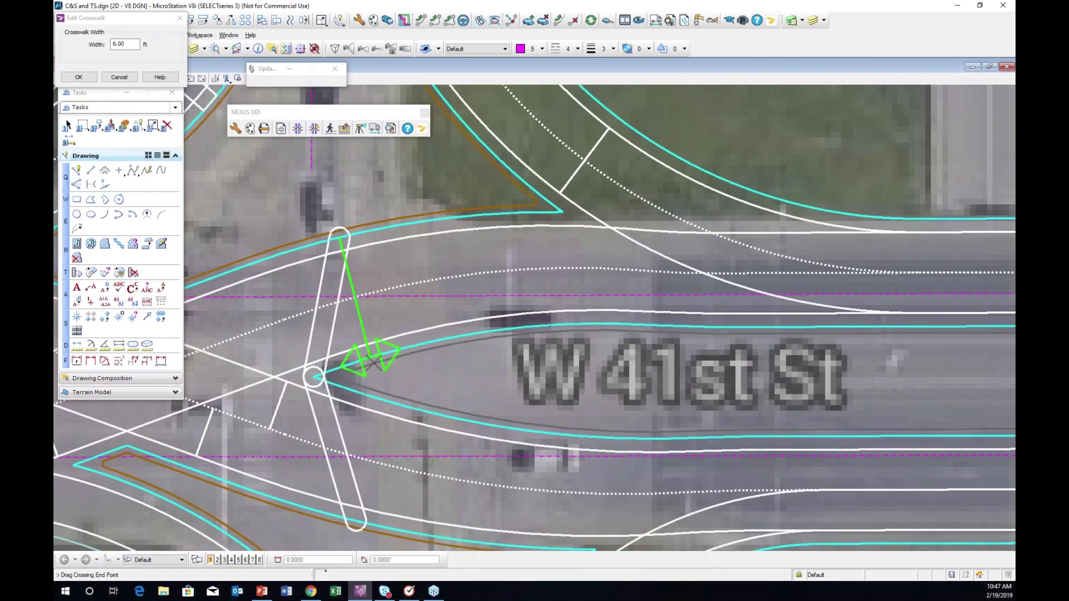
pyautogui.click(343, 366)
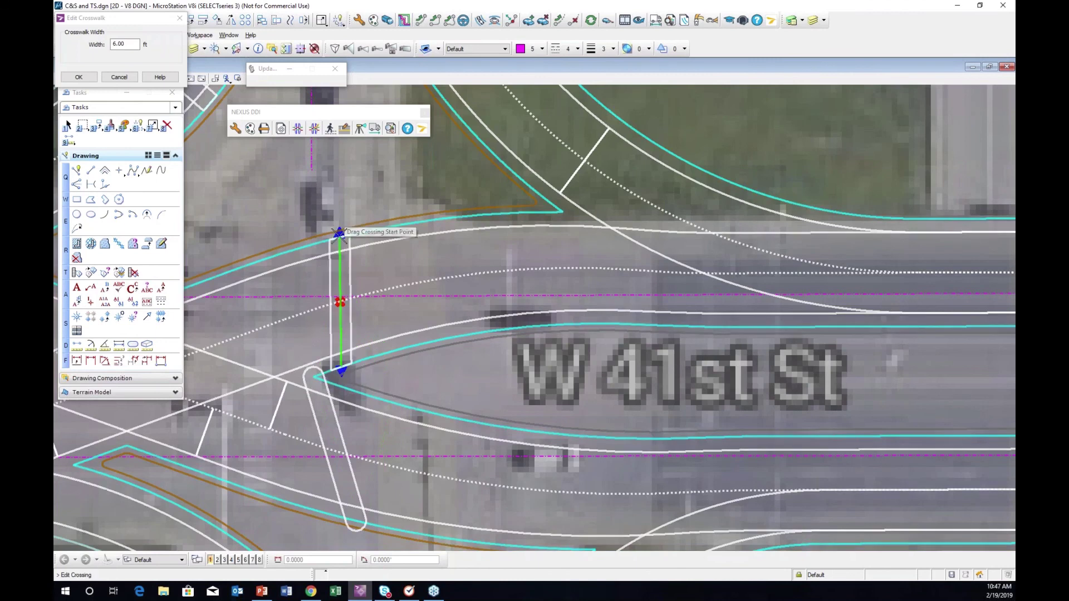
pyautogui.click(340, 233)
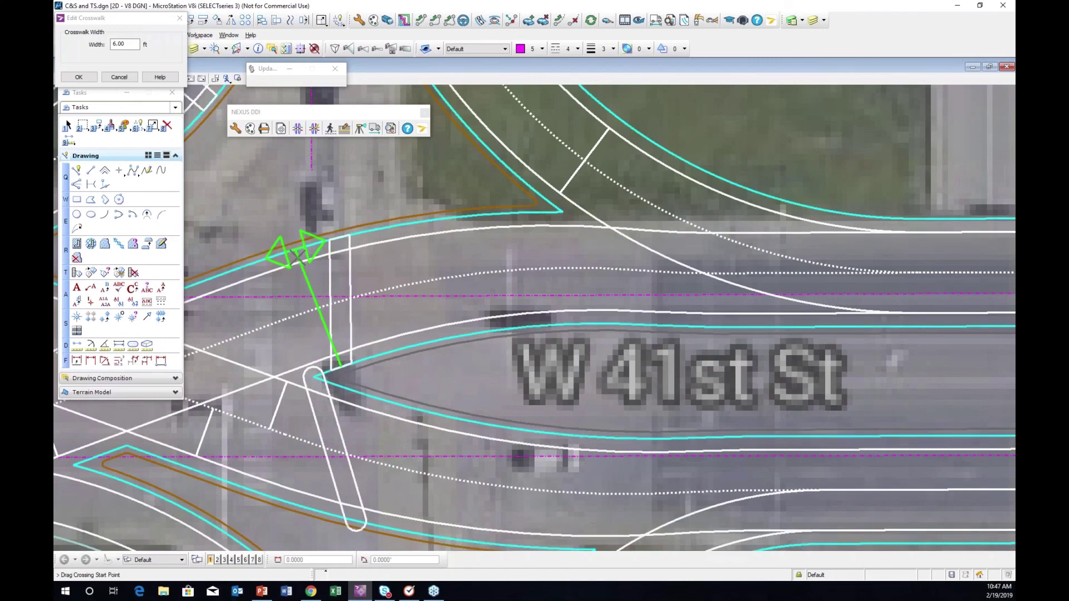
pyautogui.click(298, 258)
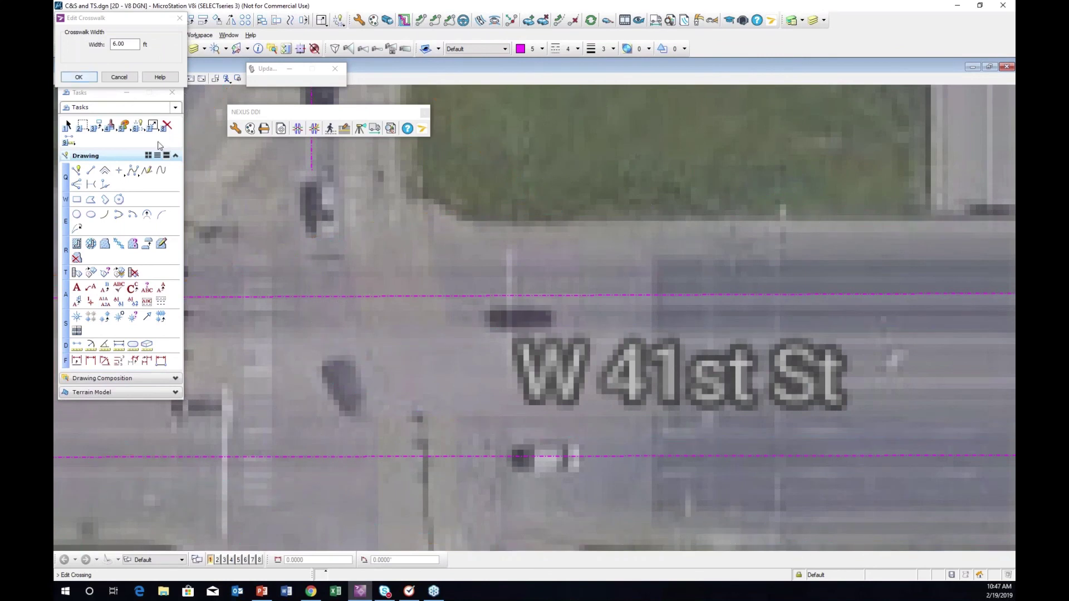
pyautogui.click(78, 77)
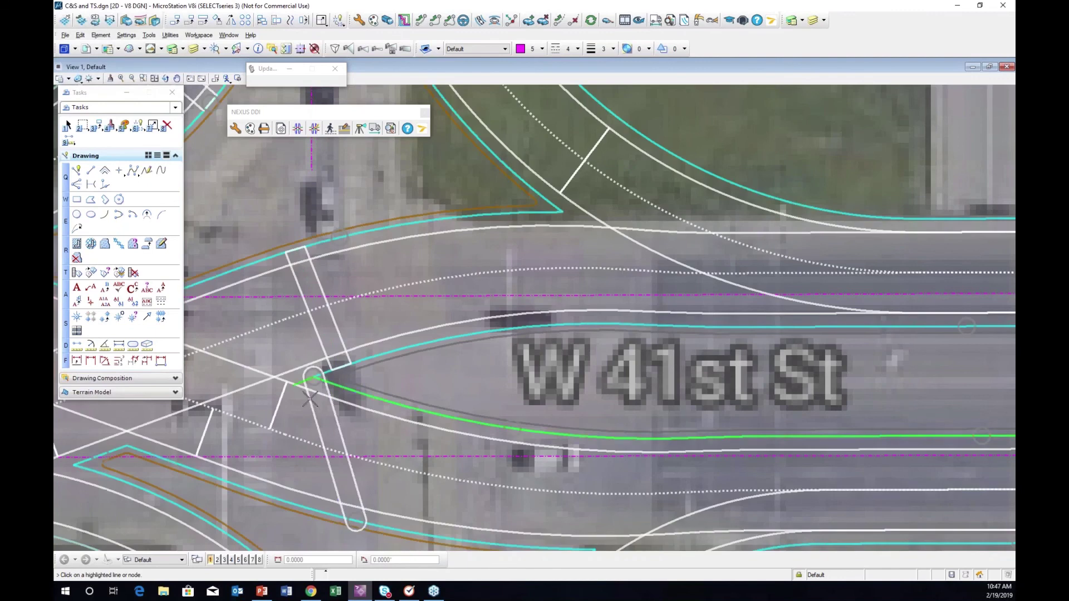
# Move the south crosswalk's island end west and its median end east along the median at the west crossover
pyautogui.click(311, 397)
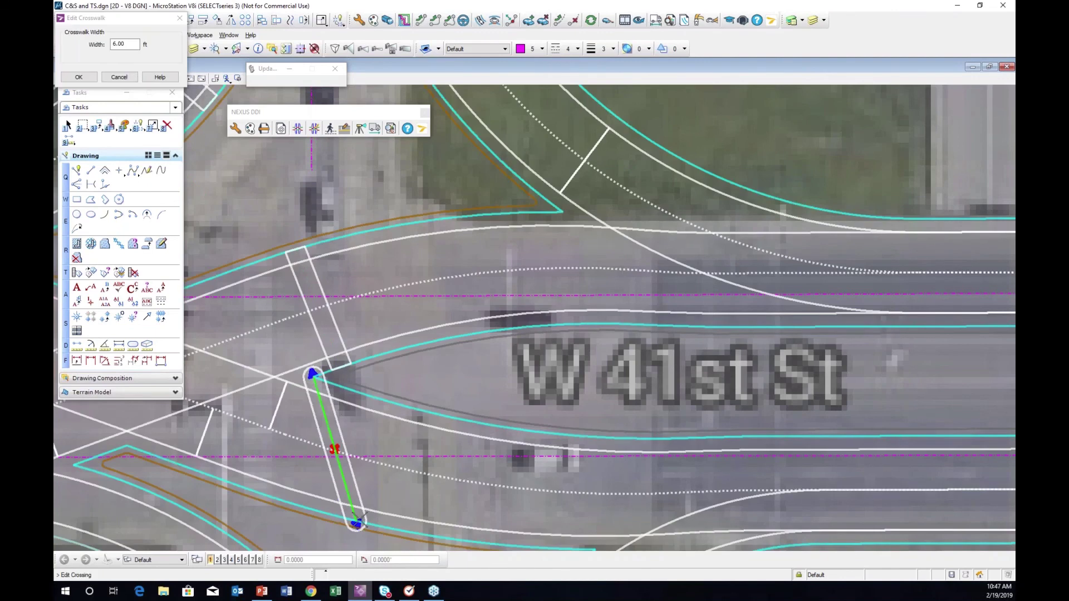
pyautogui.click(356, 521)
pyautogui.click(281, 497)
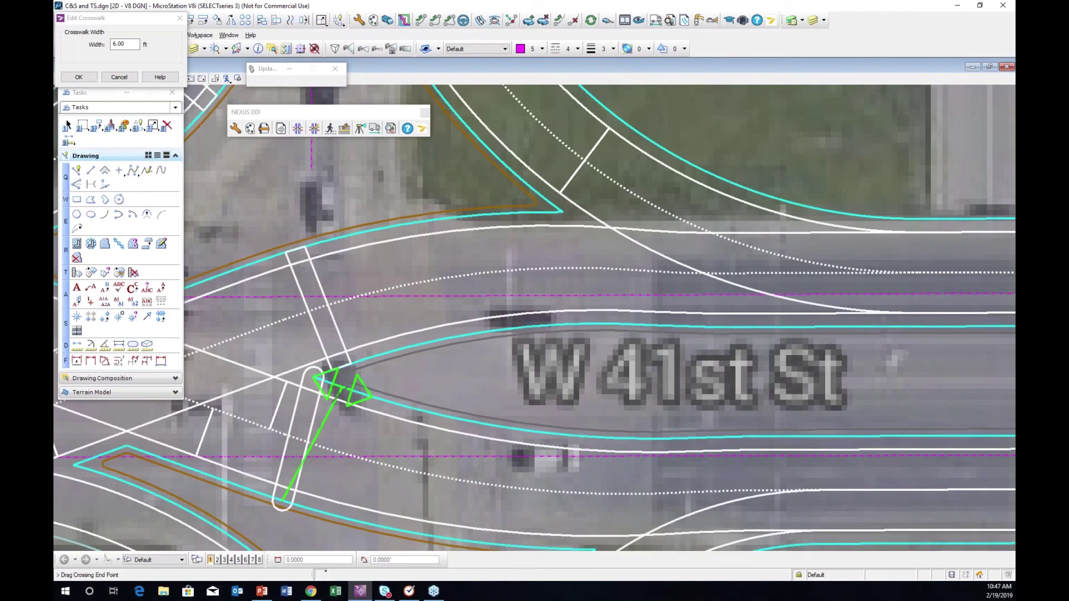
pyautogui.click(340, 384)
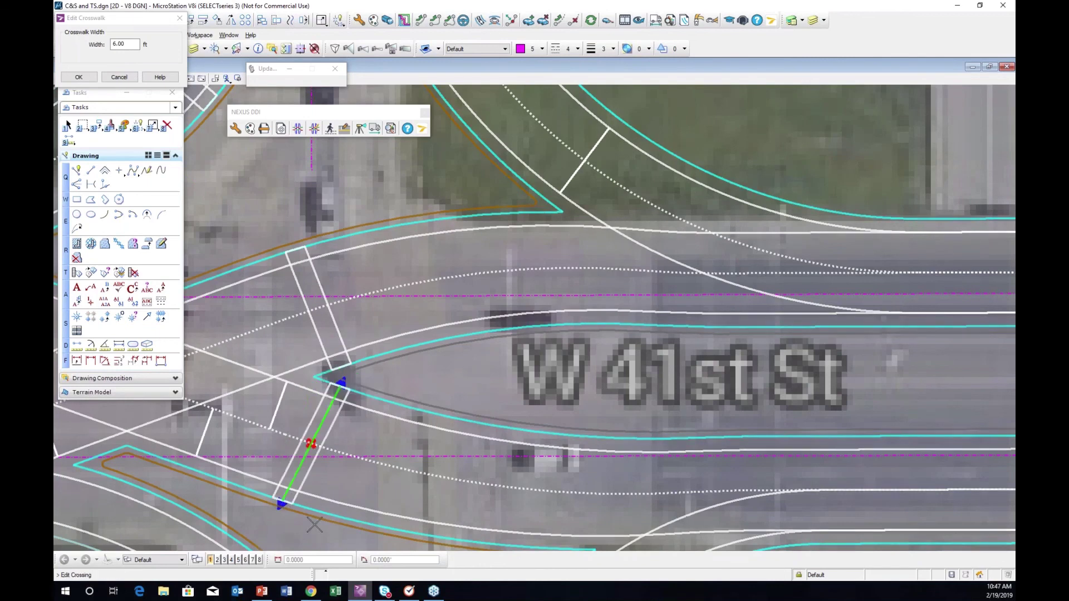
pyautogui.click(282, 502)
pyautogui.click(298, 505)
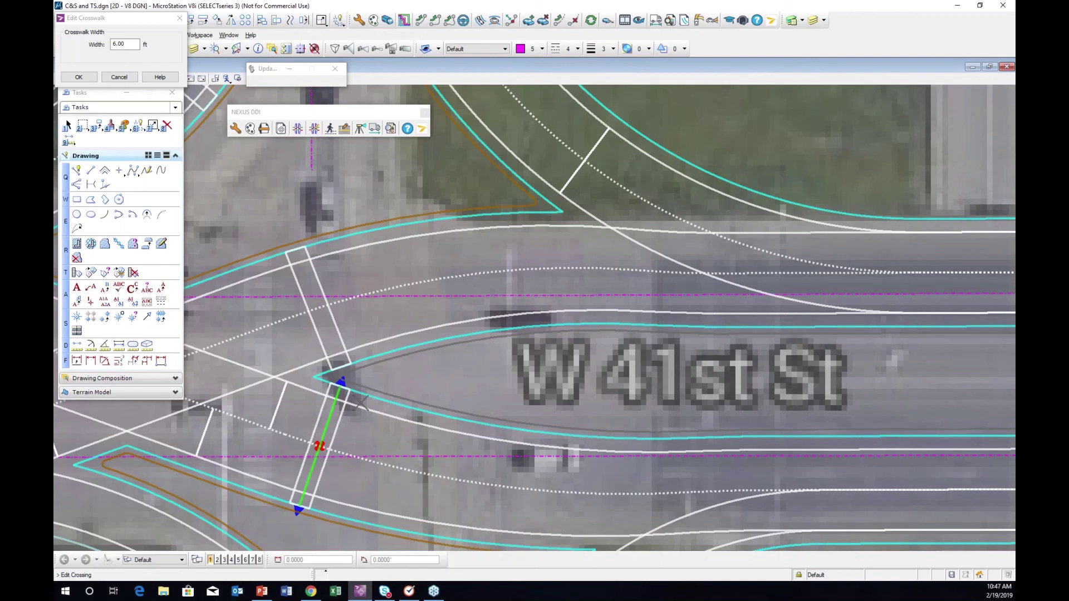
# Add a crosswalk from the median's east nose to the north ramp island at the east crossover and shift both ends west
pyautogui.scroll(-2, 359, 409)
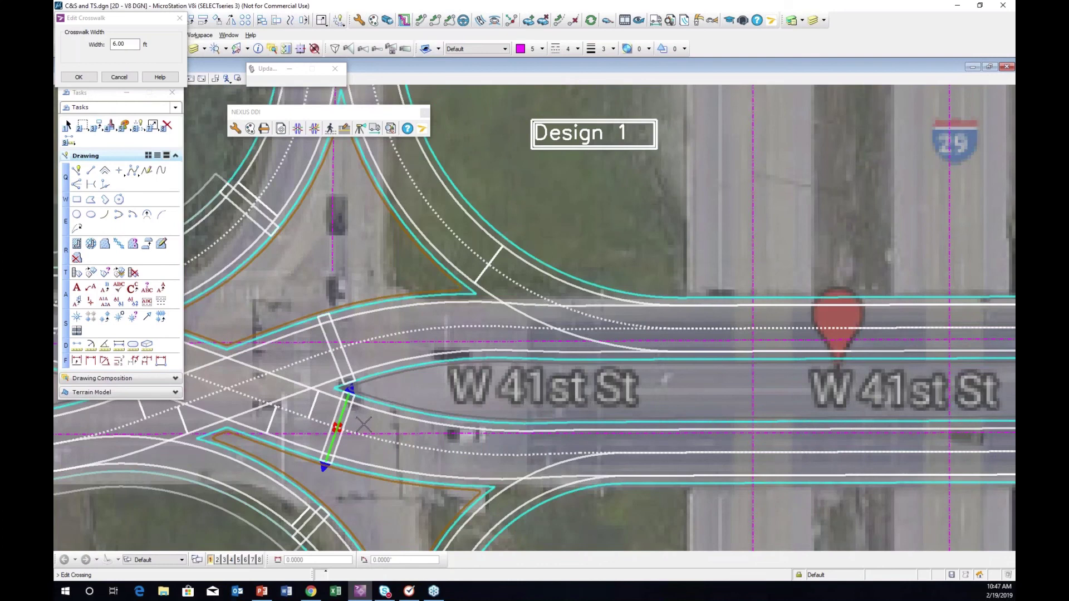
pyautogui.keyDown('shift'); pyautogui.moveTo(702, 392); pyautogui.dragTo(852, 305); pyautogui.keyUp('shift')
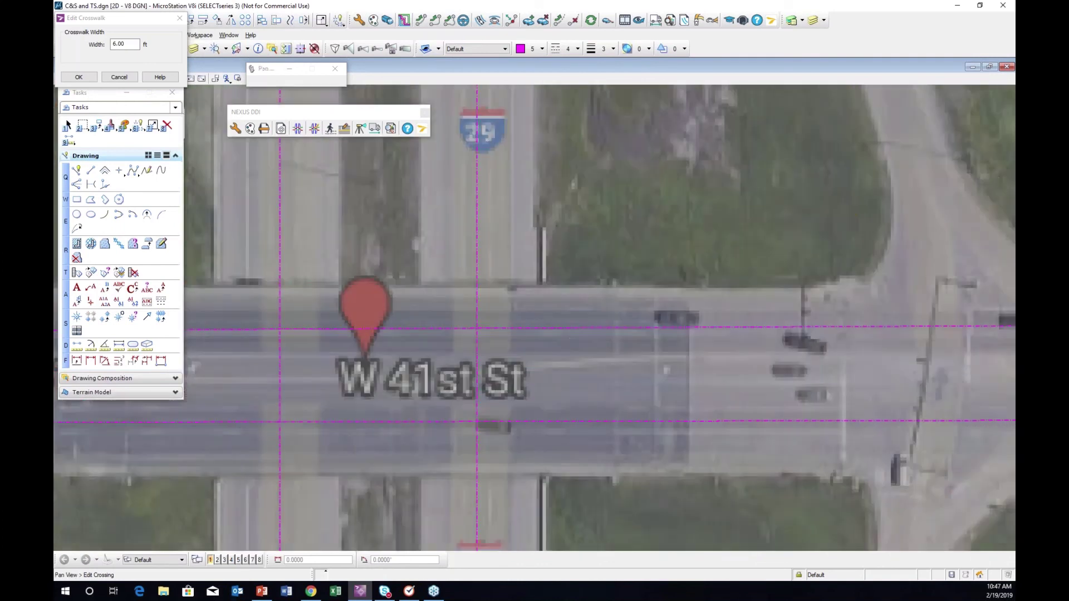
pyautogui.click(871, 301)
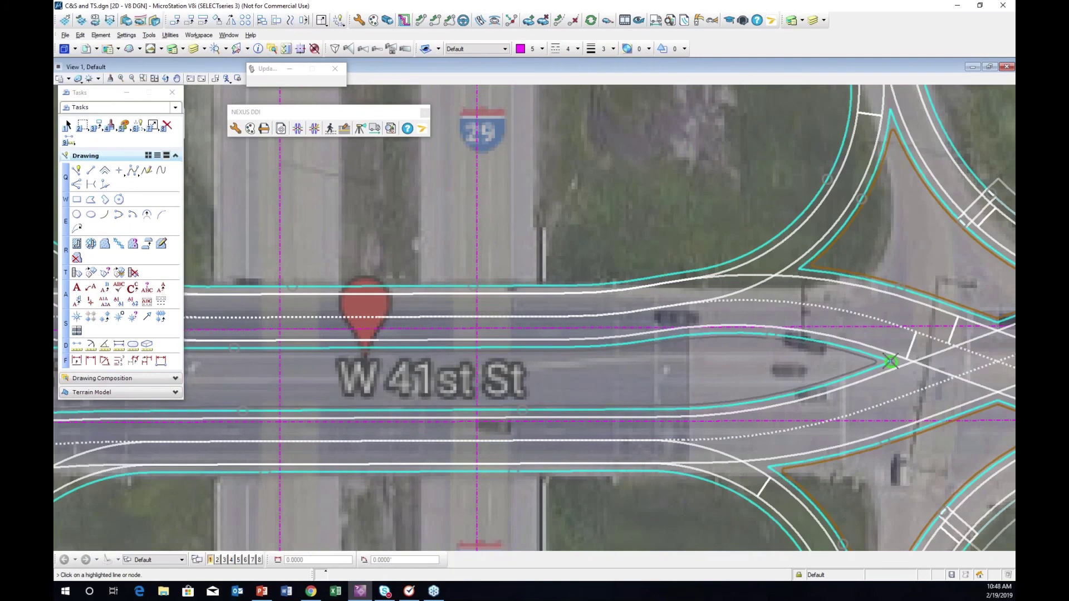
pyautogui.click(889, 362)
pyautogui.click(899, 289)
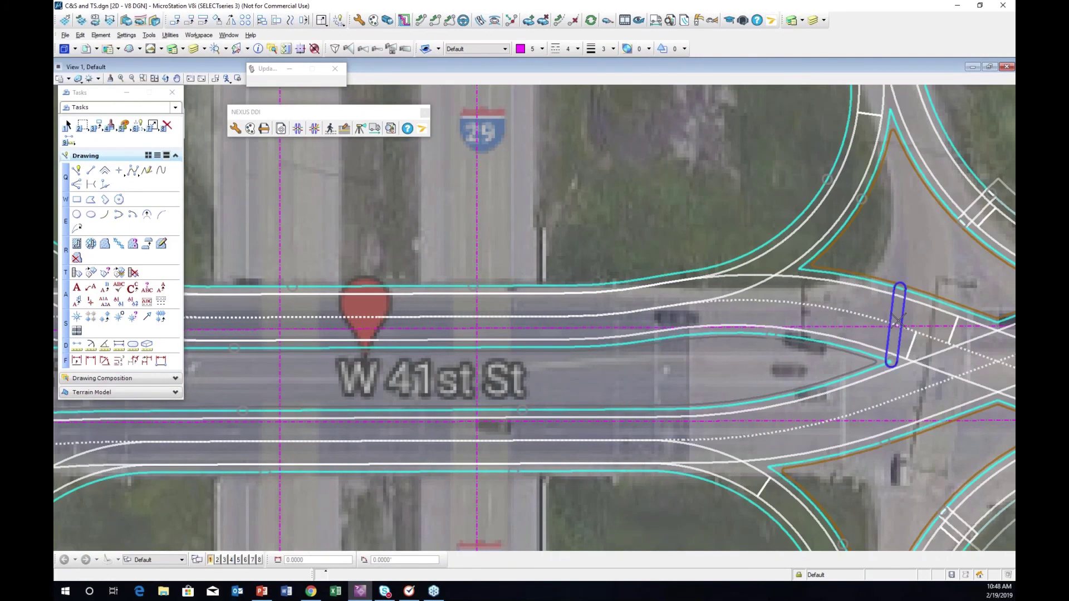
pyautogui.click(896, 321)
pyautogui.click(870, 356)
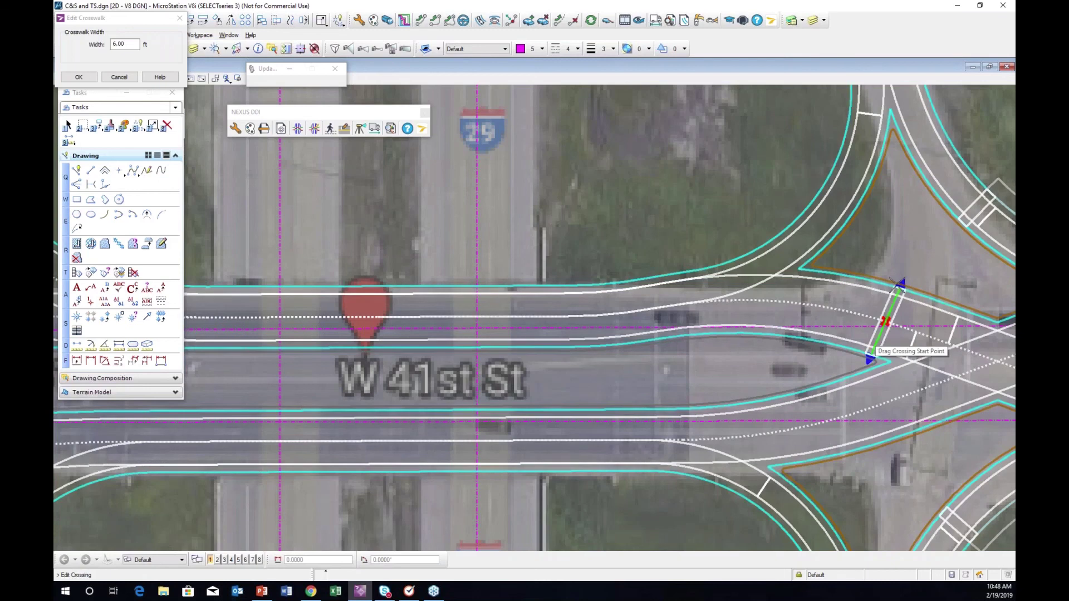
pyautogui.click(897, 284)
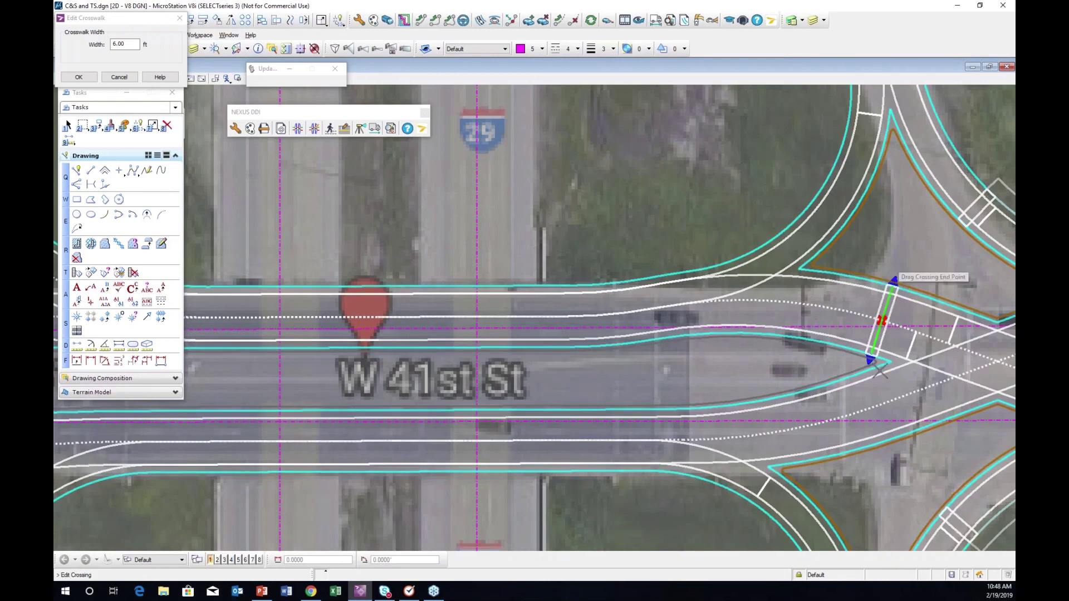
# Add a crosswalk from the median's east nose to the south ramp island at the east crossover and adjust its ends
pyautogui.click(890, 409)
pyautogui.click(891, 361)
pyautogui.click(885, 440)
pyautogui.click(889, 408)
pyautogui.click(885, 437)
pyautogui.click(924, 425)
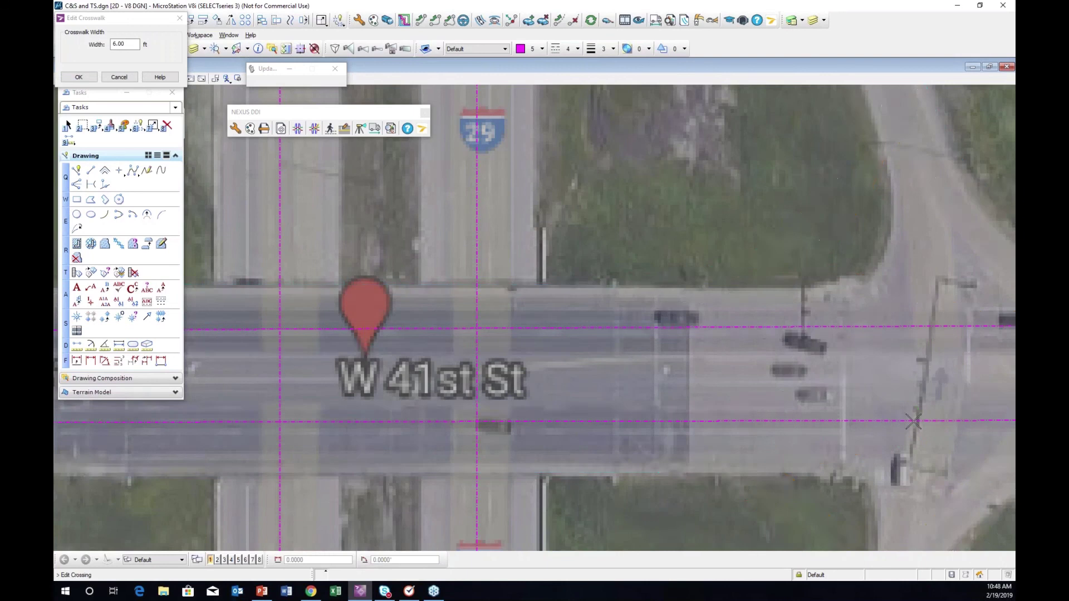
pyautogui.click(878, 365)
pyautogui.click(879, 365)
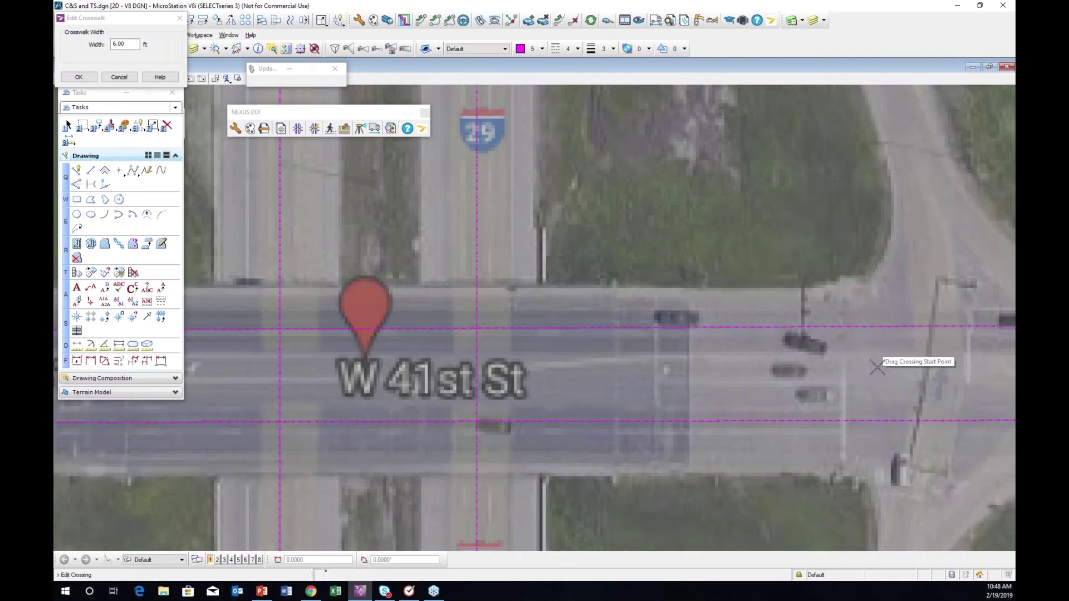
pyautogui.click(917, 432)
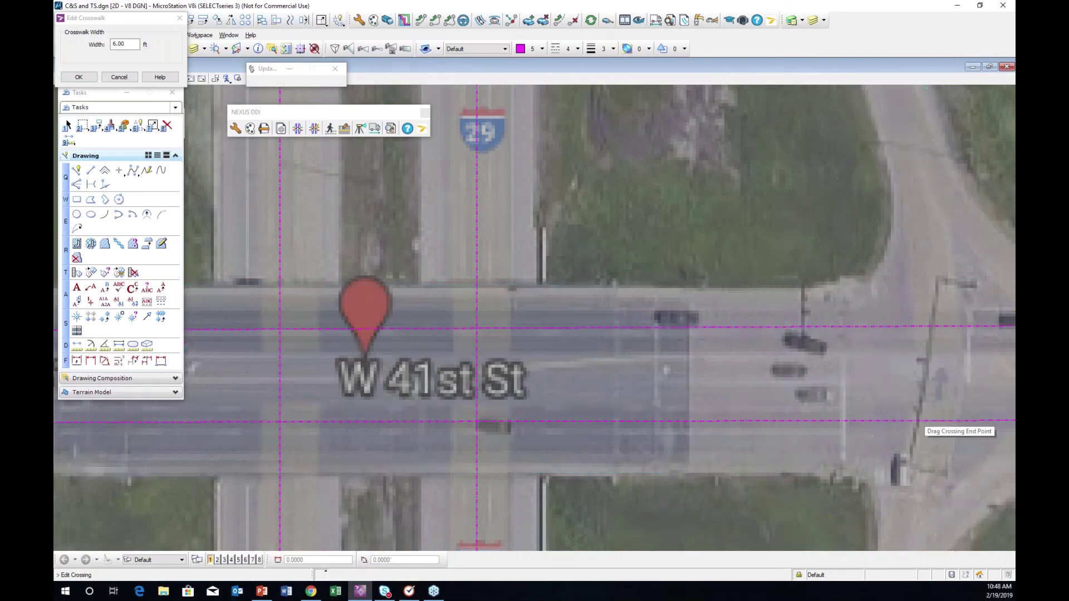
# Accept the crosswalk edit, and undo the pedestrian feature changes
pyautogui.scroll(-4, 551, 364)
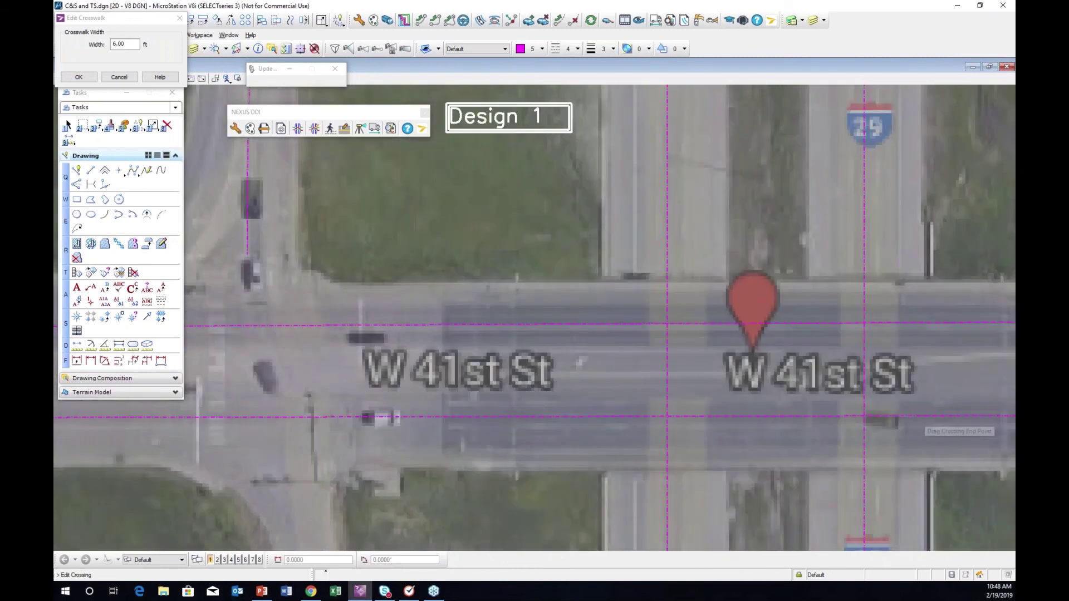
pyautogui.scroll(2, 422, 381)
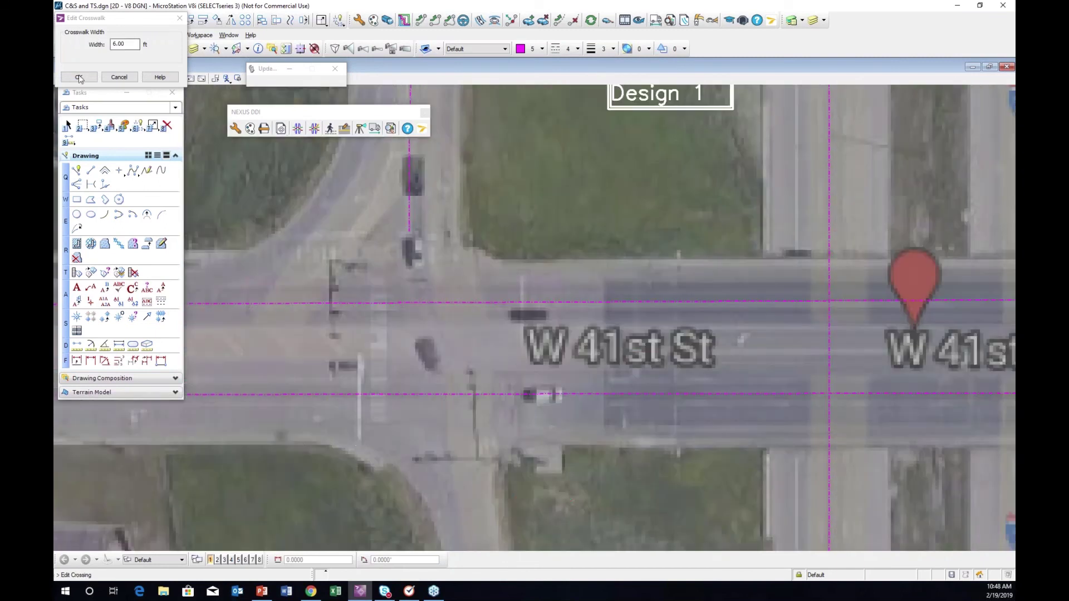
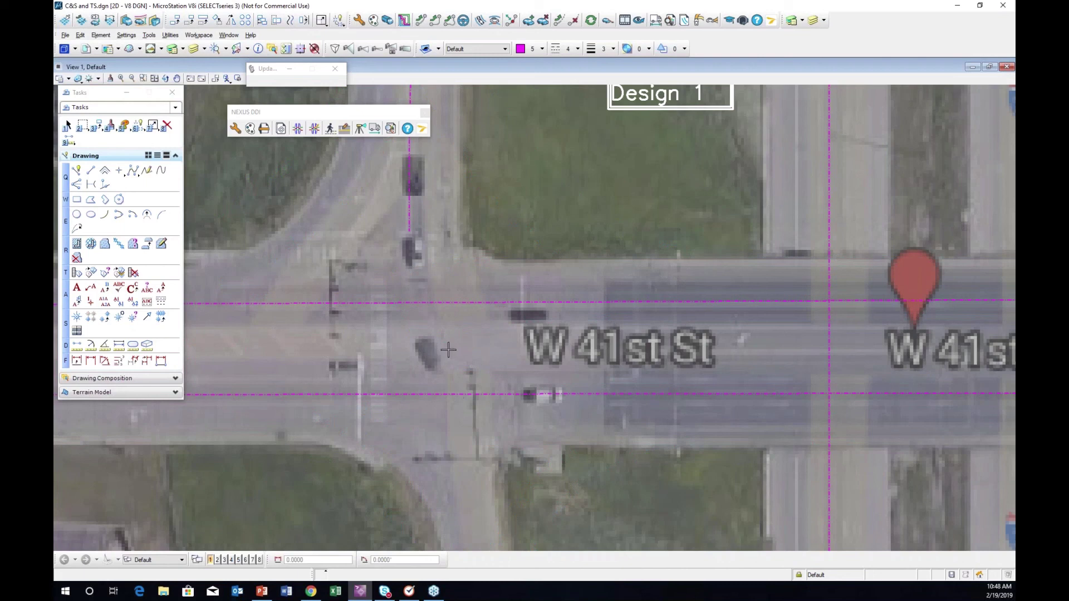
pyautogui.hotkey('ctrl', 'z')
pyautogui.scroll(-5, 504, 280)
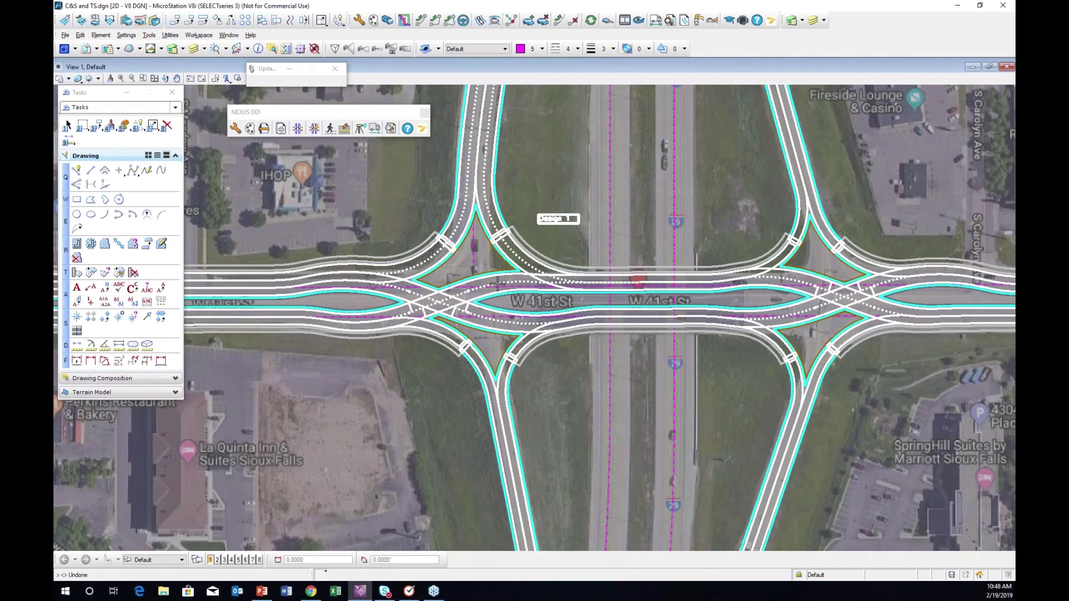
# Add a crosswalk at the west crossover from the median's west nose to the south ramp island
pyautogui.click(315, 128)
pyautogui.click(329, 128)
pyautogui.scroll(4, 479, 305)
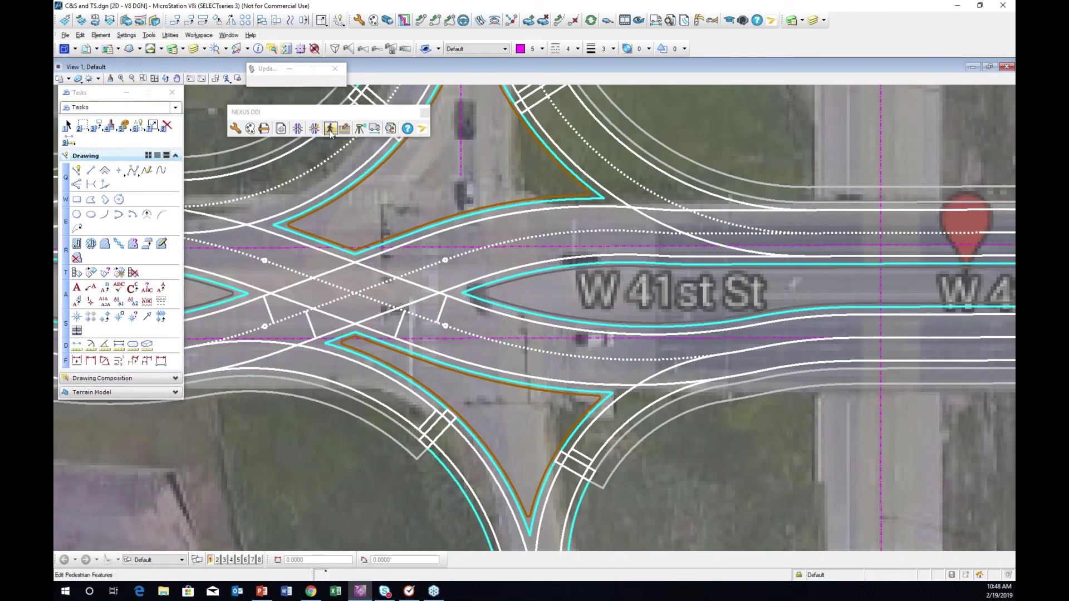
pyautogui.click(469, 295)
pyautogui.click(481, 374)
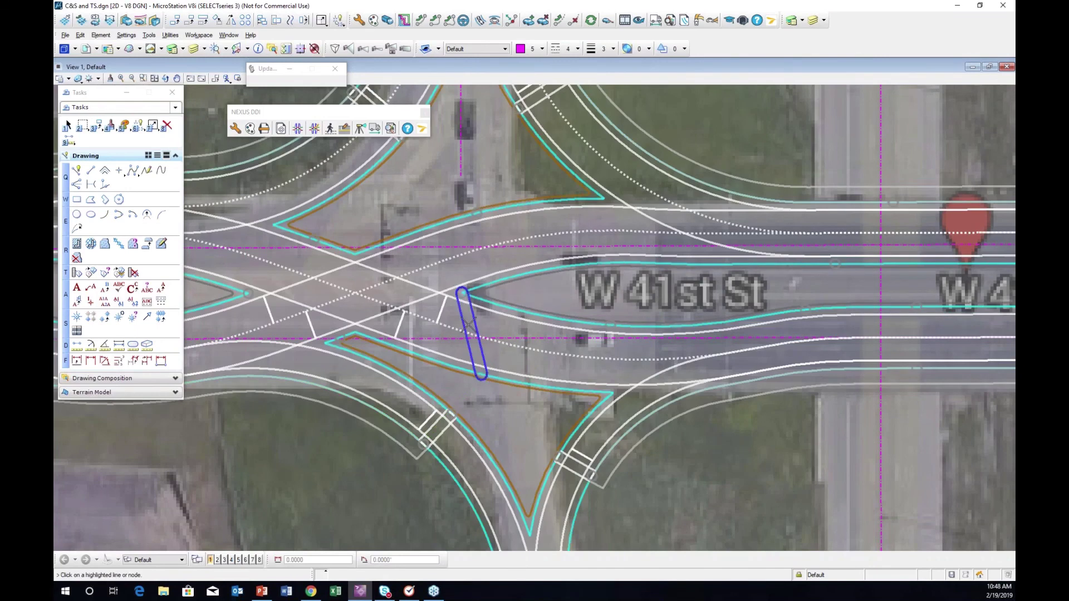
# Move the new crosswalk's median end east along the median and its island end west, and accept the edit
pyautogui.click(487, 301)
pyautogui.click(490, 300)
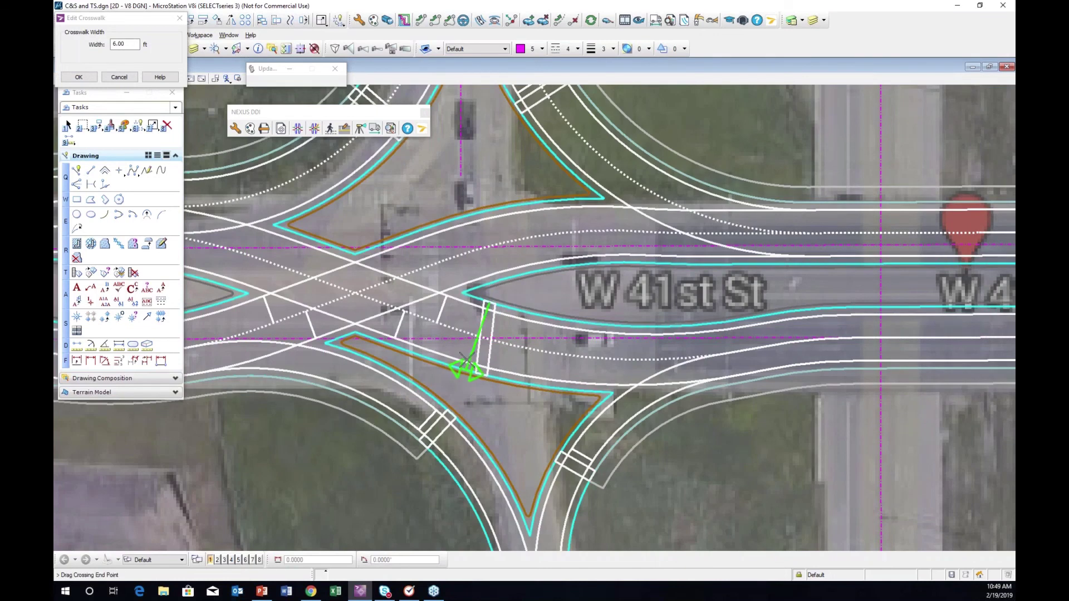
pyautogui.click(465, 356)
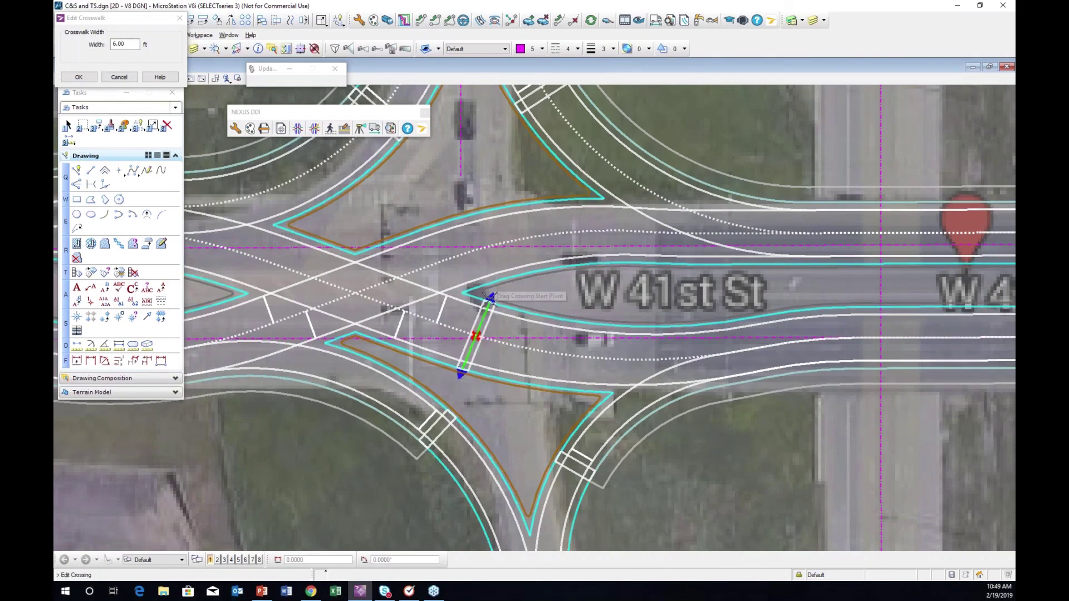
pyautogui.click(484, 300)
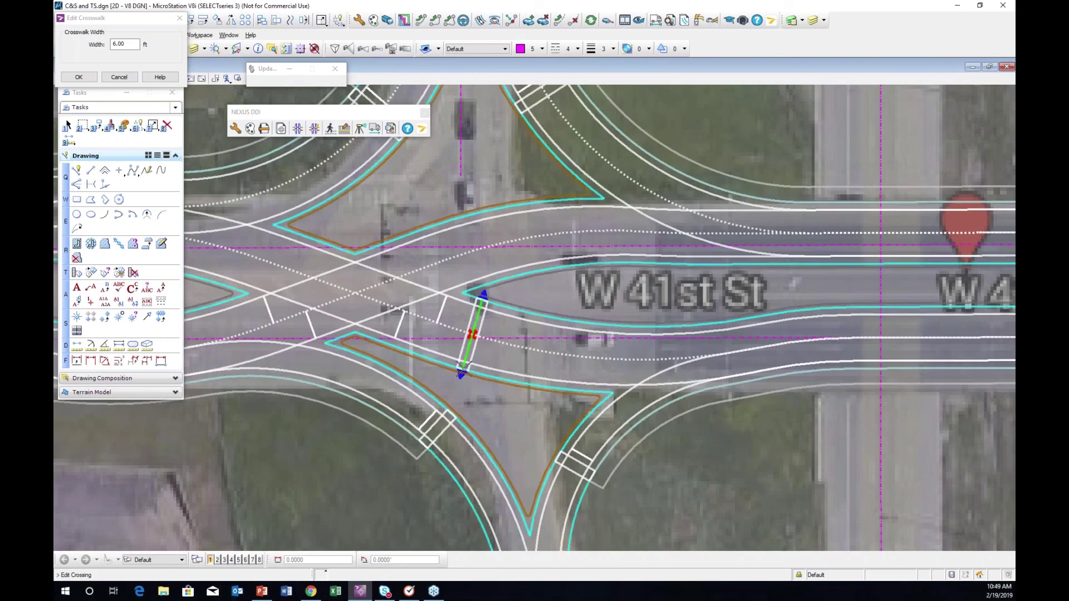
pyautogui.click(457, 371)
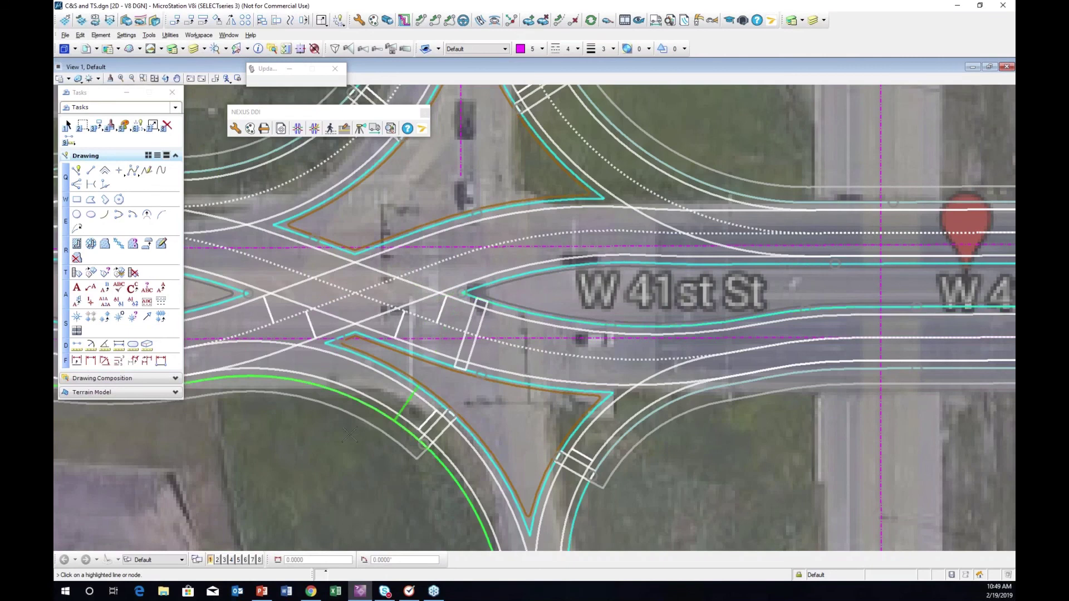
# Set the offset of the crossover stop bar beside the new median crosswalk to 30 ft
pyautogui.click(345, 130)
pyautogui.click(442, 309)
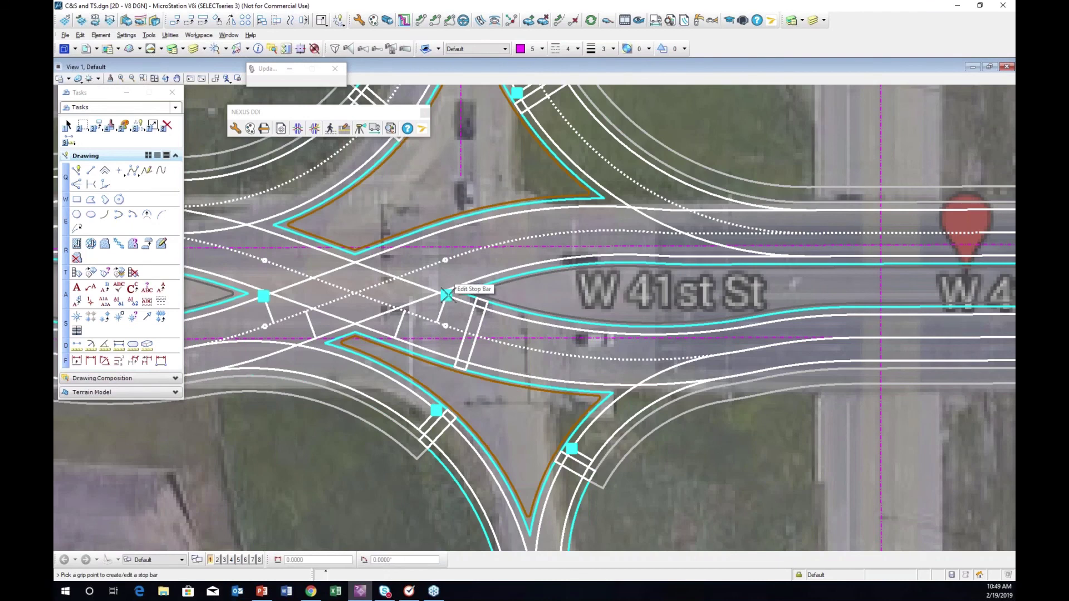
pyautogui.click(447, 295)
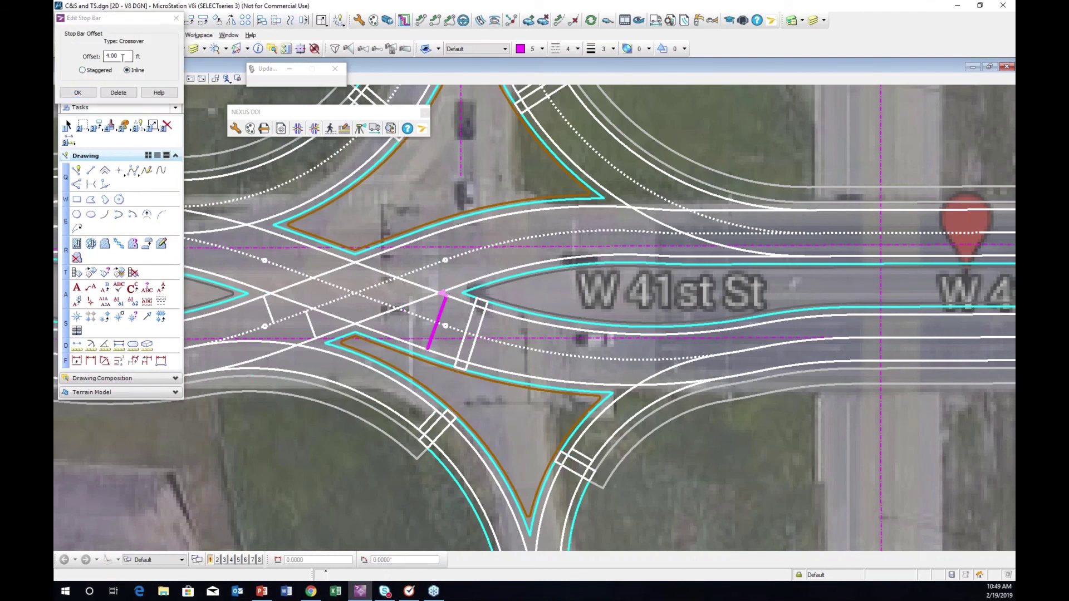
pyautogui.click(122, 57)
pyautogui.write('30')
pyautogui.click(78, 93)
pyautogui.click(78, 93)
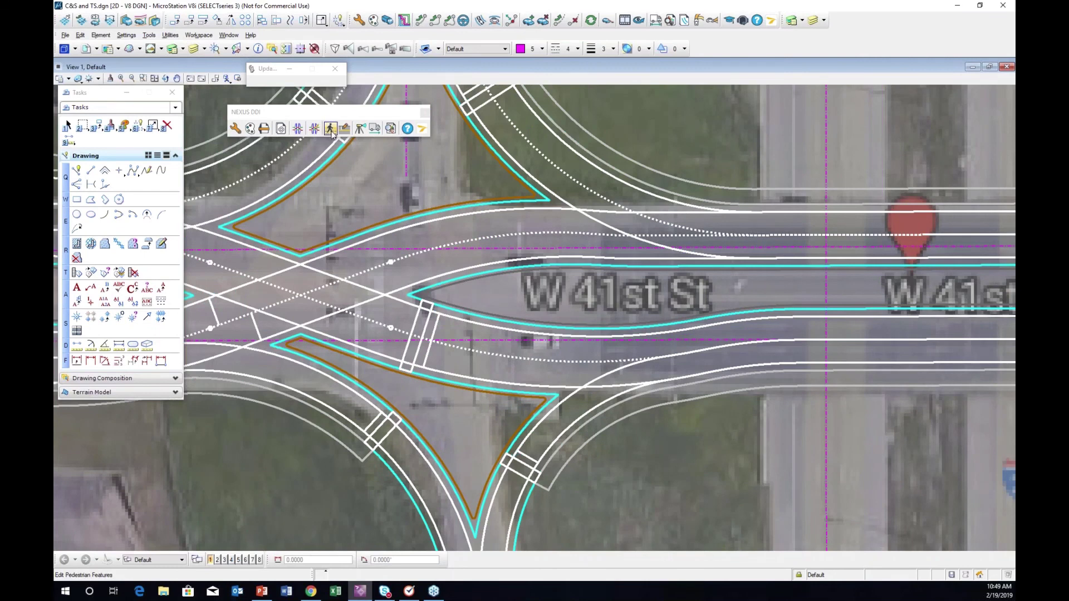
# Unlock and delete the crosswalk on the west crossover's northeast ramp and the sidewalk along the north edge of W 41st St
pyautogui.click(331, 130)
pyautogui.click(491, 100)
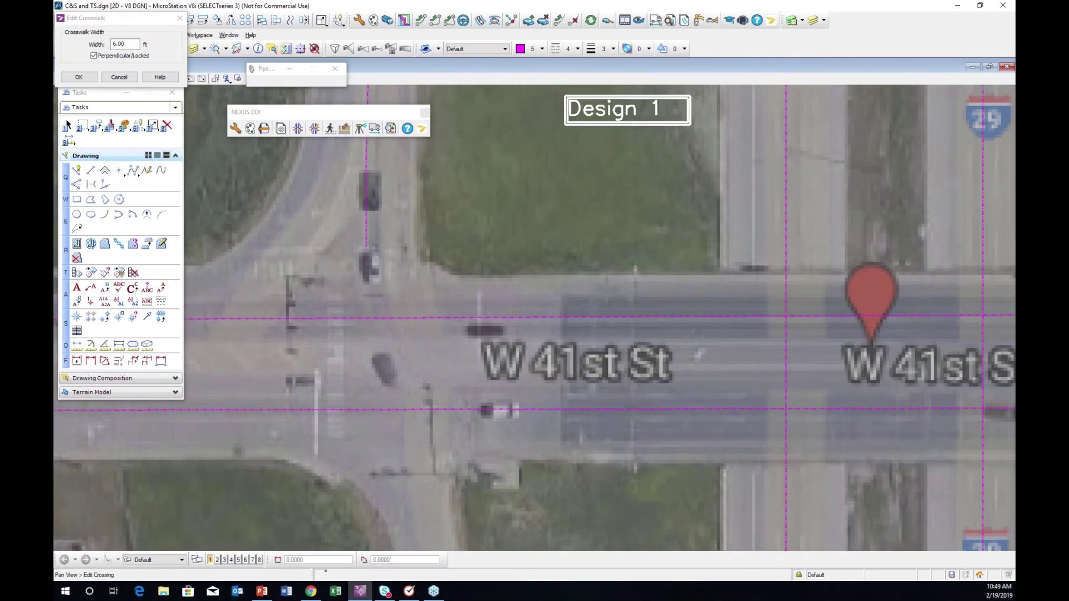
pyautogui.click(94, 56)
pyautogui.click(448, 162)
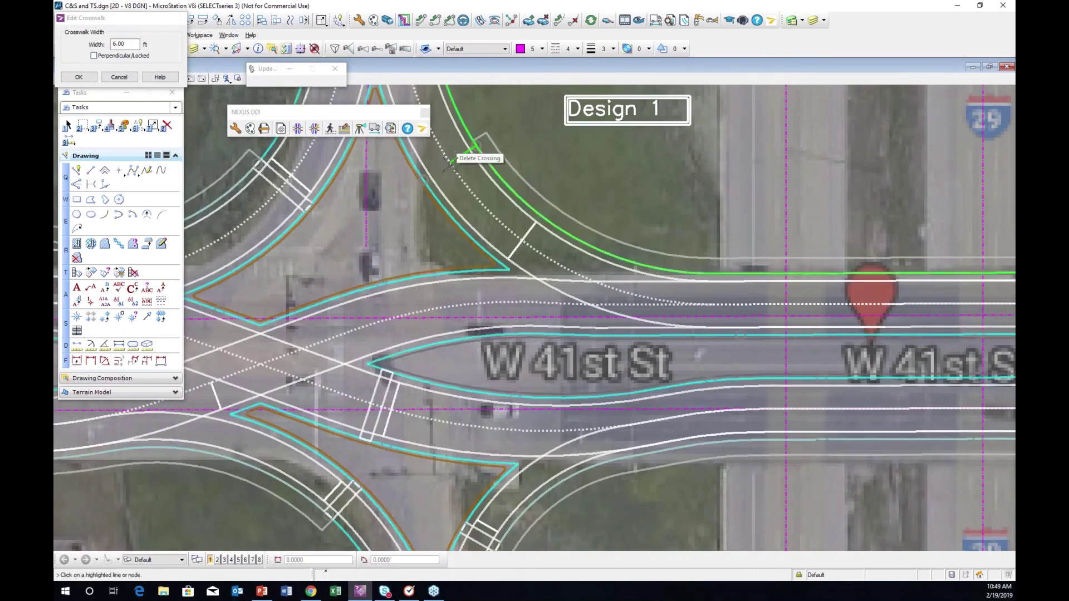
pyautogui.click(559, 219)
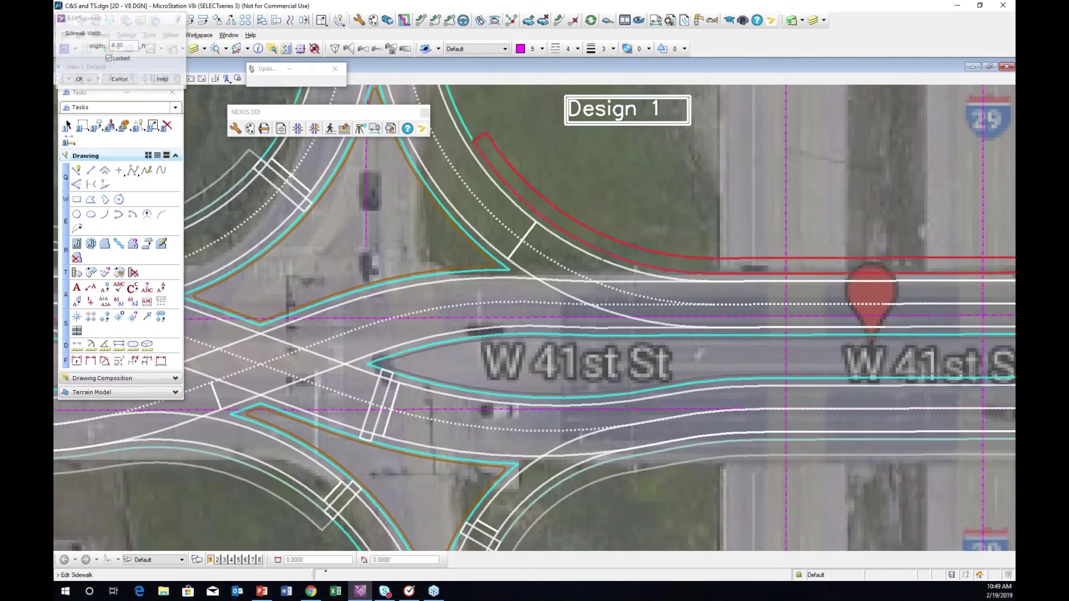
pyautogui.click(108, 59)
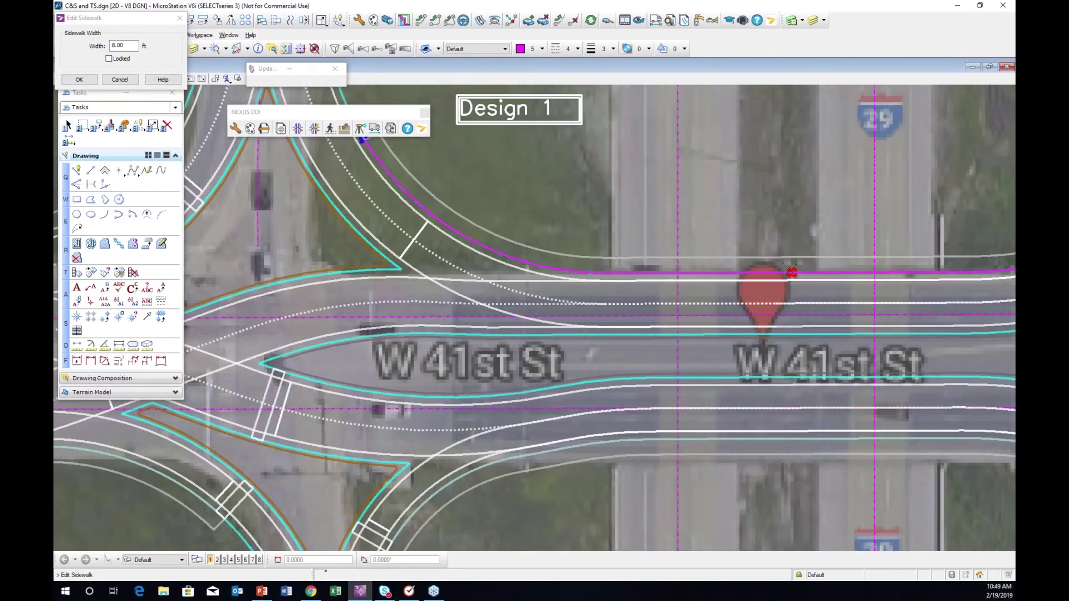
pyautogui.click(791, 272)
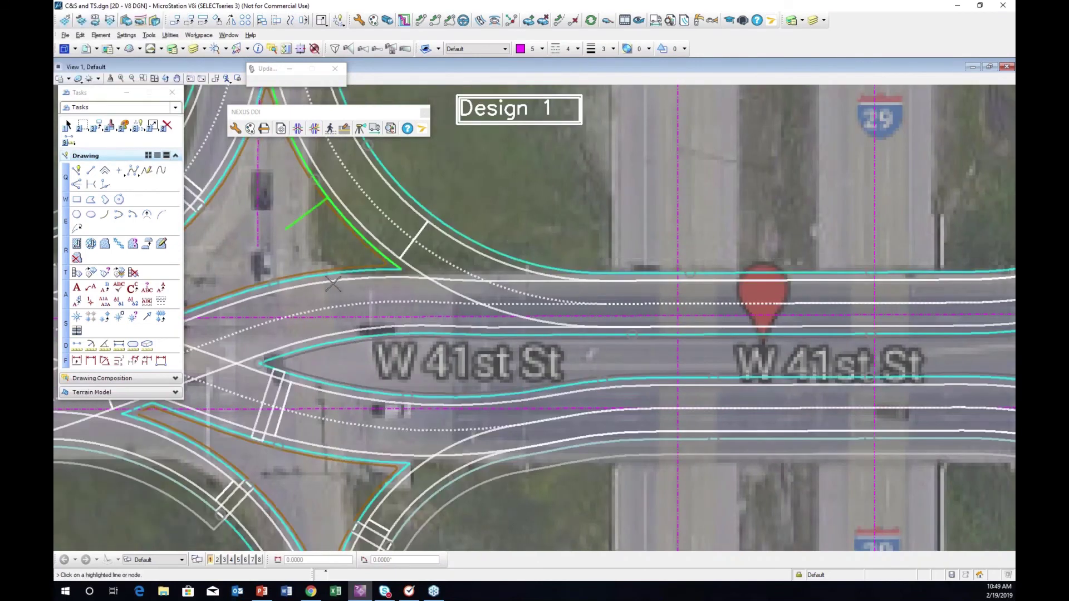
# Unlock and delete the sidewalk along the south edge of W 41st St and the crosswalk on the west crossover's southeast ramp
pyautogui.click(559, 460)
pyautogui.click(116, 58)
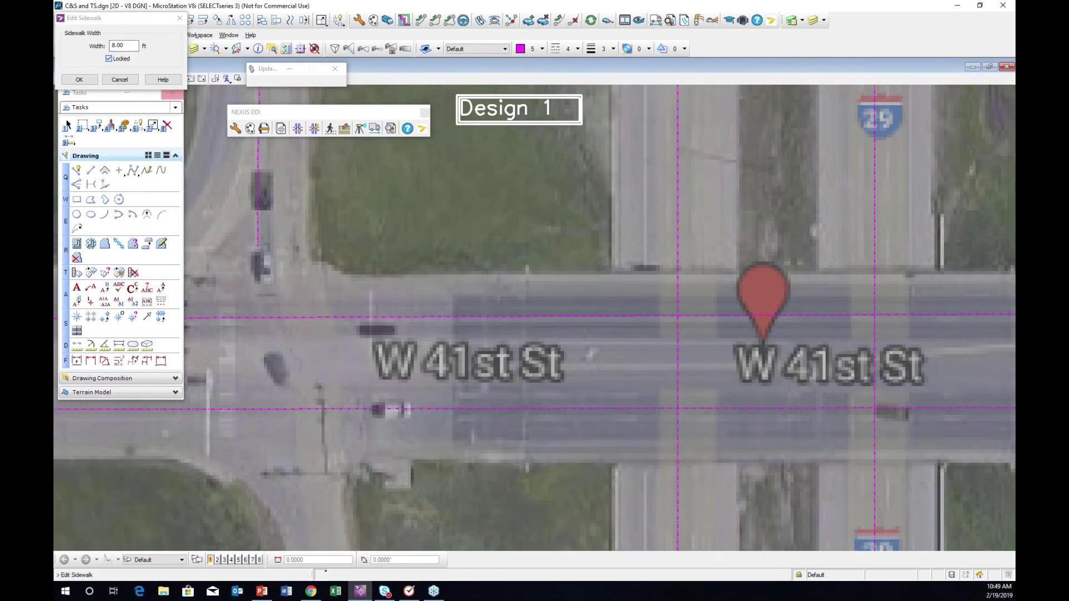
pyautogui.click(800, 439)
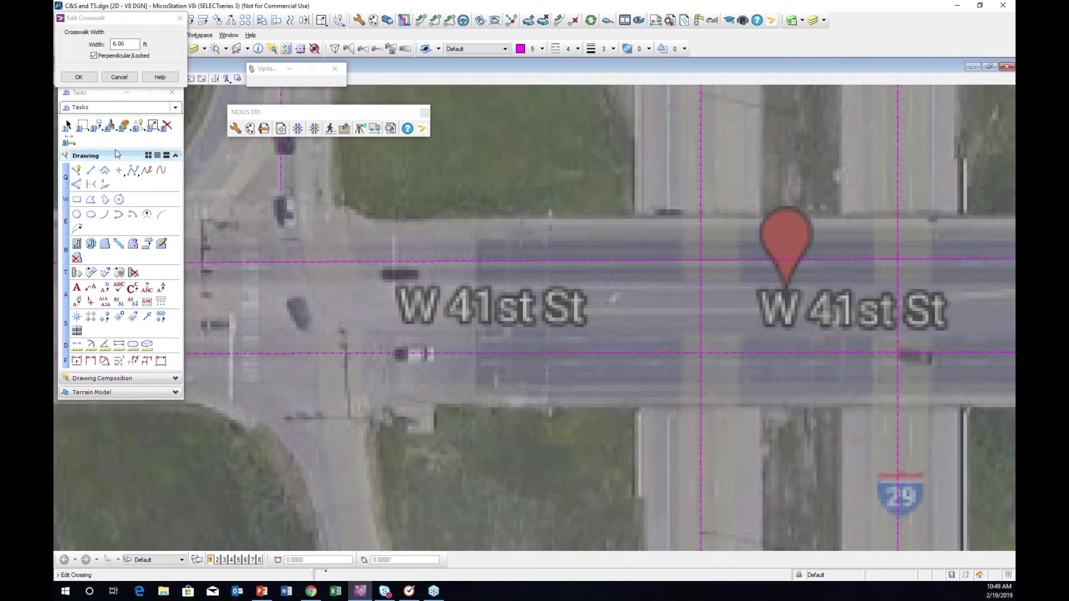
pyautogui.click(93, 55)
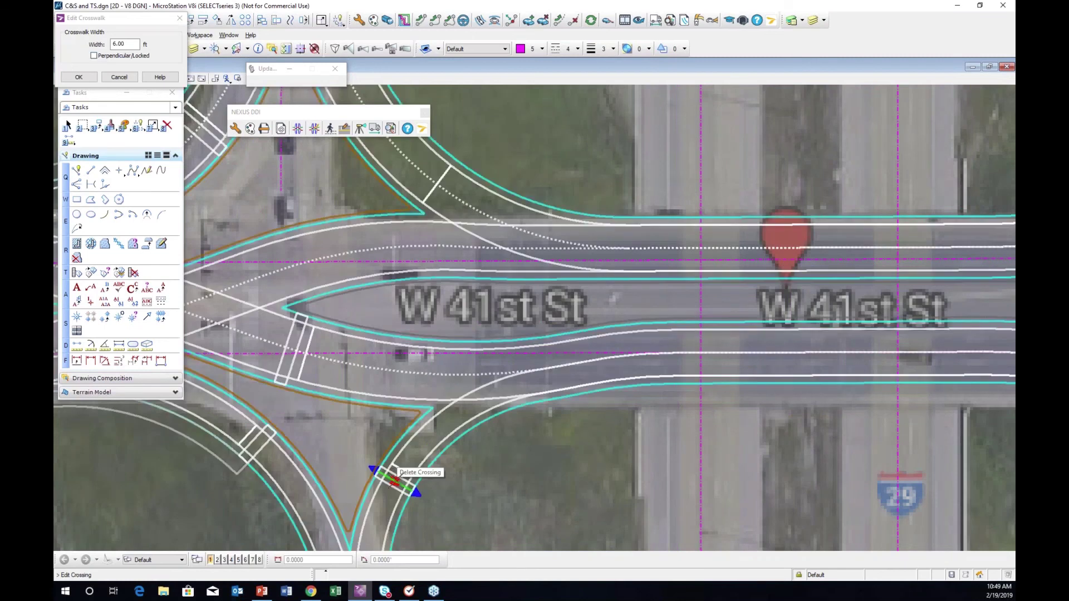
pyautogui.click(393, 479)
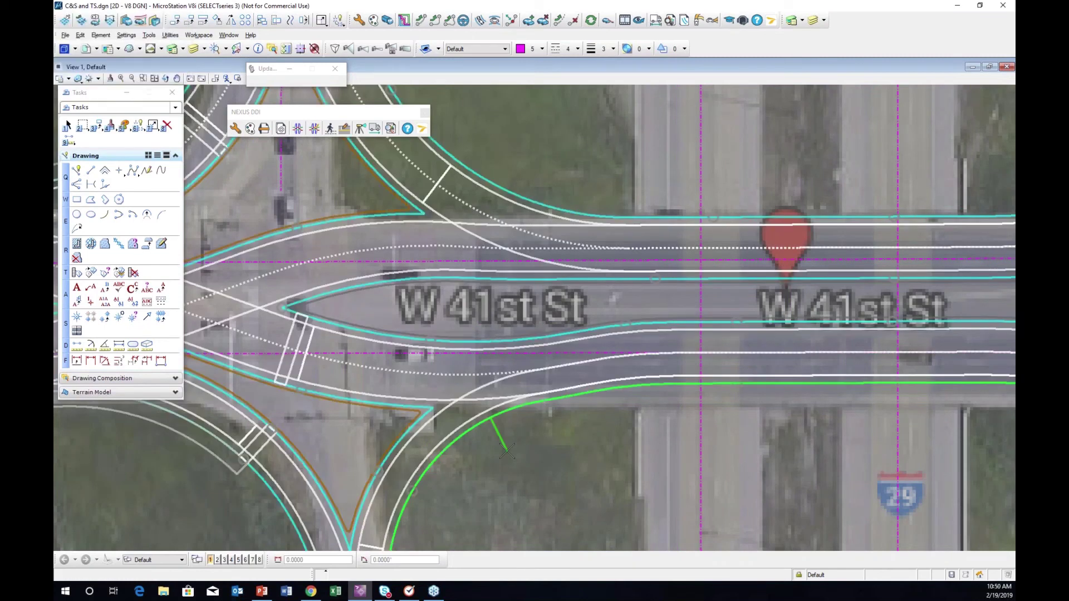
# Evaluate sight lines for Design 1 and add one for the crosswalk northwest of the west crossover
pyautogui.scroll(-2, 549, 320)
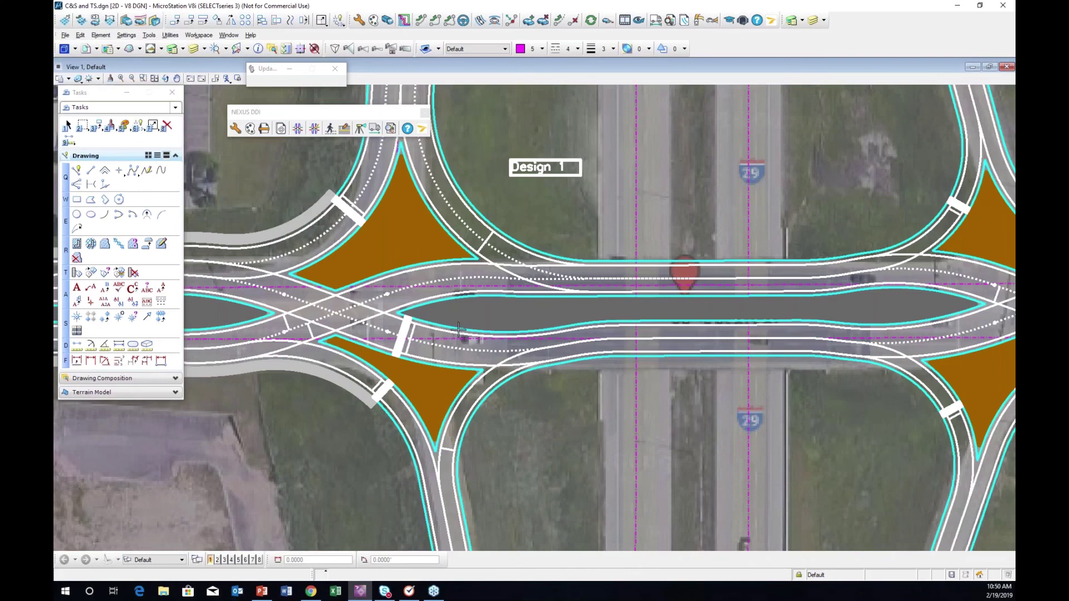
pyautogui.moveTo(749, 358); pyautogui.dragTo(712, 374, button='middle')
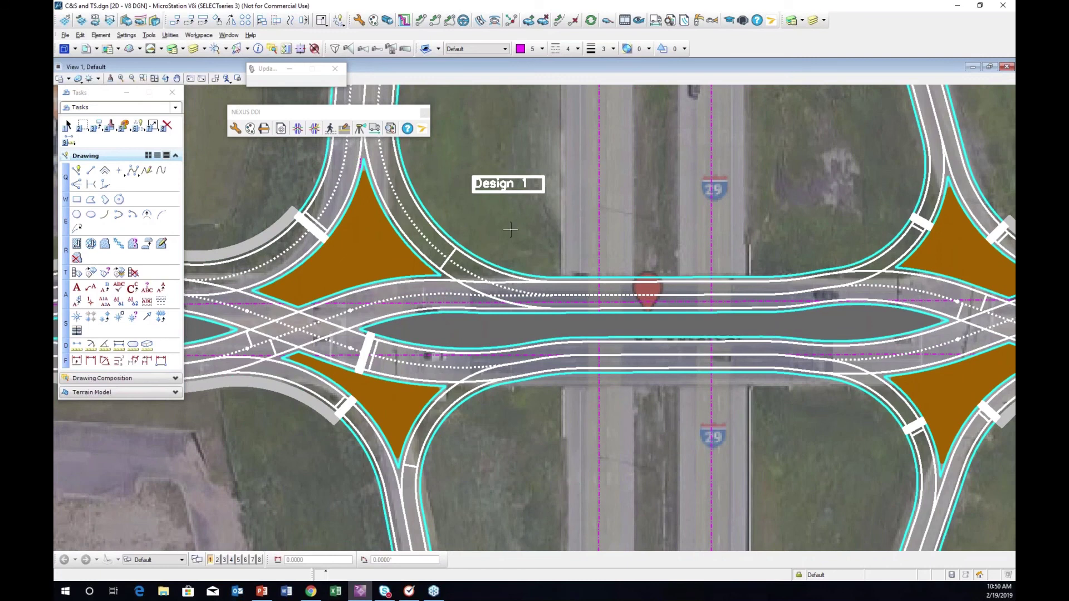
pyautogui.click(361, 130)
pyautogui.click(389, 223)
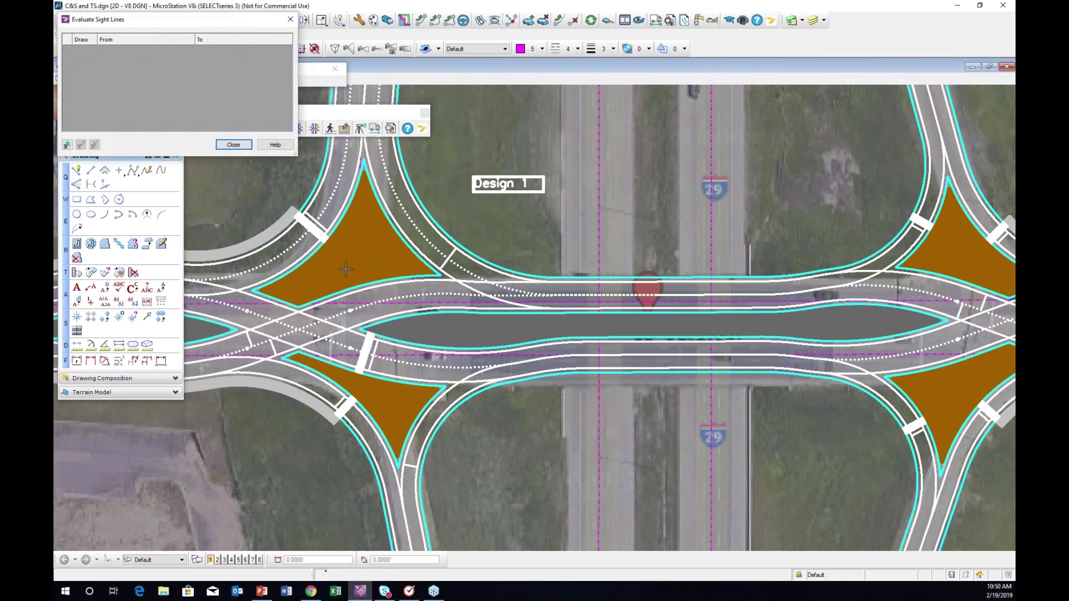
pyautogui.click(67, 145)
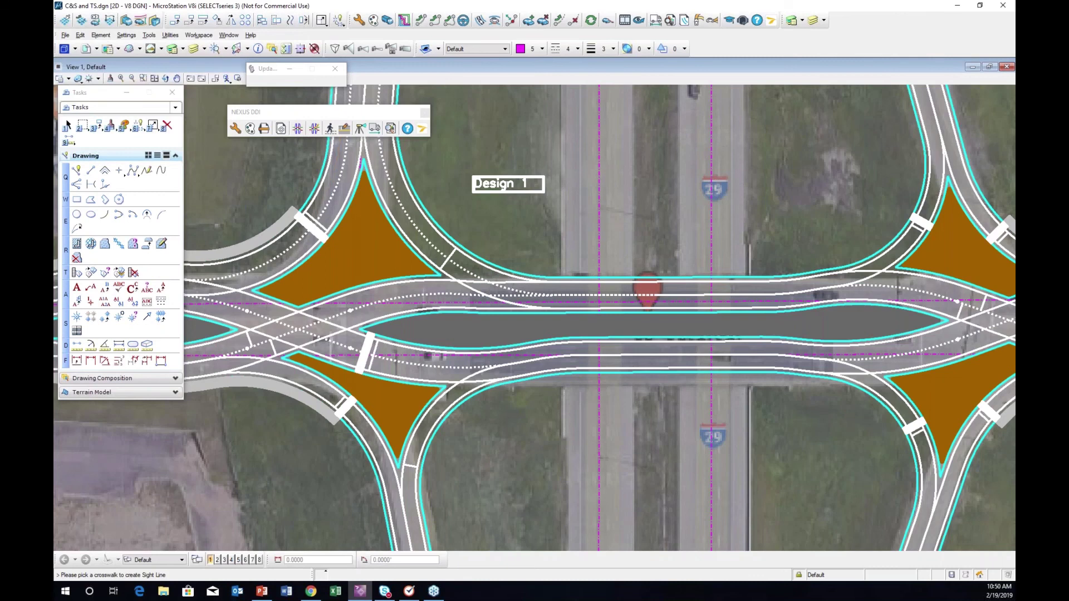
pyautogui.click(312, 226)
pyautogui.moveTo(362, 233); pyautogui.dragTo(383, 348, button='middle')
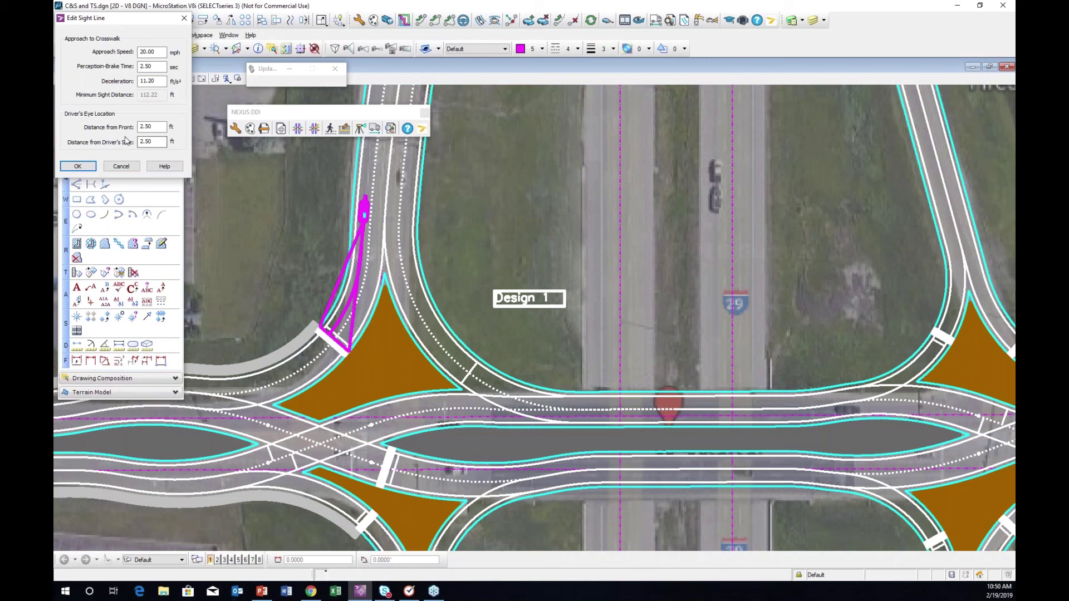
# Try an approach speed of 30 mph for the northwest crosswalk's sight line
pyautogui.click(161, 53)
pyautogui.write('30')
pyautogui.press('Tab')
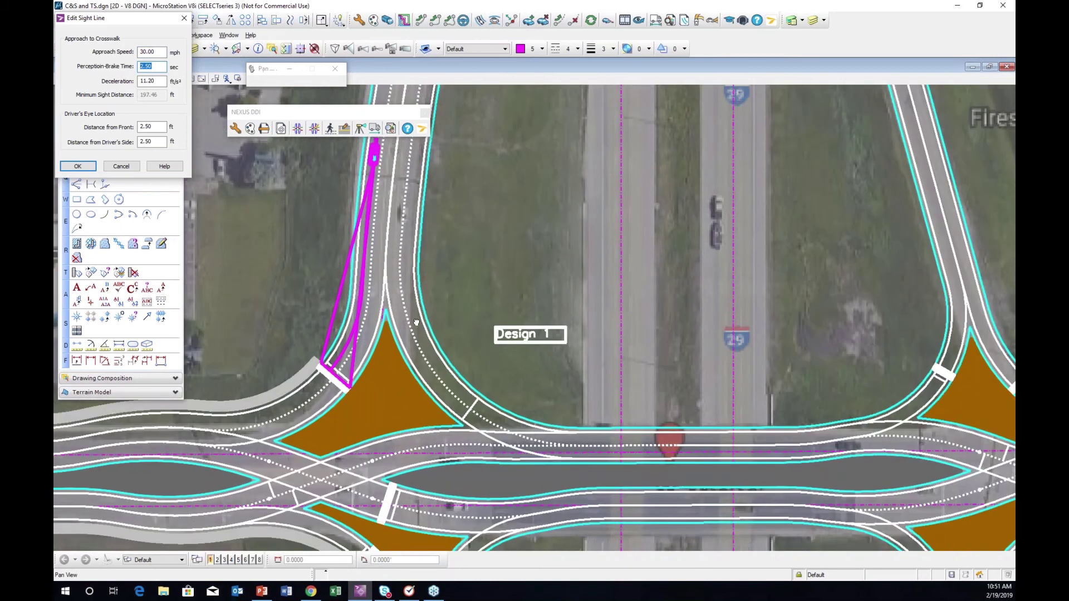
# Set the northwest crosswalk sight line's approach speed to 20 mph and accept the sight line
pyautogui.doubleClick(149, 52)
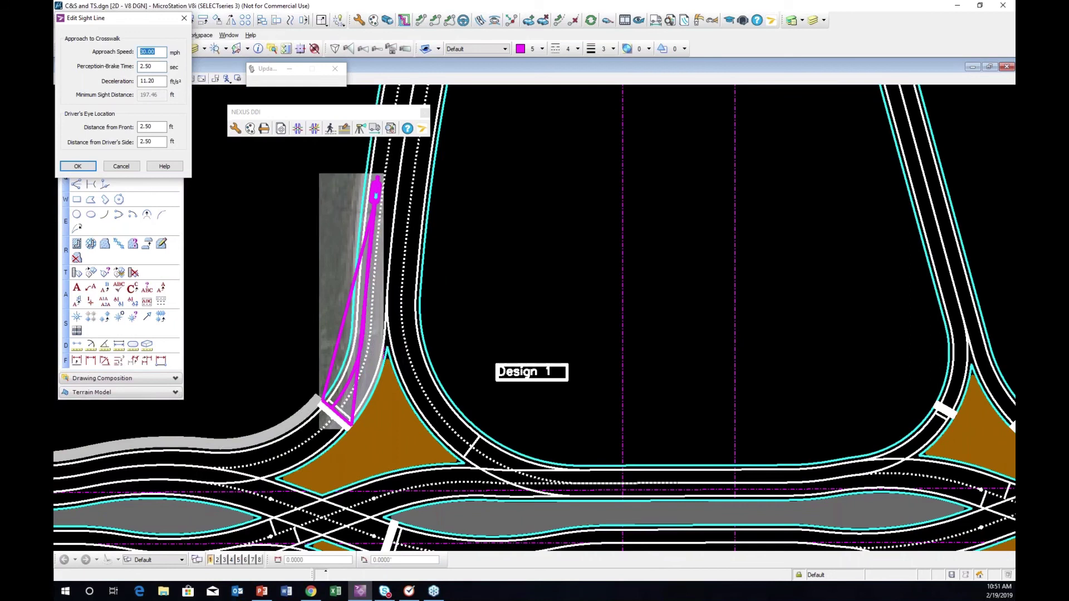
pyautogui.write('20')
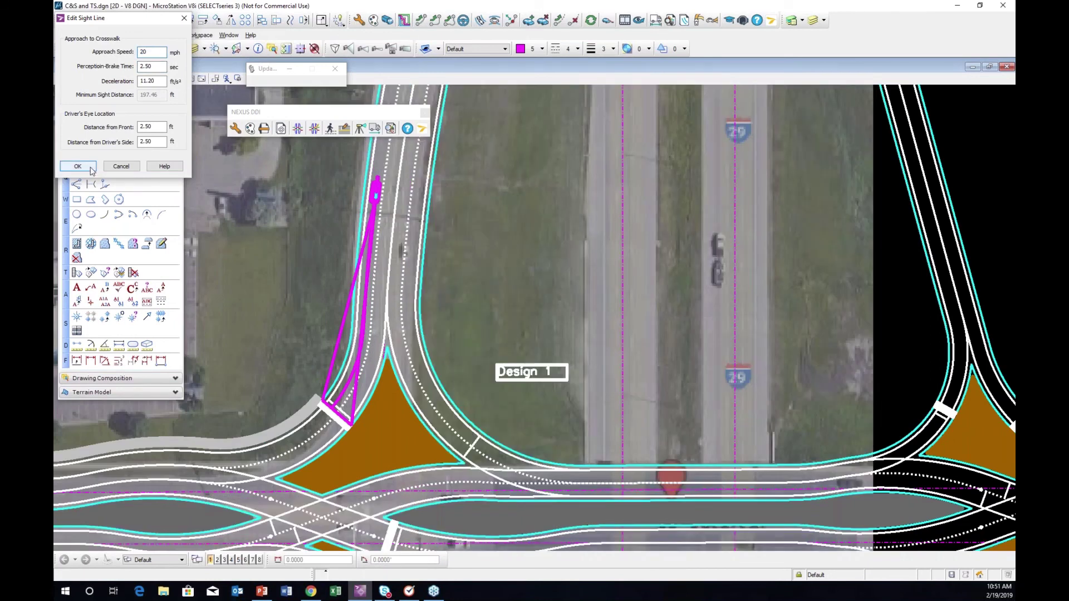
pyautogui.click(90, 168)
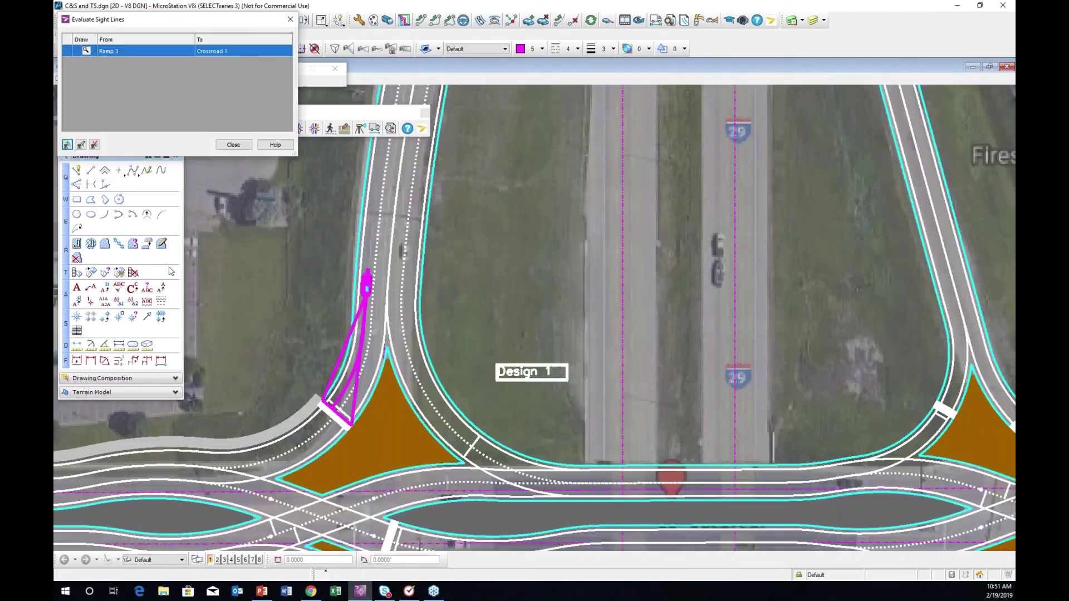
# Add a second sight line for the crosswalk southwest of the west crossover, accepting its default parameters
pyautogui.click(66, 146)
pyautogui.moveTo(570, 449); pyautogui.dragTo(579, 227, button='middle')
pyautogui.click(544, 418)
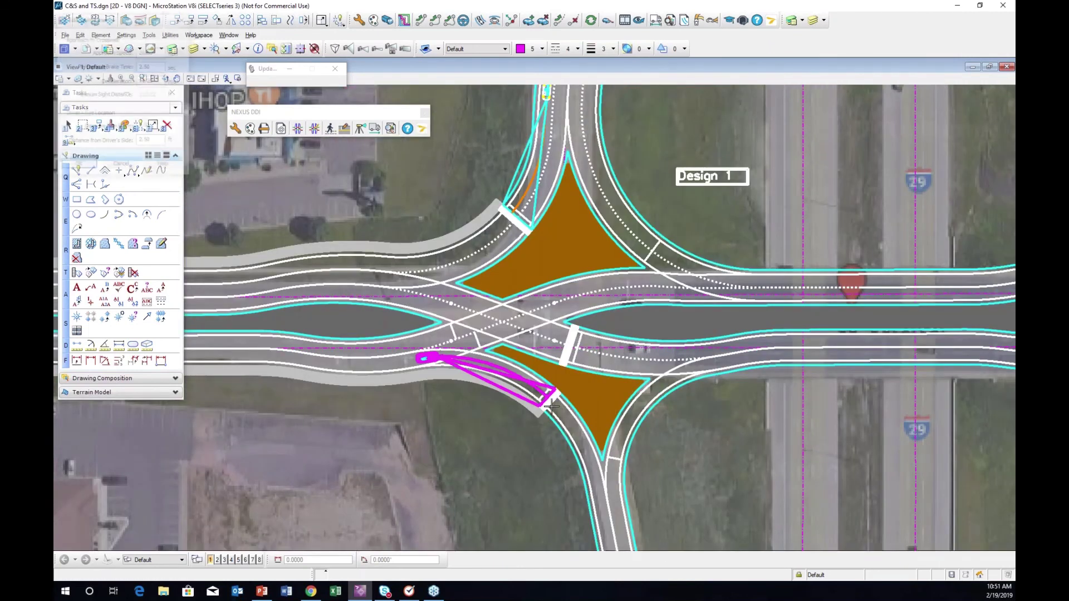
pyautogui.click(89, 167)
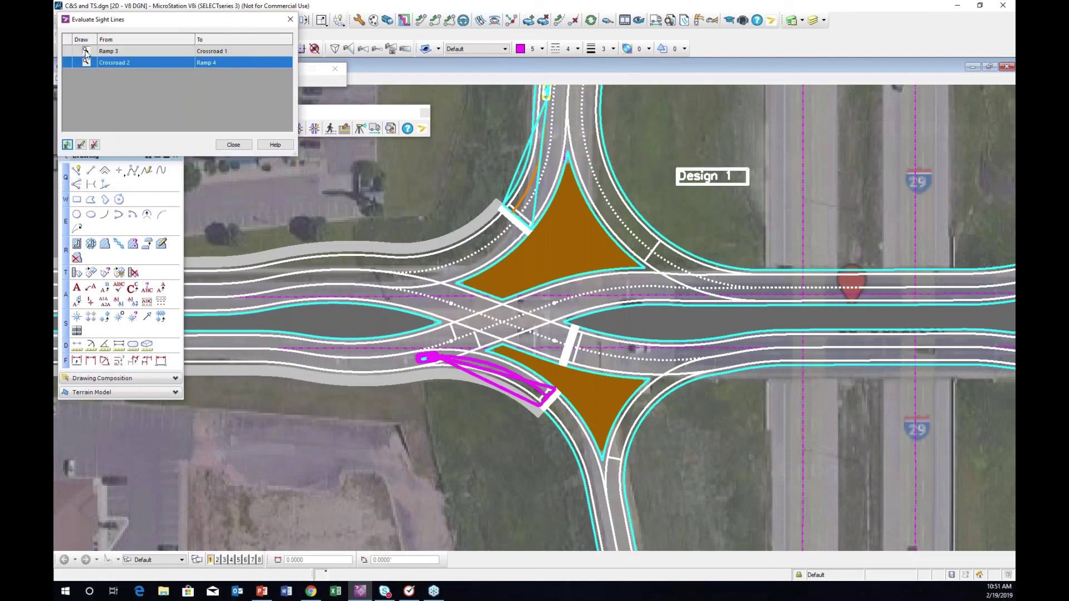
# Hide the drawings of both crosswalk sight lines and close the sight line evaluation
pyautogui.click(86, 52)
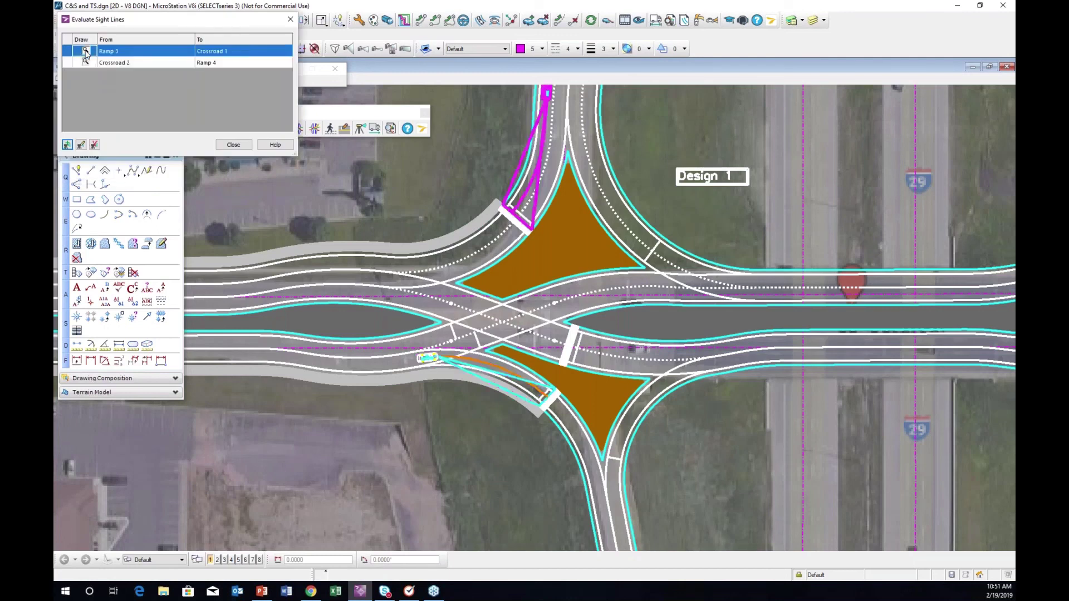
pyautogui.click(87, 63)
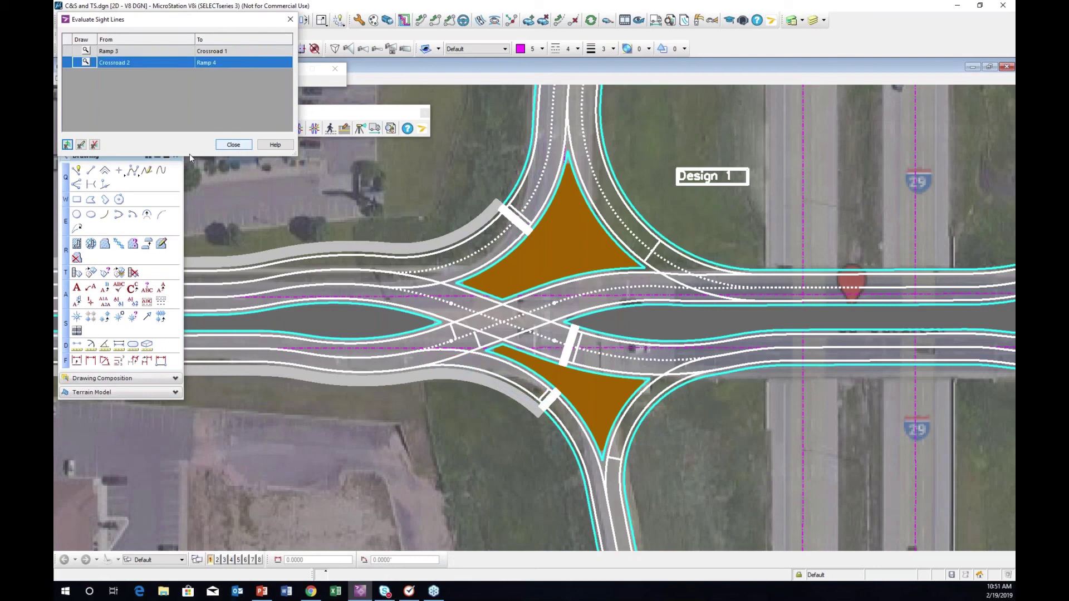
pyautogui.click(232, 144)
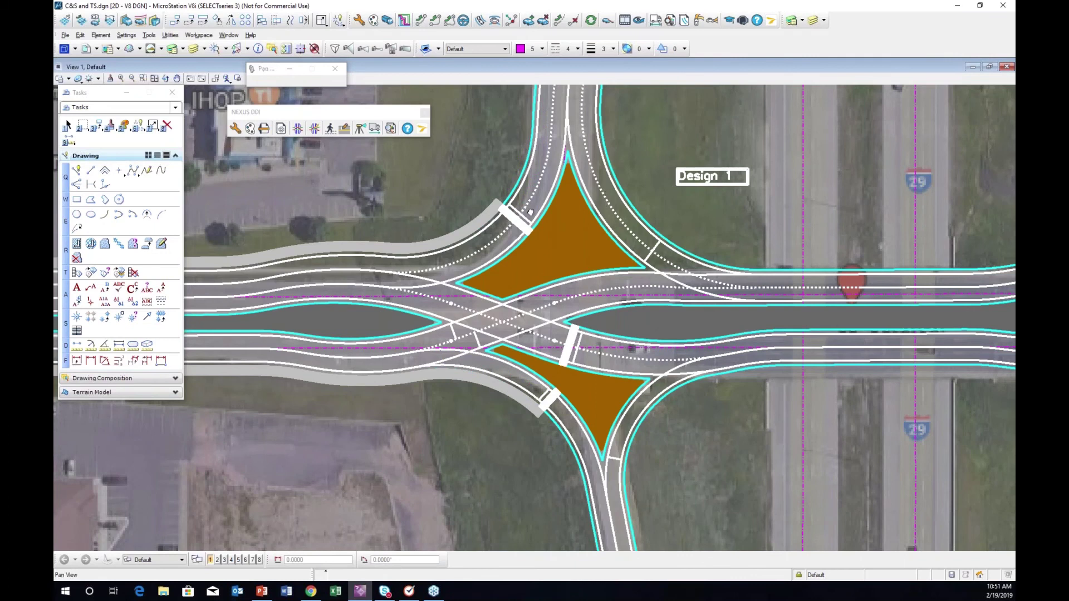
# Open the vehicle movement evaluation for Design 1
pyautogui.moveTo(607, 199); pyautogui.dragTo(368, 217, button='middle')
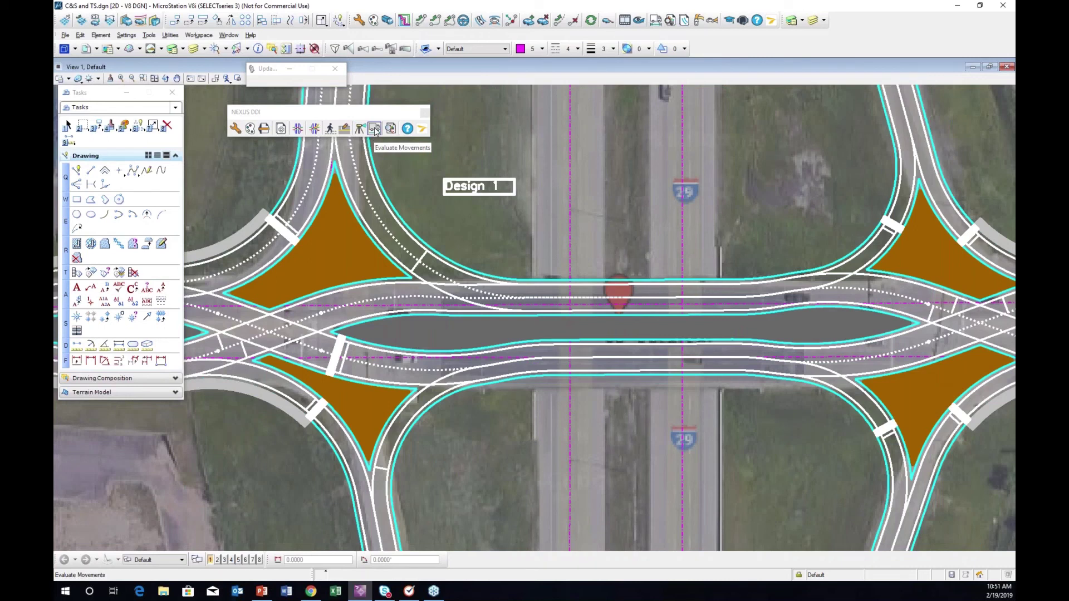
pyautogui.click(375, 130)
pyautogui.click(363, 225)
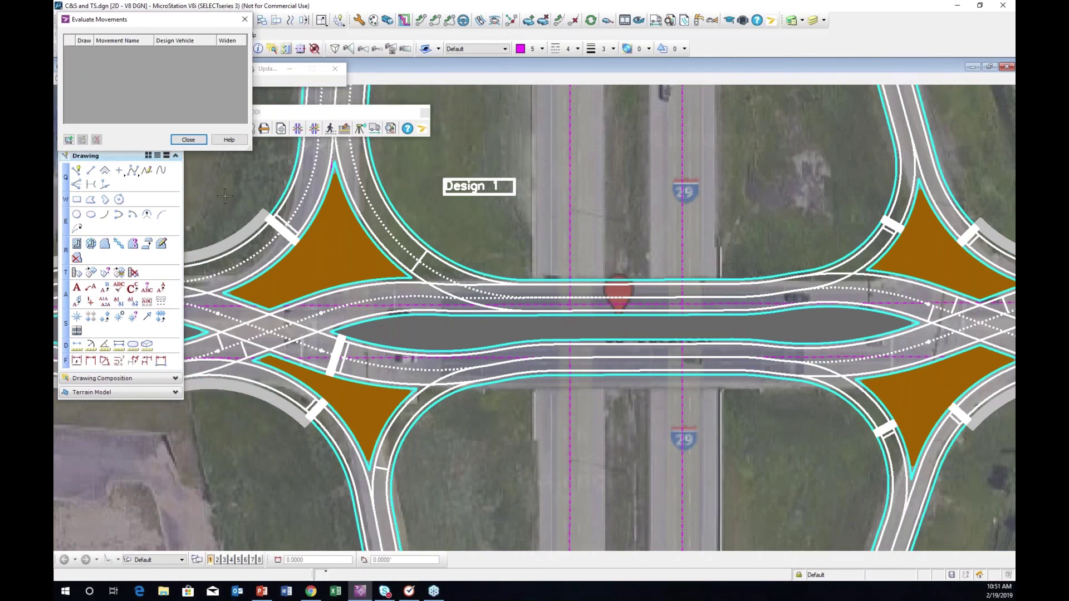
pyautogui.click(69, 139)
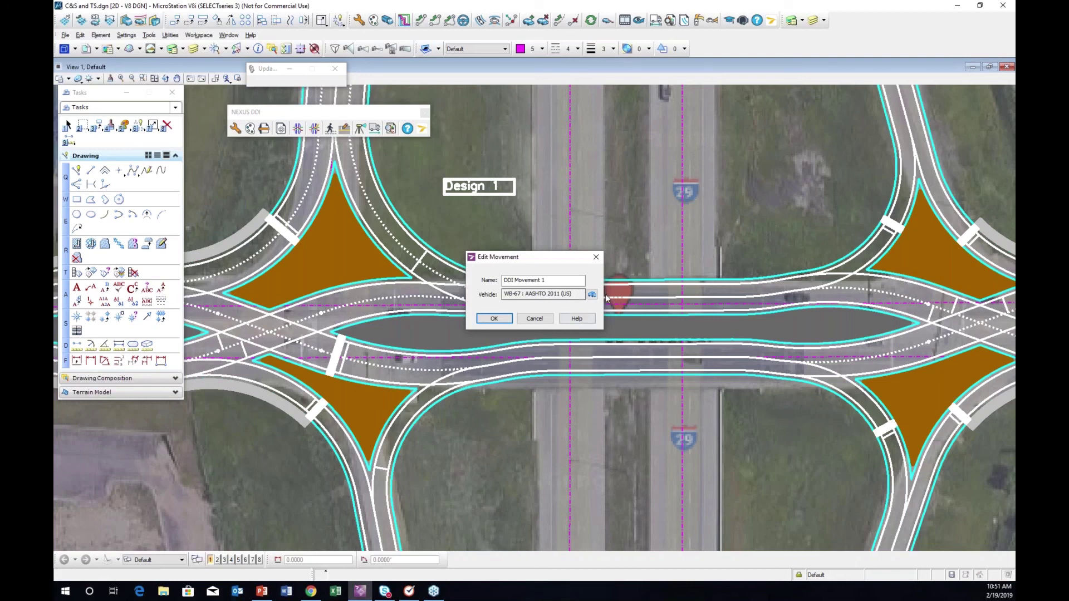
pyautogui.click(593, 295)
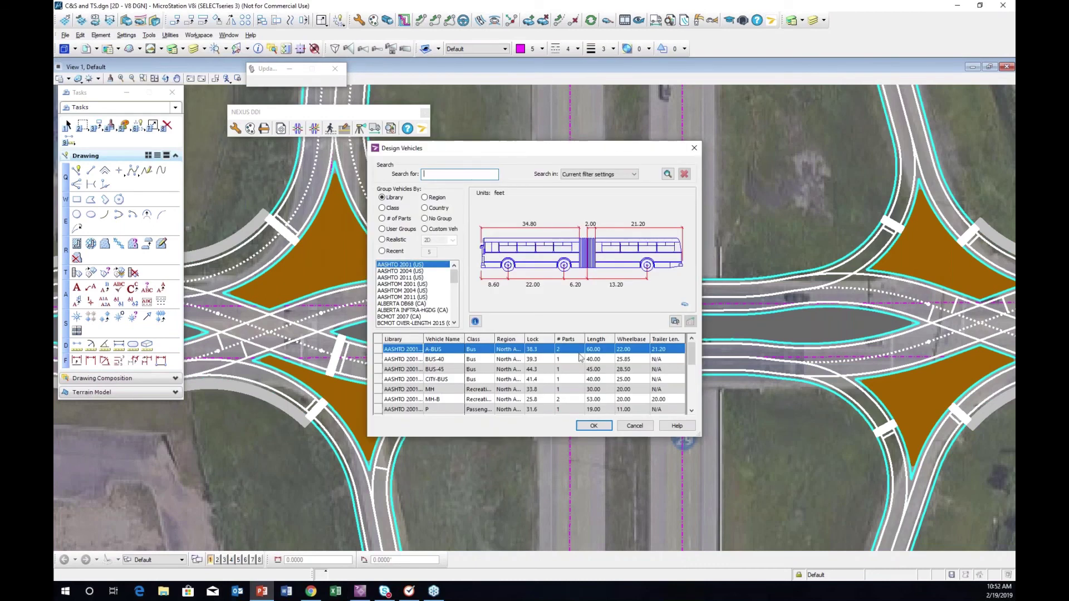
pyautogui.click(593, 426)
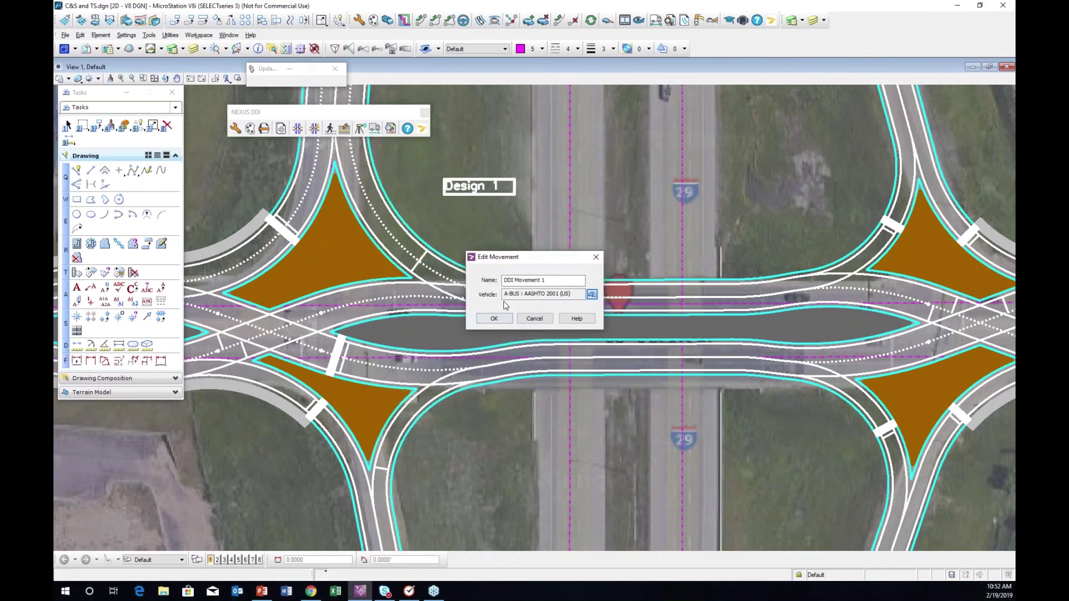
pyautogui.click(592, 296)
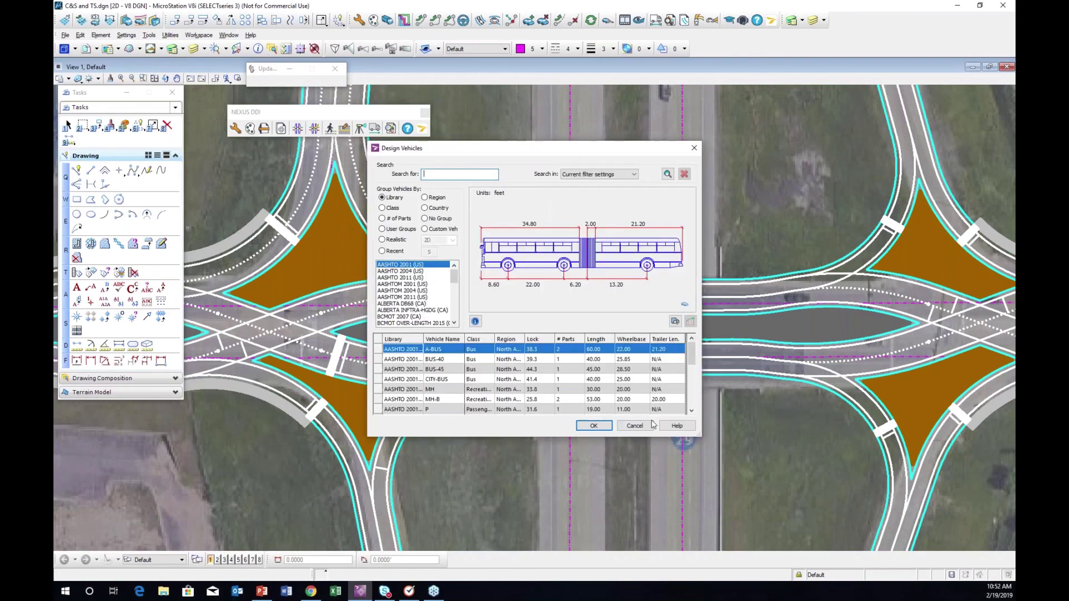
pyautogui.click(638, 426)
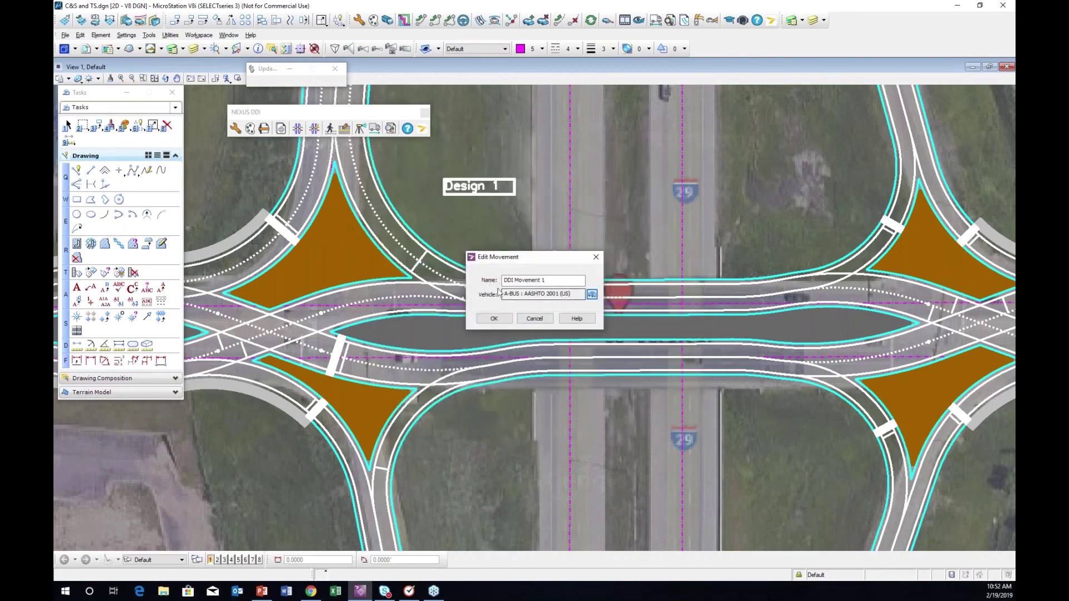
pyautogui.click(534, 319)
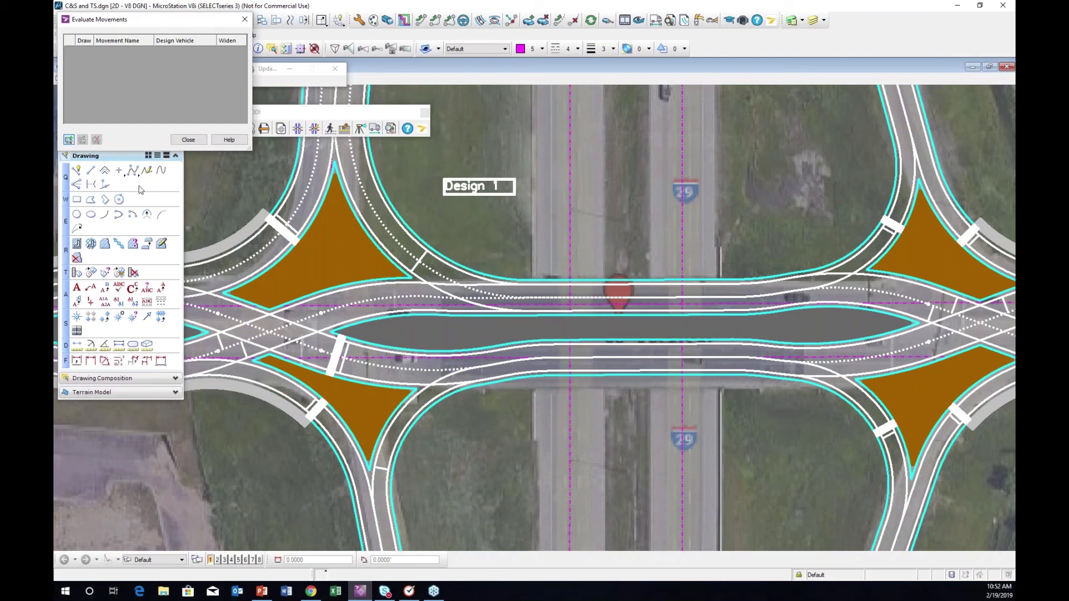
# Add a WB-67 (AASHTO 2011) movement along W 41st St from the east approach to the west approach
pyautogui.click(484, 275)
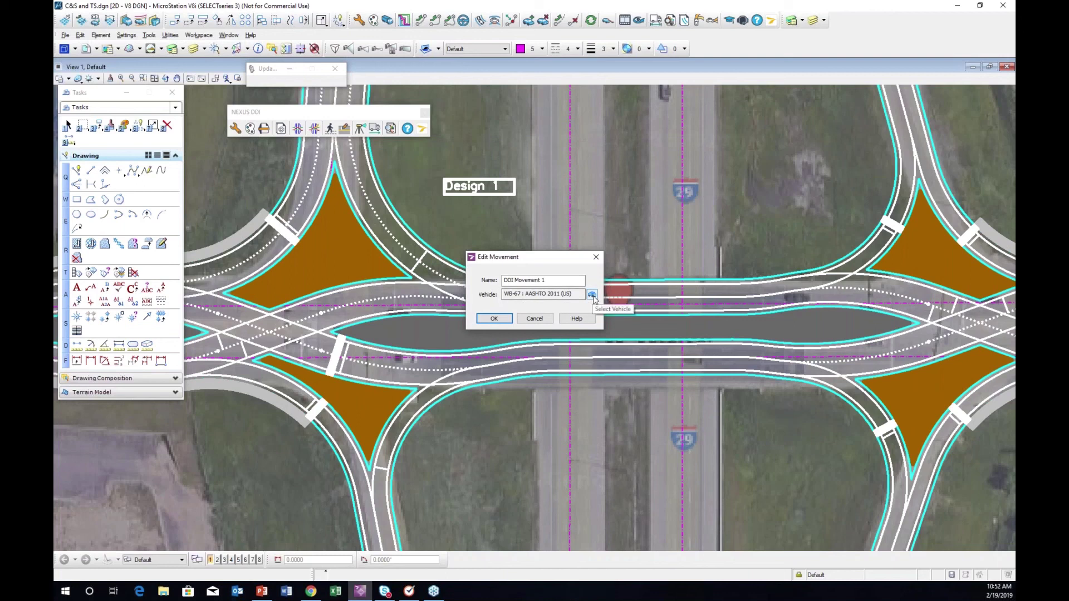
pyautogui.click(493, 319)
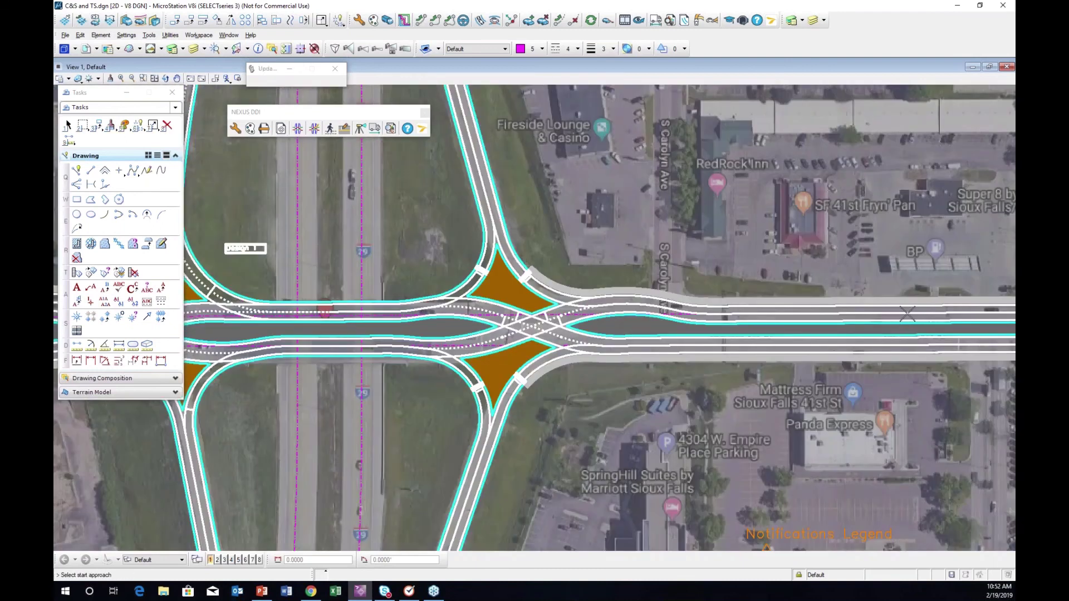
pyautogui.middleClick(918, 313)
pyautogui.moveTo(918, 312); pyautogui.dragTo(847, 332, button='middle')
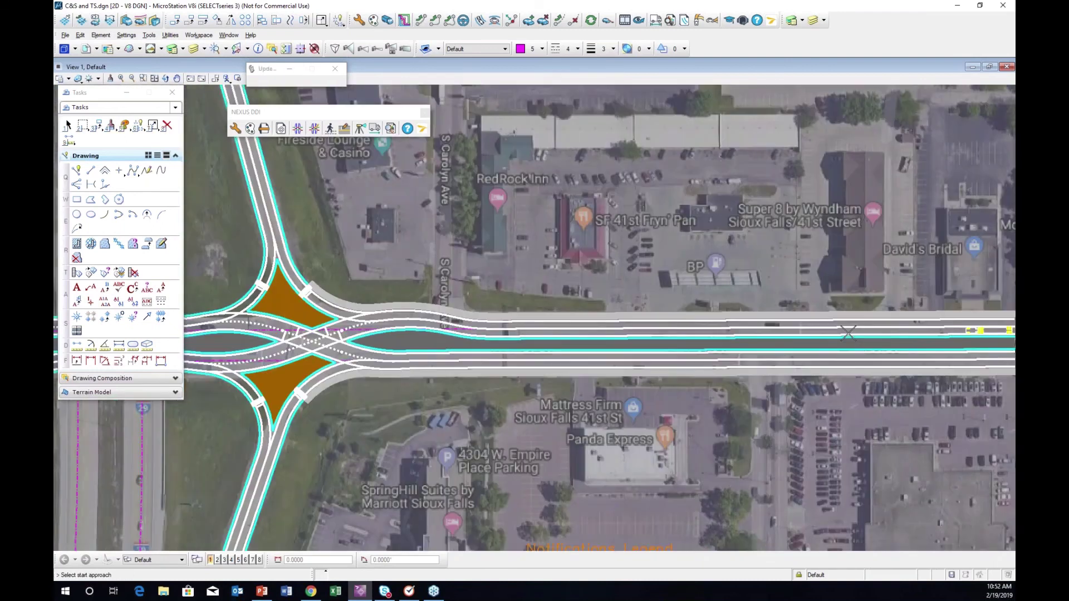
pyautogui.click(847, 332)
pyautogui.moveTo(487, 334); pyautogui.dragTo(395, 334, button='middle')
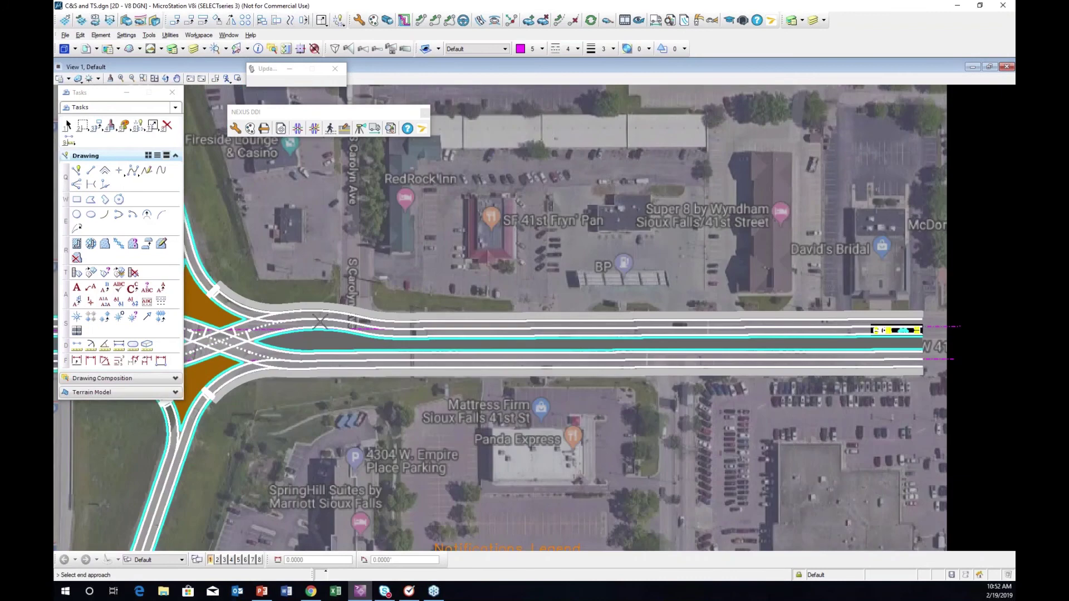
pyautogui.moveTo(279, 309); pyautogui.dragTo(510, 355, button='middle')
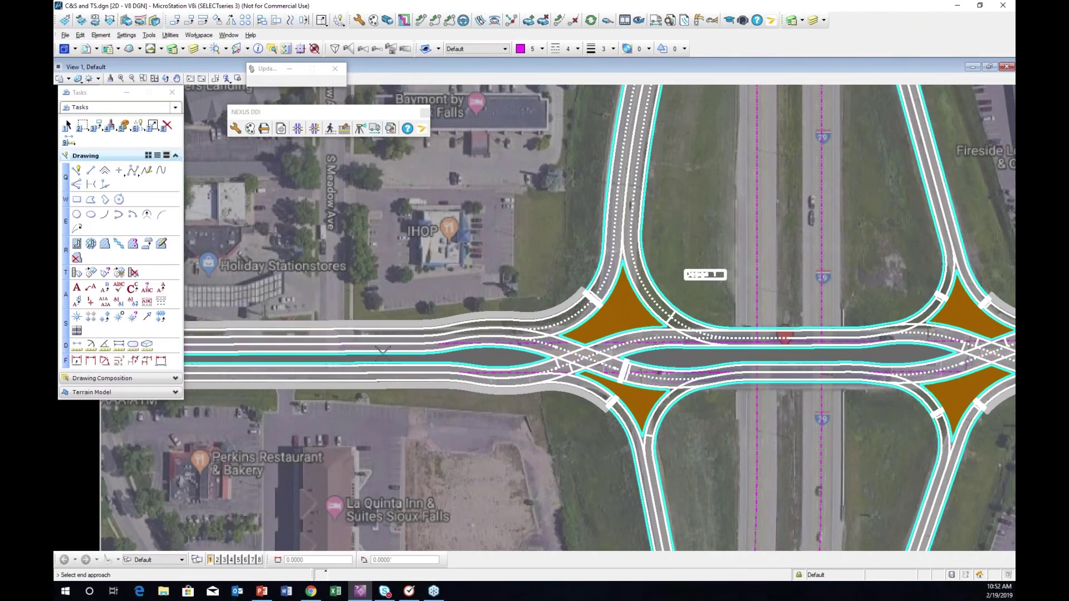
pyautogui.click(383, 351)
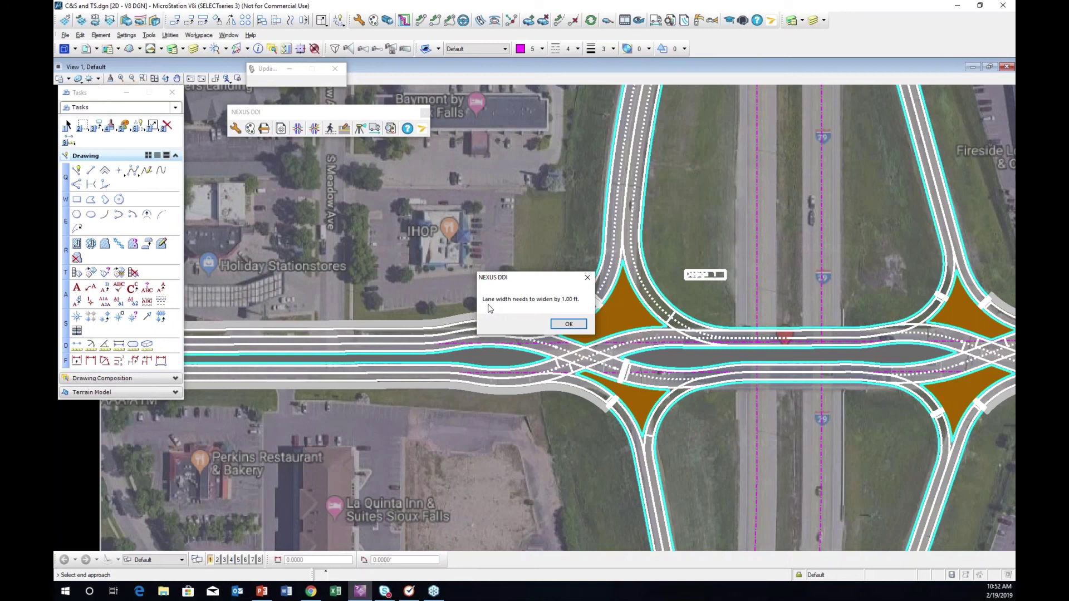
pyautogui.click(569, 324)
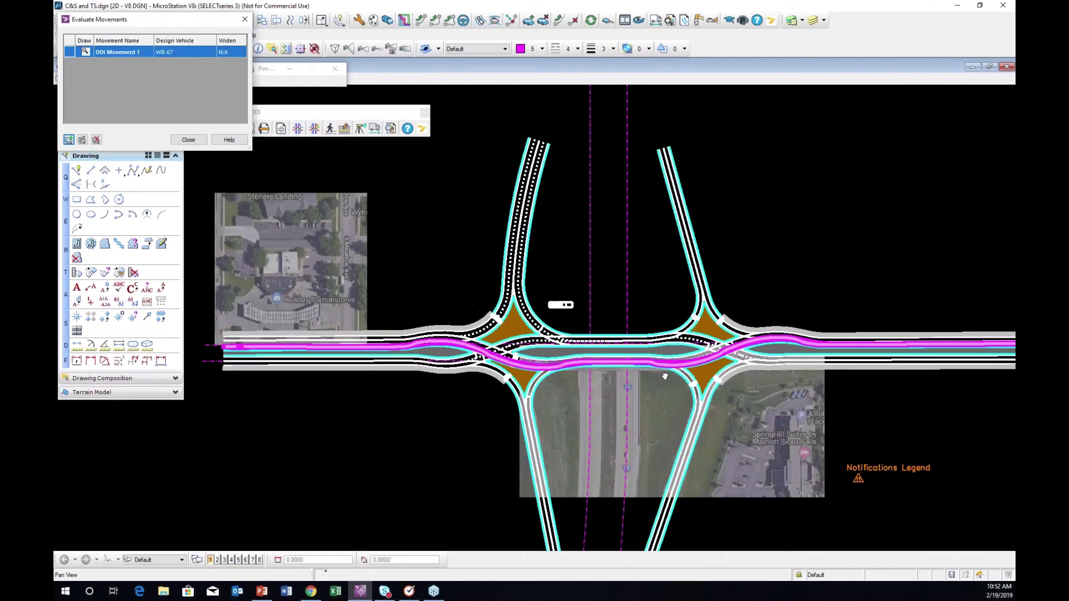
# Examine the WB-67 swept path against the lane edges through both crossovers and across the bridge
pyautogui.scroll(5, 664, 376)
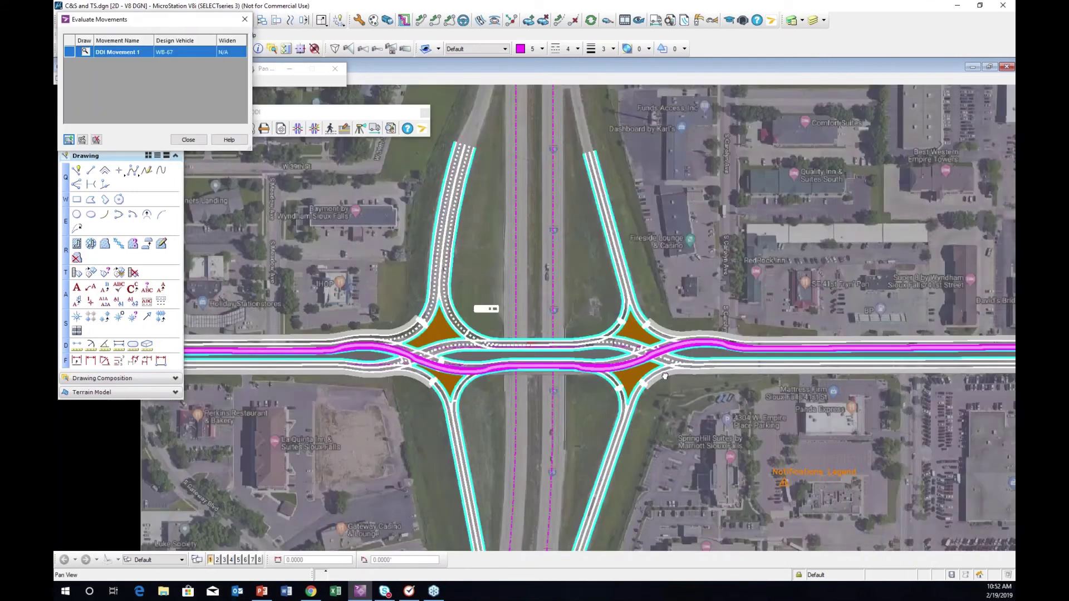
pyautogui.scroll(4, 499, 340)
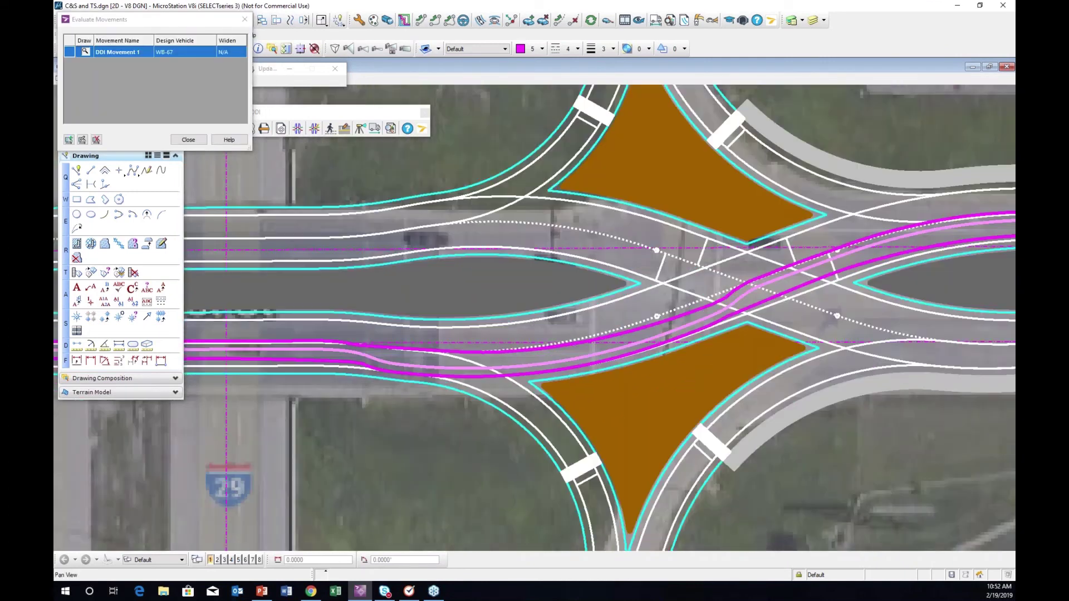
pyautogui.scroll(5, 605, 335)
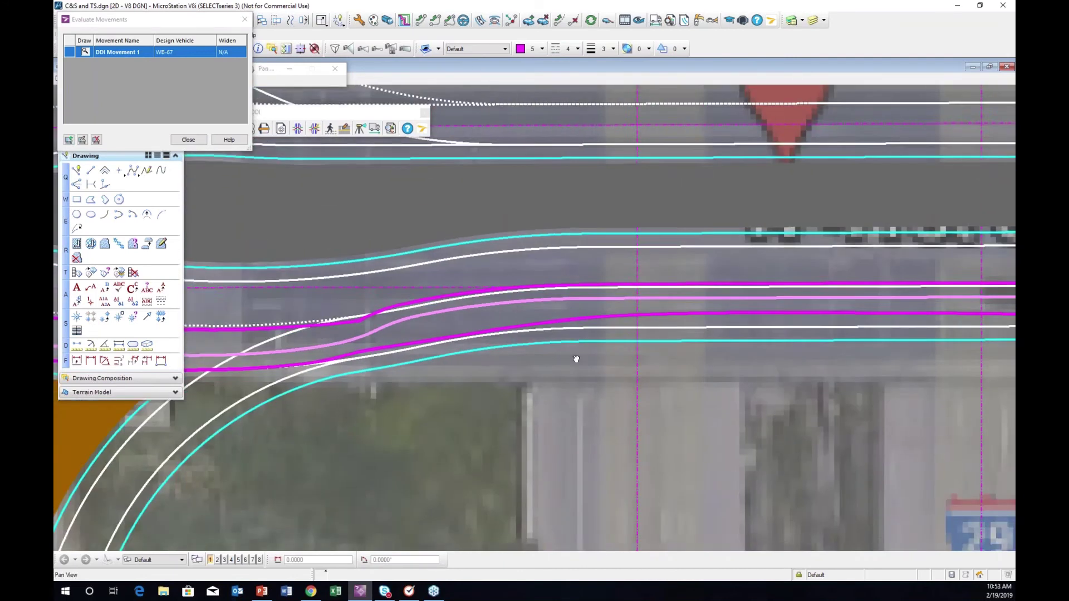
pyautogui.moveTo(576, 359)
pyautogui.mouseDown(button='middle')
pyautogui.moveTo(520, 355)
pyautogui.moveTo(450, 309)
pyautogui.mouseUp(button='middle')
pyautogui.scroll(-2, 484, 329)
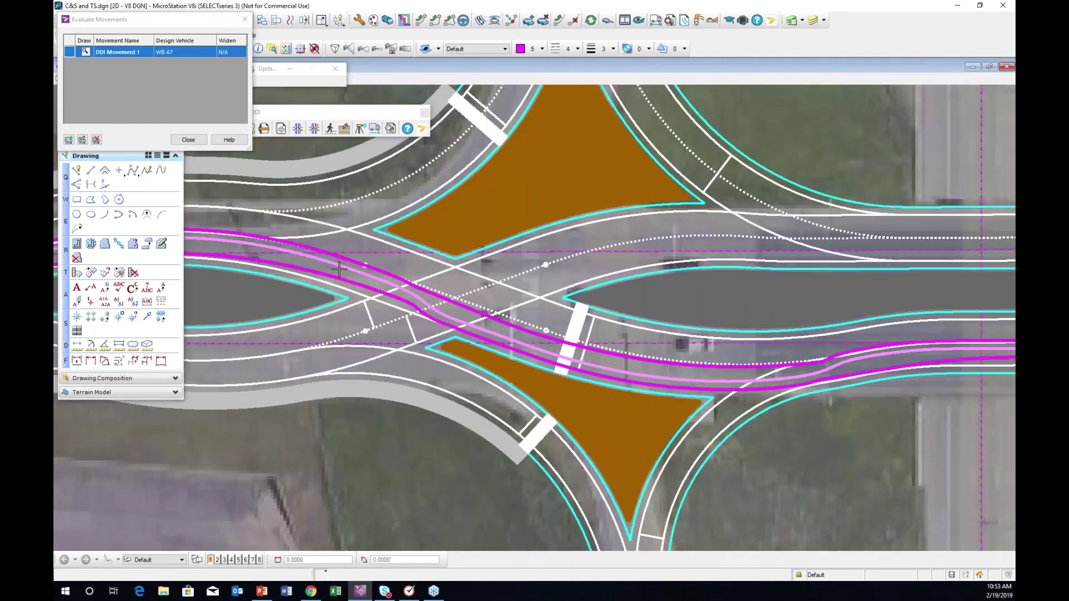
pyautogui.moveTo(335, 267); pyautogui.dragTo(437, 278, button='middle')
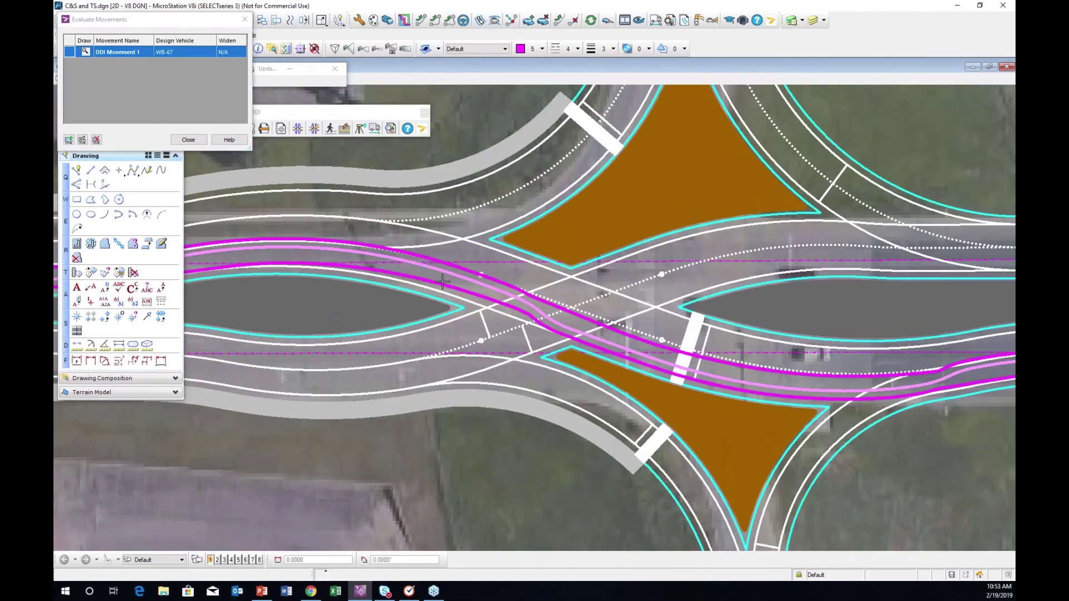
pyautogui.click(84, 52)
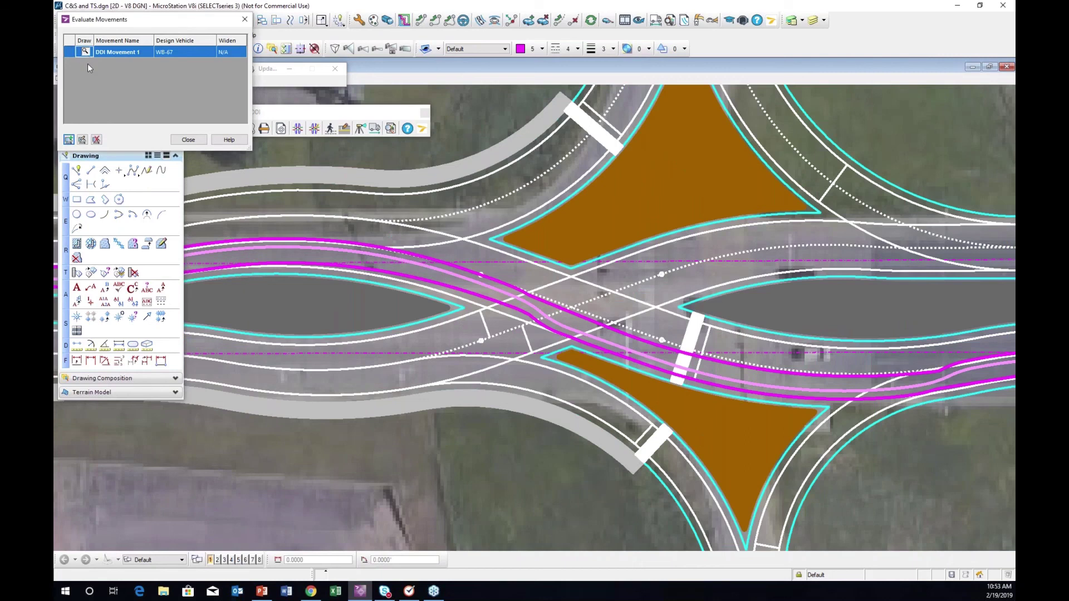
# Close the movement evaluation and open Design 1 for editing with its movements and widening updated
pyautogui.click(188, 140)
pyautogui.click(315, 129)
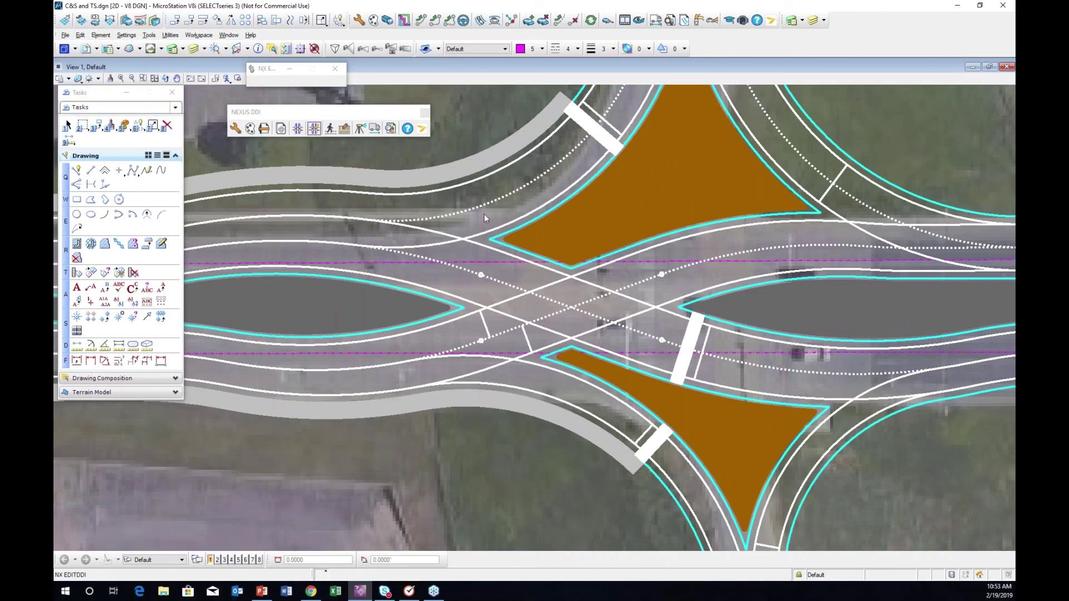
pyautogui.click(531, 222)
pyautogui.click(568, 344)
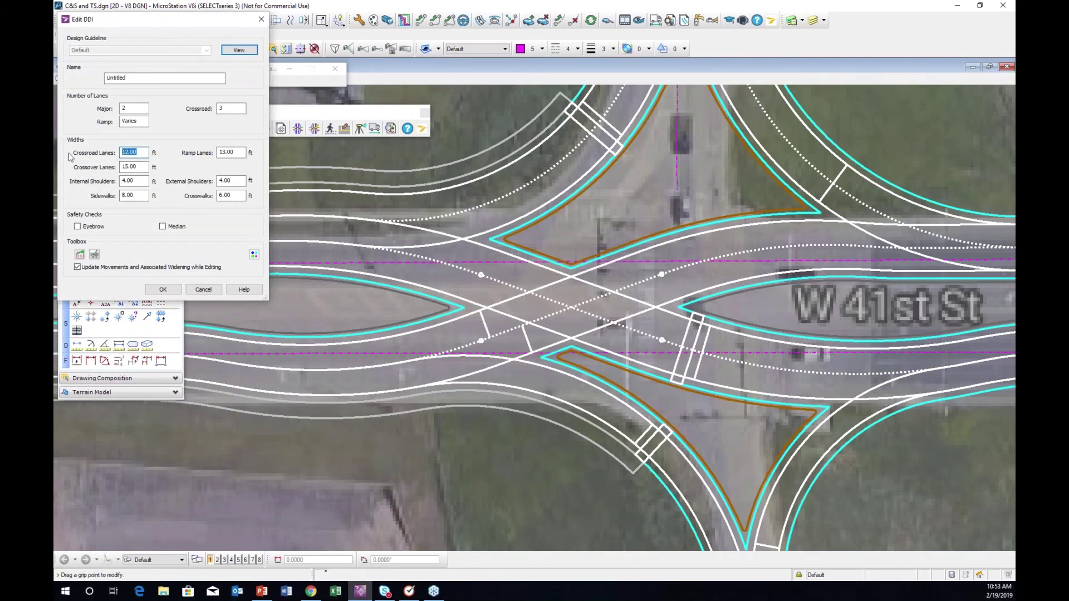
# Set Design 1's crossroad lane width to 13 ft and crossover lane width to 16 ft, and apply the edit
pyautogui.write('13')
pyautogui.press('Tab')
pyautogui.write('1')
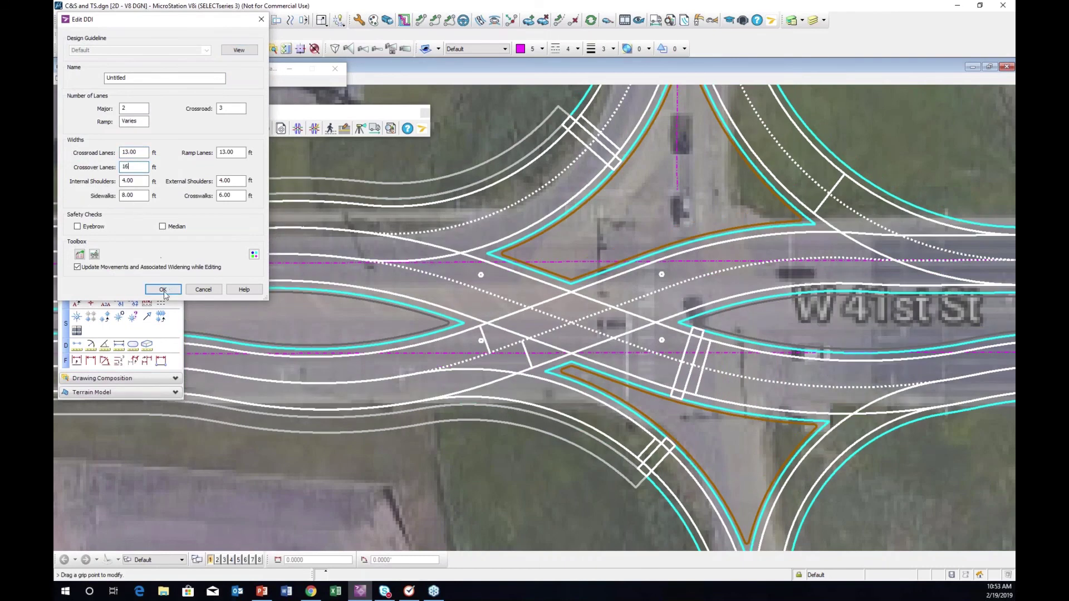
pyautogui.press('Tab')
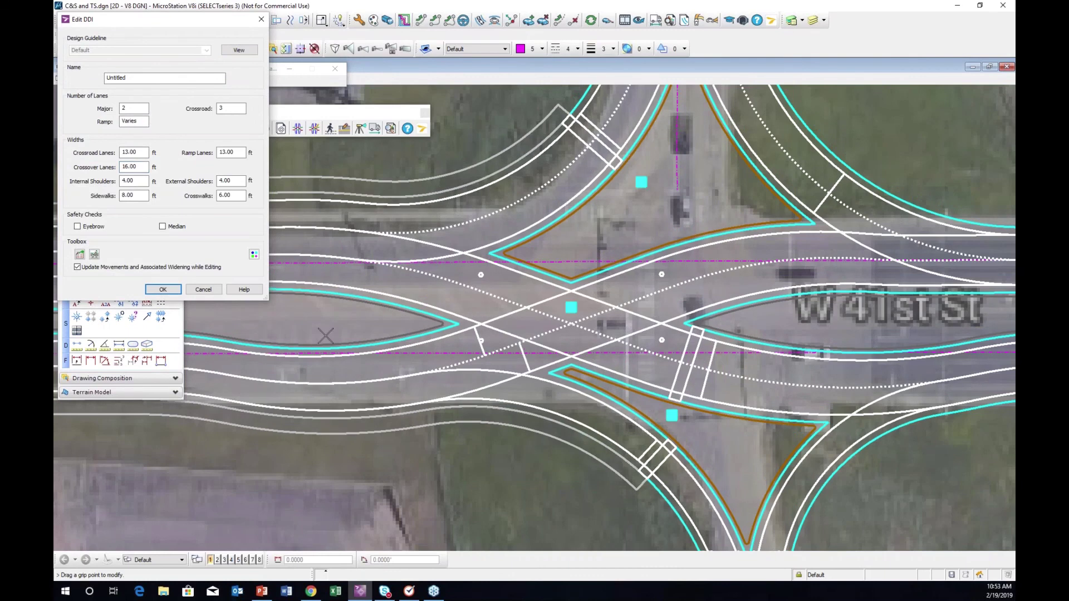
pyautogui.click(162, 290)
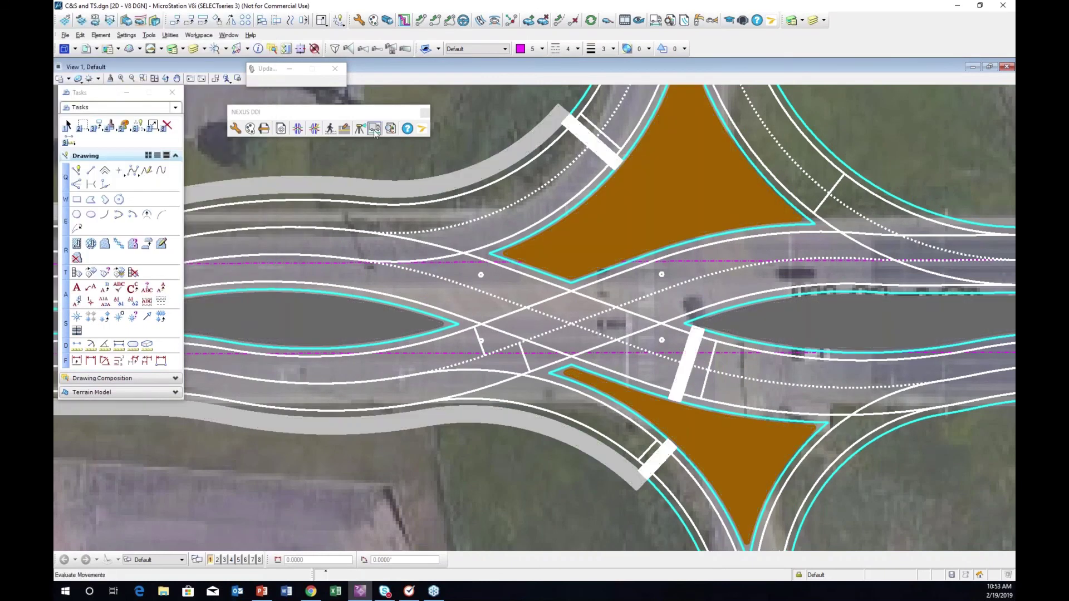
# Redraw the WB-67 through movement on Design 1 and check its swept path through both crossovers
pyautogui.click(392, 397)
pyautogui.click(85, 52)
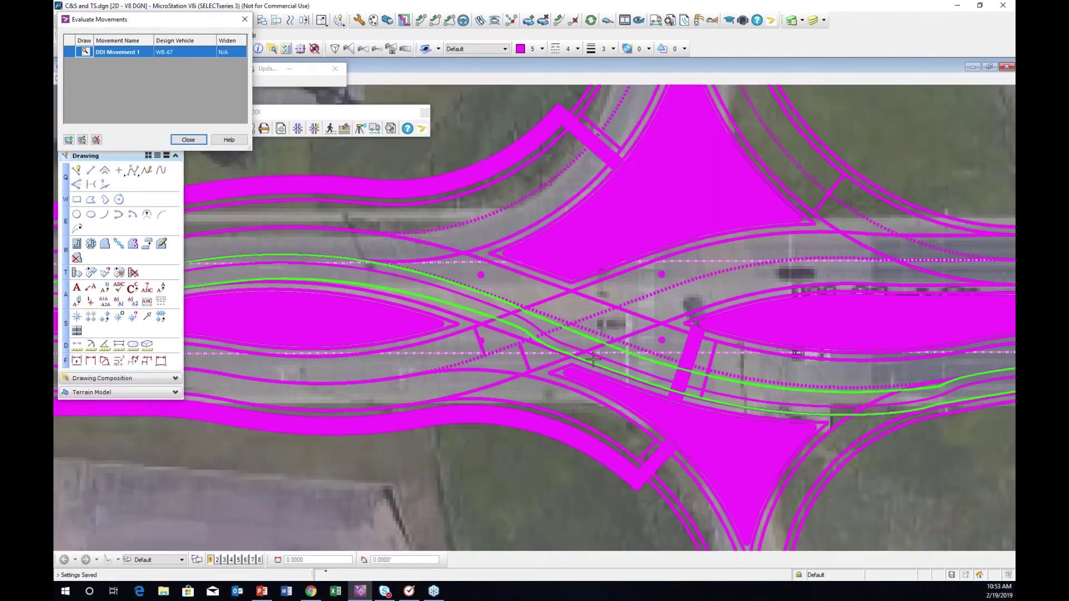
pyautogui.moveTo(532, 342)
pyautogui.mouseDown(button='middle')
pyautogui.moveTo(511, 337)
pyautogui.moveTo(513, 359)
pyautogui.moveTo(639, 351)
pyautogui.moveTo(745, 322)
pyautogui.moveTo(568, 316)
pyautogui.moveTo(679, 323)
pyautogui.moveTo(540, 340)
pyautogui.moveTo(594, 329)
pyautogui.mouseUp(button='middle')
pyautogui.scroll(-2, 594, 329)
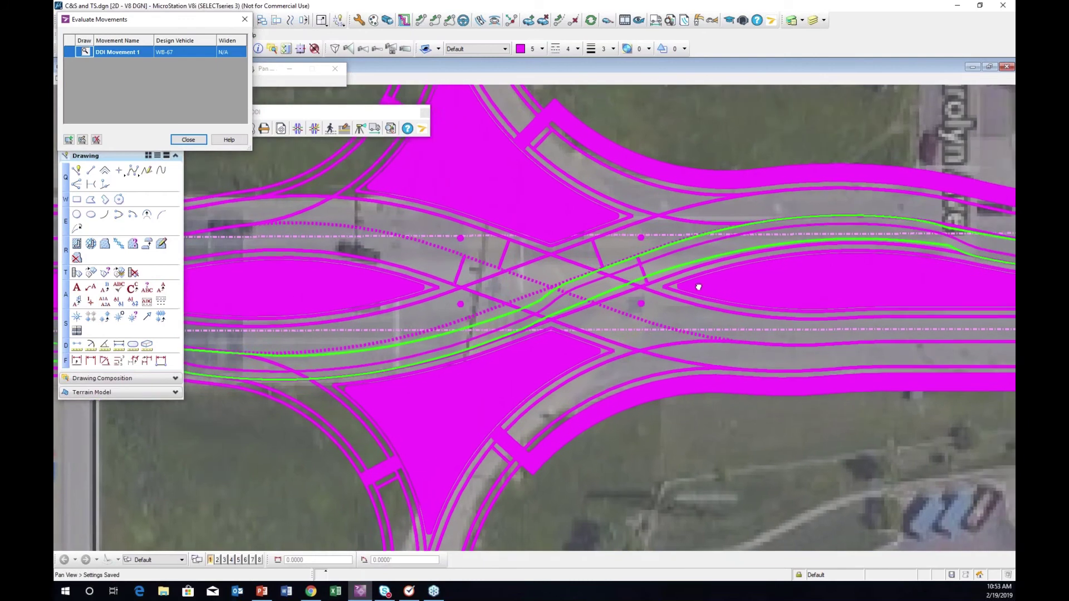
pyautogui.scroll(2, 594, 329)
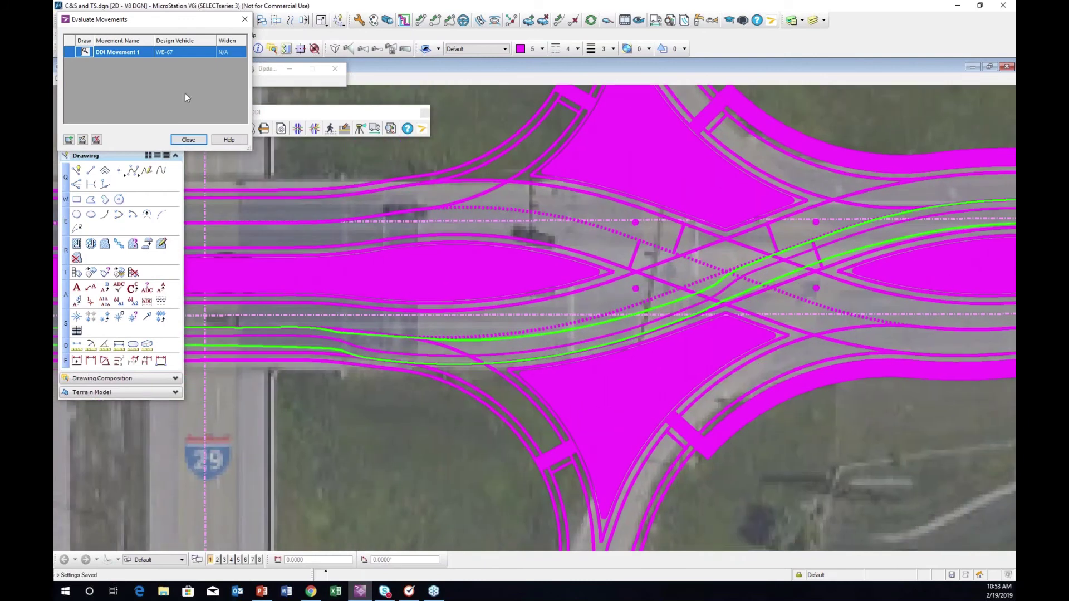
# Hide the through movement and add a WB-67 movement linking the bridge's north roadway with the northeast ramp
pyautogui.click(85, 51)
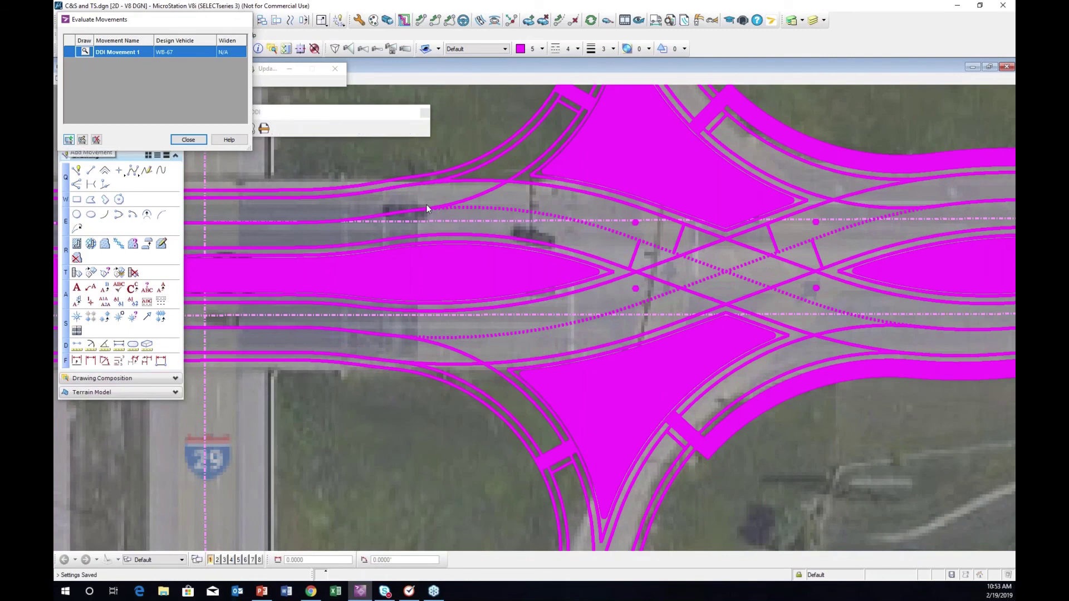
pyautogui.press('Return')
pyautogui.scroll(-3, 412, 222)
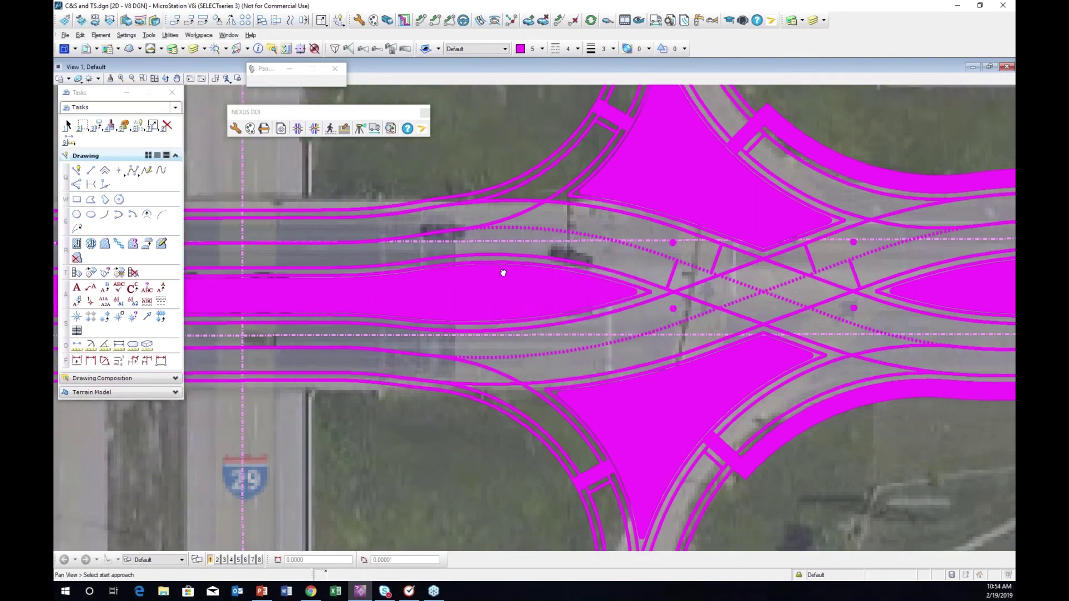
pyautogui.click(384, 293)
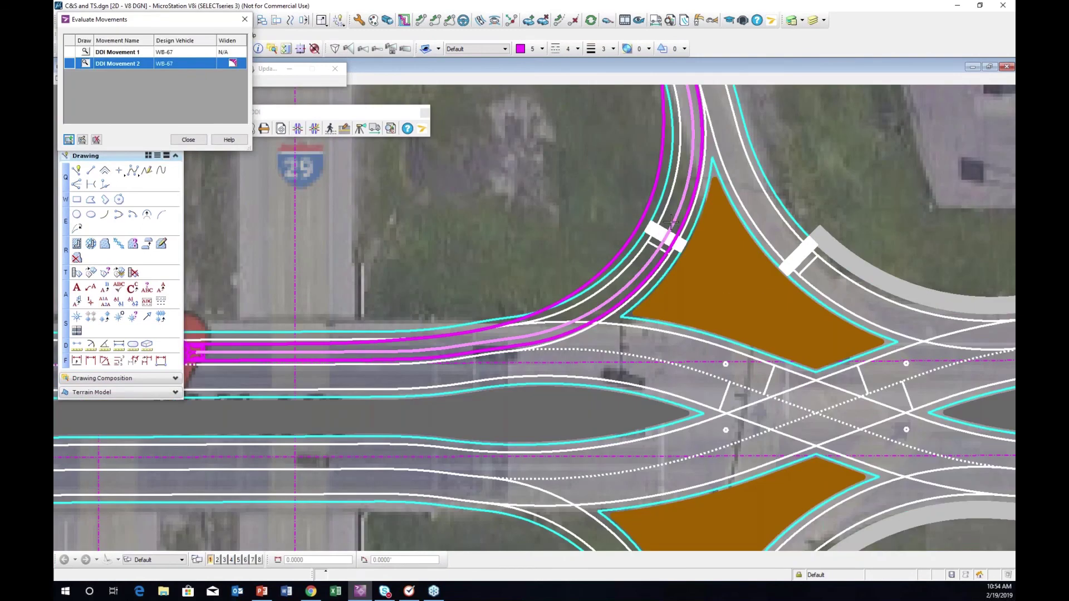
pyautogui.moveTo(369, 291); pyautogui.dragTo(463, 305, button='middle')
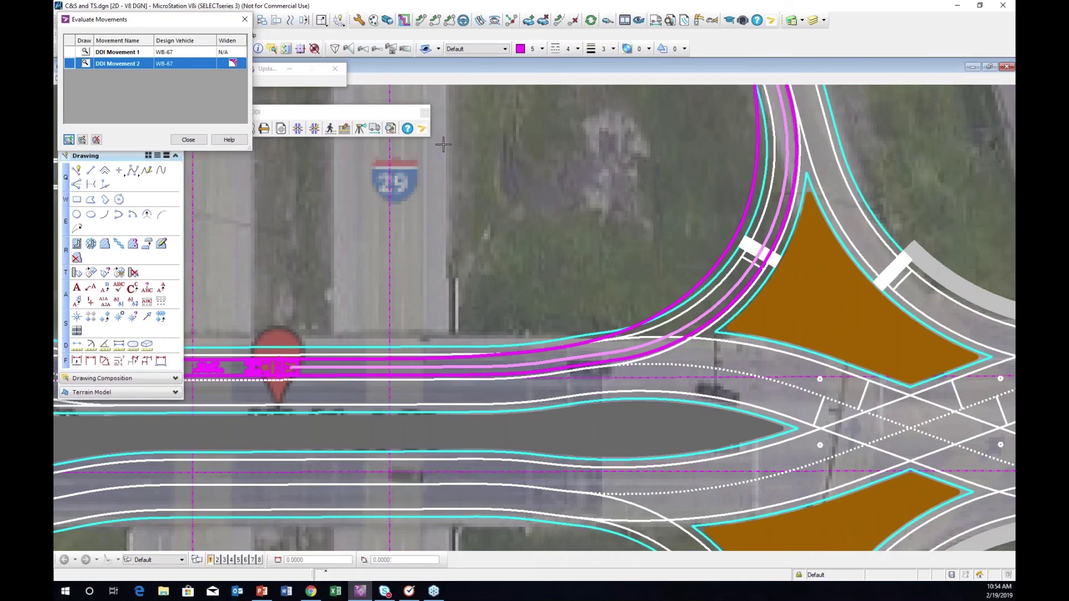
# Try widening the northeast ramp for the second WB-67 movement, and remove the widening again
pyautogui.click(232, 65)
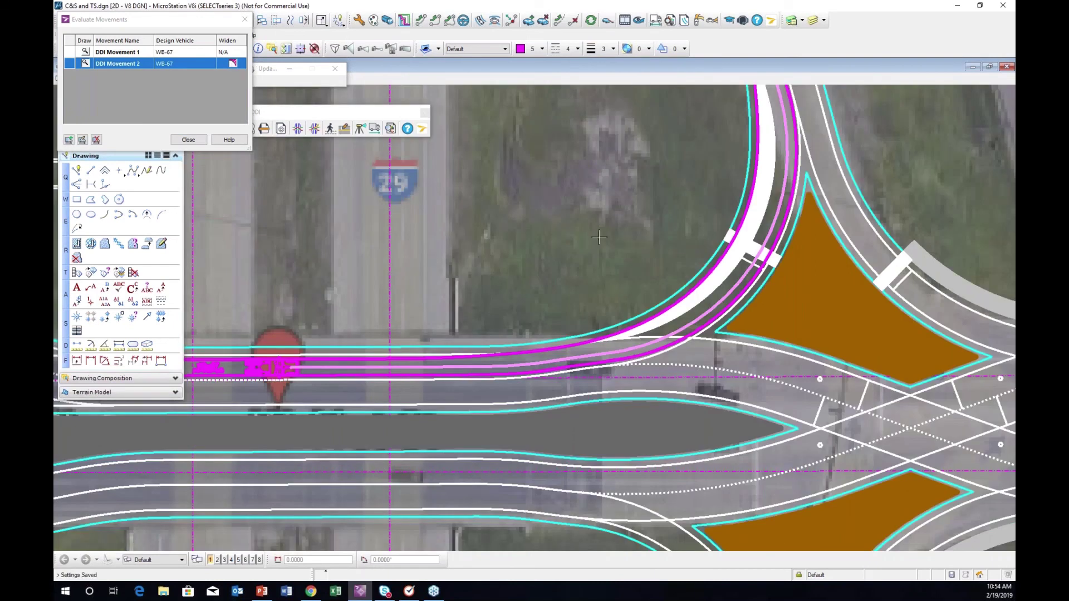
pyautogui.click(232, 64)
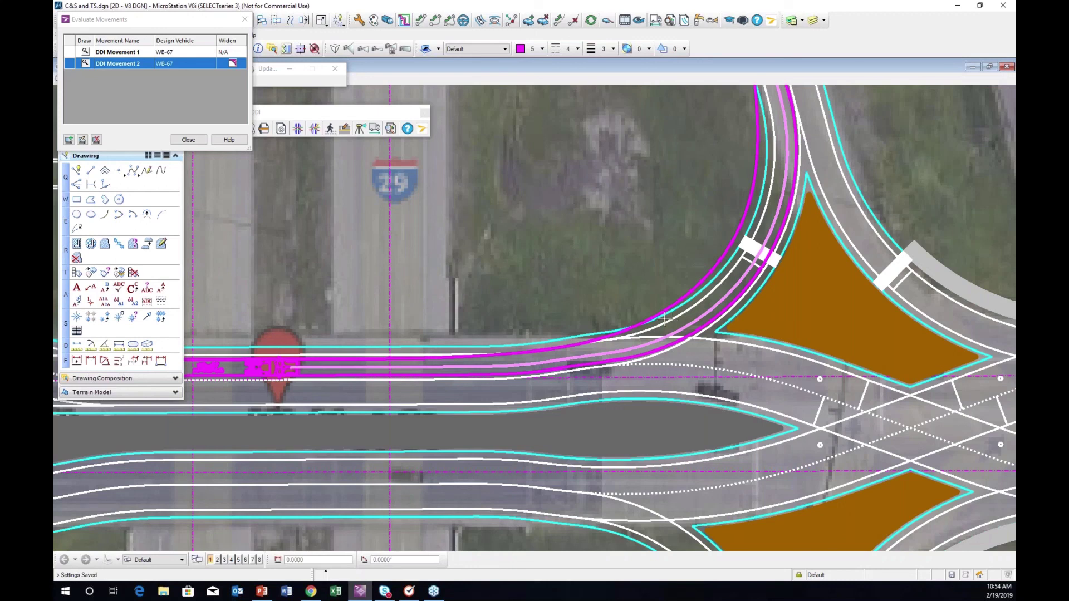
# Hide the second movement's swept path and reopen Design 1 for editing with movement updates
pyautogui.click(86, 63)
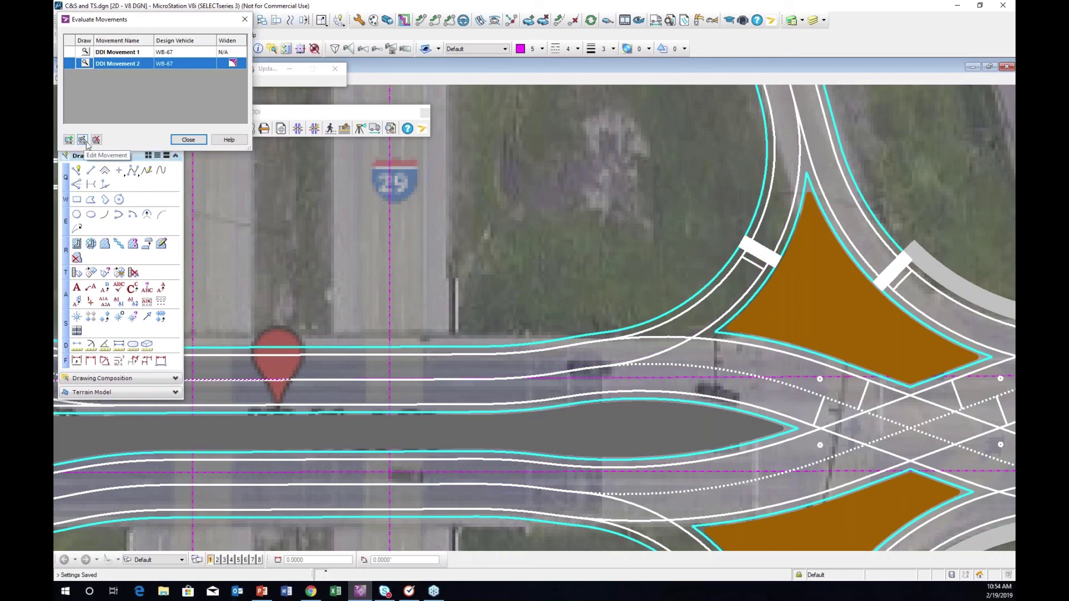
pyautogui.click(198, 141)
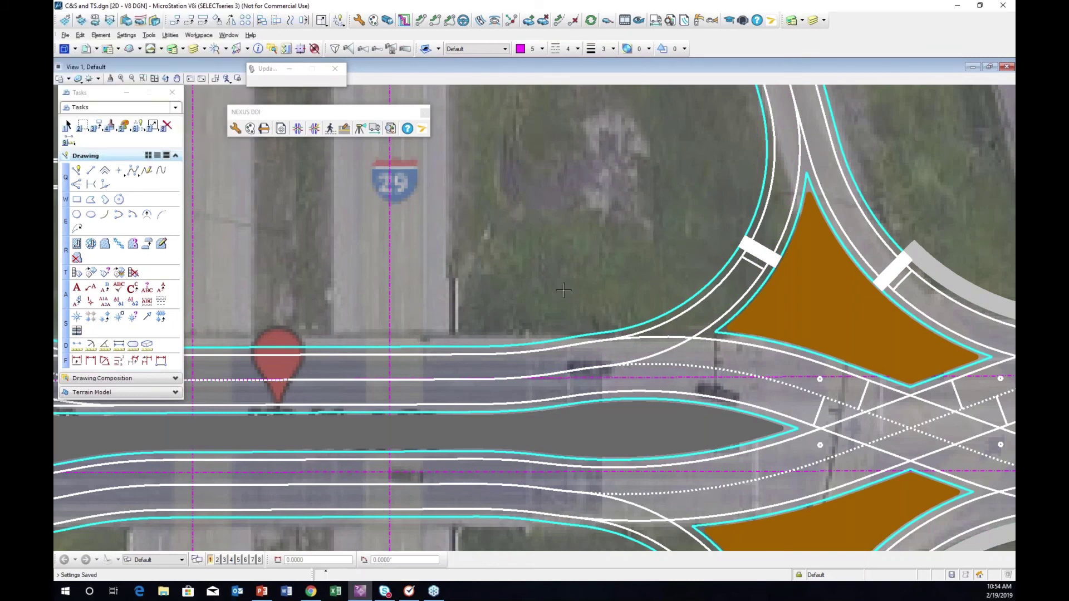
pyautogui.scroll(-3, 564, 290)
pyautogui.moveTo(547, 289); pyautogui.dragTo(723, 267, button='middle')
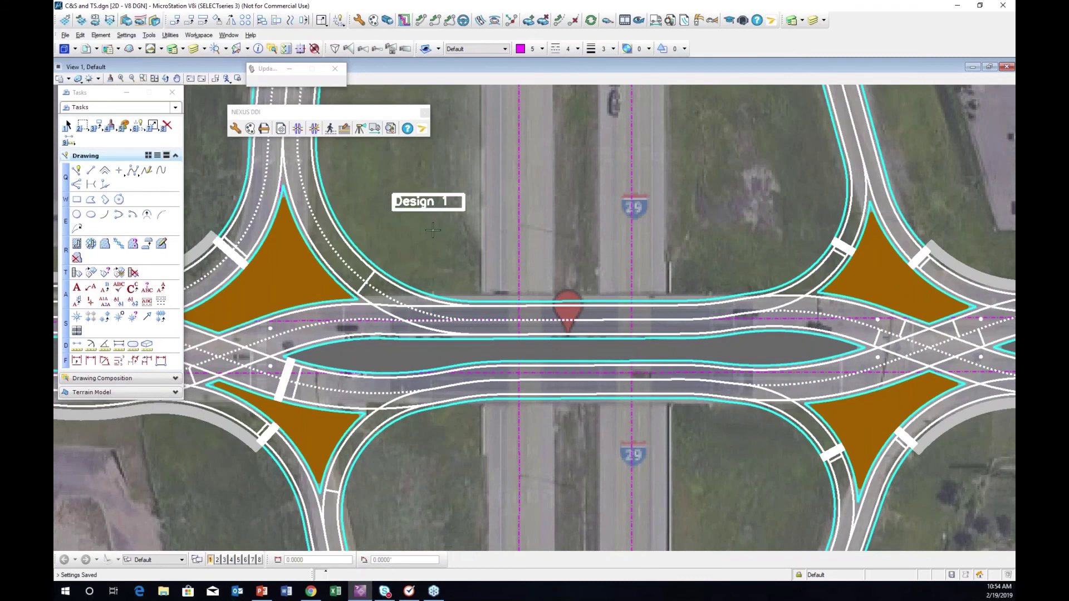
pyautogui.moveTo(512, 277); pyautogui.dragTo(536, 265, button='middle')
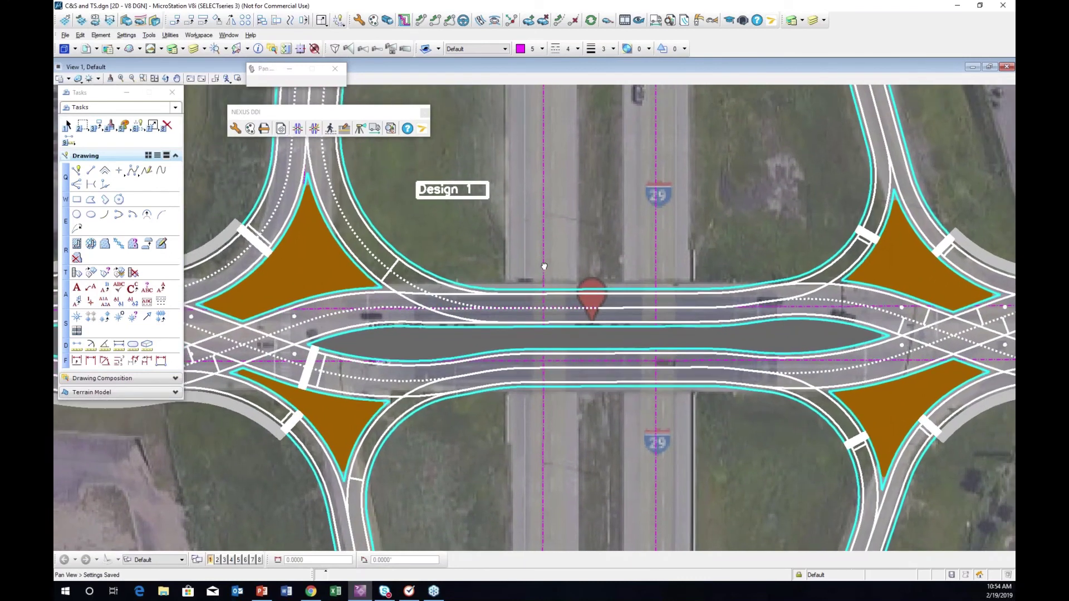
pyautogui.click(314, 128)
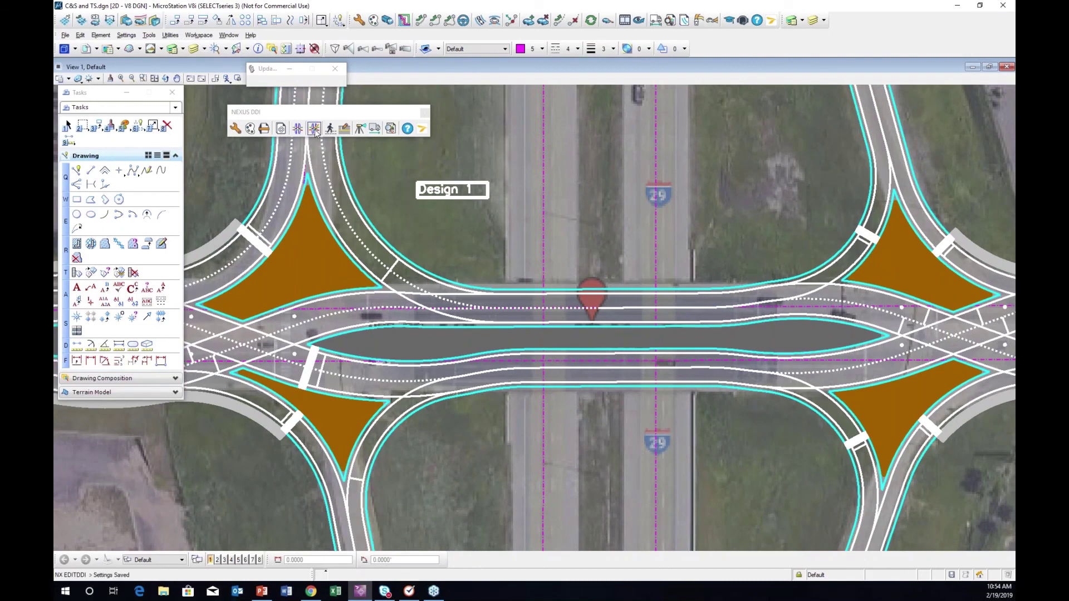
pyautogui.click(316, 224)
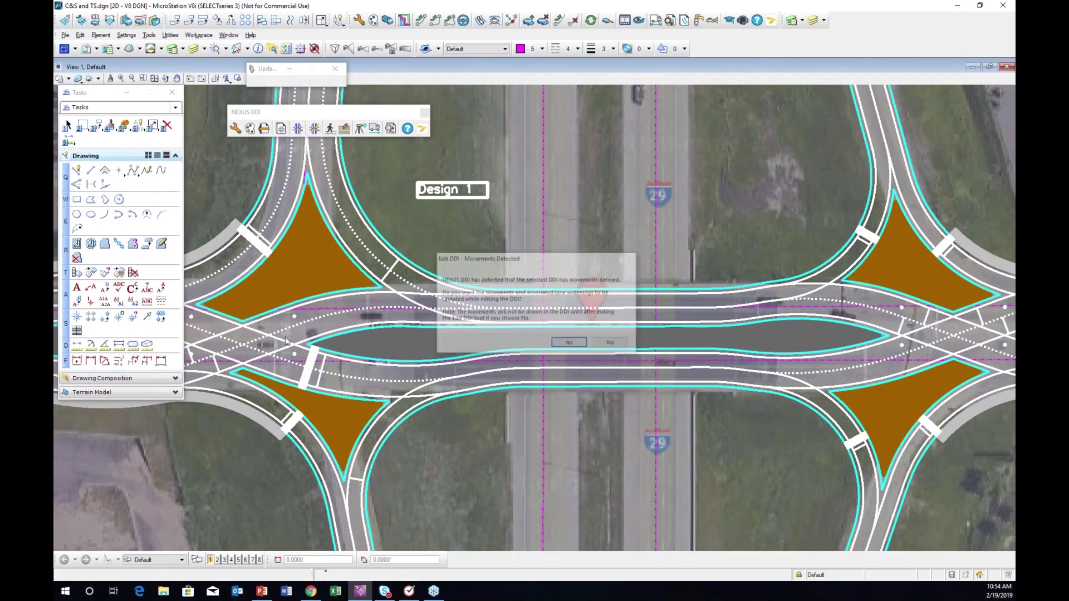
pyautogui.click(570, 343)
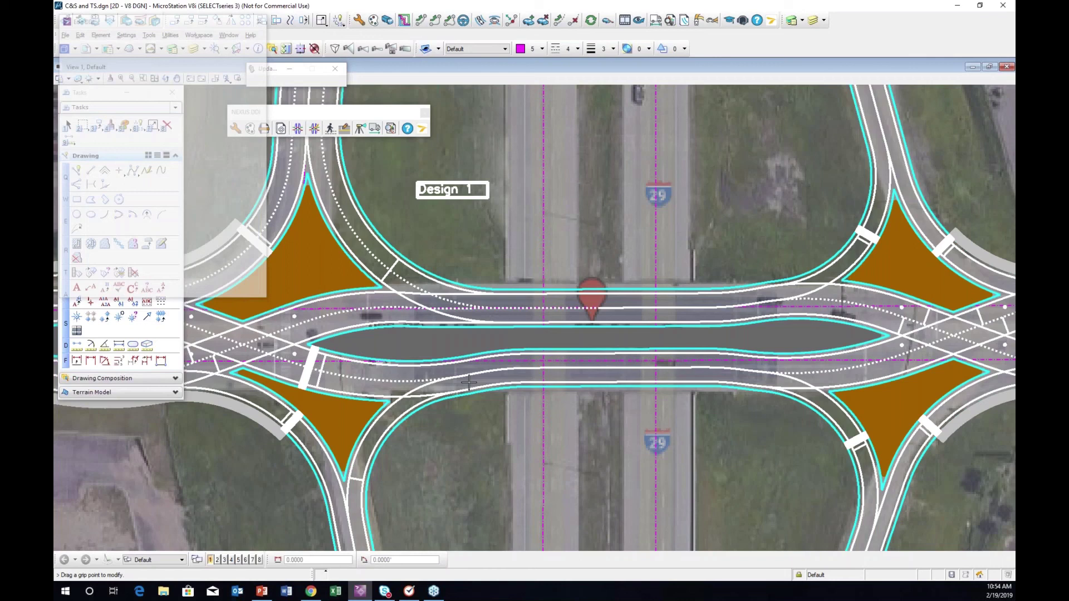
# Display the Glare Screen Check, examine its hatched areas and island edges at both crossovers, and hide it again
pyautogui.click(79, 255)
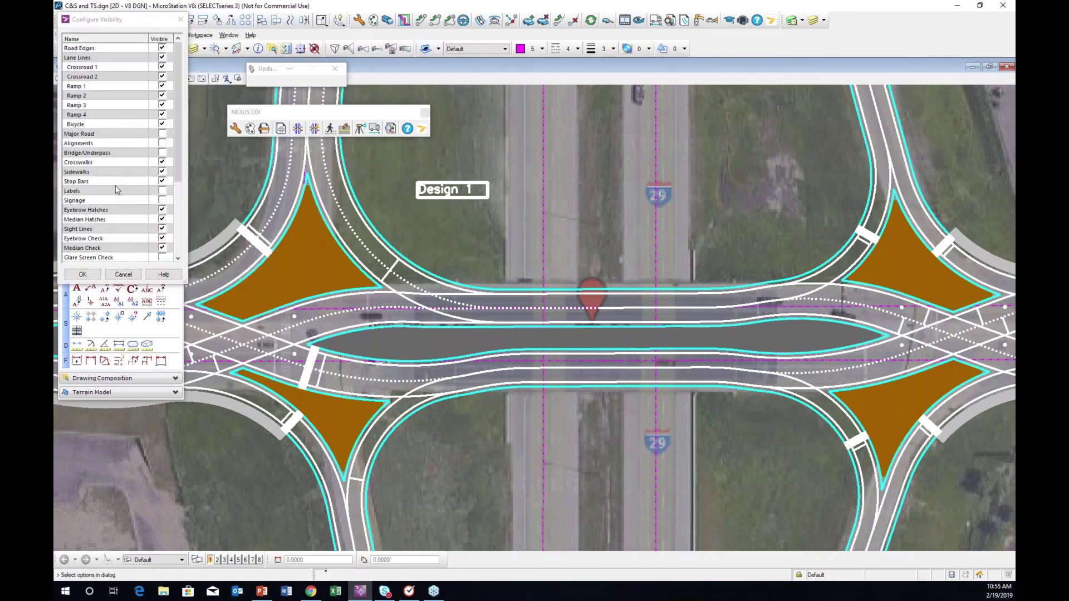
pyautogui.click(162, 257)
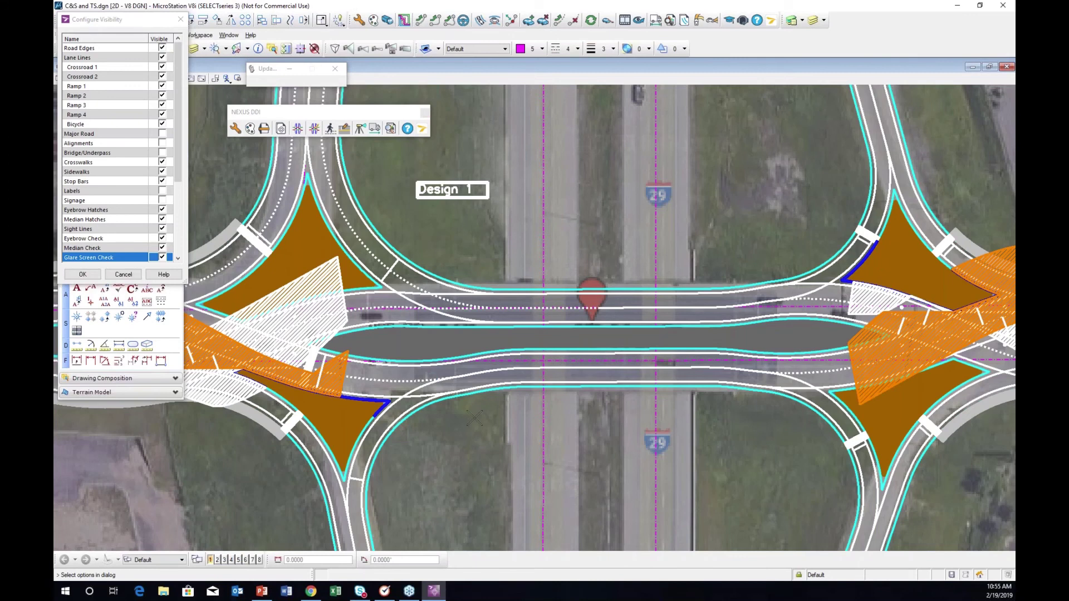
pyautogui.moveTo(349, 374); pyautogui.dragTo(338, 365, button='middle')
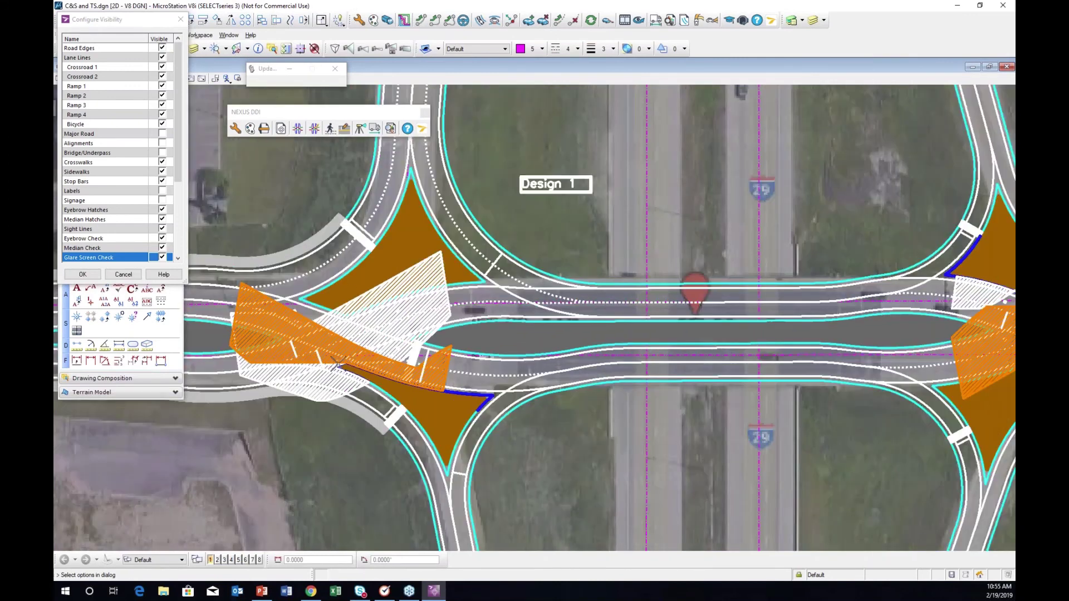
pyautogui.scroll(3, 338, 365)
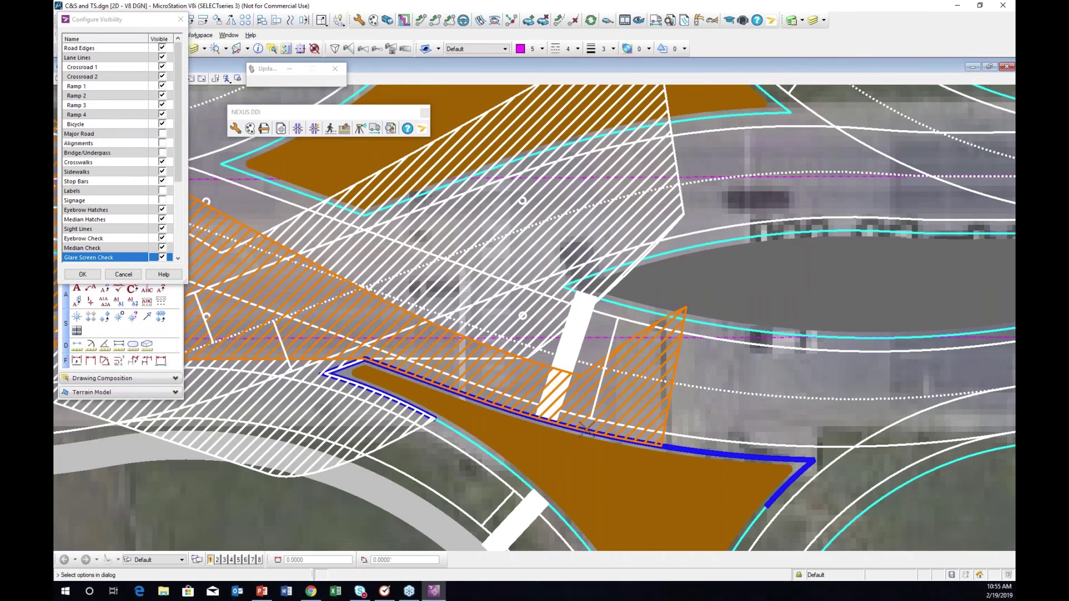
pyautogui.scroll(-2, 582, 429)
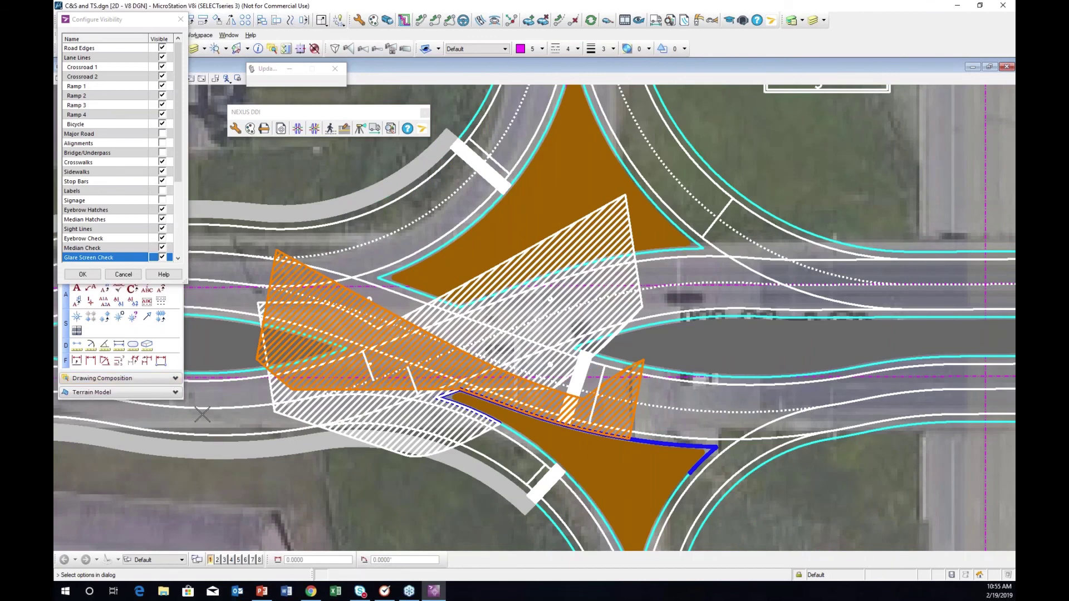
pyautogui.moveTo(202, 414); pyautogui.dragTo(288, 431, button='middle')
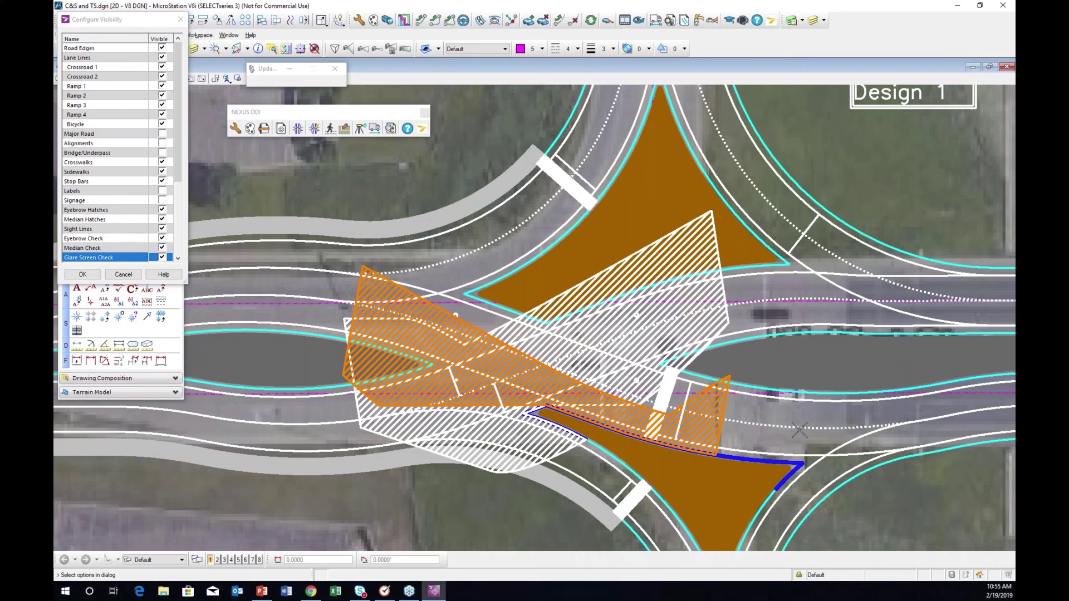
pyautogui.scroll(2, 772, 459)
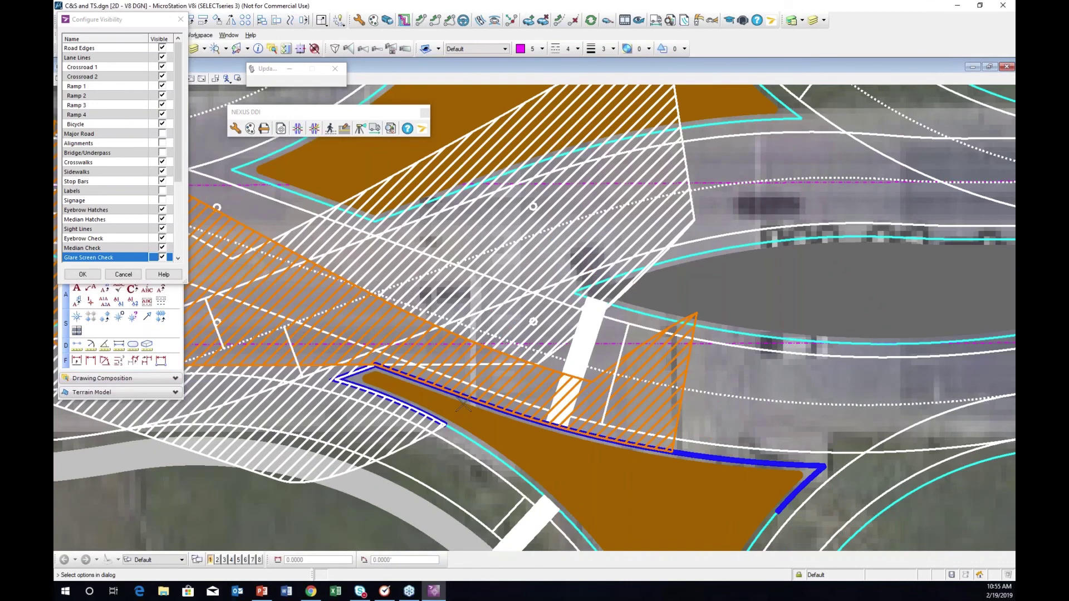
pyautogui.scroll(-6, 463, 405)
pyautogui.scroll(4, 646, 365)
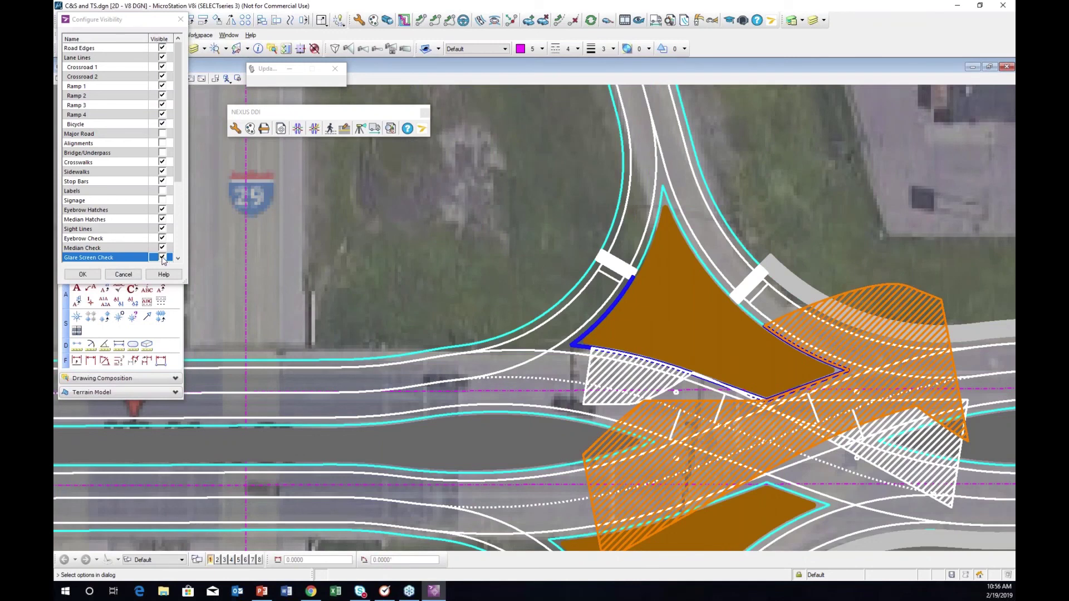
pyautogui.click(162, 258)
# Display the Signage and examine the sign placements around both crossovers and the sign table beside the Notifications Legend
pyautogui.click(162, 200)
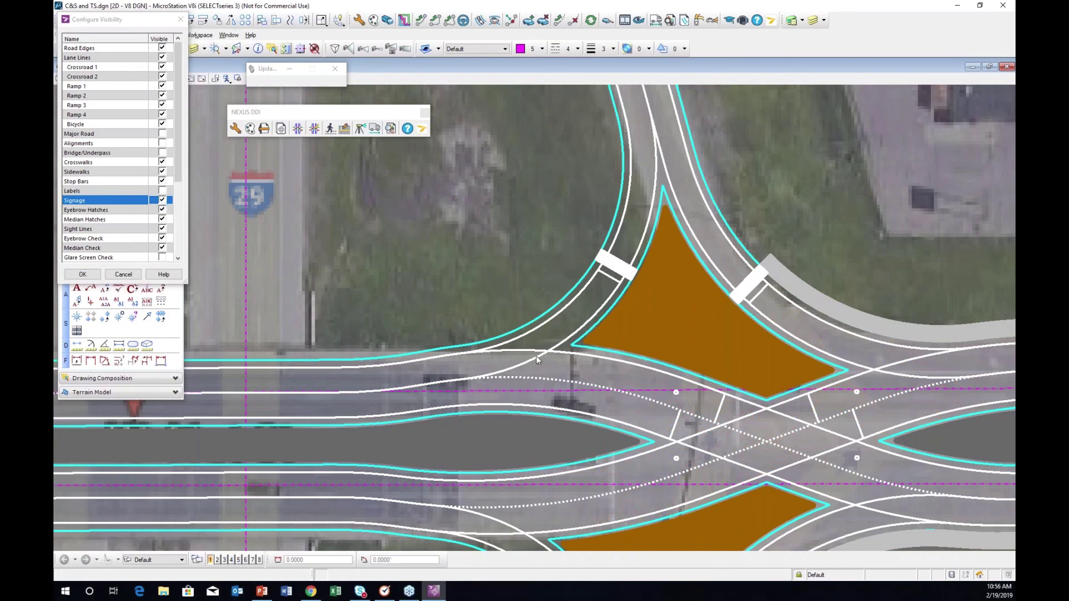
pyautogui.scroll(-5, 530, 358)
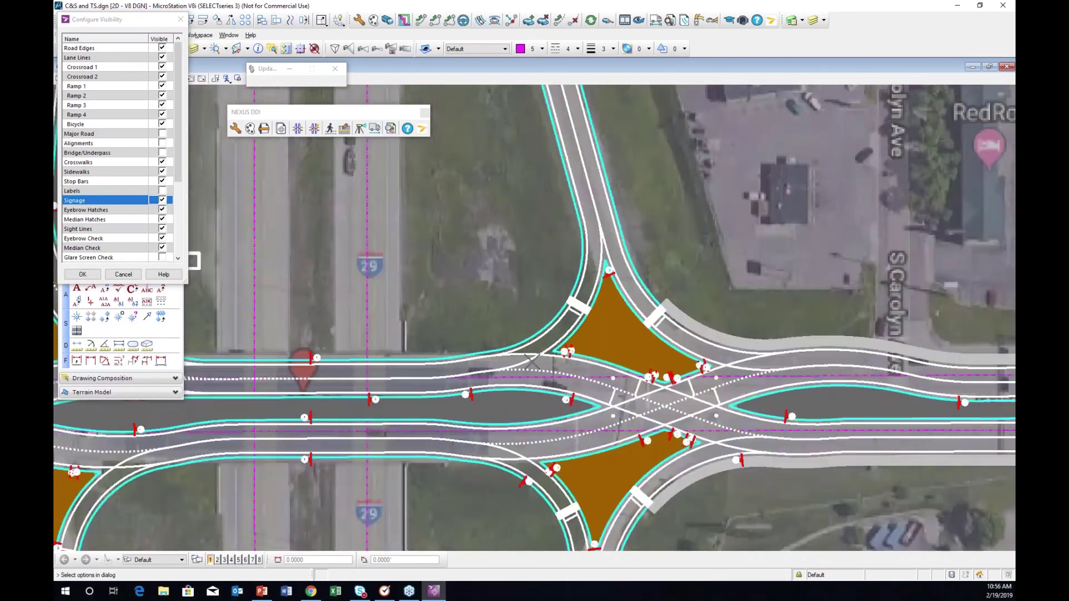
pyautogui.scroll(5, 470, 391)
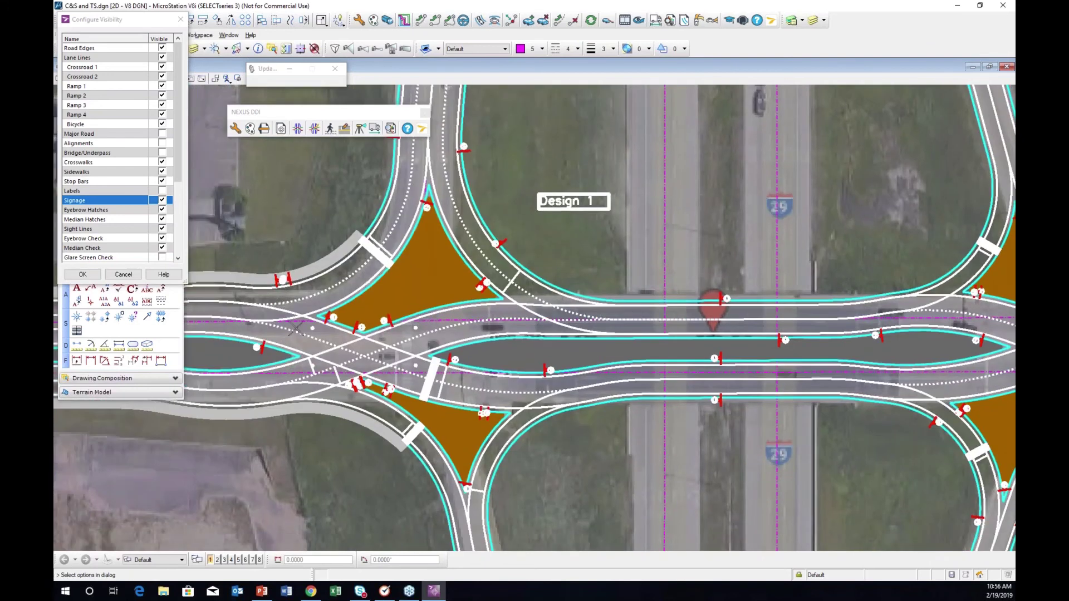
pyautogui.moveTo(638, 365)
pyautogui.mouseDown(button='middle')
pyautogui.moveTo(456, 338)
pyautogui.moveTo(440, 321)
pyautogui.mouseUp(button='middle')
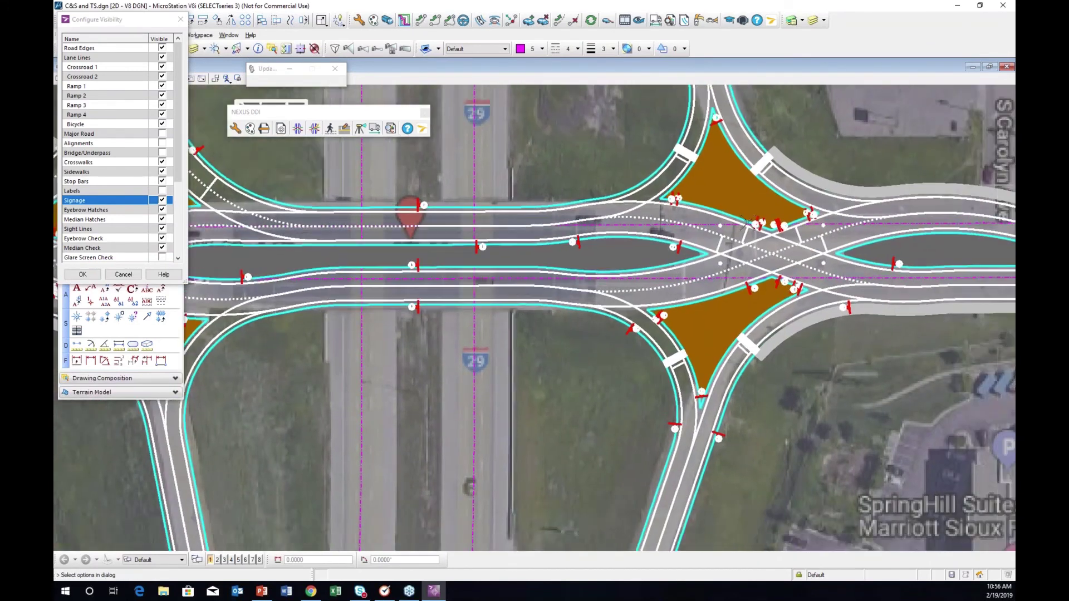
pyautogui.scroll(-4, 540, 355)
pyautogui.scroll(3, 843, 407)
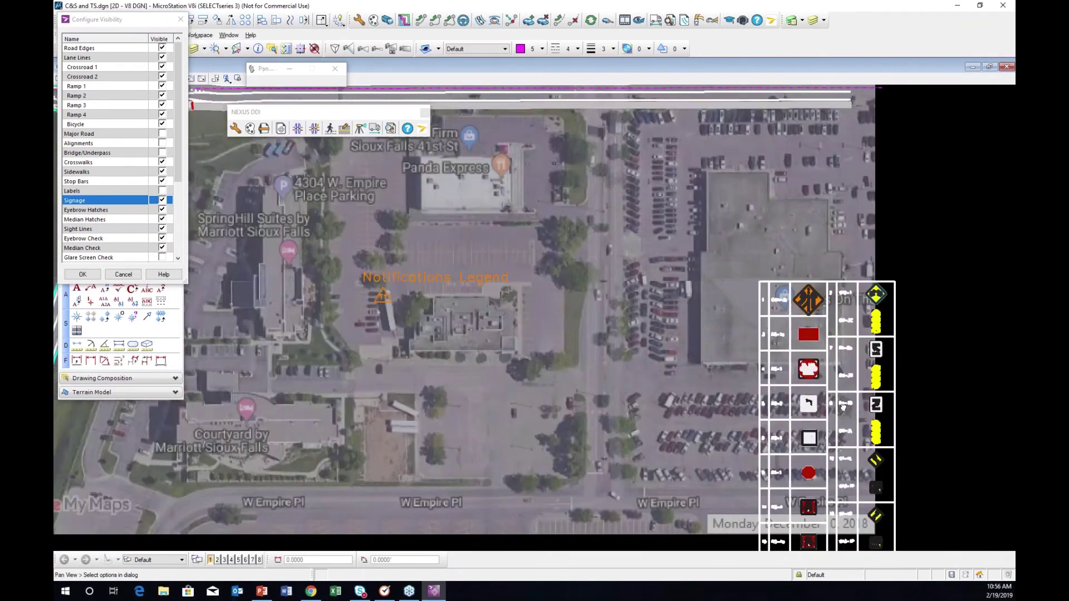
pyautogui.scroll(2, 843, 406)
pyautogui.scroll(-1, 770, 346)
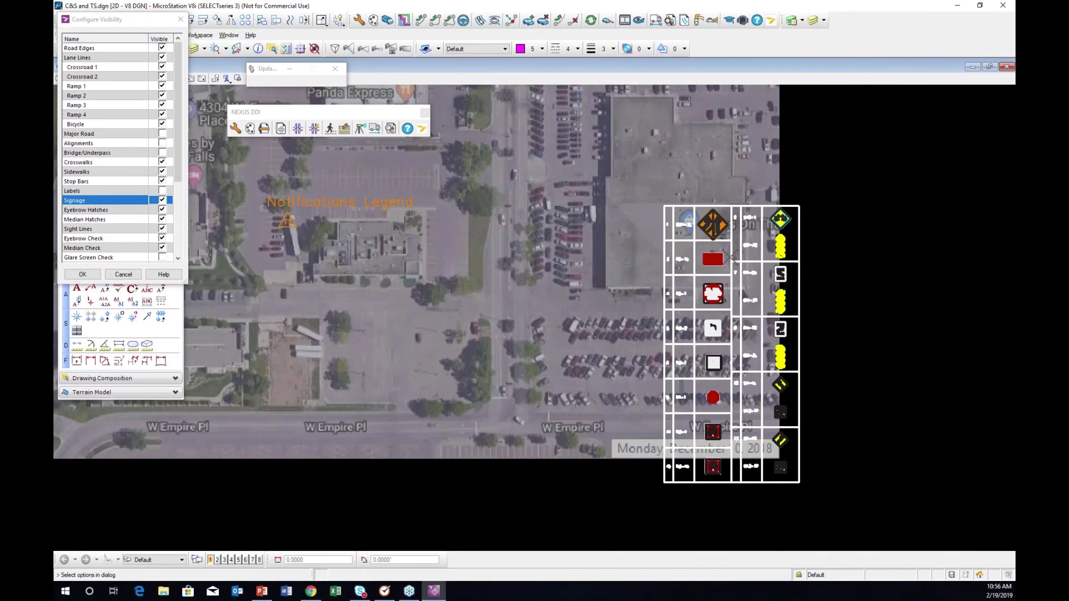
# Make ATDIMS the active level, then hide the Default level and show it again
pyautogui.click(813, 22)
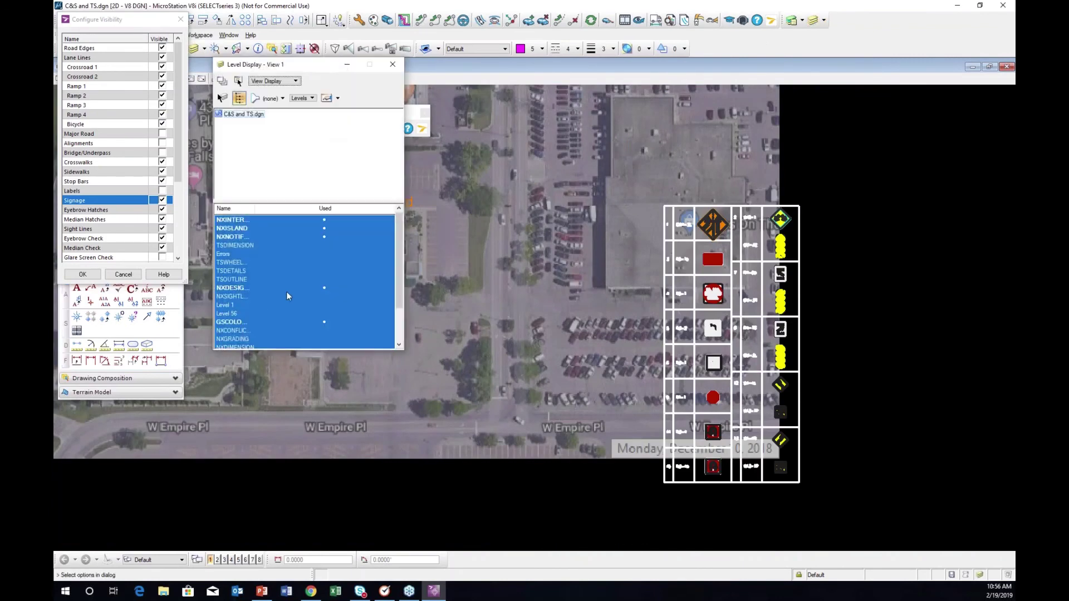
pyautogui.doubleClick(234, 331)
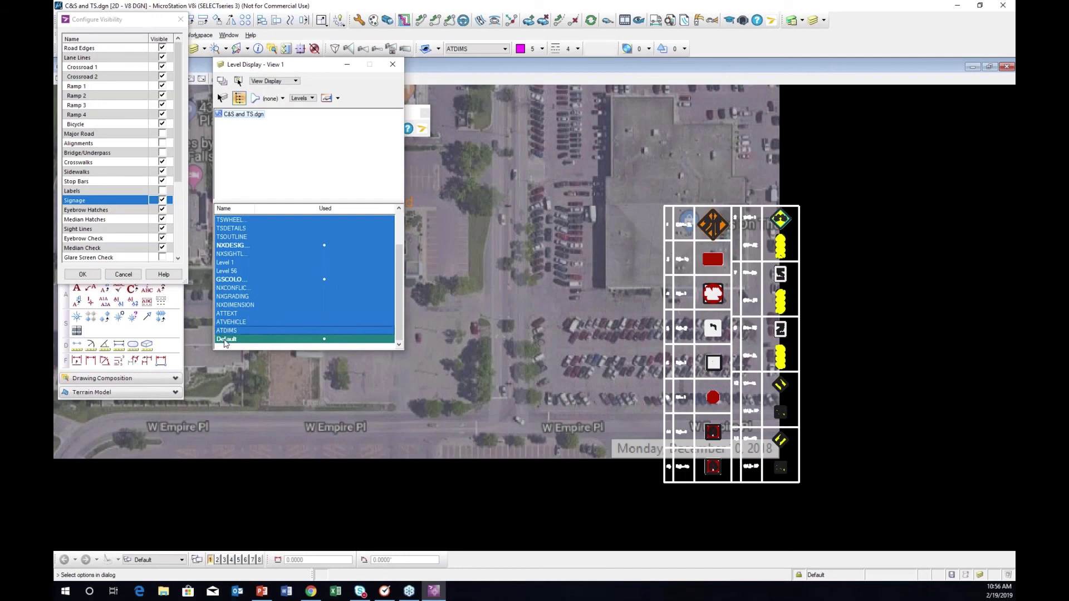
pyautogui.click(228, 340)
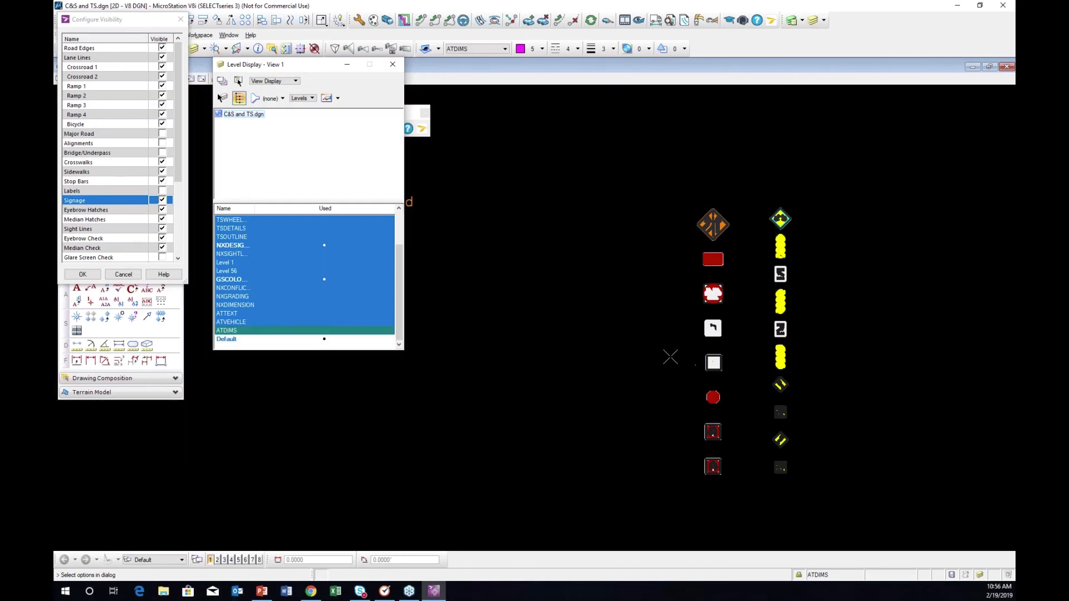
pyautogui.scroll(-5, 664, 355)
pyautogui.scroll(2, 664, 355)
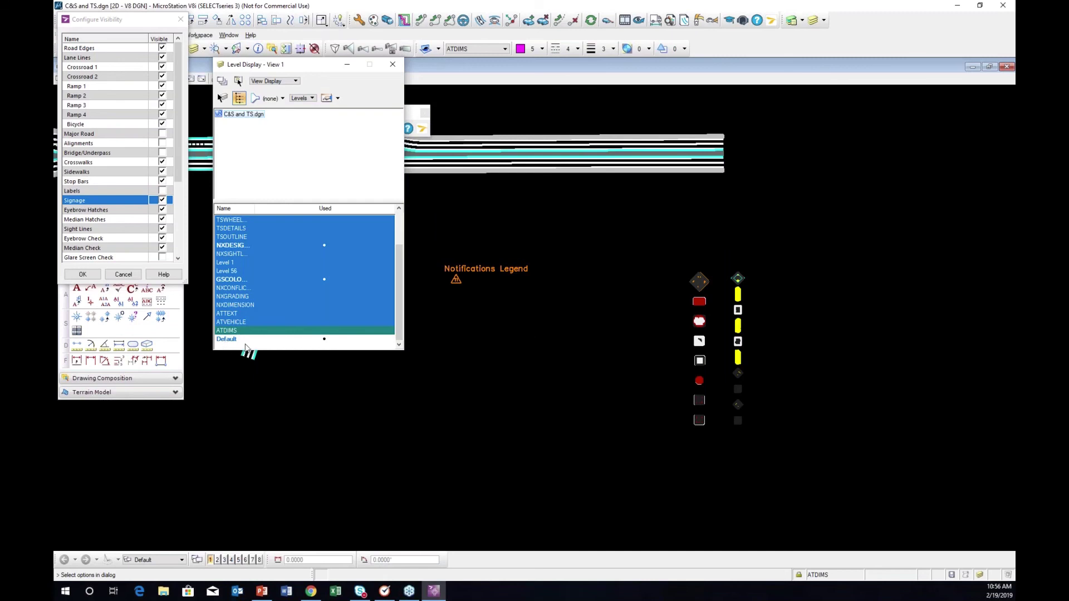
pyautogui.click(234, 340)
pyautogui.scroll(2, 680, 301)
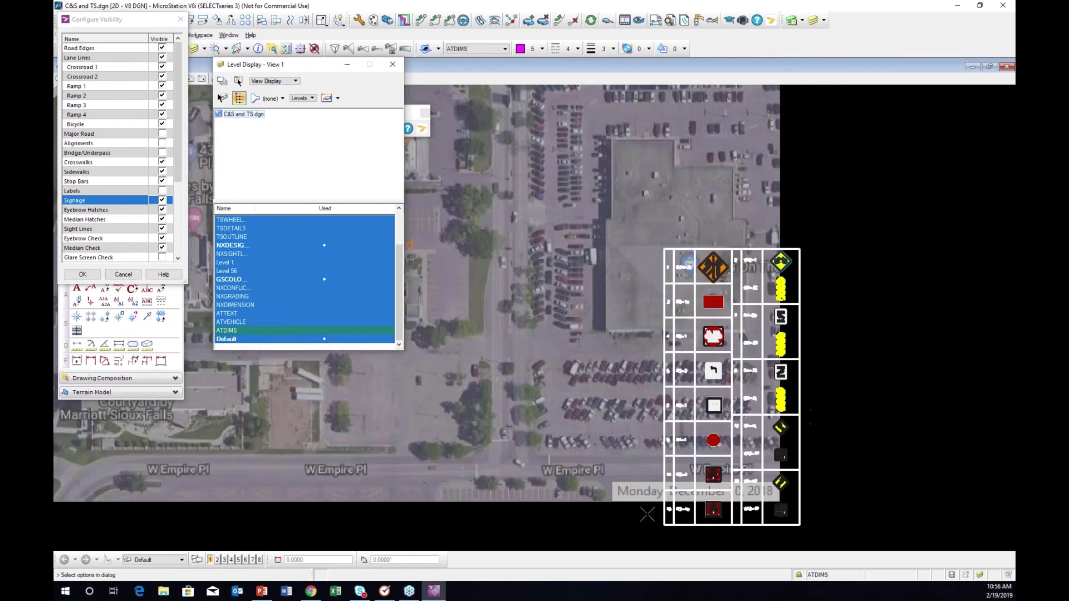
pyautogui.scroll(1, 714, 410)
pyautogui.moveTo(724, 431); pyautogui.dragTo(689, 374, button='middle')
pyautogui.scroll(-1, 689, 374)
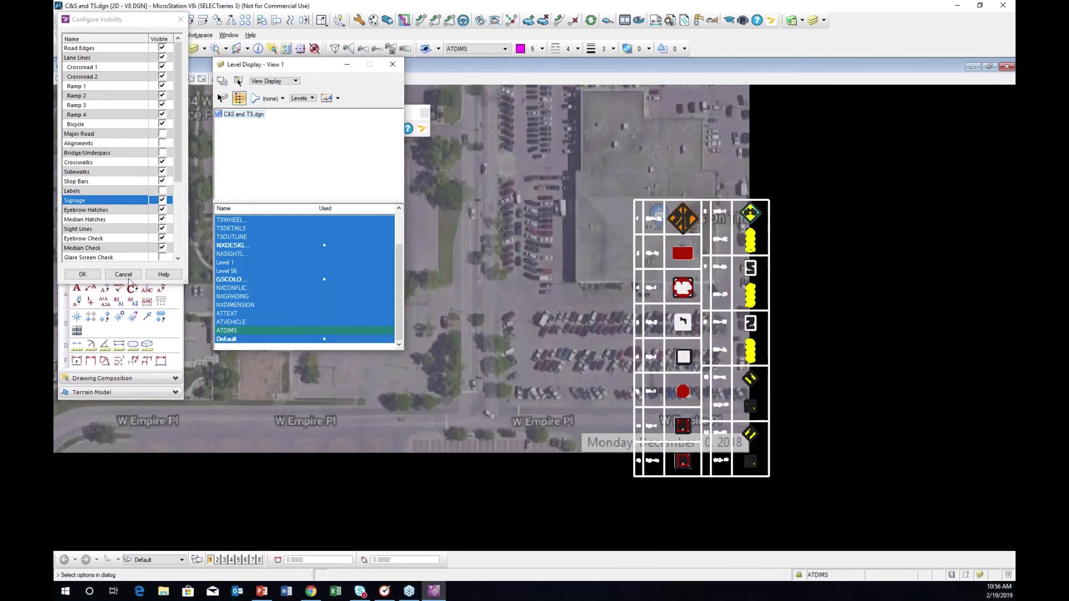
# Hide the Signage and finish editing Design 1
pyautogui.click(162, 202)
pyautogui.click(162, 202)
pyautogui.press('Return')
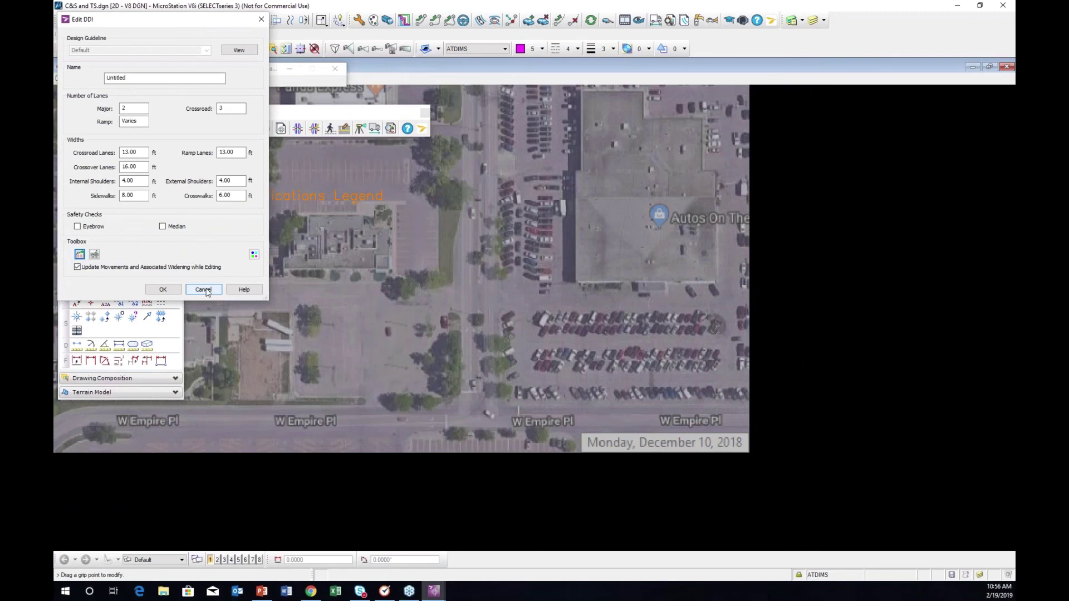
pyautogui.click(163, 290)
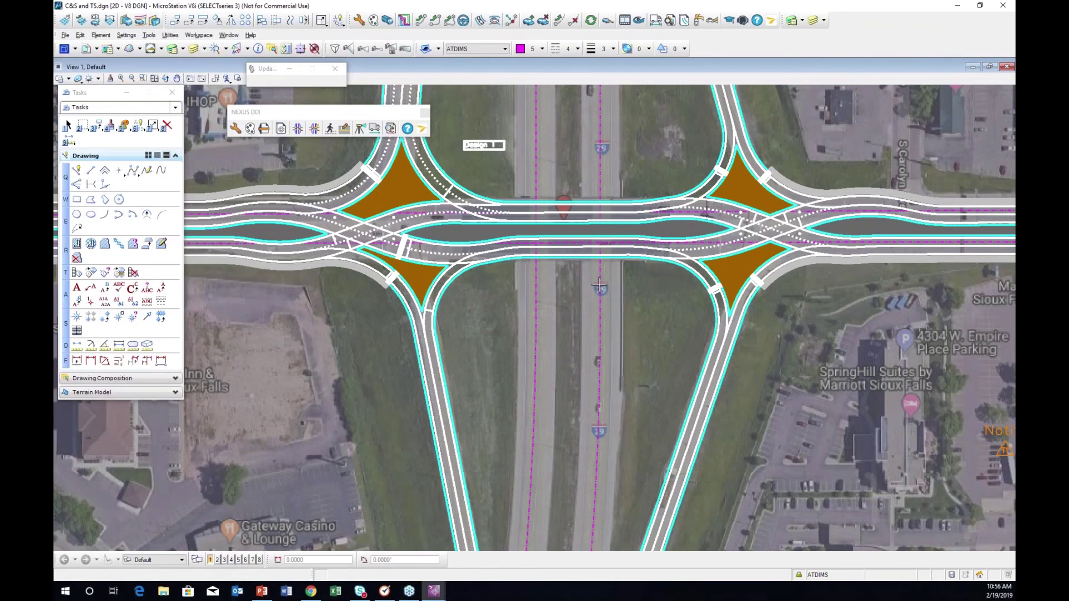
# Save the current state of Design 1 as a new iteration named Iteration 2, without a comment
pyautogui.moveTo(541, 301); pyautogui.dragTo(537, 339, button='middle')
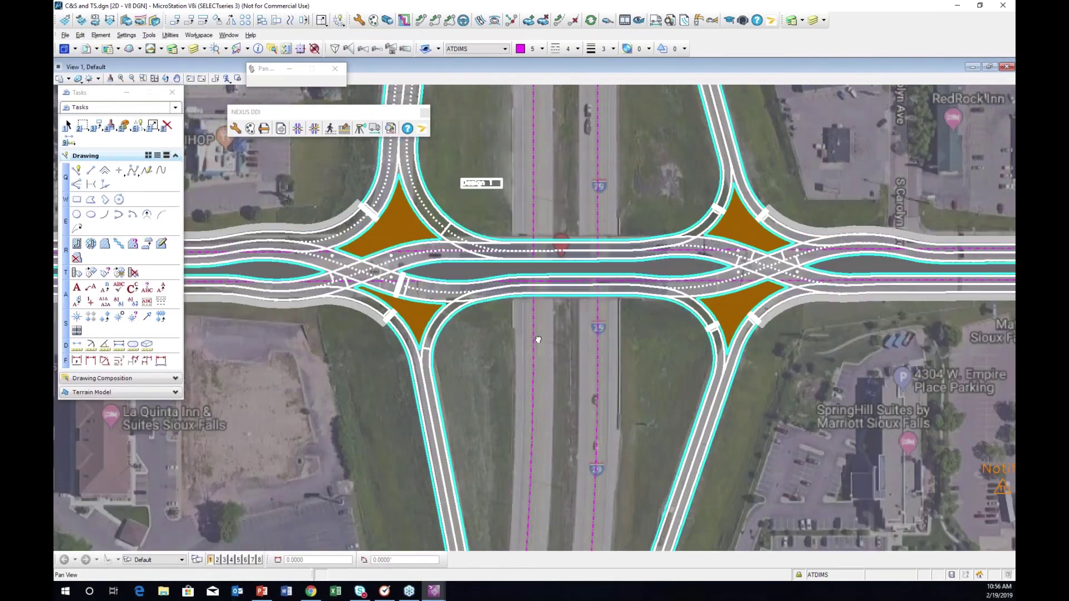
pyautogui.click(280, 128)
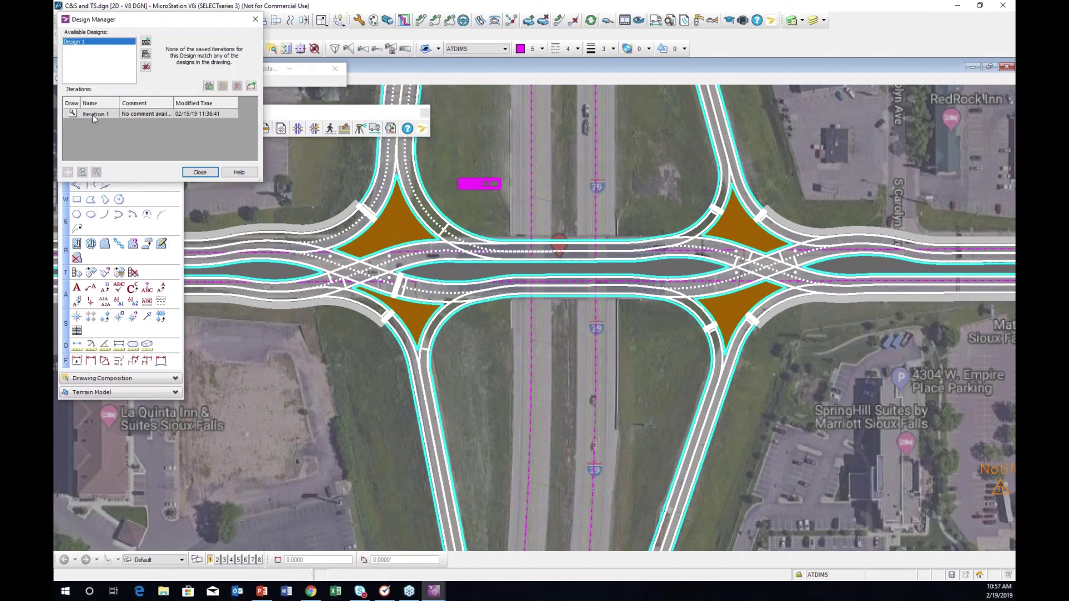
pyautogui.click(208, 86)
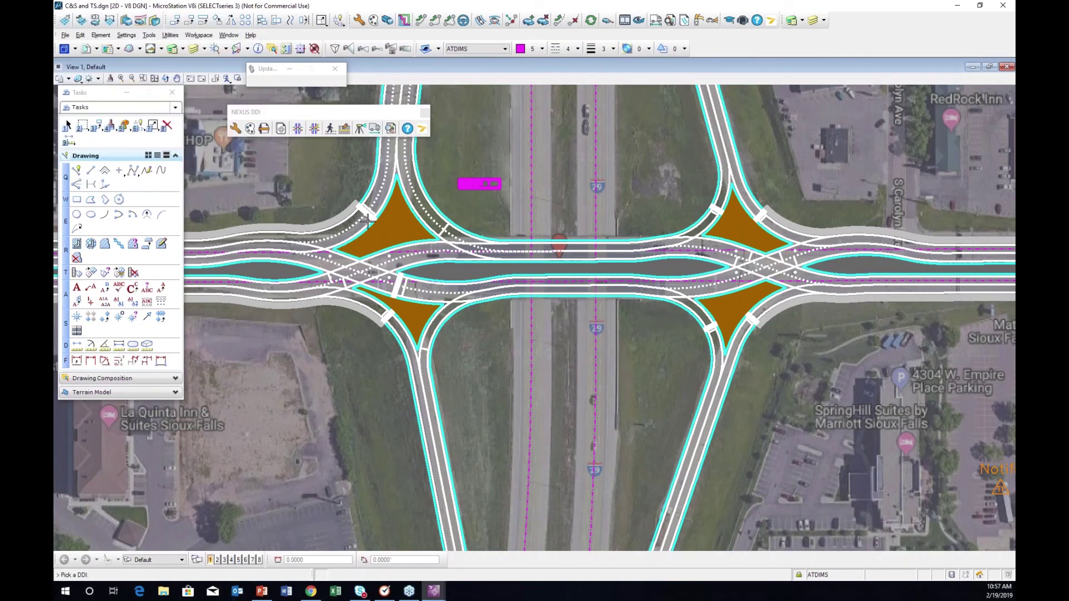
pyautogui.click(120, 116)
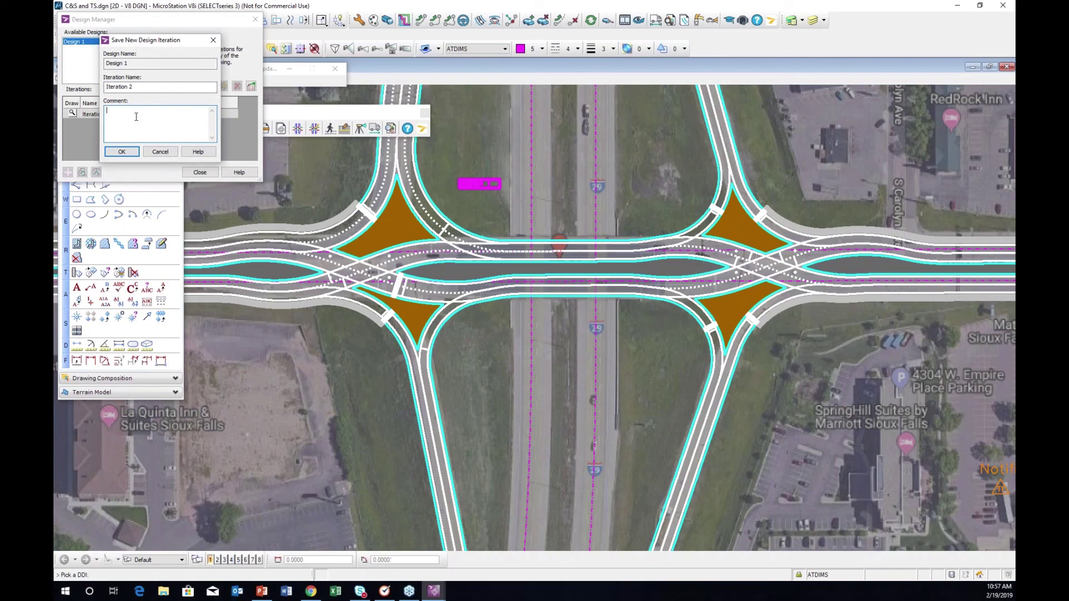
pyautogui.click(123, 152)
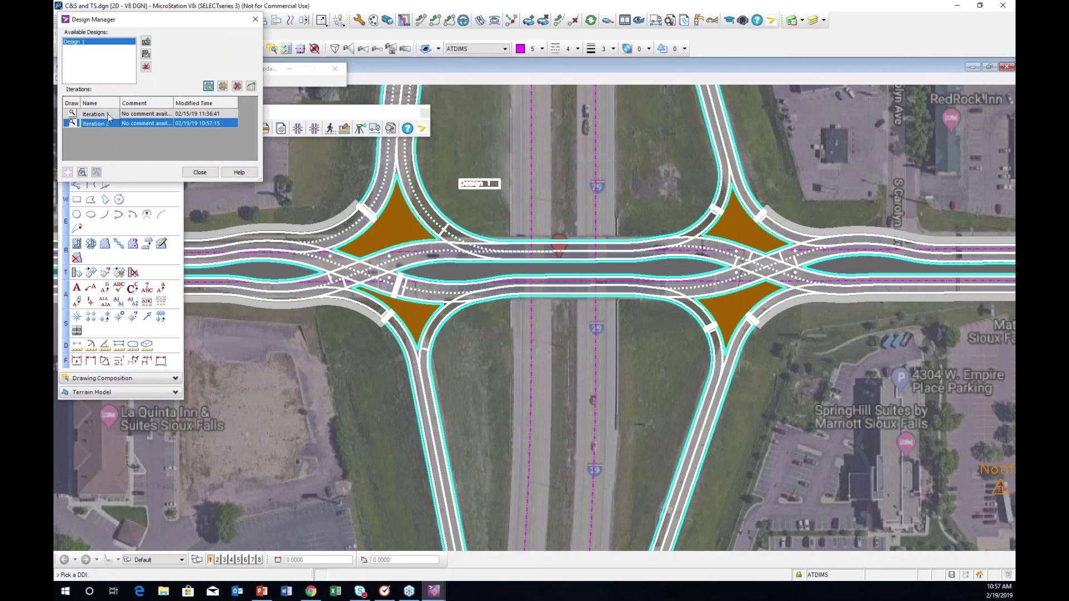
# Compare Iteration 1 with Iteration 2, examining the overlaid layouts at both crossovers and the parameter lists down to the Median Check
pyautogui.press('Escape')
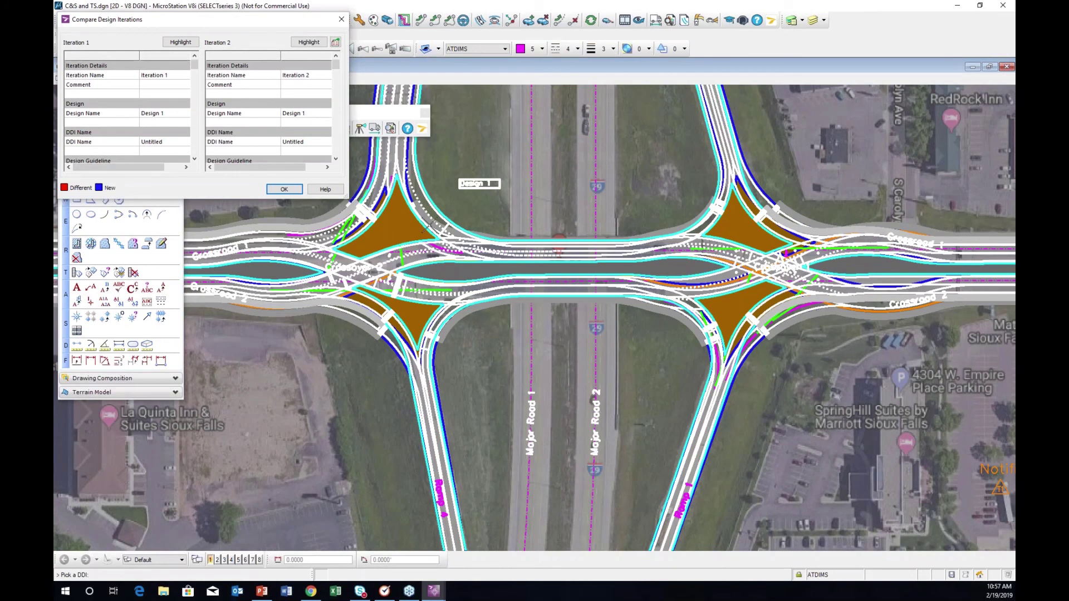
pyautogui.scroll(3, 429, 225)
pyautogui.moveTo(480, 332); pyautogui.dragTo(584, 404, button='middle')
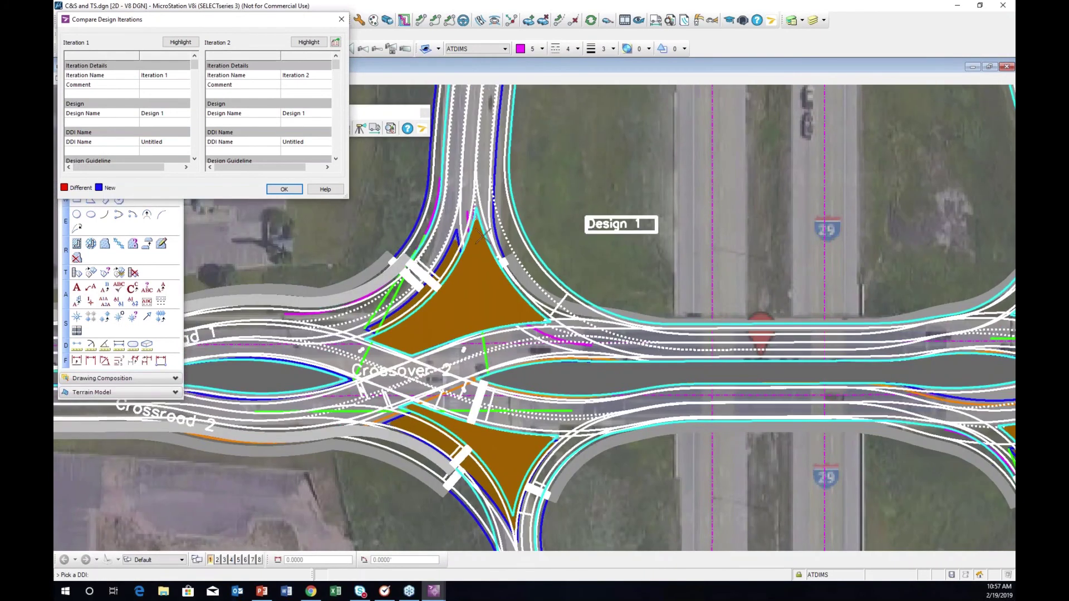
pyautogui.moveTo(576, 342); pyautogui.dragTo(555, 340, button='middle')
pyautogui.moveTo(440, 148); pyautogui.dragTo(149, 98, button='middle')
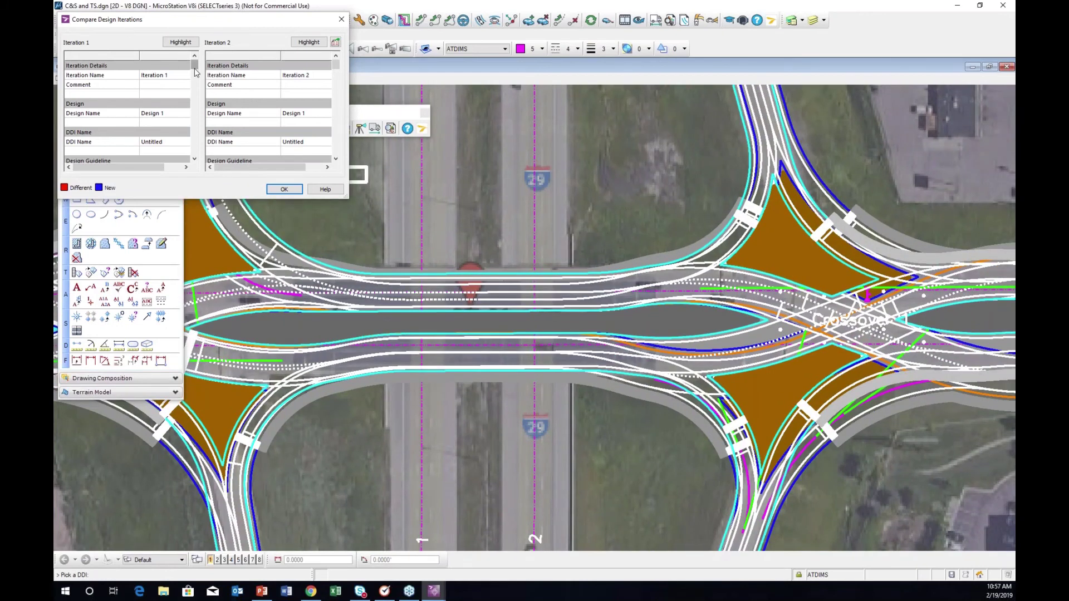
pyautogui.moveTo(195, 71); pyautogui.dragTo(202, 162)
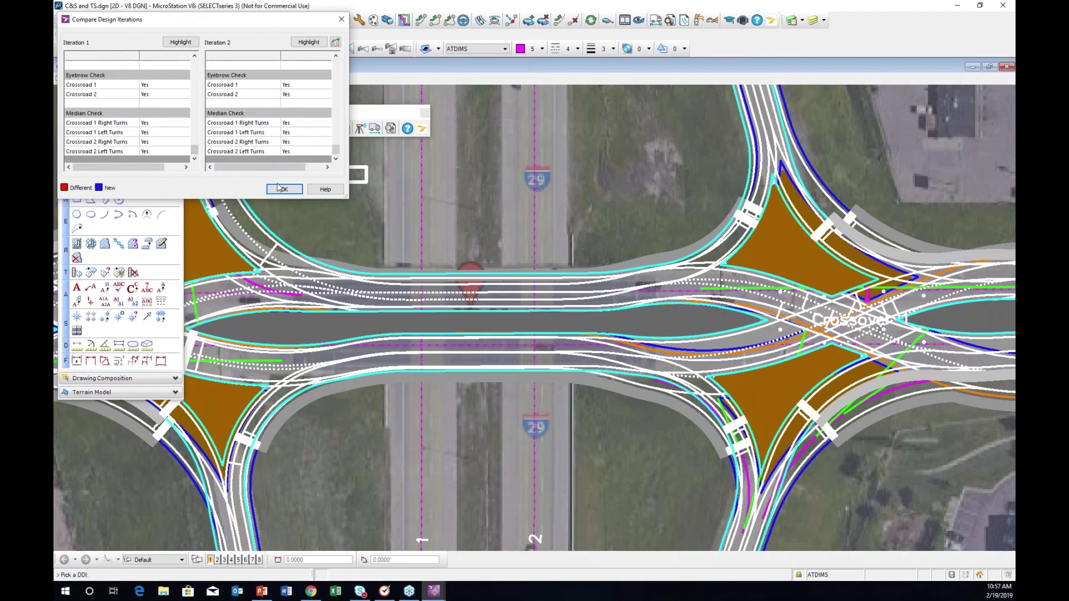
pyautogui.click(283, 189)
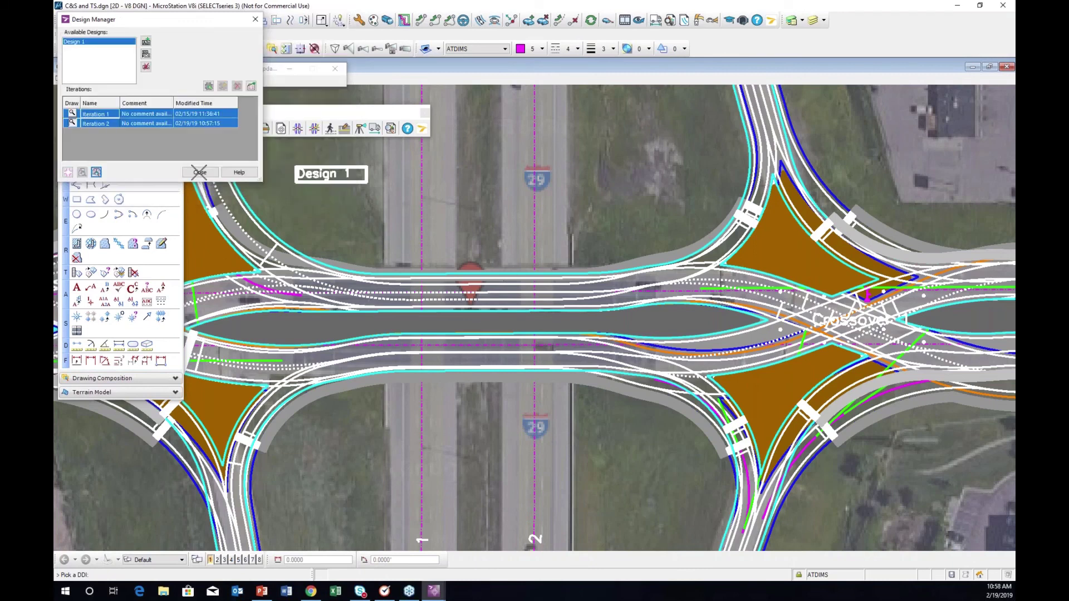
# View the two iterations of Design 1 separately in the drawing, hide both, and close the Design Manager
pyautogui.click(72, 114)
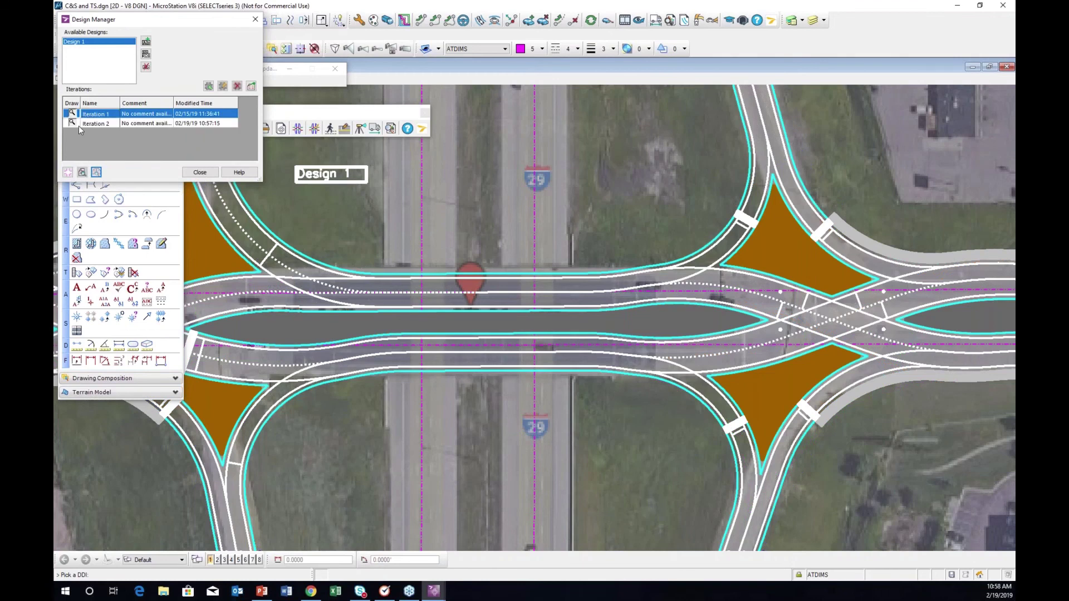
pyautogui.click(73, 124)
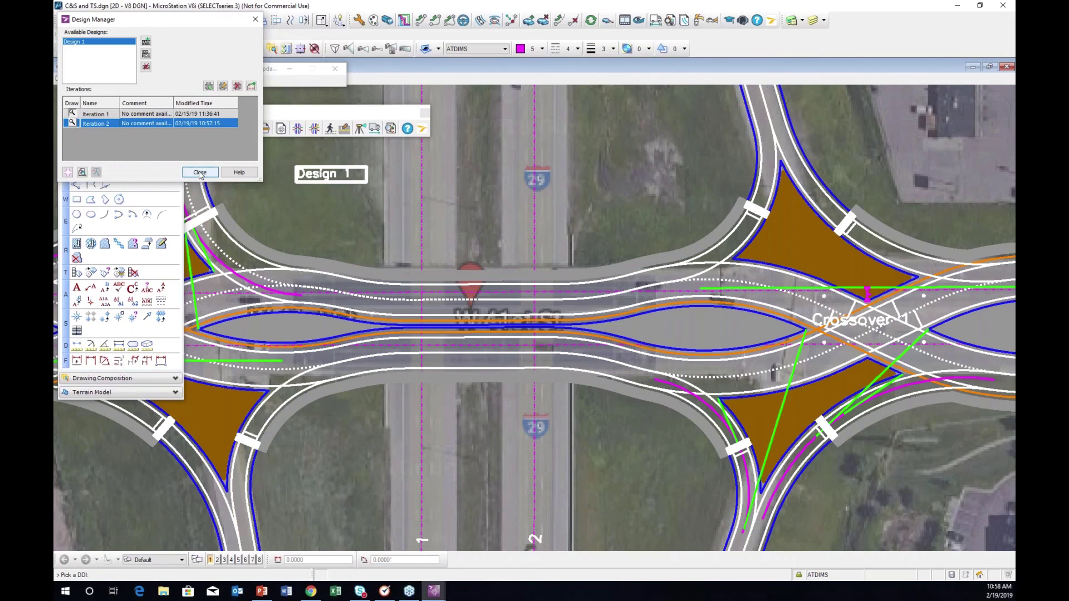
pyautogui.click(72, 122)
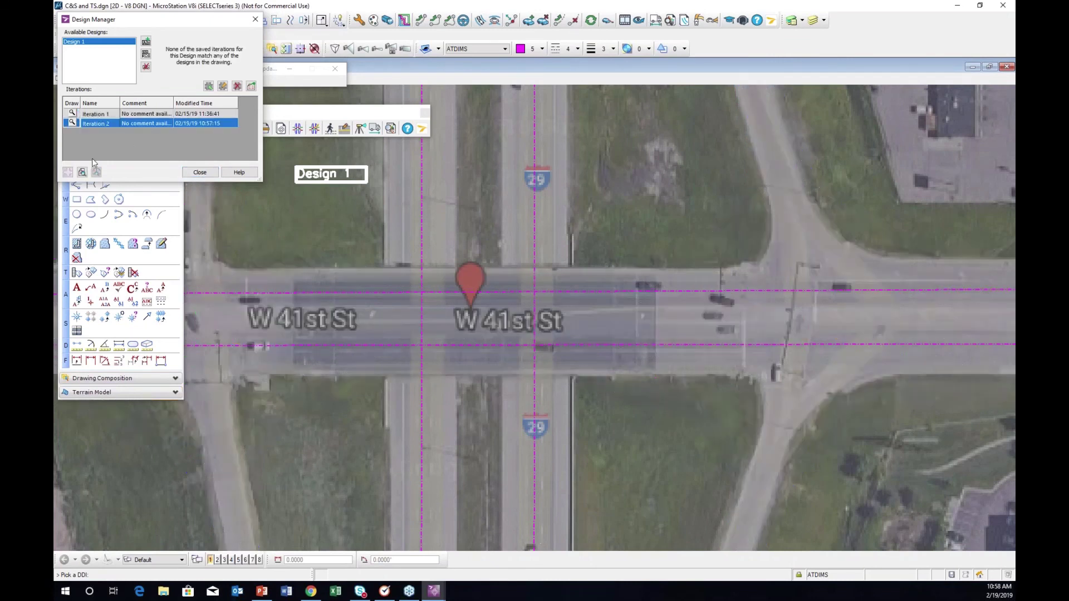
pyautogui.click(200, 172)
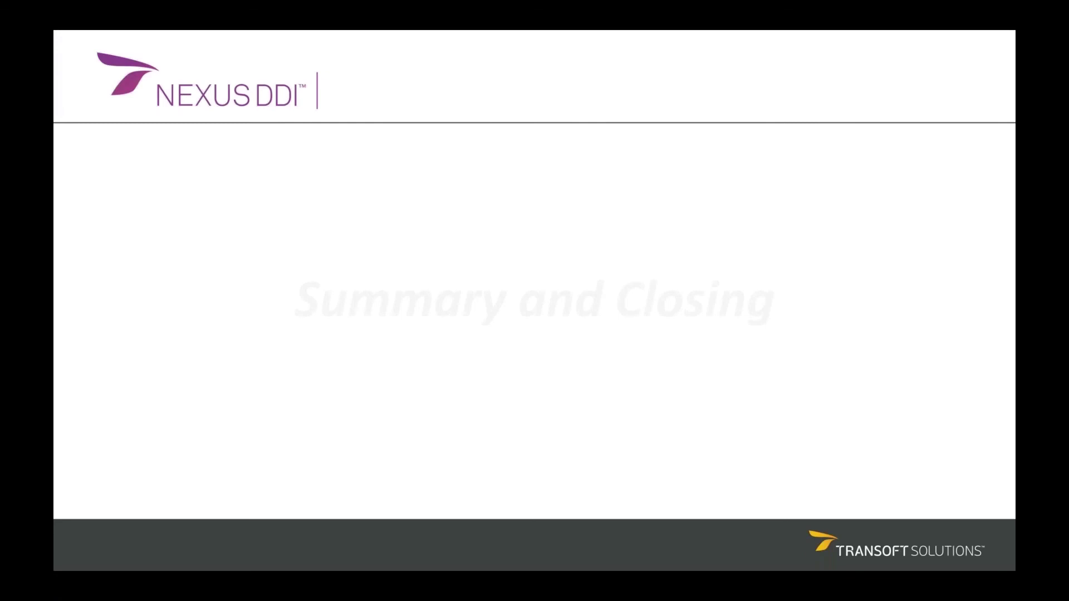
pyautogui.click(268, 340)
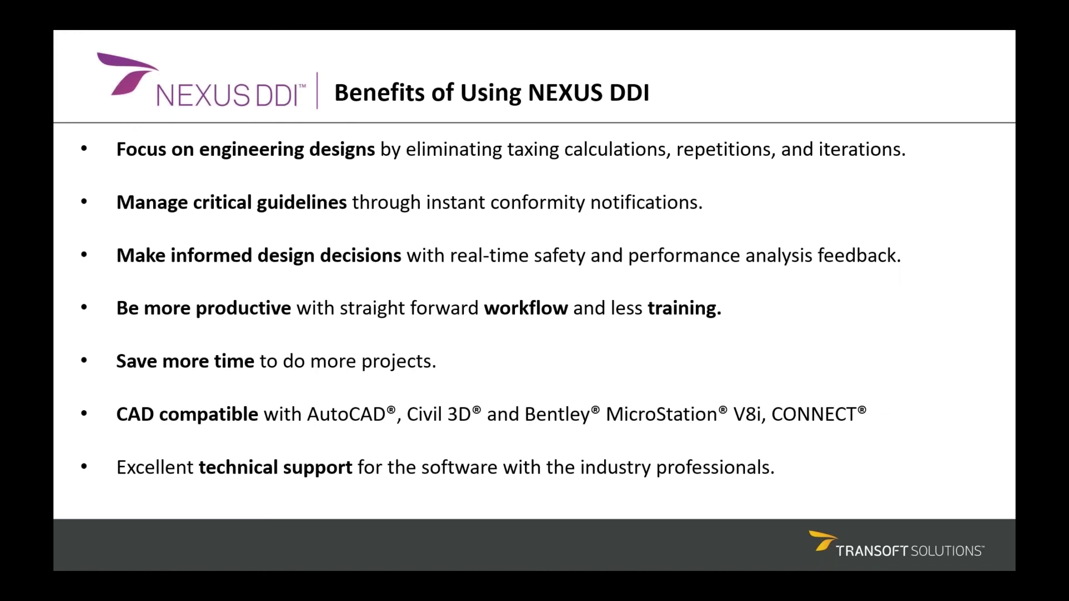
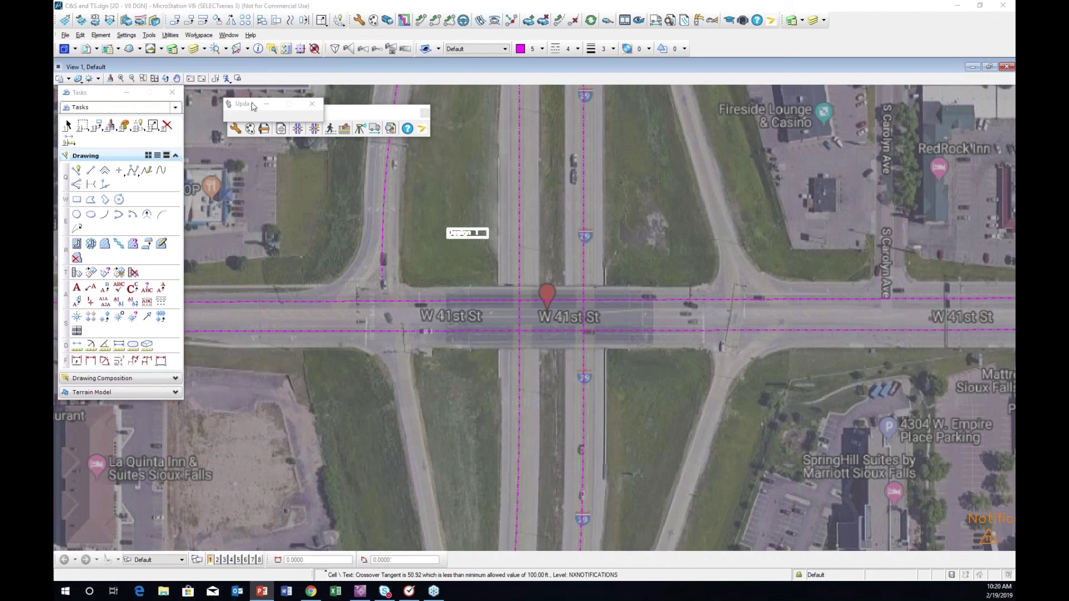
# Set the NEXUS DDI program units to feet in the general program settings
pyautogui.moveTo(252, 107); pyautogui.dragTo(275, 72)
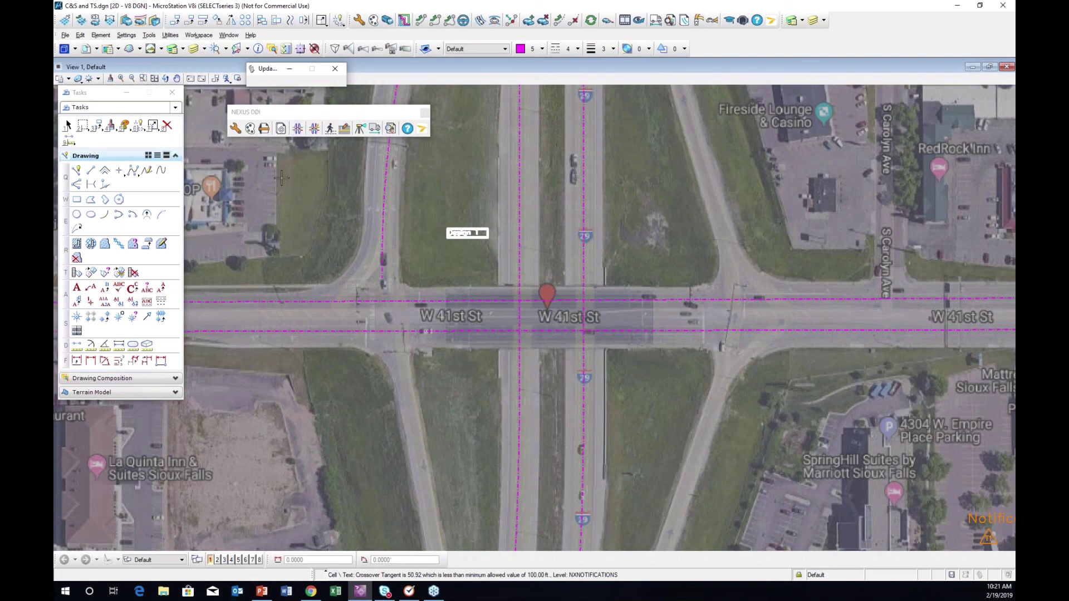
pyautogui.click(236, 130)
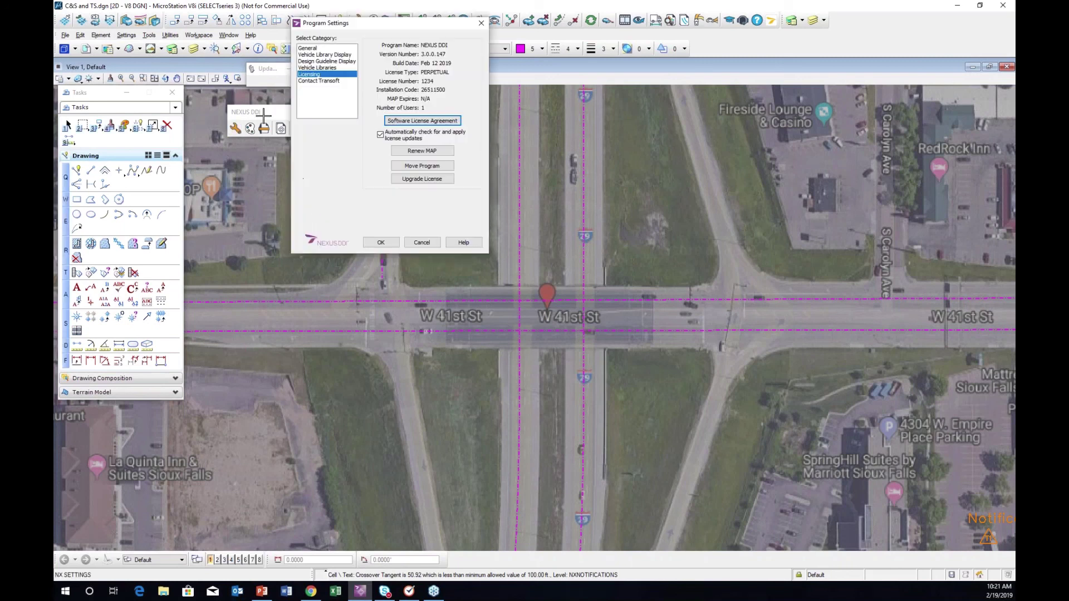
pyautogui.click(315, 49)
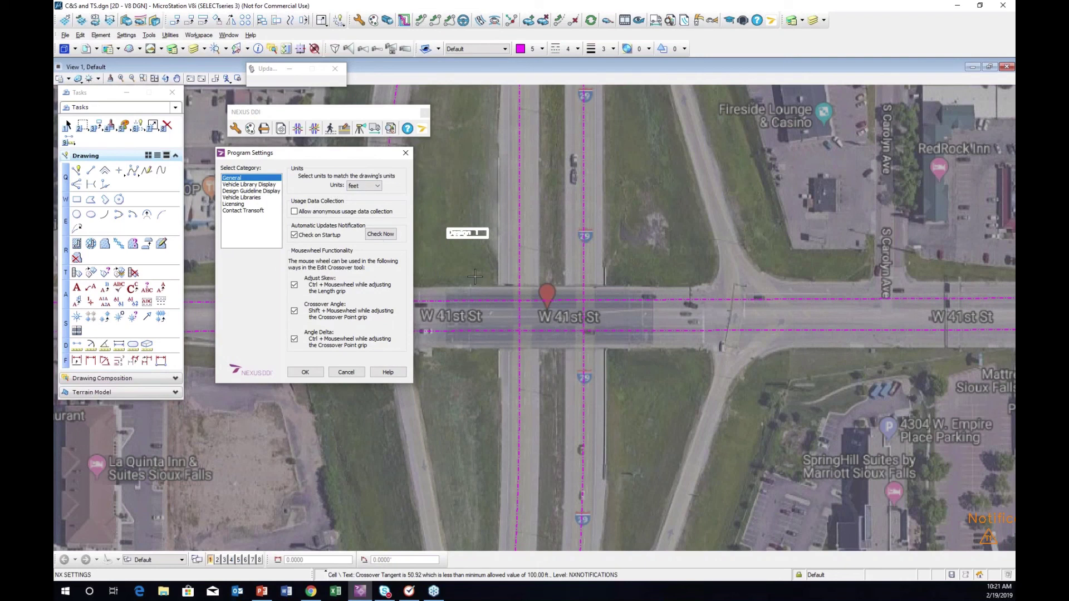
pyautogui.click(377, 187)
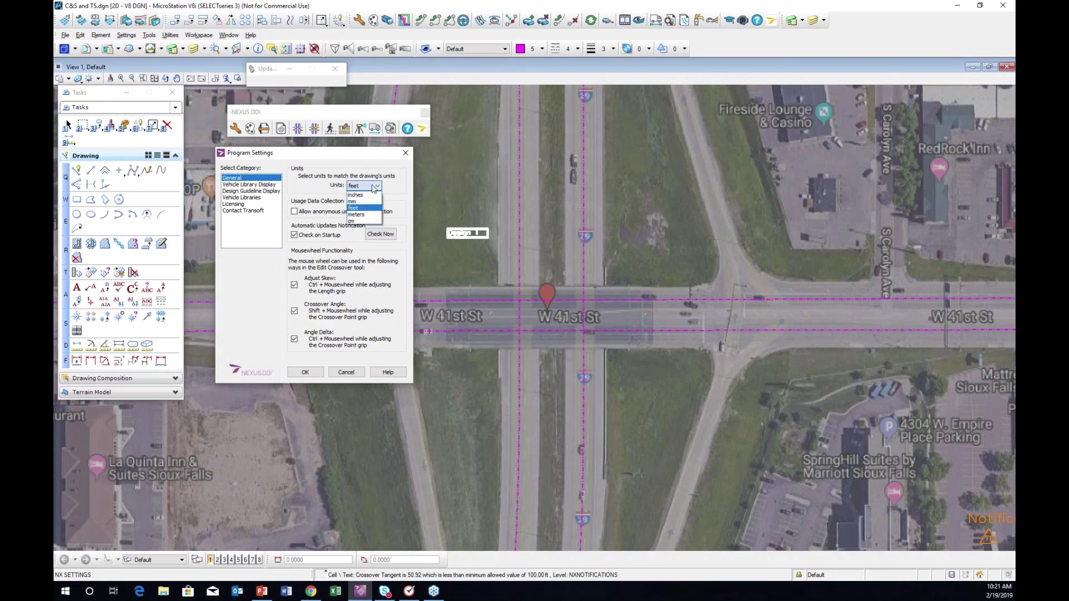
pyautogui.click(374, 207)
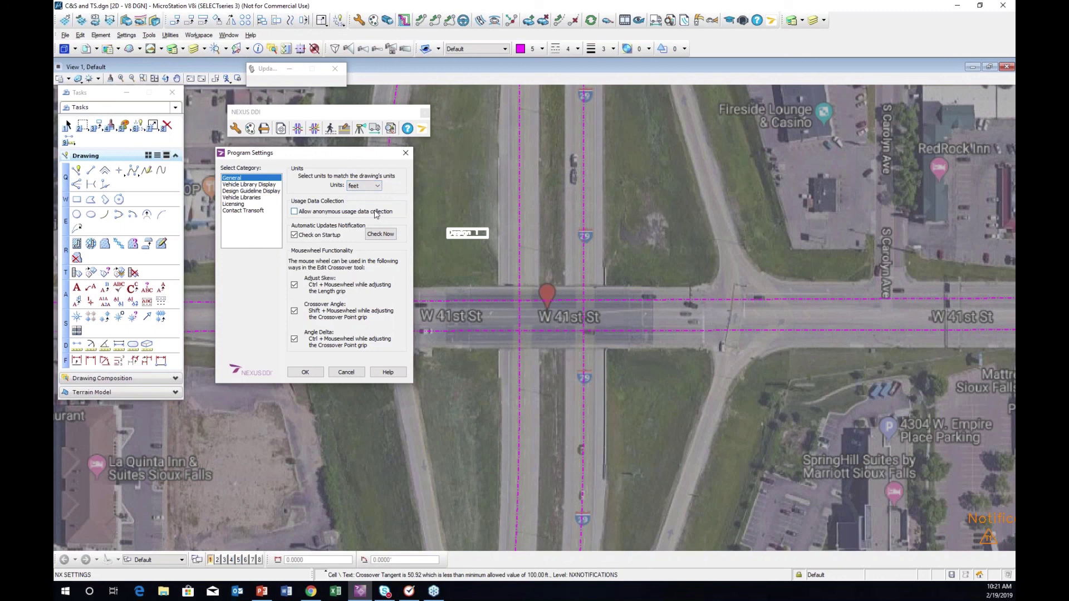
pyautogui.click(305, 372)
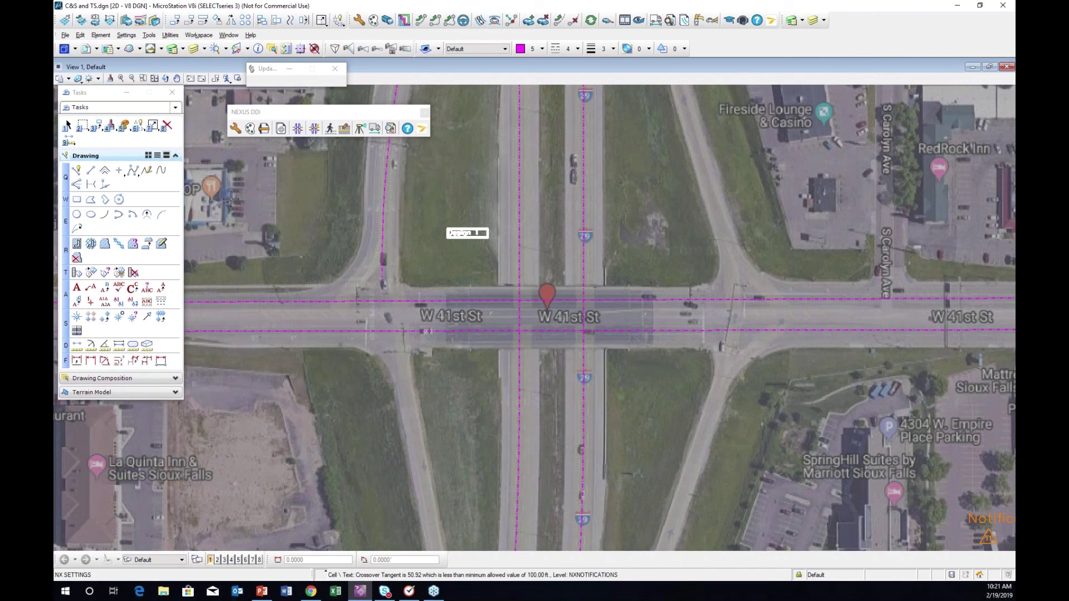
# Review the DDI drawing properties, including islands and the general, path, vehicle, envelope and hatching settings for movements
pyautogui.click(253, 134)
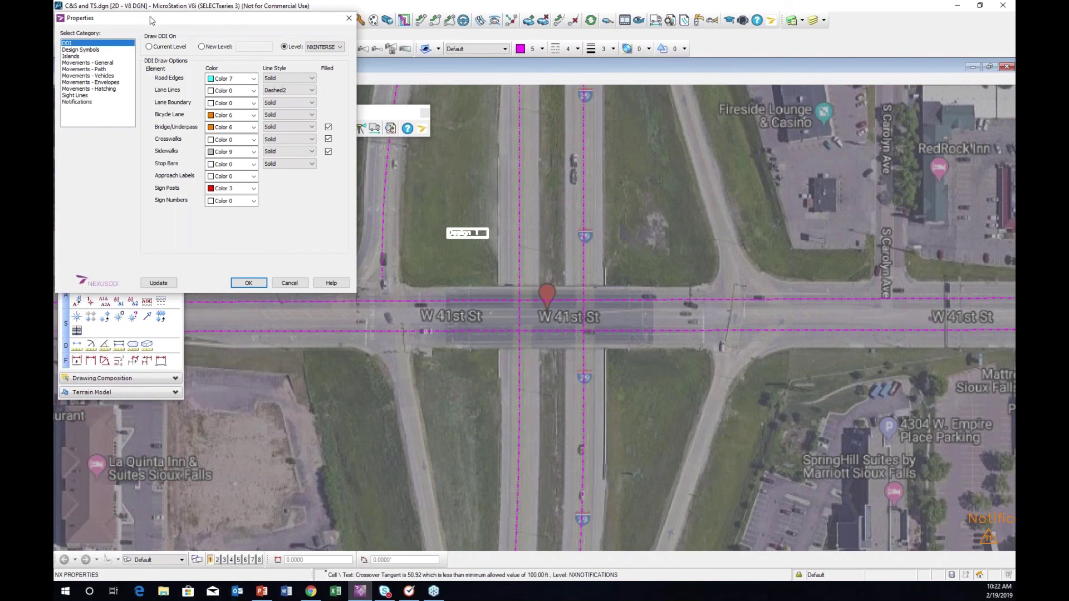
pyautogui.moveTo(150, 20); pyautogui.dragTo(267, 148)
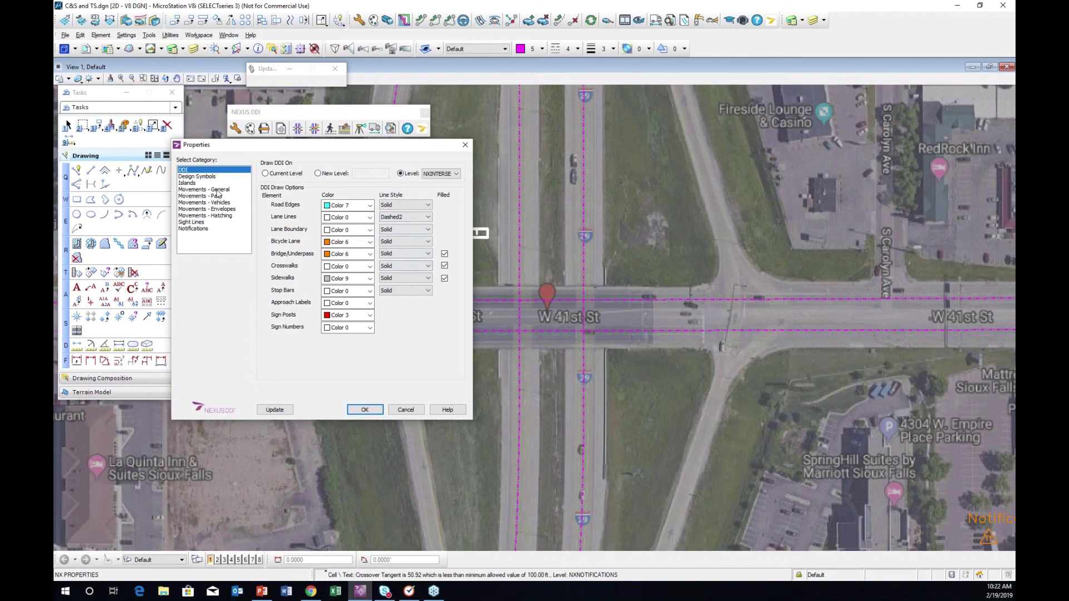
pyautogui.click(200, 183)
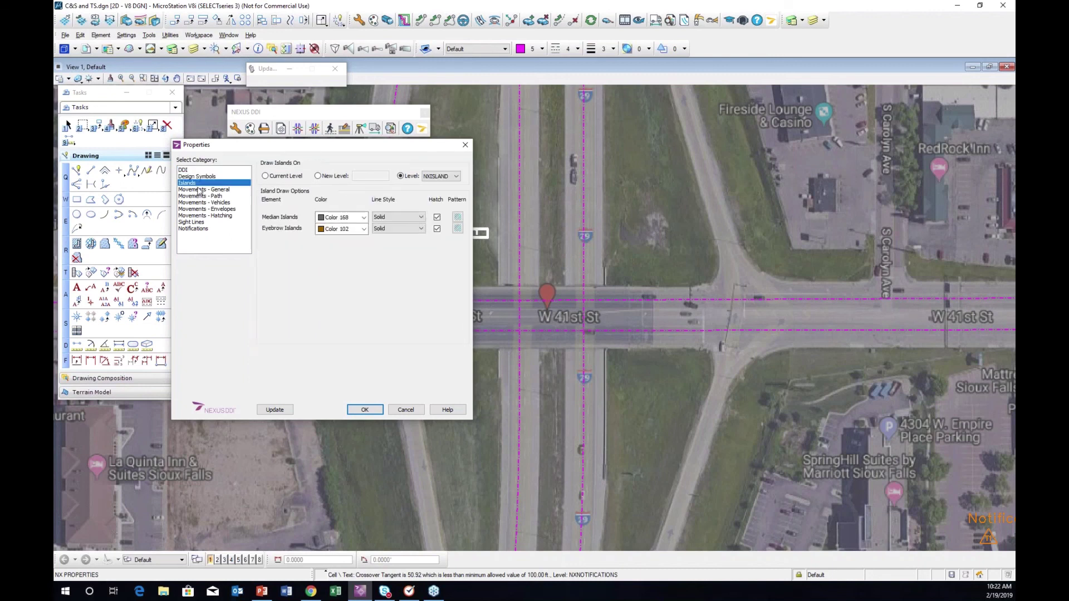
pyautogui.click(199, 190)
pyautogui.click(199, 196)
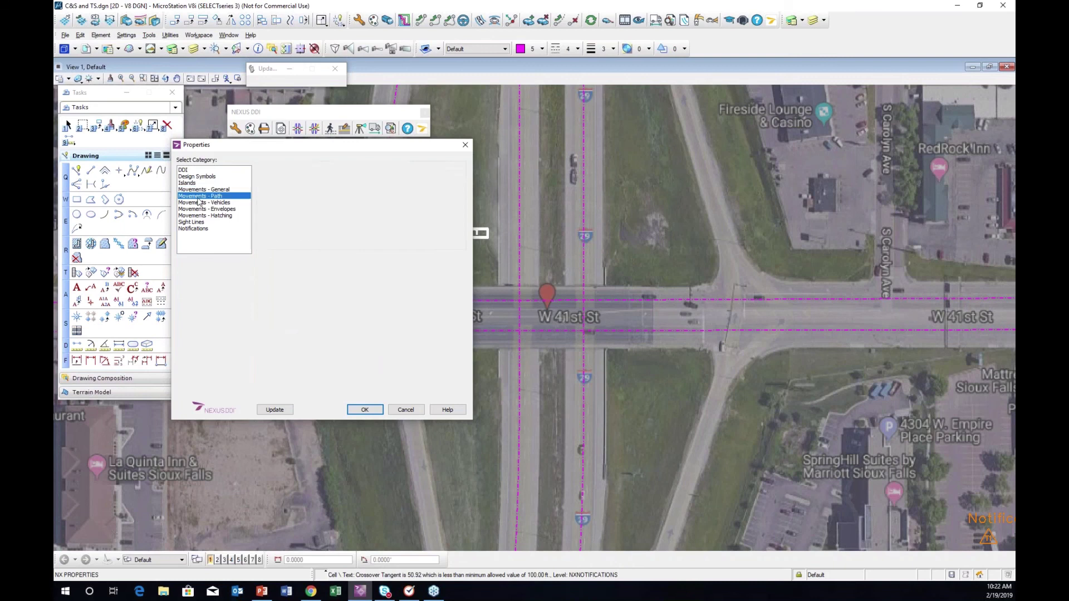
pyautogui.click(199, 204)
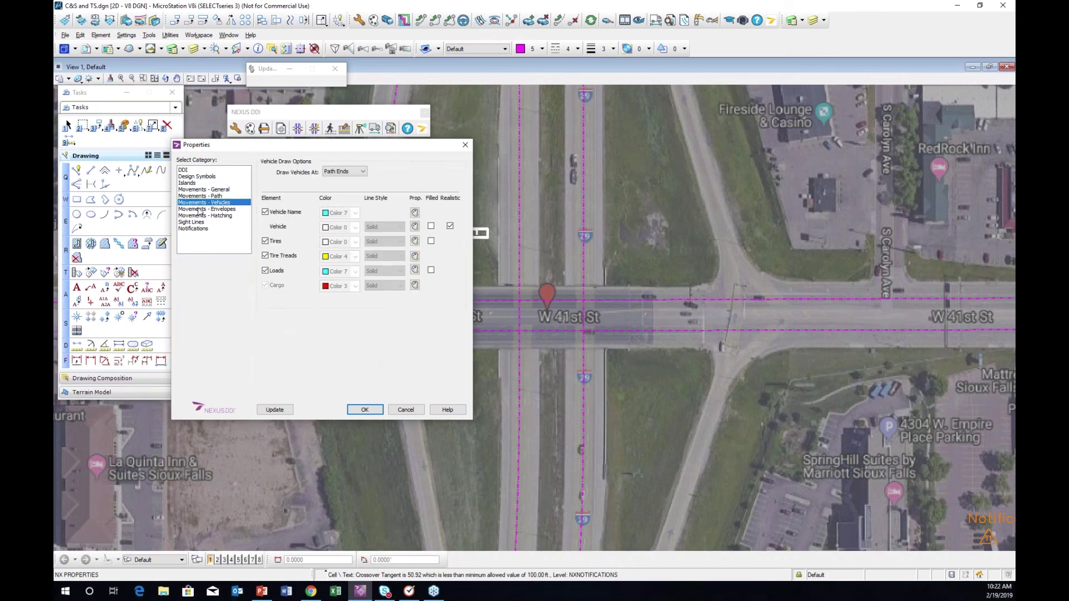
pyautogui.click(199, 210)
pyautogui.click(200, 217)
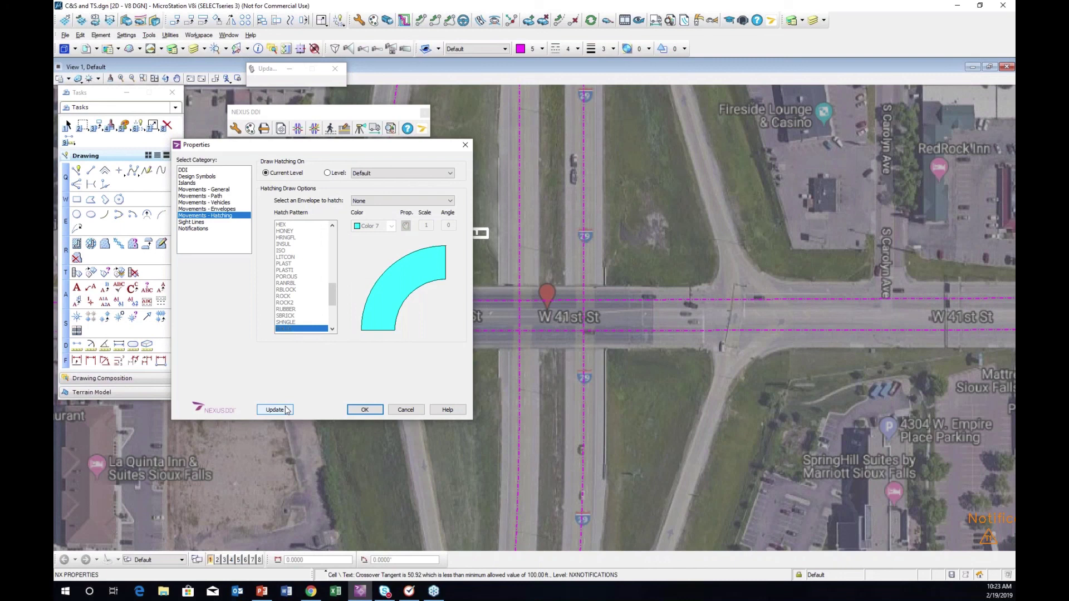
pyautogui.click(365, 409)
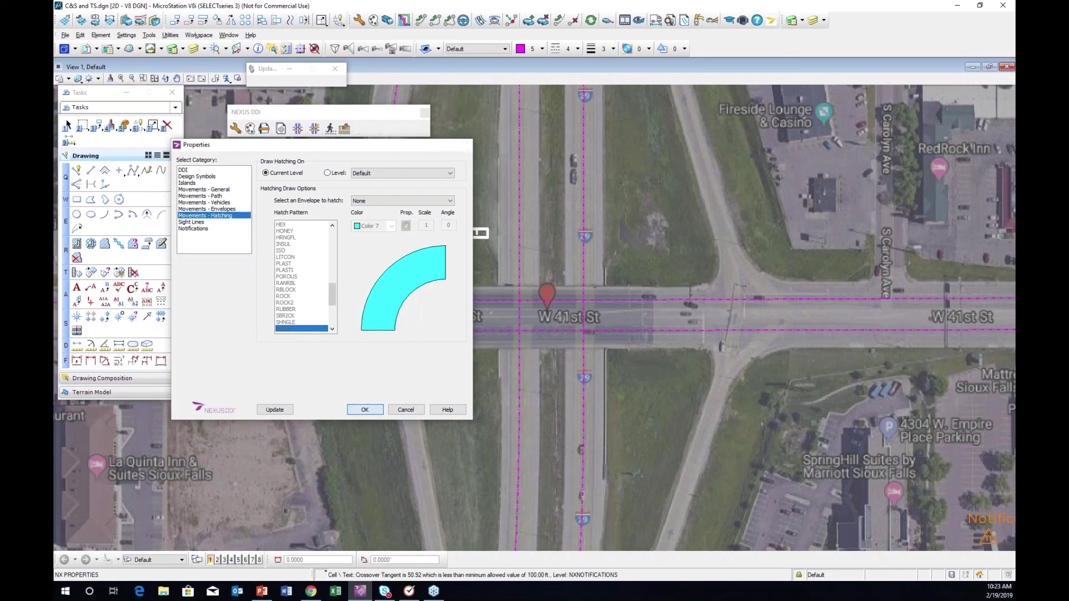
# Open the Default design guideline for editing and review its design speed, design vehicles, lane, shoulder width and bicycle lane parameters
pyautogui.click(263, 130)
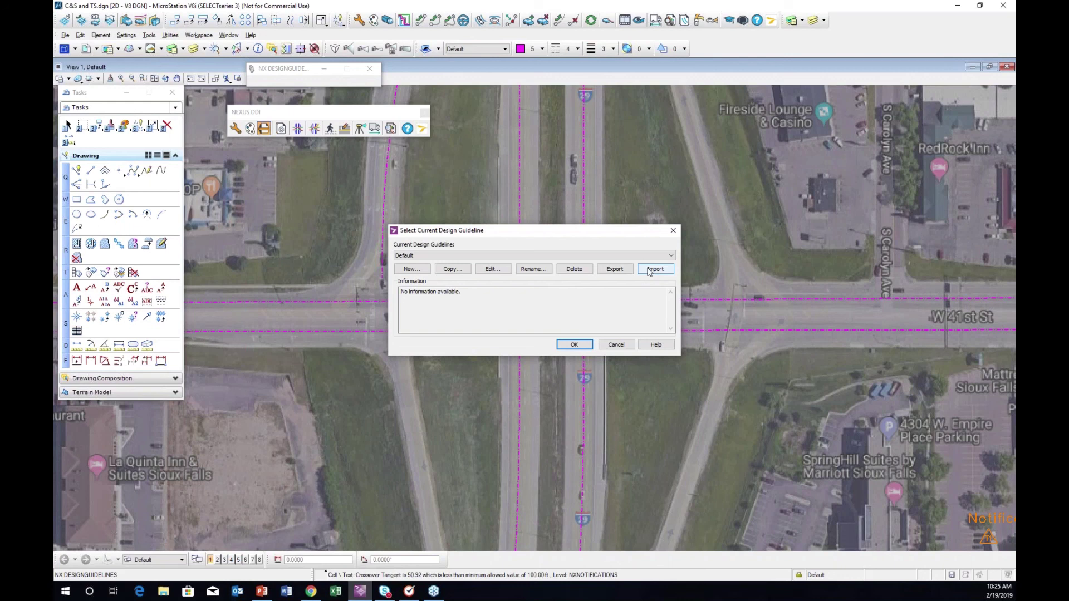
pyautogui.click(492, 270)
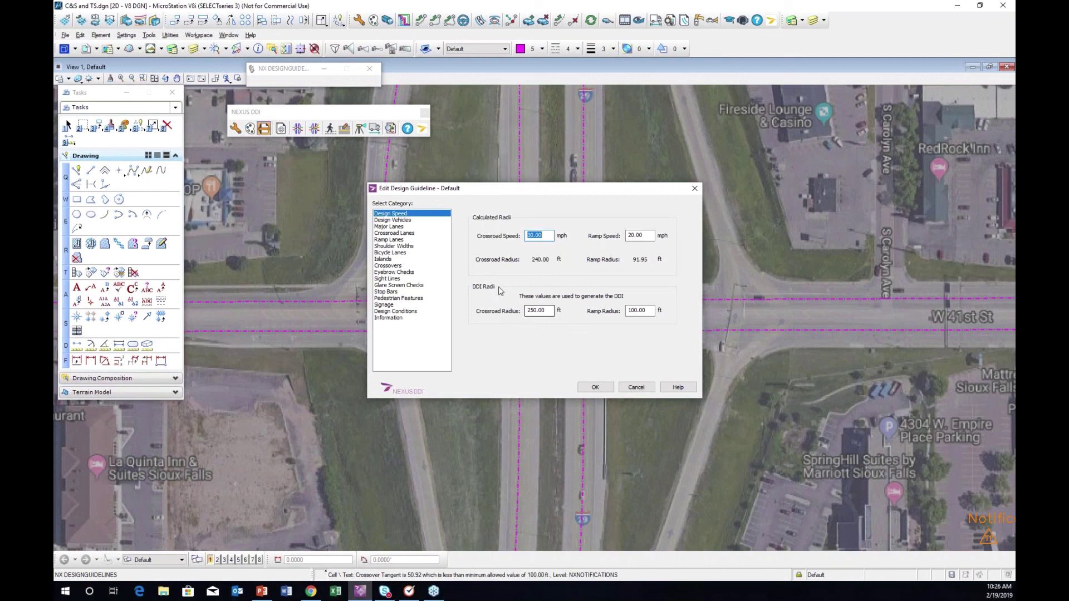
pyautogui.click(411, 220)
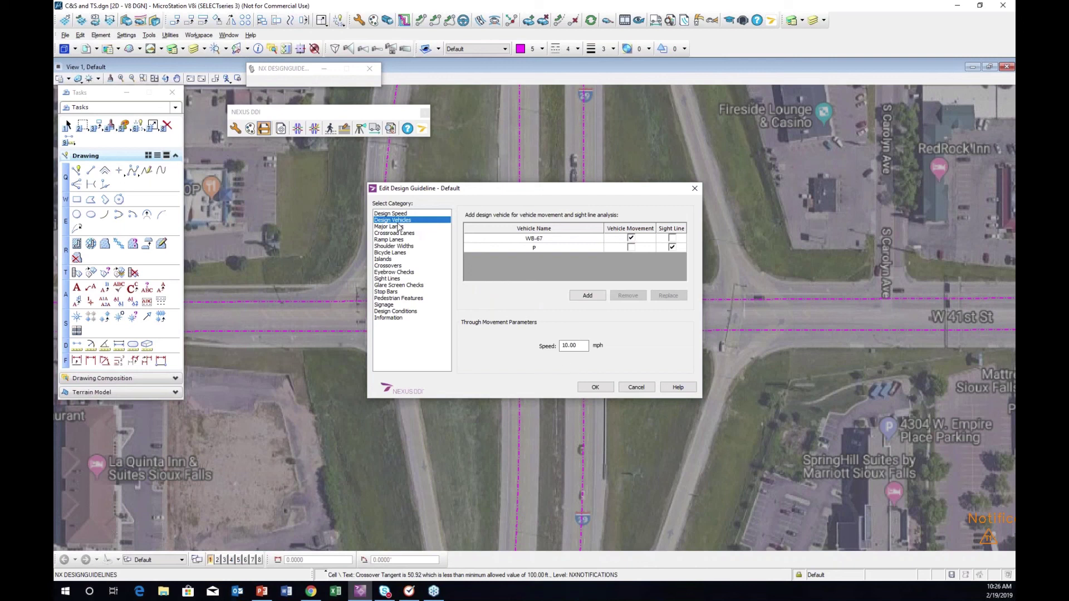
pyautogui.click(399, 227)
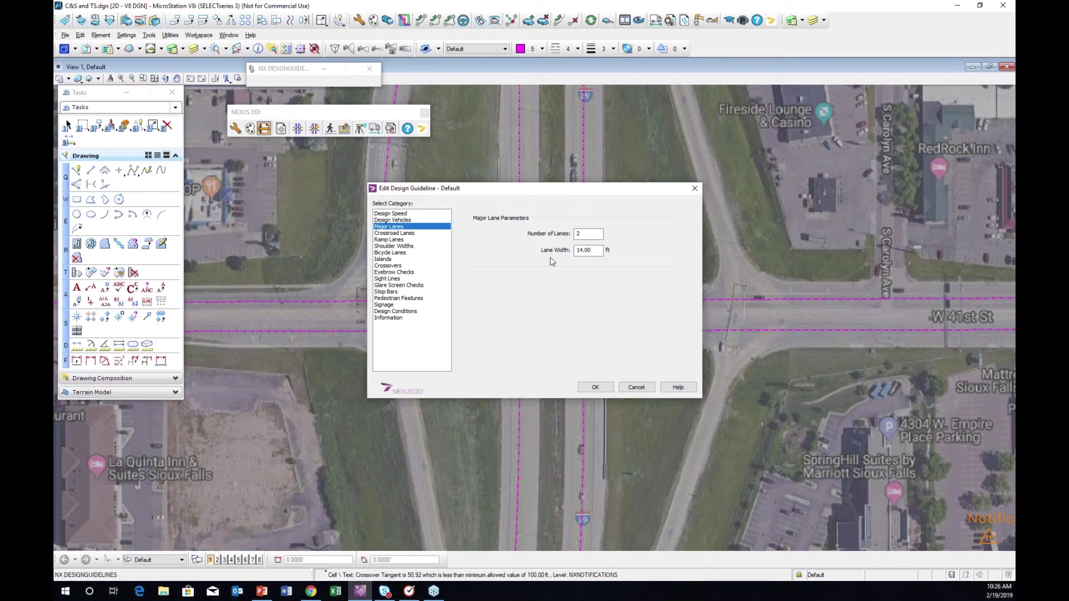
pyautogui.click(404, 235)
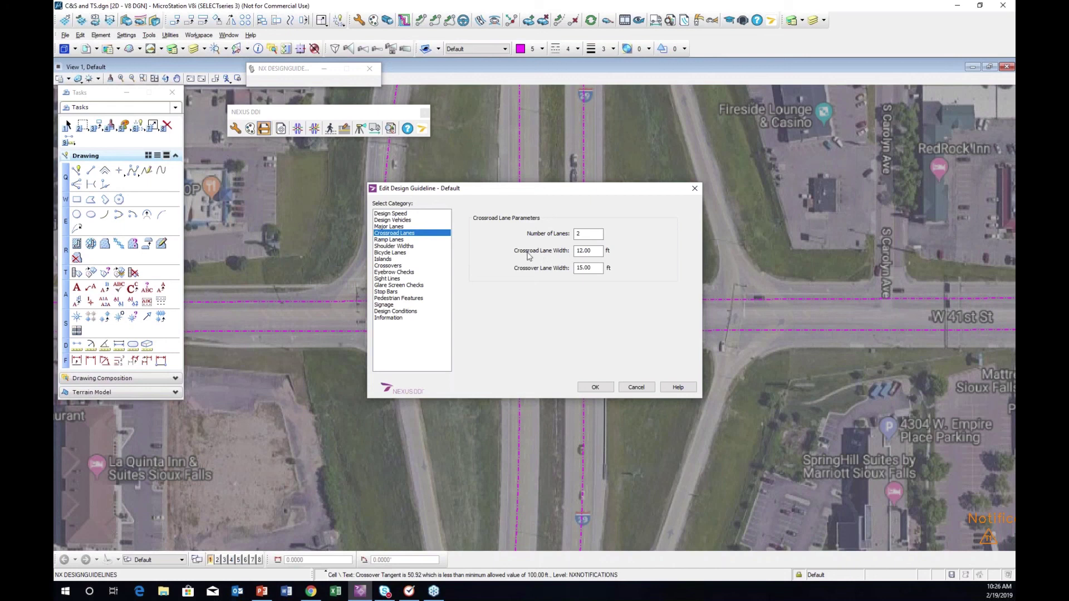
pyautogui.click(405, 241)
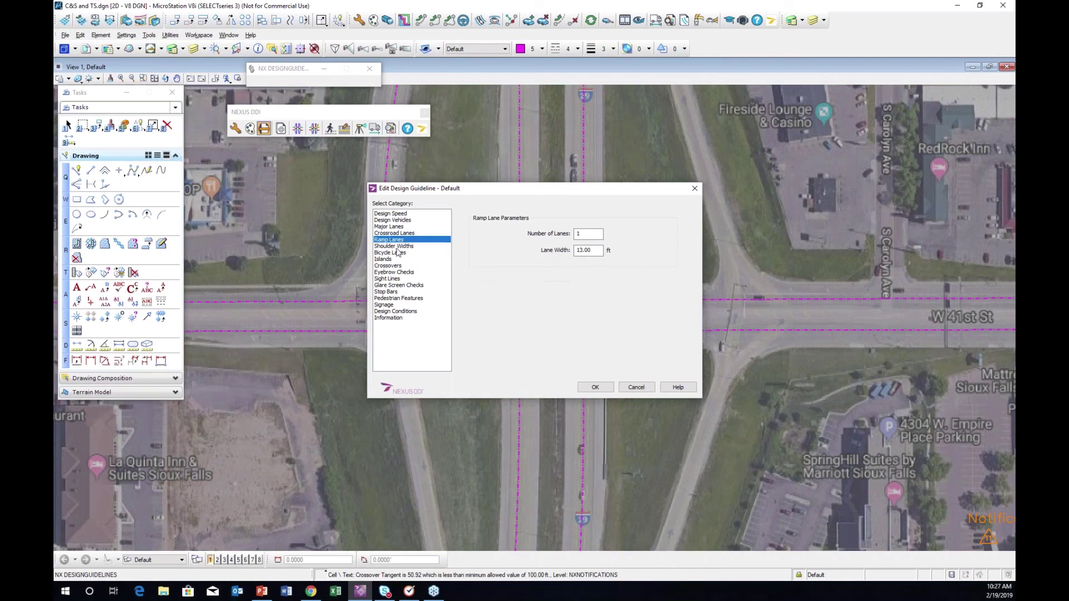
pyautogui.click(398, 246)
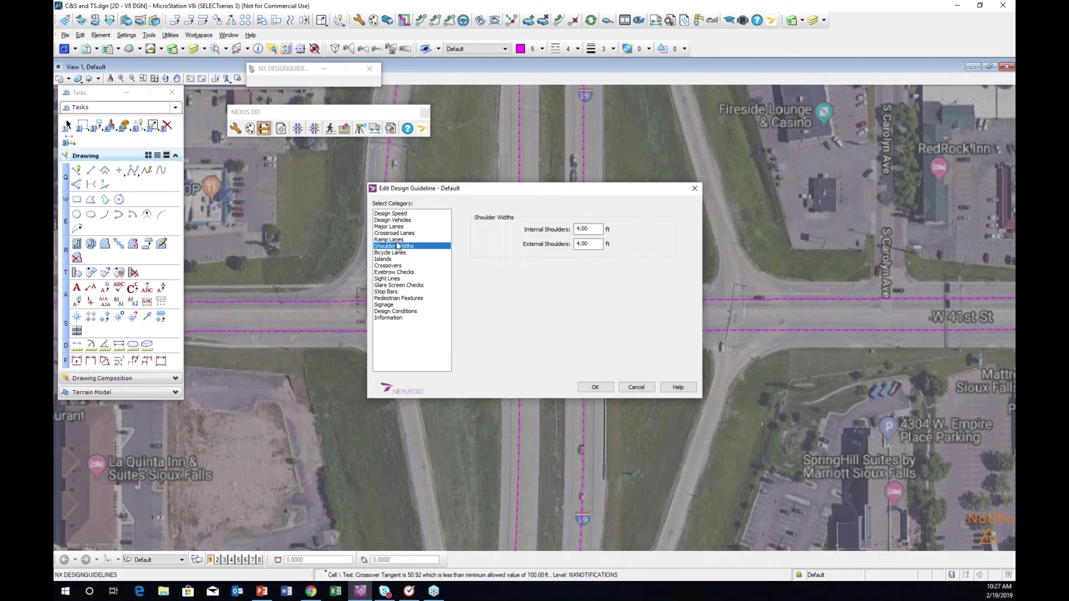
pyautogui.click(397, 253)
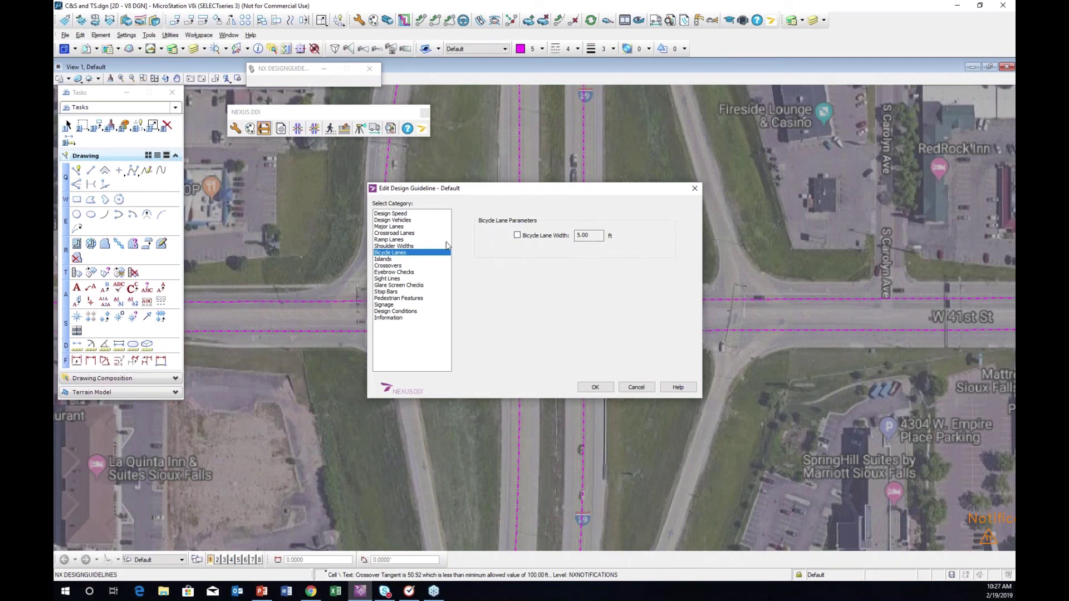
# Review the Default guideline's islands, crossovers, eyebrow checks, sight lines and glare screen check parameters
pyautogui.click(422, 259)
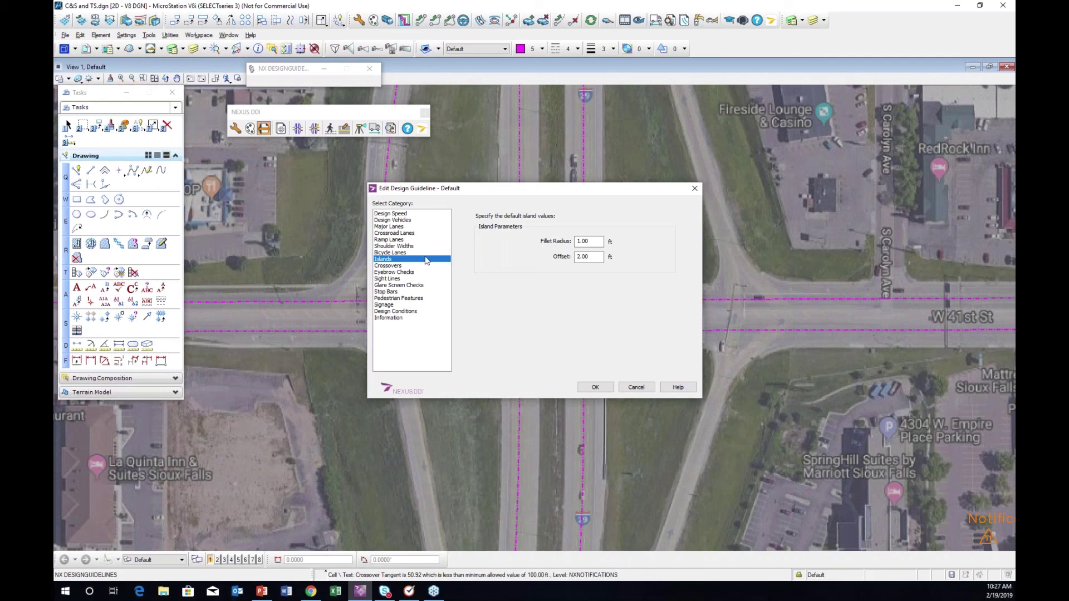
pyautogui.click(409, 272)
pyautogui.click(405, 267)
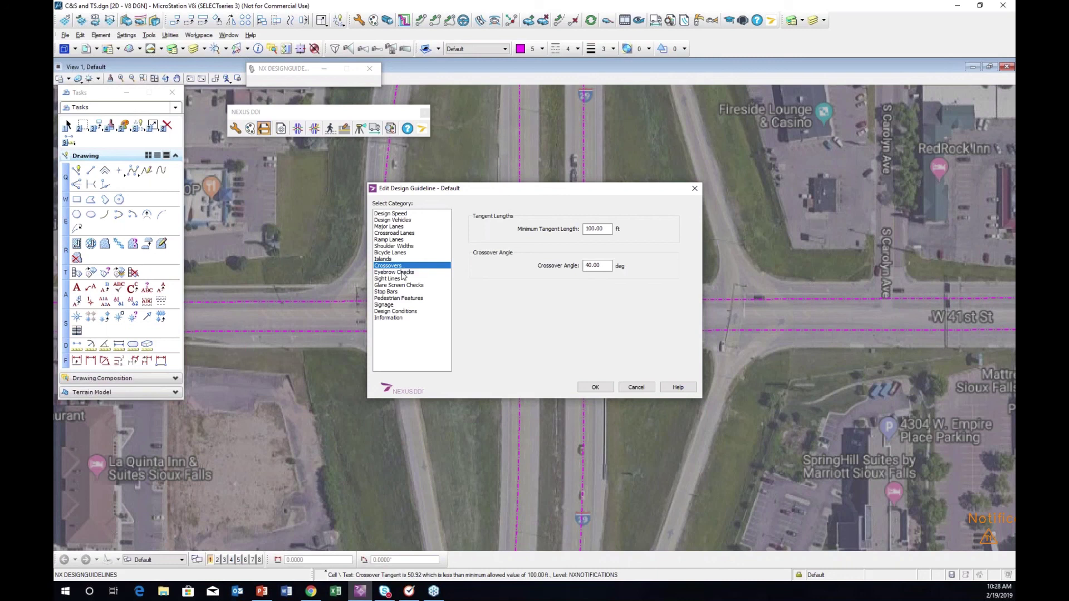
pyautogui.click(403, 272)
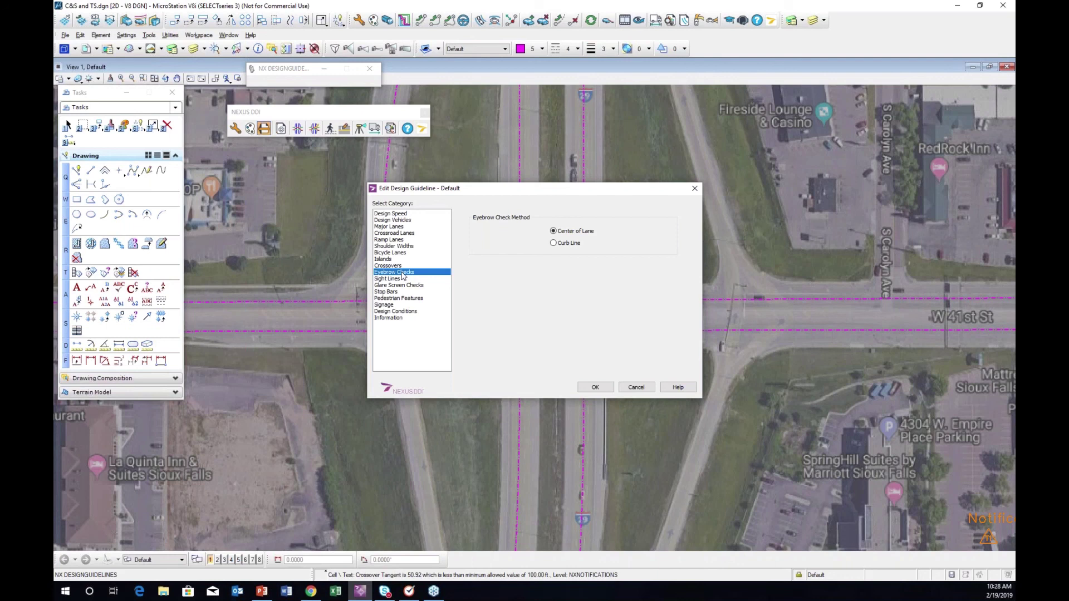
pyautogui.click(403, 279)
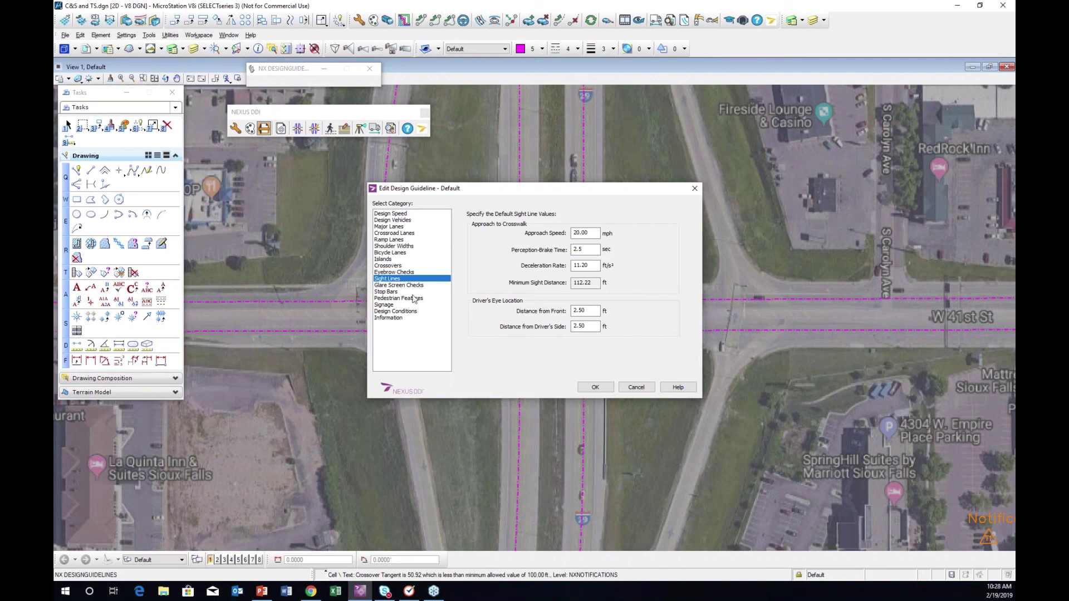
pyautogui.click(412, 286)
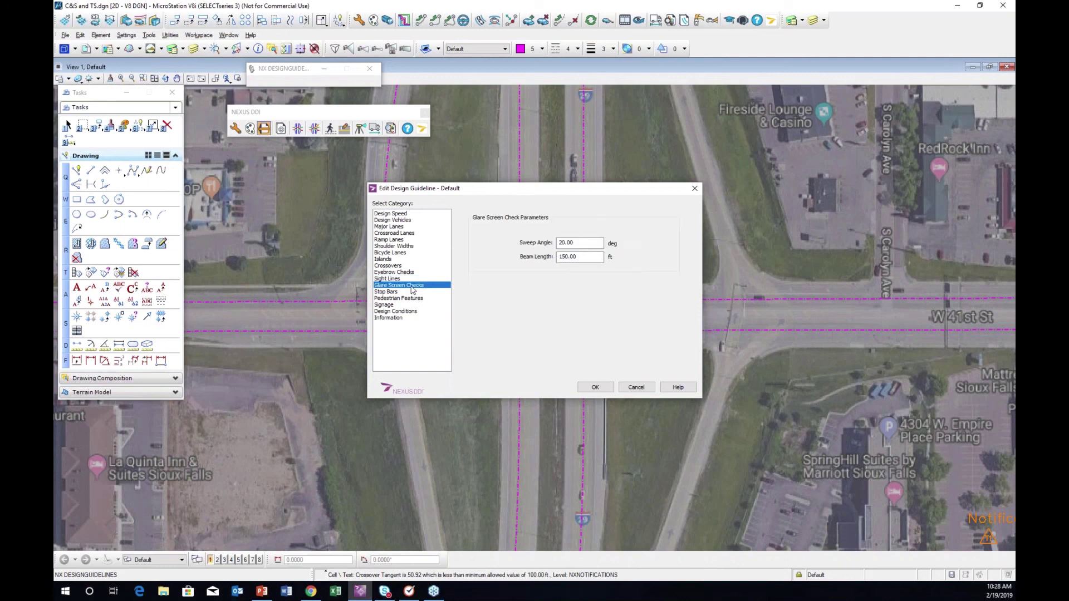
# Review the guideline's stop bars, pedestrian features, signage and design conditions, and accept Default as the current design guideline
pyautogui.click(397, 292)
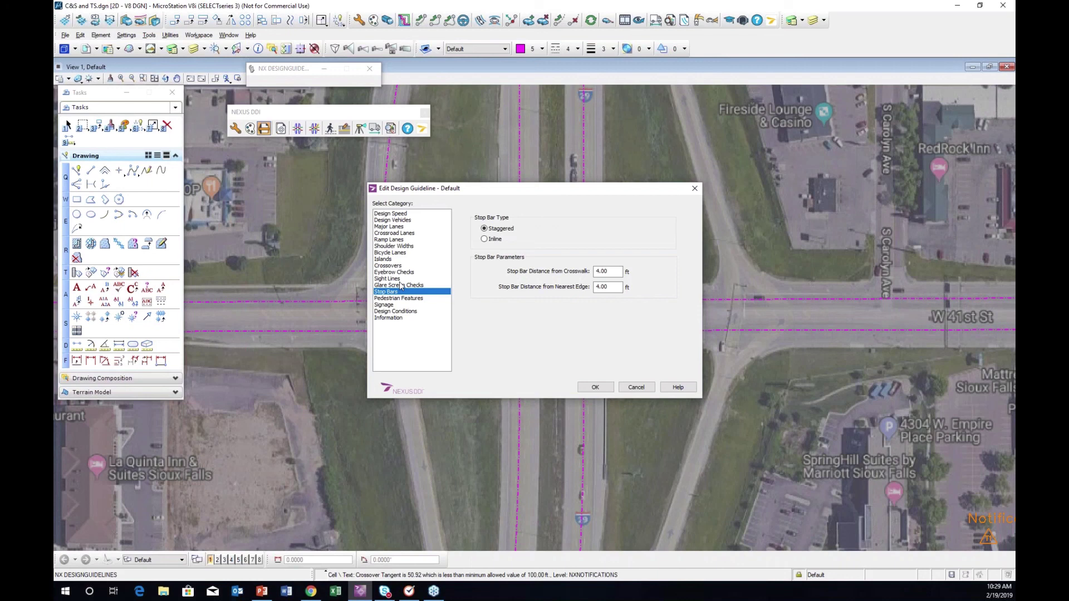
pyautogui.click(421, 300)
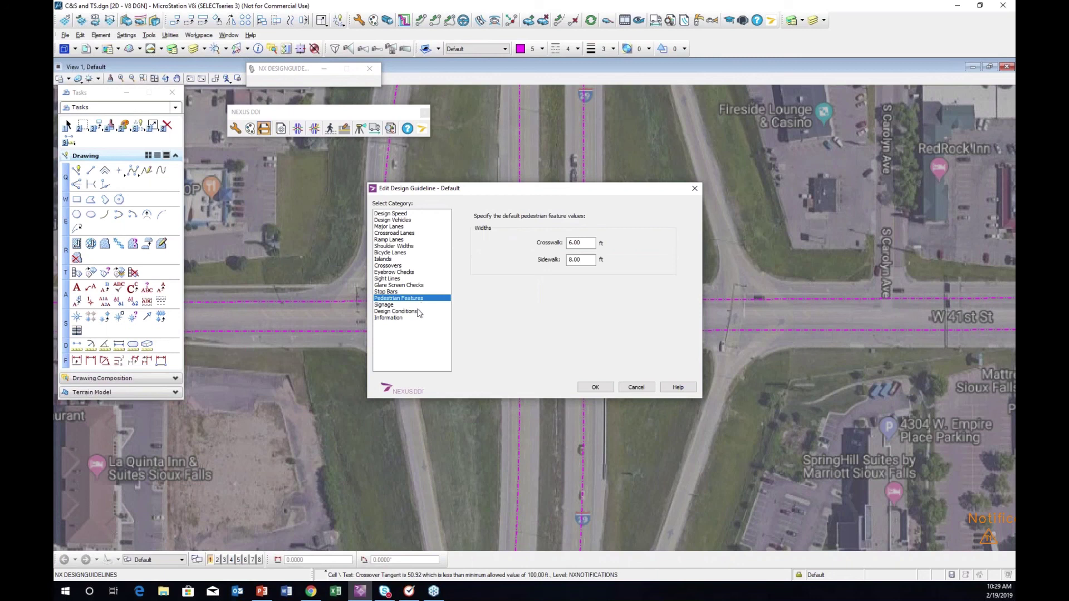
pyautogui.click(398, 305)
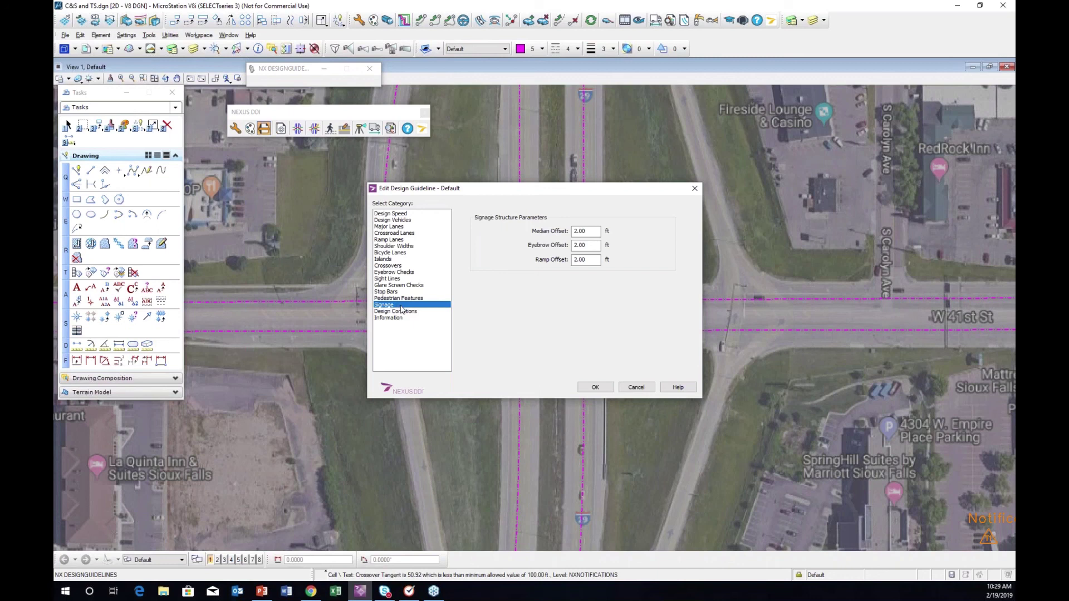
pyautogui.click(406, 312)
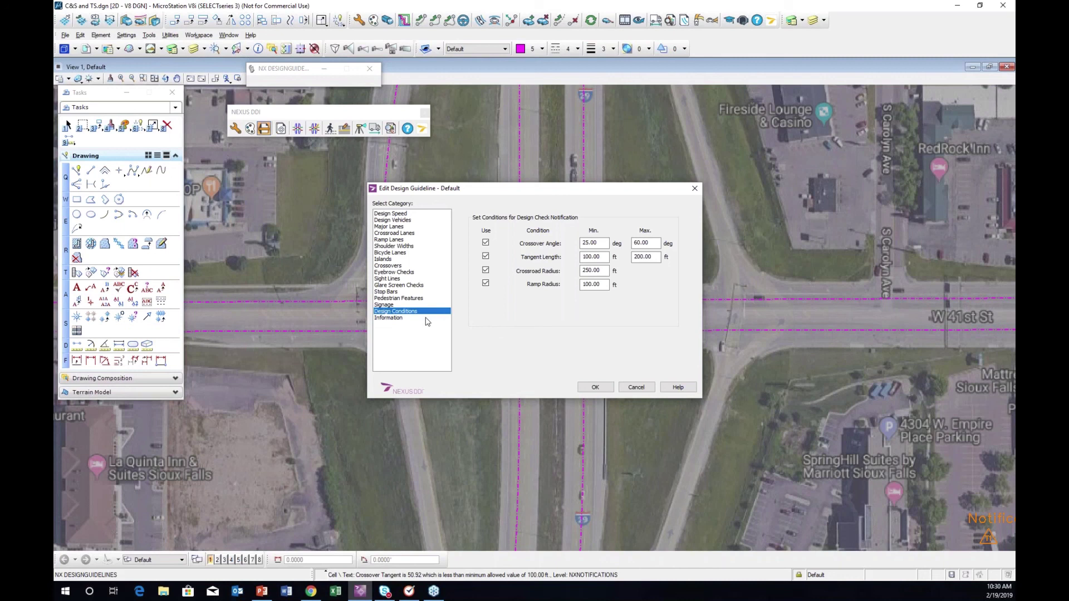
pyautogui.click(599, 389)
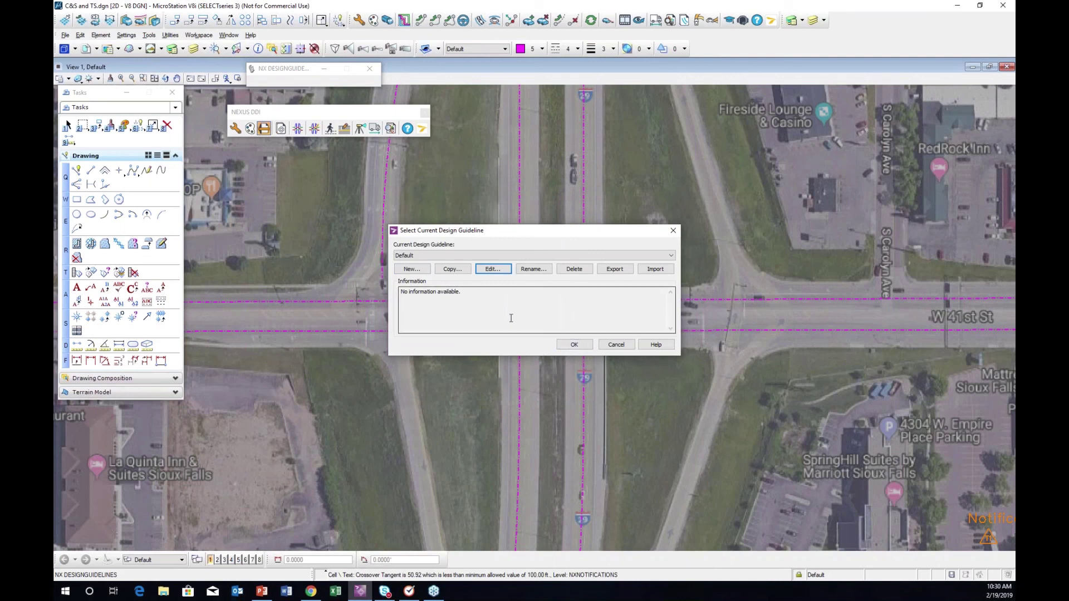
pyautogui.click(574, 344)
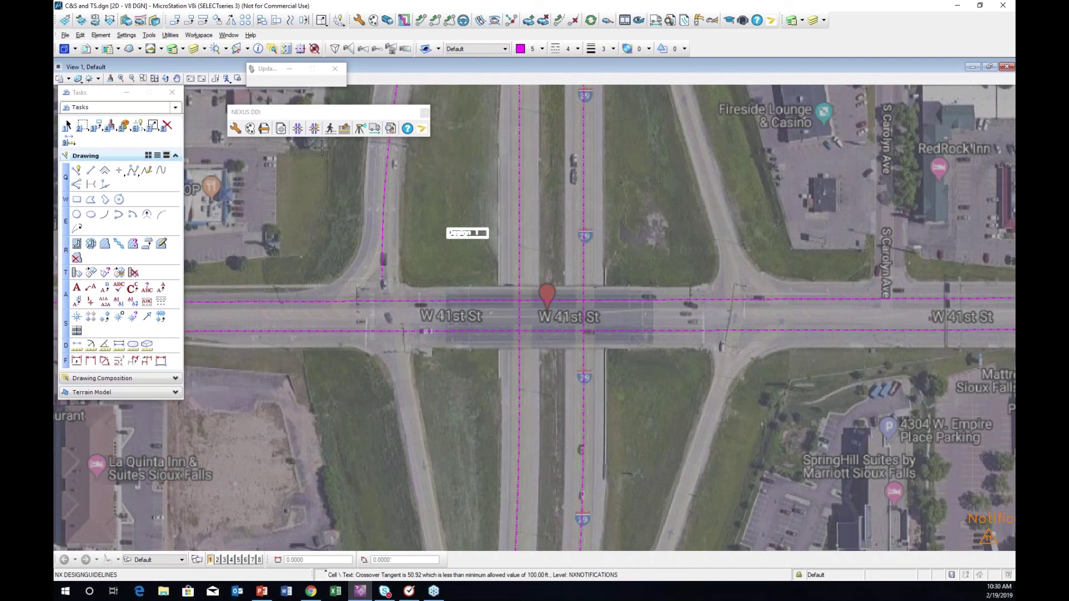
# Generate a new DDI from the two I-29 and two W 41st St alignments and set the interchange orientation
pyautogui.click(300, 129)
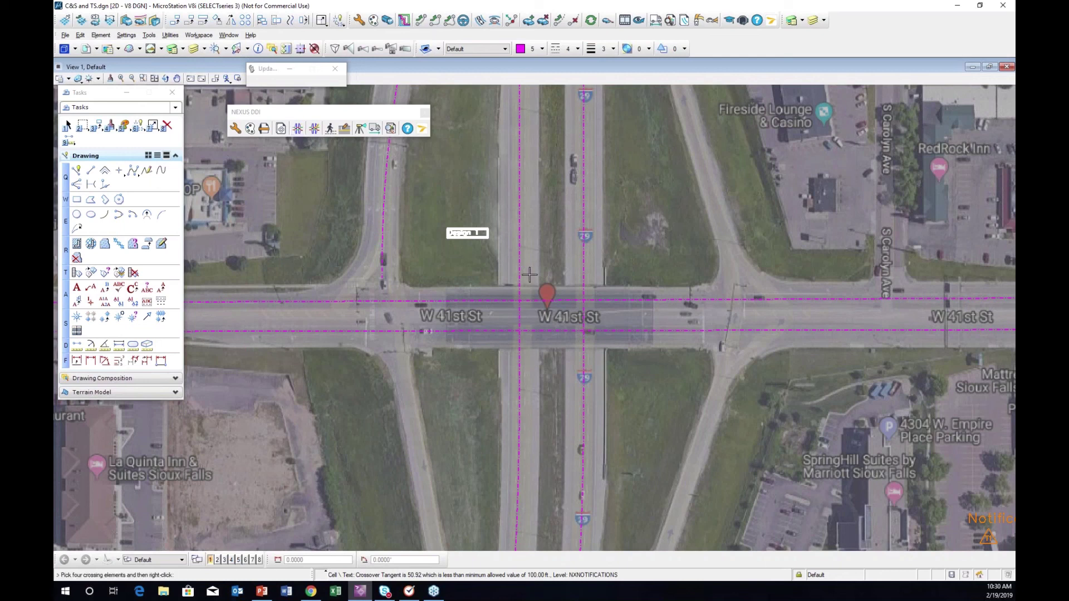
pyautogui.click(583, 273)
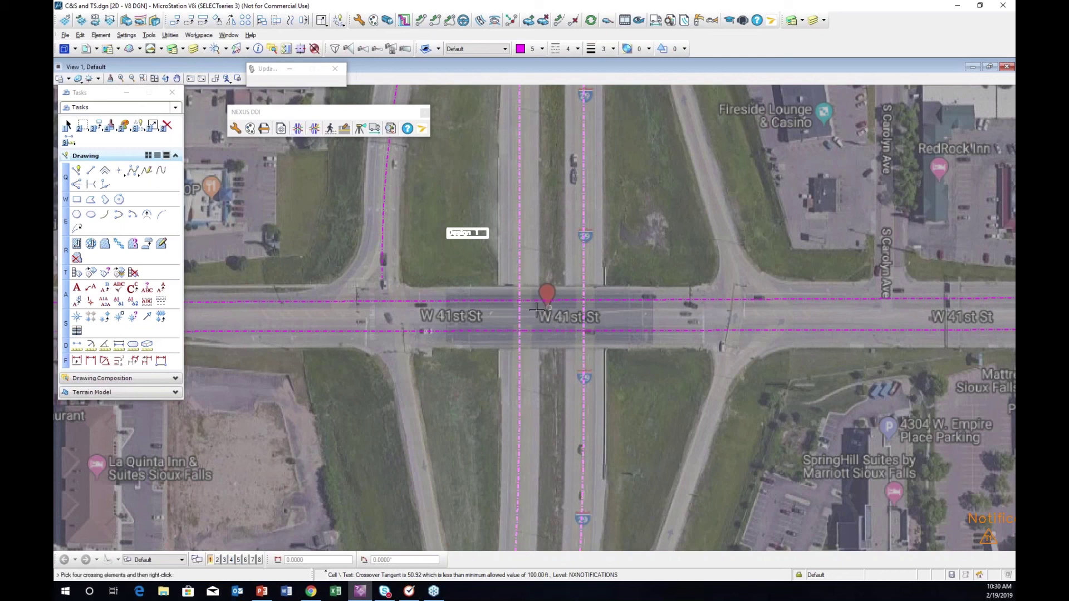
pyautogui.click(531, 302)
pyautogui.click(540, 330)
pyautogui.rightClick(480, 354)
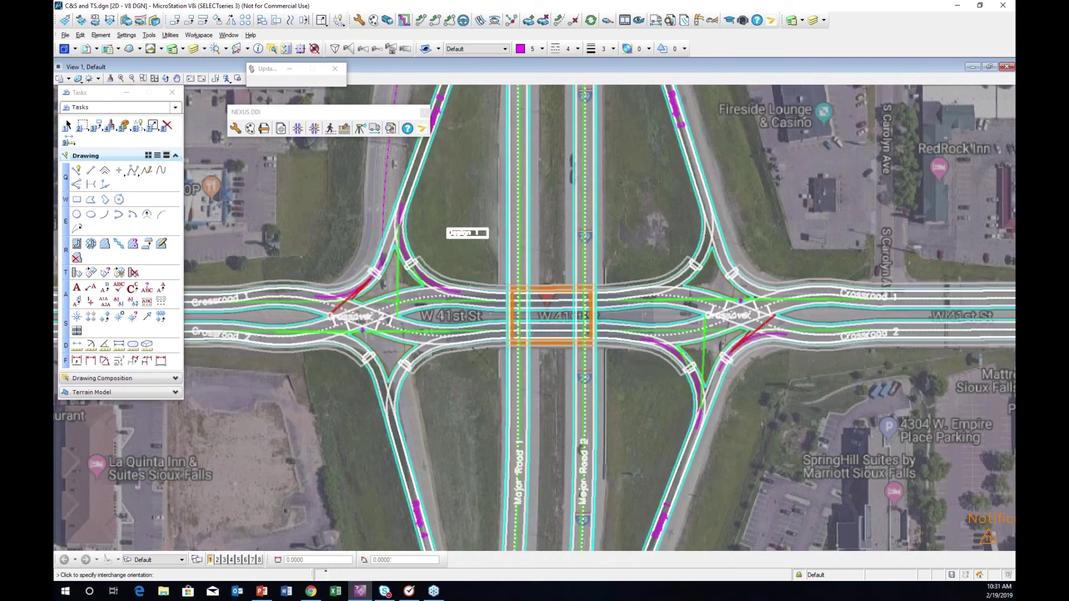
pyautogui.click(479, 355)
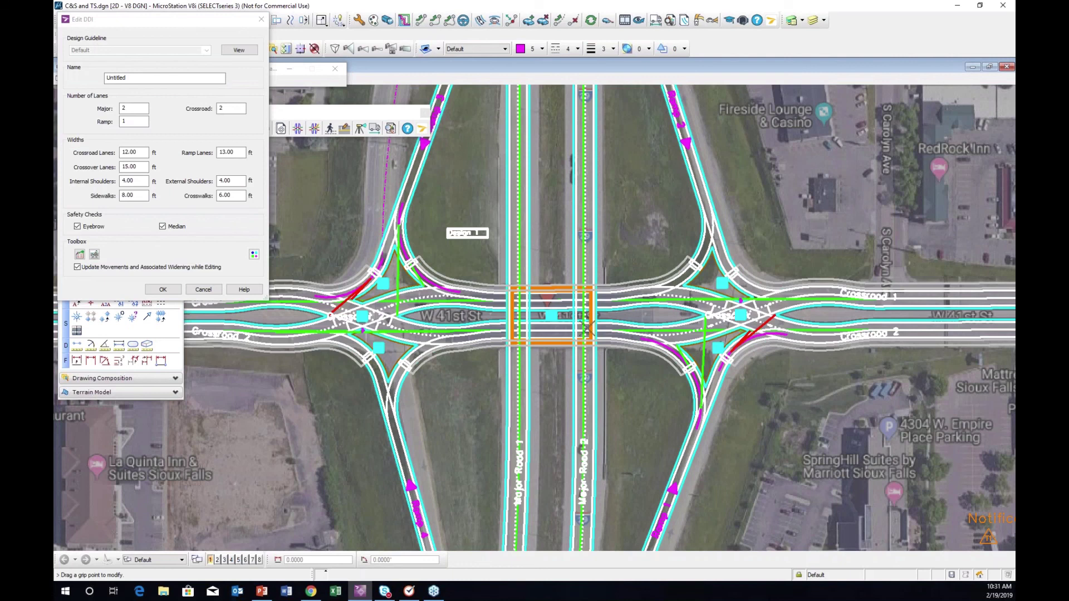
# Hide the bridge/underpass, alignments, major road and labels, and turn off the eyebrow and median safety checks
pyautogui.click(79, 255)
pyautogui.moveTo(189, 86); pyautogui.dragTo(187, 285)
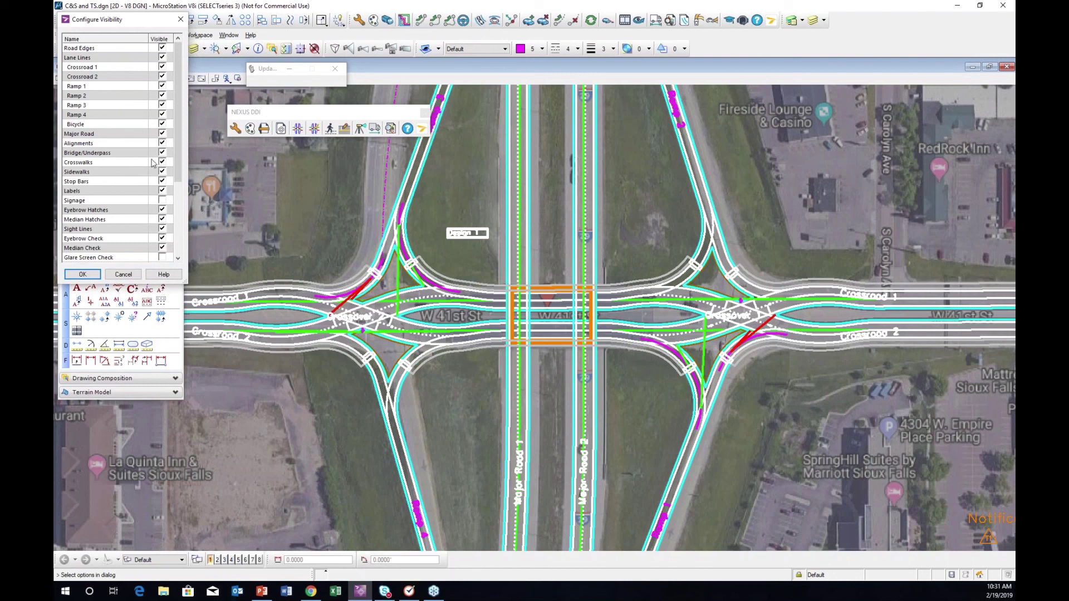
pyautogui.click(162, 152)
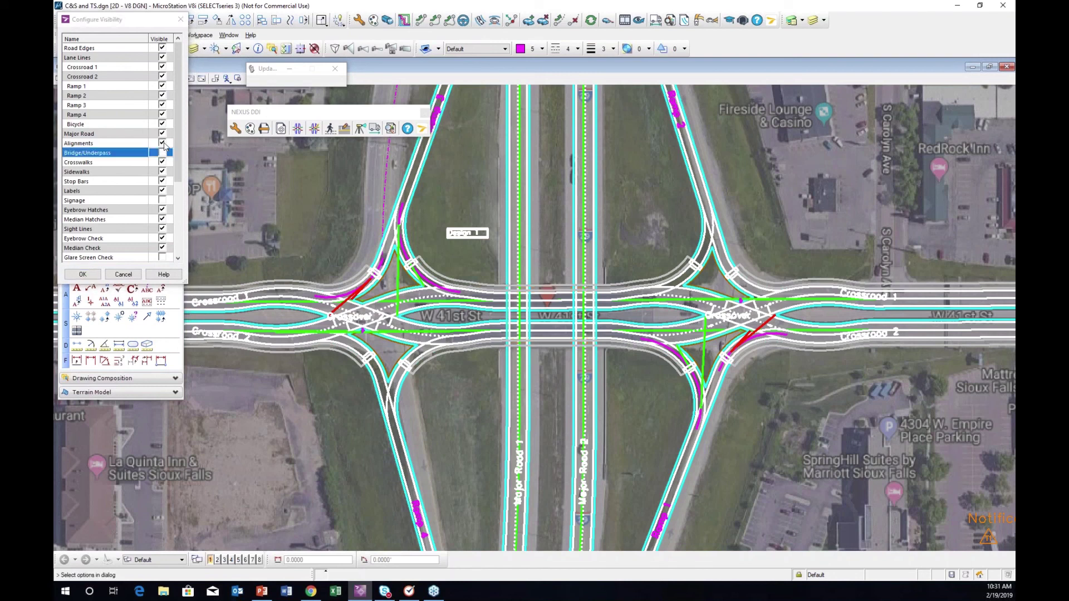
pyautogui.click(162, 143)
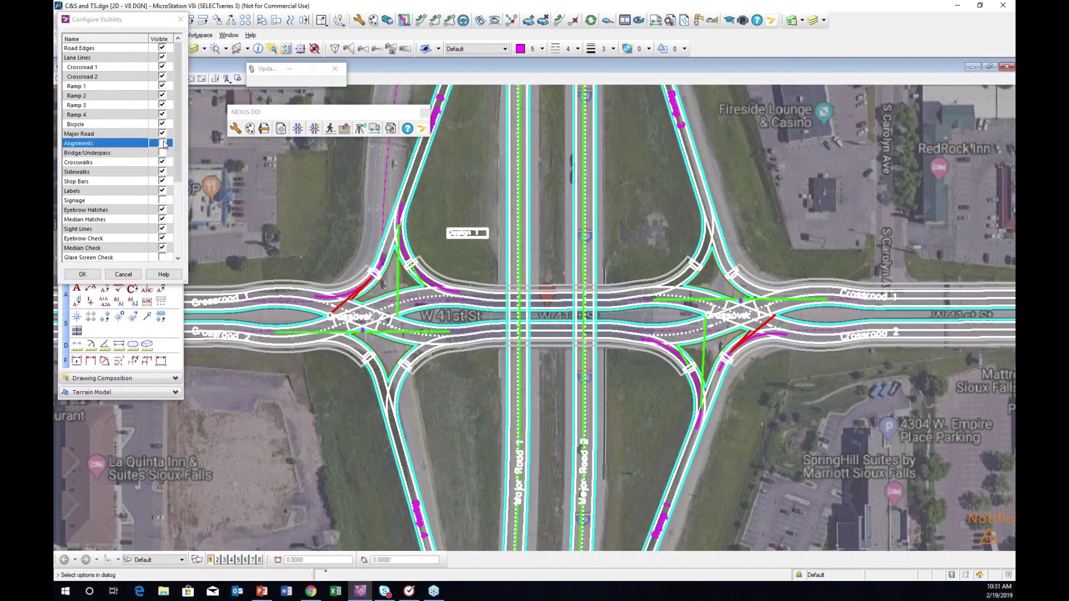
pyautogui.click(162, 133)
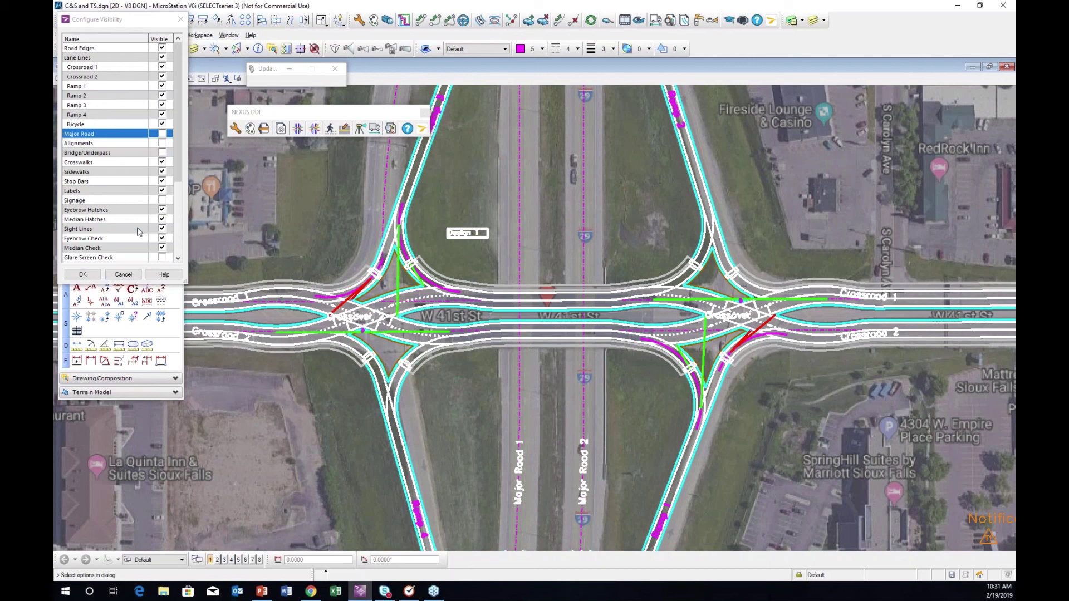
pyautogui.click(163, 192)
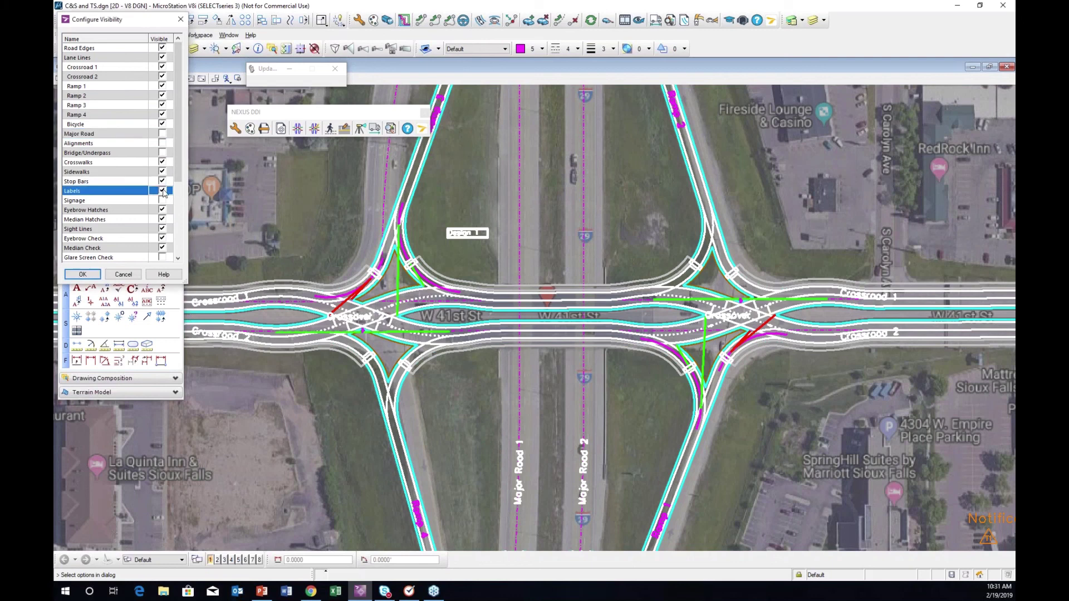
pyautogui.click(83, 277)
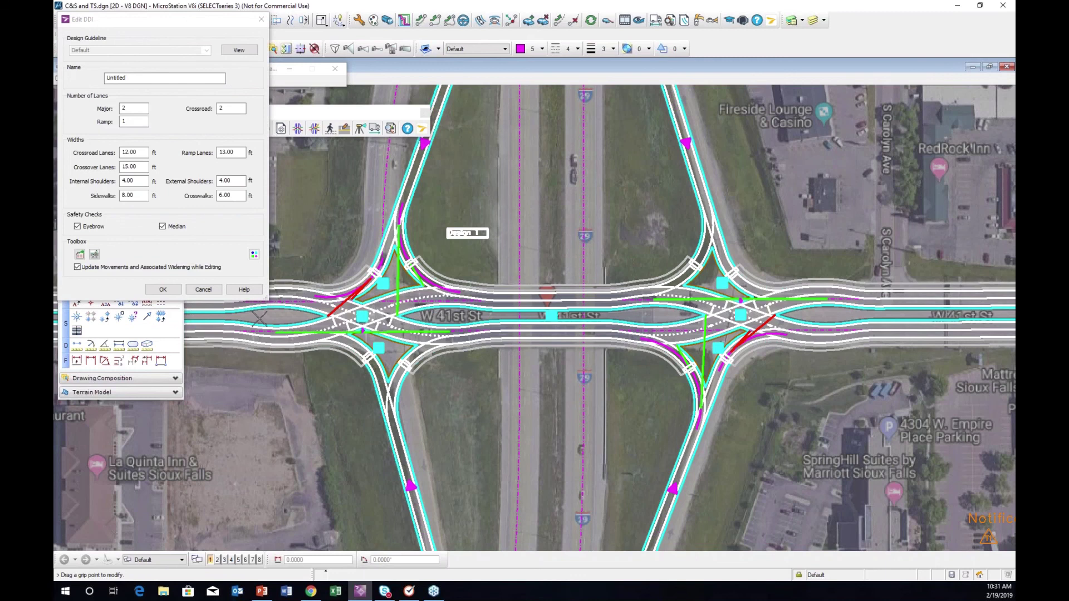
pyautogui.click(78, 227)
pyautogui.click(163, 226)
# Consult the grips legend to learn what each grip symbol edits on the interchange
pyautogui.moveTo(570, 409); pyautogui.dragTo(553, 383, button='middle')
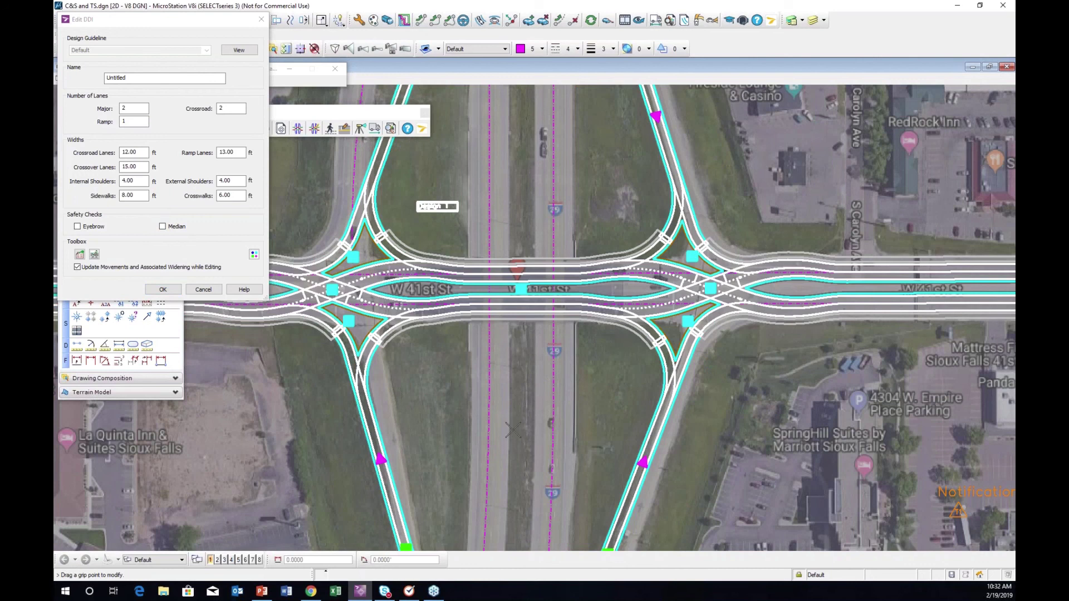
pyautogui.moveTo(542, 433); pyautogui.dragTo(503, 352, button='middle')
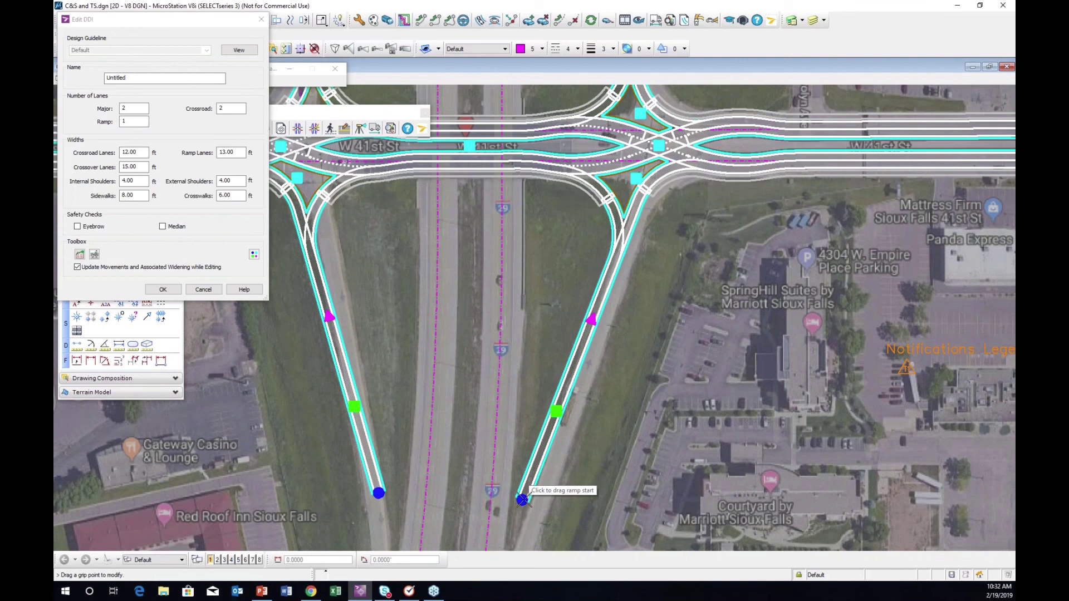
pyautogui.scroll(-2, 508, 354)
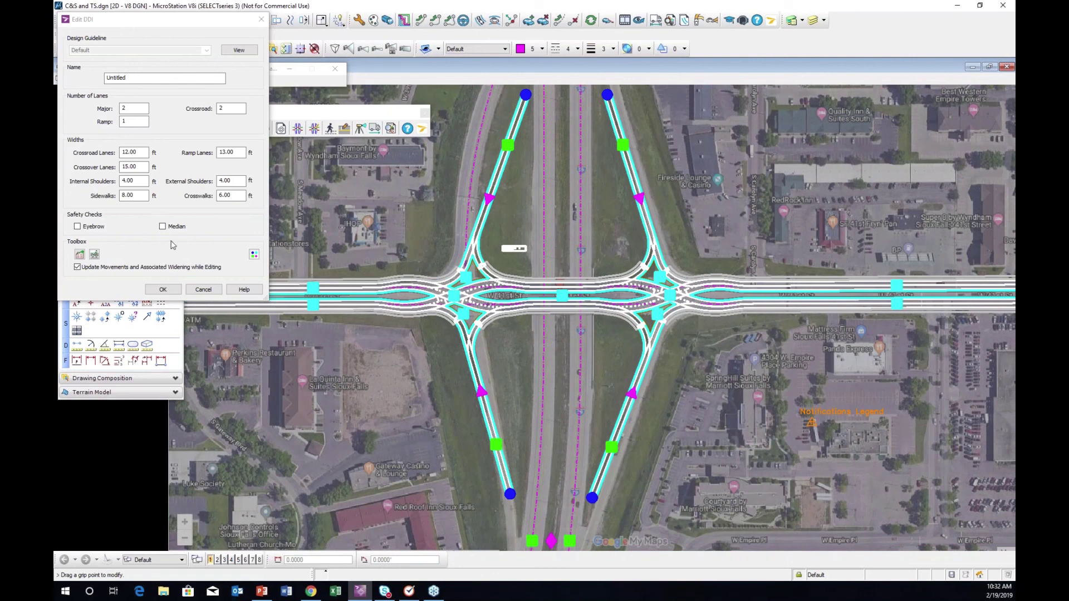
pyautogui.click(254, 255)
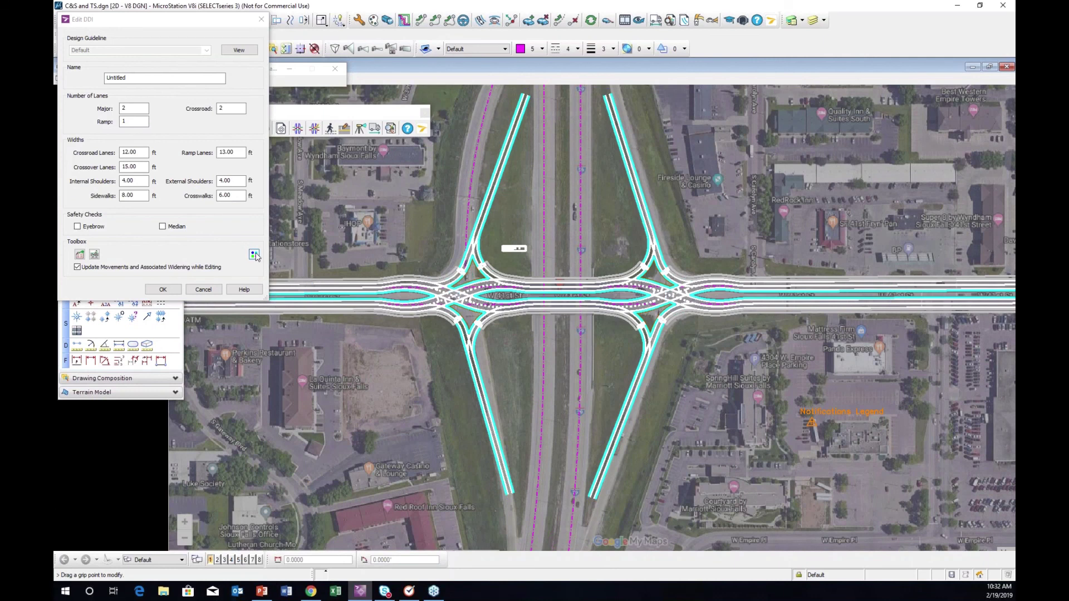
pyautogui.click(255, 255)
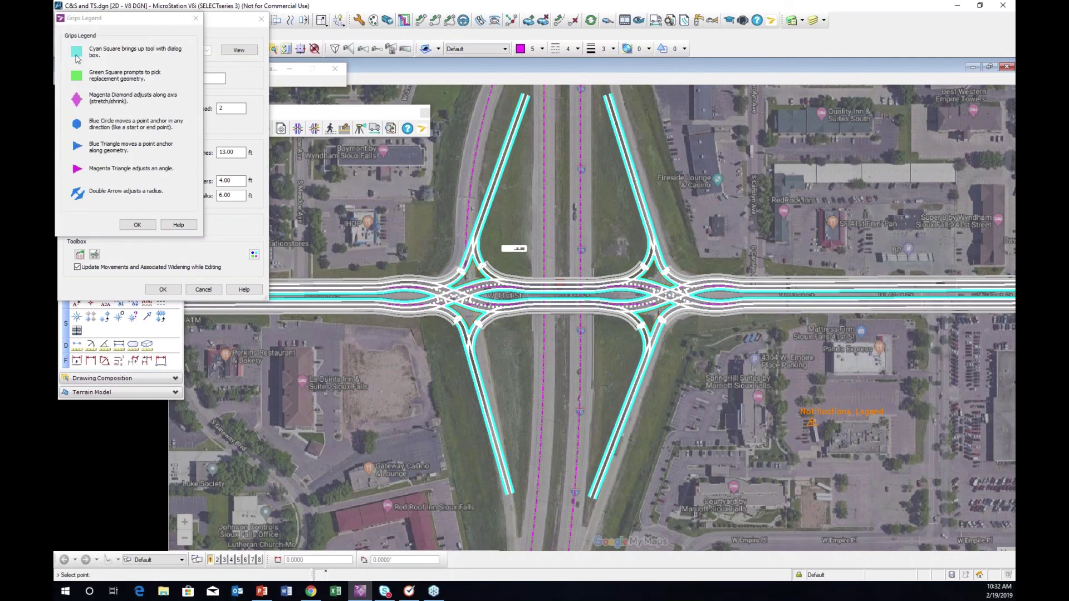
pyautogui.click(150, 226)
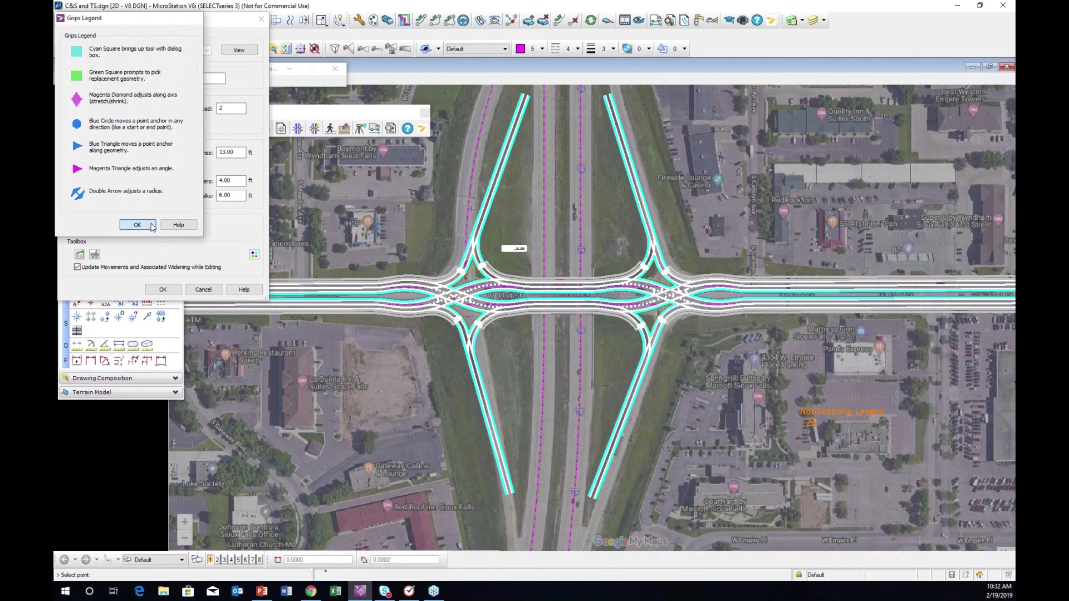
# Move the south-east ramp's outer end point and adjust its angle to follow the existing ramp in the aerial image
pyautogui.moveTo(607, 352); pyautogui.dragTo(543, 288, button='middle')
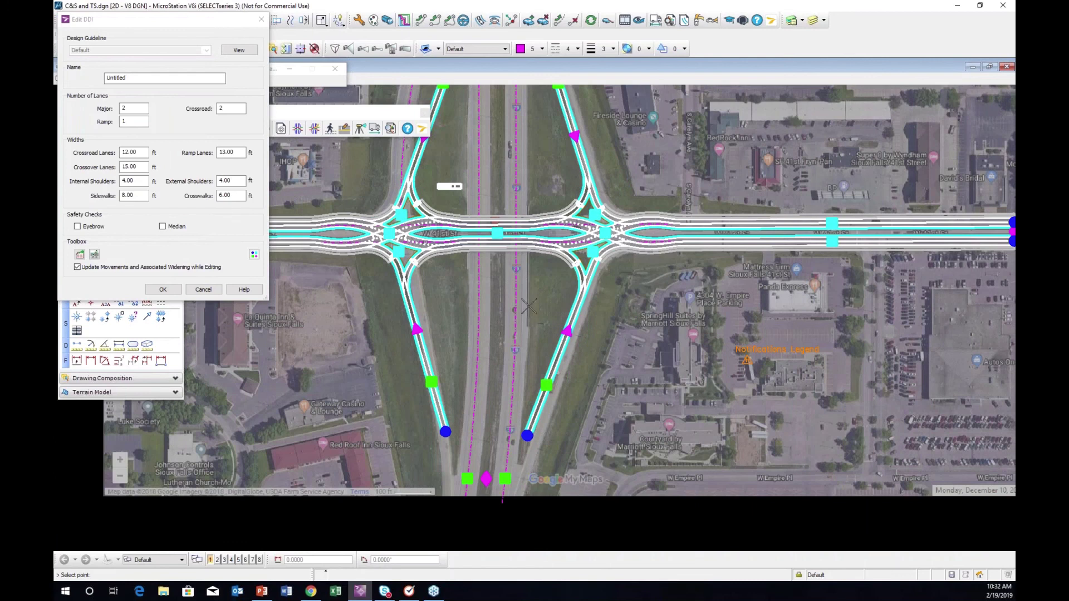
pyautogui.click(527, 435)
pyautogui.click(538, 437)
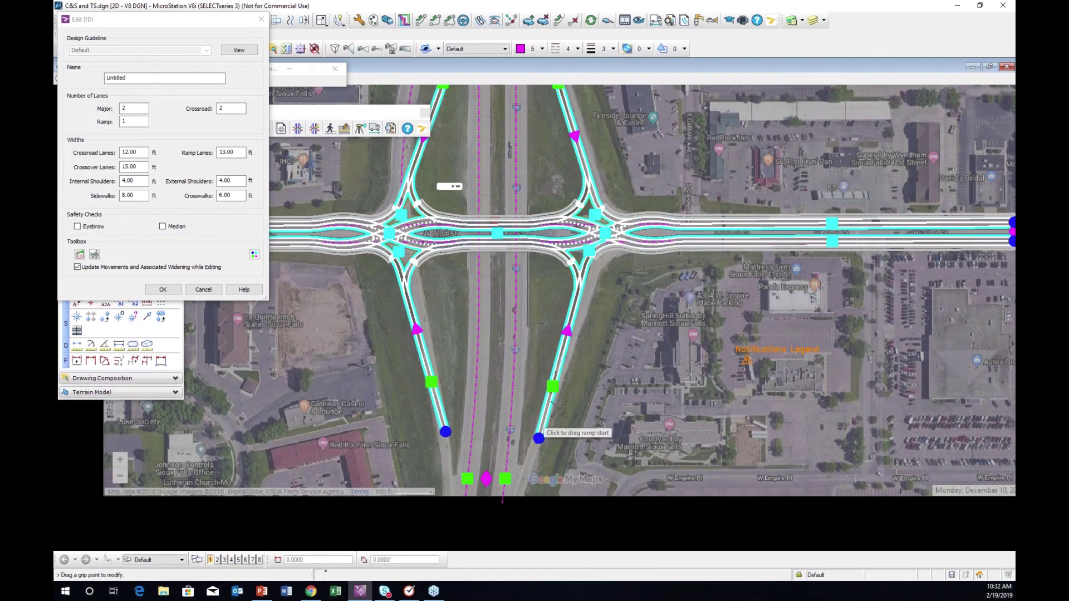
pyautogui.click(566, 330)
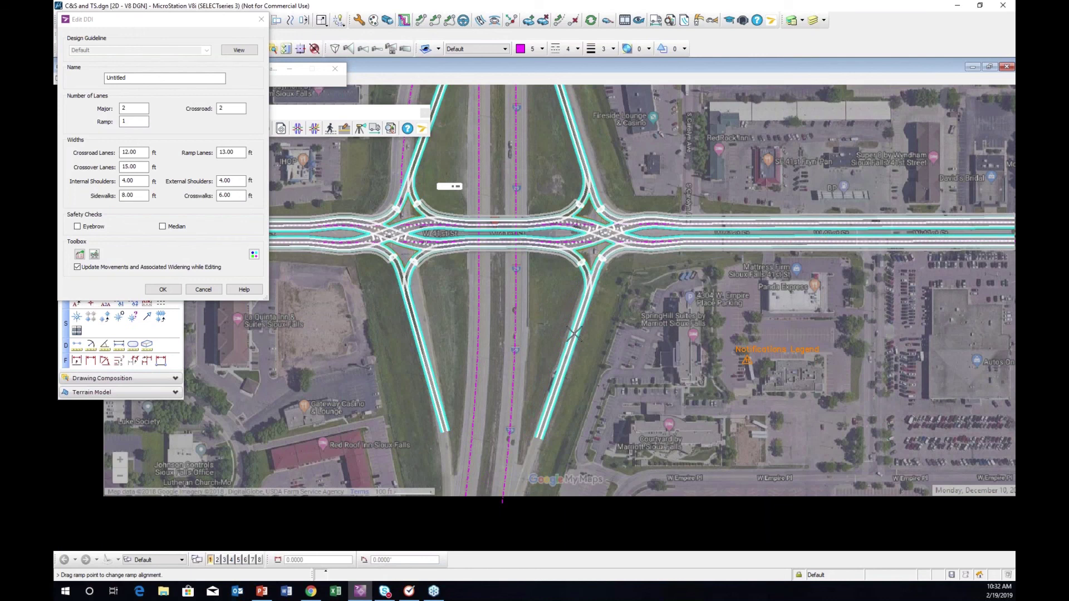
pyautogui.click(573, 334)
# Align the north-east ramp with the existing ramp in the aerial image by moving its outer end and adjusting its angle
pyautogui.moveTo(574, 334); pyautogui.dragTo(568, 534, button='middle')
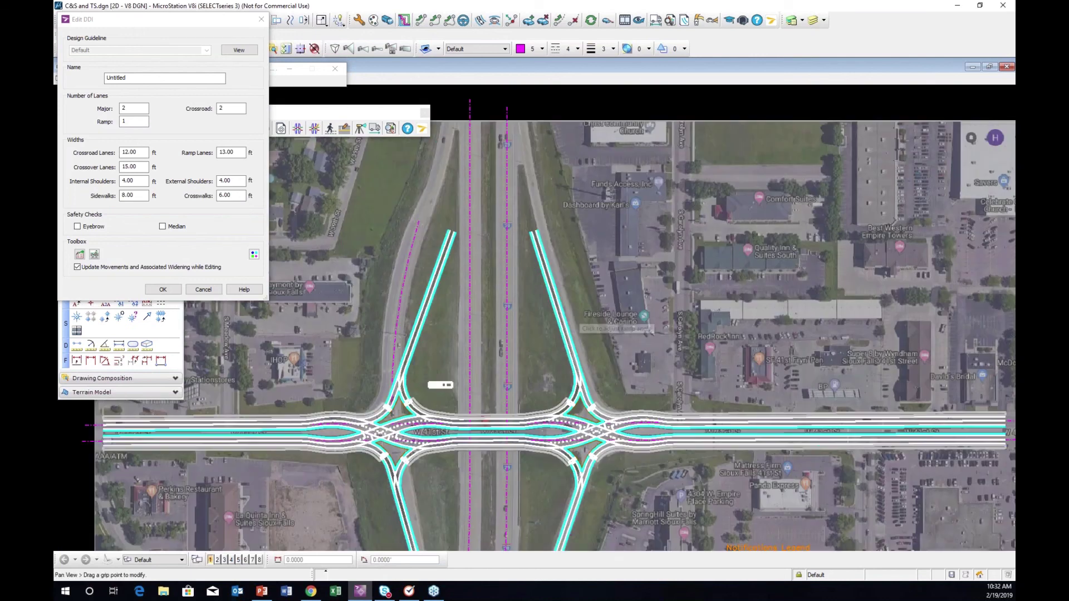
pyautogui.scroll(5, 546, 245)
pyautogui.click(533, 231)
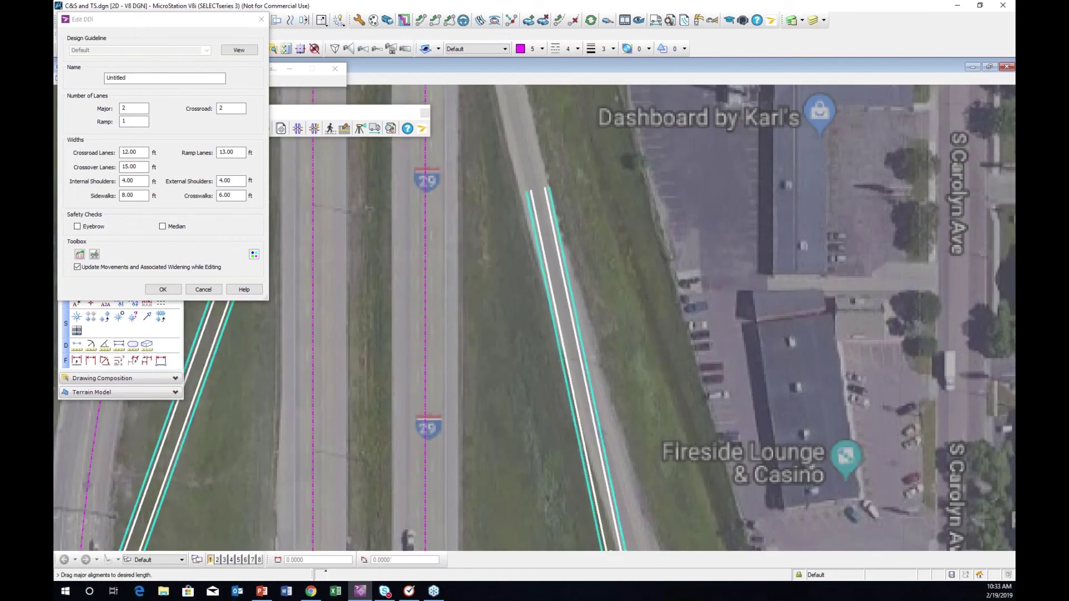
pyautogui.click(537, 189)
pyautogui.scroll(-2, 589, 342)
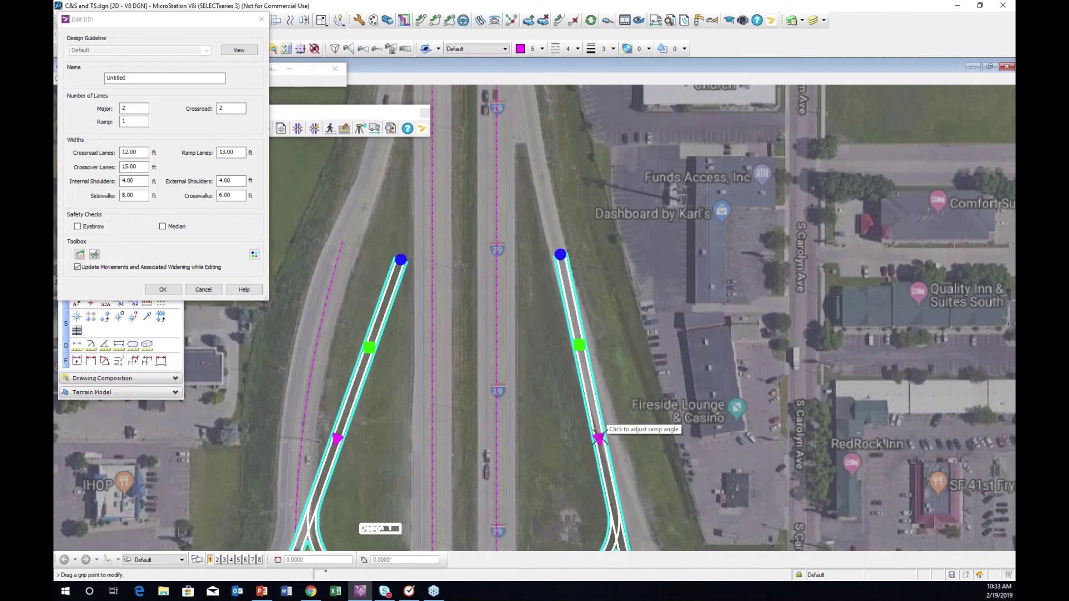
pyautogui.click(610, 437)
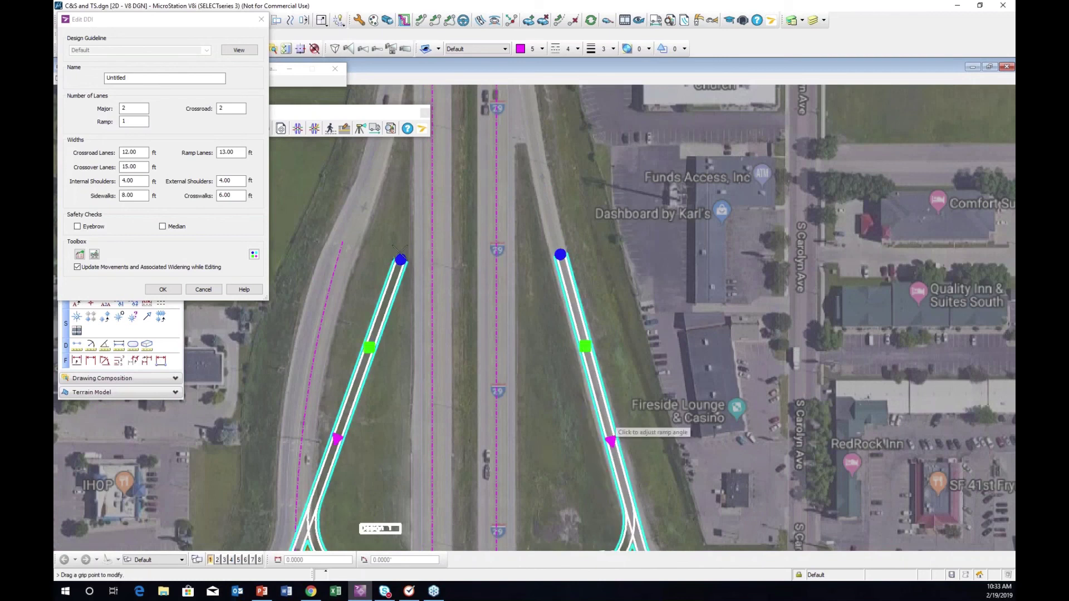
# Replace the north-west ramp's reference geometry with the curved alignment drawn along the existing ramp
pyautogui.click(396, 244)
pyautogui.moveTo(306, 401); pyautogui.dragTo(409, 303, button='middle')
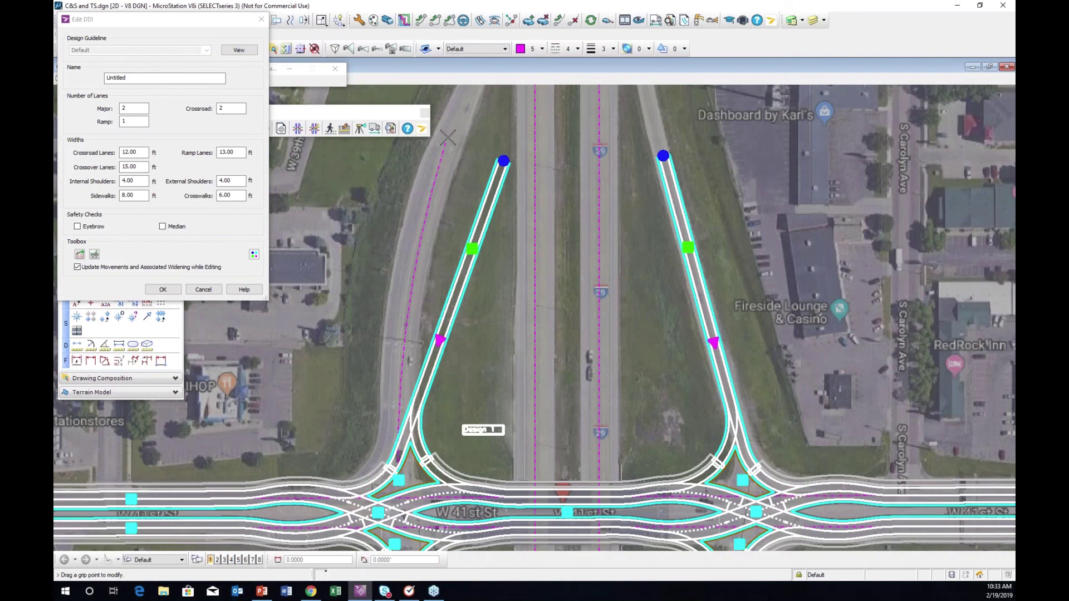
pyautogui.scroll(-2, 422, 244)
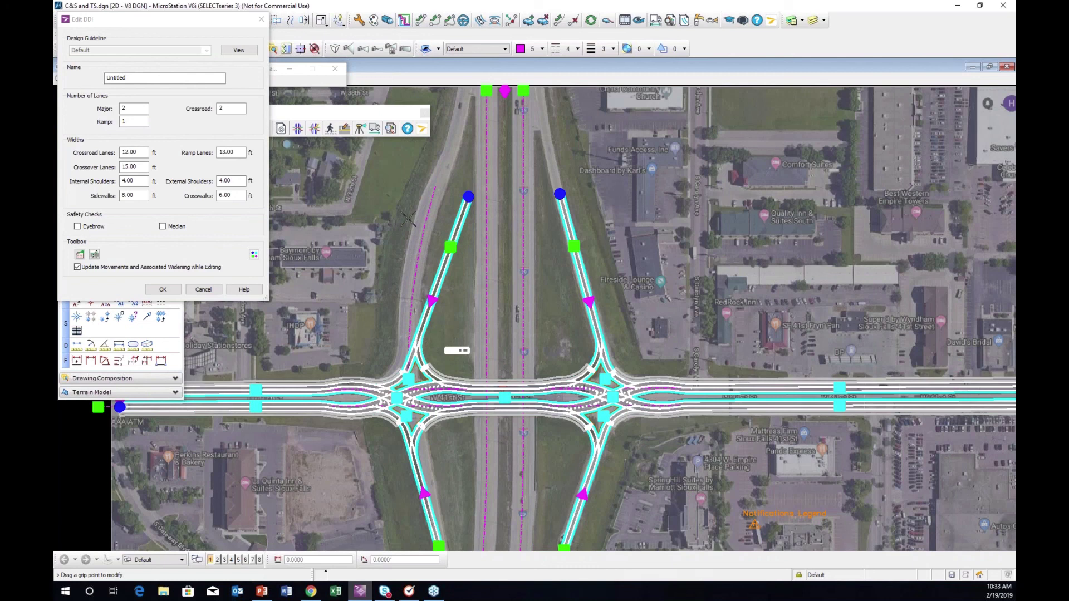
pyautogui.click(449, 246)
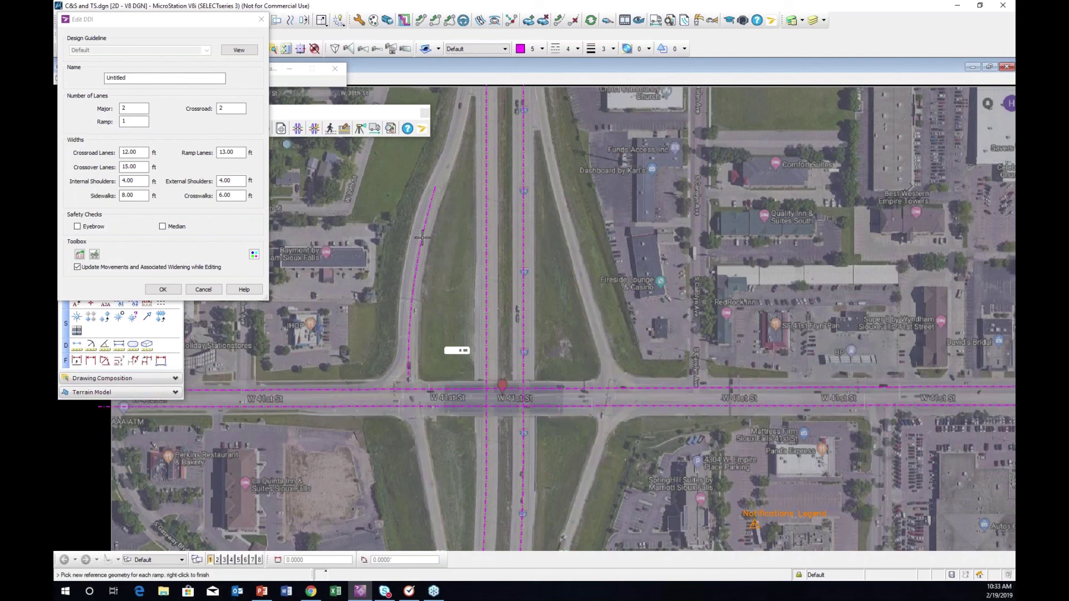
pyautogui.click(406, 306)
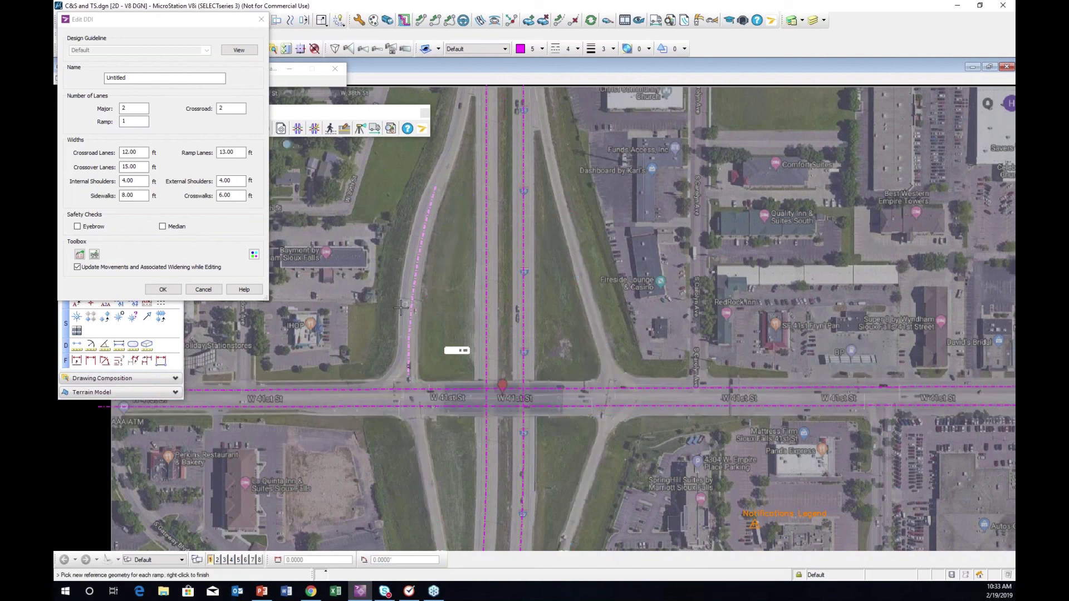
pyautogui.rightClick(381, 285)
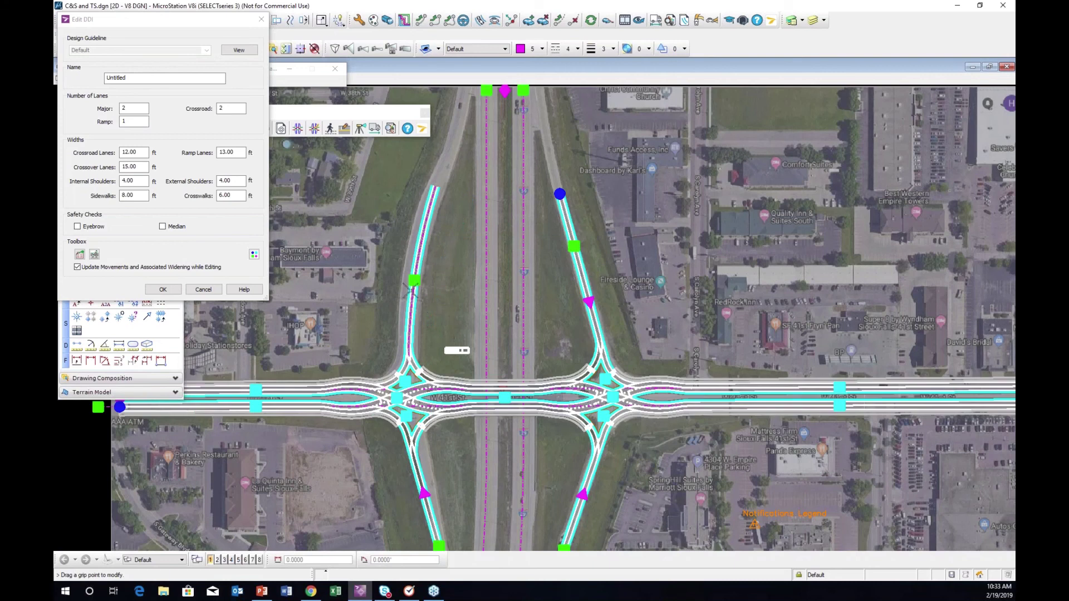
pyautogui.scroll(3, 443, 315)
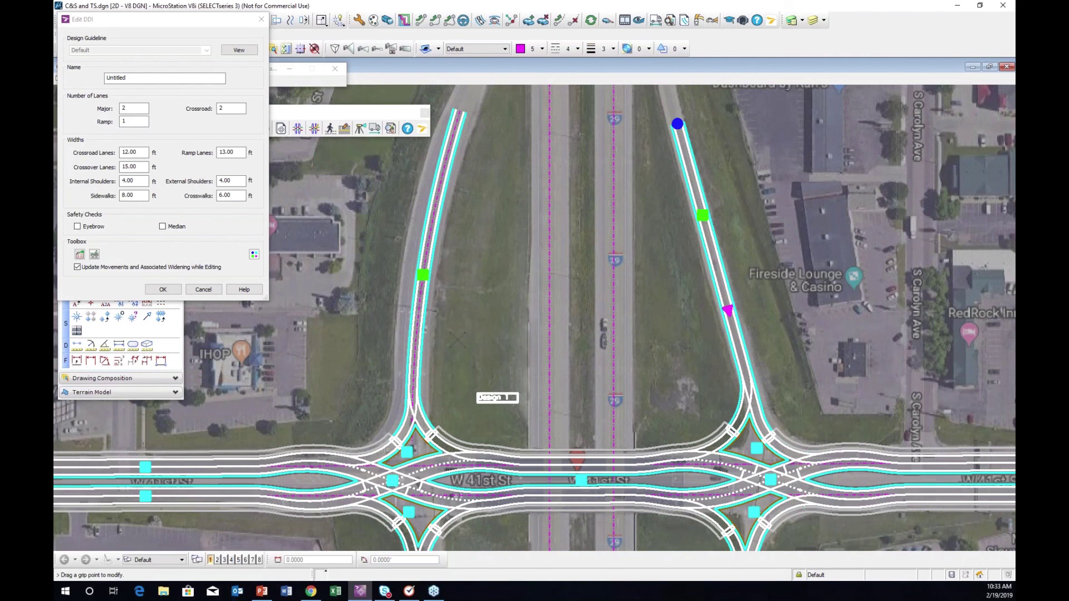
# Move the south-west ramp's outer end point and adjust its angle to match the existing ramp
pyautogui.scroll(-3, 458, 339)
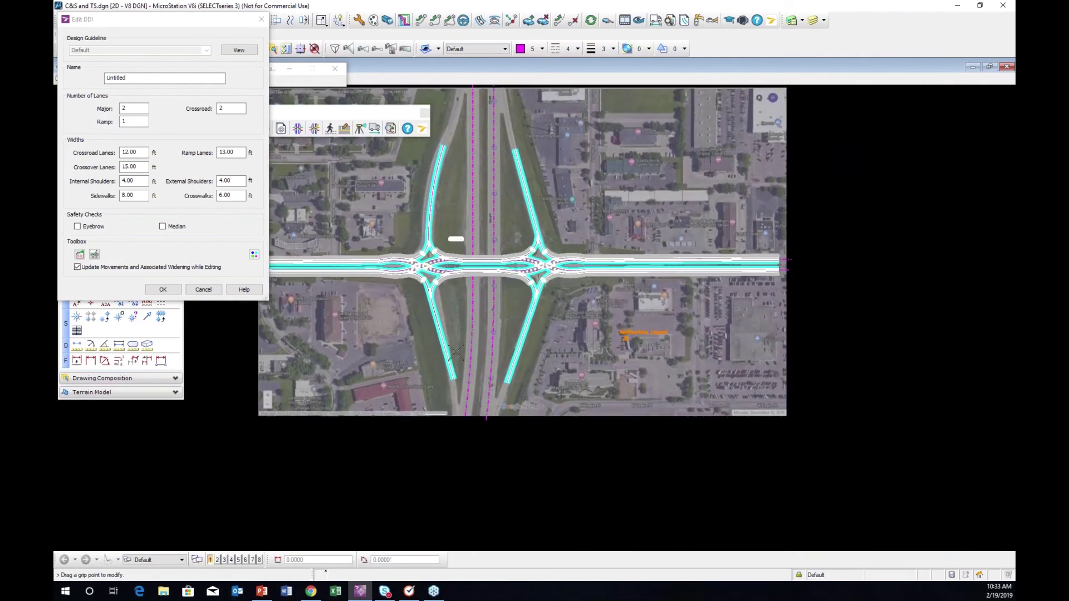
pyautogui.scroll(1, 424, 287)
pyautogui.scroll(2, 424, 287)
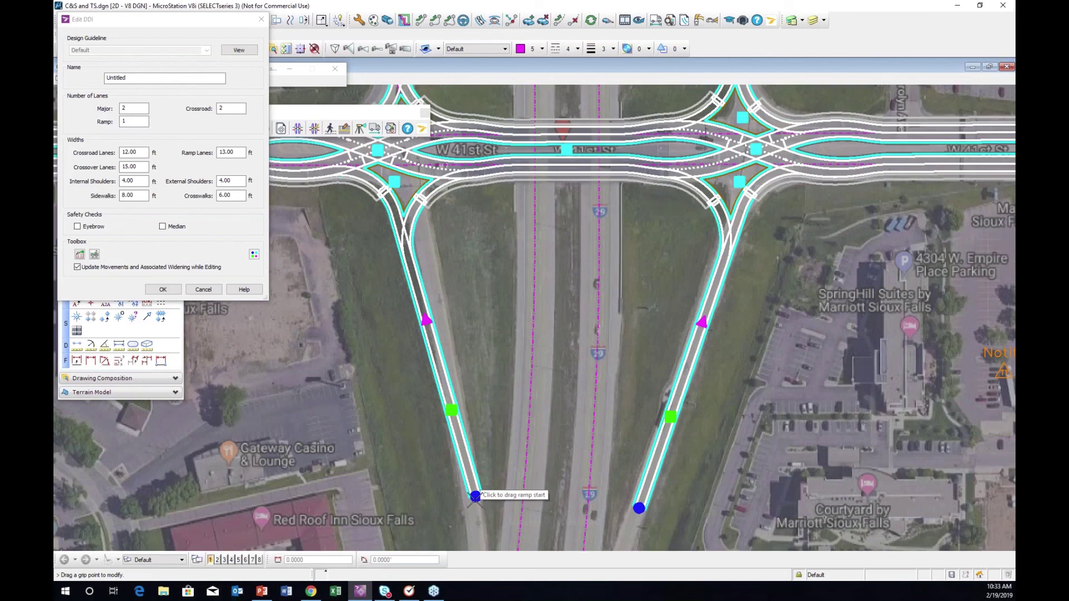
pyautogui.moveTo(474, 499); pyautogui.dragTo(471, 504)
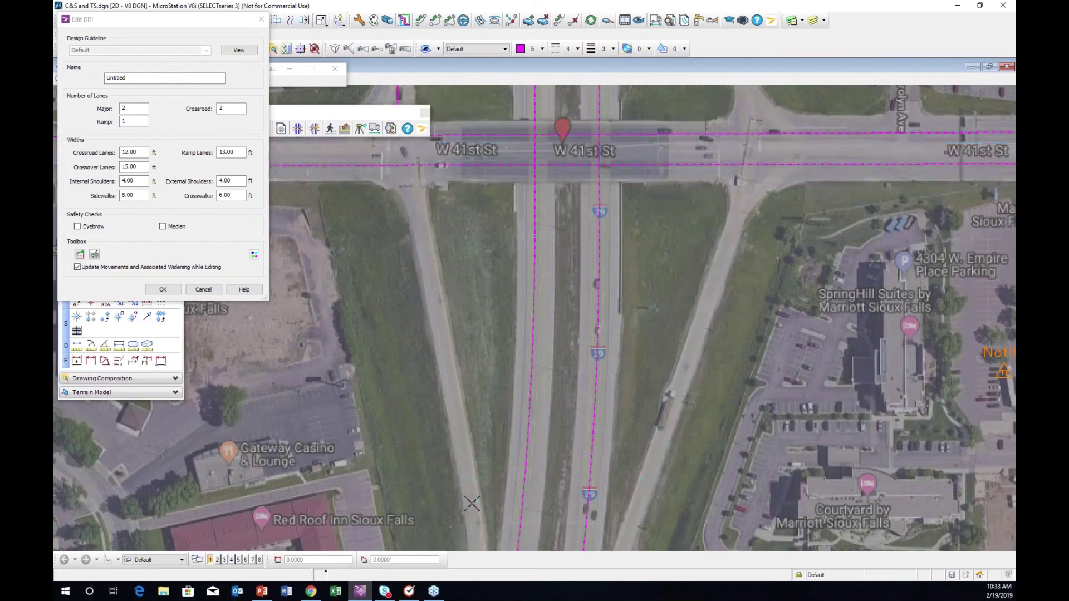
pyautogui.moveTo(427, 319); pyautogui.dragTo(437, 332)
# Open the interchange's lane configuration and turn off the shared middle lane for Ramps 1 through 4
pyautogui.scroll(-3, 473, 296)
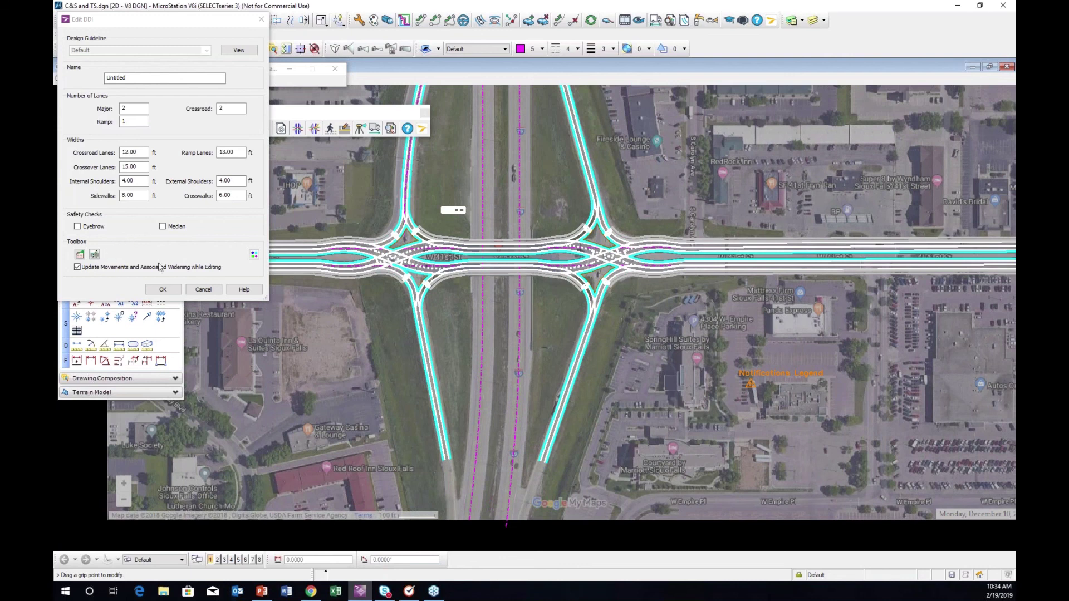
pyautogui.moveTo(422, 101); pyautogui.dragTo(429, 170, button='middle')
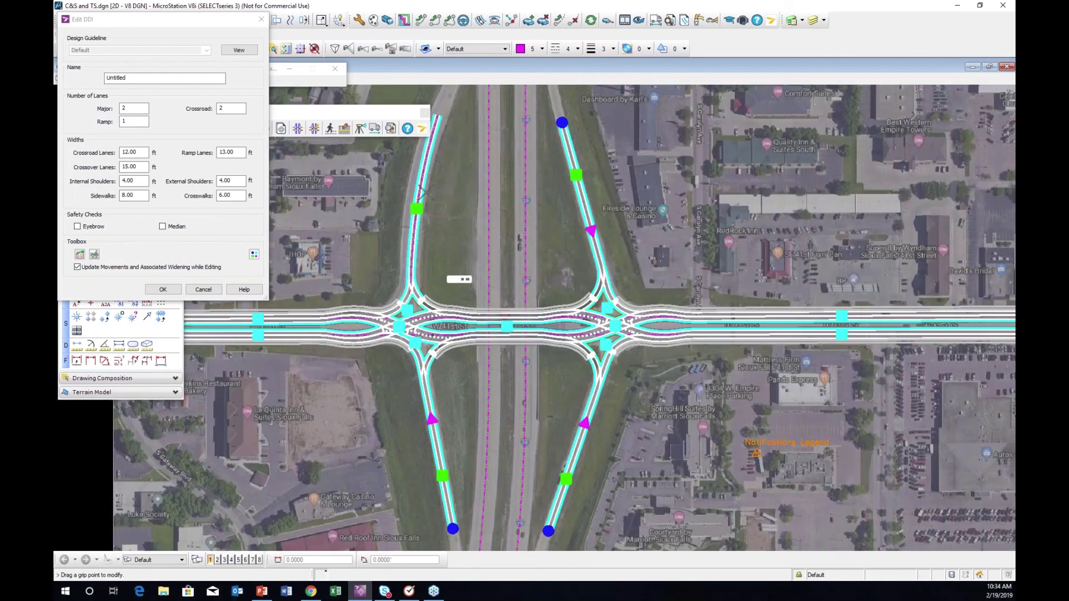
pyautogui.click(96, 255)
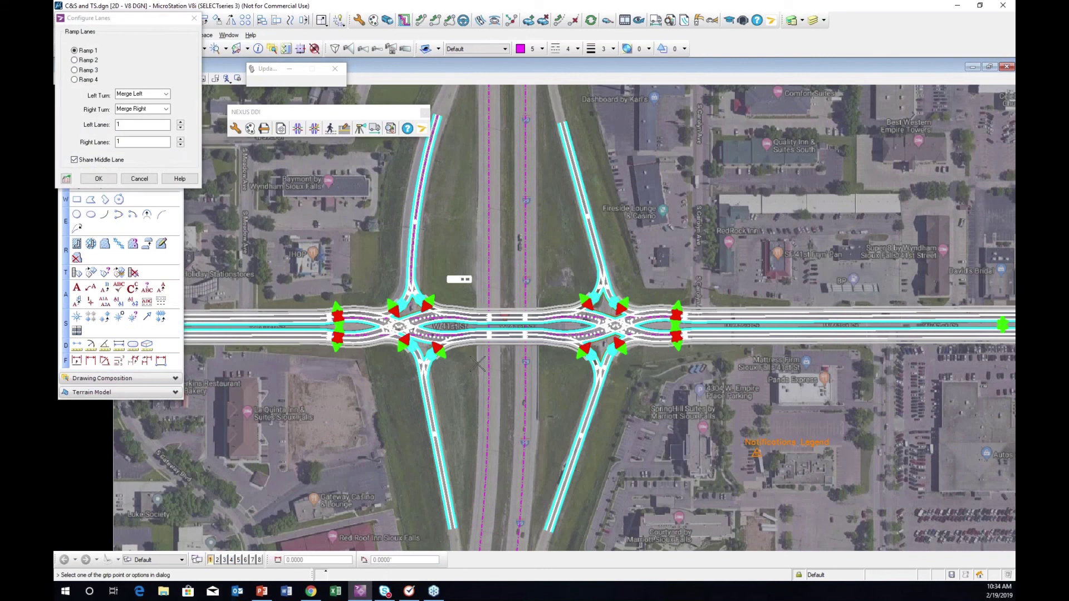
pyautogui.scroll(3, 436, 330)
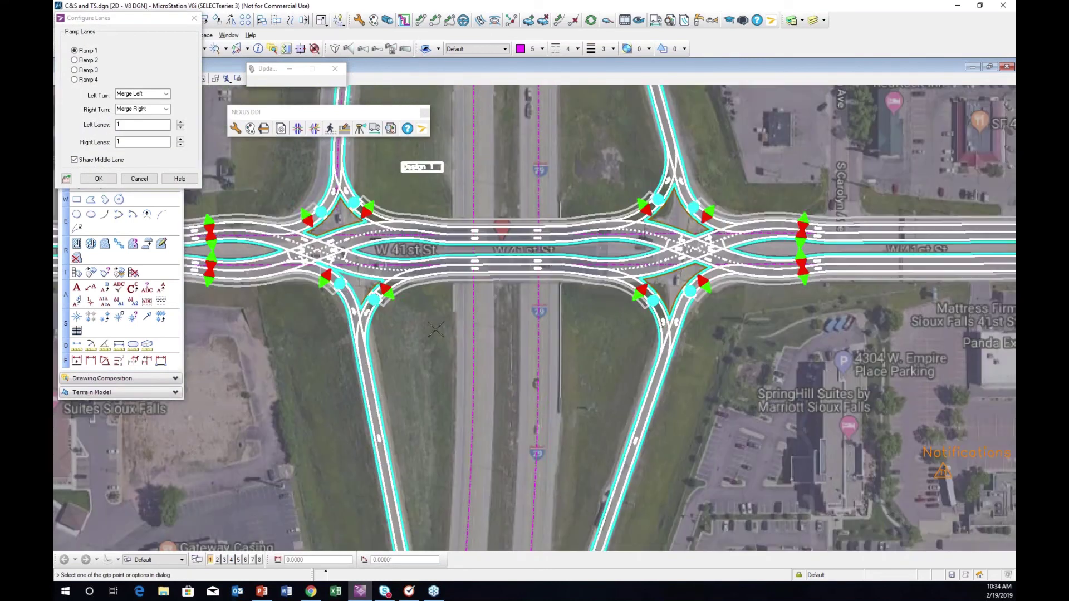
pyautogui.moveTo(462, 352); pyautogui.dragTo(495, 372, button='middle')
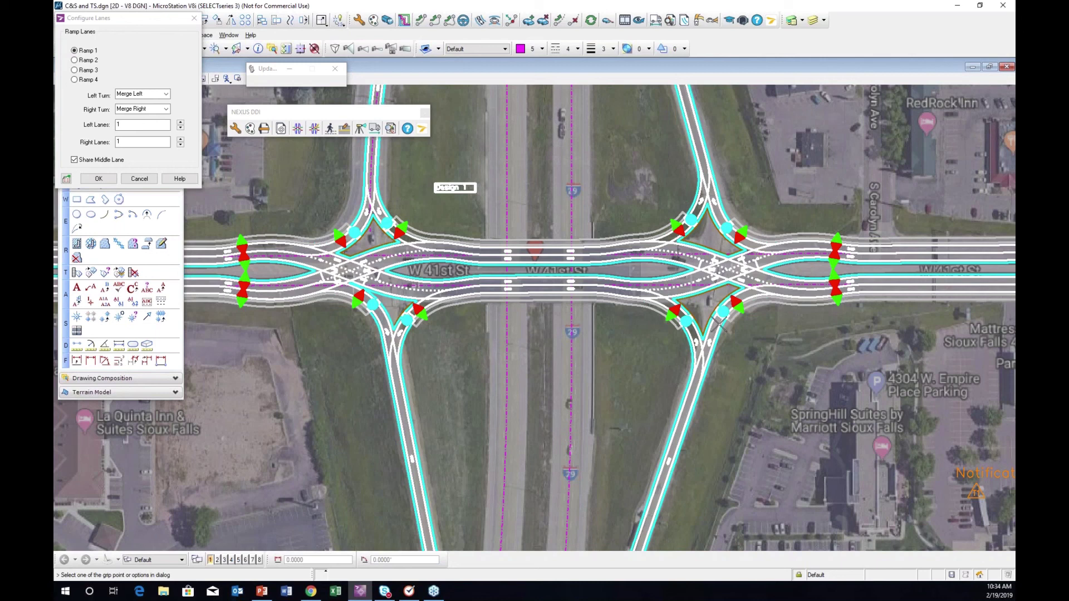
pyautogui.click(75, 159)
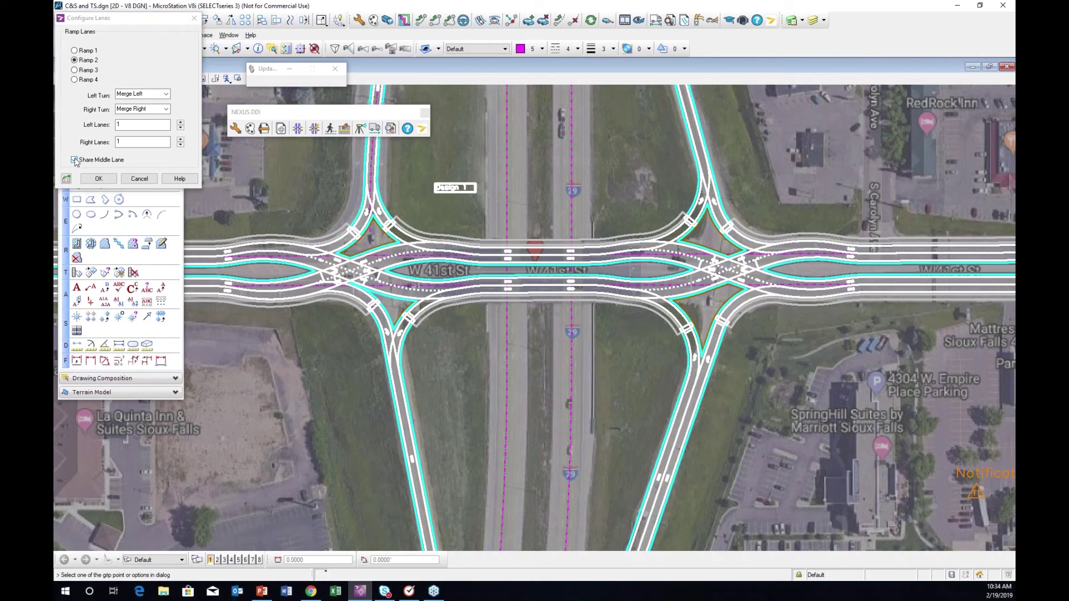
pyautogui.click(74, 70)
pyautogui.click(73, 160)
pyautogui.click(74, 160)
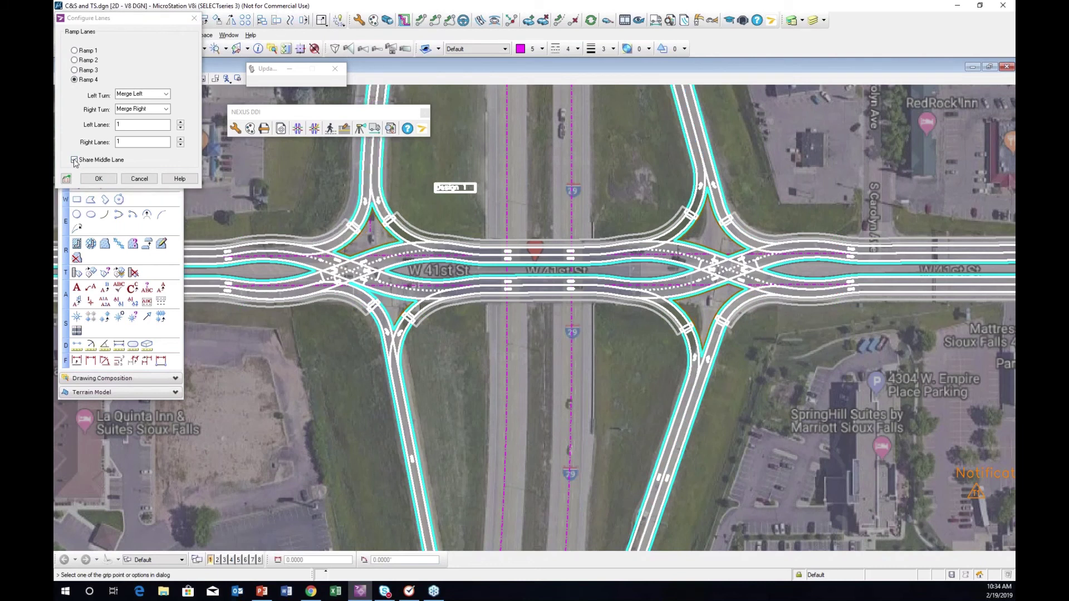
pyautogui.click(74, 80)
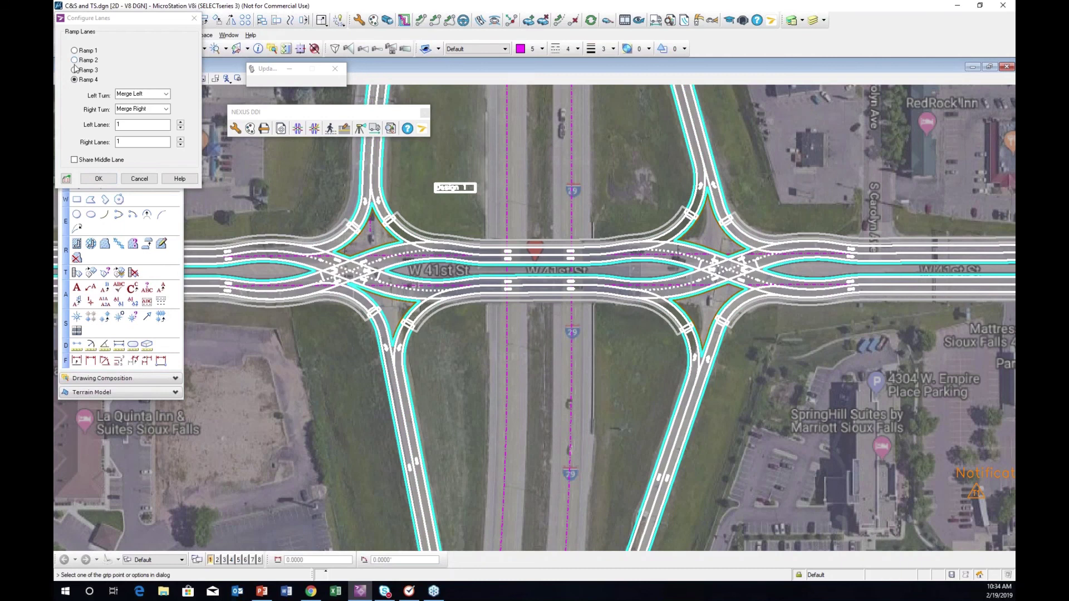
# Give Ramp 3 two right-turn lanes and two left-turn lanes
pyautogui.click(74, 69)
pyautogui.moveTo(421, 256); pyautogui.dragTo(460, 351, button='middle')
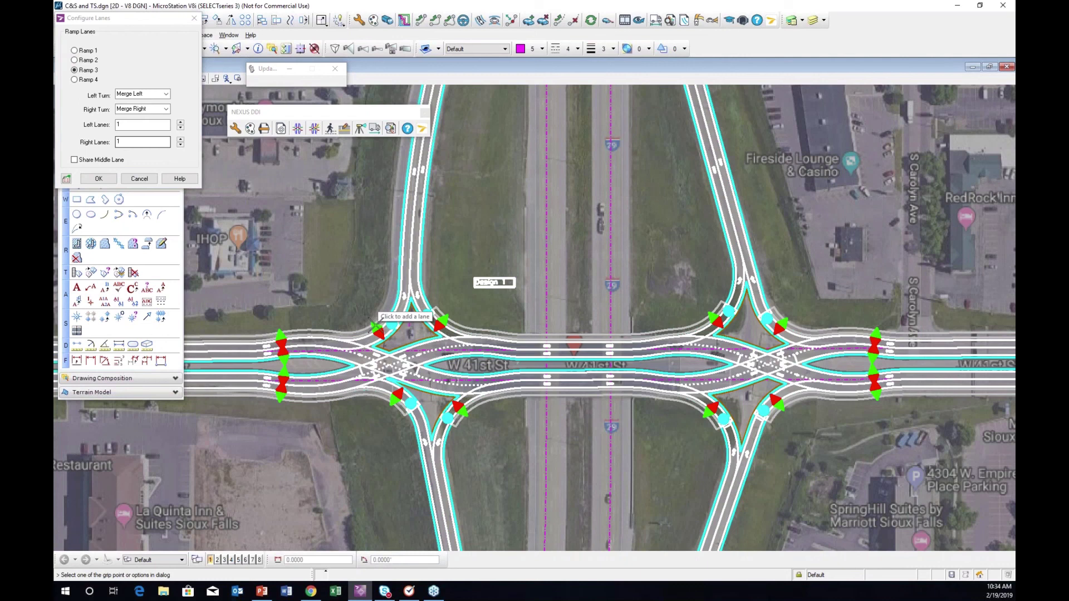
pyautogui.click(370, 321)
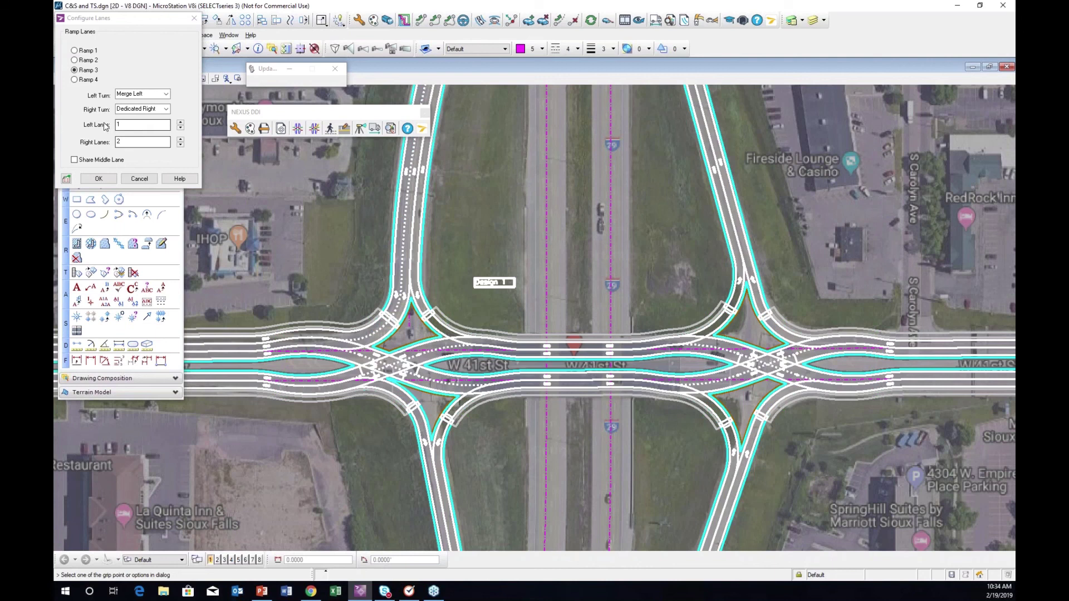
pyautogui.click(181, 122)
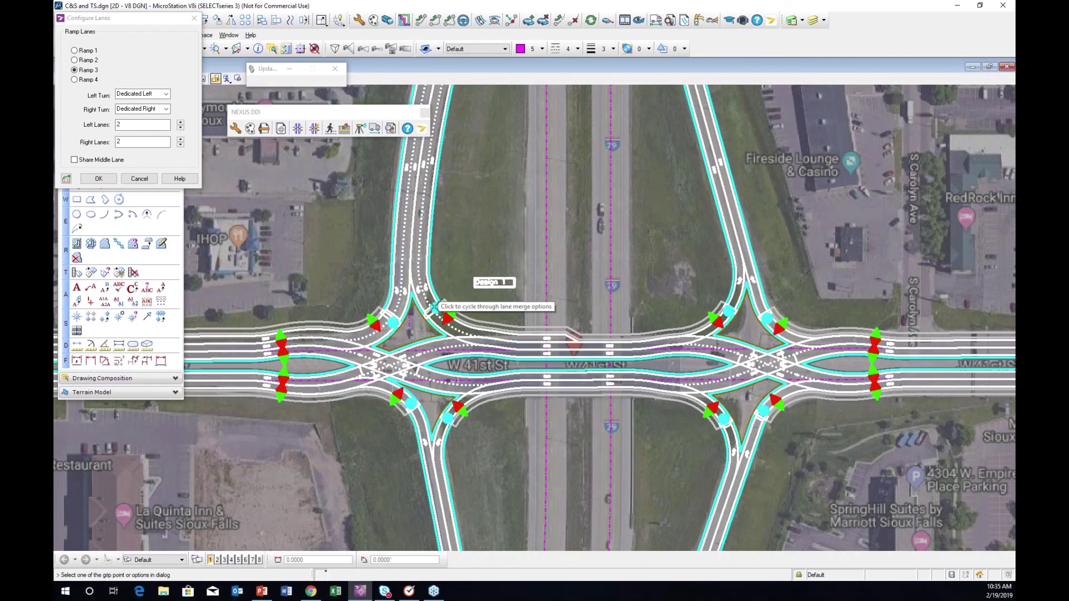
# Cycle the lane merge options at Ramp 3's left turn and set it to Merge Left
pyautogui.scroll(5, 433, 306)
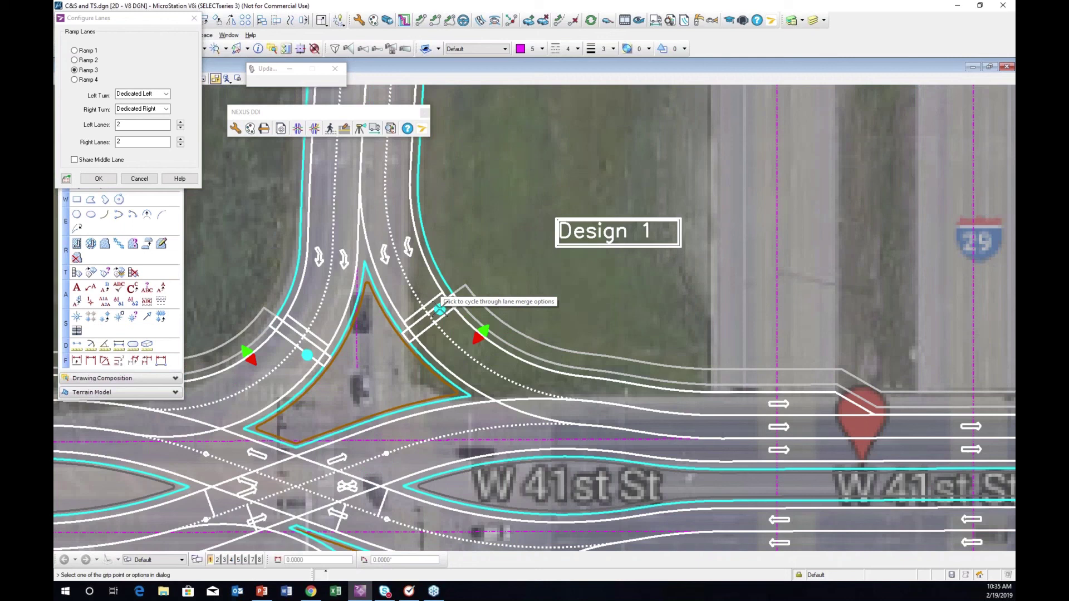
pyautogui.scroll(-3, 571, 384)
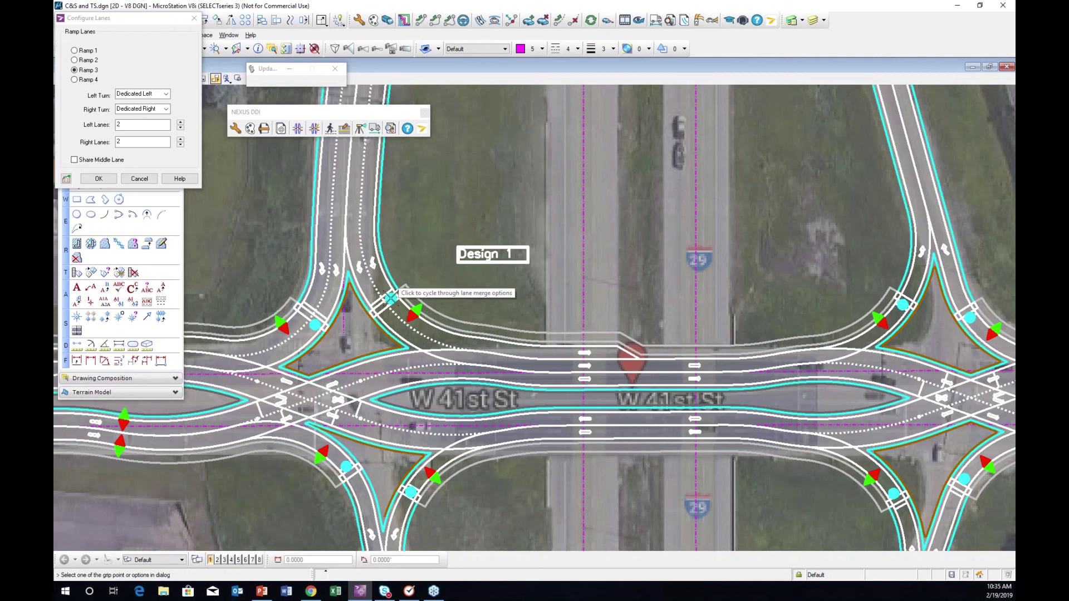
pyautogui.click(391, 298)
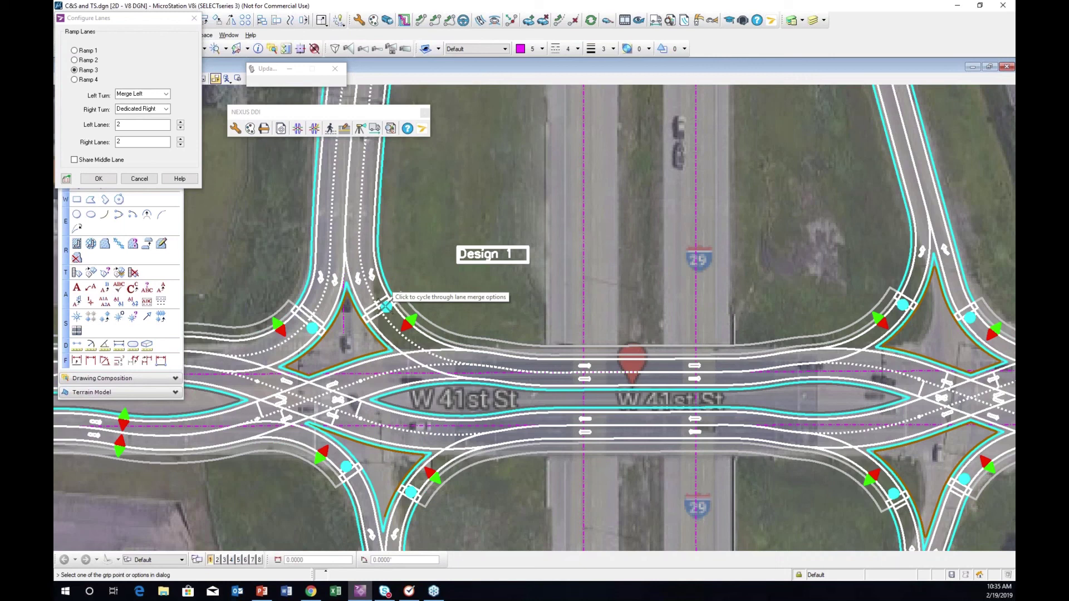
pyautogui.click(387, 305)
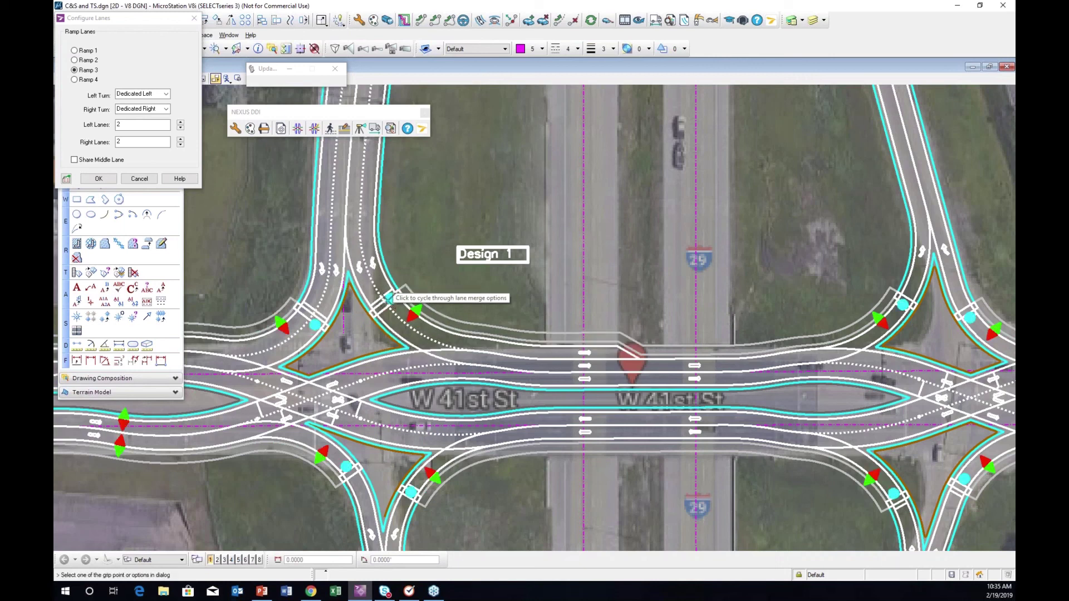
pyautogui.click(388, 299)
pyautogui.scroll(2, 389, 301)
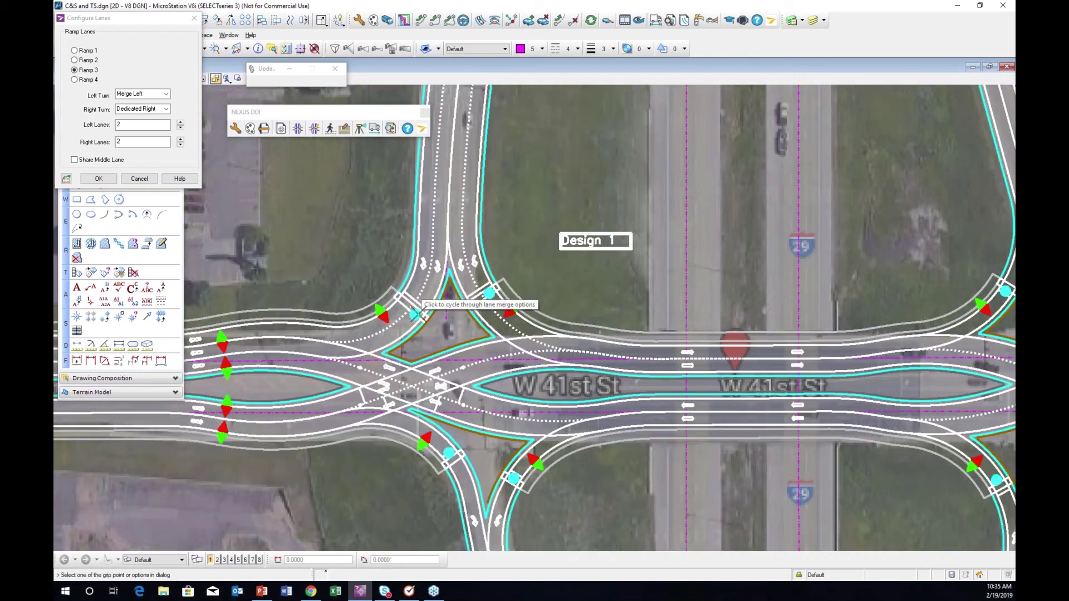
# Cycle Ramp 3's right-turn merge options back to Dedicated Right and accept the lane configuration
pyautogui.click(418, 313)
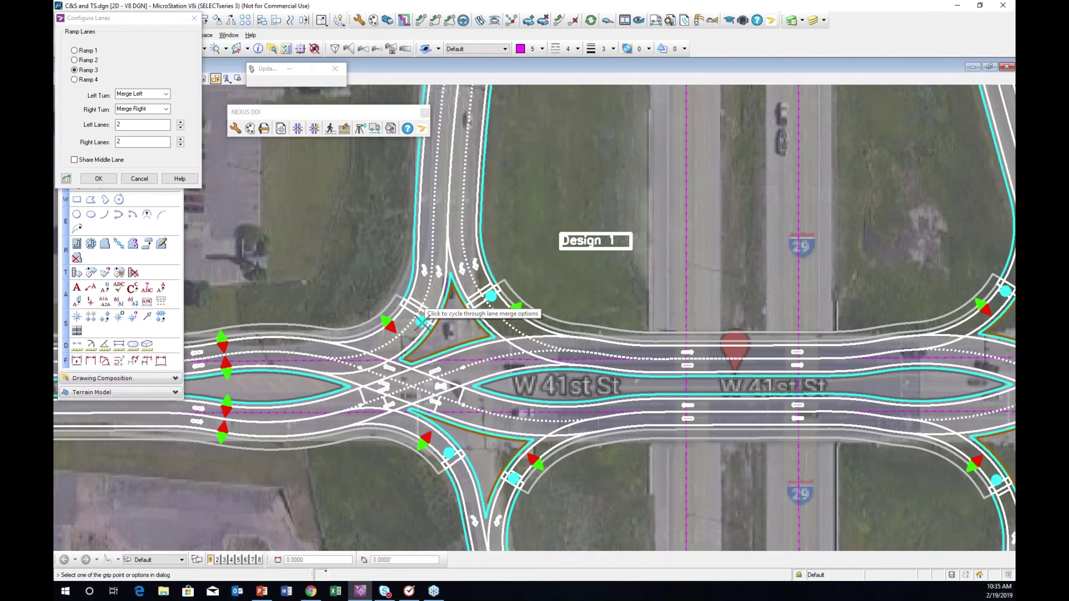
pyautogui.click(416, 316)
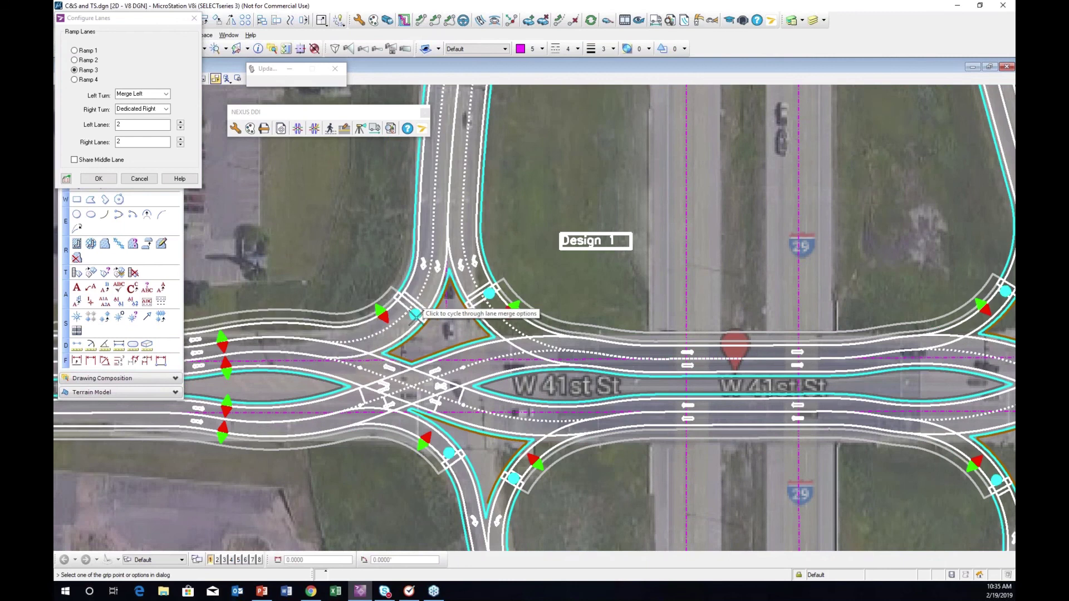
pyautogui.click(416, 316)
pyautogui.click(416, 315)
pyautogui.scroll(-3, 530, 337)
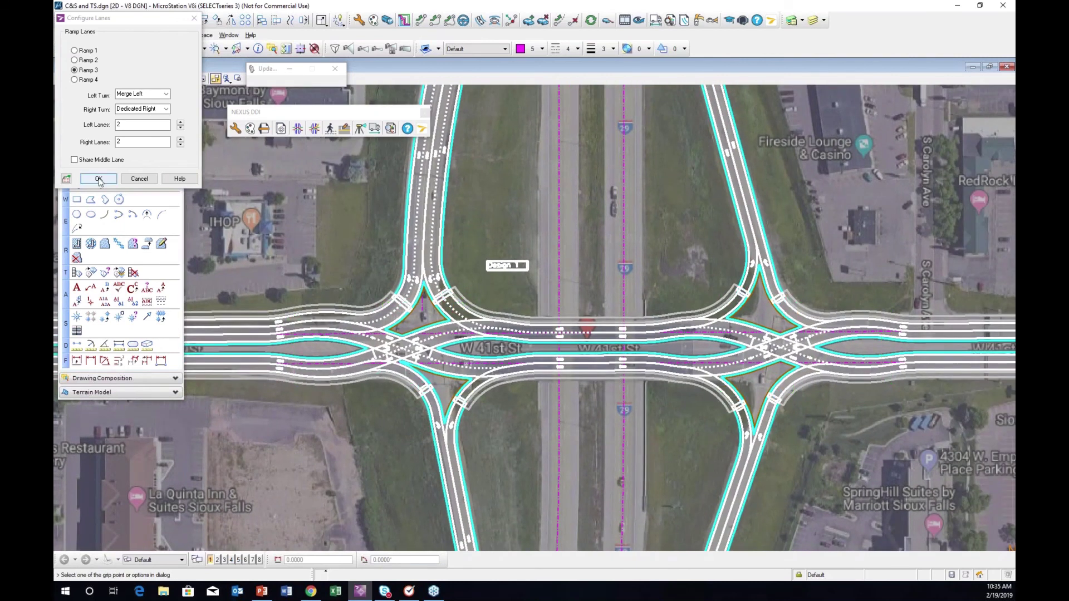
pyautogui.click(99, 178)
# Set both the left-turn and right-turn radii of Ramp 3 to 150 ft
pyautogui.scroll(2, 466, 350)
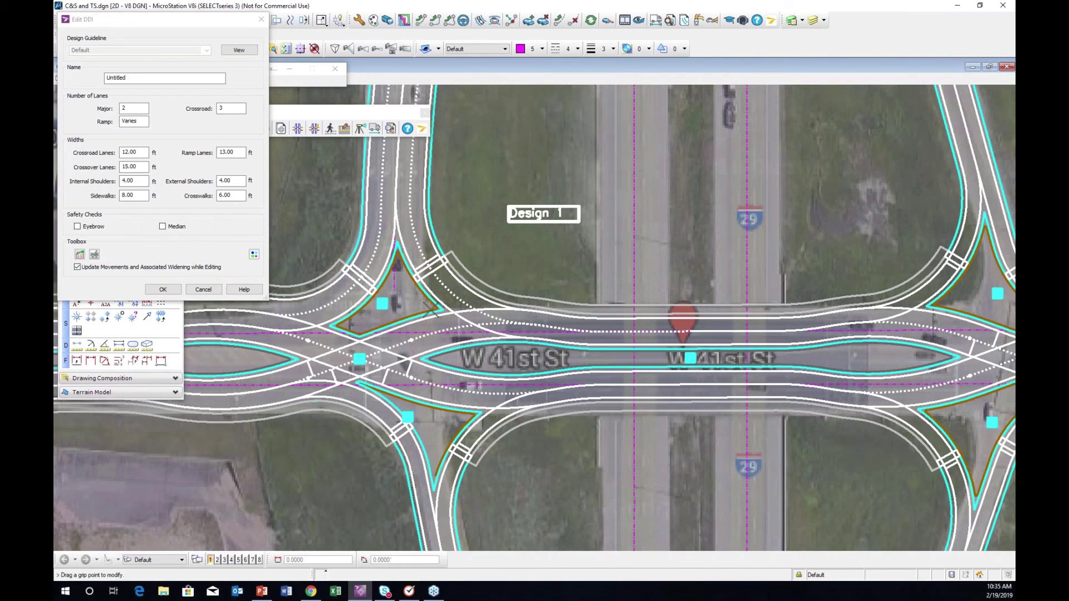
pyautogui.scroll(-2, 429, 309)
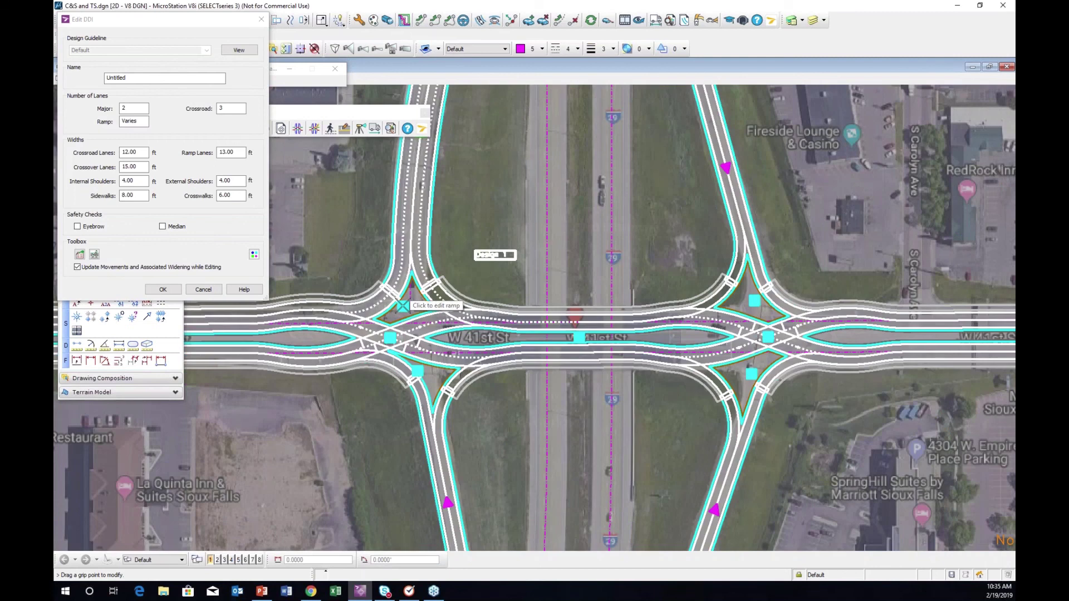
pyautogui.click(402, 306)
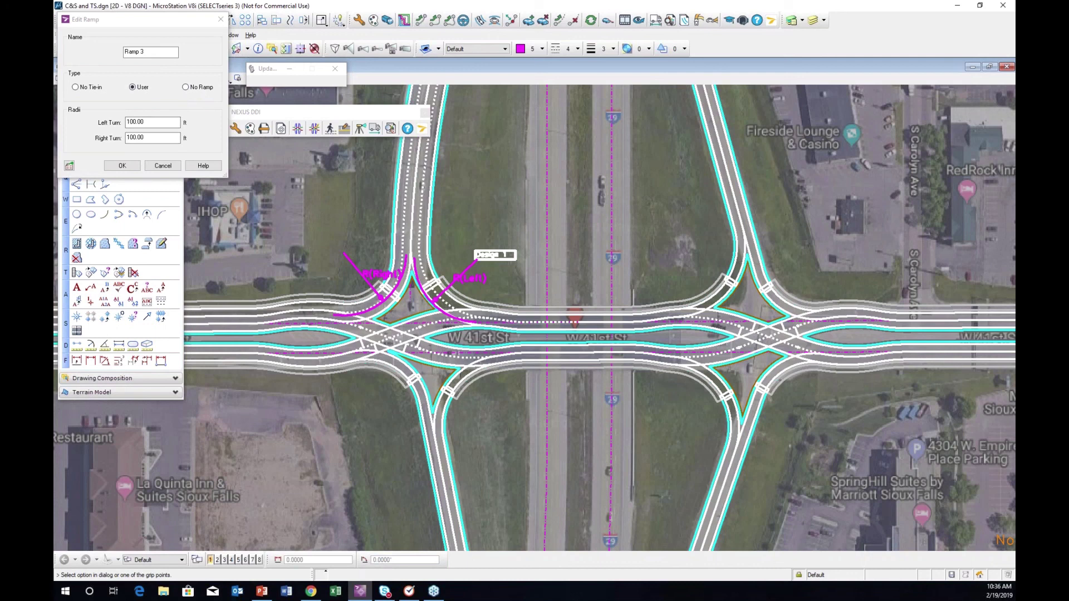
pyautogui.doubleClick(146, 122)
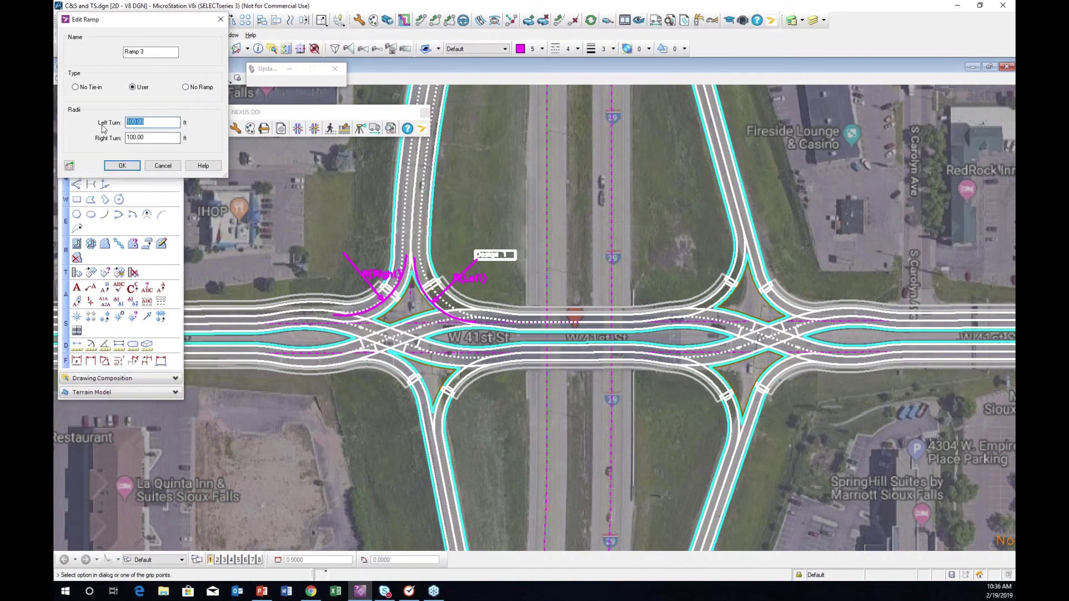
pyautogui.write('150')
pyautogui.doubleClick(149, 138)
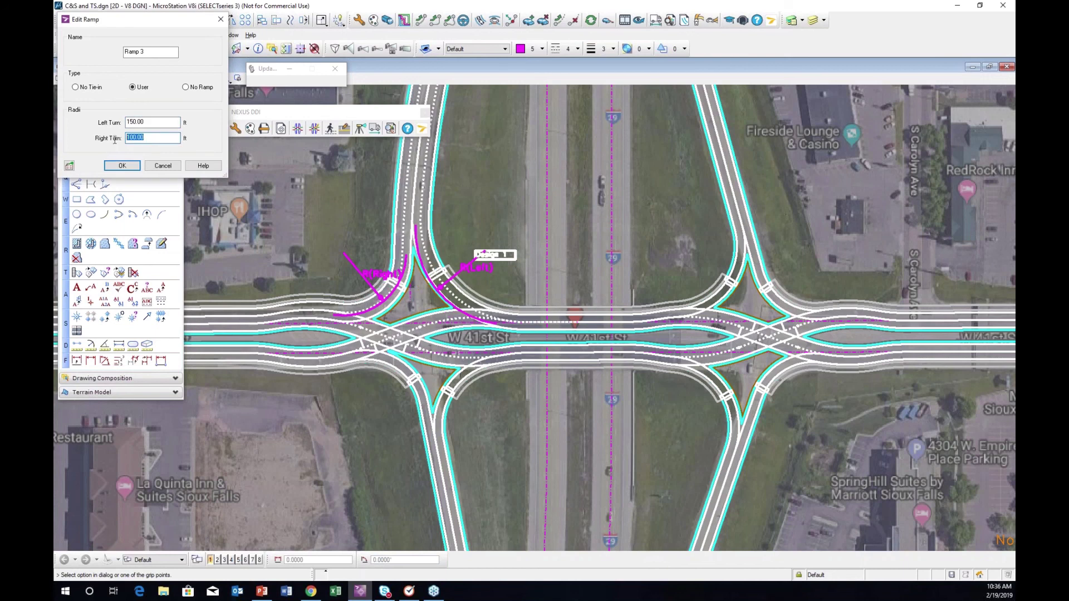
pyautogui.write('150')
pyautogui.click(119, 168)
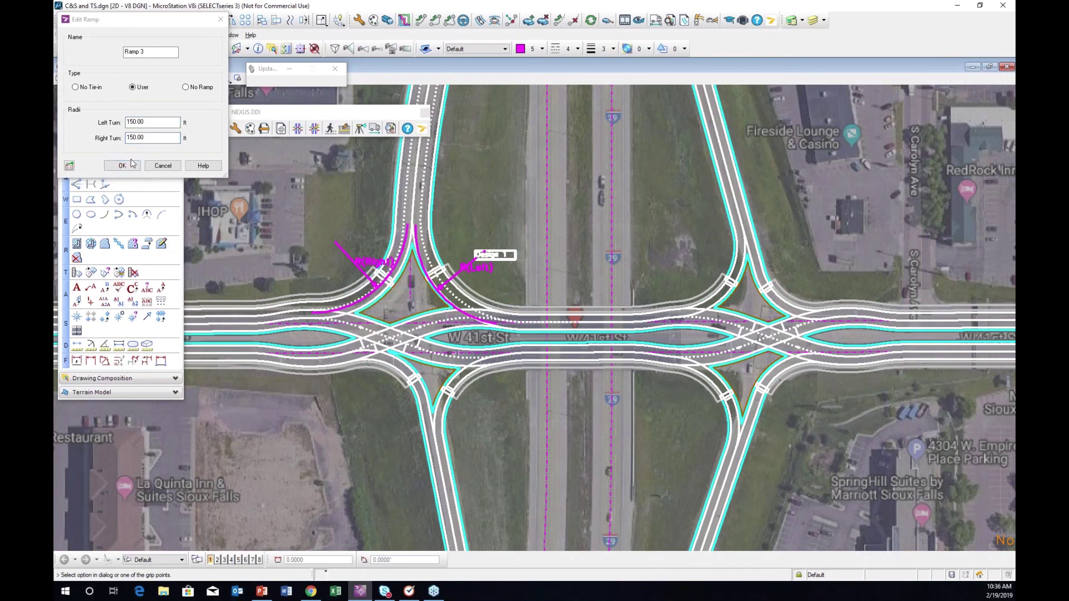
pyautogui.click(128, 168)
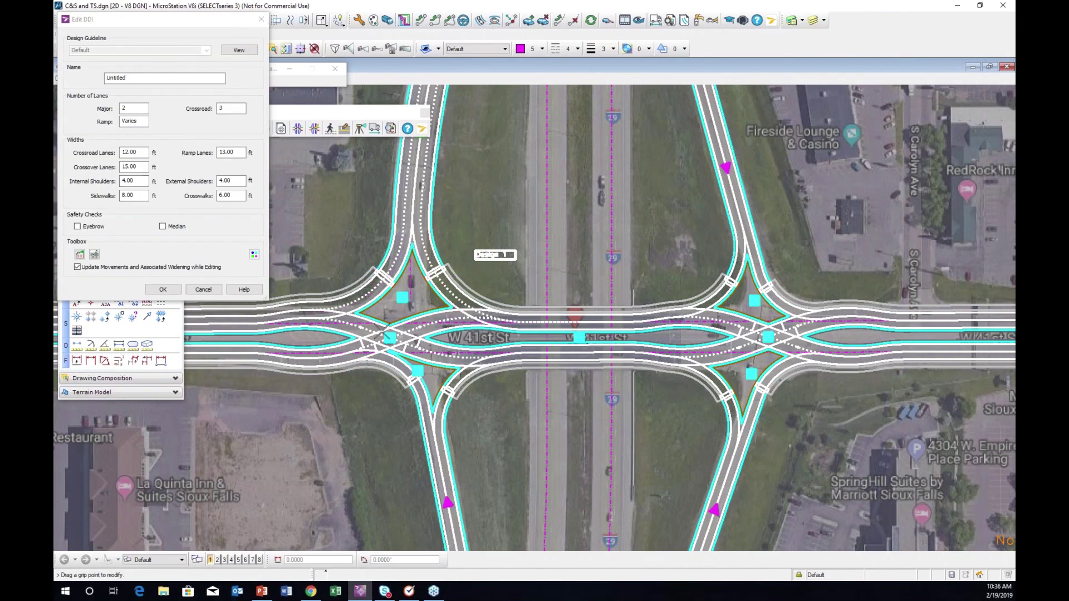
# Set the right-turn radius of Ramp 4, the south-west ramp, to 150 ft
pyautogui.click(418, 369)
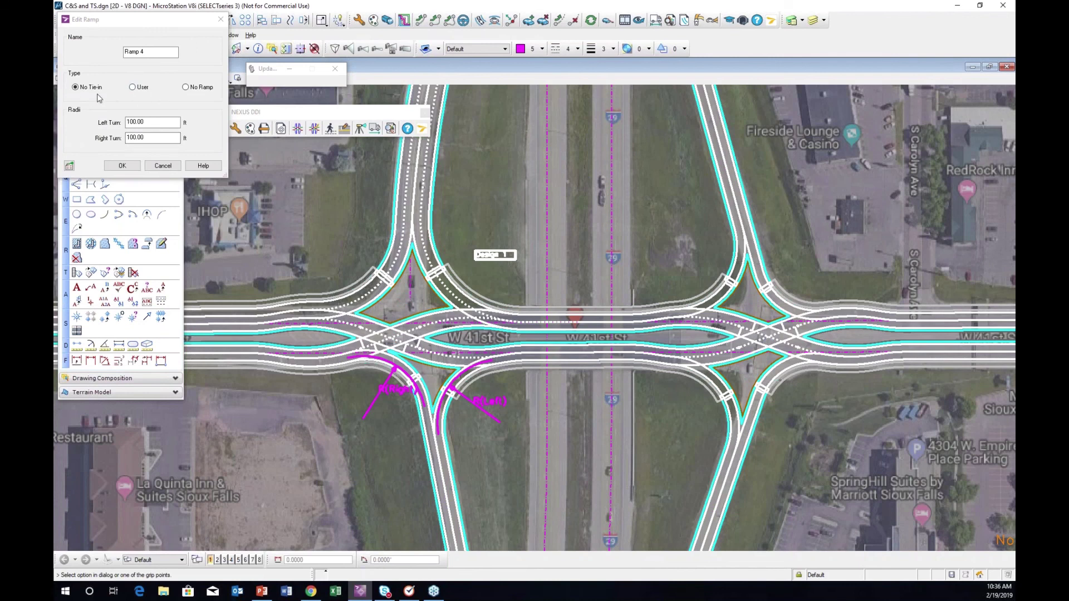
pyautogui.moveTo(158, 138); pyautogui.dragTo(119, 139)
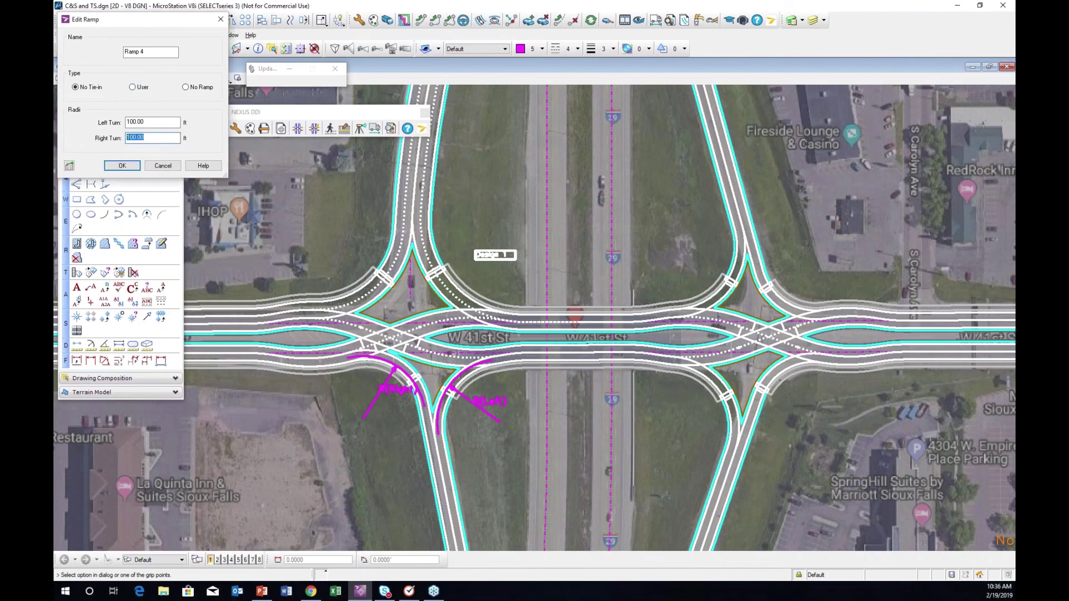
pyautogui.write('150')
pyautogui.click(138, 168)
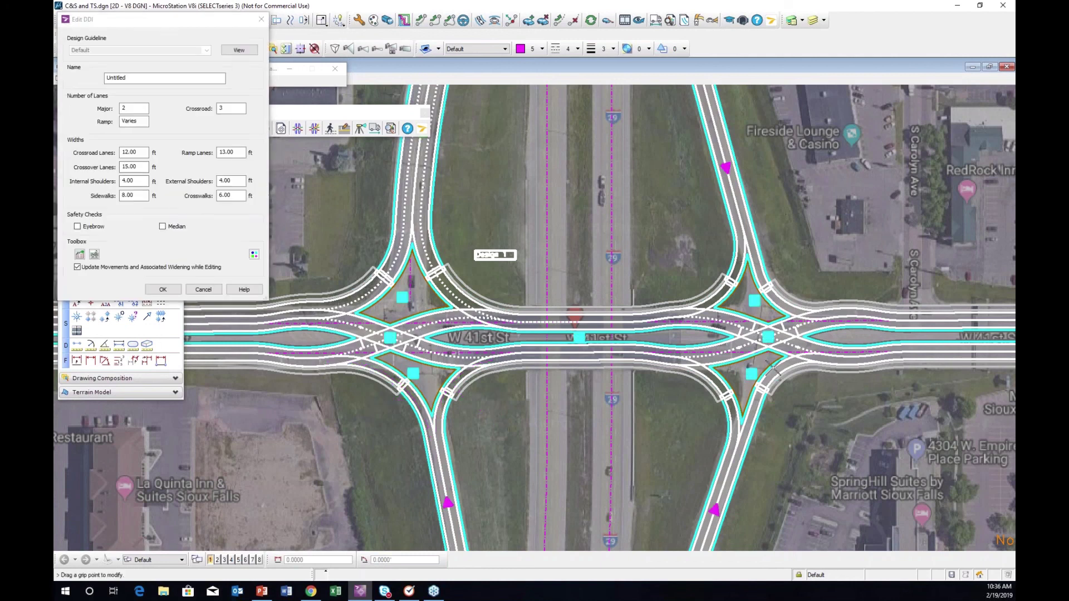
# Set the right-turn radius of Ramp 1, the south-east ramp, to 150 ft
pyautogui.click(750, 373)
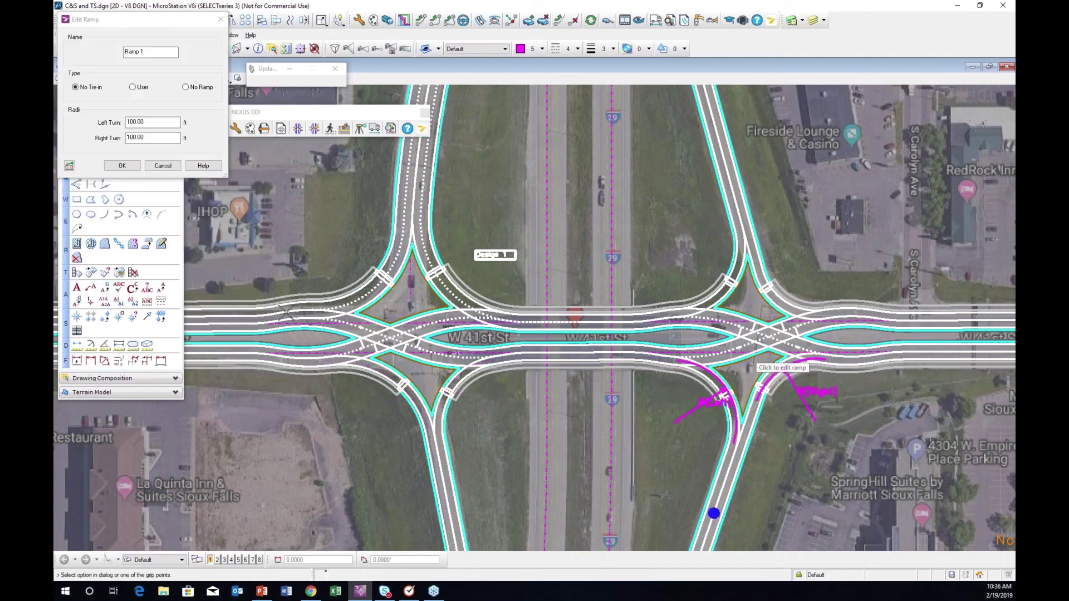
pyautogui.click(153, 139)
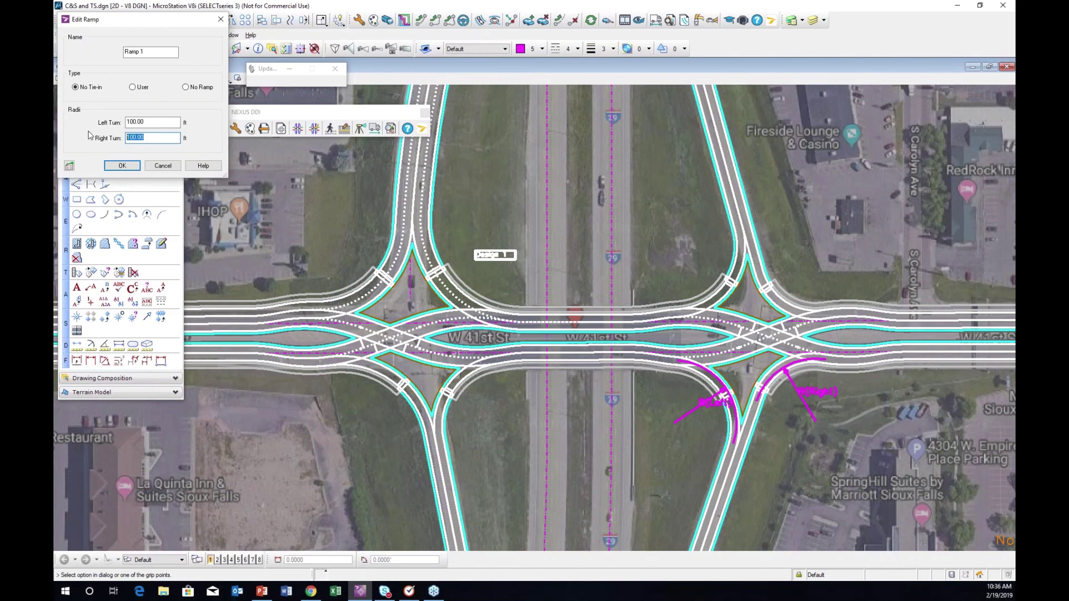
pyautogui.write('150')
pyautogui.click(119, 166)
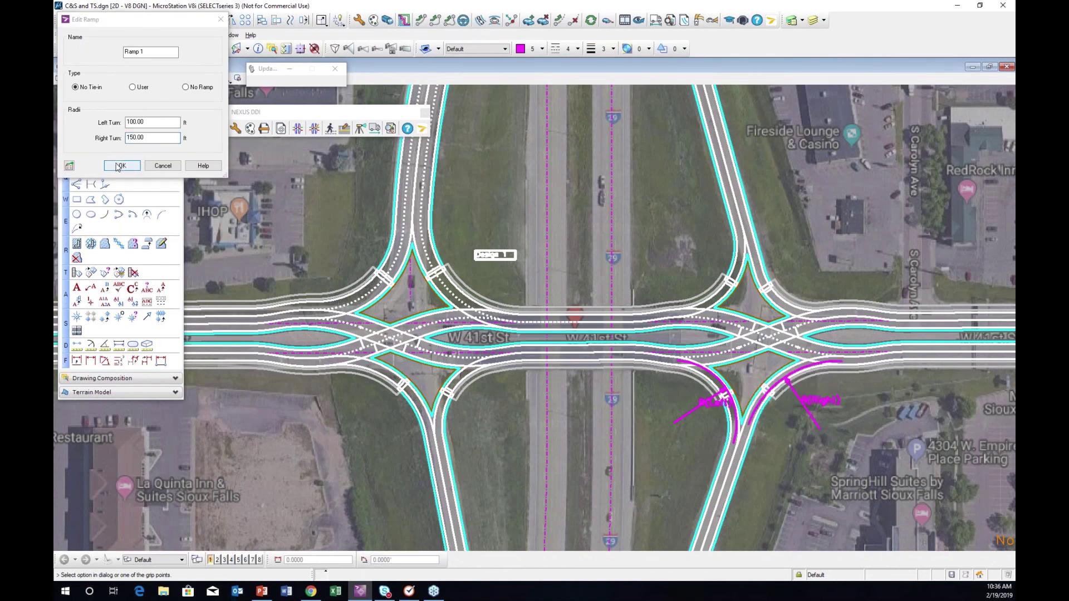
# Set the right-turn radius of Ramp 2, the north-east ramp, to 150 ft
pyautogui.click(754, 300)
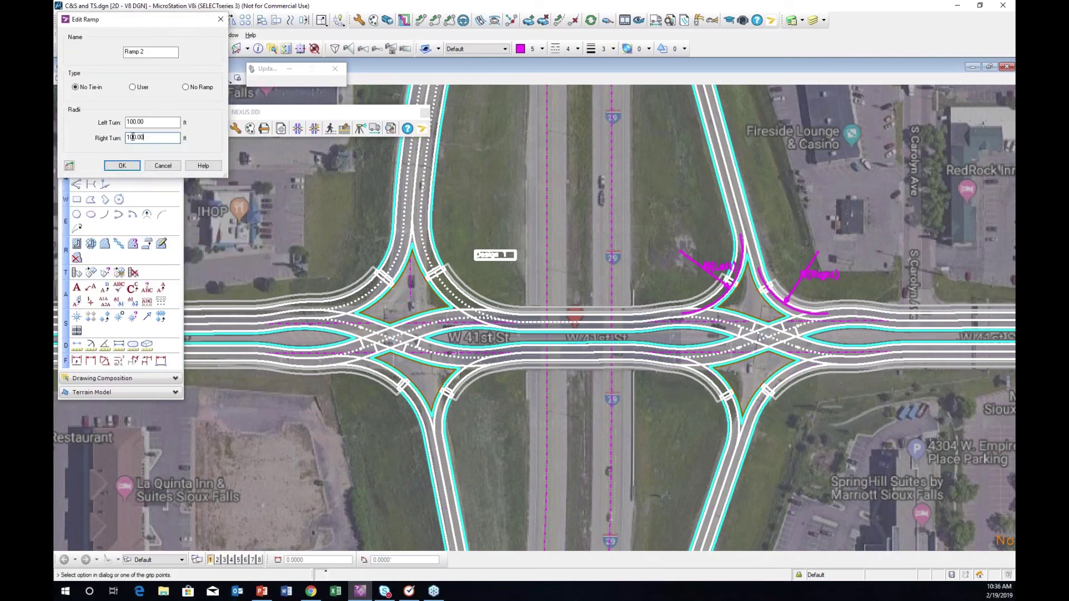
pyautogui.write('150')
pyautogui.click(118, 167)
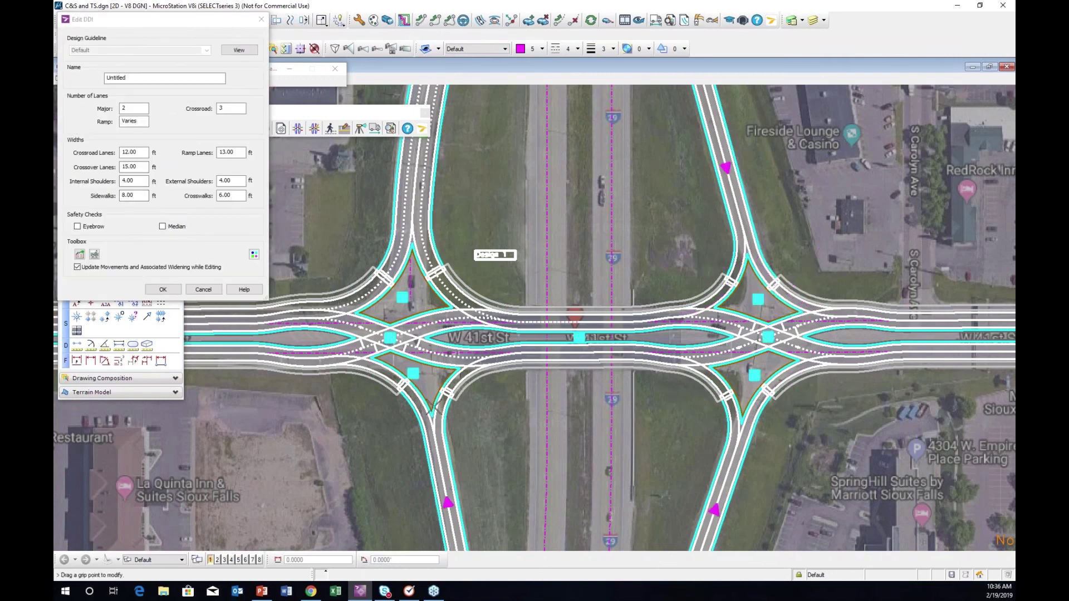
pyautogui.moveTo(418, 406); pyautogui.dragTo(455, 410, button='middle')
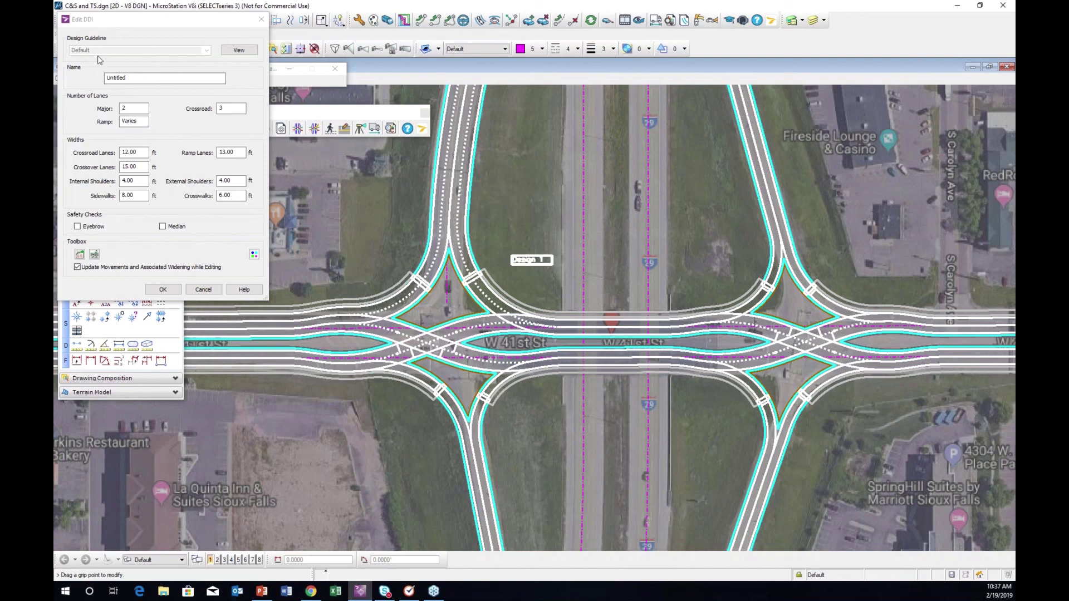
# Review the design conditions for crossover angle, tangent length and radii in the Default design guideline
pyautogui.click(239, 49)
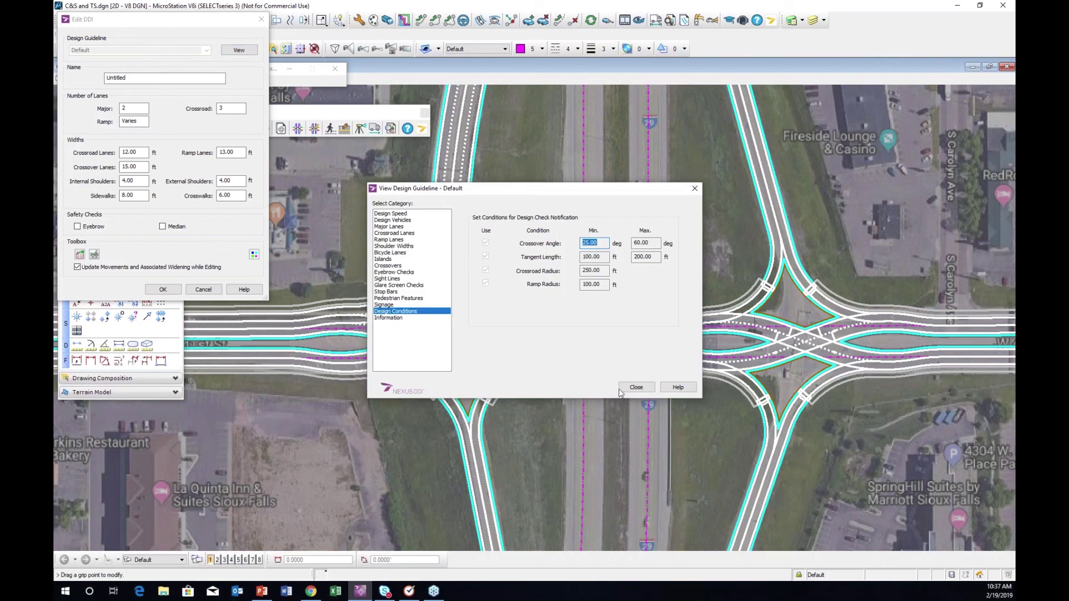
pyautogui.click(635, 388)
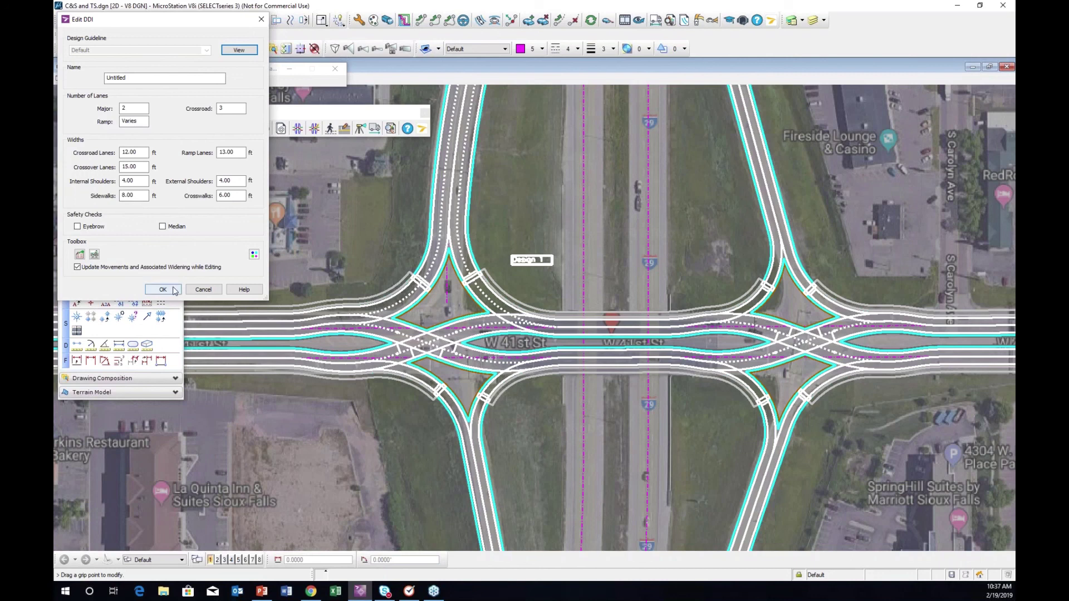
pyautogui.click(494, 265)
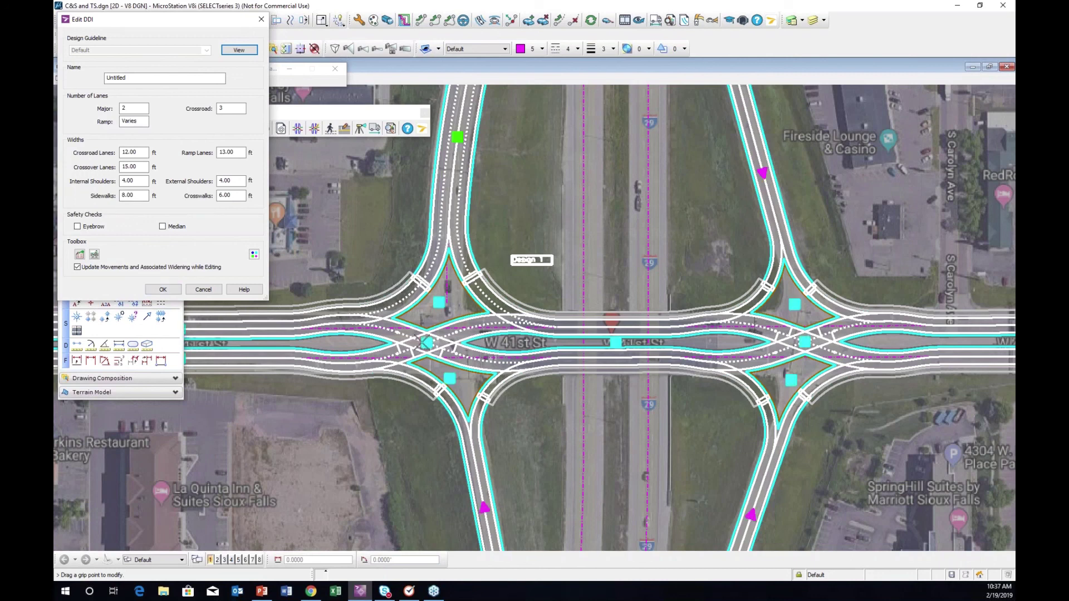
# Shift Crossover 1, the east crossover, slightly to the south-east and widen its crossover angle to about 51.39 degrees
pyautogui.moveTo(836, 331); pyautogui.dragTo(740, 300, button='middle')
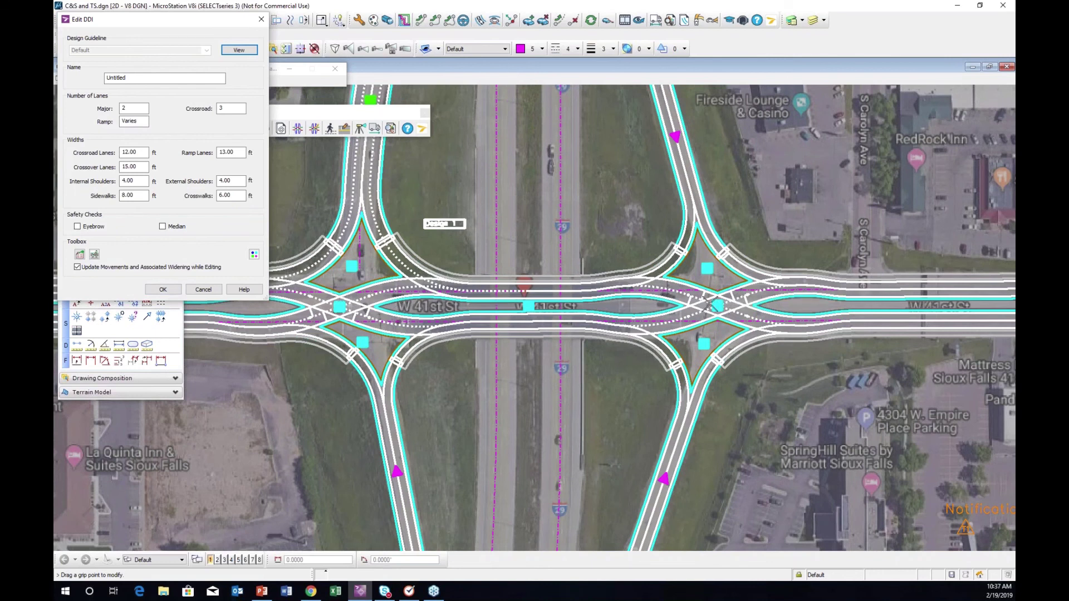
pyautogui.click(717, 306)
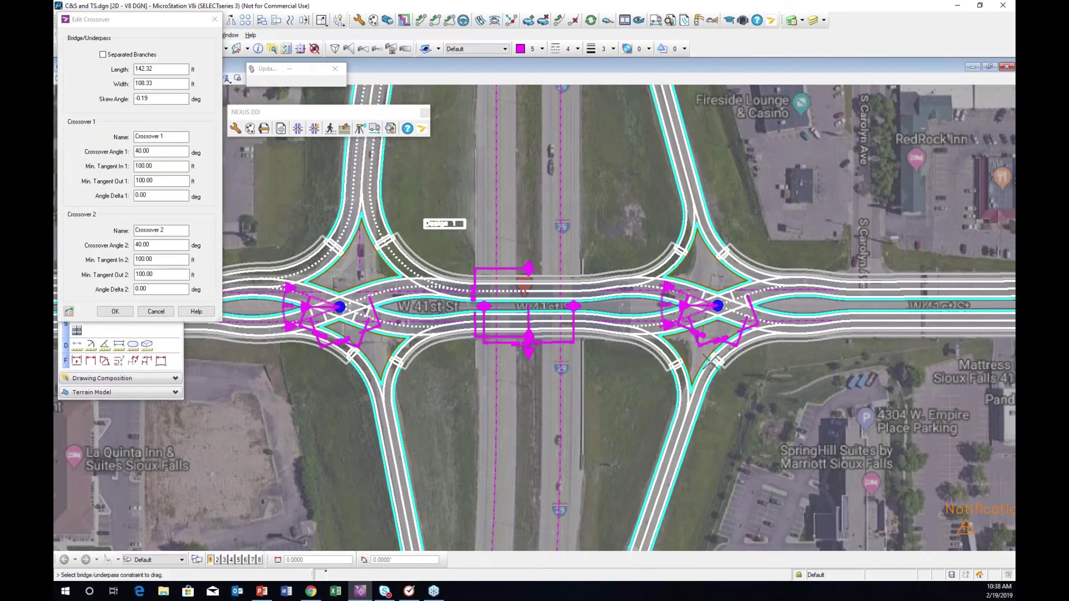
pyautogui.scroll(3, 713, 361)
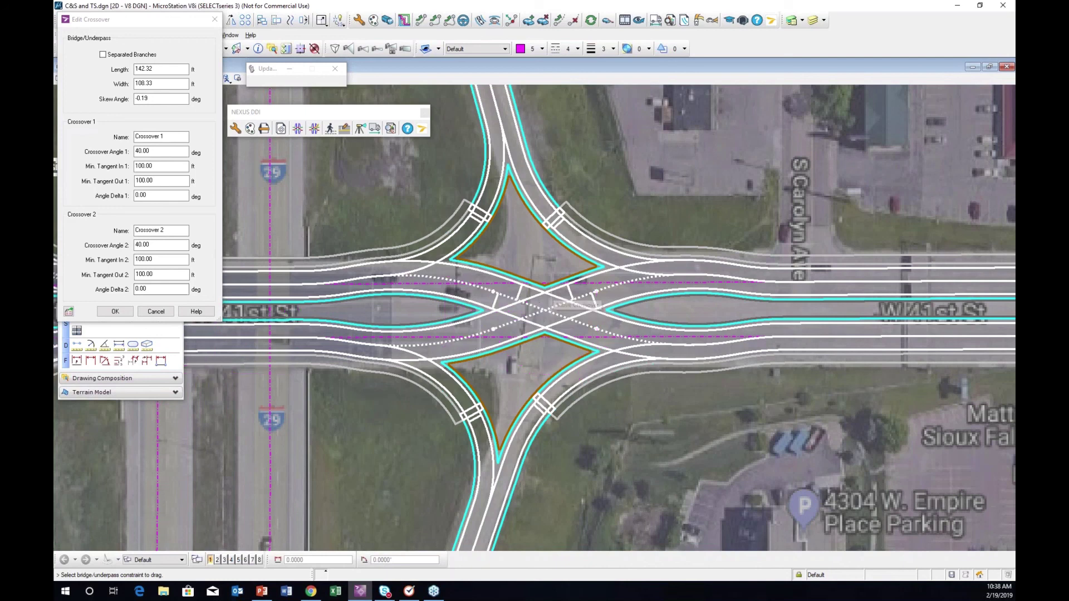
pyautogui.moveTo(538, 308)
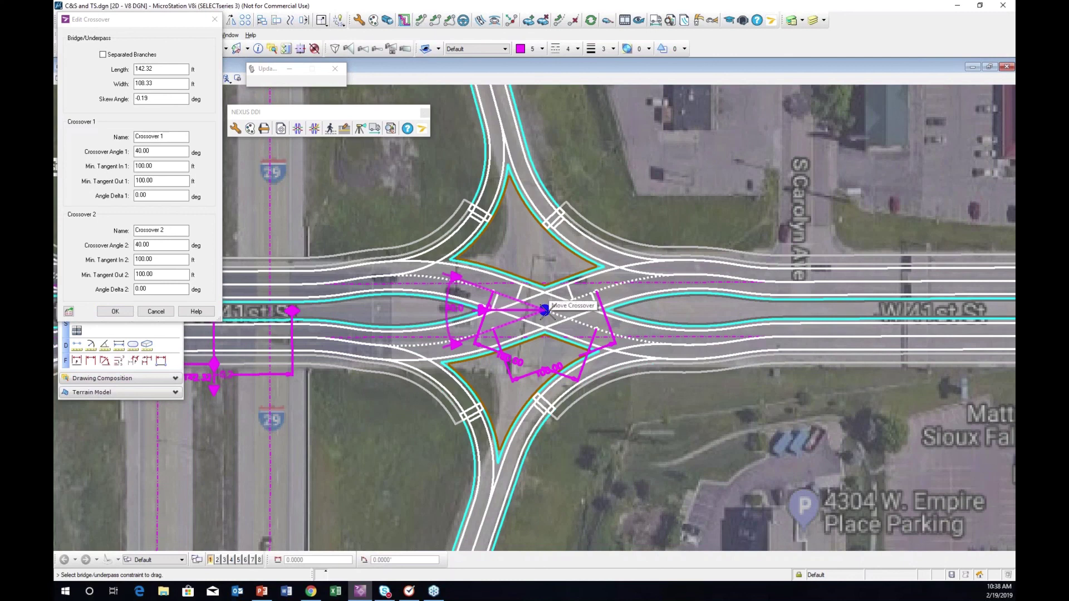
pyautogui.moveTo(543, 310)
pyautogui.mouseDown()
pyautogui.moveTo(582, 315)
pyautogui.moveTo(537, 315)
pyautogui.moveTo(555, 317)
pyautogui.mouseUp()
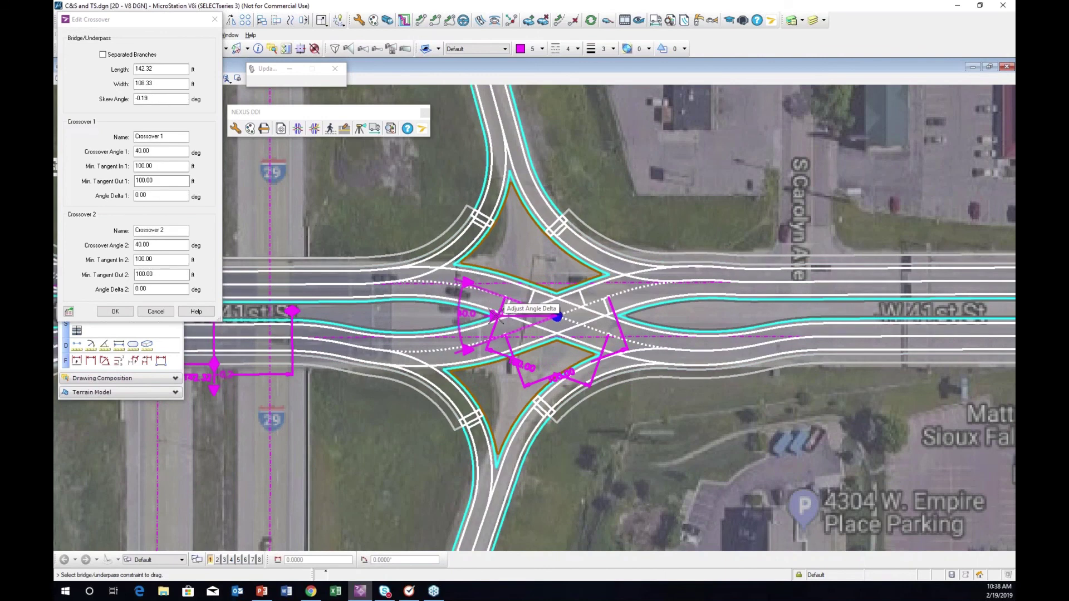
pyautogui.moveTo(494, 316); pyautogui.dragTo(493, 315)
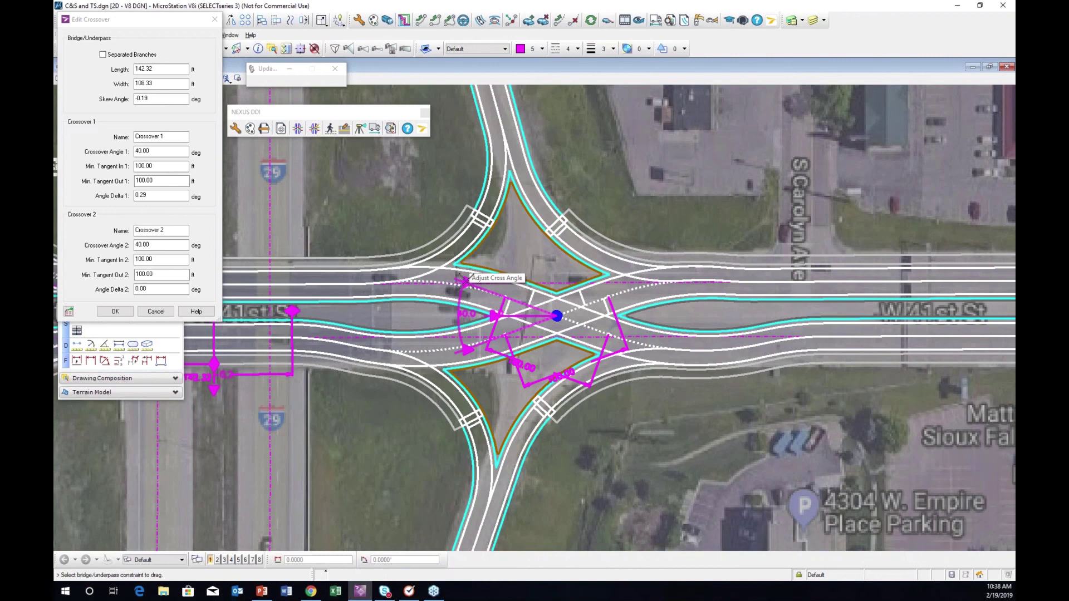
pyautogui.moveTo(464, 280); pyautogui.dragTo(458, 268)
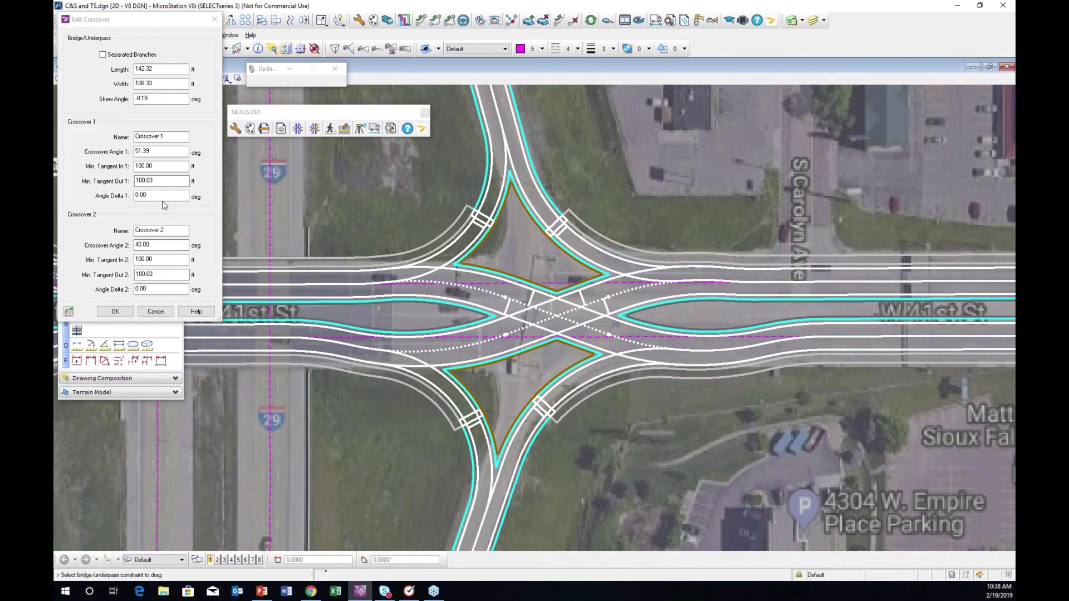
# Set the minimum entering and exiting tangents of Crossover 1 to 50 ft
pyautogui.doubleClick(152, 165)
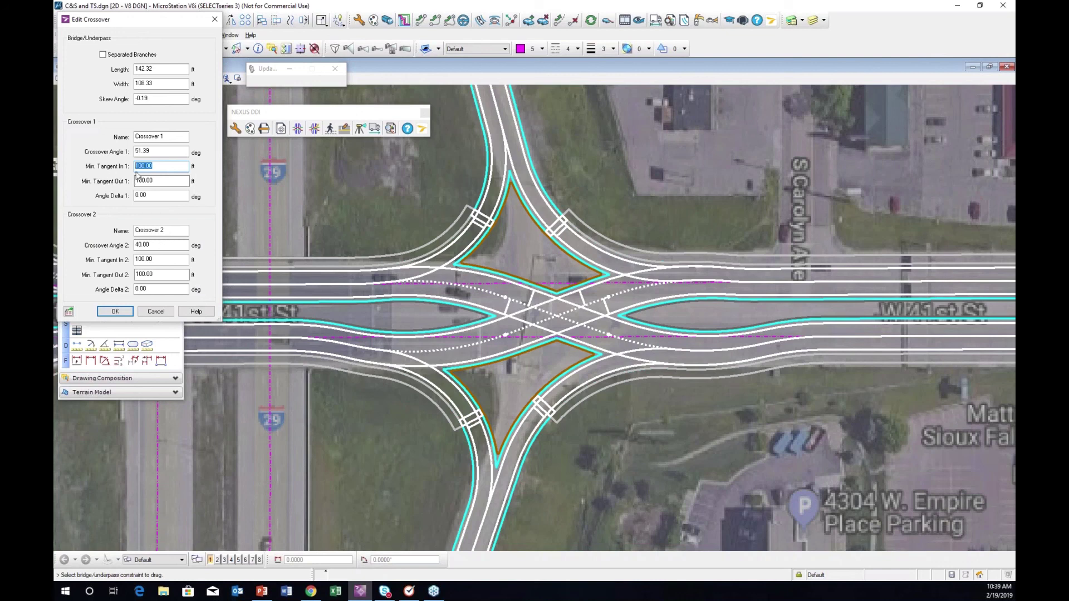
pyautogui.write('50')
pyautogui.click(167, 182)
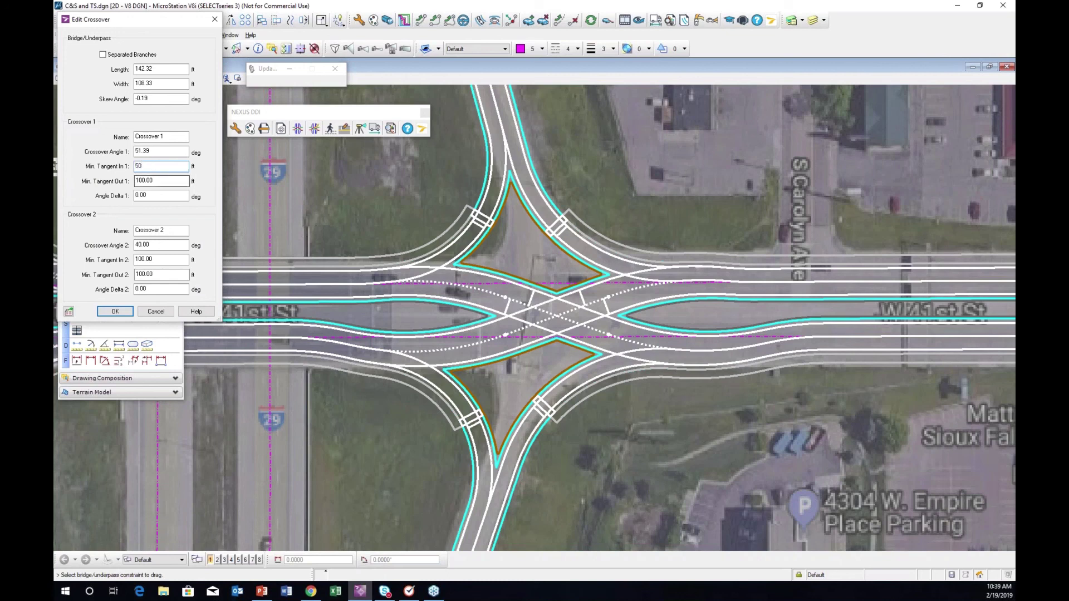
pyautogui.click(167, 182)
pyautogui.doubleClick(166, 183)
pyautogui.write('50')
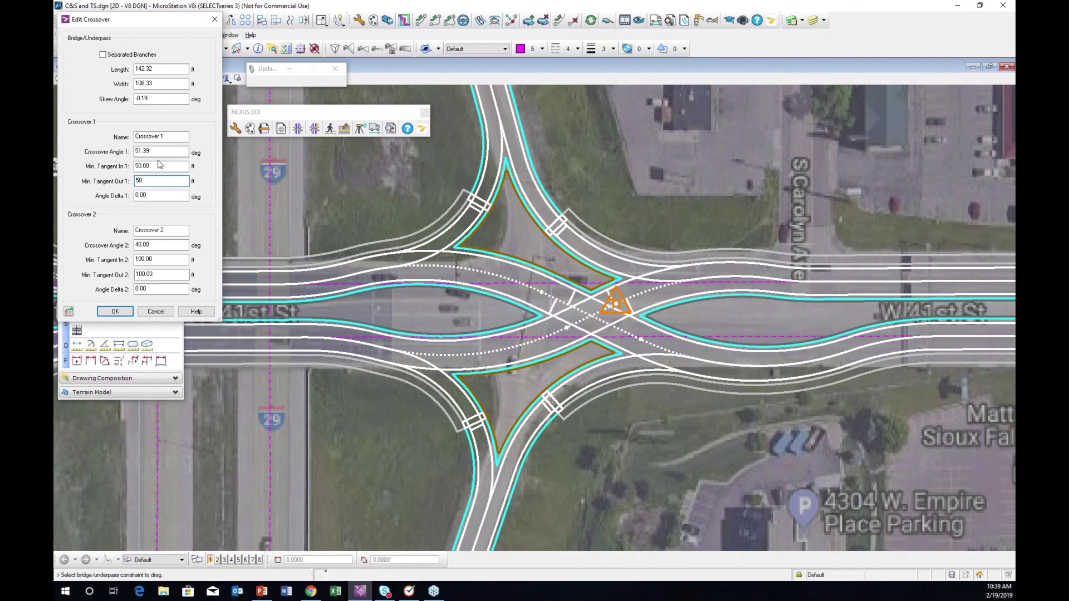
pyautogui.press('Return')
pyautogui.click(559, 325)
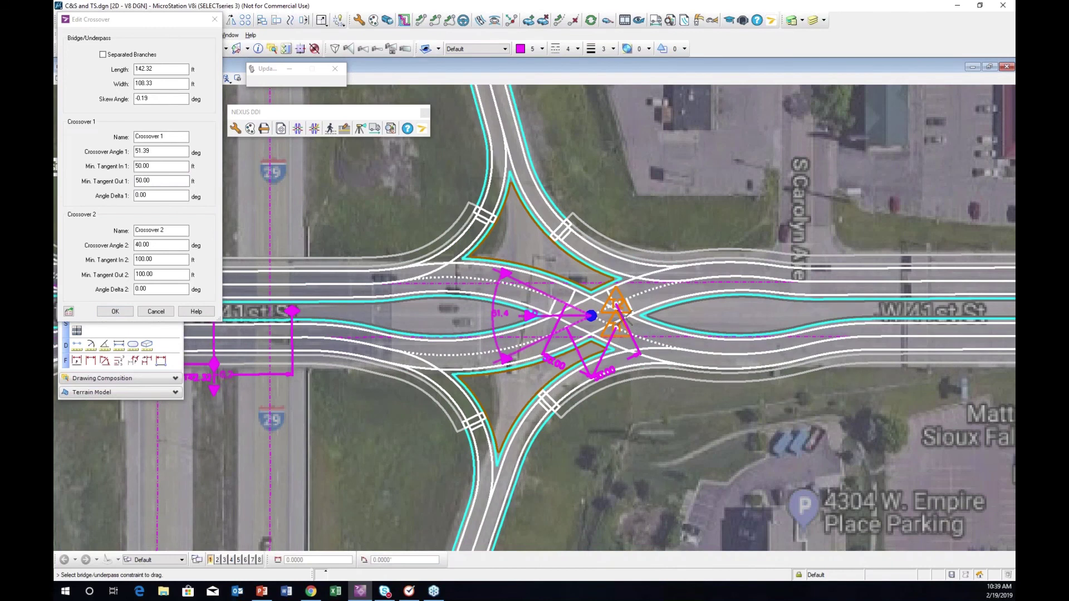
# Examine the crossover tangent notifications in the legend, accept the crossover edit, and check the tangent limits in the Default guideline
pyautogui.scroll(1, 627, 339)
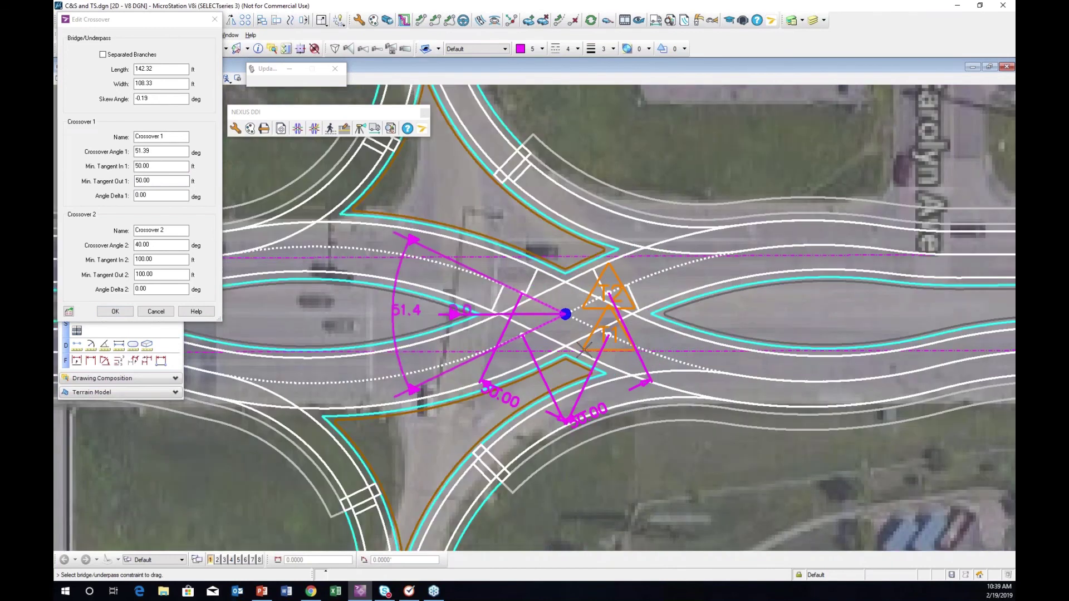
pyautogui.scroll(-5, 620, 380)
pyautogui.moveTo(620, 380); pyautogui.dragTo(534, 373, button='middle')
pyautogui.scroll(3, 627, 410)
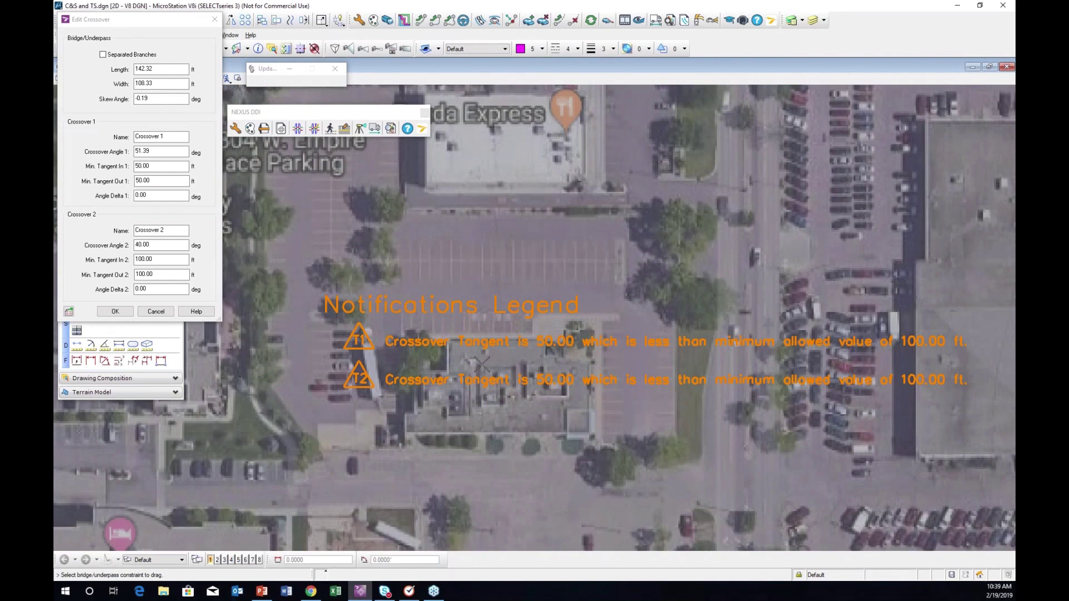
pyautogui.moveTo(312, 291); pyautogui.dragTo(334, 265, button='middle')
pyautogui.click(115, 311)
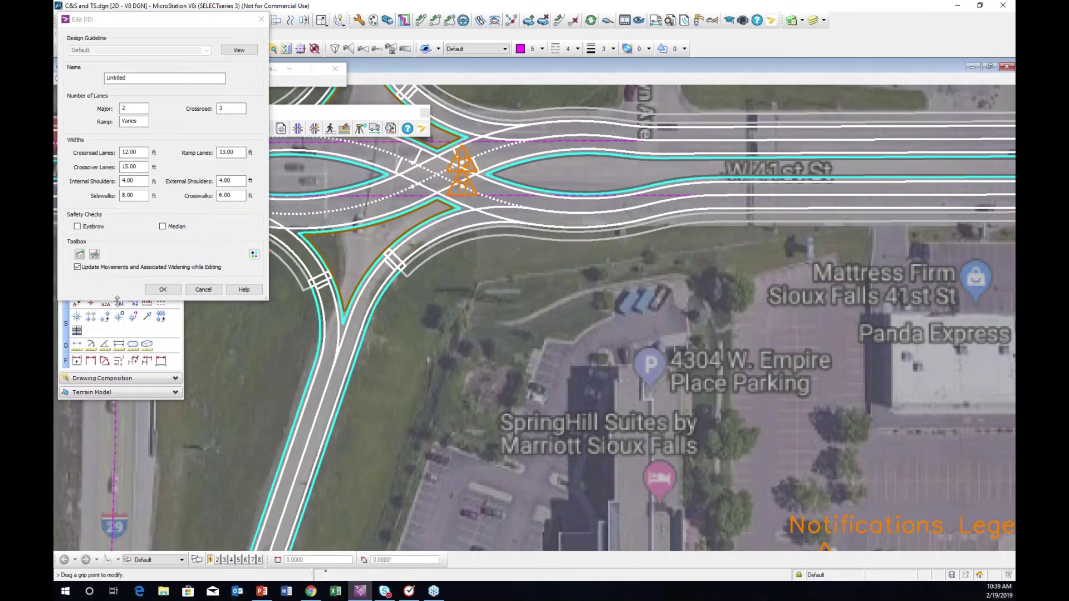
pyautogui.click(239, 50)
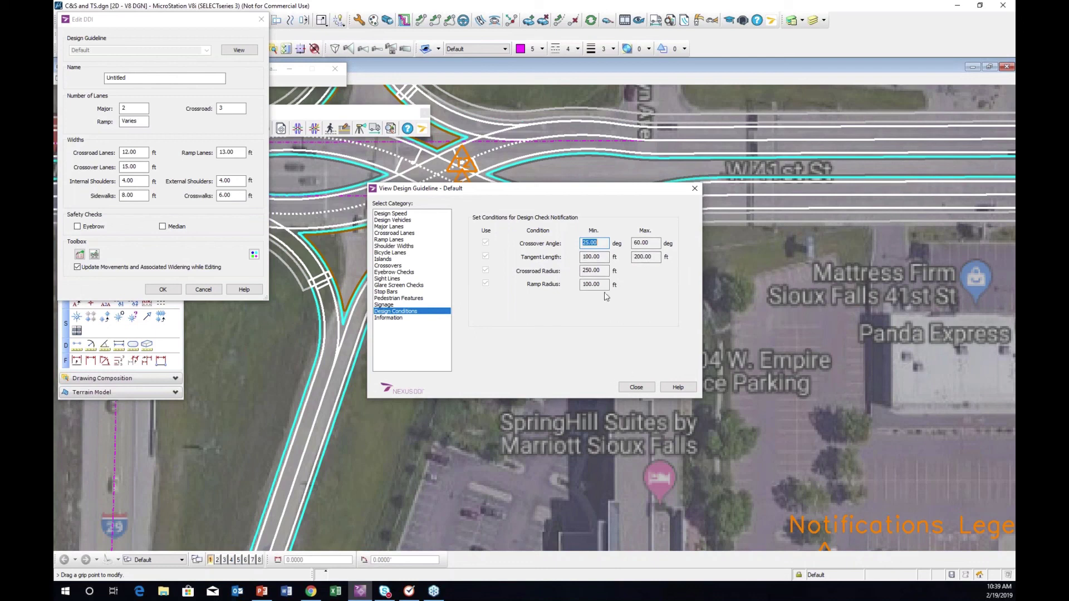
pyautogui.click(646, 385)
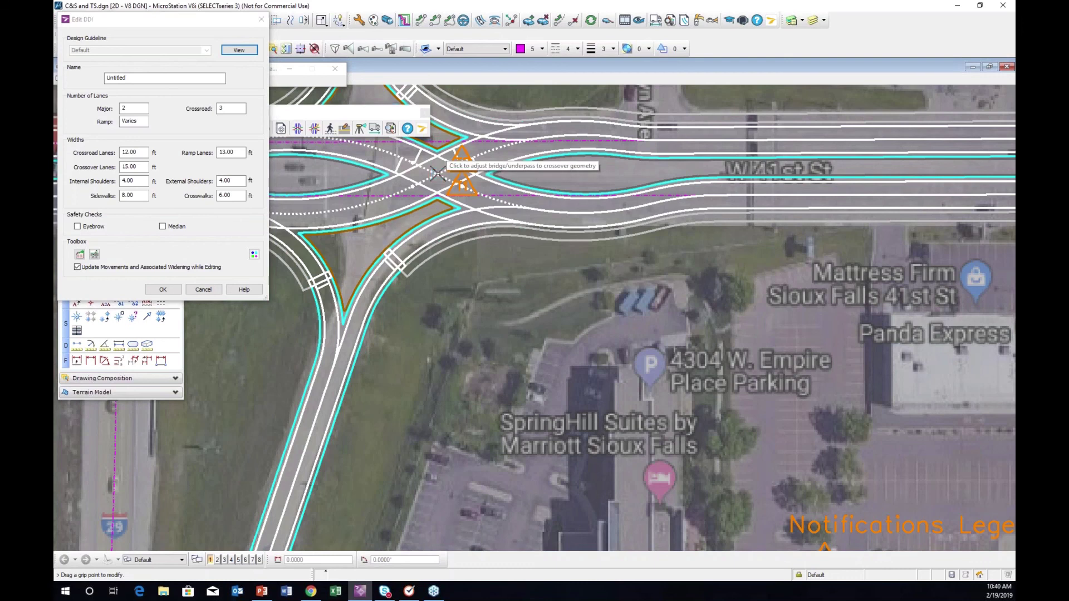
# Set the minimum entering and exiting tangents of Crossover 1 to 100 ft
pyautogui.click(437, 175)
pyautogui.moveTo(167, 166); pyautogui.dragTo(106, 173)
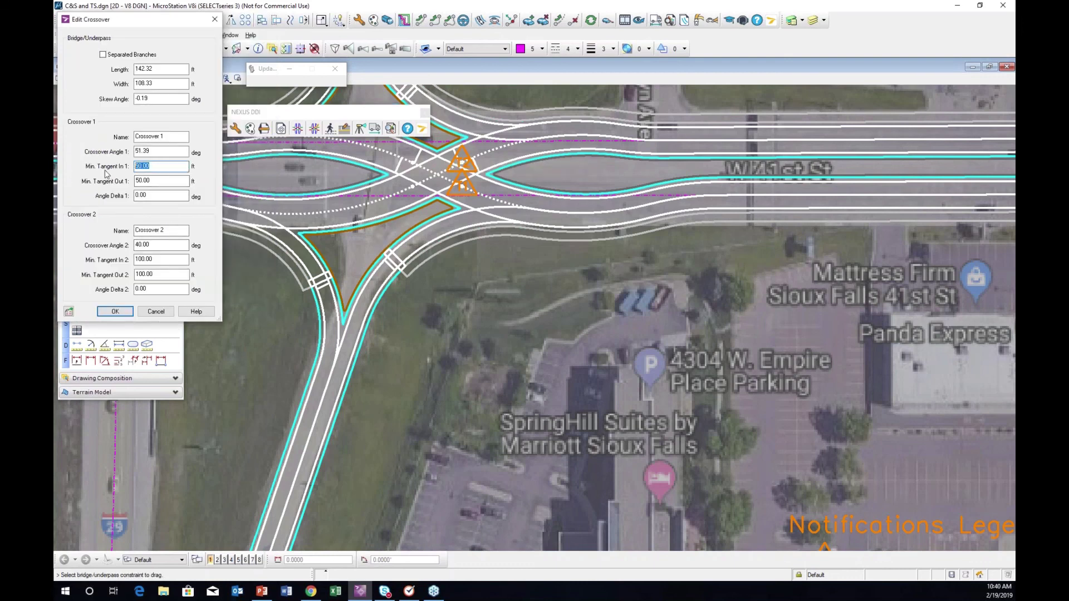
pyautogui.write('100')
pyautogui.press('Tab')
pyautogui.write('100')
pyautogui.click(118, 313)
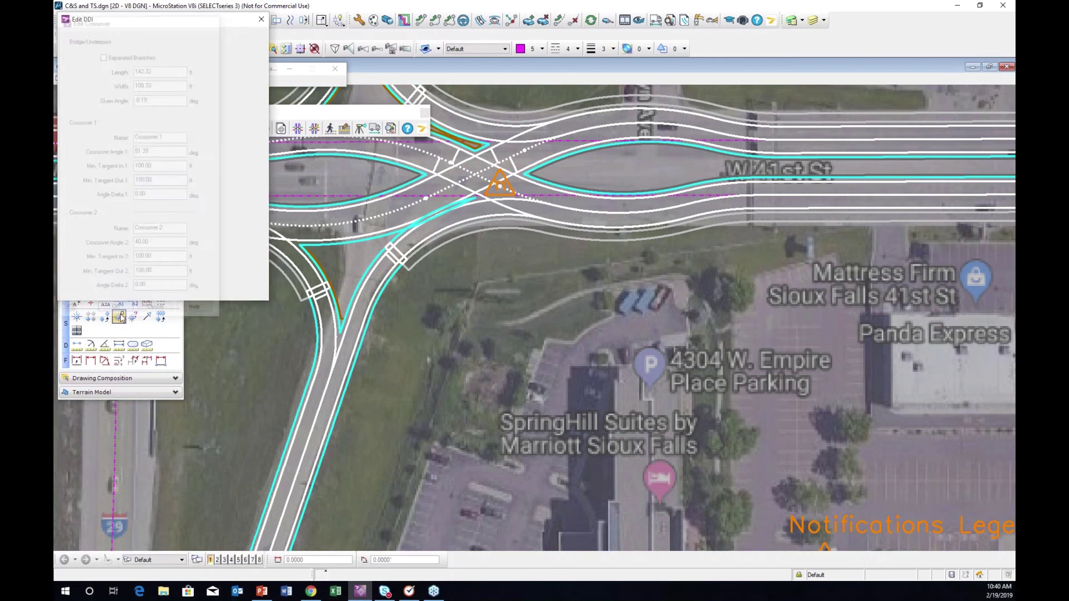
# Adjust the angle of Crossover 1 to about 41 degrees and move the crossover west, centering it between the east ramp islands
pyautogui.moveTo(474, 175); pyautogui.dragTo(528, 254, button='middle')
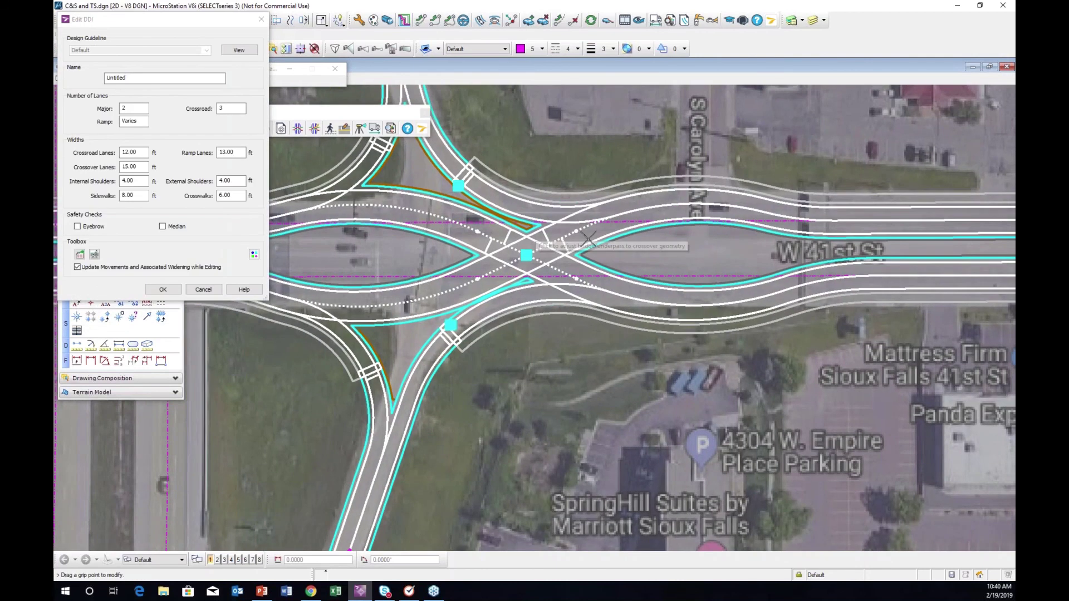
pyautogui.click(527, 255)
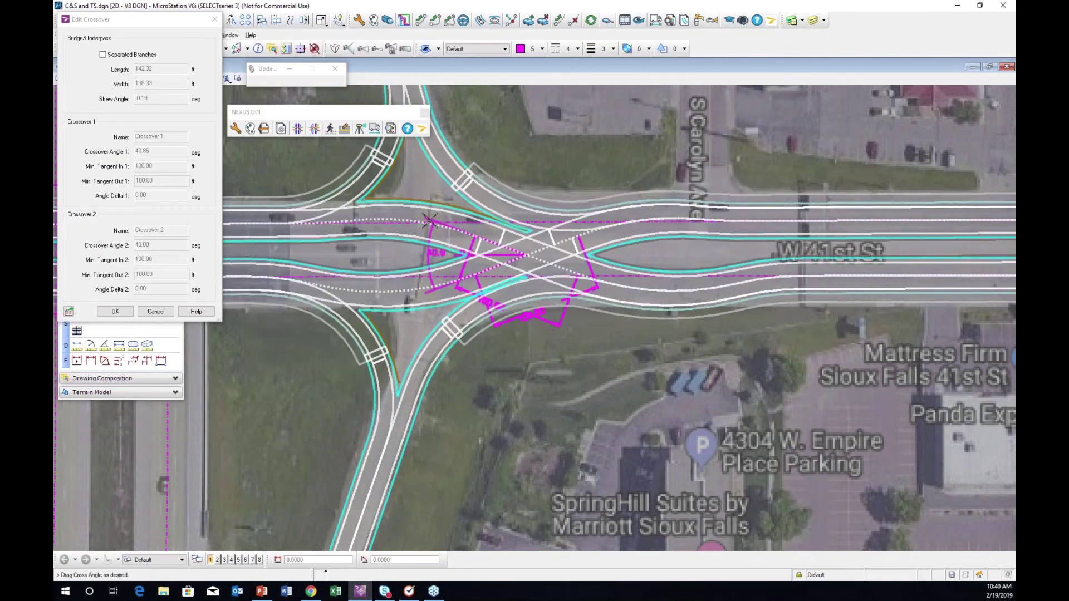
pyautogui.click(418, 216)
pyautogui.click(527, 255)
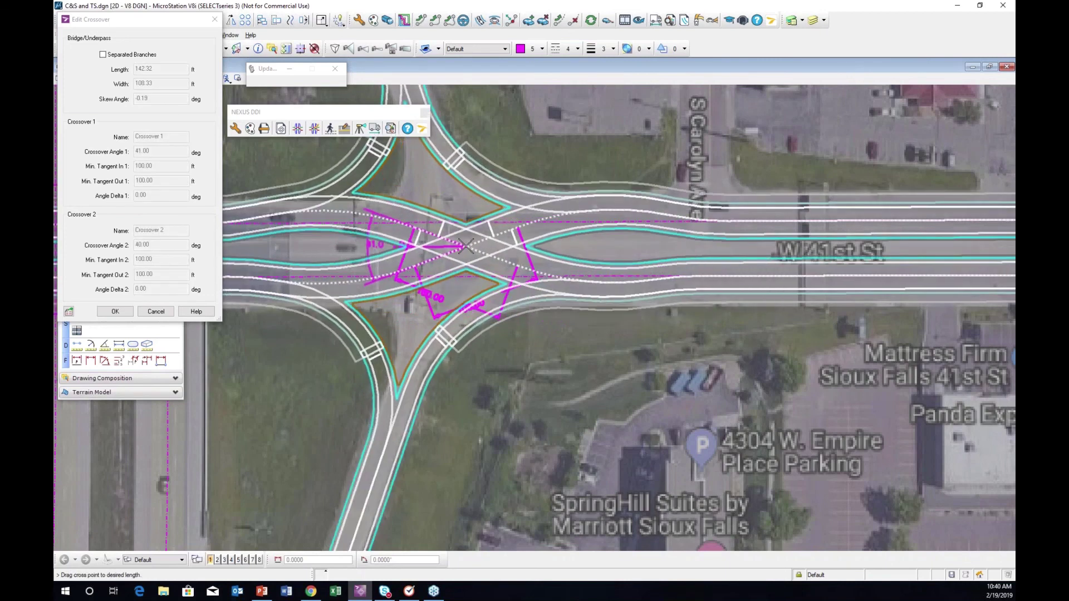
pyautogui.click(466, 246)
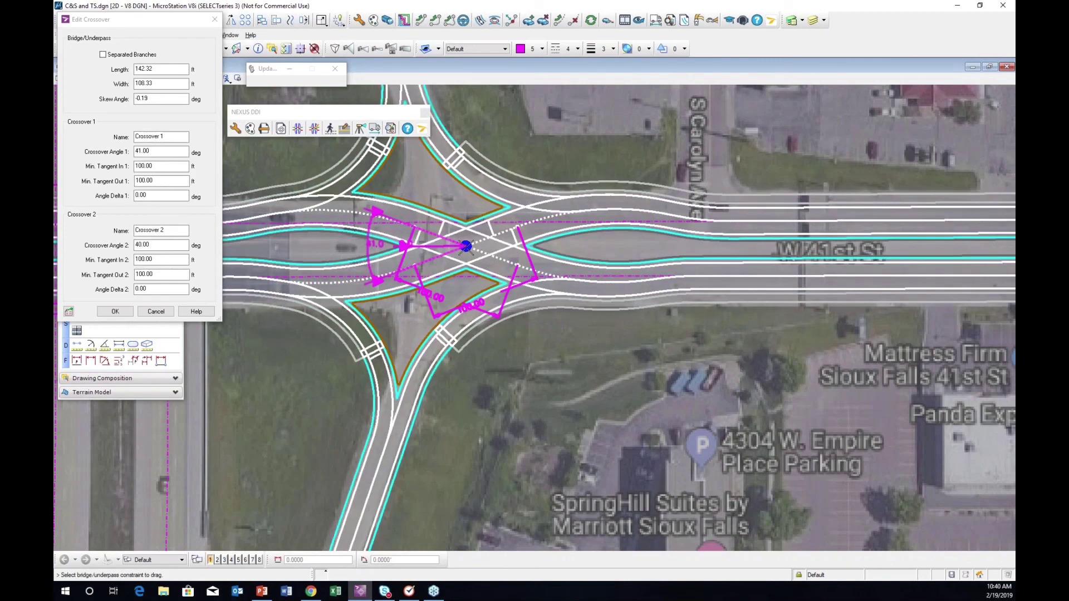
pyautogui.click(115, 311)
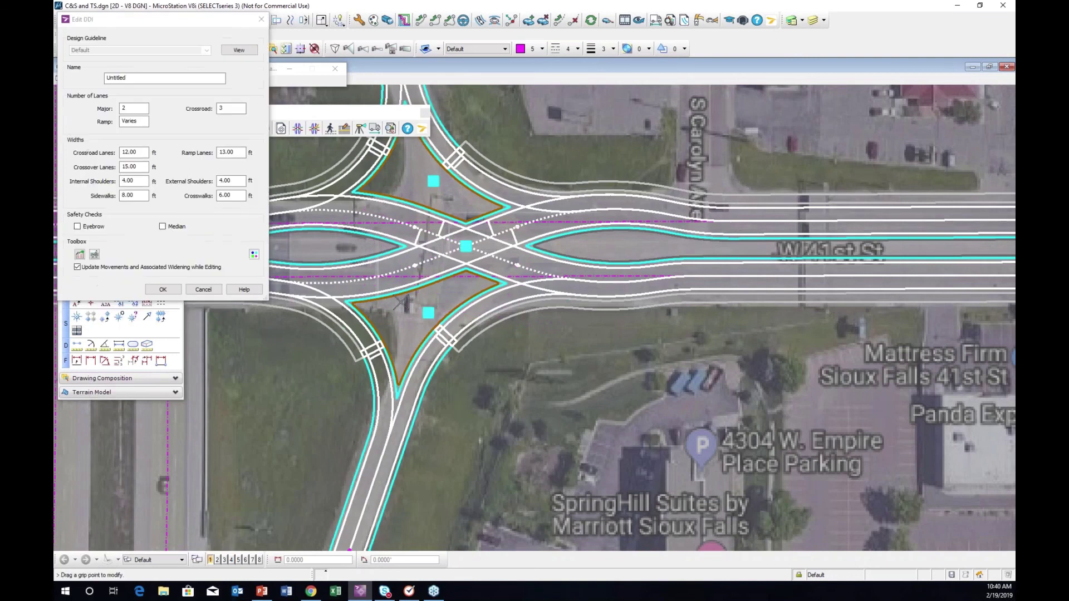
# Edit Crossroad 1 and set its radii R6 and R7, on either side of the west crossover, to 300 ft
pyautogui.scroll(-3, 399, 302)
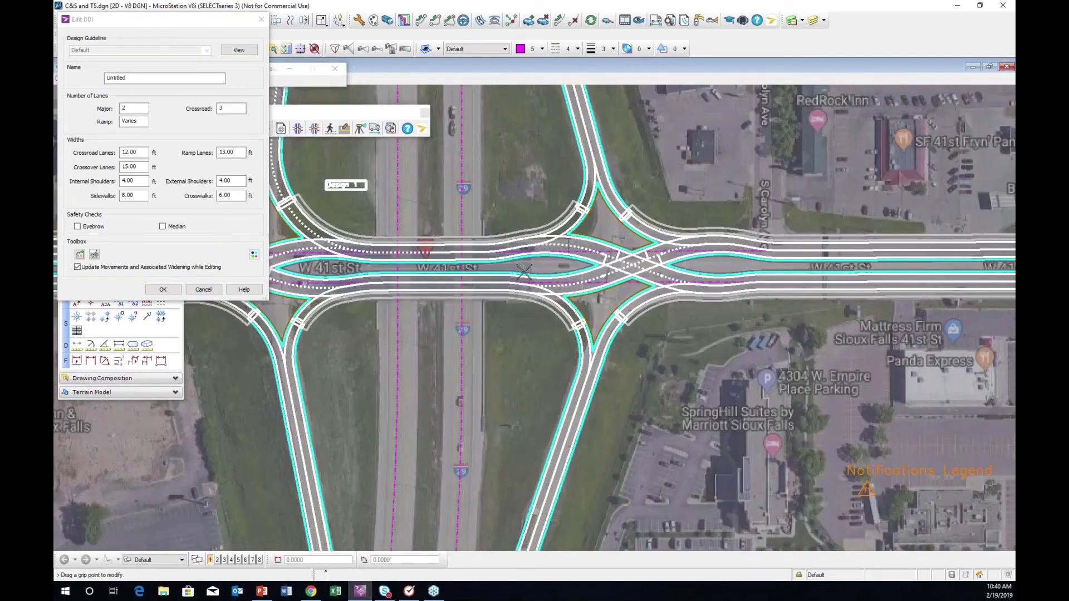
pyautogui.moveTo(524, 273); pyautogui.dragTo(726, 294, button='middle')
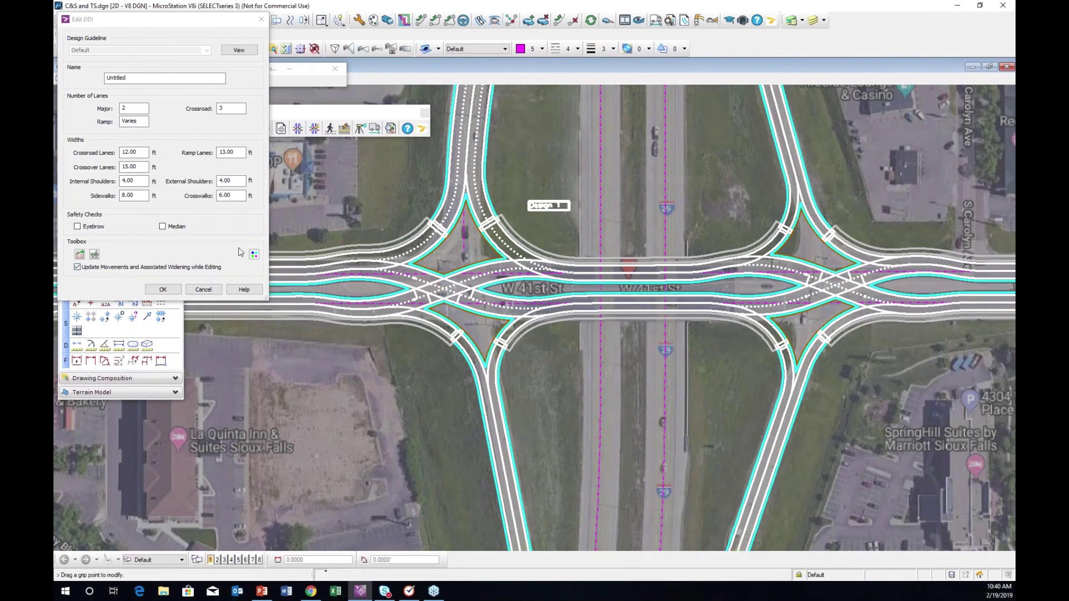
pyautogui.moveTo(308, 296); pyautogui.dragTo(411, 307, button='middle')
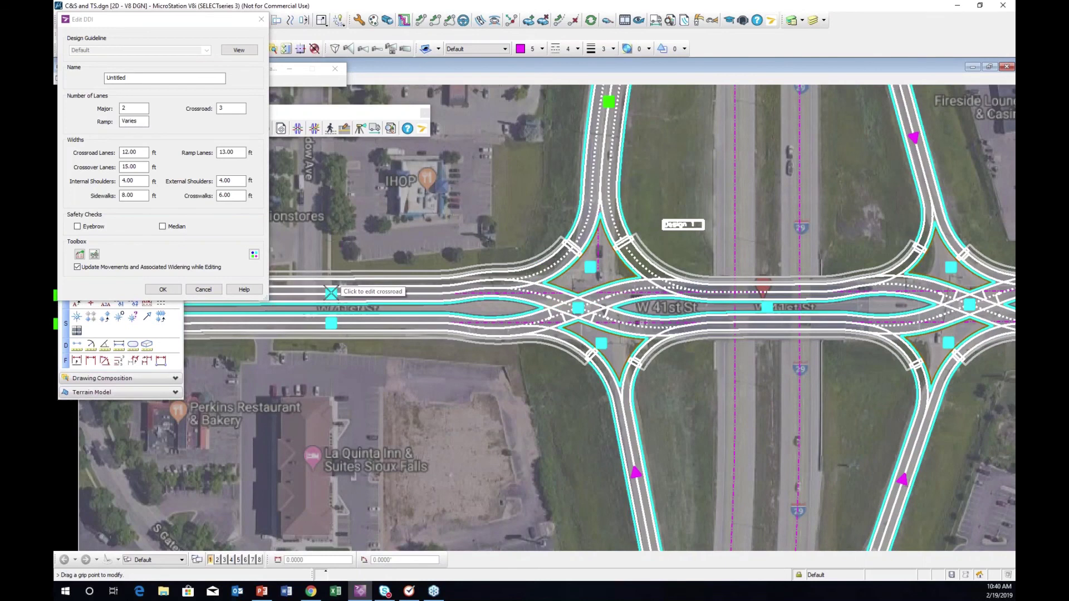
pyautogui.click(331, 291)
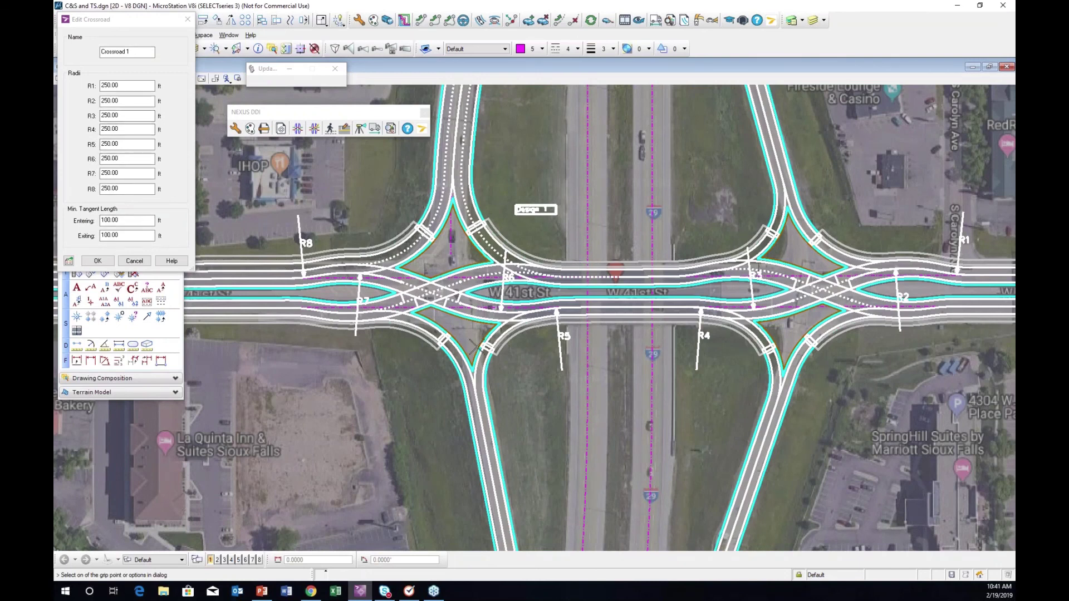
pyautogui.scroll(3, 403, 310)
pyautogui.click(134, 158)
pyautogui.doubleClick(133, 157)
pyautogui.write('3')
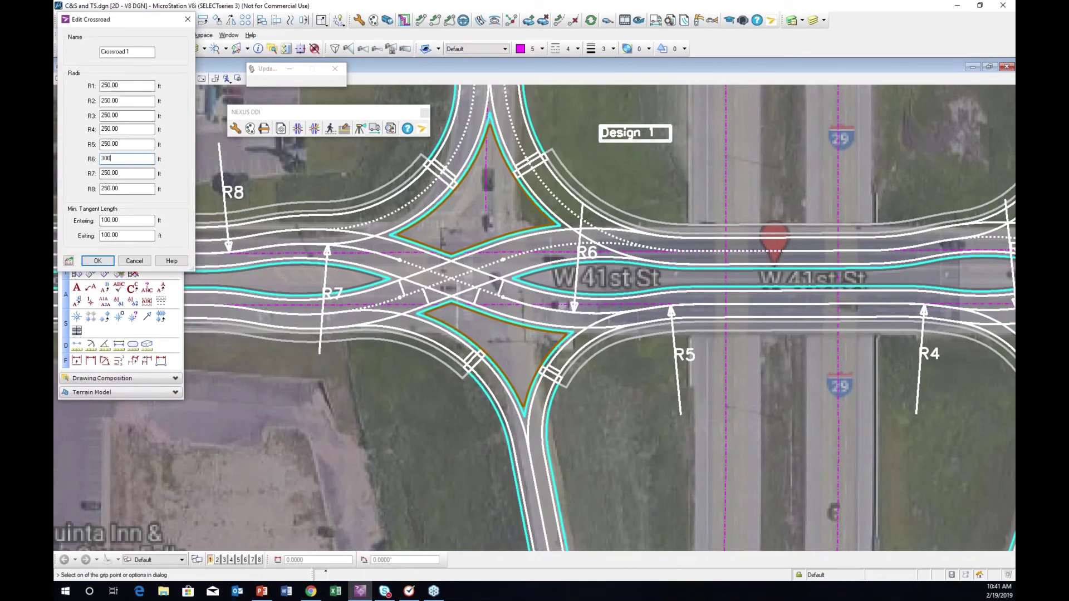
pyautogui.doubleClick(129, 172)
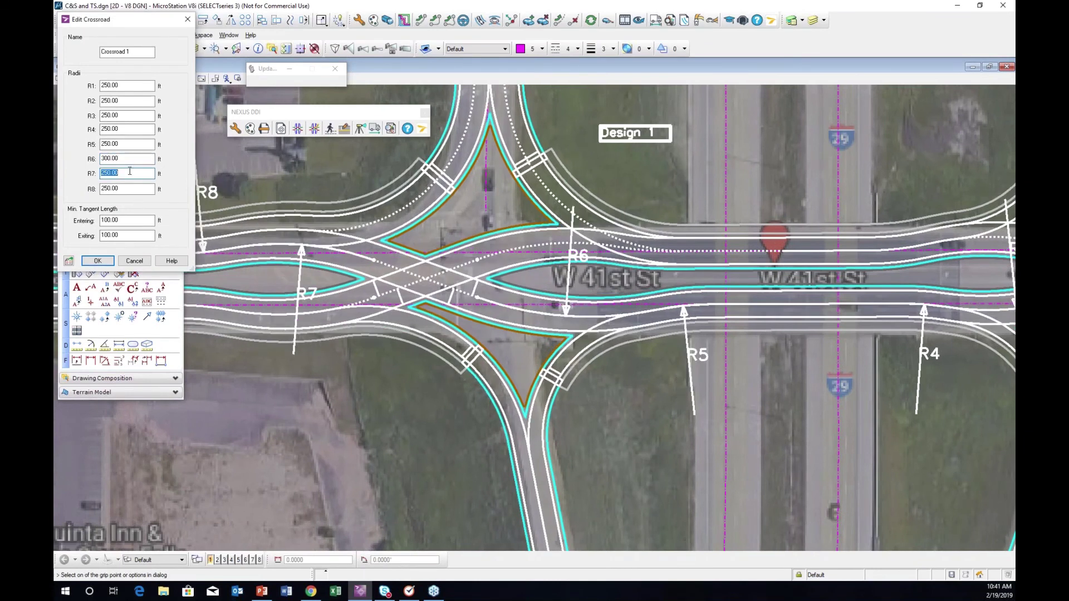
pyautogui.write('3')
pyautogui.click(136, 158)
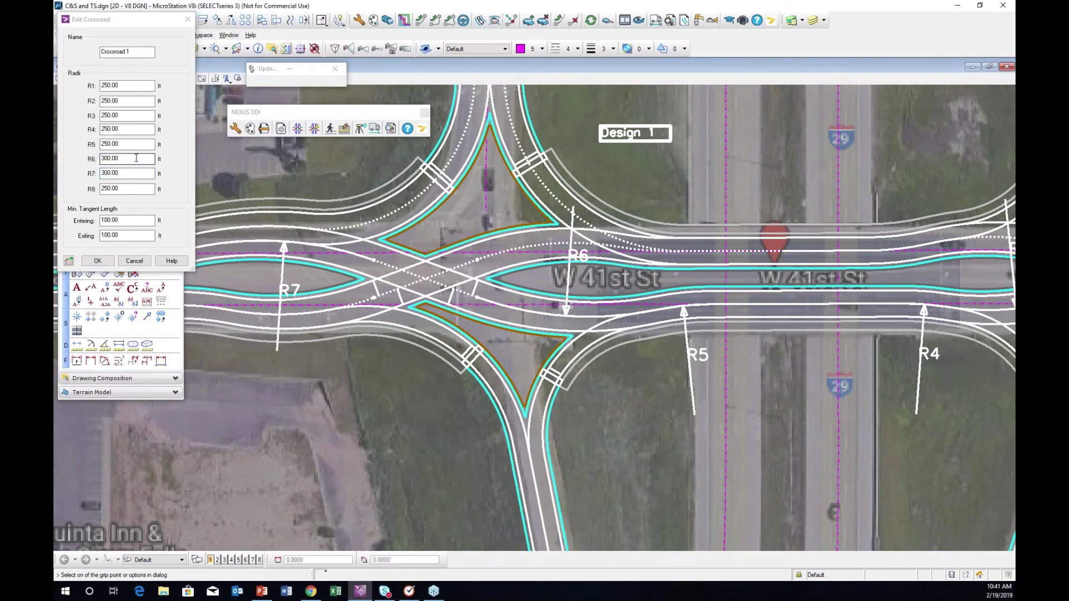
# Set the crossroad radii R2 and R3, on either side of the east crossover, to 300 ft
pyautogui.moveTo(696, 329); pyautogui.dragTo(243, 331, button='middle')
pyautogui.doubleClick(122, 101)
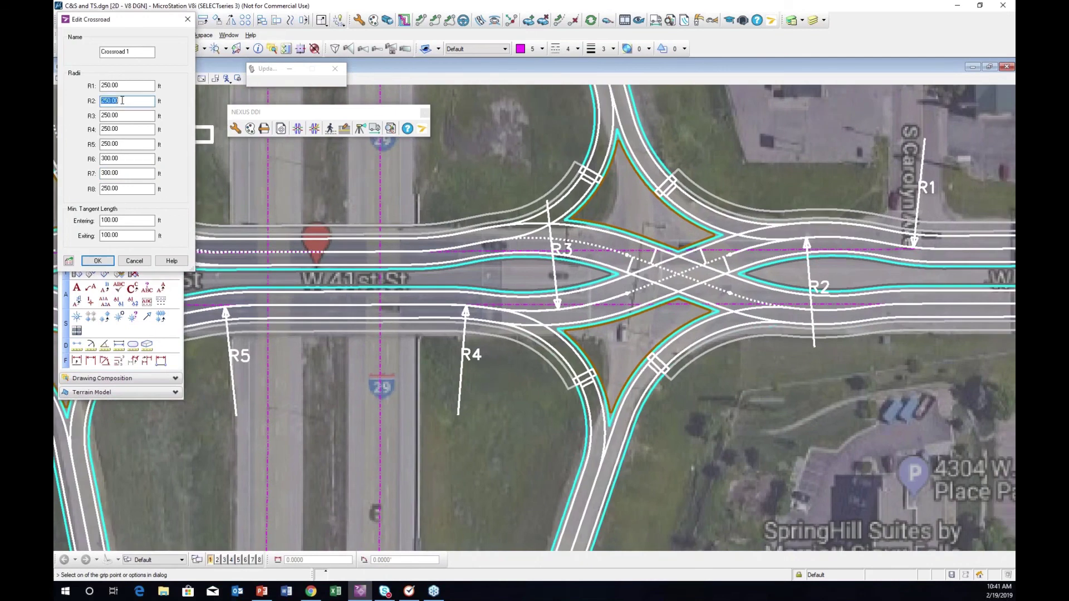
pyautogui.write('300')
pyautogui.doubleClick(126, 114)
pyautogui.write('300')
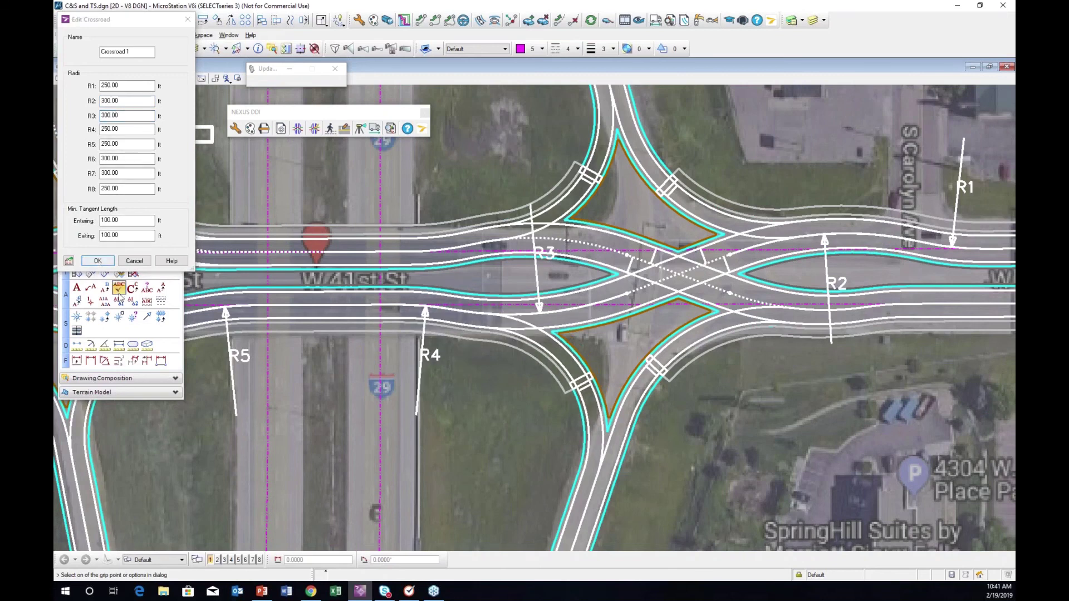
# Apply the Crossroad 1 radii and review the radii and tangent lengths of Crossroad 2, keeping its values
pyautogui.click(97, 260)
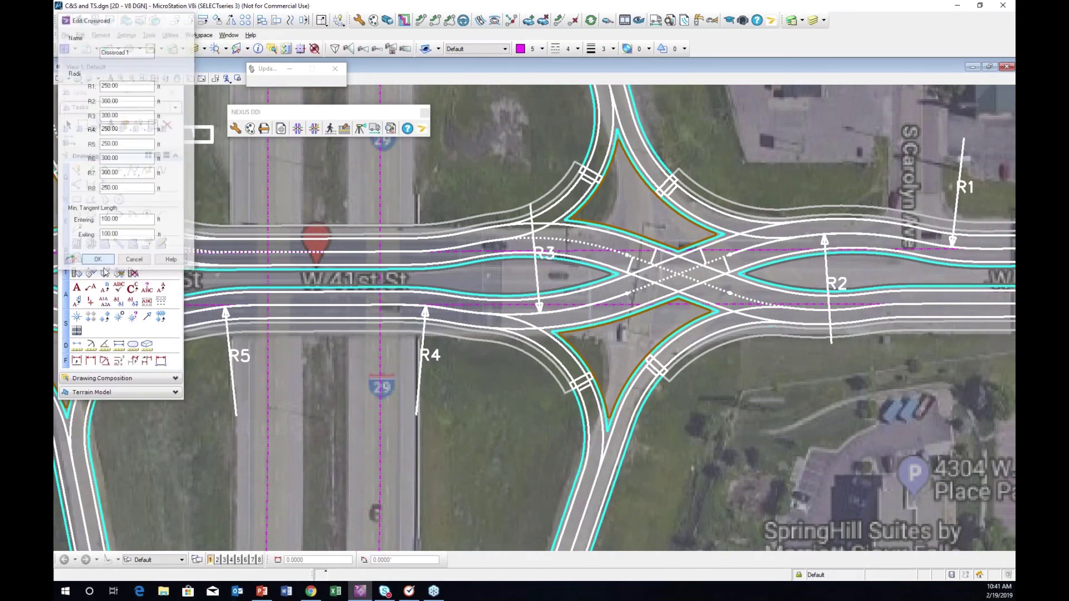
pyautogui.scroll(-3, 456, 309)
pyautogui.moveTo(234, 309); pyautogui.dragTo(506, 309, button='middle')
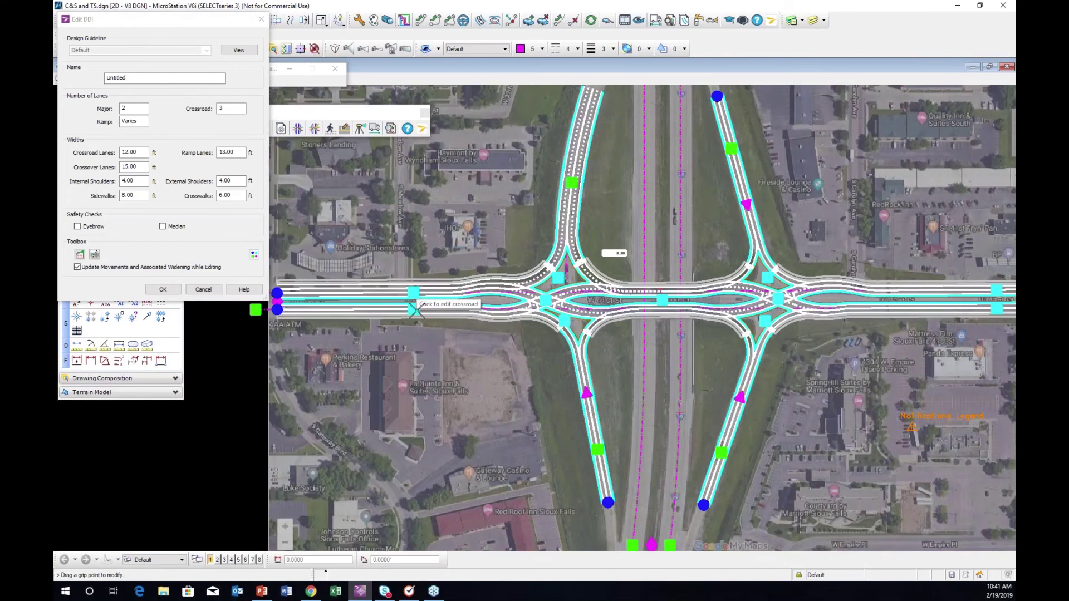
pyautogui.scroll(3, 411, 308)
pyautogui.click(410, 308)
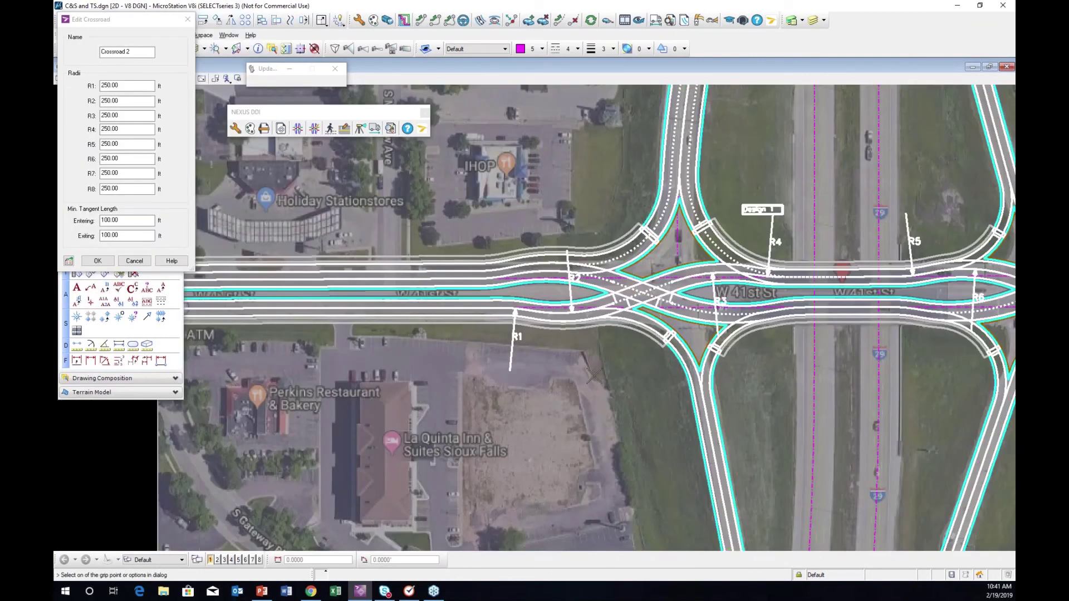
pyautogui.moveTo(585, 376); pyautogui.dragTo(390, 346, button='middle')
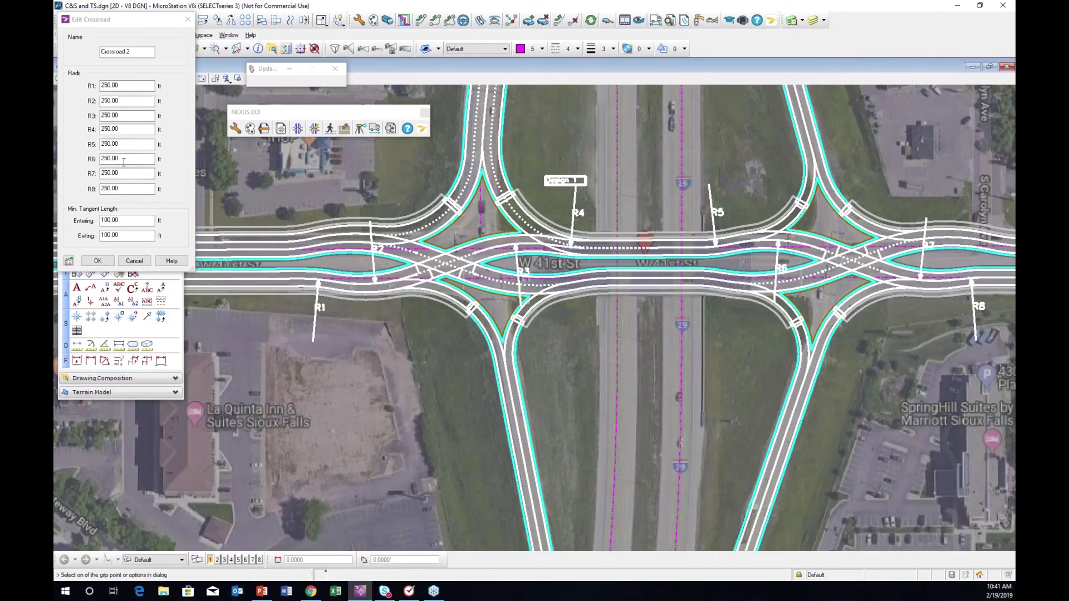
pyautogui.click(98, 261)
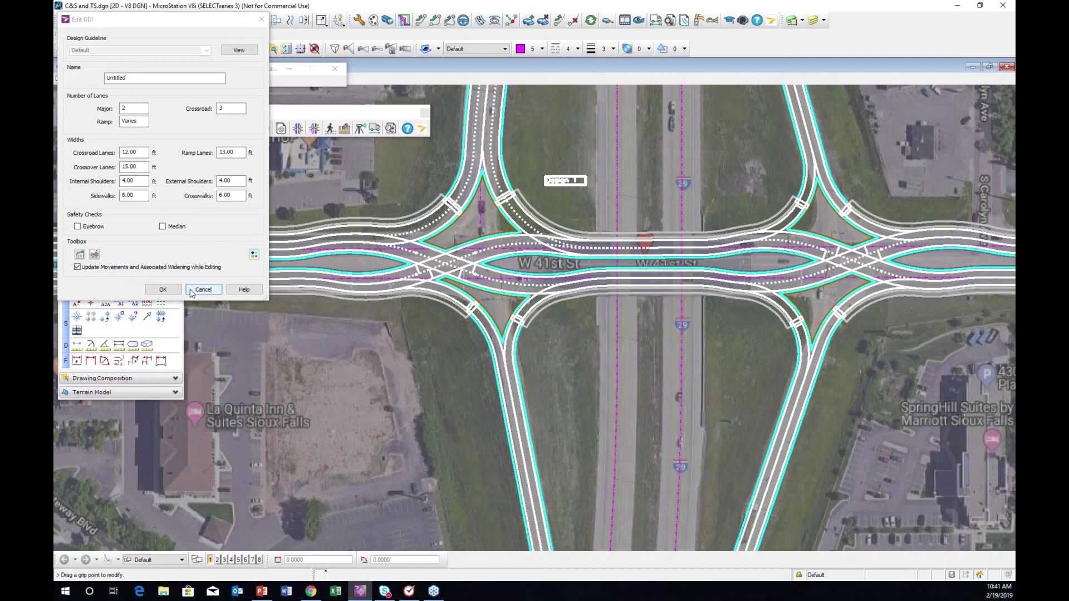
# Turn on the Eyebrow safety check and examine its sight lines at the west and east crossovers
pyautogui.click(77, 227)
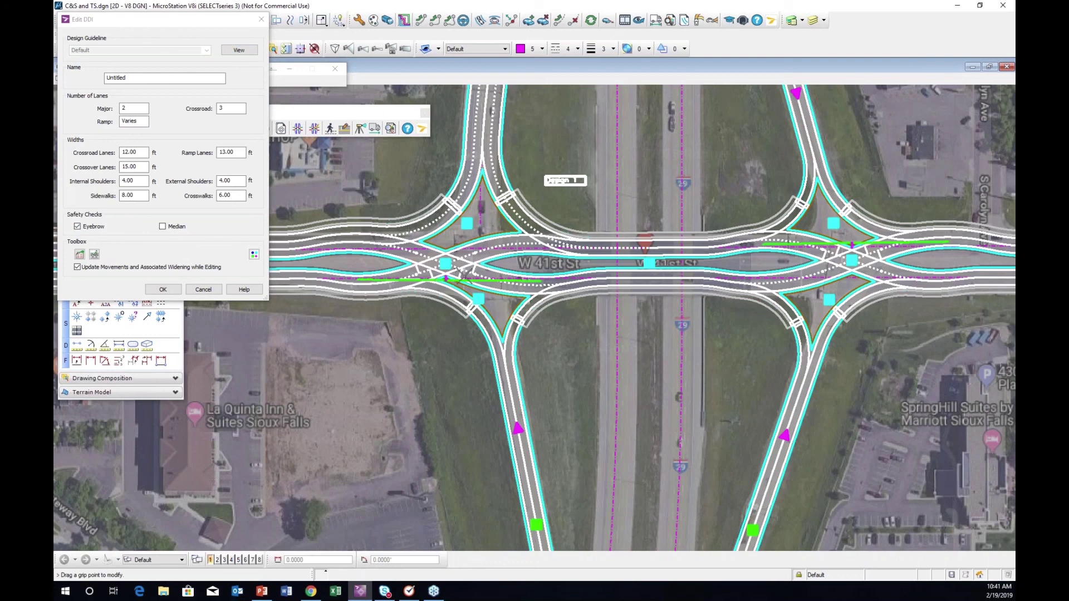
pyautogui.scroll(3, 464, 276)
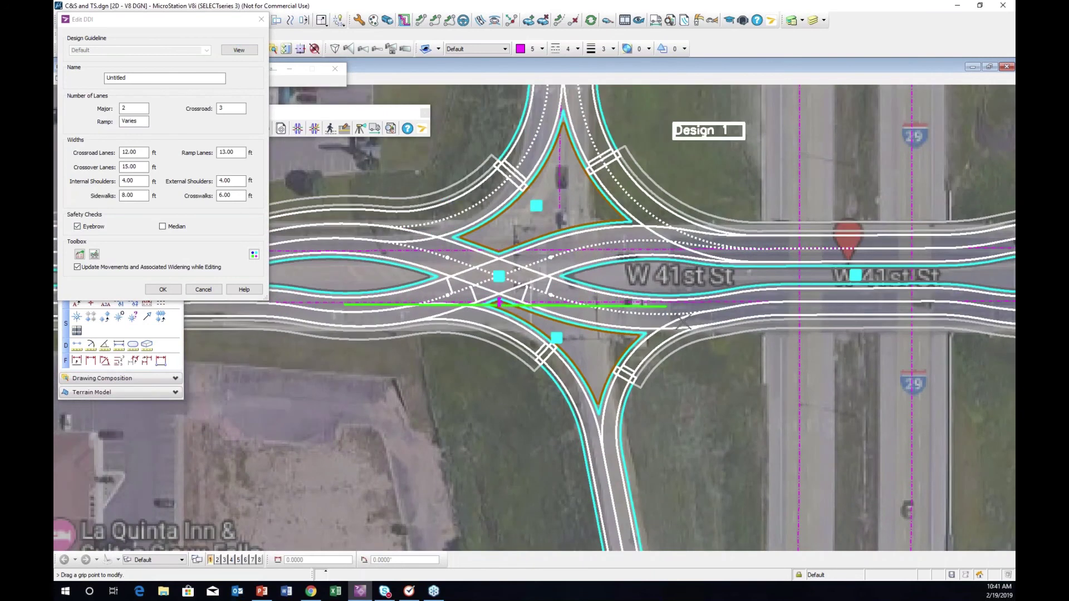
pyautogui.scroll(-3, 703, 318)
pyautogui.scroll(3, 588, 304)
pyautogui.scroll(-1, 588, 304)
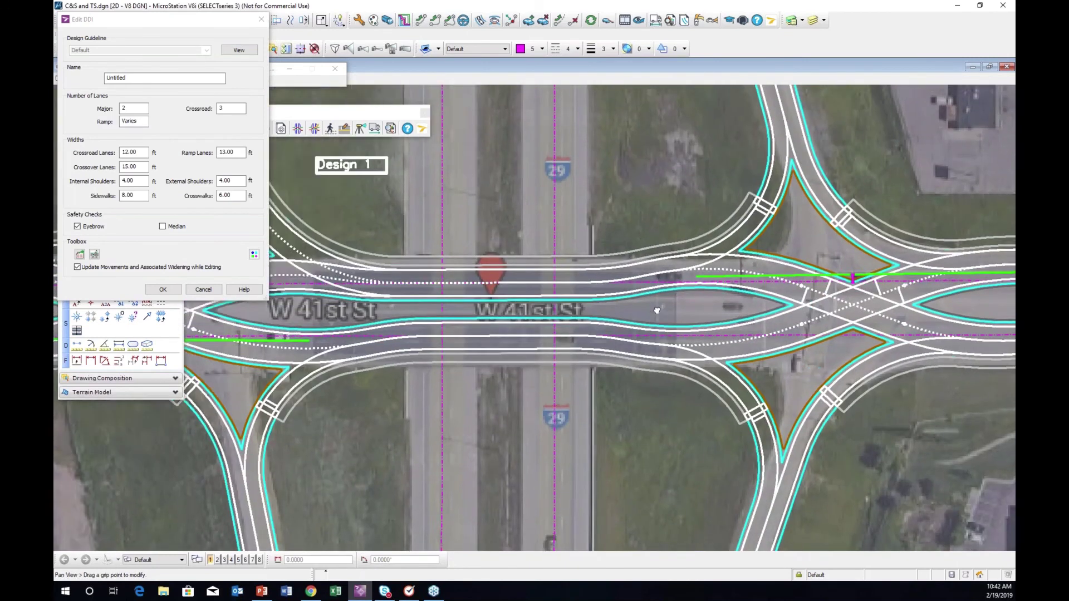
pyautogui.scroll(1, 384, 345)
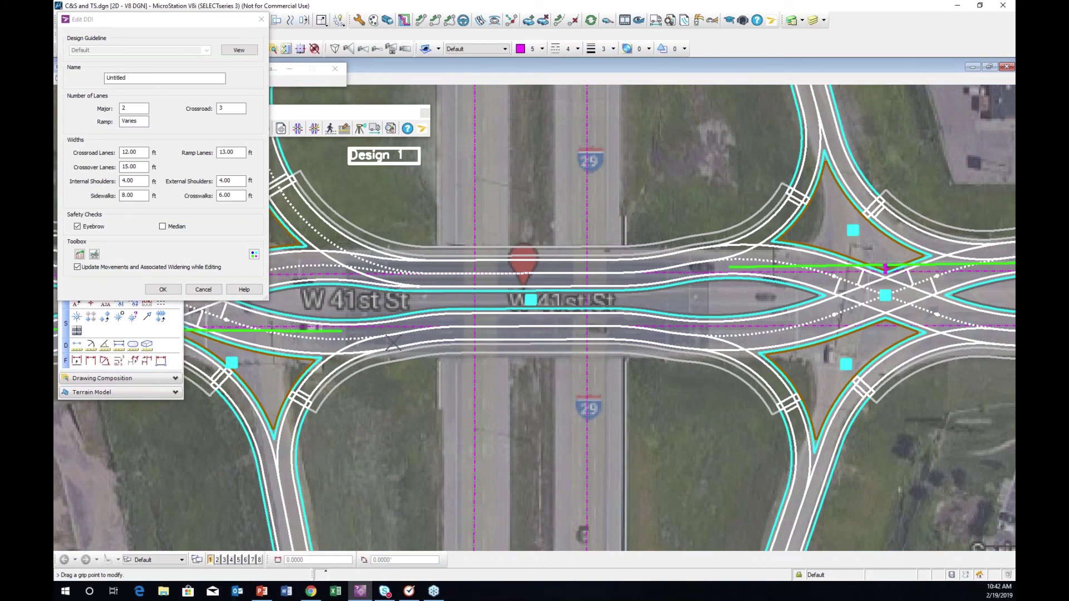
pyautogui.moveTo(466, 364); pyautogui.dragTo(468, 364, button='middle')
pyautogui.moveTo(195, 331); pyautogui.dragTo(423, 329, button='middle')
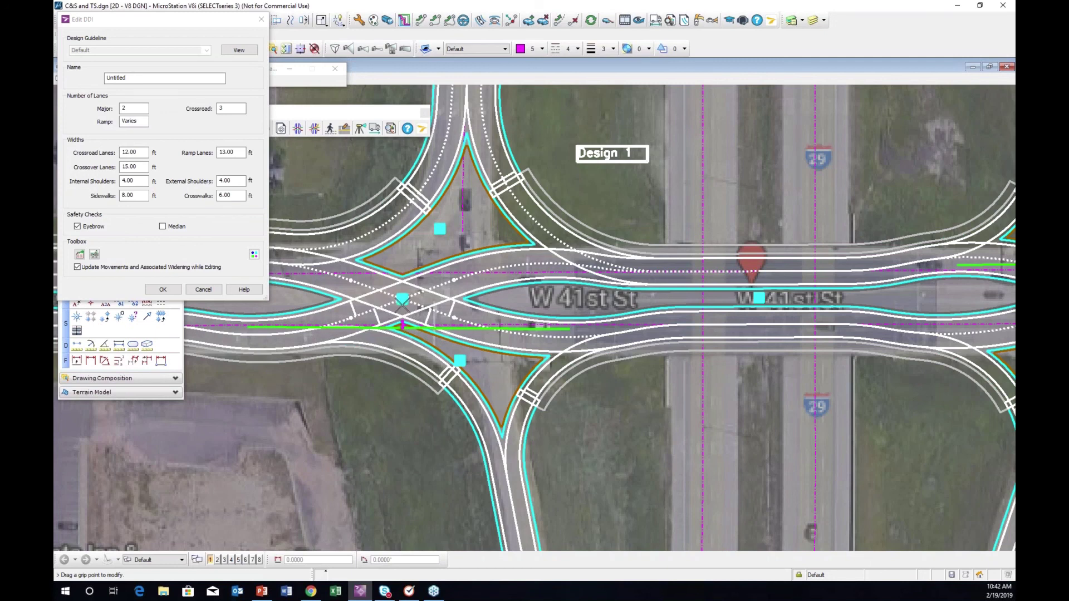
pyautogui.scroll(-3, 421, 328)
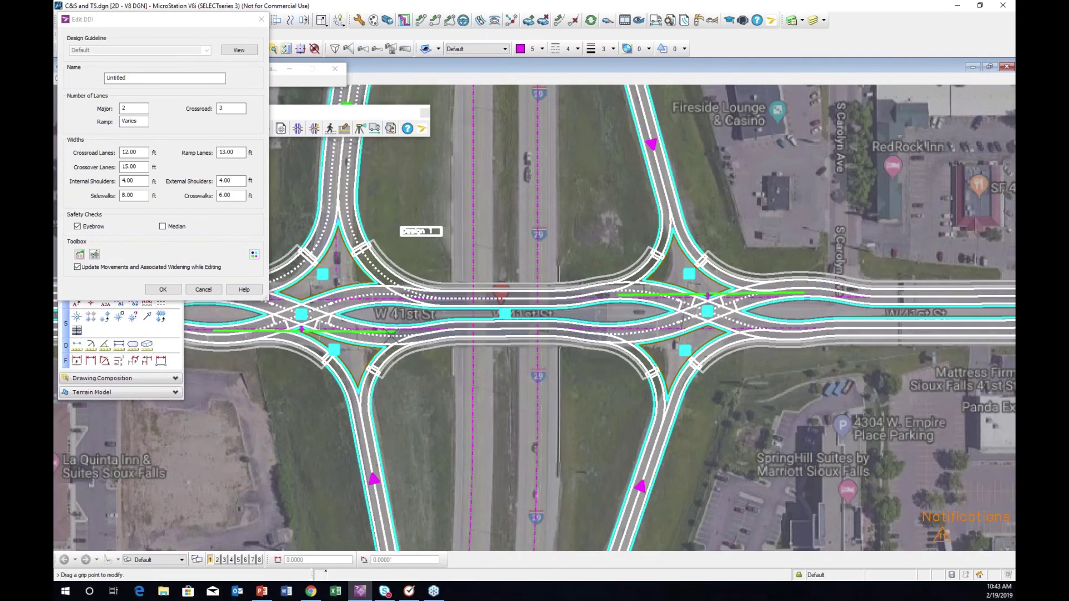
# Edit the east crossover, adjusting its location slightly and setting the angle of Crossover 1 to about 40.2 degrees
pyautogui.scroll(2, 708, 294)
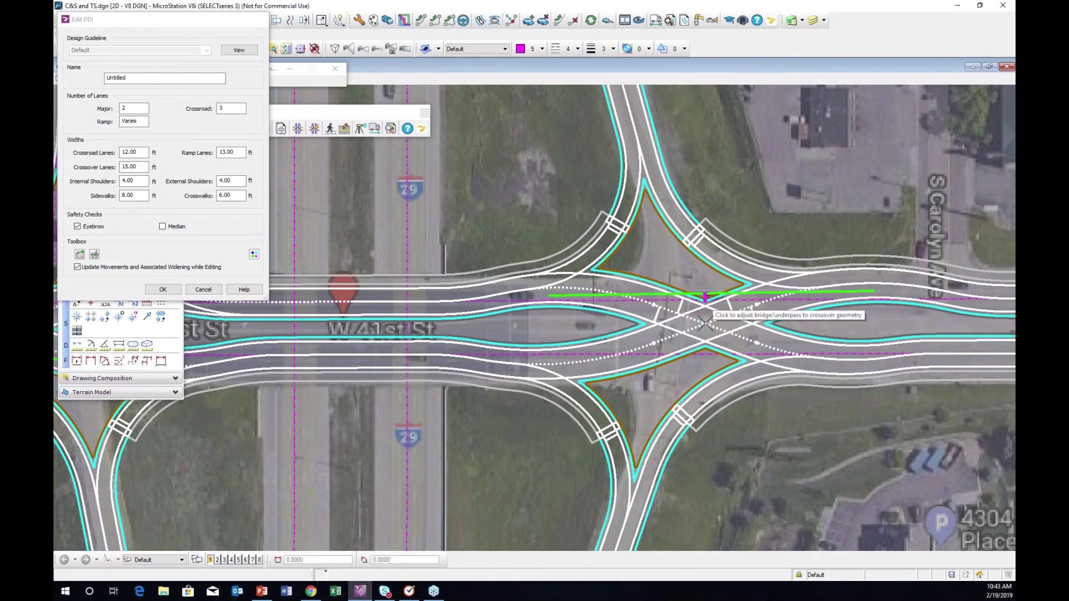
pyautogui.click(704, 323)
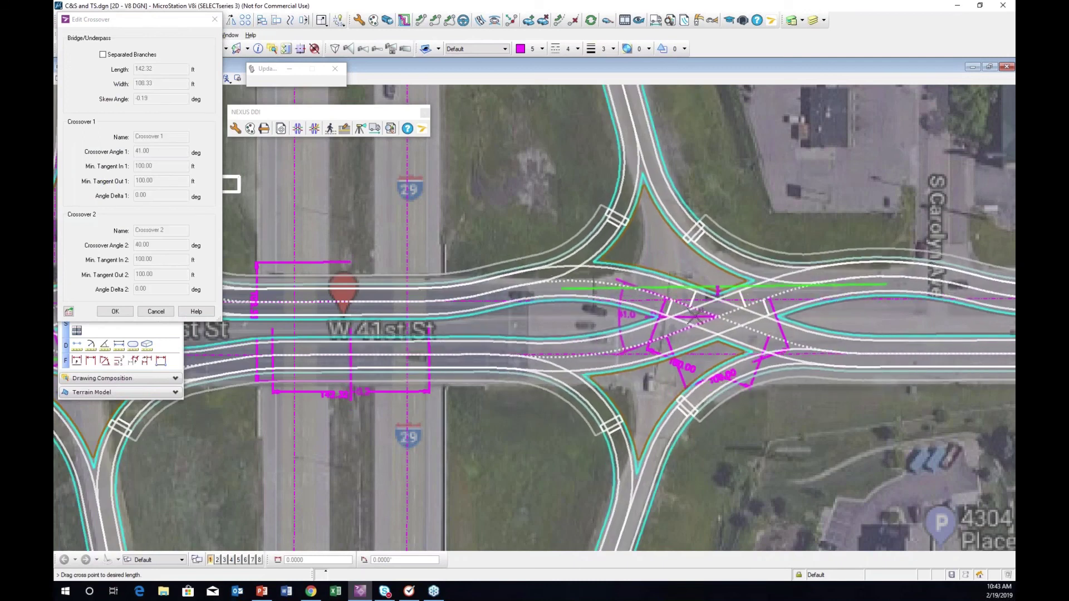
pyautogui.click(624, 288)
pyautogui.click(616, 286)
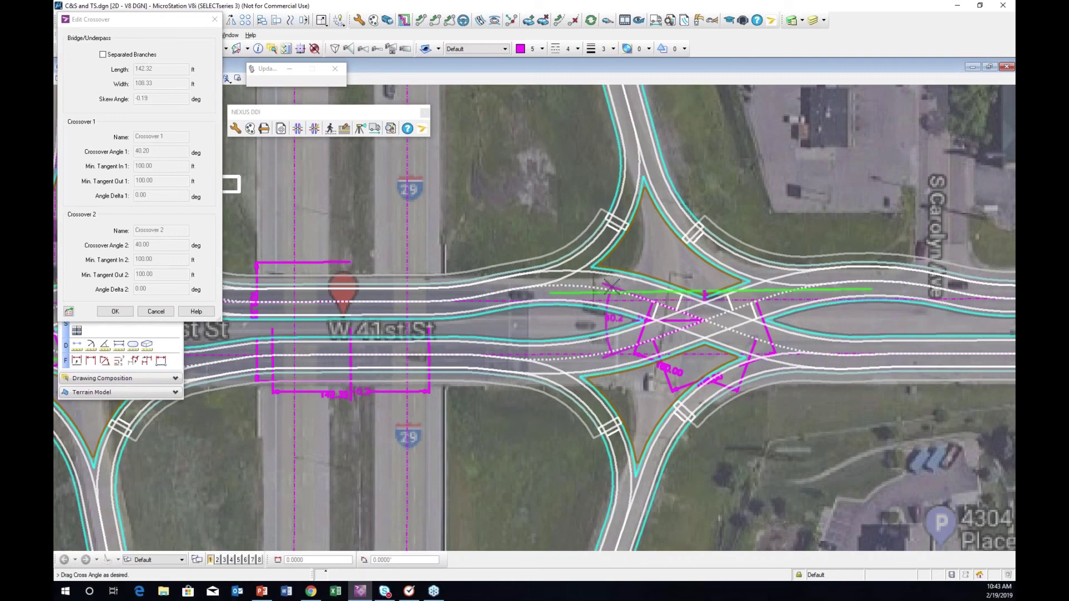
pyautogui.click(611, 287)
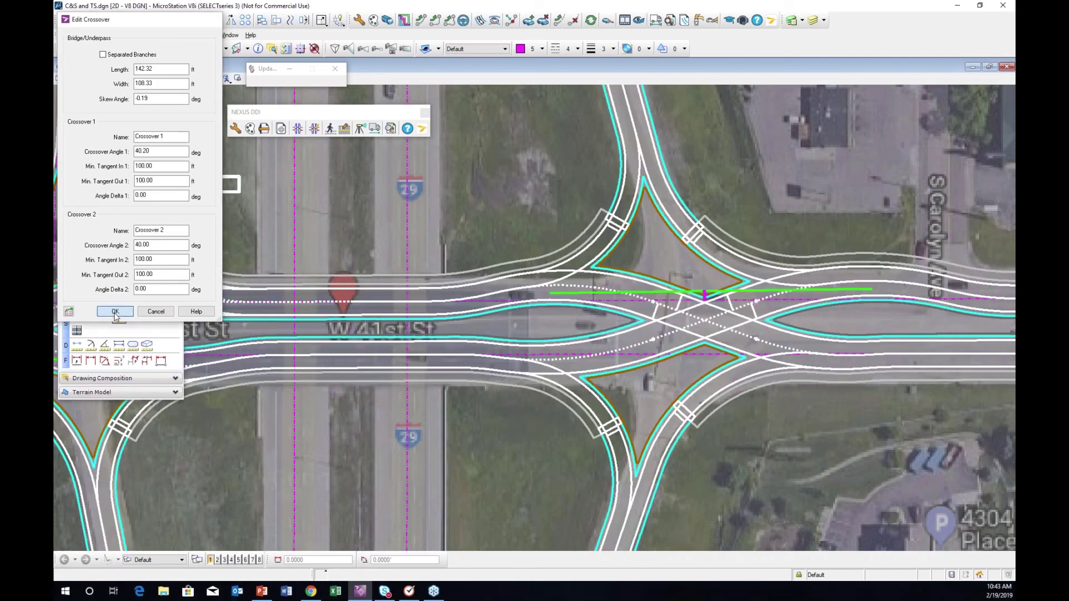
pyautogui.click(115, 312)
# Turn on the Median safety check and examine its sight lines at both crossovers
pyautogui.click(162, 226)
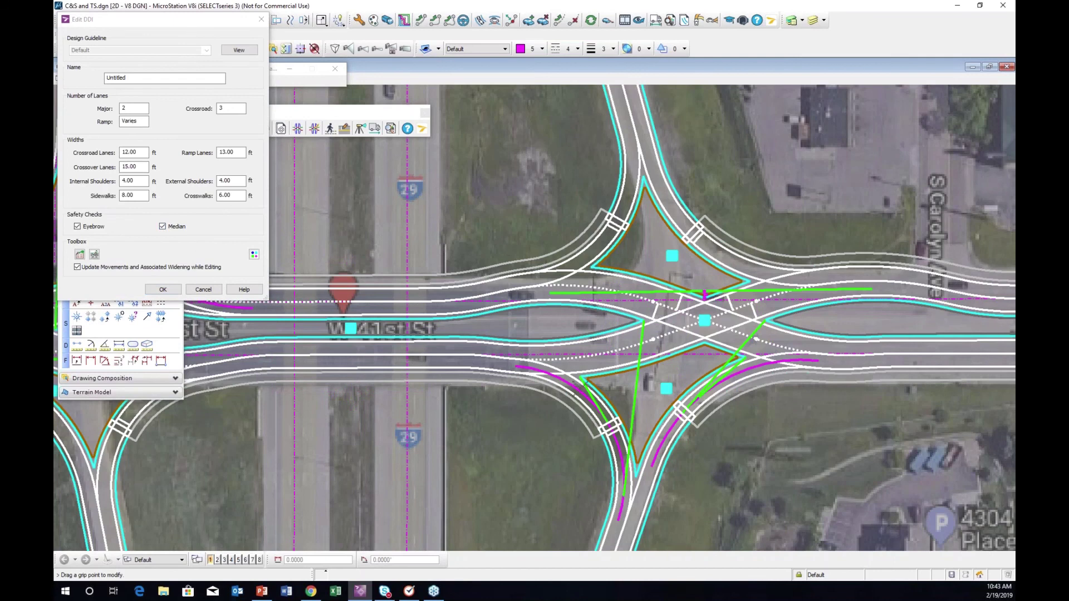
pyautogui.middleClick(594, 422)
pyautogui.moveTo(634, 269); pyautogui.dragTo(318, 269, button='middle')
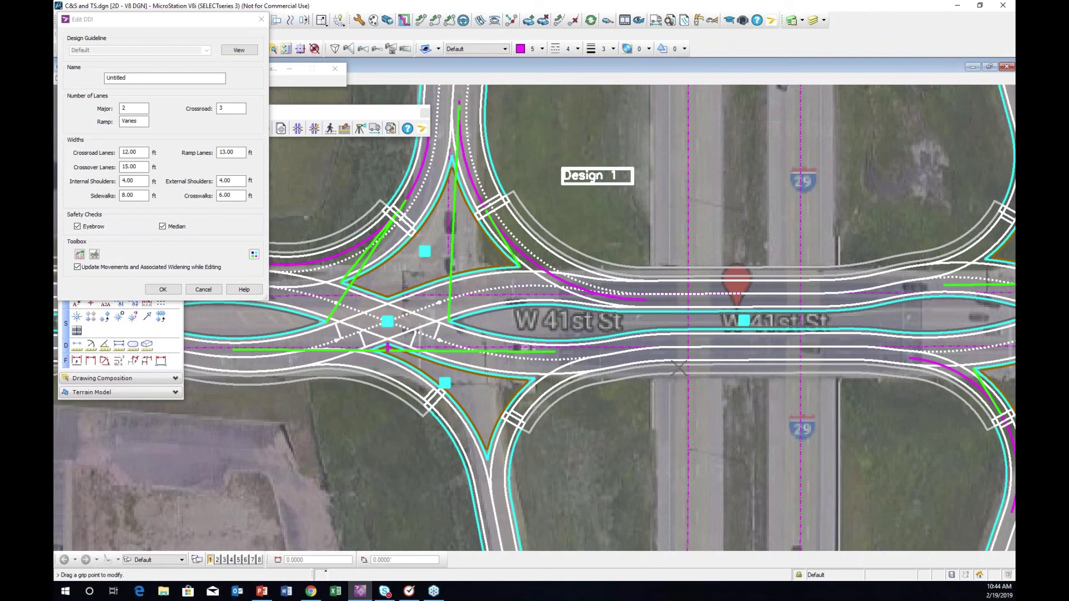
pyautogui.moveTo(872, 373); pyautogui.dragTo(653, 338, button='middle')
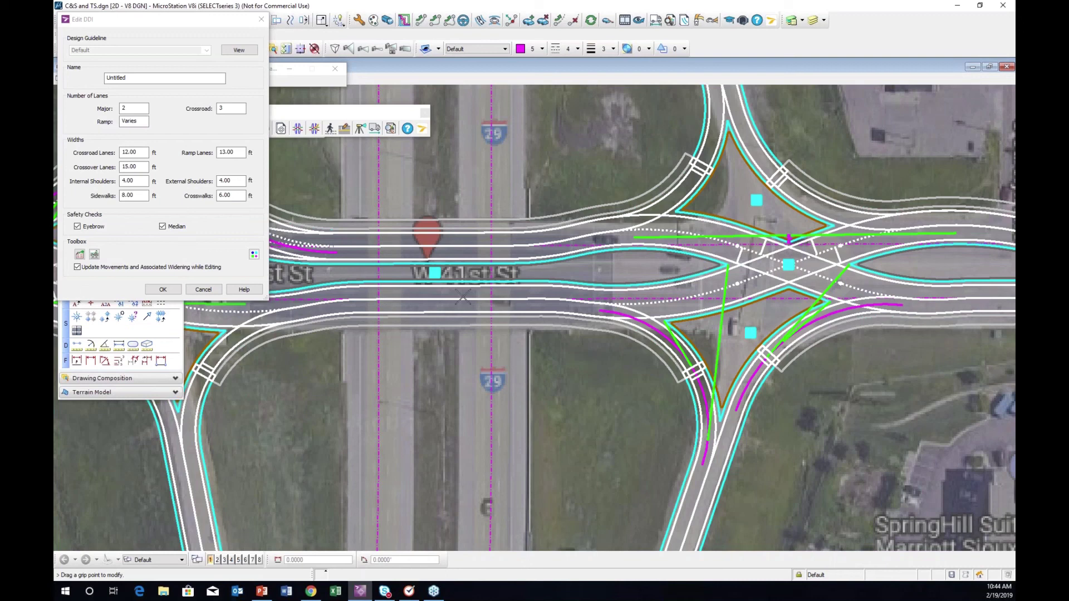
# Test Crossover 1 farther east against the median sight lines, return it to its place, and turn off the Median and Eyebrow checks
pyautogui.click(789, 265)
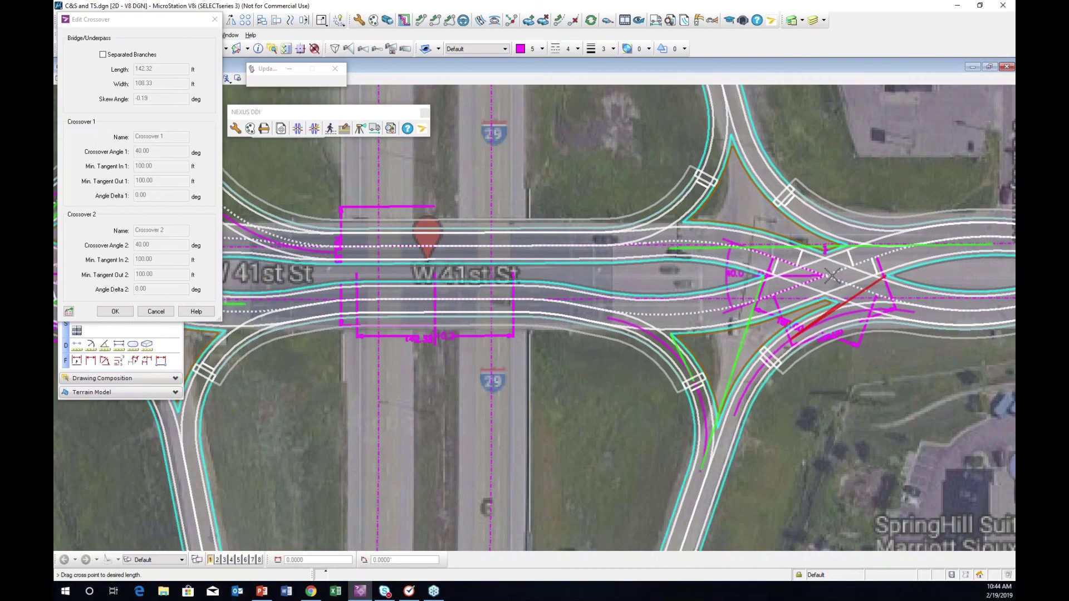
pyautogui.click(786, 274)
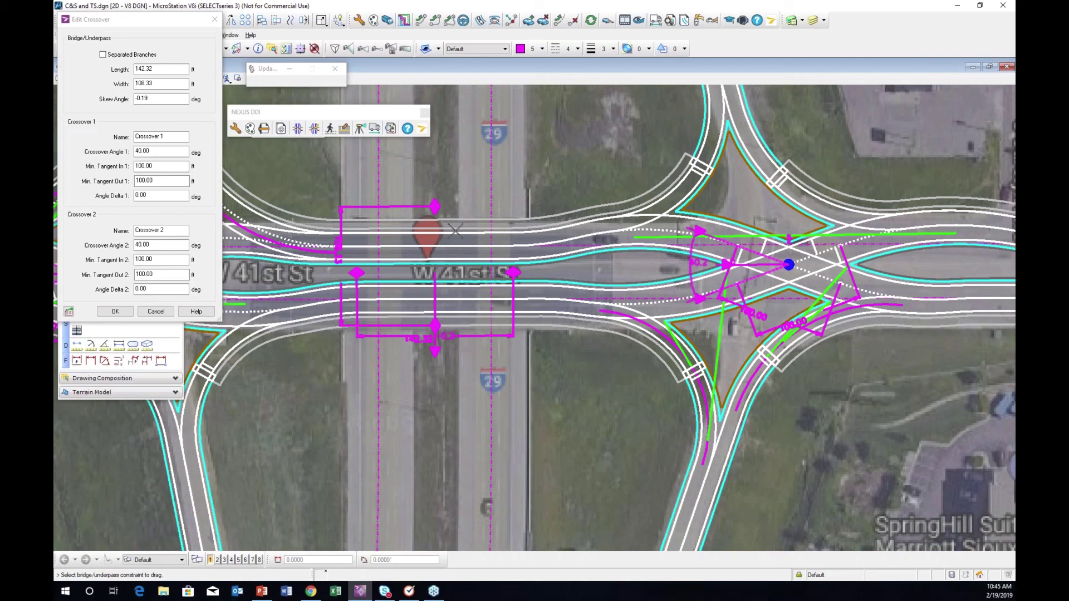
pyautogui.click(115, 311)
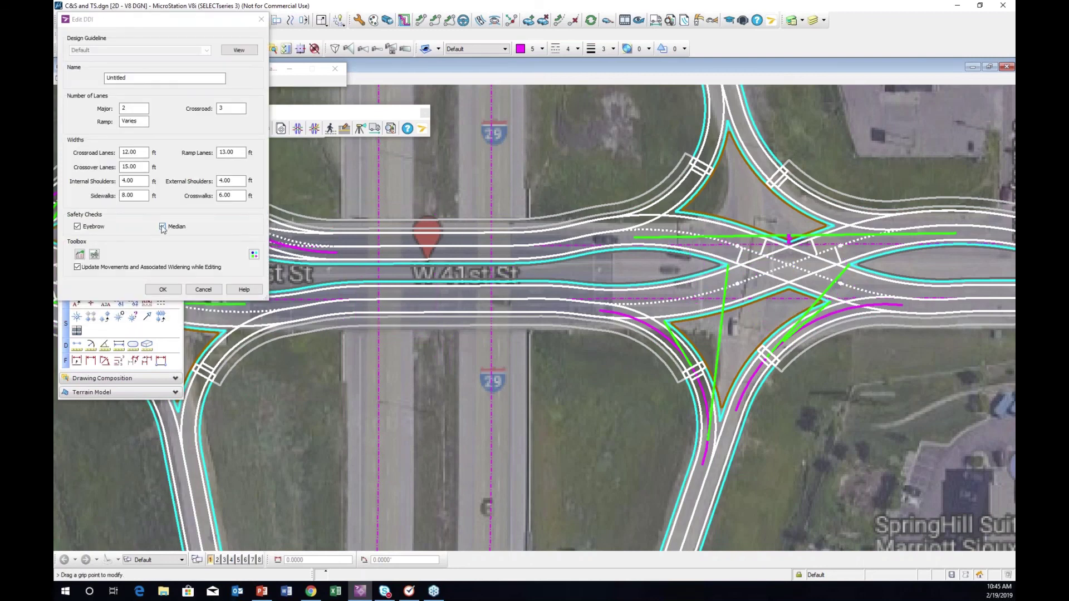
pyautogui.click(163, 227)
pyautogui.click(78, 226)
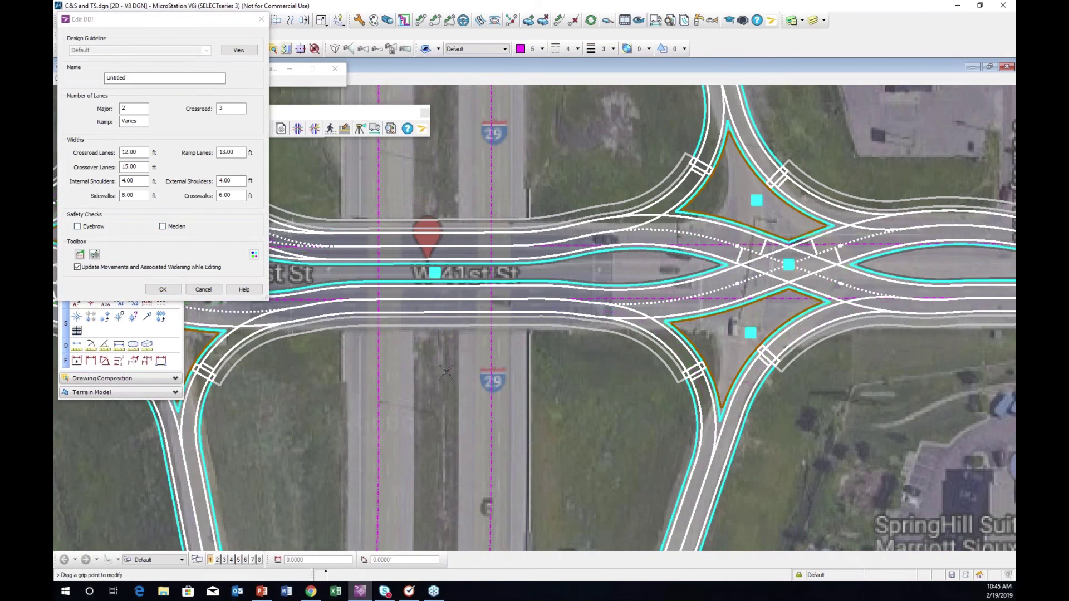
# Widen the bridge over I-29 to about 115 ft, nudge its south edge slightly outward, and finish editing the DDI
pyautogui.moveTo(434, 273); pyautogui.dragTo(535, 265, button='middle')
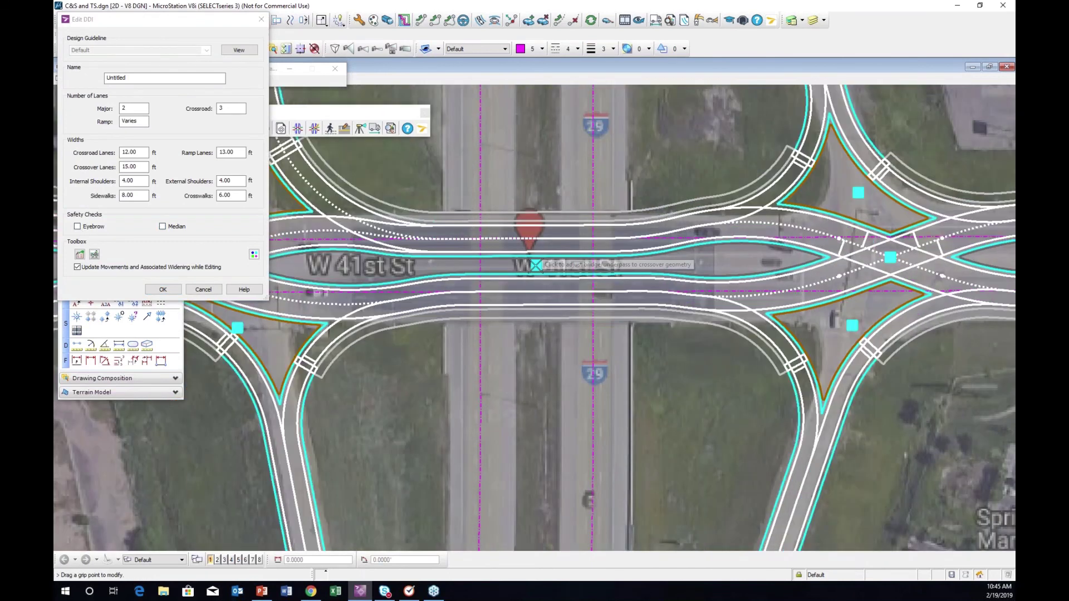
pyautogui.click(536, 266)
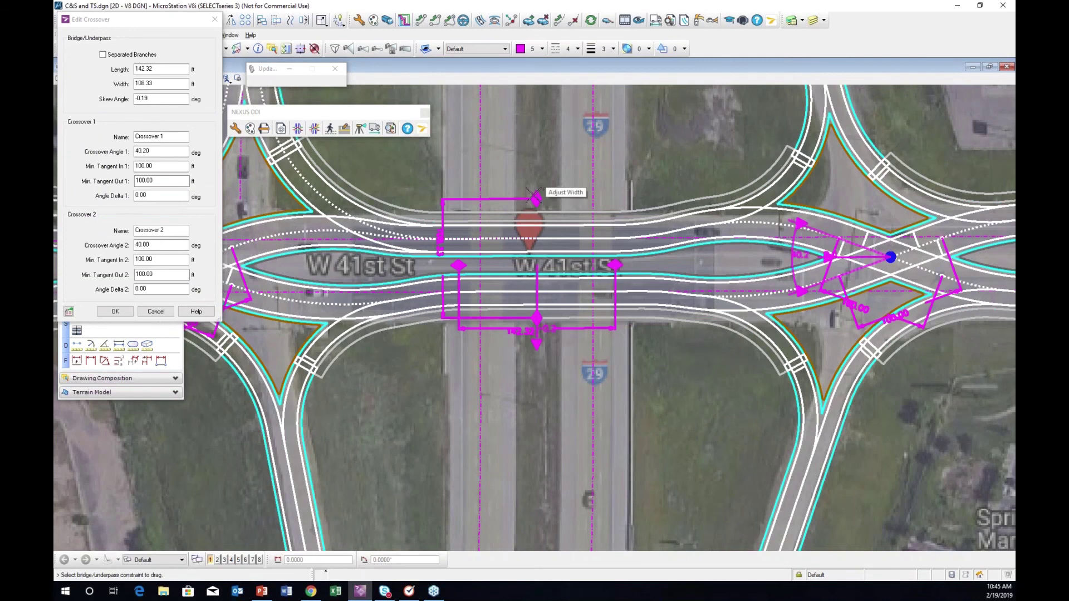
pyautogui.scroll(3, 535, 196)
pyautogui.moveTo(538, 203); pyautogui.dragTo(538, 190)
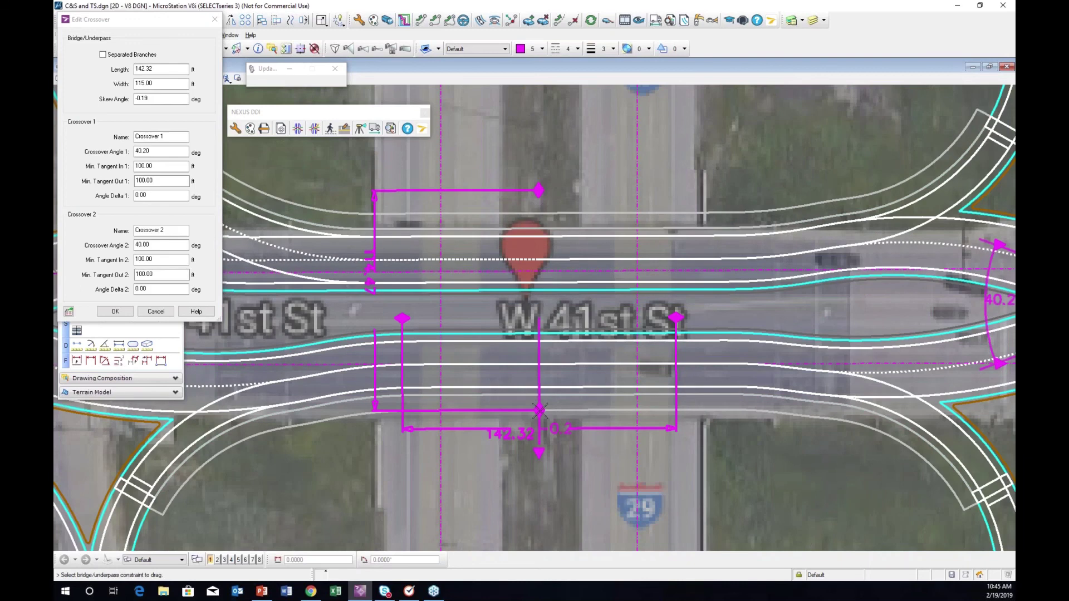
pyautogui.moveTo(538, 410); pyautogui.dragTo(539, 414)
pyautogui.click(115, 311)
pyautogui.click(115, 312)
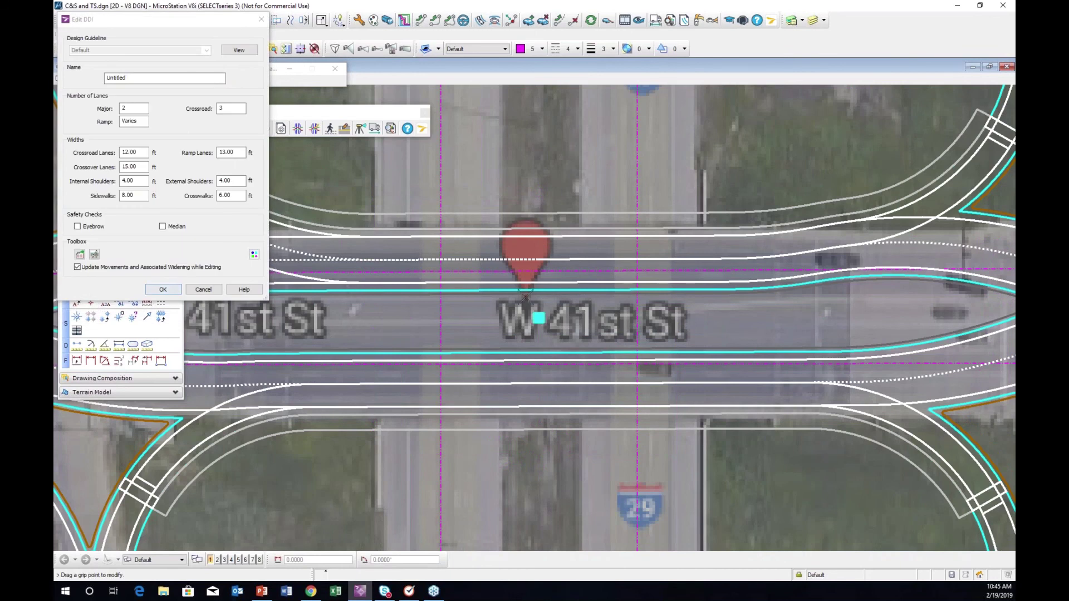
pyautogui.scroll(-5, 519, 298)
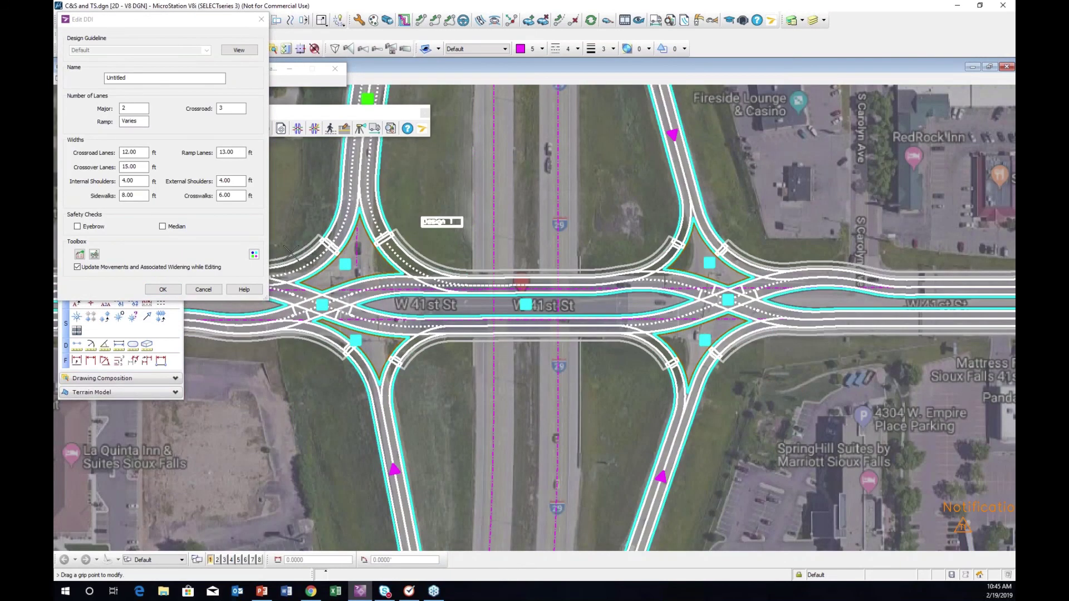
pyautogui.rightClick(290, 254)
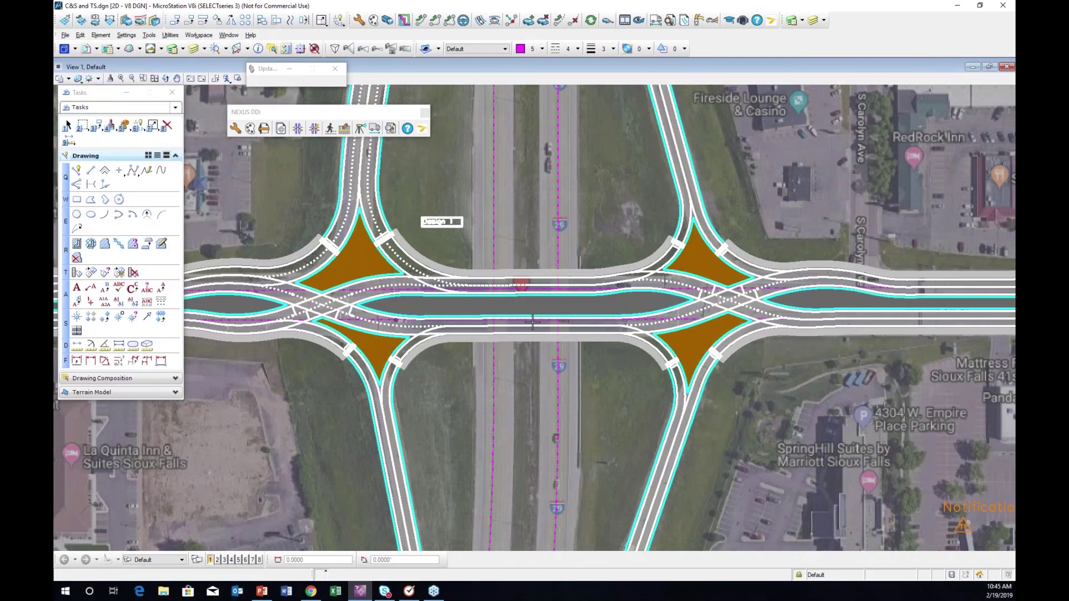
# Edit the DDI's pedestrian features and delete the sidewalk along the north side of W 41st St between the ramps
pyautogui.moveTo(546, 389); pyautogui.dragTo(577, 396, button='middle')
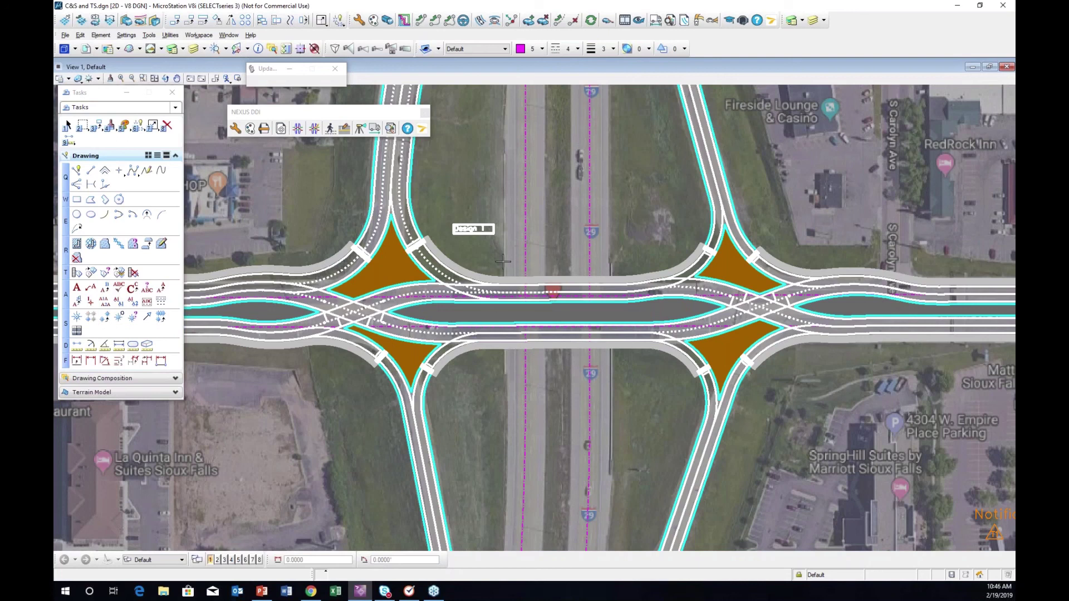
pyautogui.scroll(3, 502, 260)
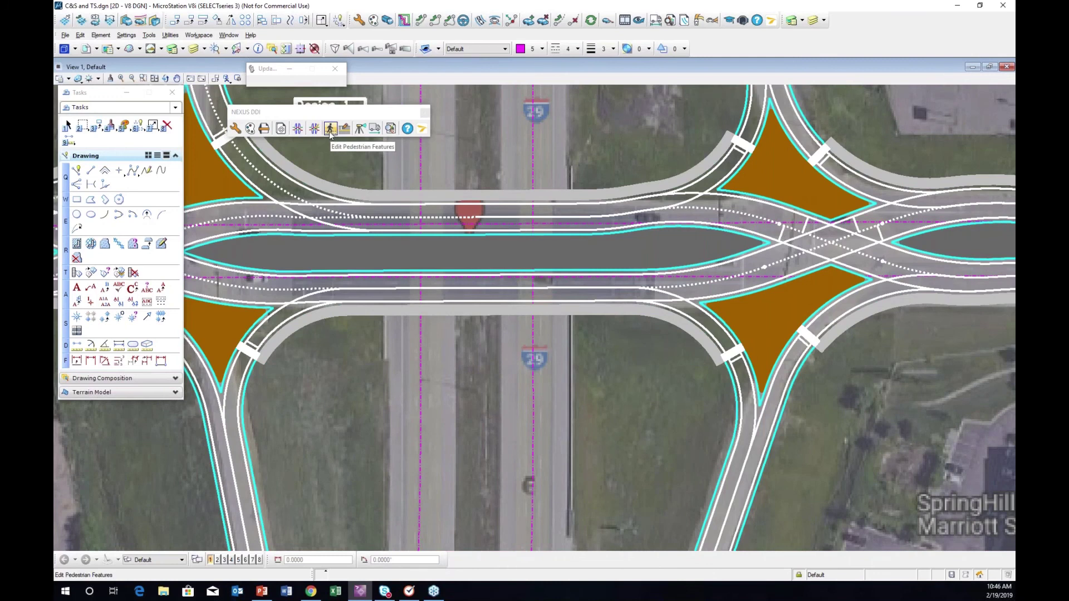
pyautogui.click(331, 129)
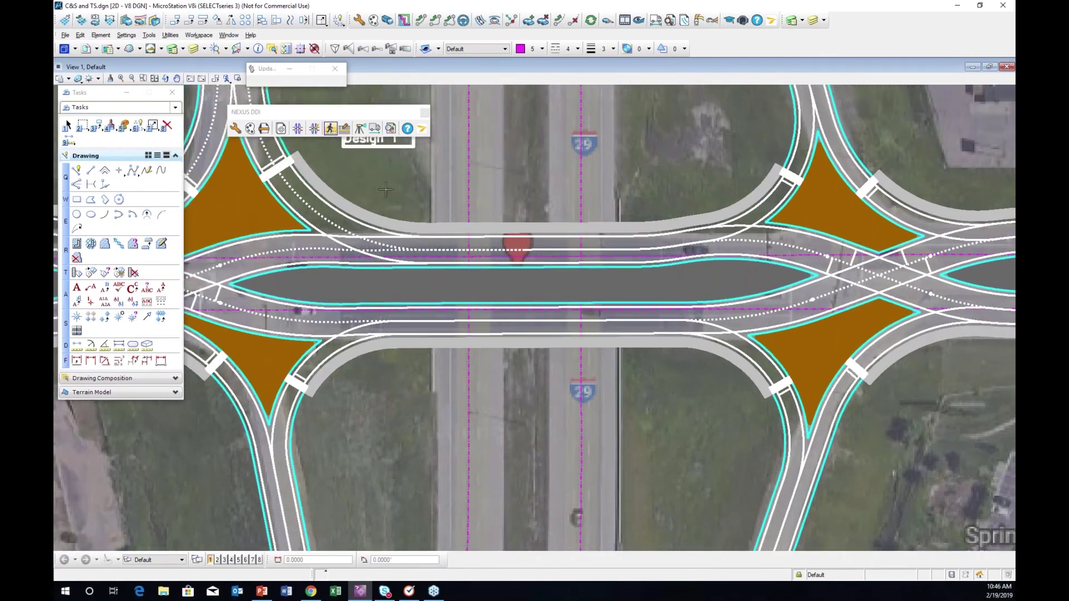
pyautogui.click(331, 130)
pyautogui.click(397, 224)
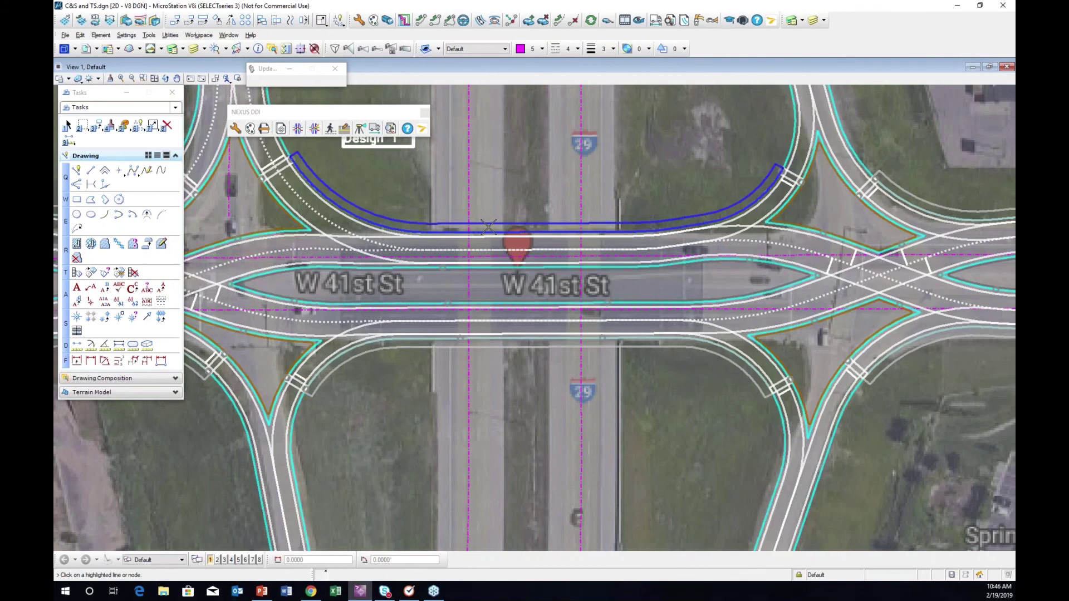
pyautogui.click(488, 226)
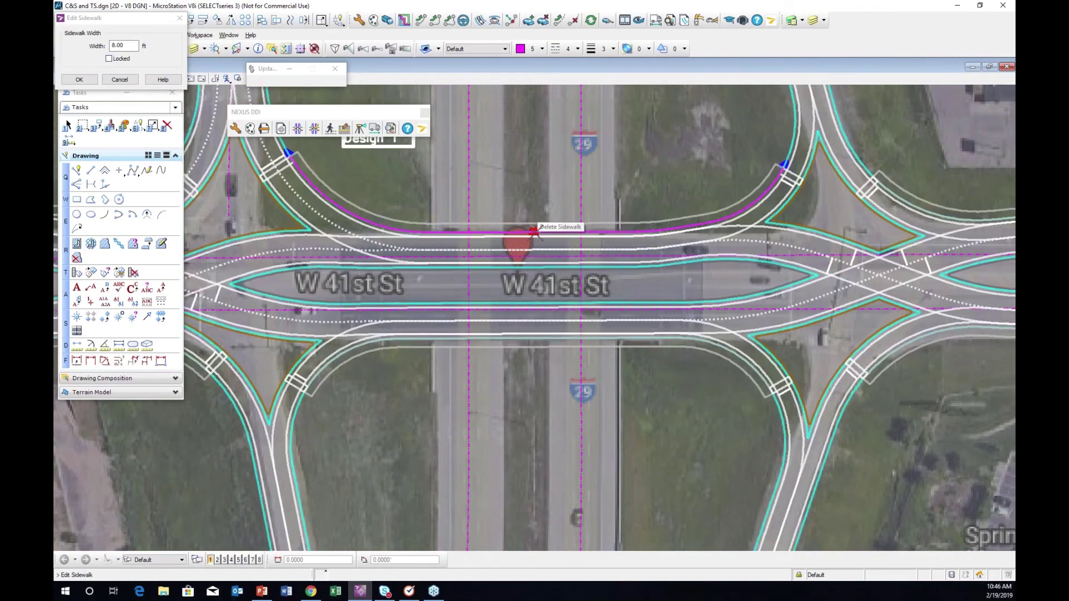
pyautogui.click(534, 231)
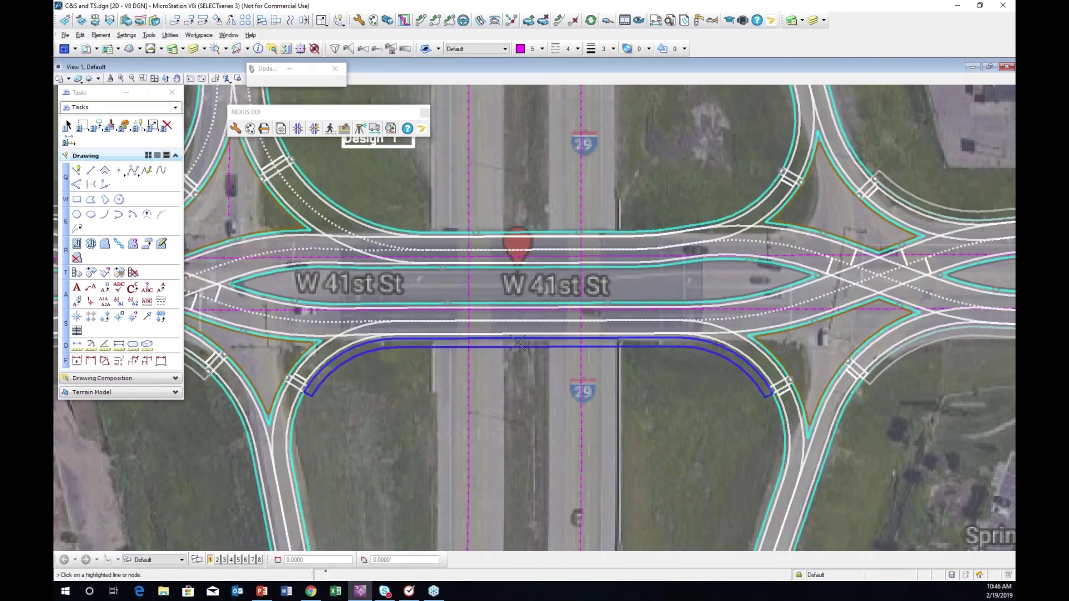
# Unlock and delete the sidewalk along the south side of W 41st St between the ramps
pyautogui.click(517, 342)
pyautogui.click(111, 60)
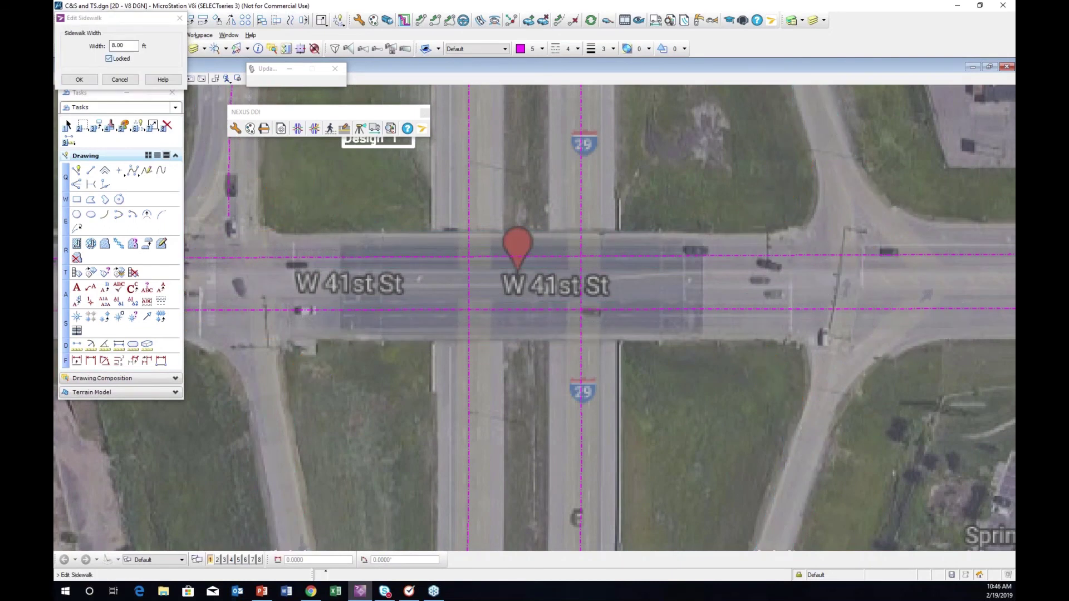
pyautogui.click(539, 337)
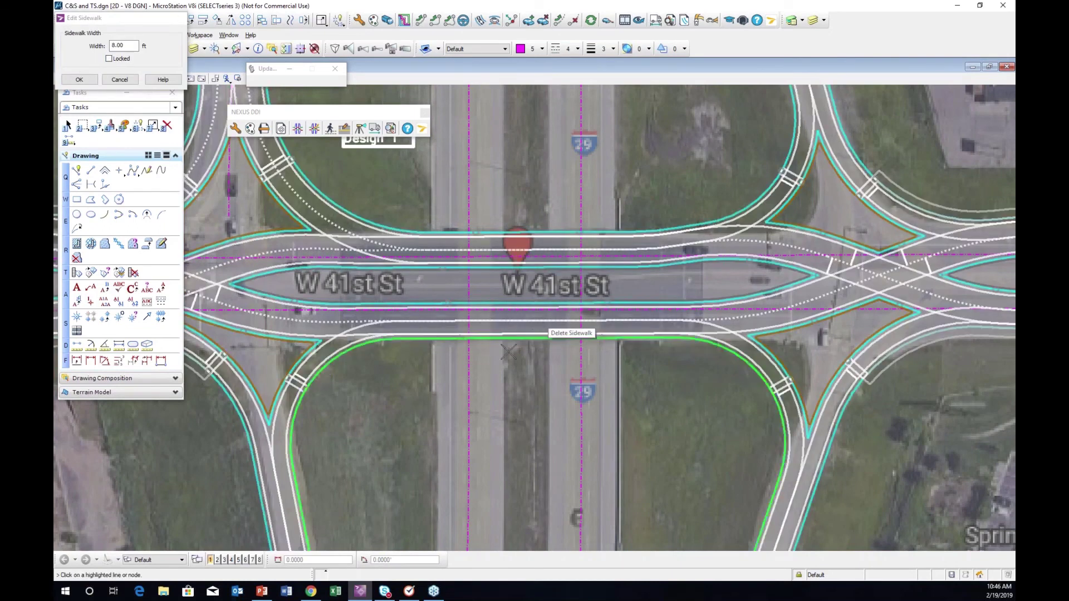
# Unlock and delete the crosswalks on the two inner ramps of the west crossover, north and south of W 41st St
pyautogui.click(286, 174)
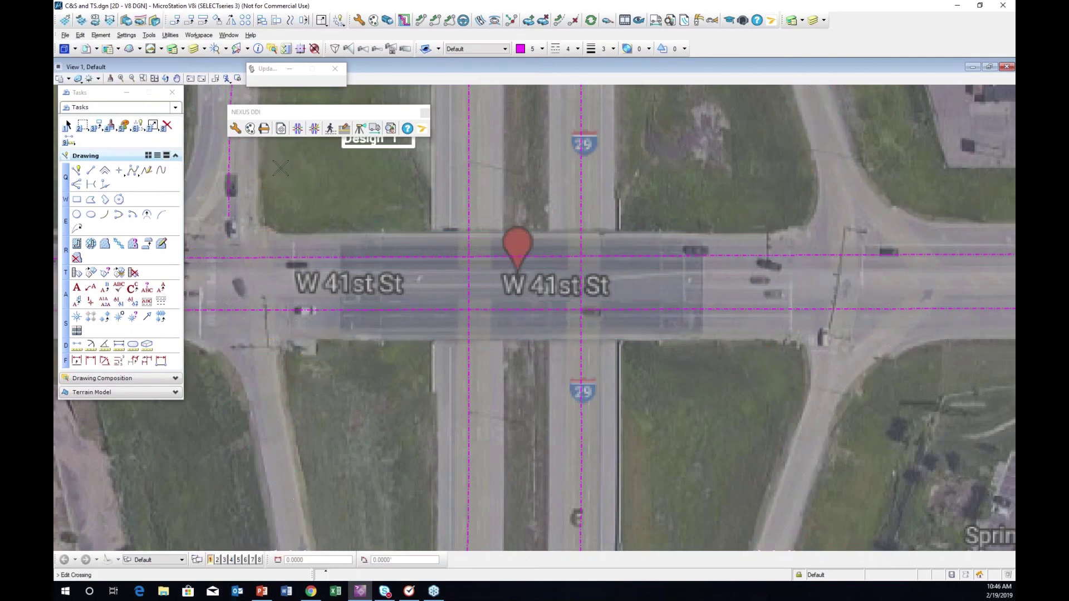
pyautogui.click(94, 55)
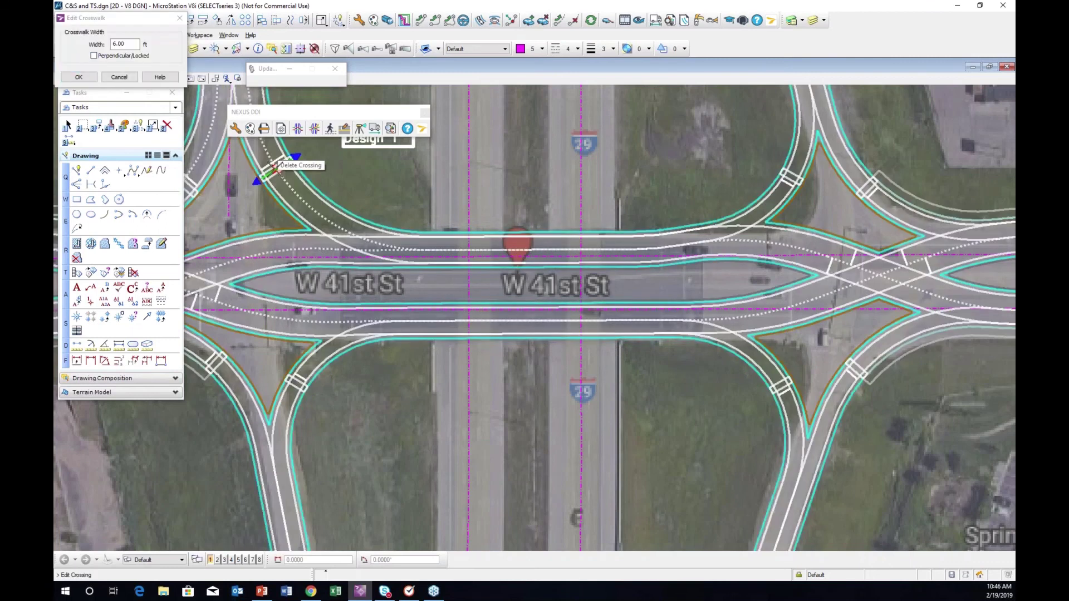
pyautogui.click(272, 167)
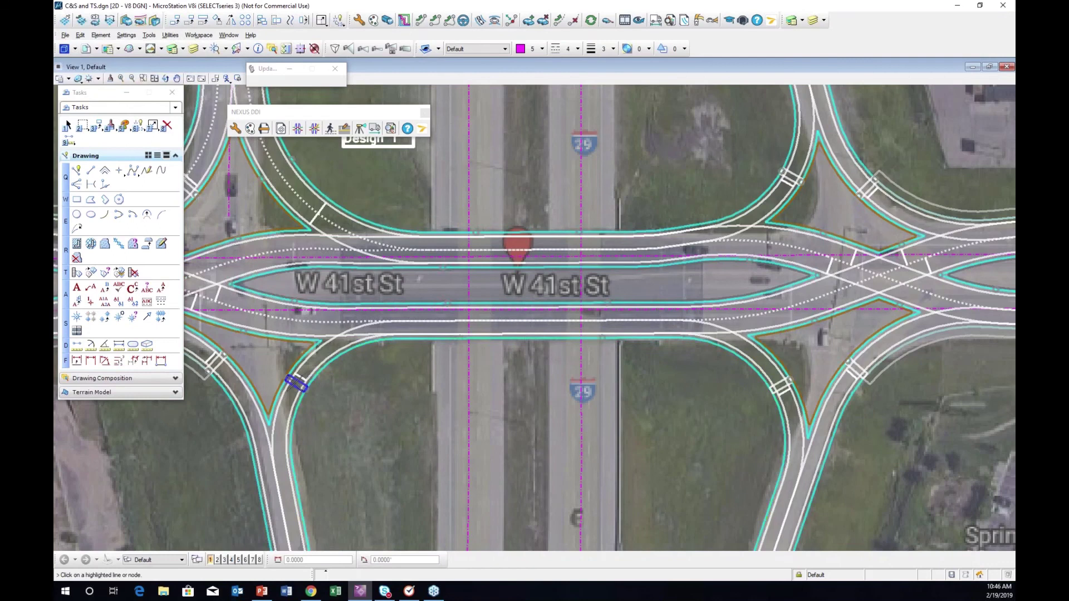
pyautogui.click(295, 384)
pyautogui.click(93, 55)
pyautogui.click(94, 56)
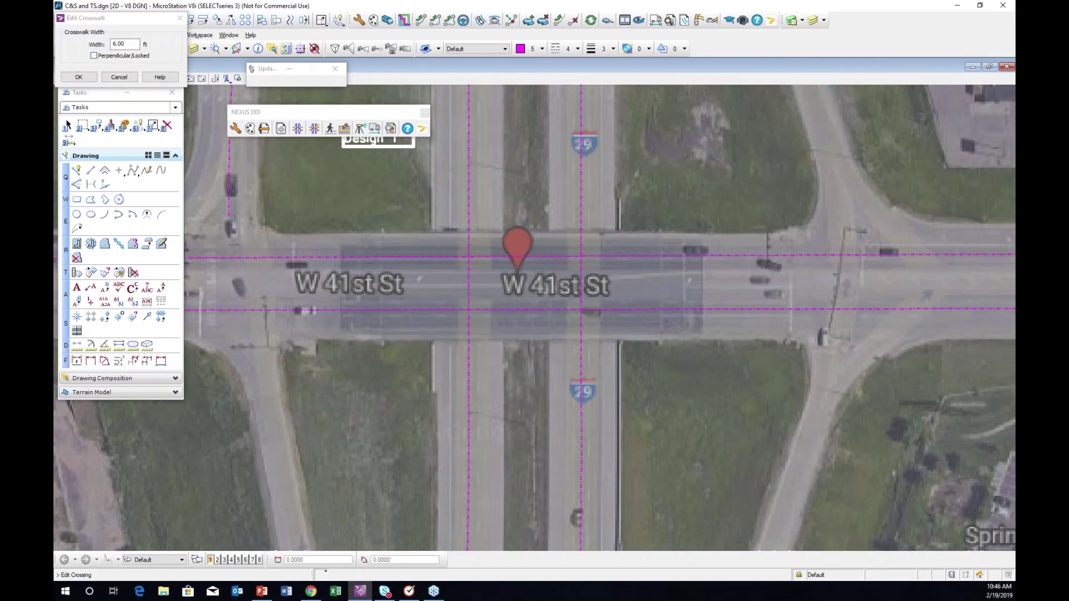
pyautogui.click(295, 382)
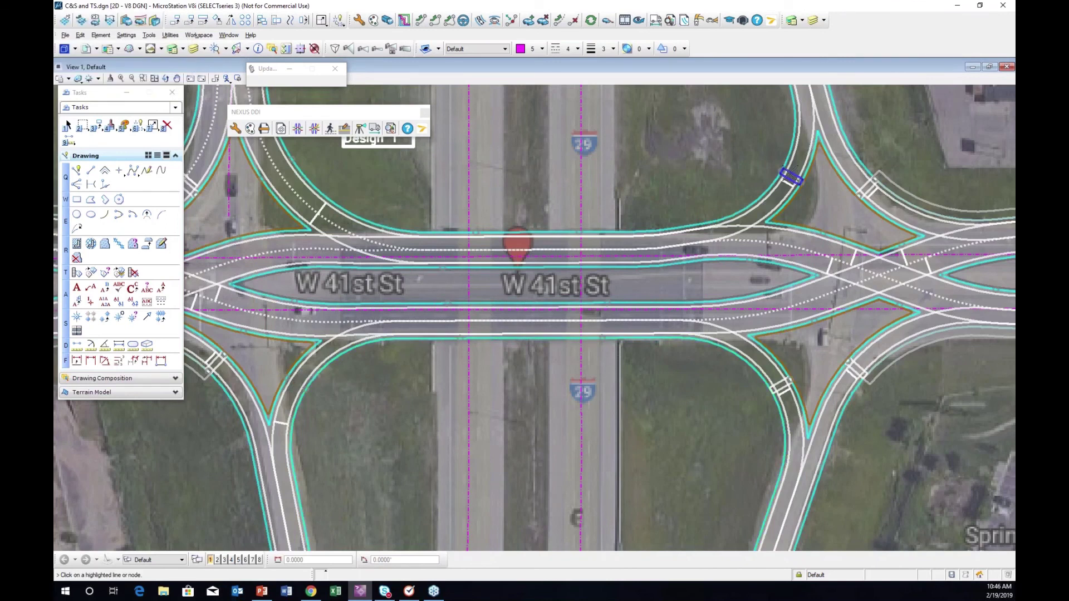
# Unlock and delete the crosswalks on the two inner ramps of the east crossover, north and south of W 41st St
pyautogui.click(791, 177)
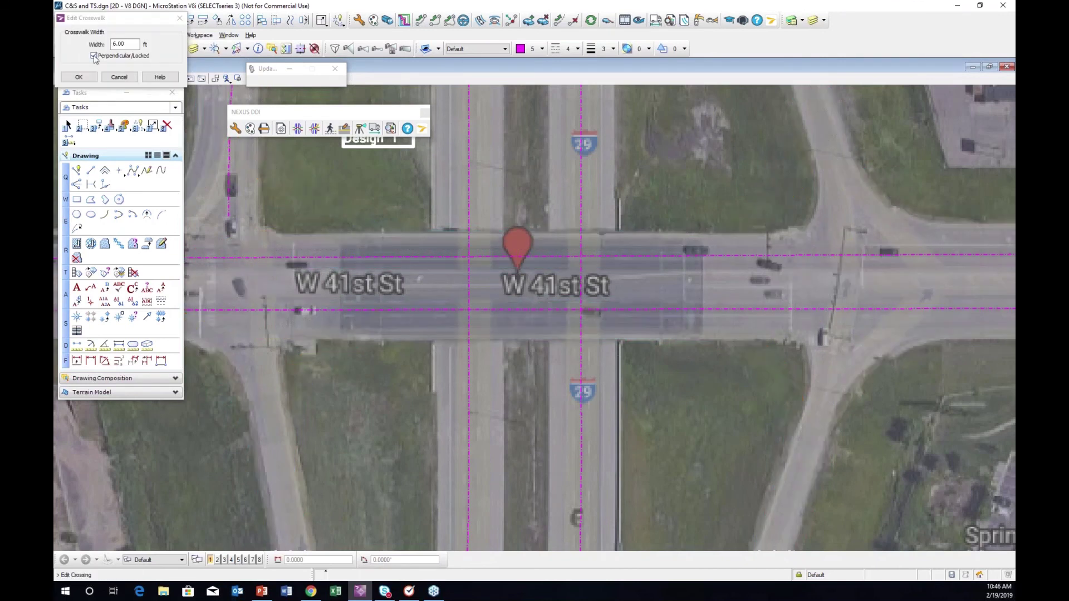
pyautogui.click(792, 176)
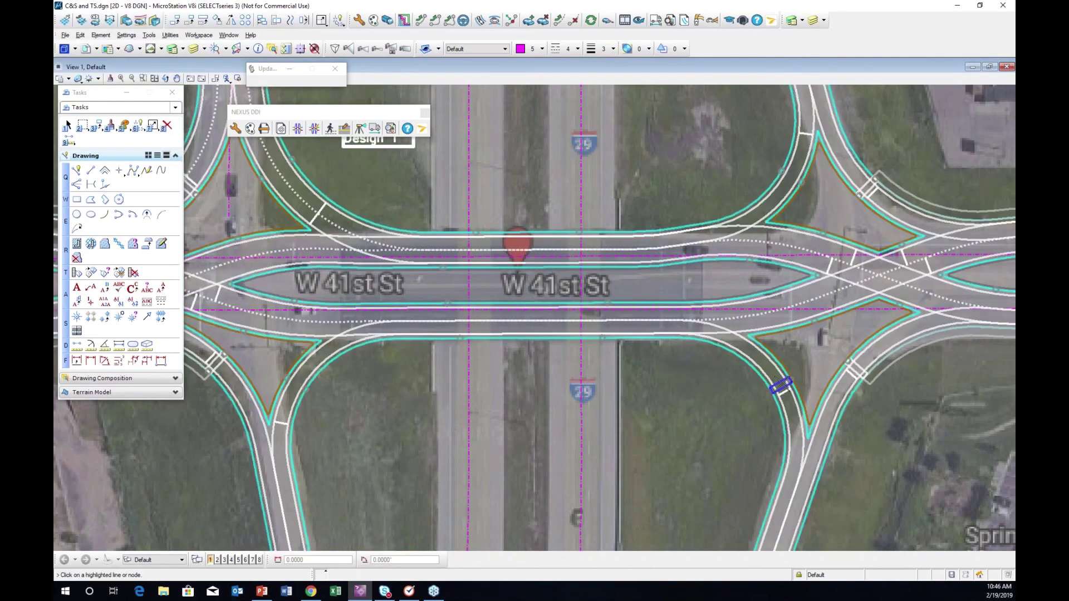
pyautogui.click(781, 385)
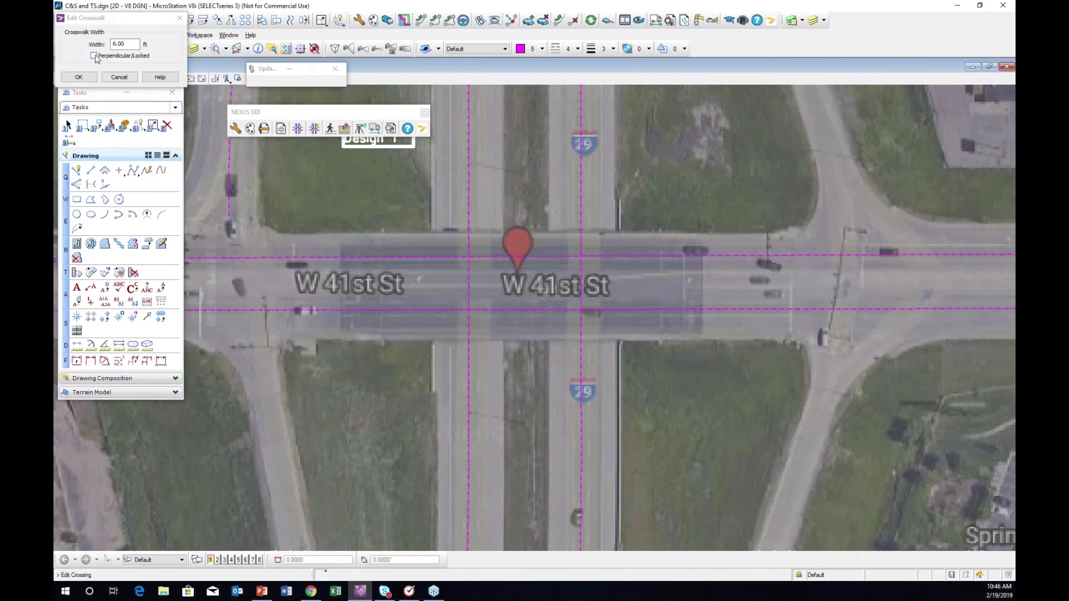
pyautogui.click(79, 77)
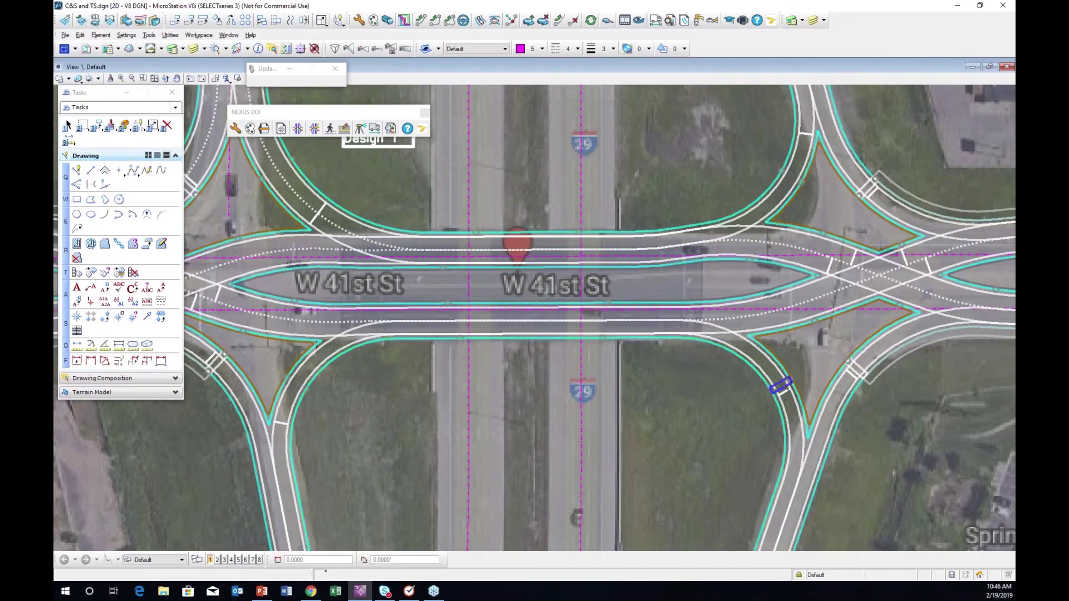
pyautogui.click(780, 384)
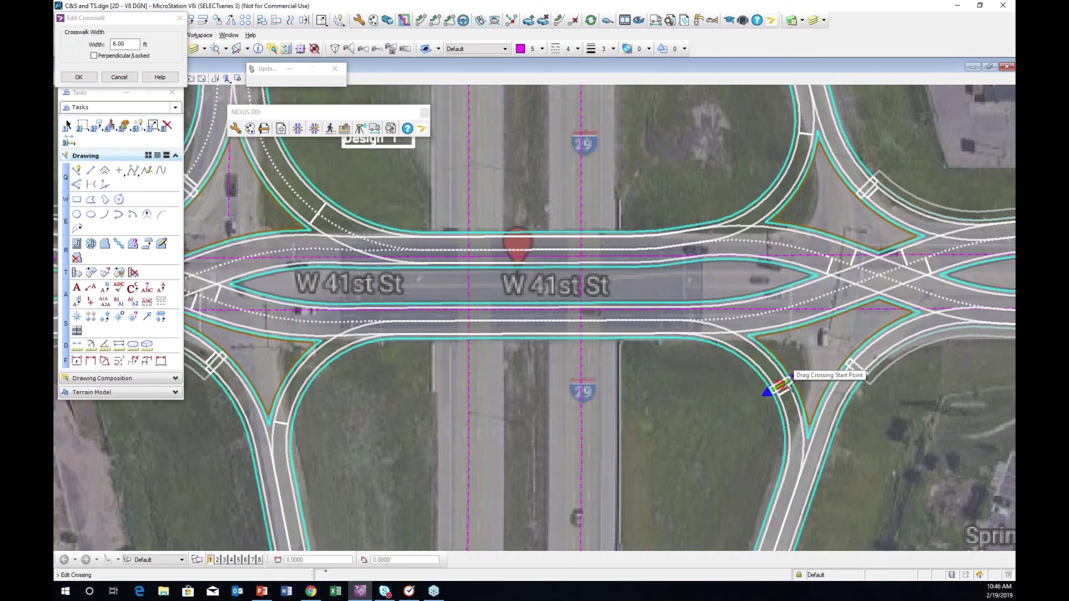
pyautogui.click(779, 386)
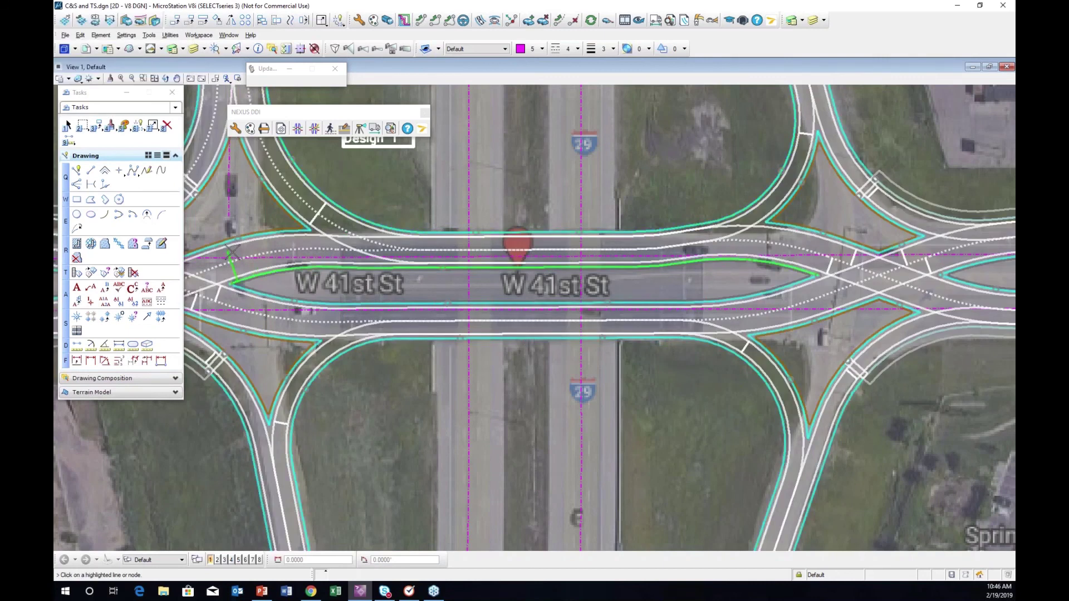
# Add two crosswalks at the west crossover, joining the central median's west tip to the north and south islands
pyautogui.scroll(3, 347, 263)
pyautogui.moveTo(347, 262); pyautogui.dragTo(377, 263, button='middle')
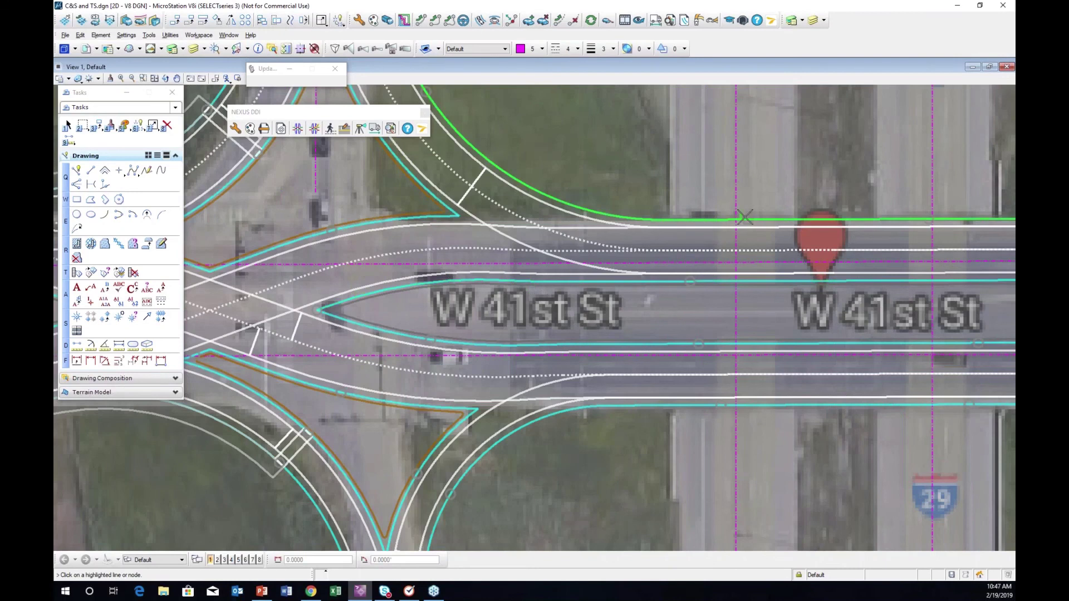
pyautogui.scroll(6, 333, 230)
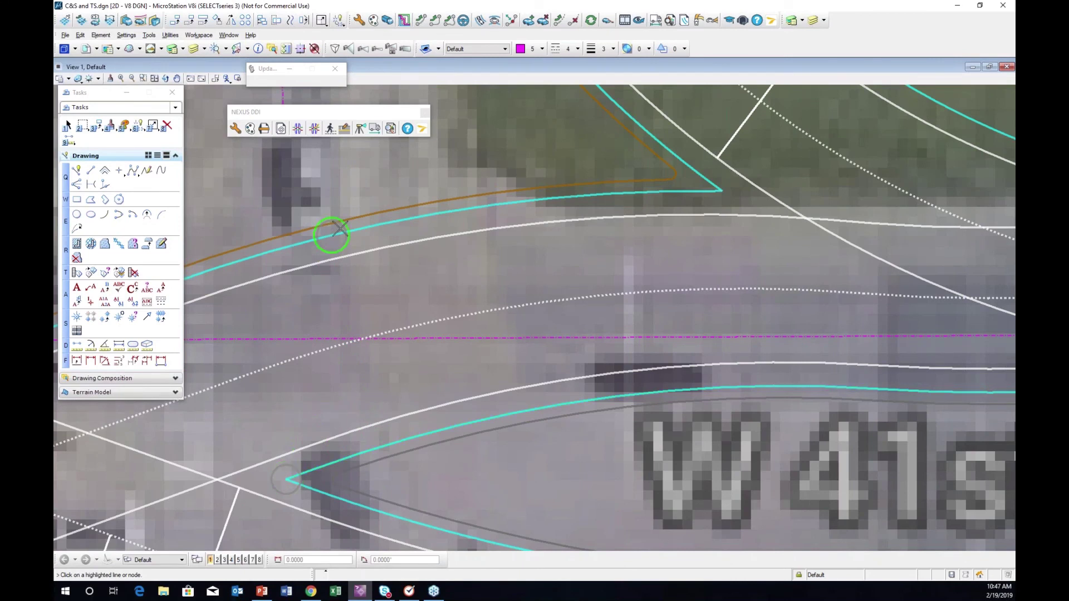
pyautogui.scroll(-3, 334, 231)
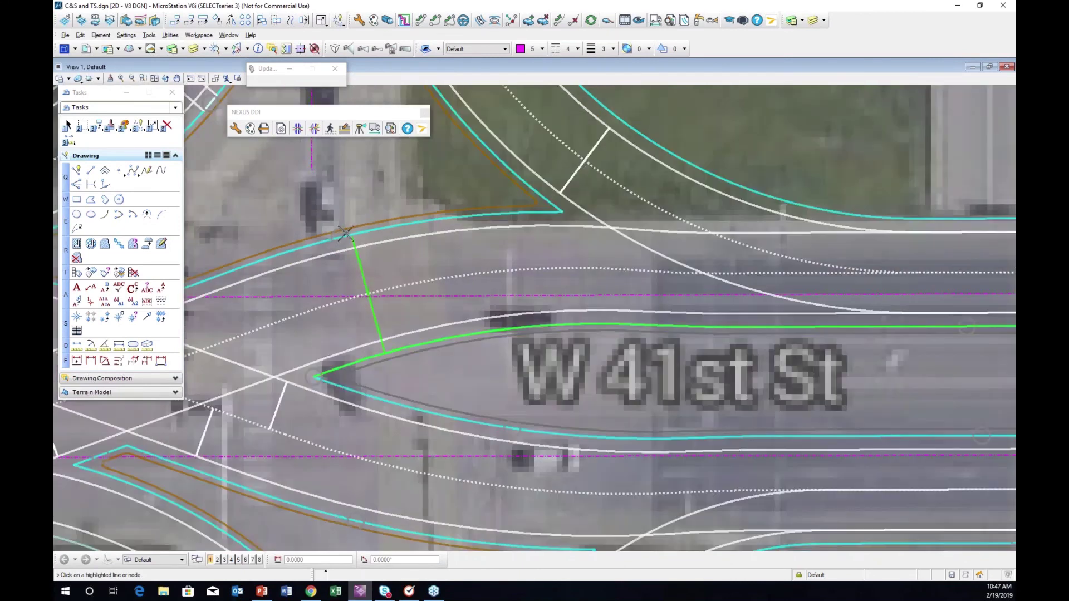
pyautogui.click(338, 236)
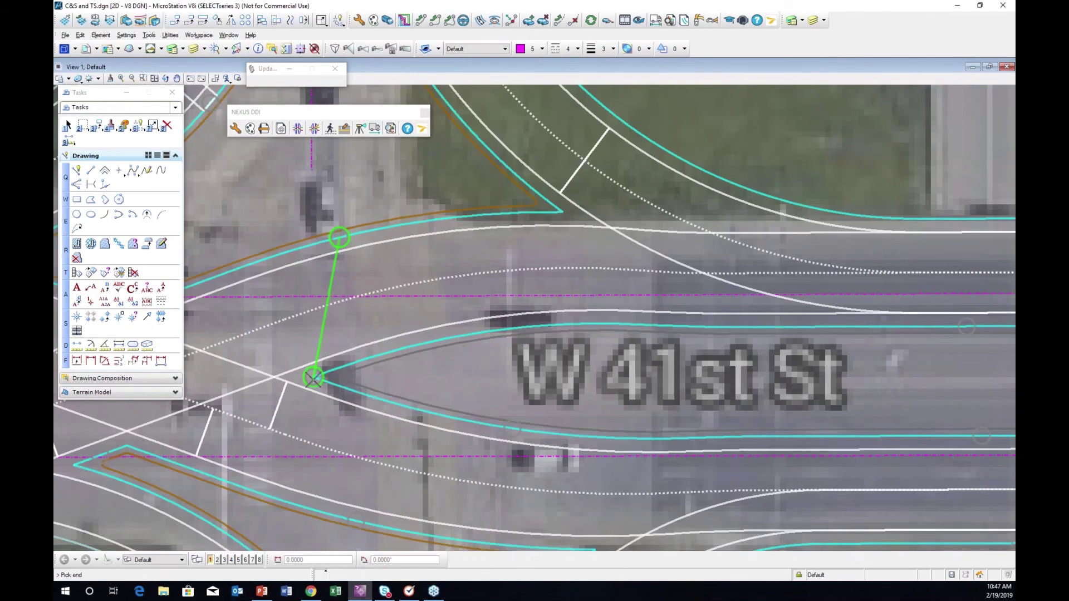
pyautogui.click(313, 378)
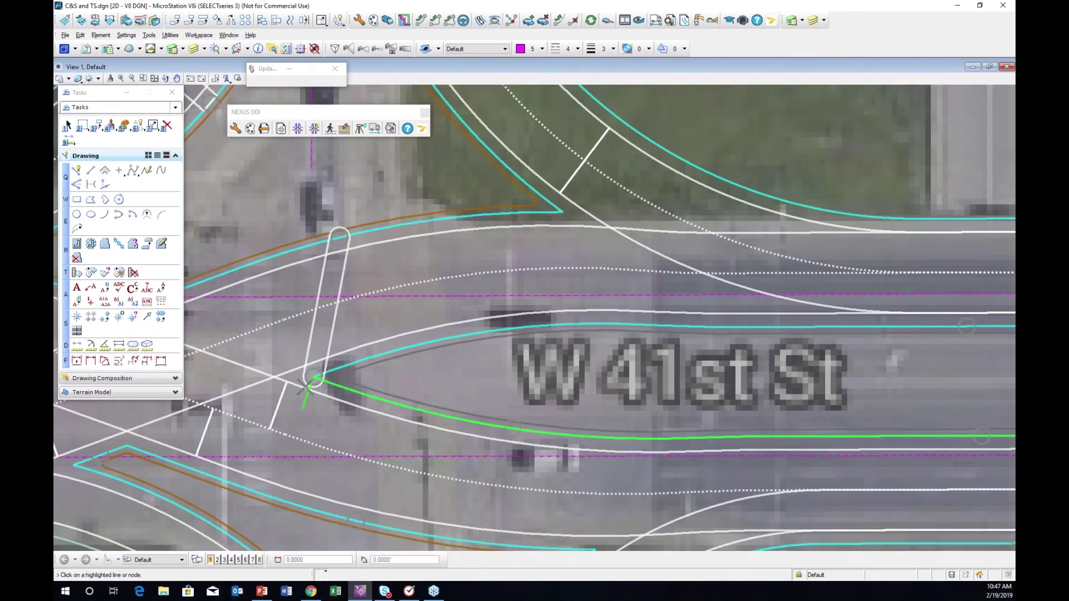
pyautogui.click(357, 522)
pyautogui.click(313, 378)
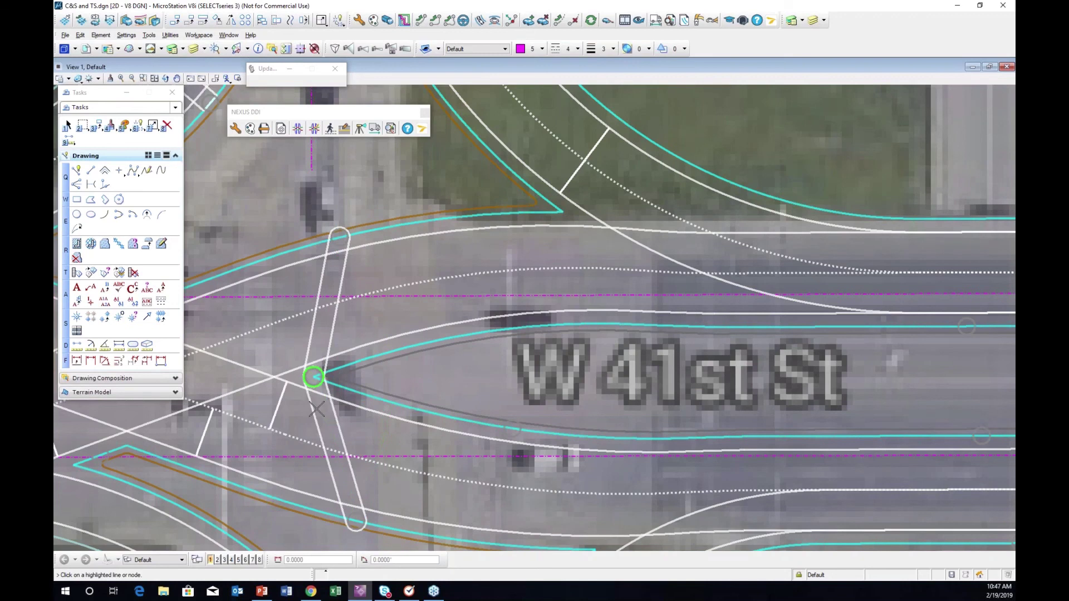
# Attach the west crossover's north crosswalk to the median edge just east of its tip and shift its island end farther west
pyautogui.click(326, 316)
pyautogui.click(314, 378)
pyautogui.click(341, 356)
pyautogui.click(341, 235)
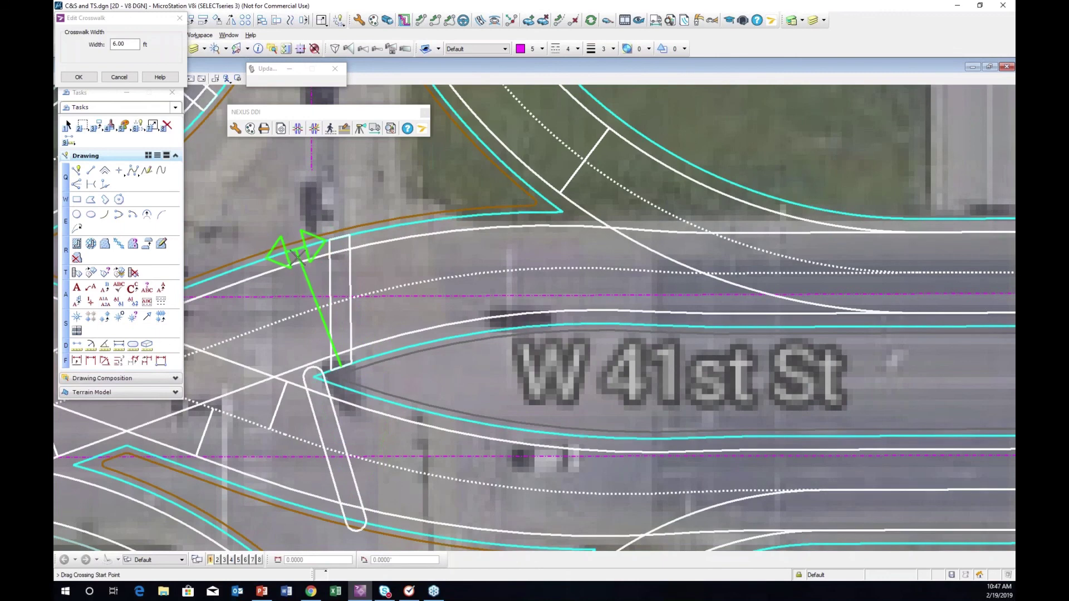
pyautogui.click(296, 255)
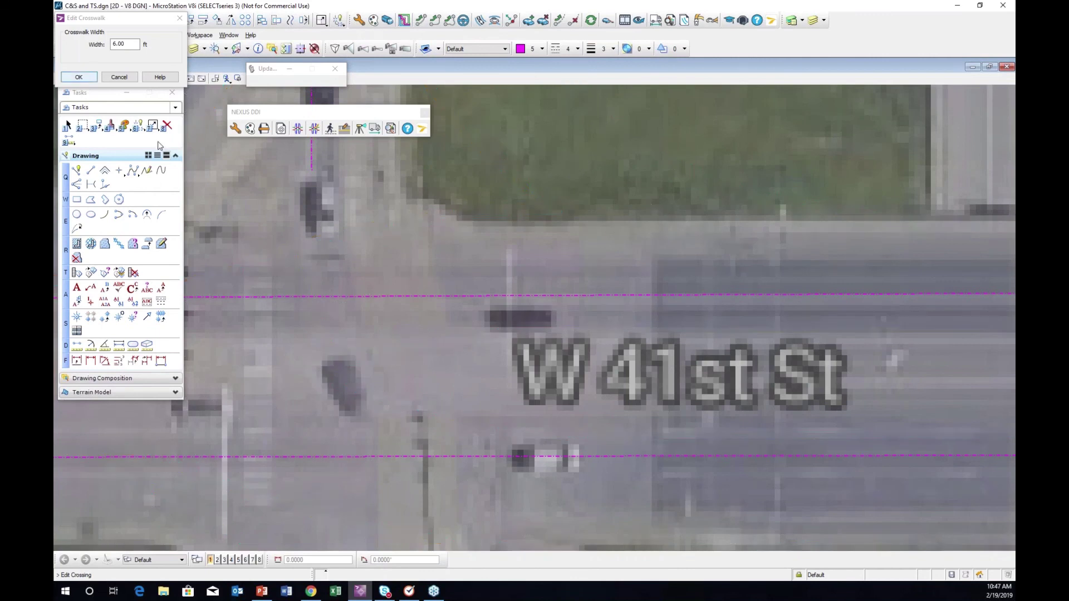
pyautogui.click(78, 77)
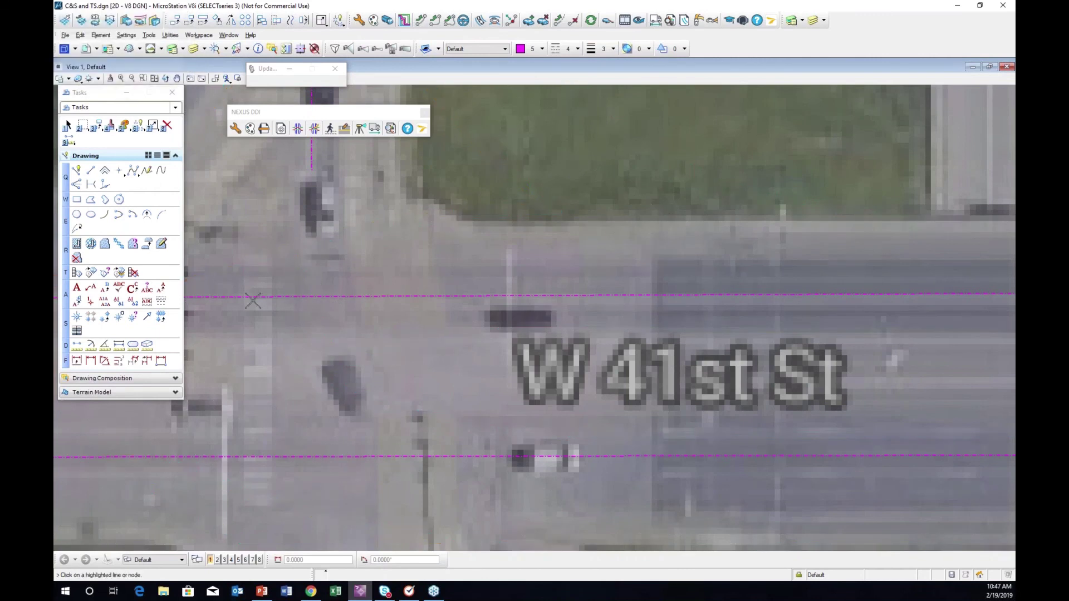
# Move the west crossover's south crosswalk onto the median's south edge near the tip and shift its island end farther west
pyautogui.click(328, 427)
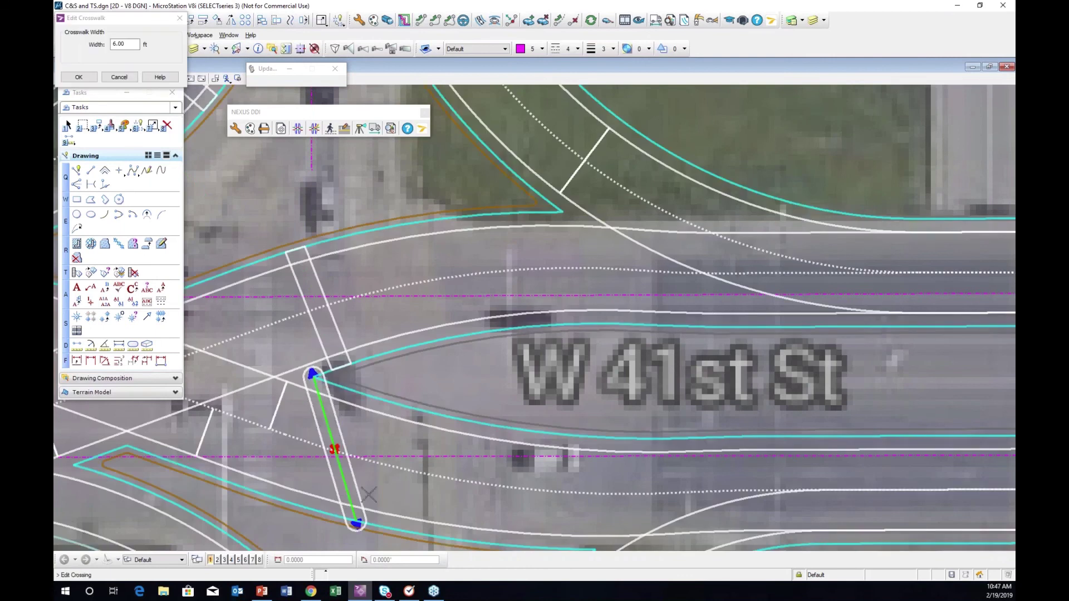
pyautogui.moveTo(356, 521); pyautogui.dragTo(282, 504)
pyautogui.moveTo(313, 373); pyautogui.dragTo(341, 383)
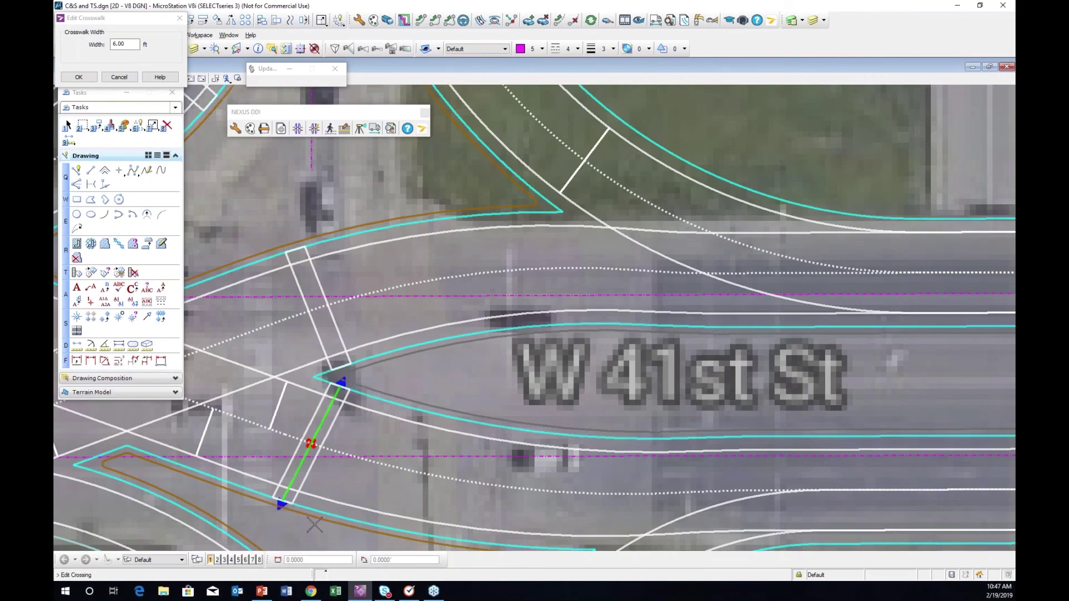
pyautogui.moveTo(282, 504); pyautogui.dragTo(298, 510)
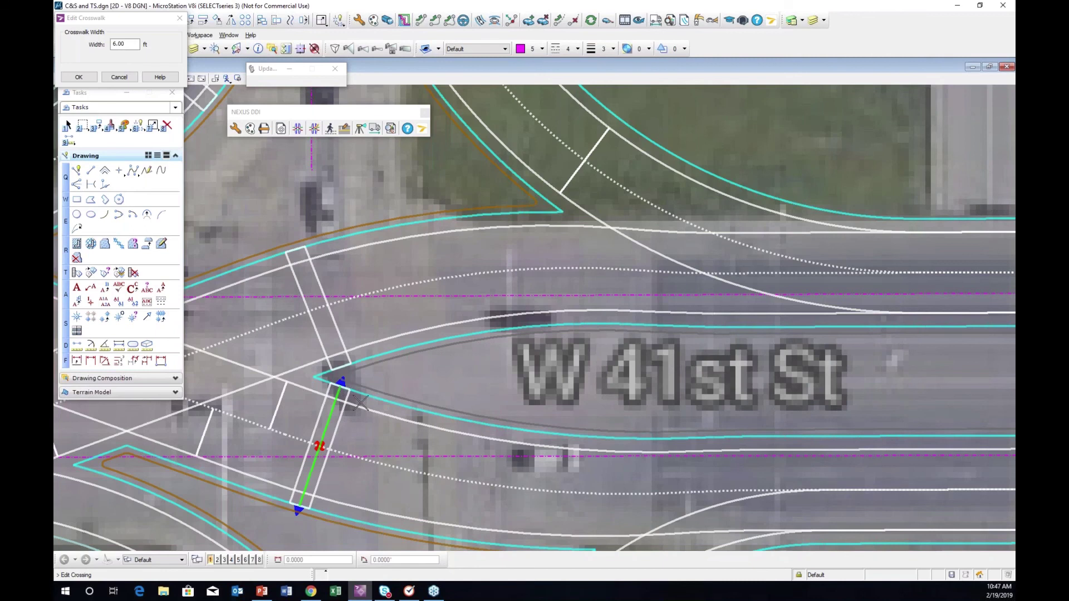
pyautogui.scroll(-2, 360, 402)
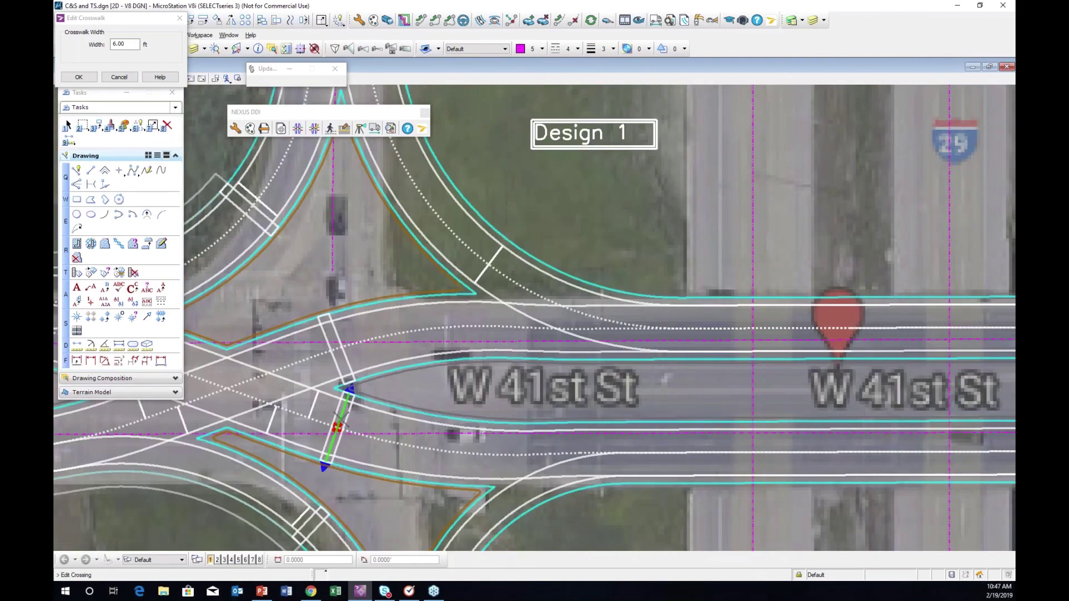
pyautogui.moveTo(700, 387); pyautogui.dragTo(512, 371, button='middle')
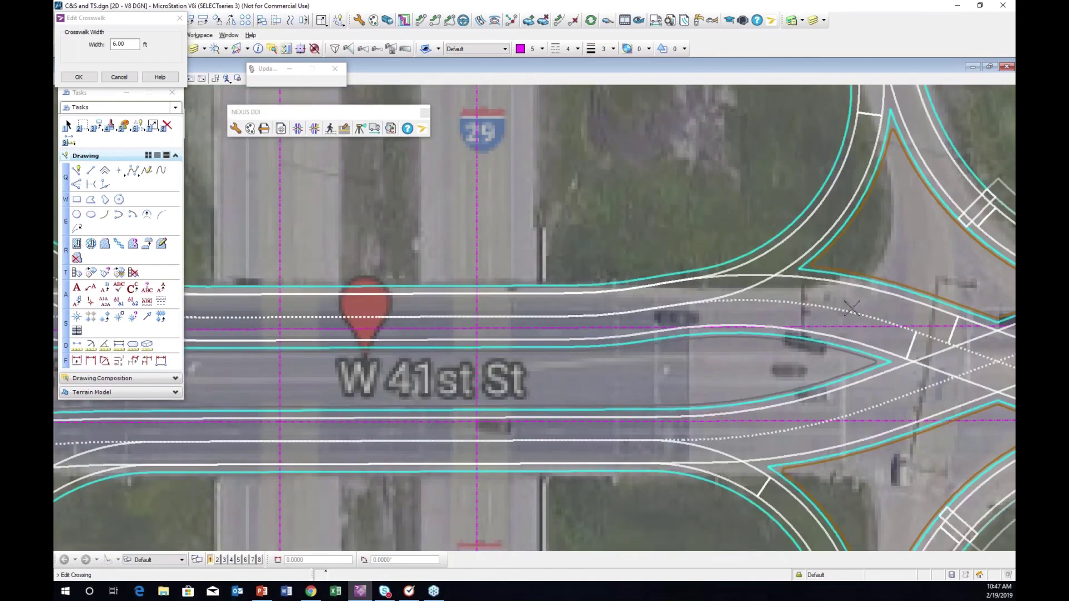
pyautogui.press('Return')
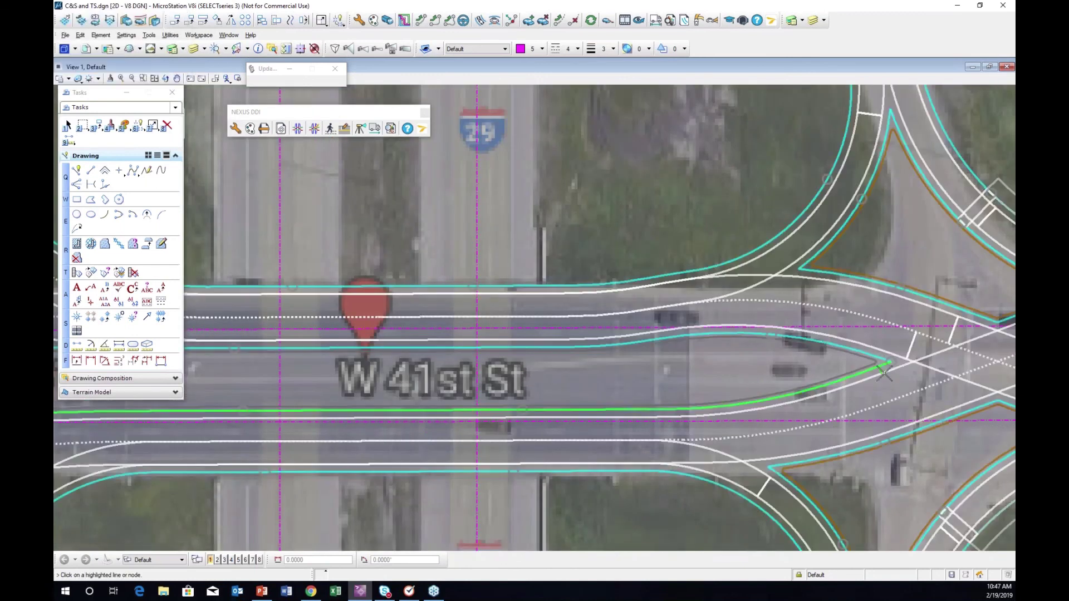
# Add a crosswalk from the central median's east tip to the northeast island, and shift both its ends slightly west
pyautogui.click(890, 363)
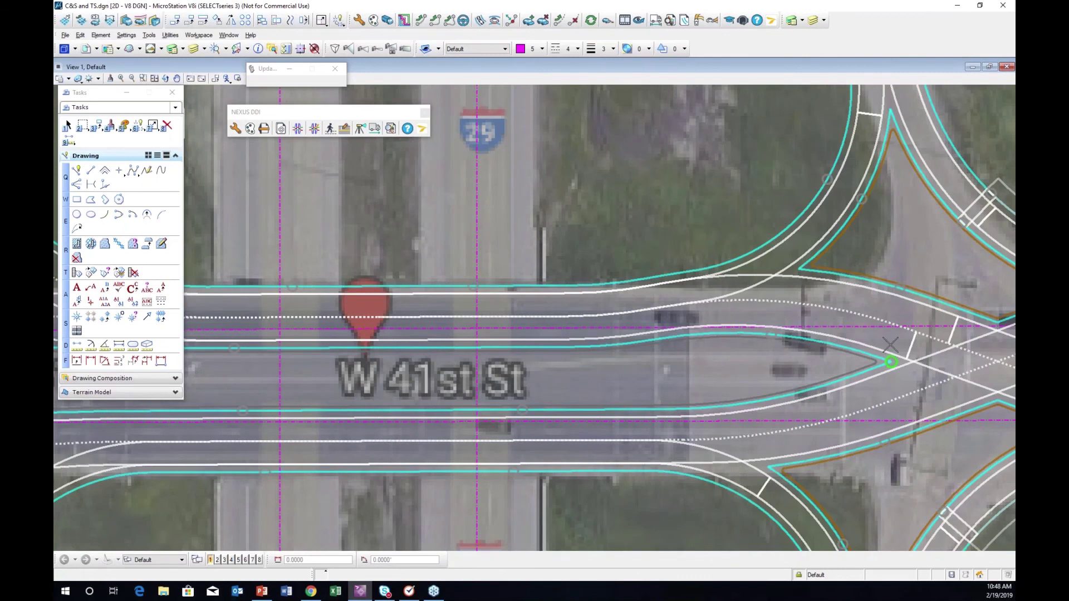
pyautogui.click(899, 288)
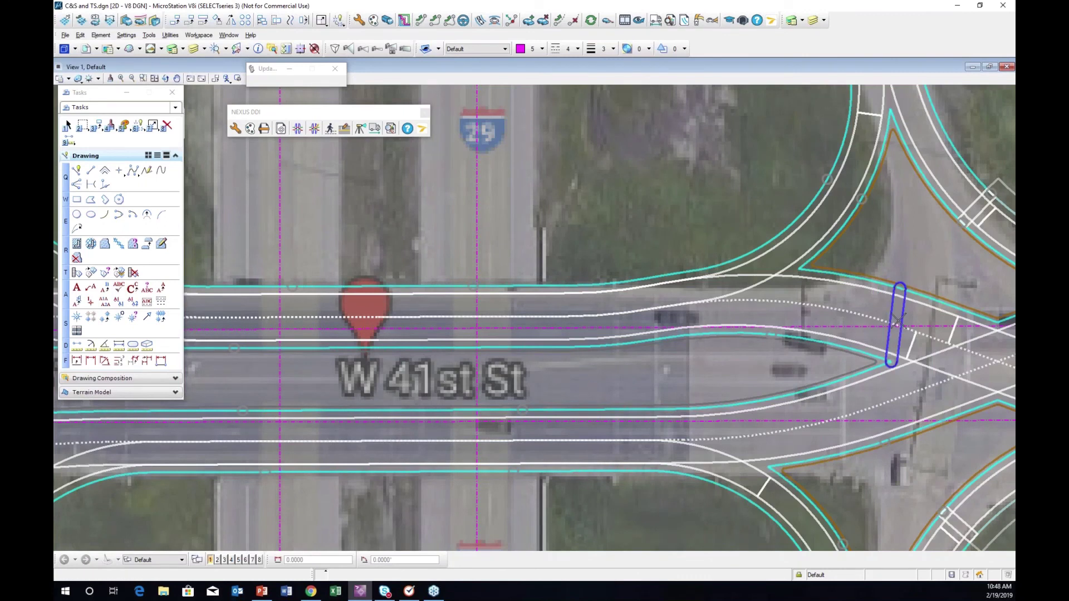
pyautogui.click(896, 321)
pyautogui.click(890, 362)
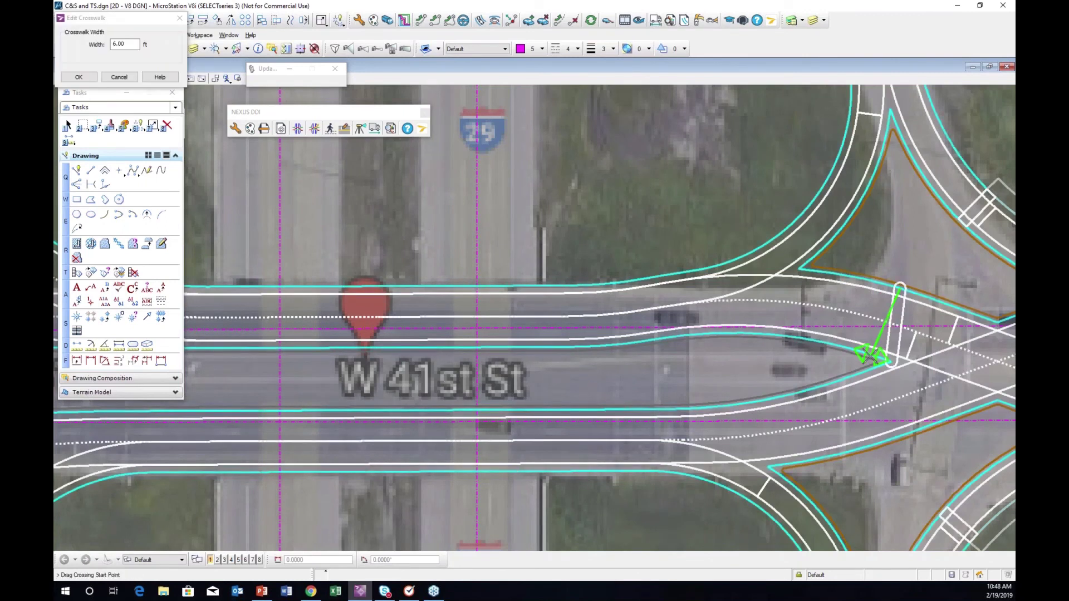
pyautogui.click(870, 356)
pyautogui.click(892, 281)
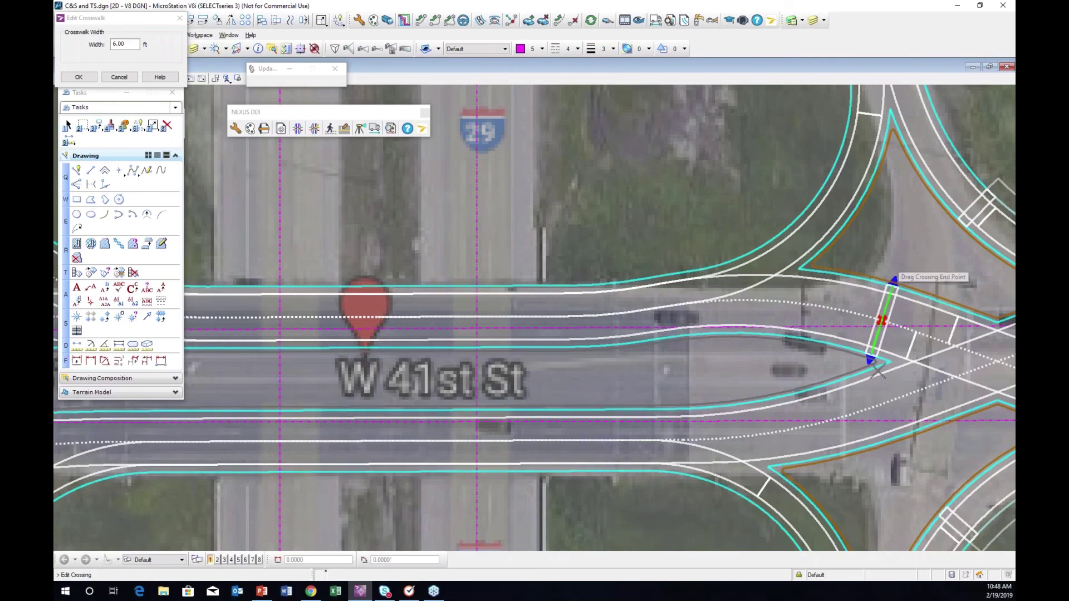
# Add a crosswalk from the central median's east tip to the southeast island and adjust both its ends along the curbs
pyautogui.click(890, 409)
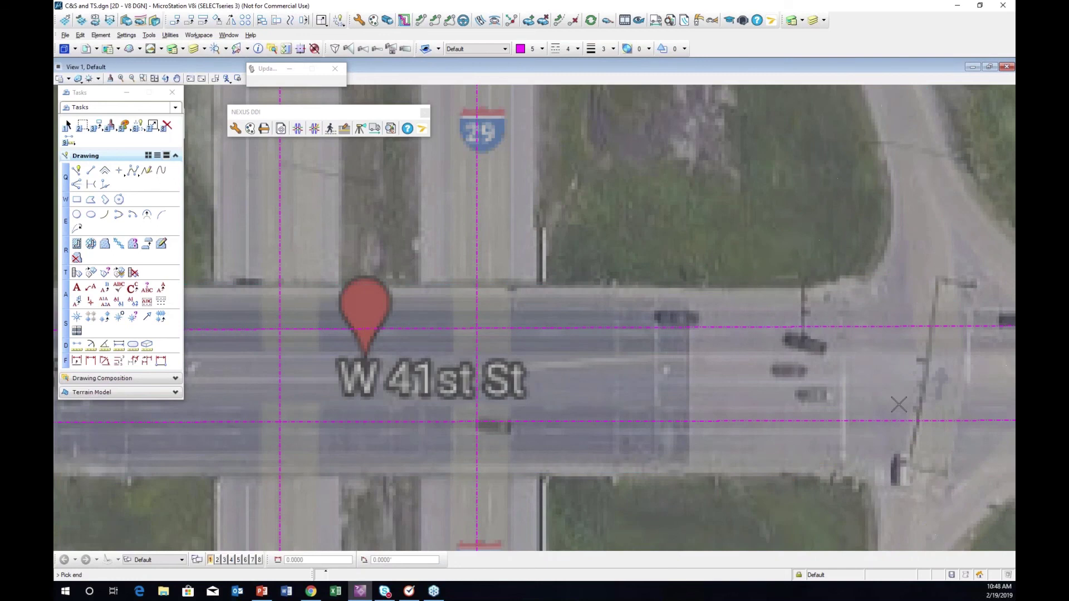
pyautogui.click(885, 440)
pyautogui.click(885, 438)
pyautogui.click(922, 425)
pyautogui.click(876, 363)
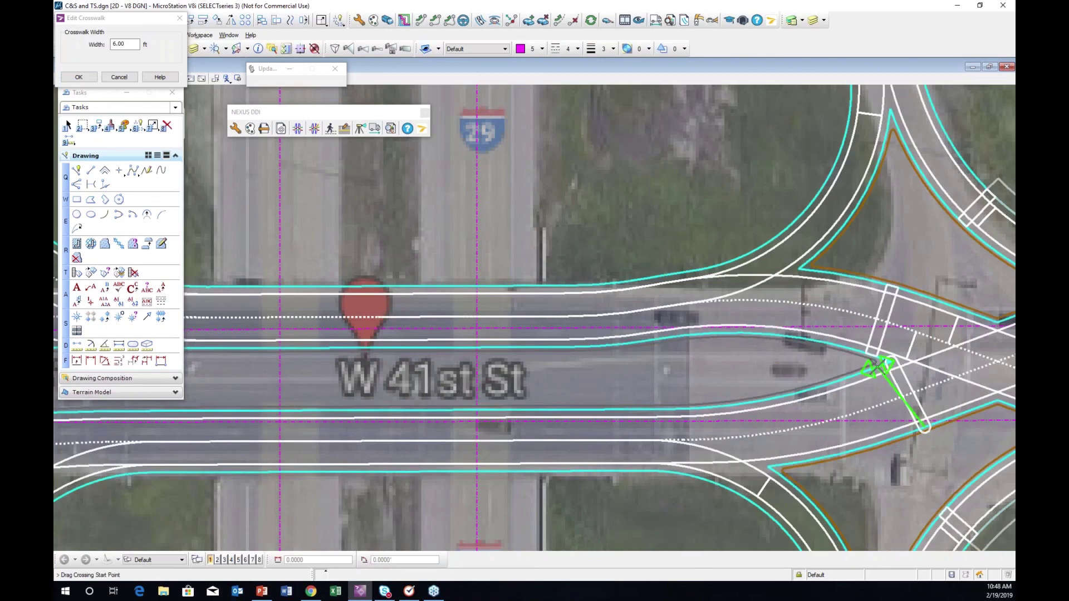
pyautogui.click(917, 432)
pyautogui.scroll(-4, 552, 364)
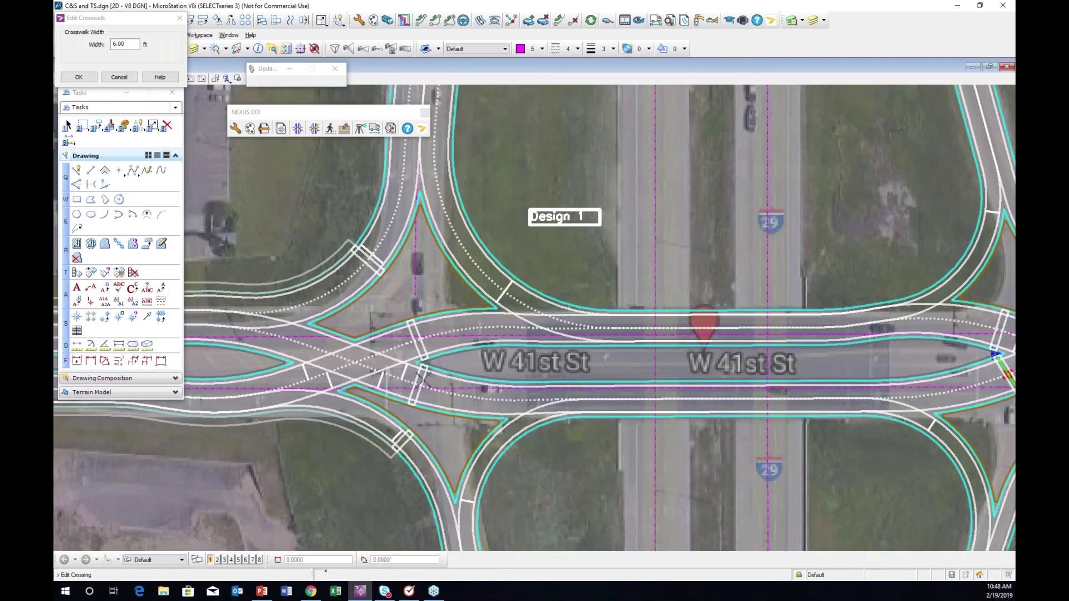
# Undo the recent pedestrian edits that rerouted the crosswalks to the central median
pyautogui.scroll(3, 490, 383)
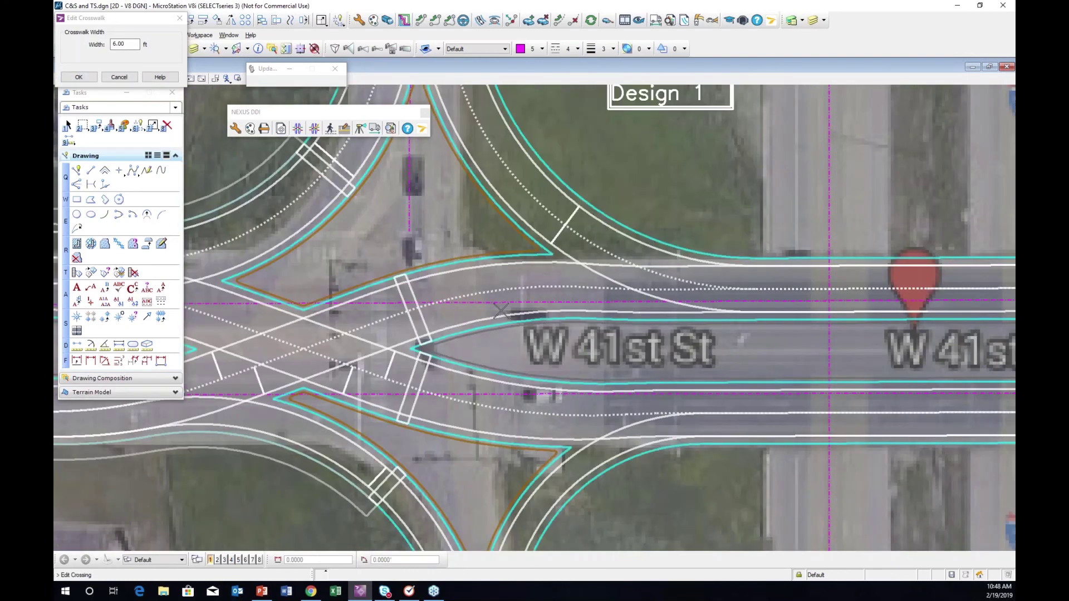
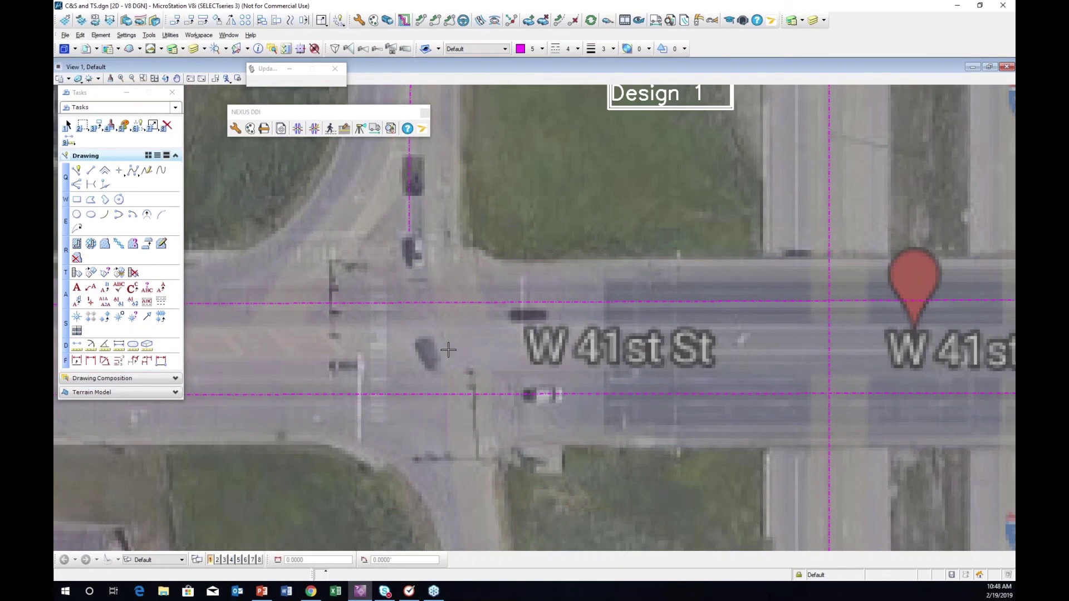
pyautogui.hotkey('ctrl', 'z')
pyautogui.scroll(-3, 504, 279)
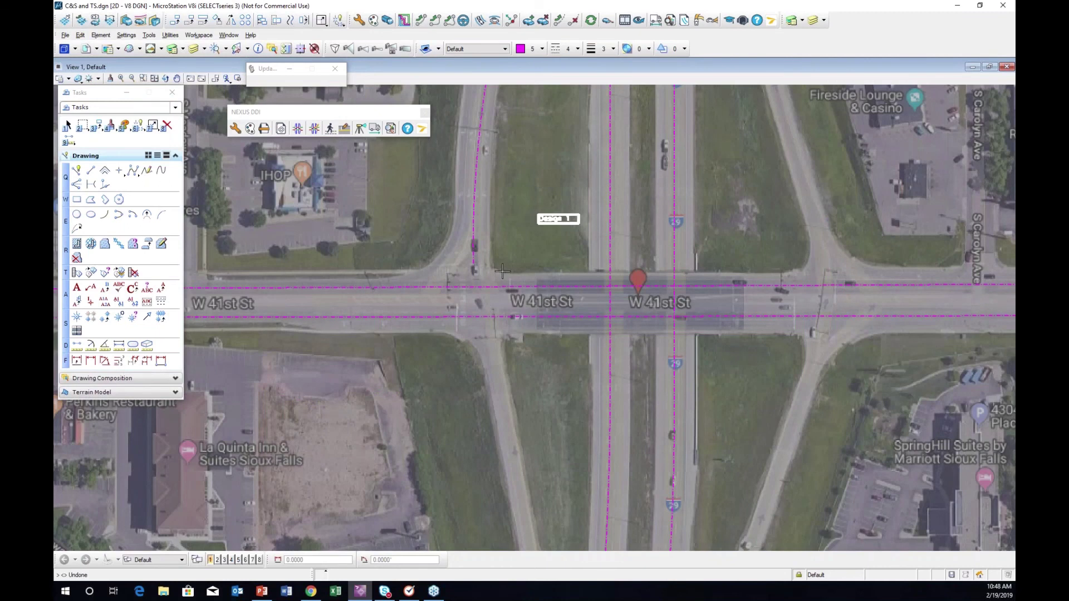
pyautogui.hotkey('ctrl', 'z')
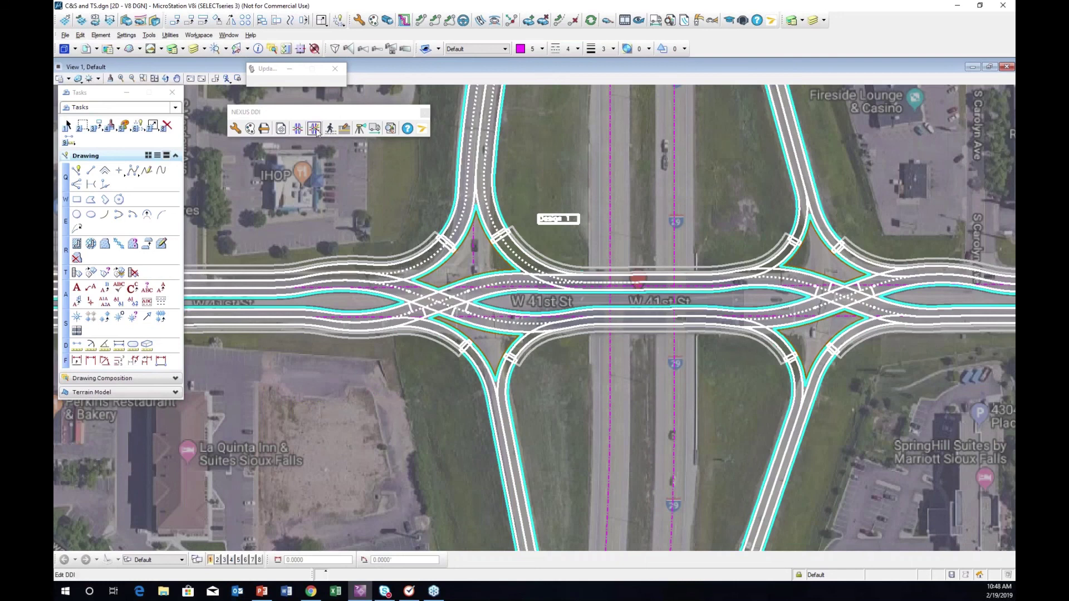
# Add a crosswalk from the central median's west tip to the southwest island and shift its ends along the median's south edge and the island curb
pyautogui.click(345, 129)
pyautogui.scroll(5, 478, 305)
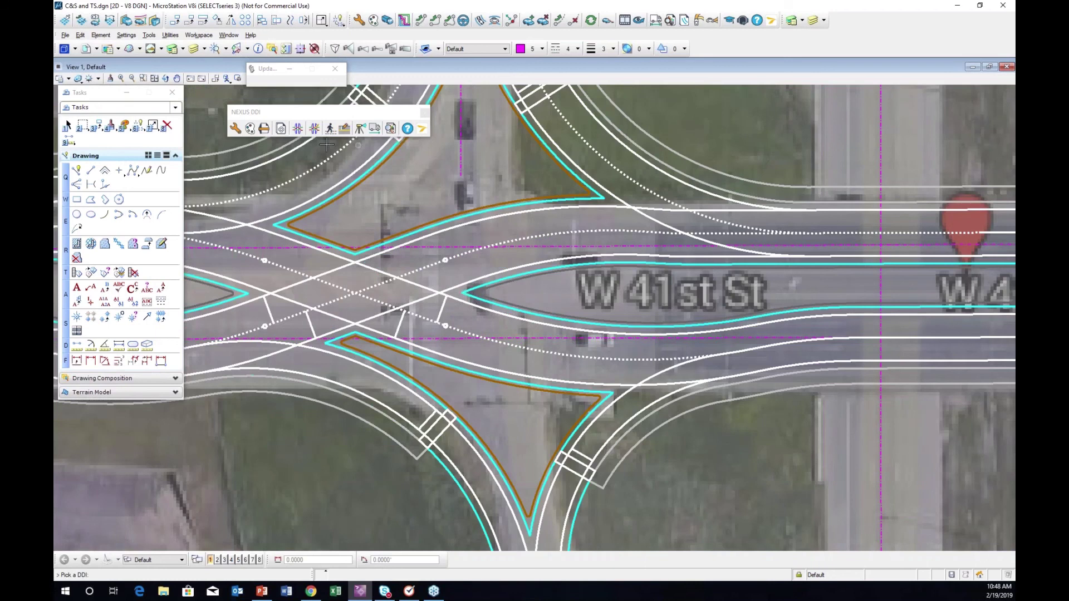
pyautogui.click(469, 295)
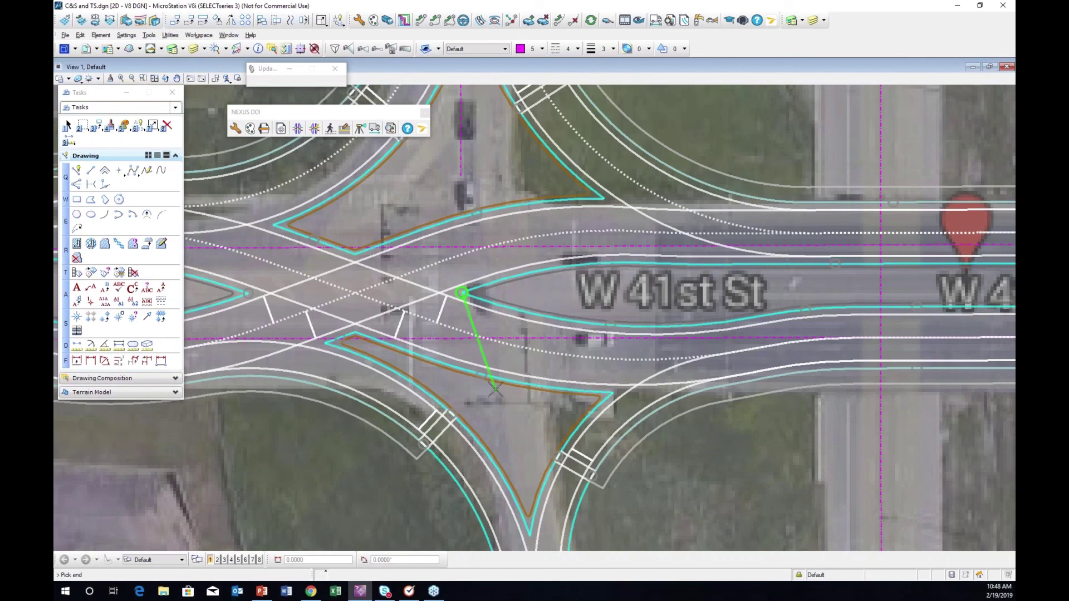
pyautogui.click(482, 374)
pyautogui.click(468, 324)
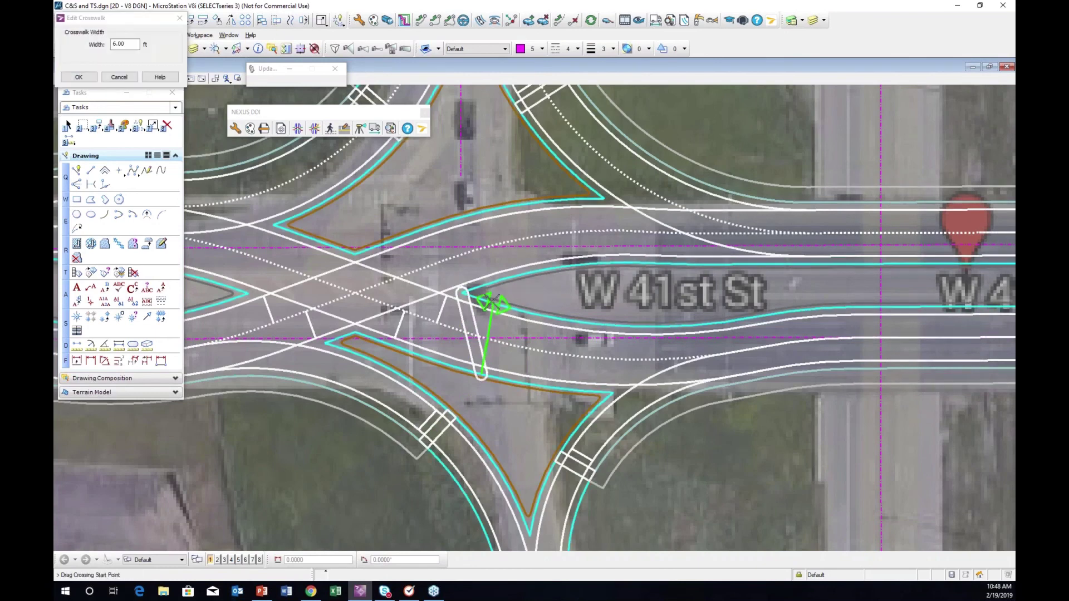
pyautogui.click(489, 303)
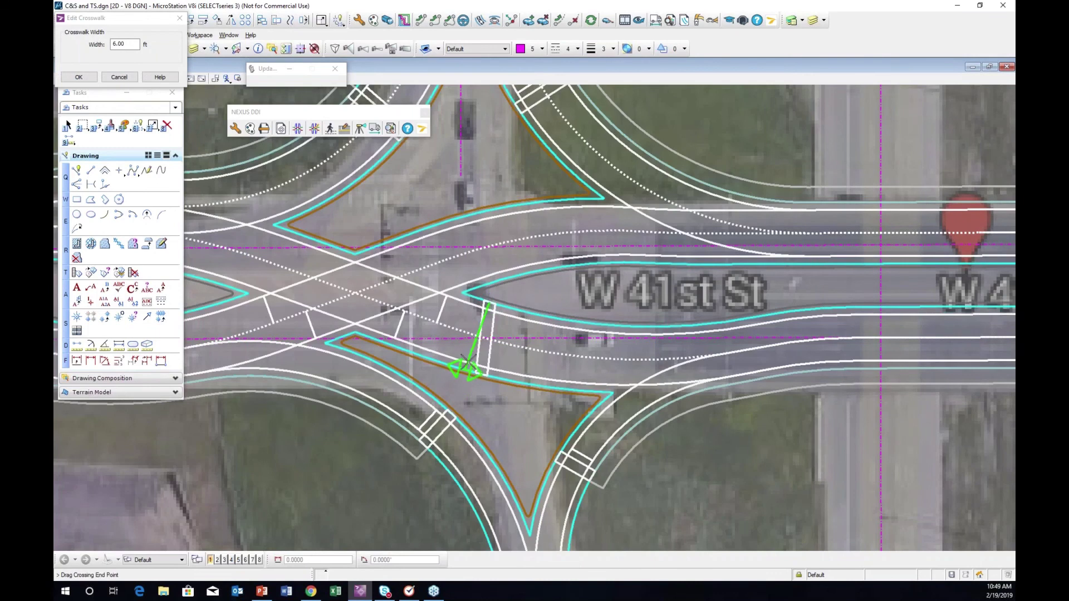
pyautogui.click(464, 362)
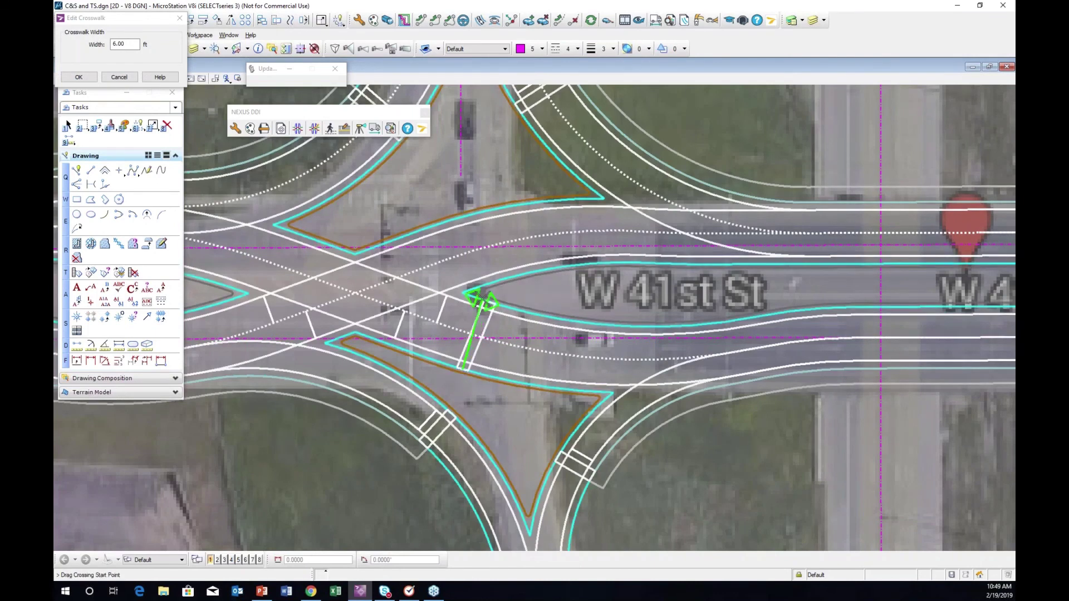
pyautogui.click(482, 300)
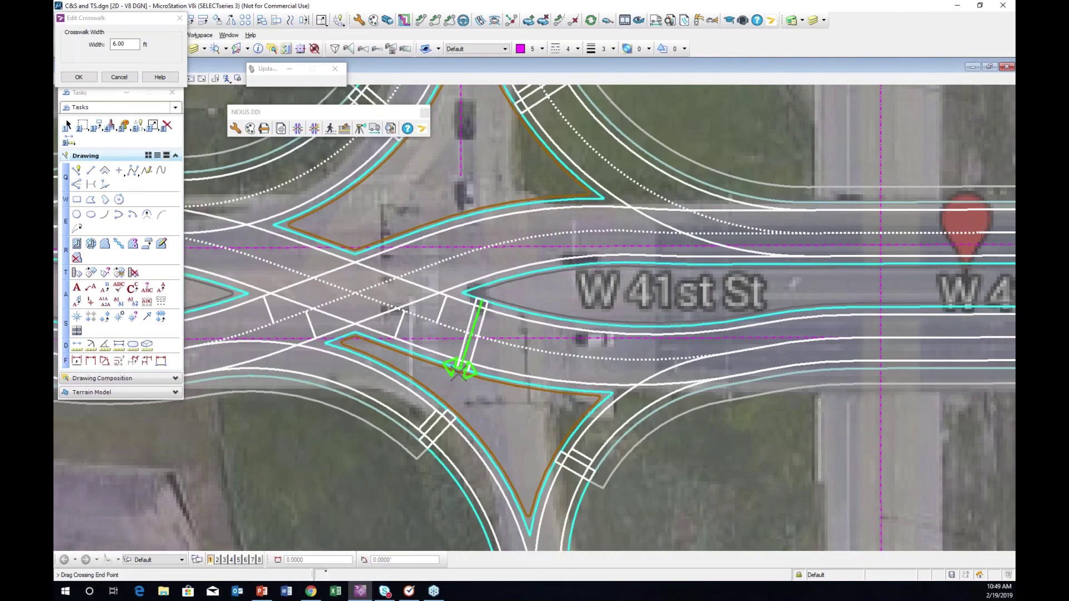
pyautogui.click(458, 372)
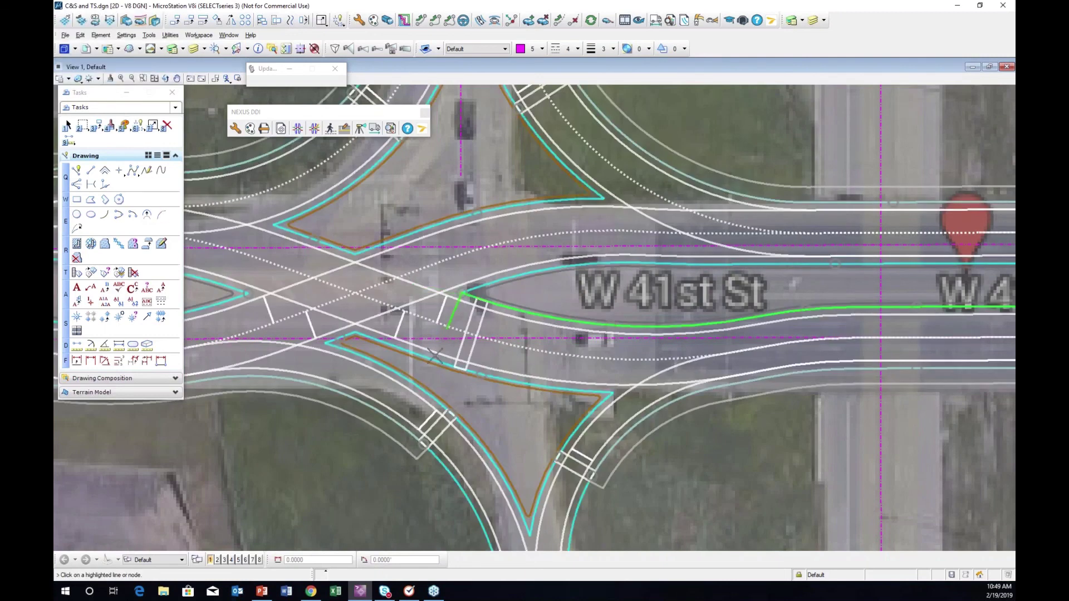
# Make the west crossover stop bar beside the new median crosswalk inline and set its offset to 30 ft
pyautogui.click(344, 129)
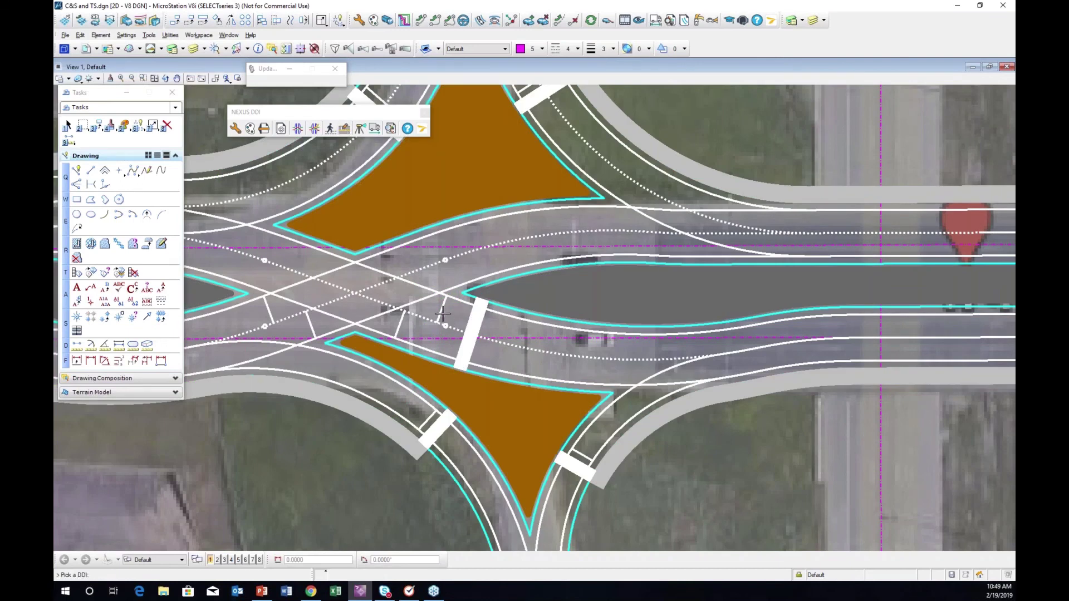
pyautogui.click(441, 309)
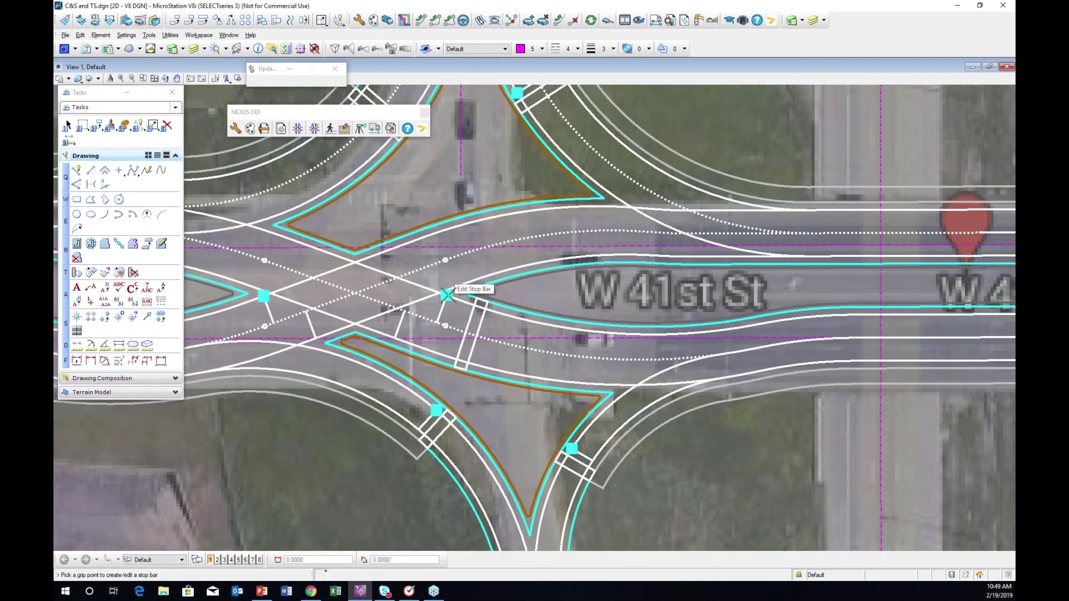
pyautogui.click(446, 295)
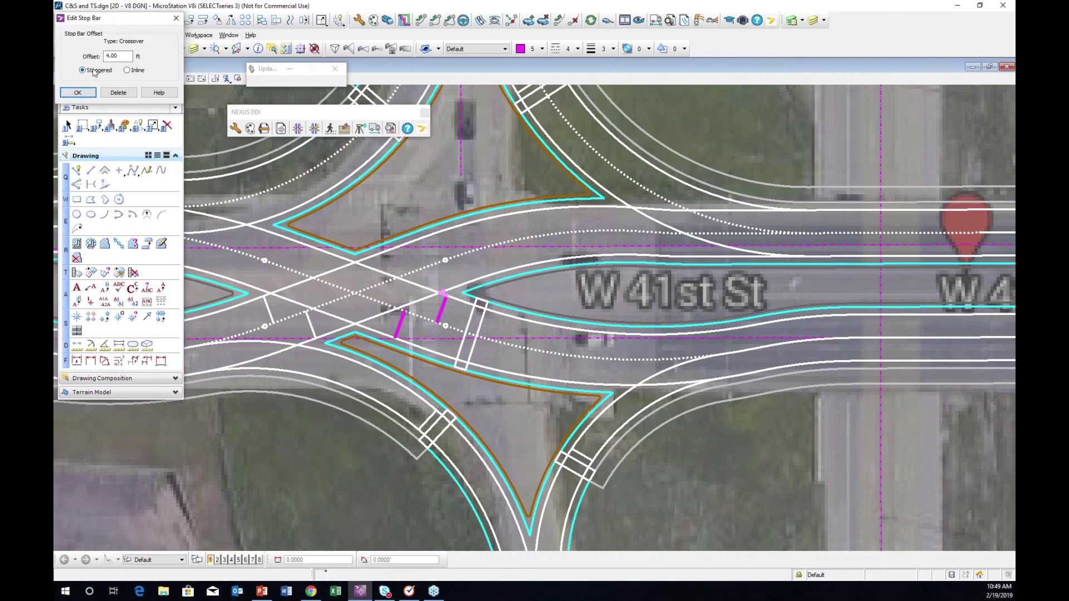
pyautogui.click(128, 71)
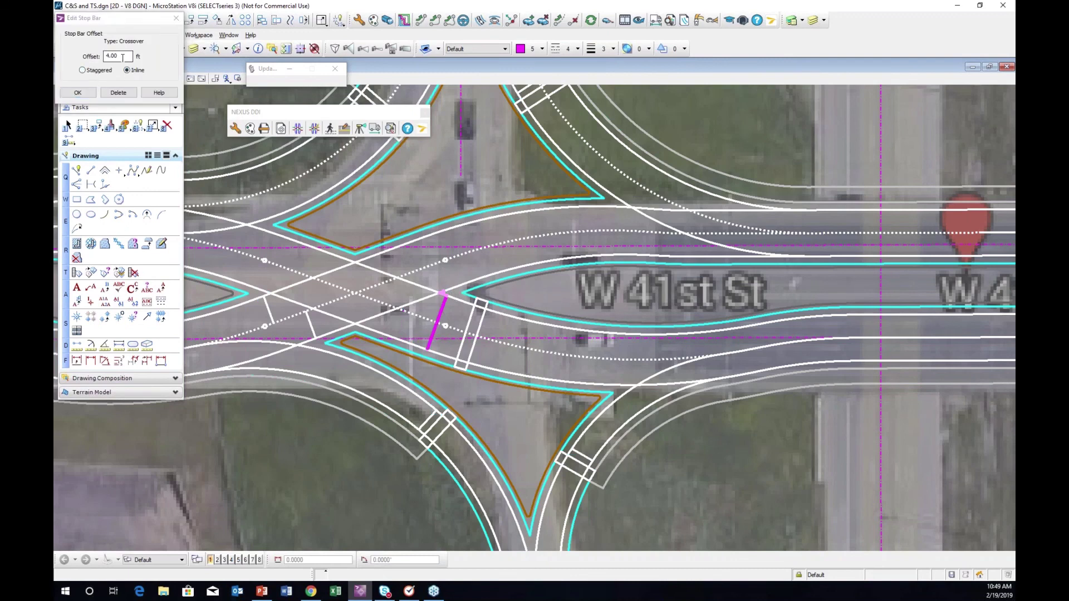
pyautogui.doubleClick(123, 57)
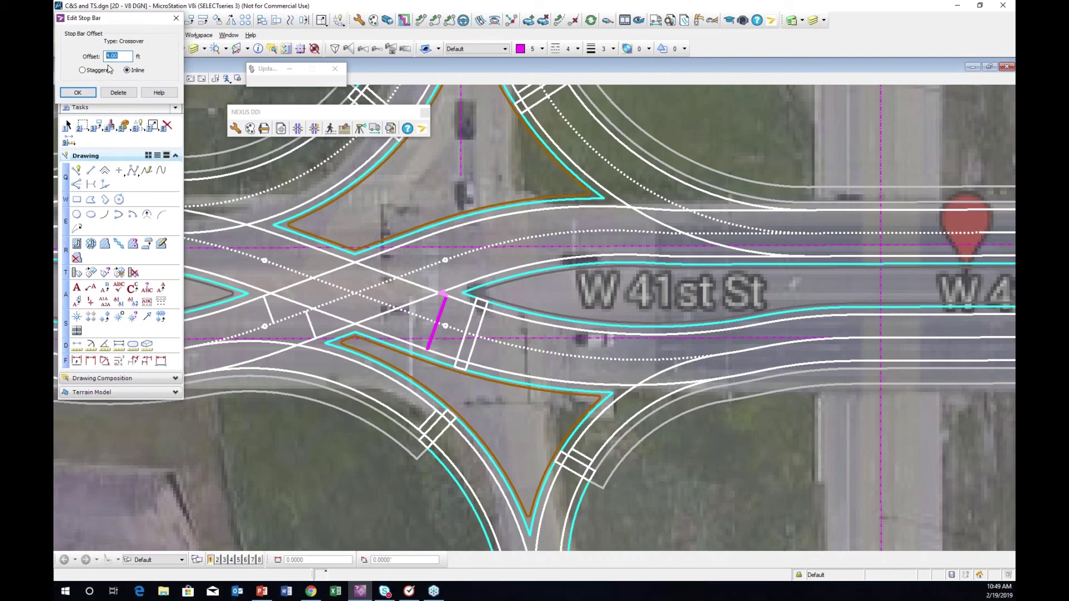
pyautogui.write('30')
pyautogui.click(104, 113)
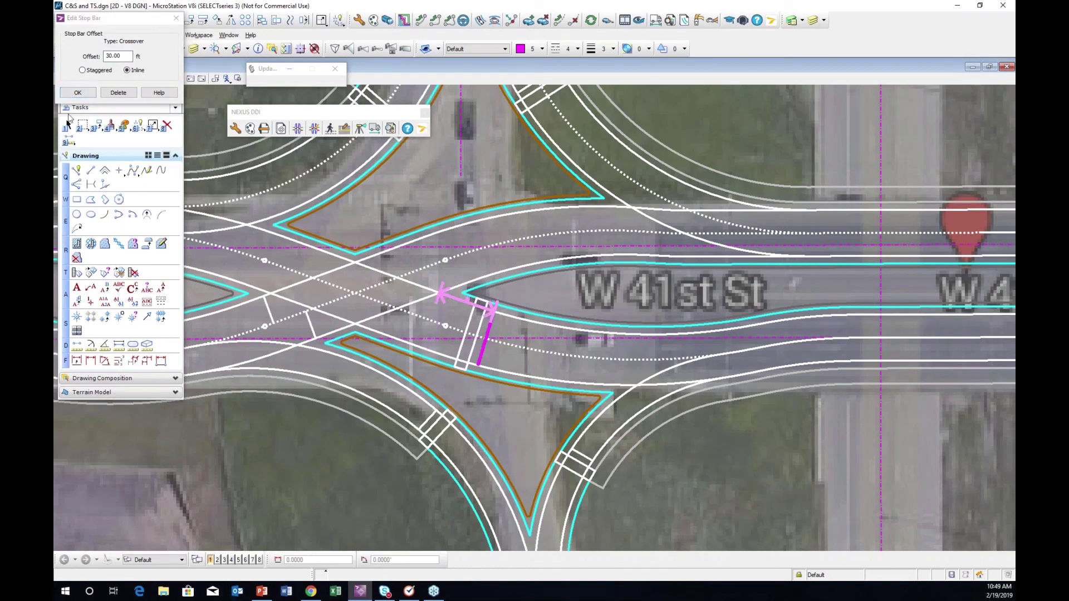
pyautogui.click(78, 93)
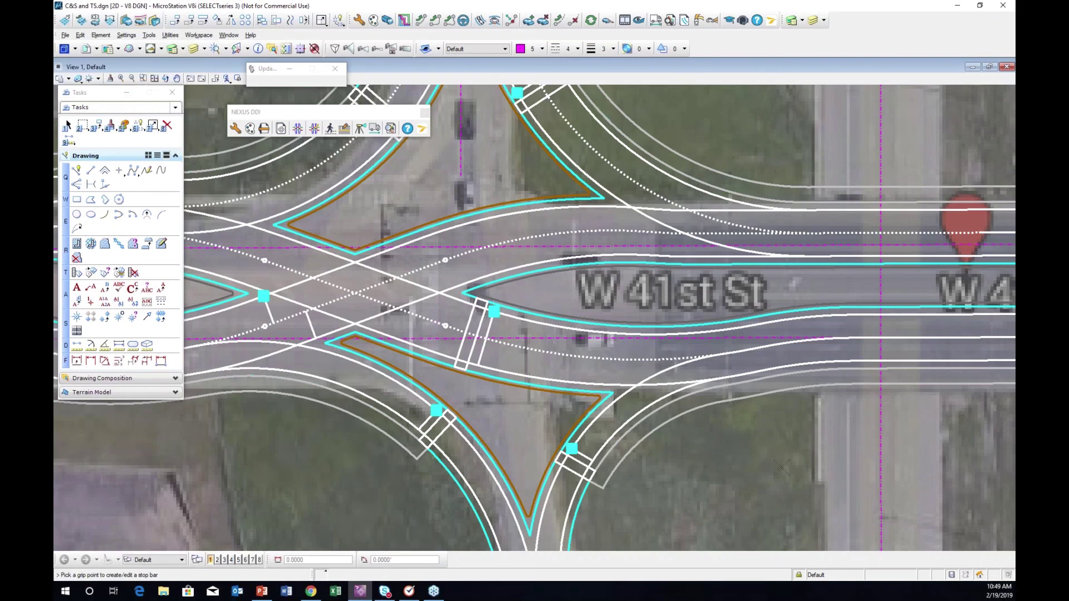
# Unlock and delete the crosswalk over the ramp east of the northwest island and the sidewalk along W 41st St's north side between the ramps
pyautogui.moveTo(612, 334); pyautogui.dragTo(560, 335, button='middle')
pyautogui.click(330, 129)
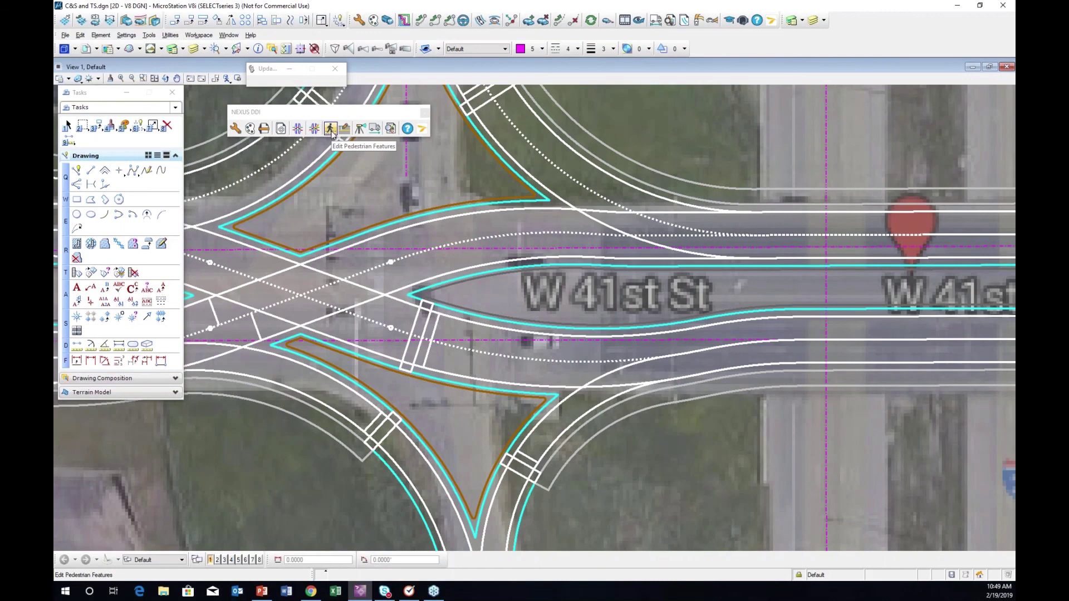
pyautogui.click(488, 98)
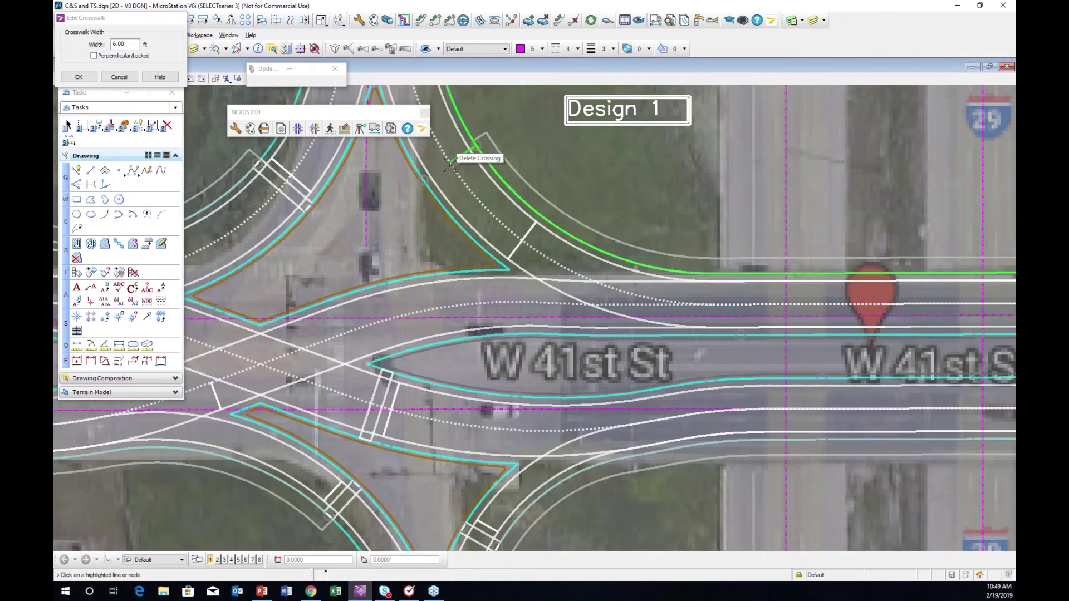
pyautogui.click(449, 162)
pyautogui.click(559, 220)
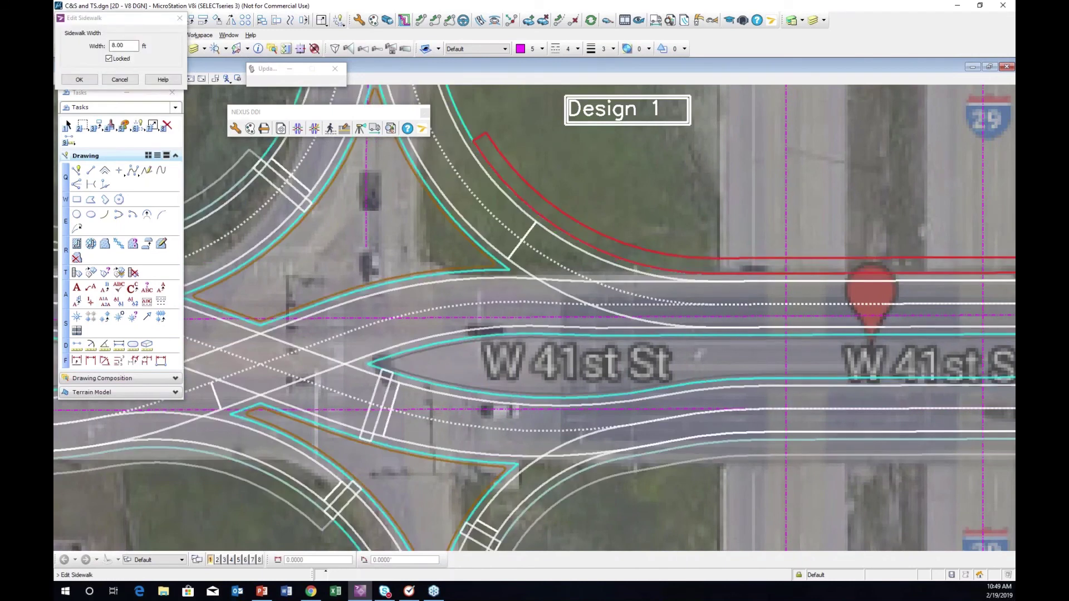
pyautogui.click(470, 138)
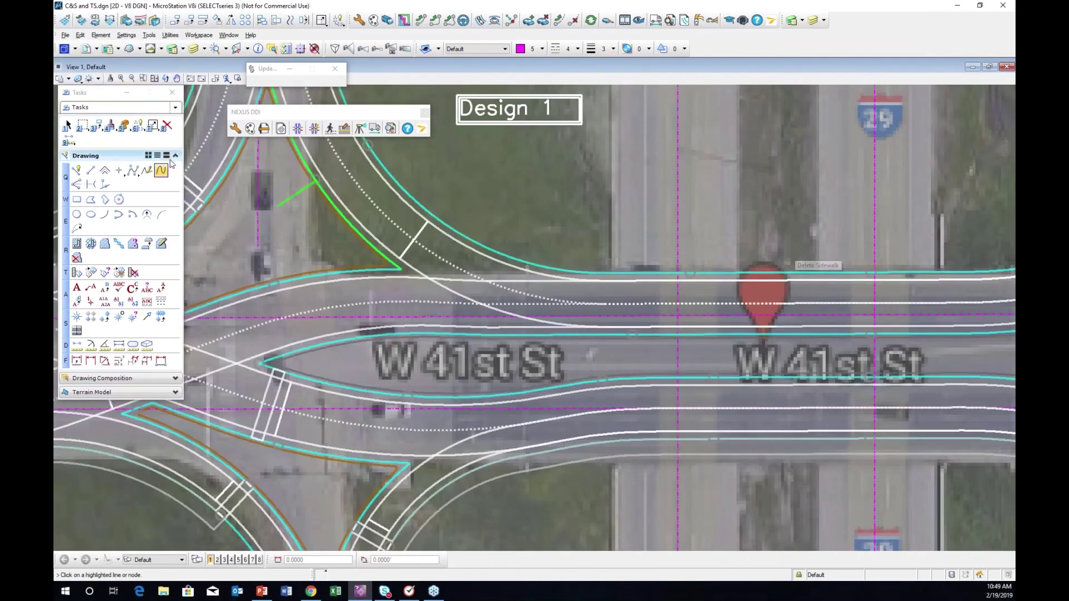
# Unlock and delete the sidewalk along W 41st St's south side and the crosswalk over the ramp east of the southwest island
pyautogui.click(561, 455)
pyautogui.click(113, 60)
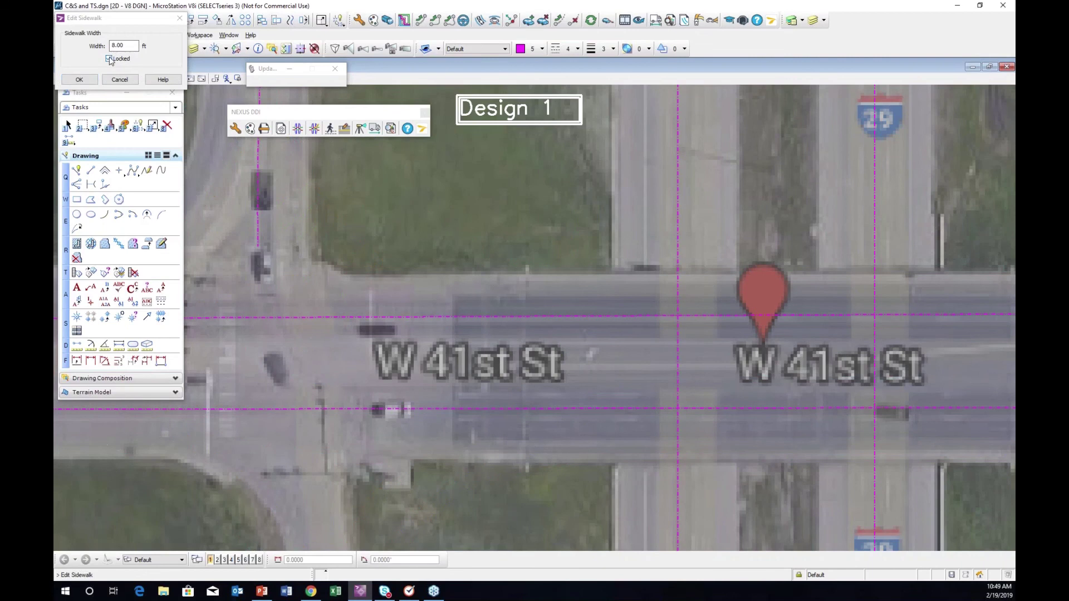
pyautogui.click(800, 439)
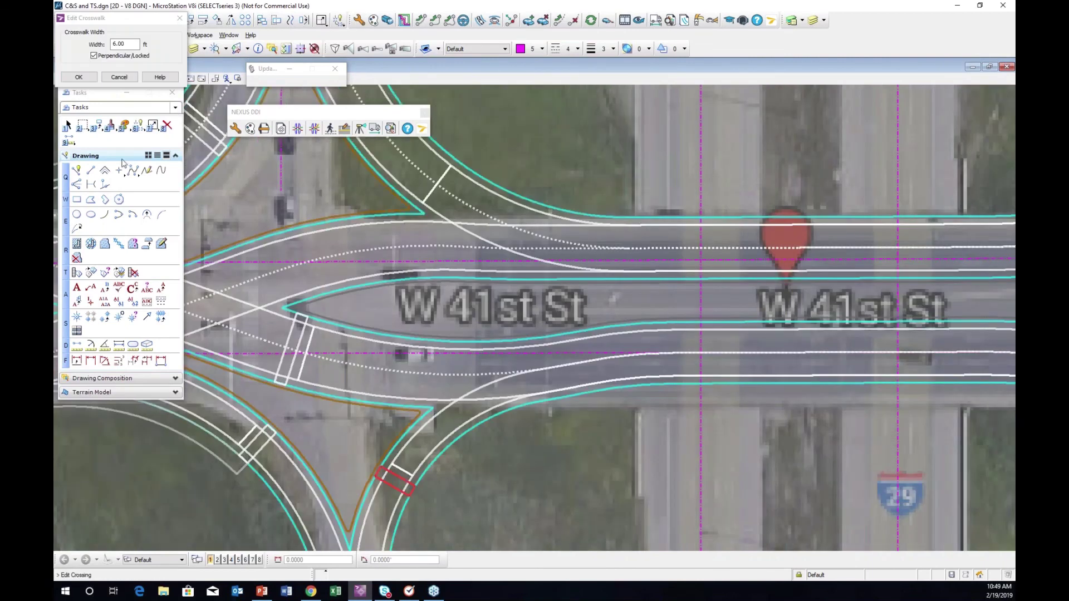
pyautogui.click(94, 56)
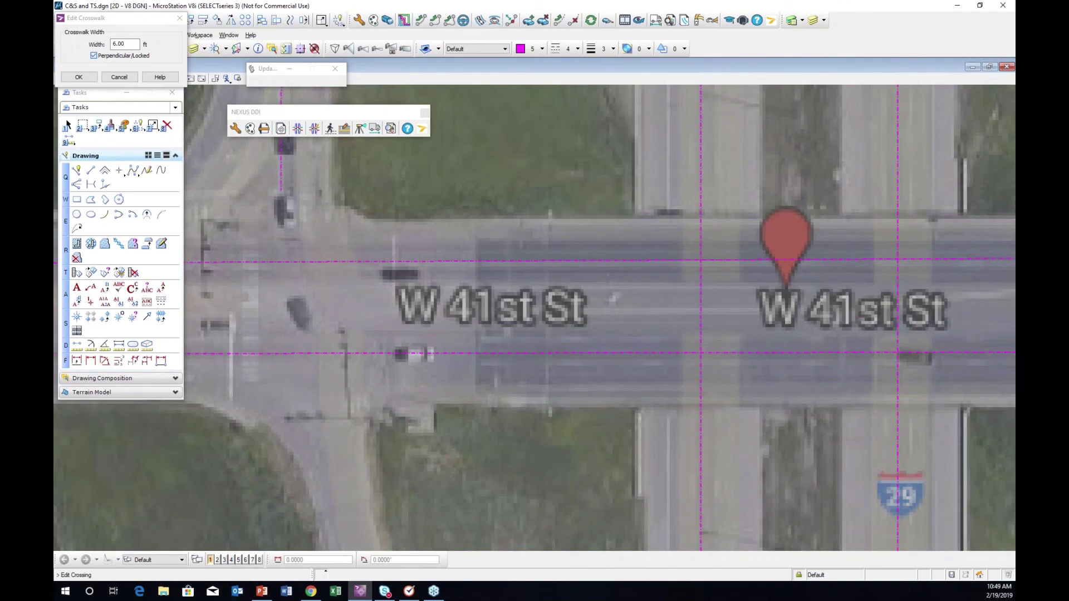
pyautogui.click(393, 477)
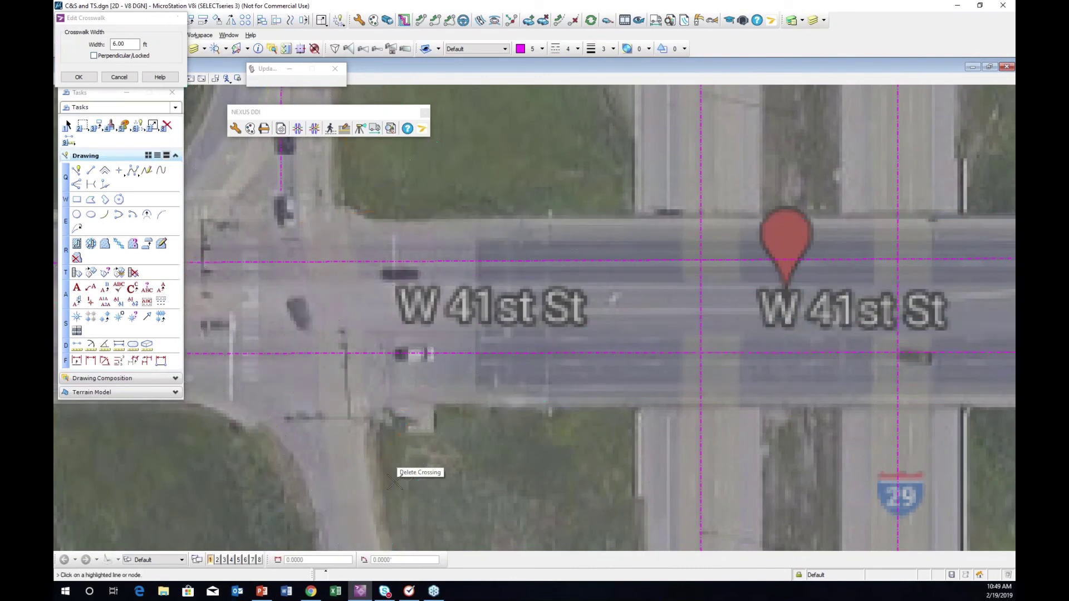
pyautogui.scroll(-2, 549, 320)
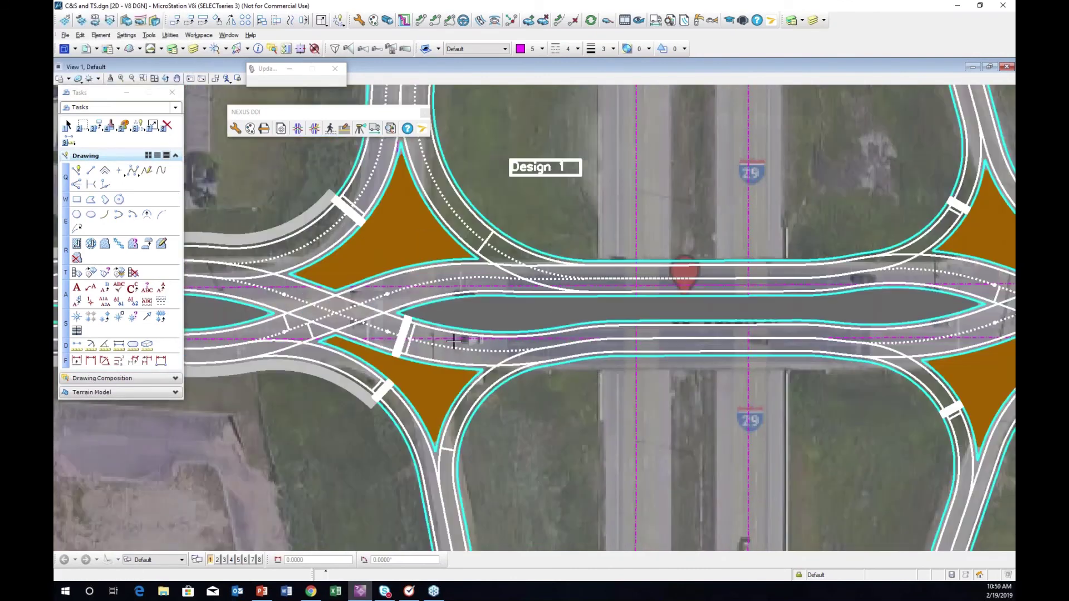
pyautogui.moveTo(719, 332); pyautogui.dragTo(682, 349, button='middle')
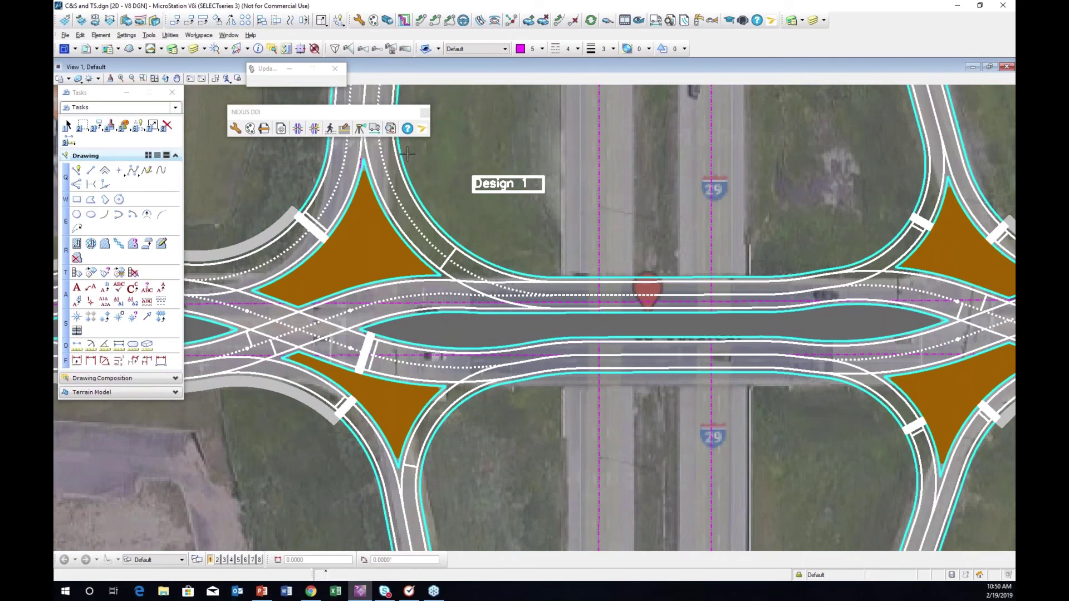
# Start a sight line evaluation of the interchange and add a sight line for the crosswalk on the ramp west of the northwest island
pyautogui.click(360, 129)
pyautogui.click(388, 223)
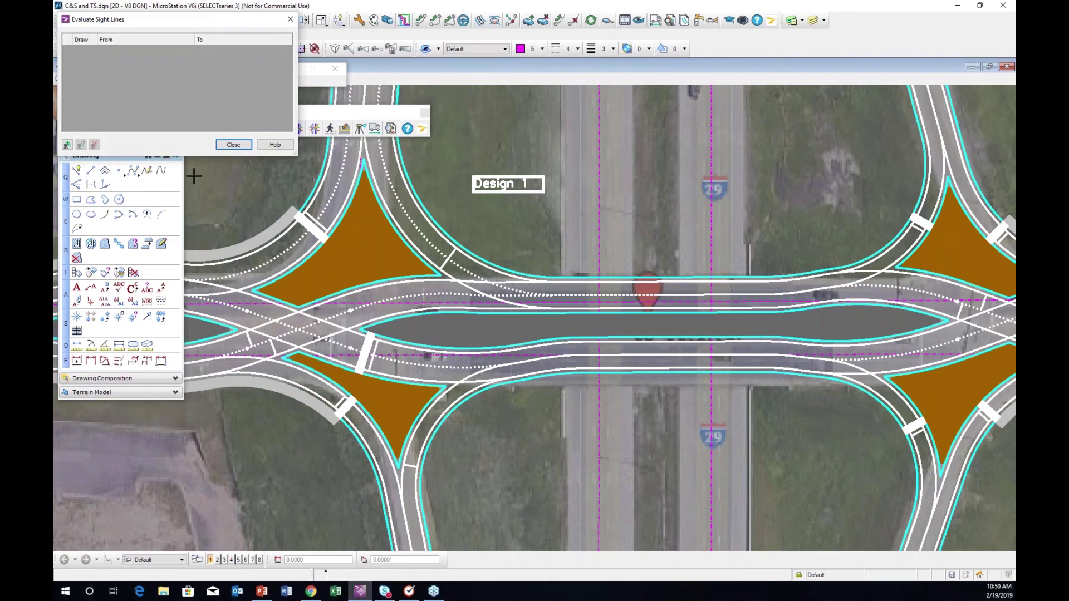
pyautogui.click(67, 145)
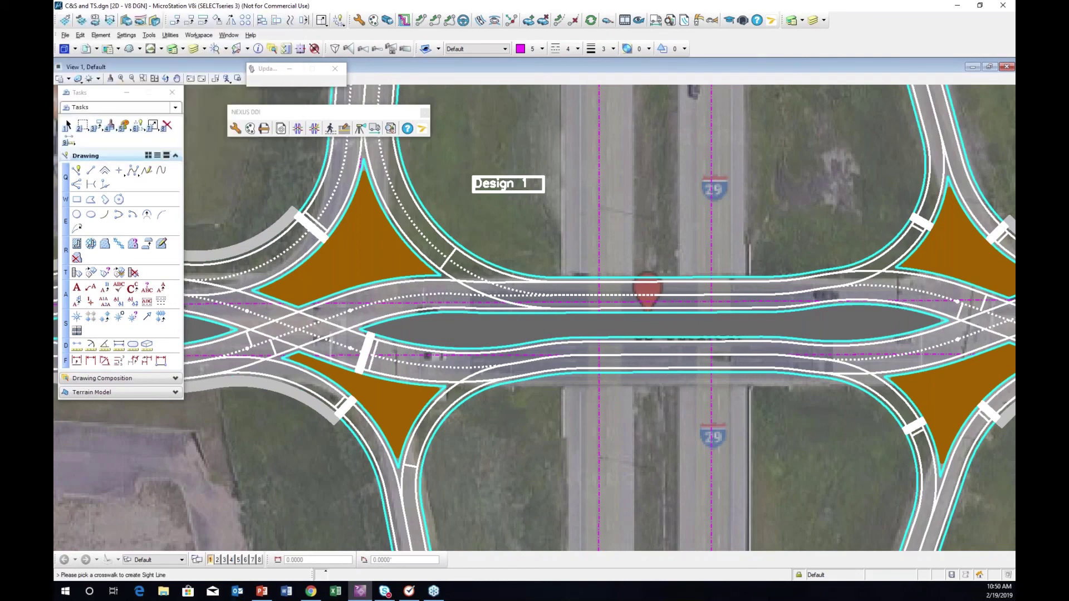
pyautogui.click(310, 225)
pyautogui.moveTo(355, 132); pyautogui.dragTo(375, 248, button='middle')
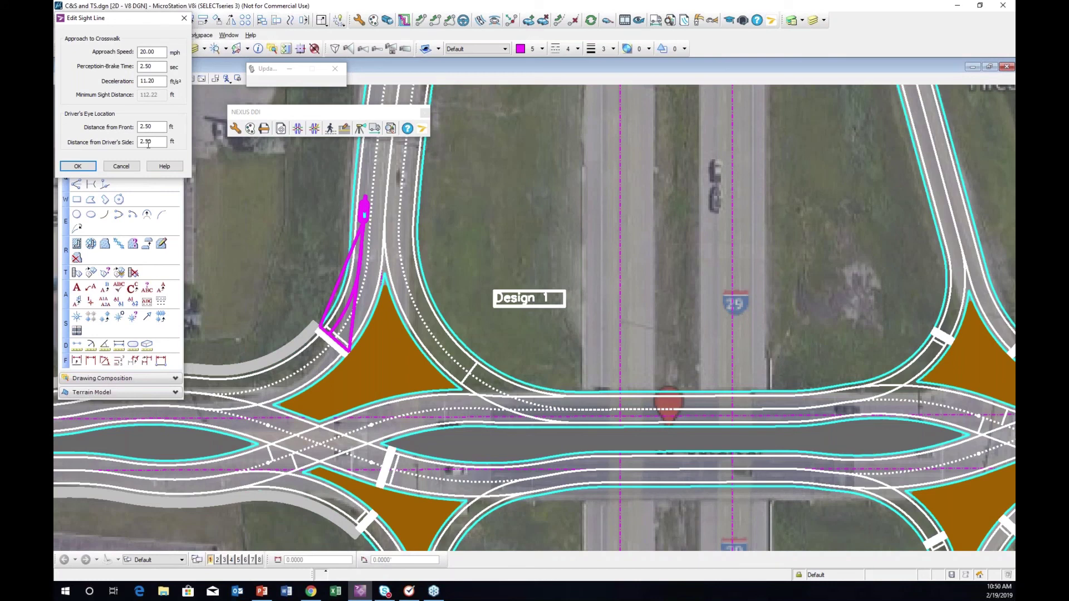
# Try an approach speed of 30 mph for the new sight line
pyautogui.doubleClick(142, 53)
pyautogui.write('30')
pyautogui.press('Tab')
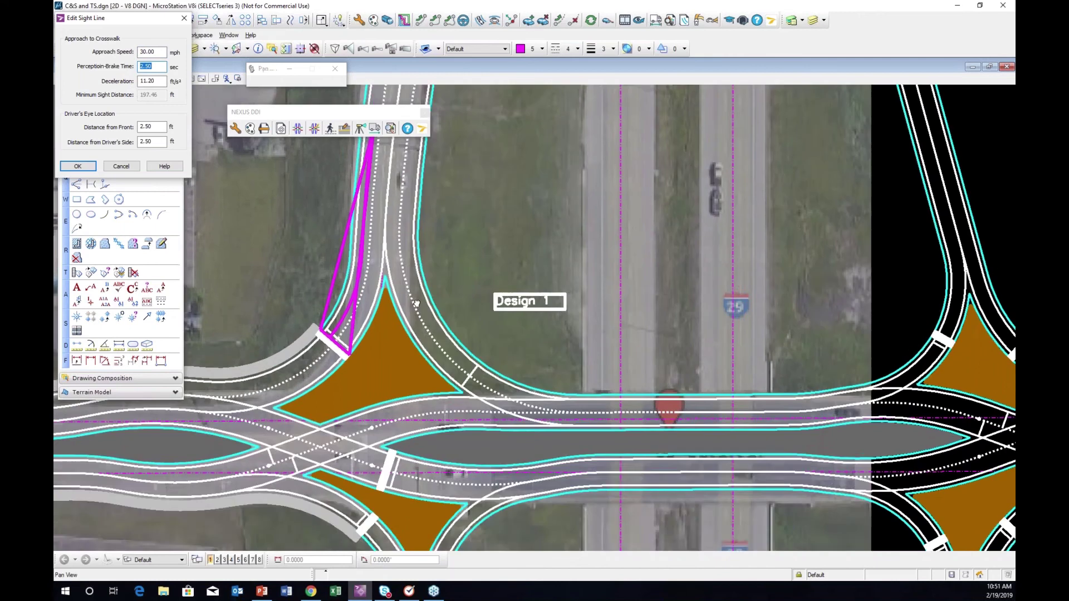
# Set the sight line's approach speed to 20 mph and accept its settings
pyautogui.hotkey('shift', 'Tab')
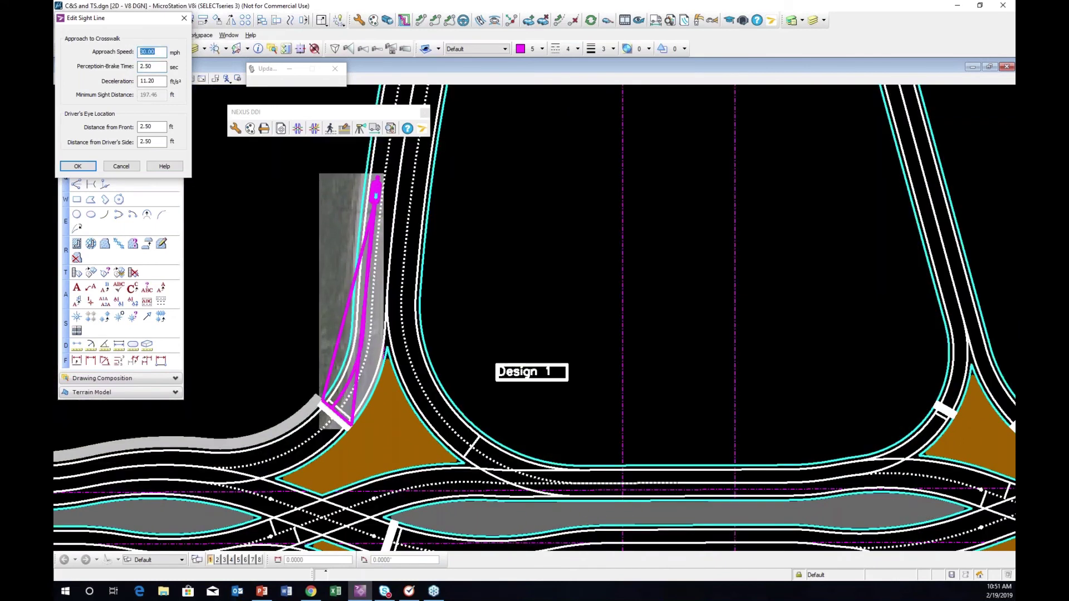
pyautogui.write('20')
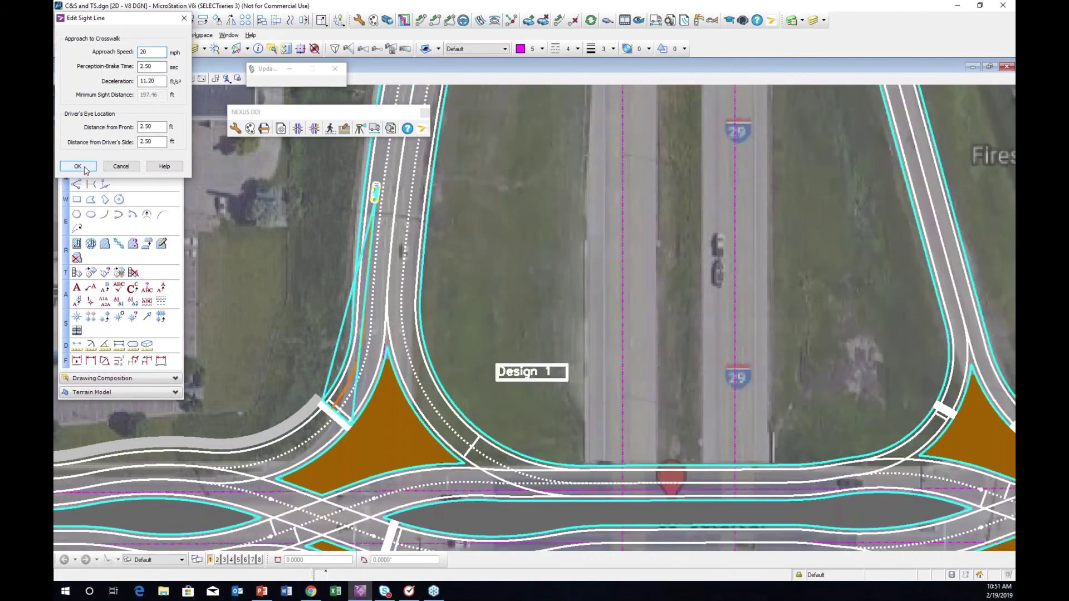
pyautogui.click(78, 167)
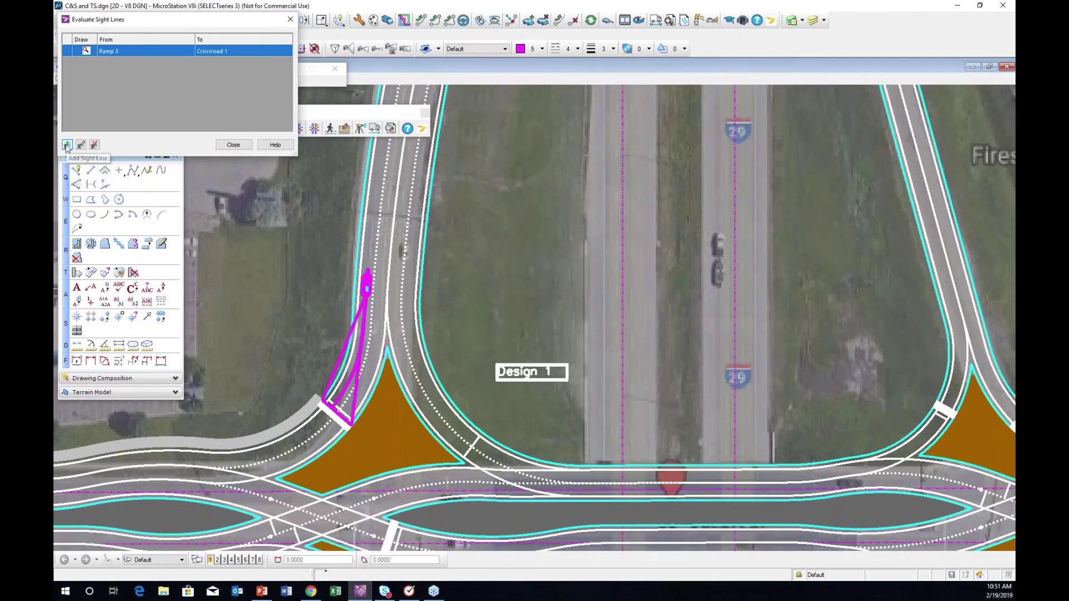
# Add a sight line for the crosswalk on the ramp west of the southwest island with a 20 mph approach speed
pyautogui.click(66, 146)
pyautogui.moveTo(570, 449); pyautogui.dragTo(572, 188, button='middle')
pyautogui.click(544, 417)
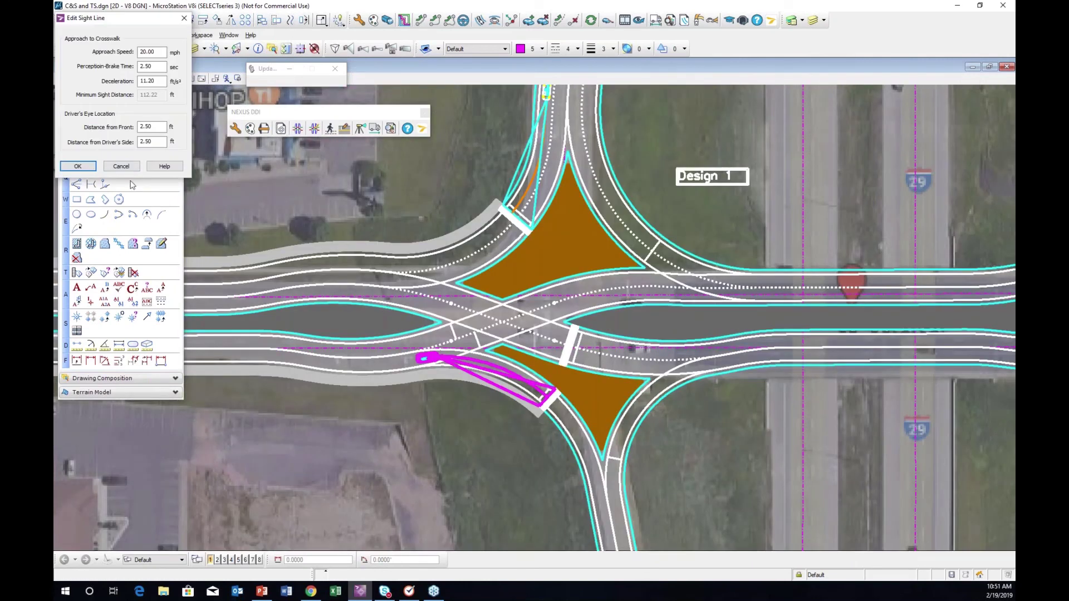
pyautogui.click(78, 167)
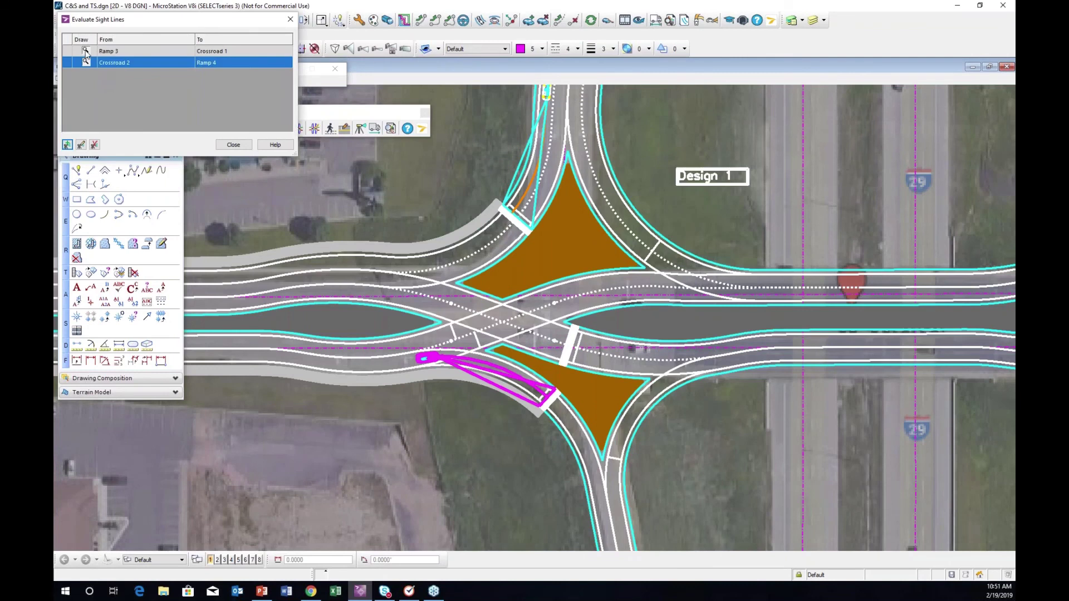
# Hide both drawn sight lines and close the sight line evaluation
pyautogui.click(86, 51)
pyautogui.click(87, 63)
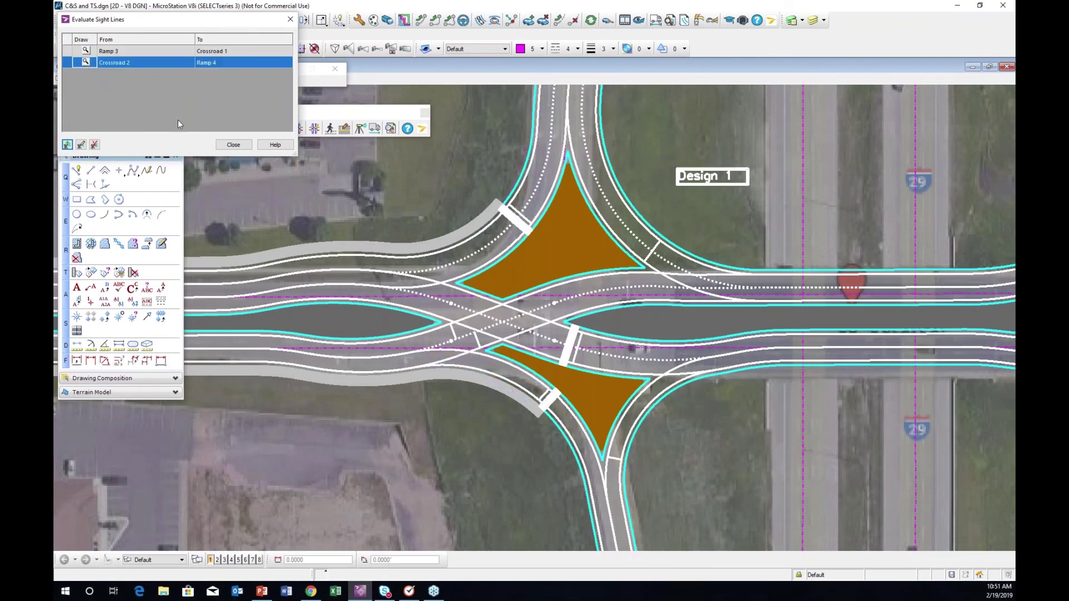
pyautogui.click(232, 145)
# Start a movement evaluation for the diverging diamond interchange
pyautogui.moveTo(604, 198); pyautogui.dragTo(368, 217, button='middle')
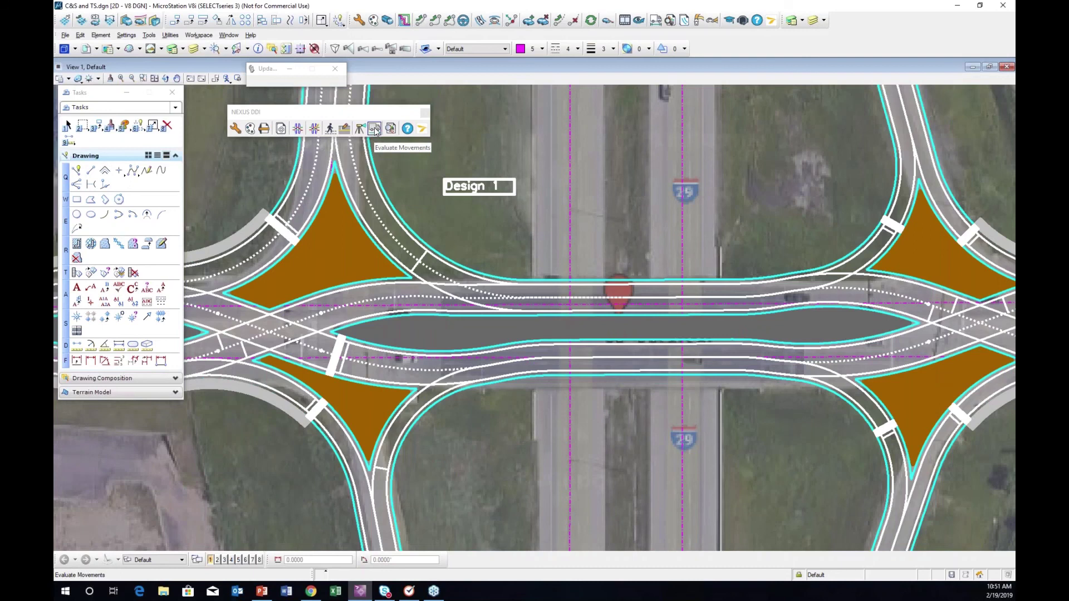
pyautogui.click(374, 129)
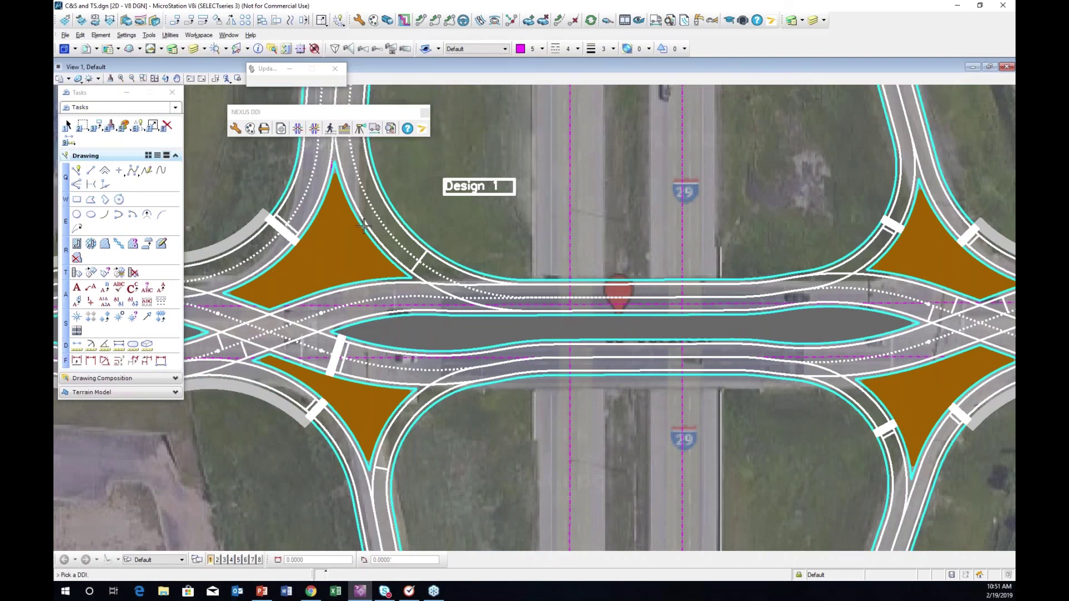
pyautogui.click(363, 225)
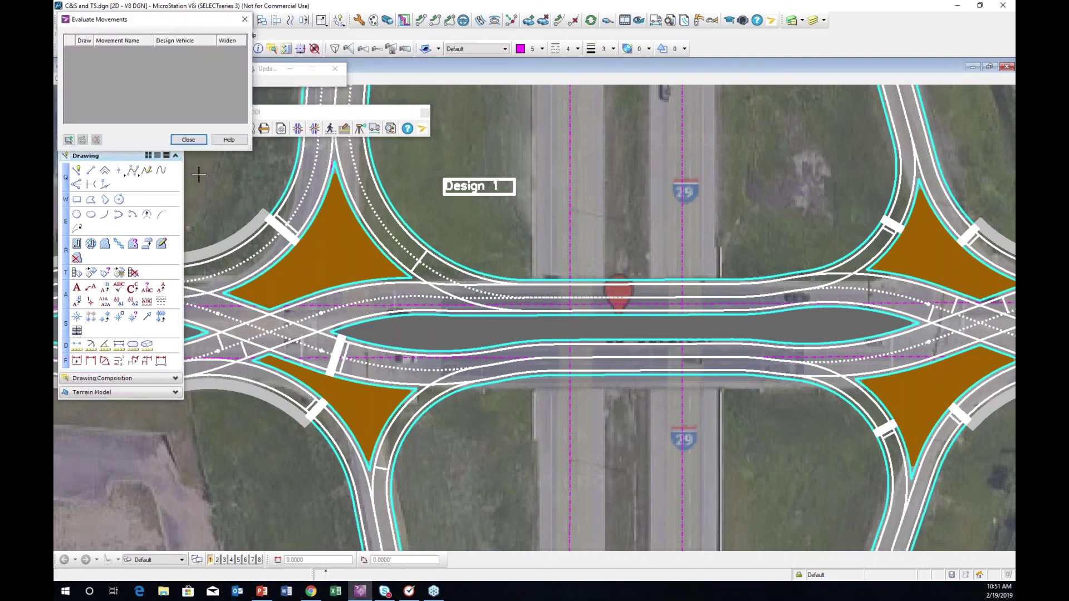
pyautogui.click(69, 140)
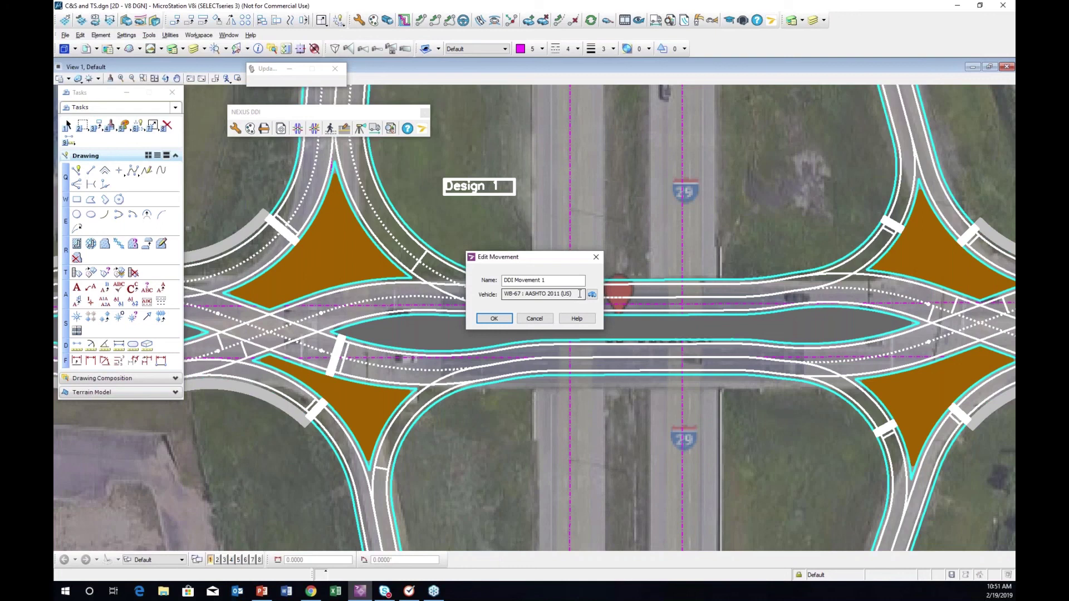
pyautogui.click(593, 295)
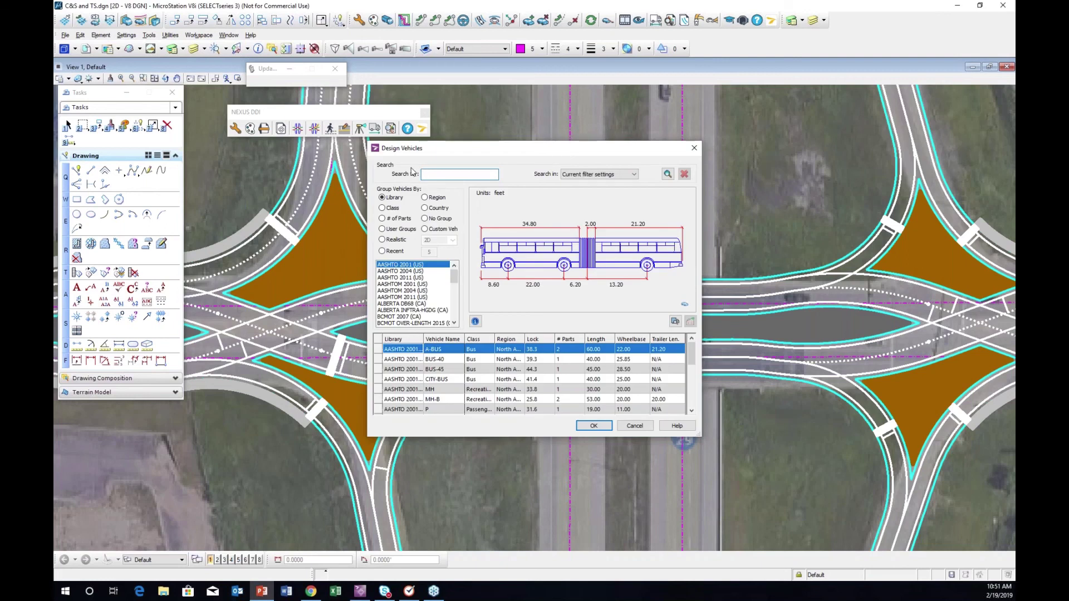
pyautogui.click(594, 426)
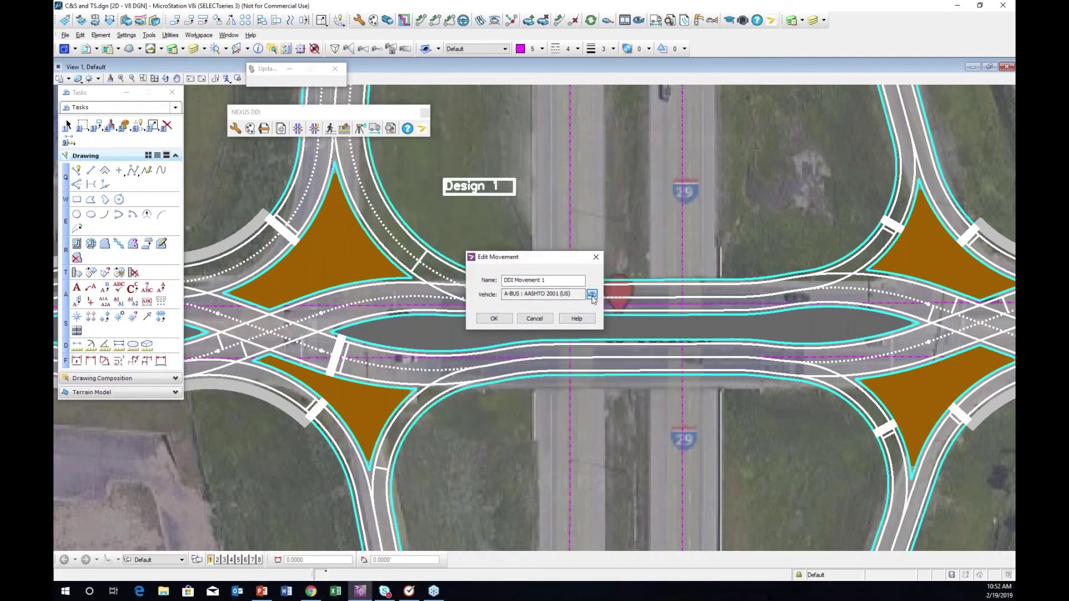
pyautogui.click(529, 321)
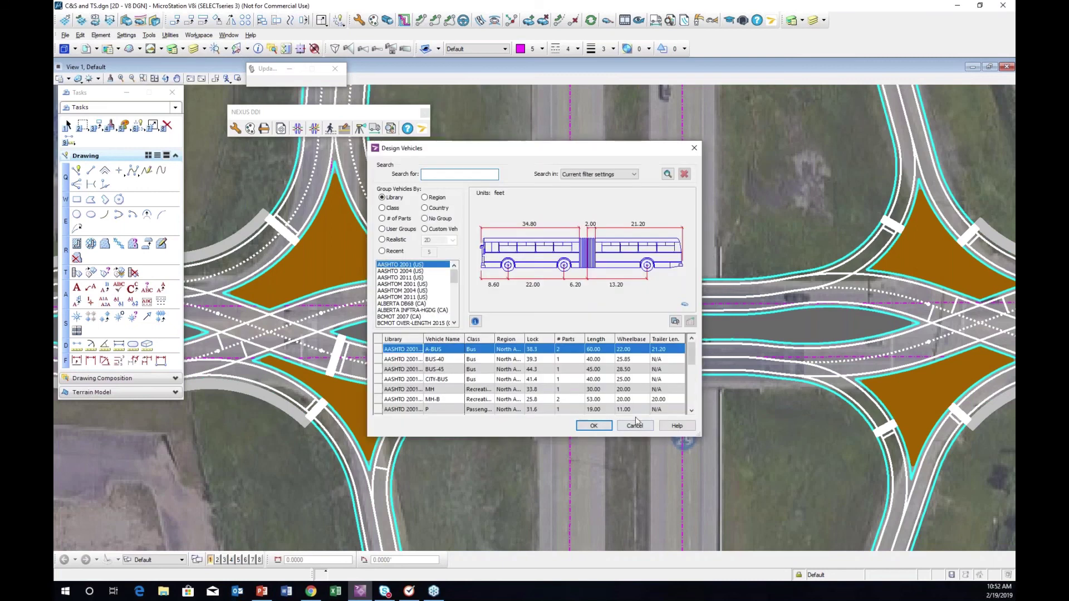
pyautogui.click(634, 426)
pyautogui.click(534, 320)
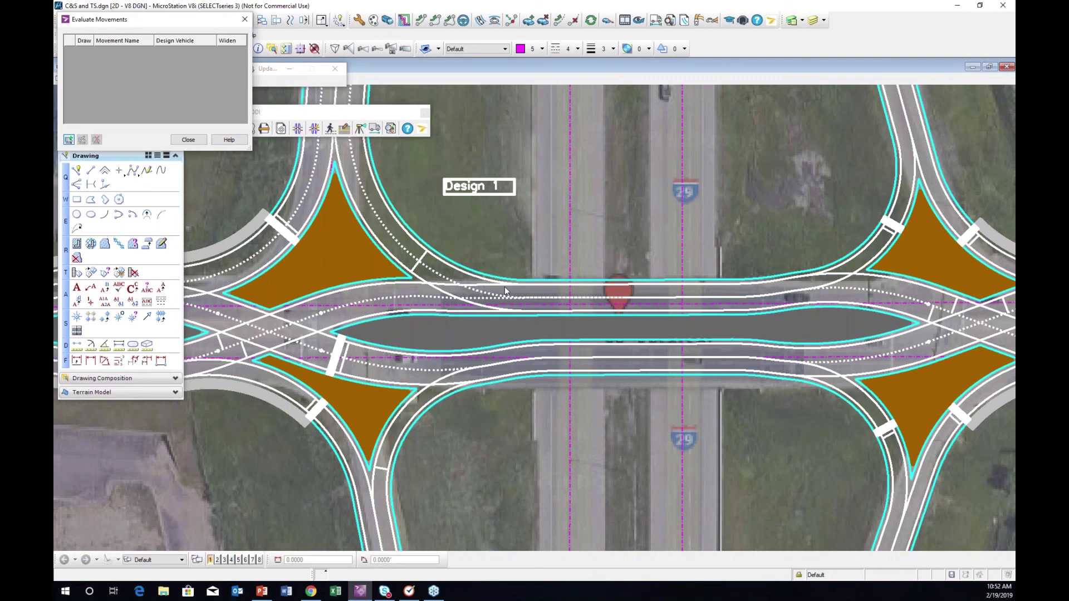
# Add a movement for the WB-67 : AASHTO 2011 (US) vehicle travelling westbound straight through both crossovers along W 41st St
pyautogui.click(454, 261)
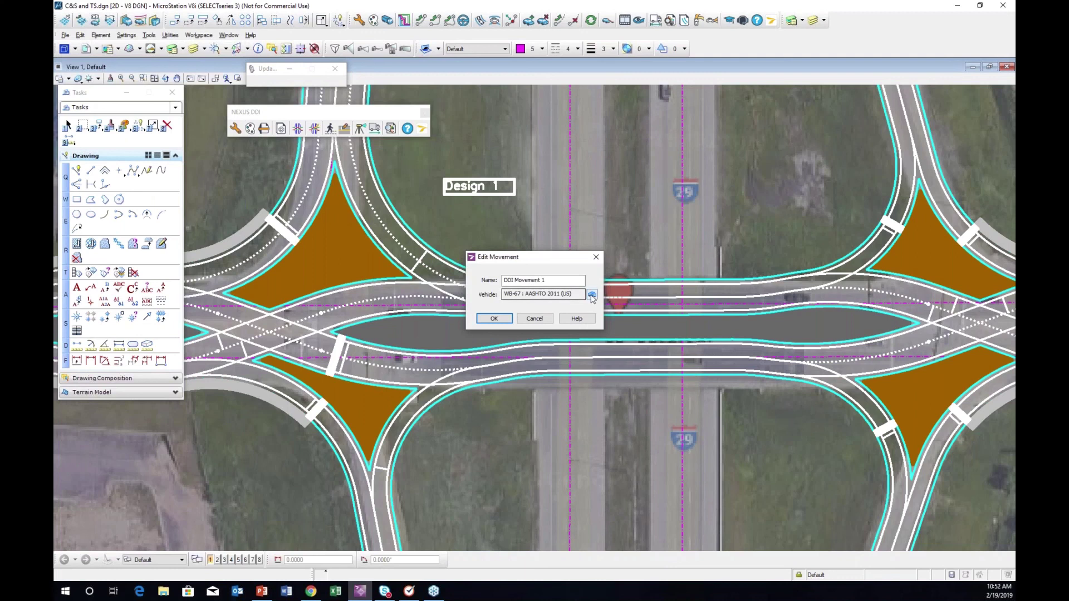
pyautogui.click(493, 319)
pyautogui.scroll(-2, 551, 318)
pyautogui.scroll(3, 908, 313)
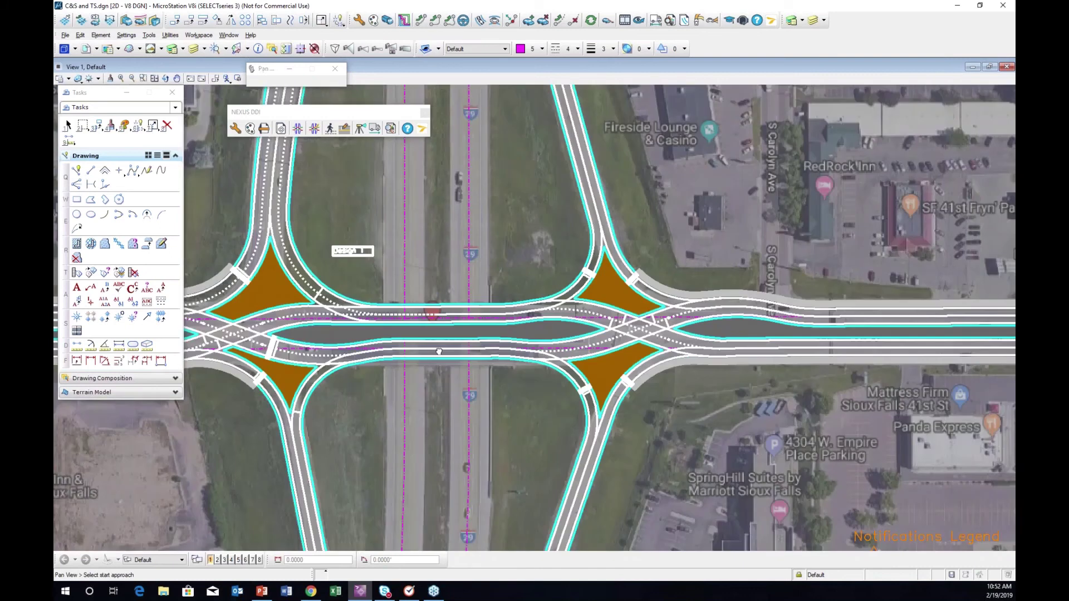
pyautogui.moveTo(907, 313); pyautogui.dragTo(756, 333, button='middle')
pyautogui.click(323, 324)
pyautogui.scroll(-2, 277, 310)
pyautogui.scroll(2, 290, 303)
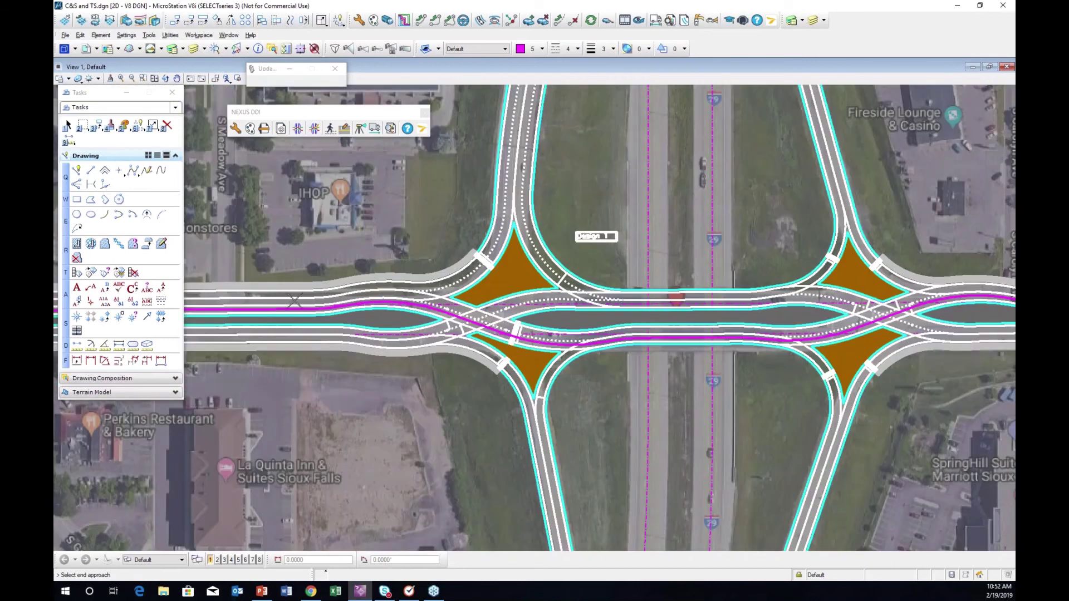
pyautogui.scroll(1, 402, 317)
pyautogui.scroll(-1, 370, 340)
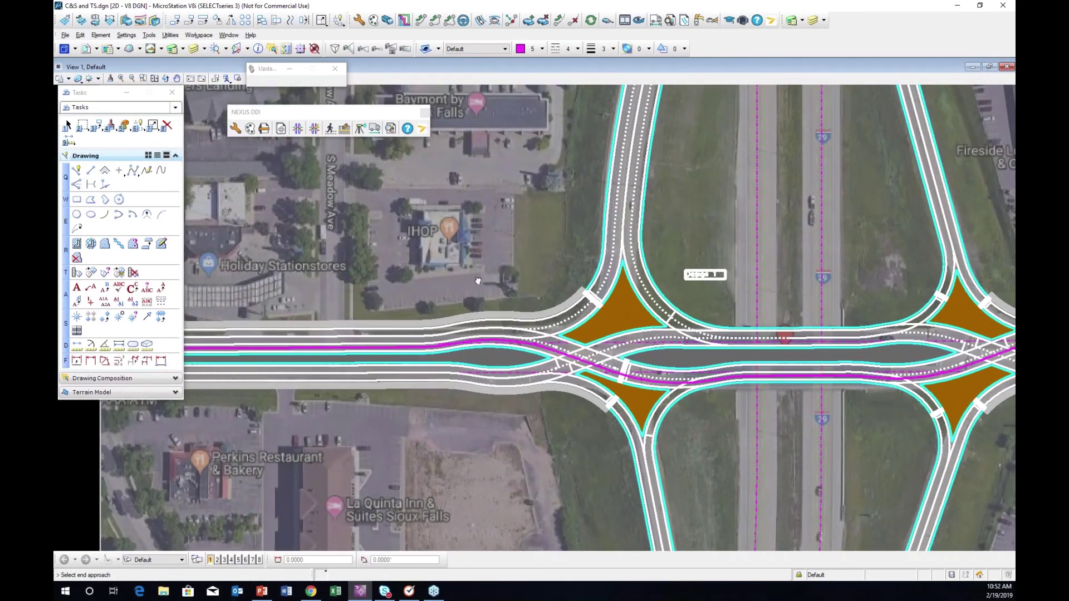
pyautogui.click(383, 353)
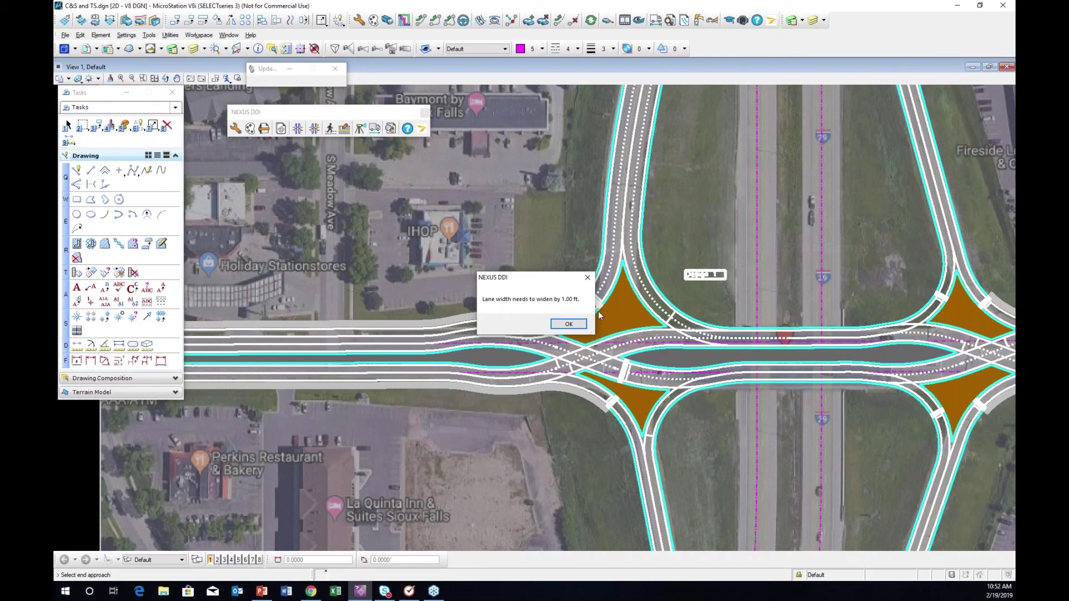
pyautogui.click(570, 324)
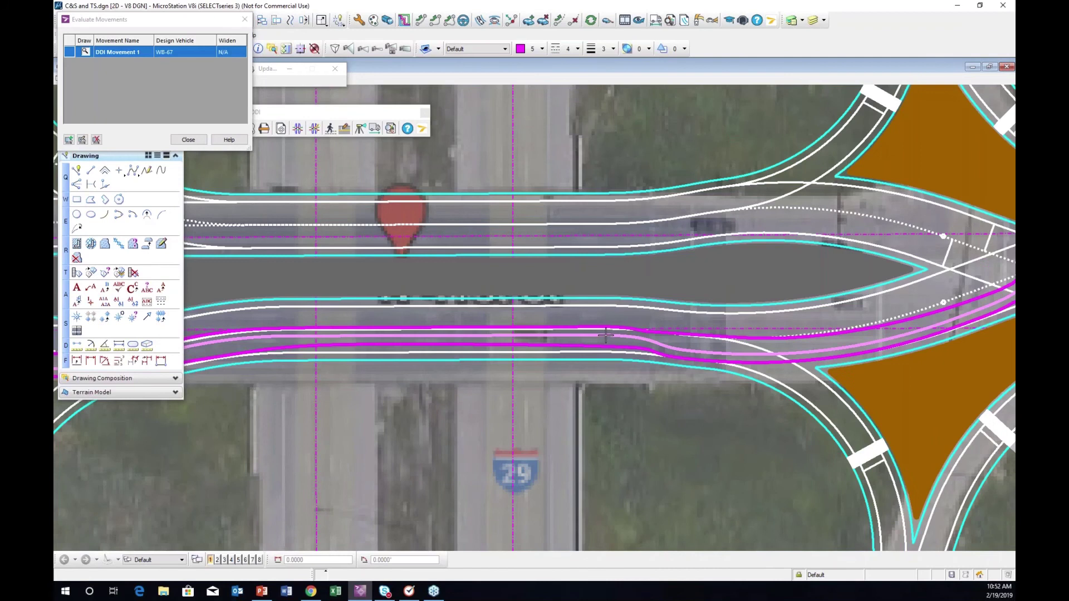
# Examine the westbound WB-67 swept path through the interchange, hide it and close the movement evaluation
pyautogui.scroll(2, 605, 334)
pyautogui.moveTo(605, 333); pyautogui.dragTo(521, 356, button='middle')
pyautogui.scroll(2, 491, 332)
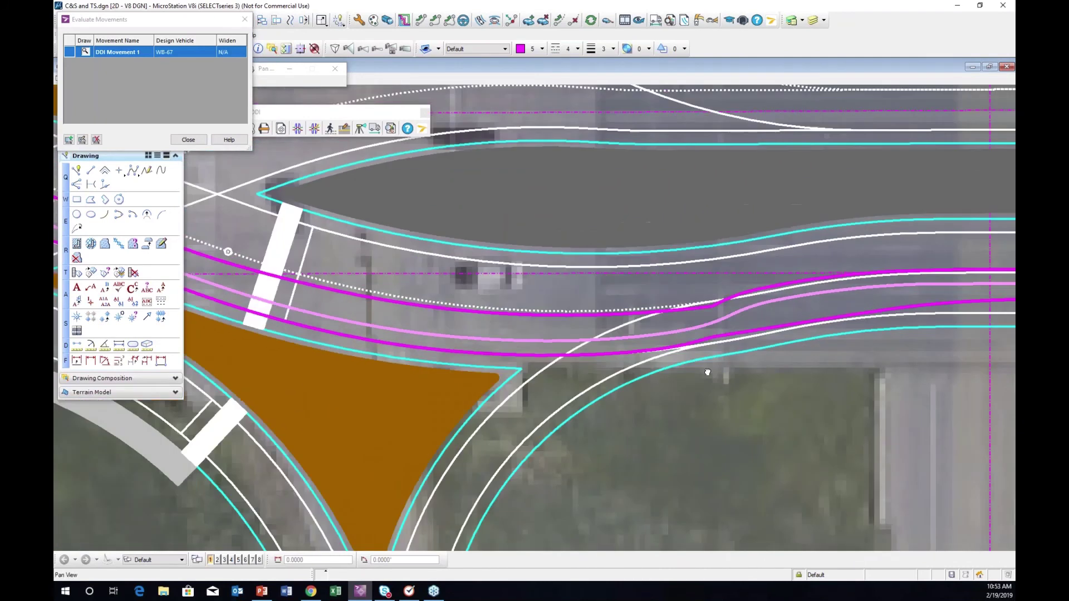
pyautogui.scroll(-3, 385, 283)
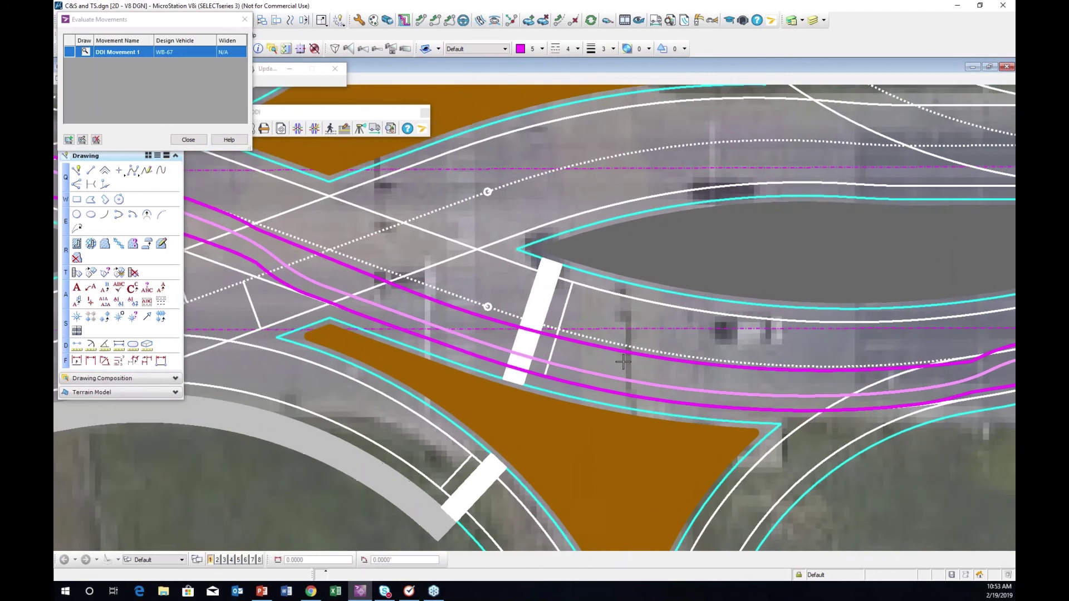
pyautogui.moveTo(335, 268); pyautogui.dragTo(449, 277, button='middle')
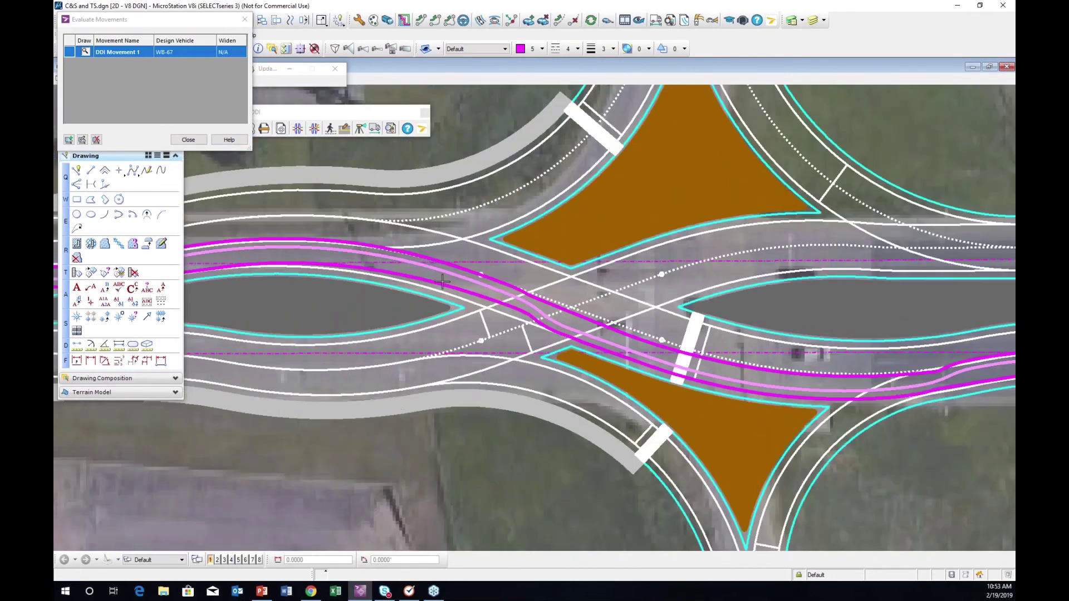
pyautogui.click(85, 52)
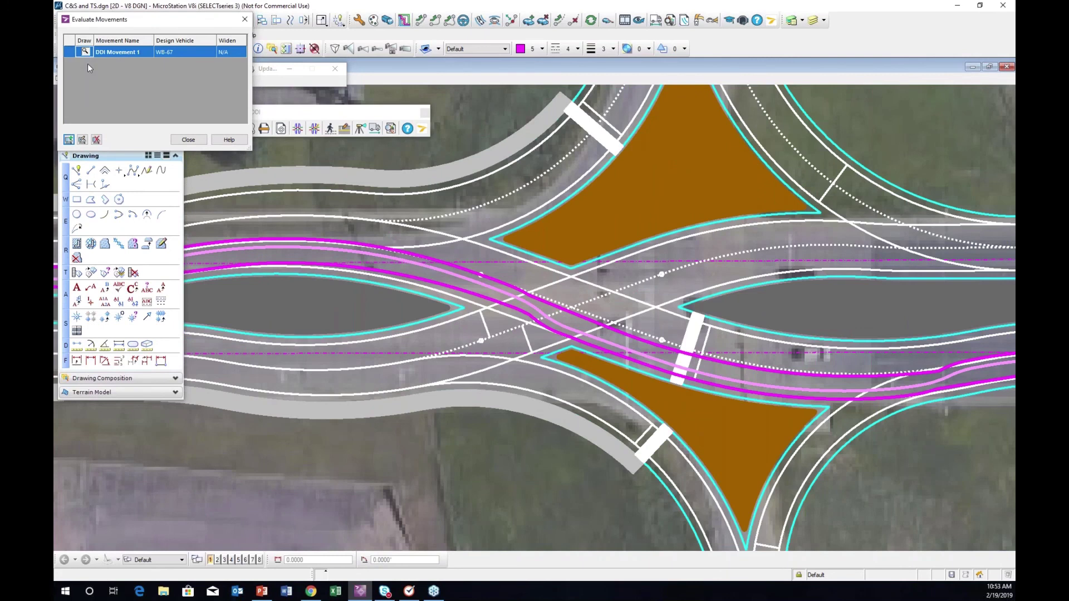
pyautogui.click(189, 139)
# Set the interchange's crossroad lane width to 13 ft and its crossover lane width to 16 ft
pyautogui.click(315, 129)
pyautogui.click(531, 222)
pyautogui.click(569, 344)
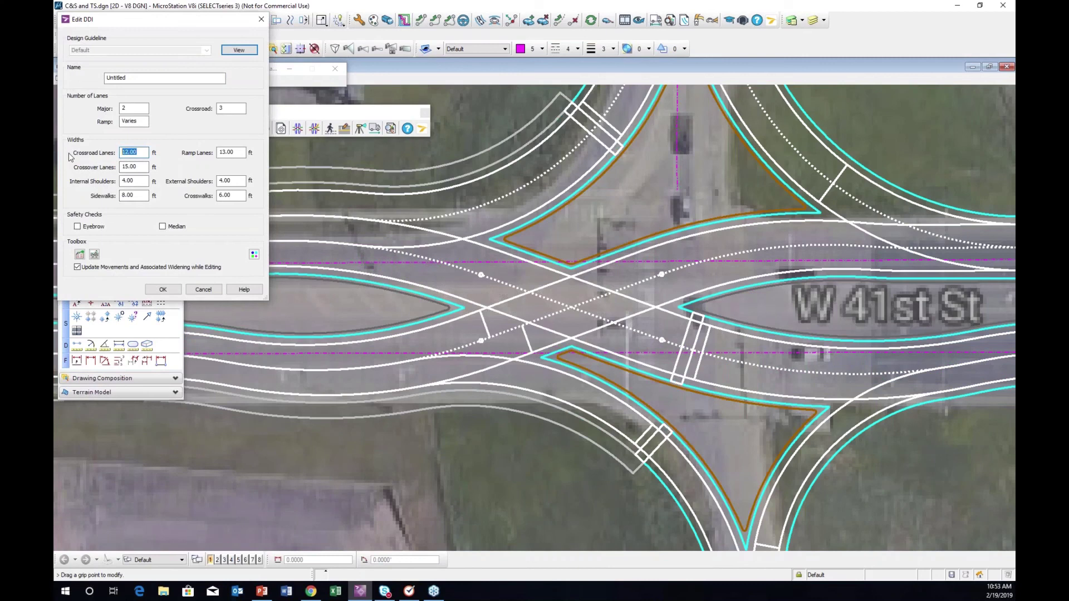
pyautogui.write('13')
pyautogui.click(132, 166)
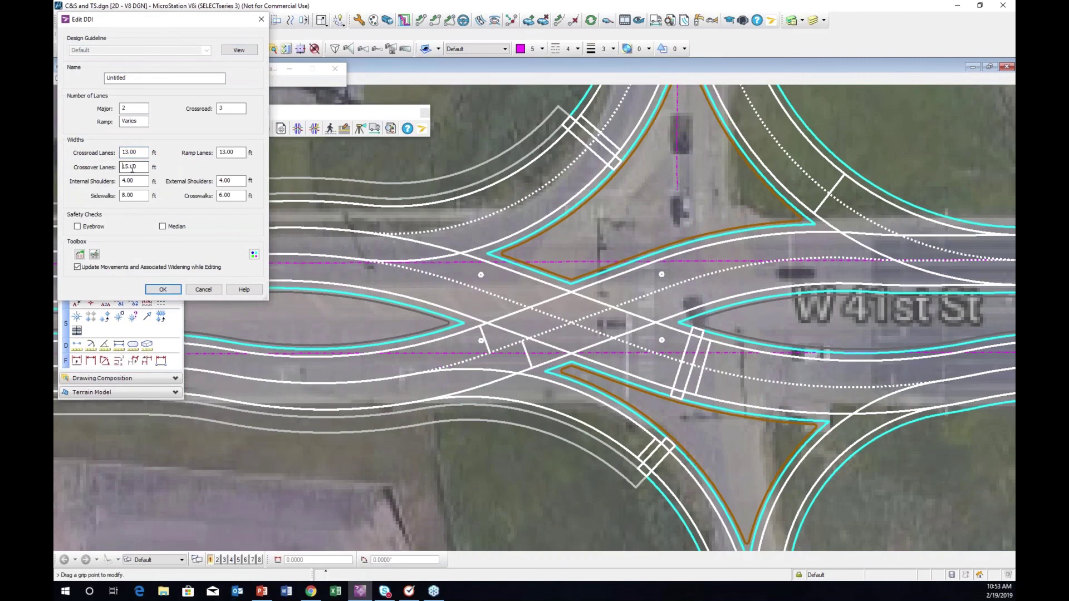
pyautogui.write('16')
pyautogui.click(164, 290)
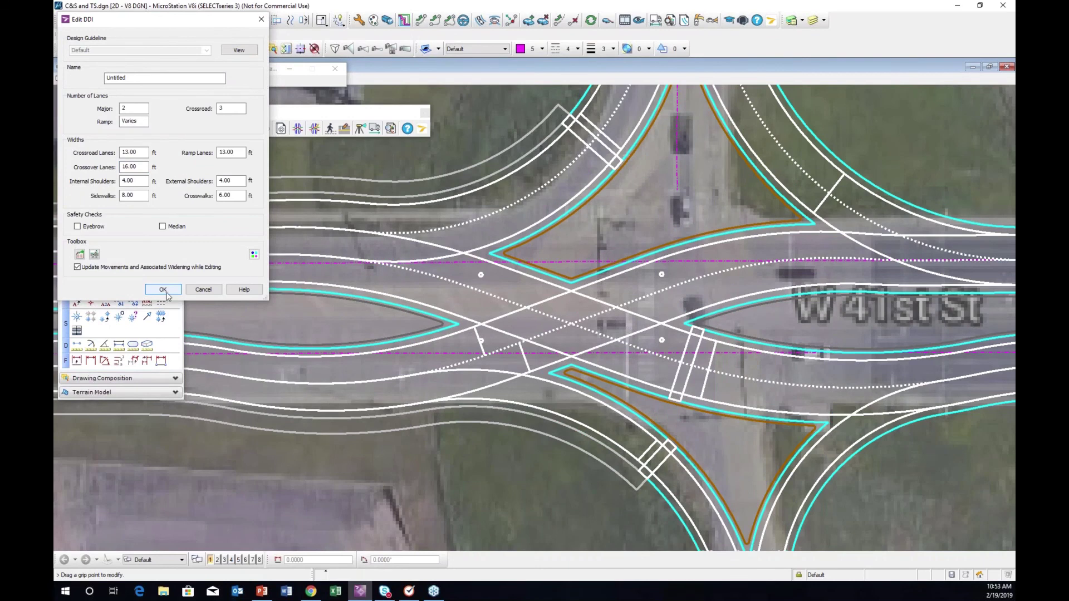
pyautogui.click(162, 290)
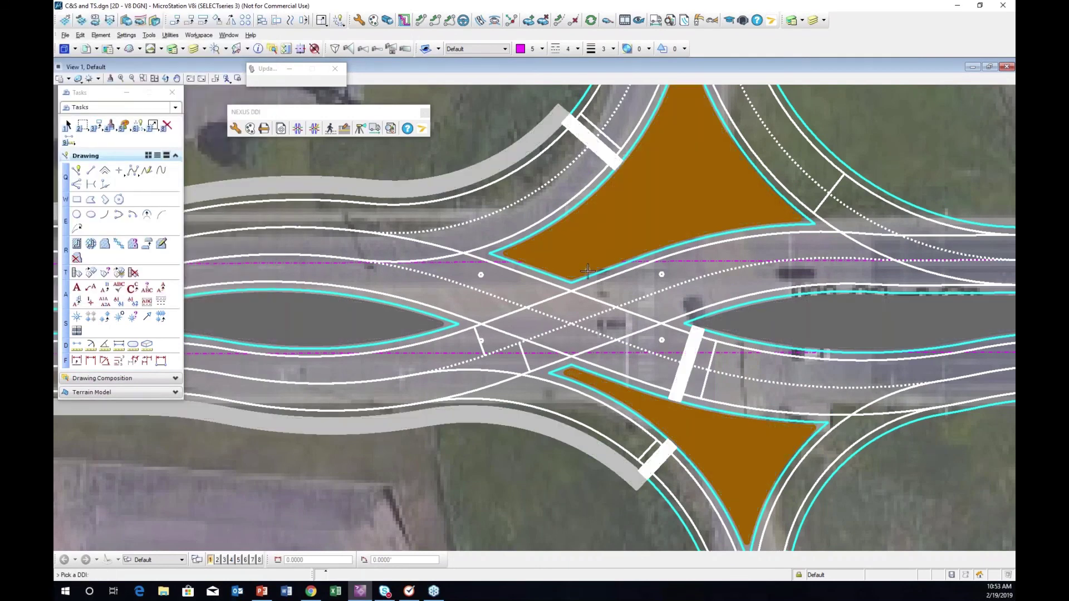
# Redisplay DDI Movement 1 in the movement evaluation, check its path against the lanes at both crossovers, and hide it
pyautogui.click(396, 409)
pyautogui.click(85, 52)
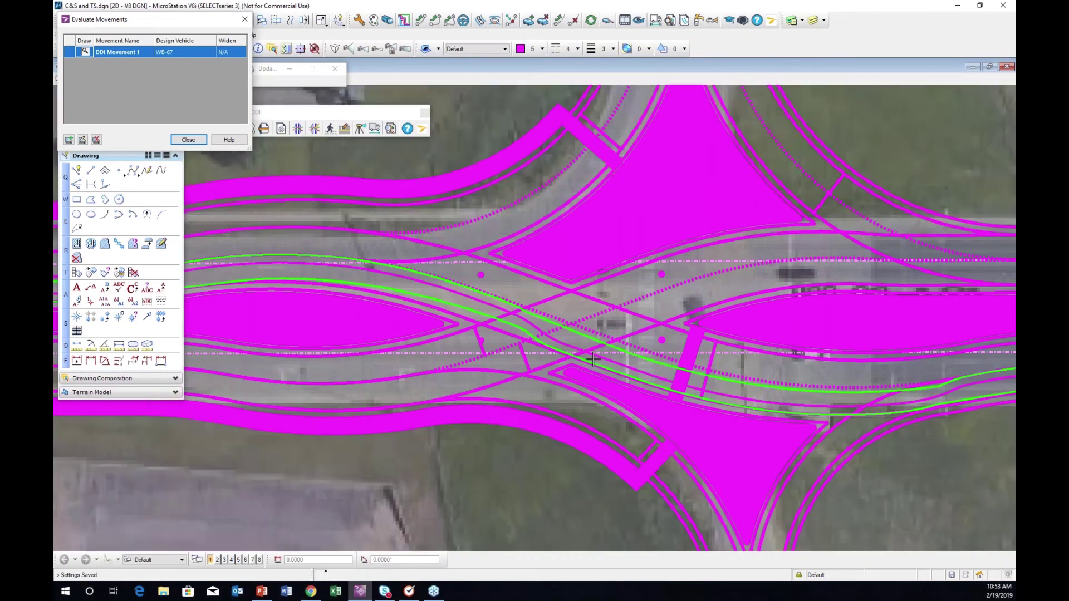
pyautogui.moveTo(562, 343); pyautogui.dragTo(452, 327, button='middle')
pyautogui.keyDown('shift'); pyautogui.moveTo(451, 326); pyautogui.dragTo(629, 325); pyautogui.keyUp('shift')
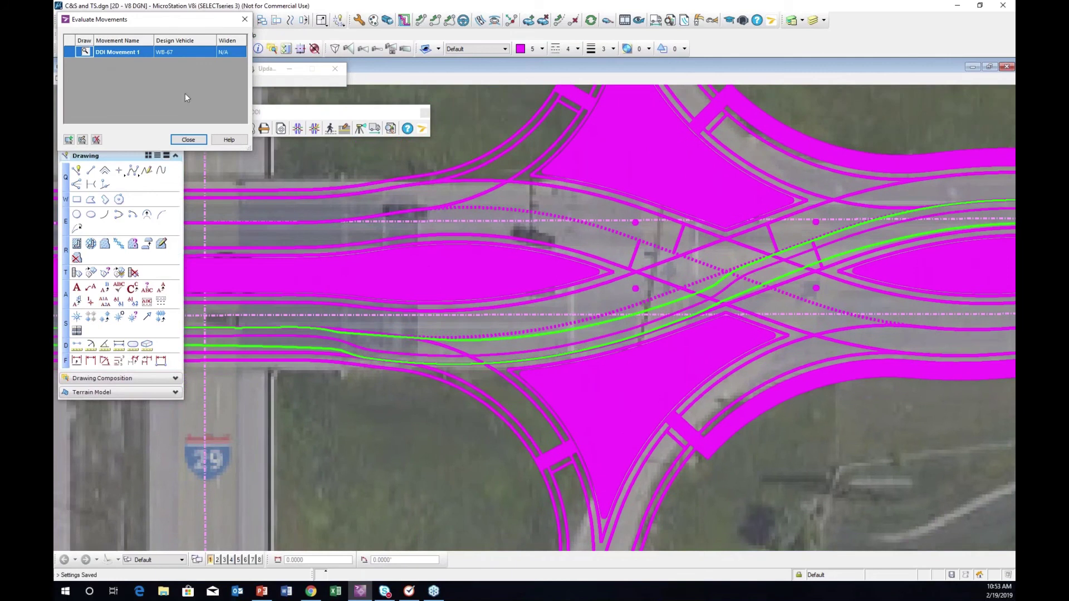
pyautogui.click(85, 52)
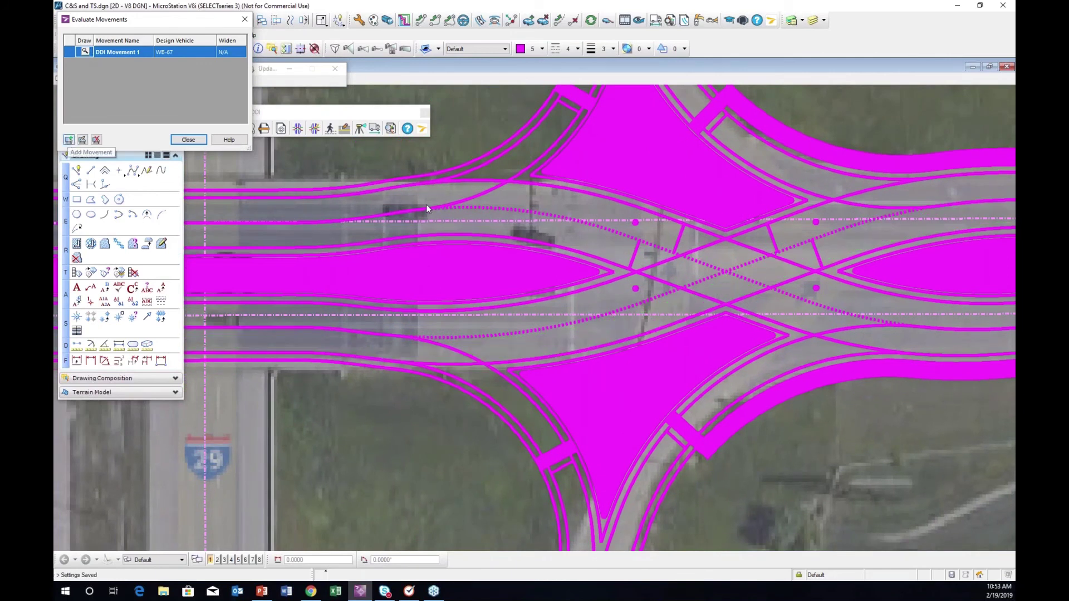
# Add a WB-67 movement turning left from eastbound W 41st St onto the ramp west of the northeast island
pyautogui.press('Return')
pyautogui.scroll(-3, 412, 221)
pyautogui.scroll(3, 334, 290)
pyautogui.scroll(-3, 529, 287)
pyautogui.click(356, 293)
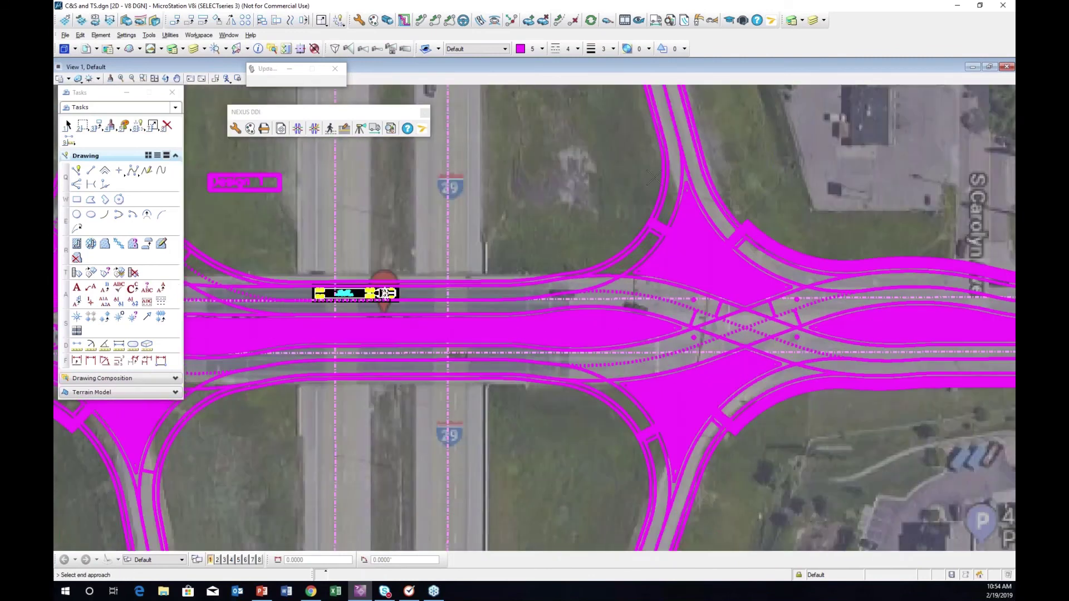
pyautogui.click(607, 363)
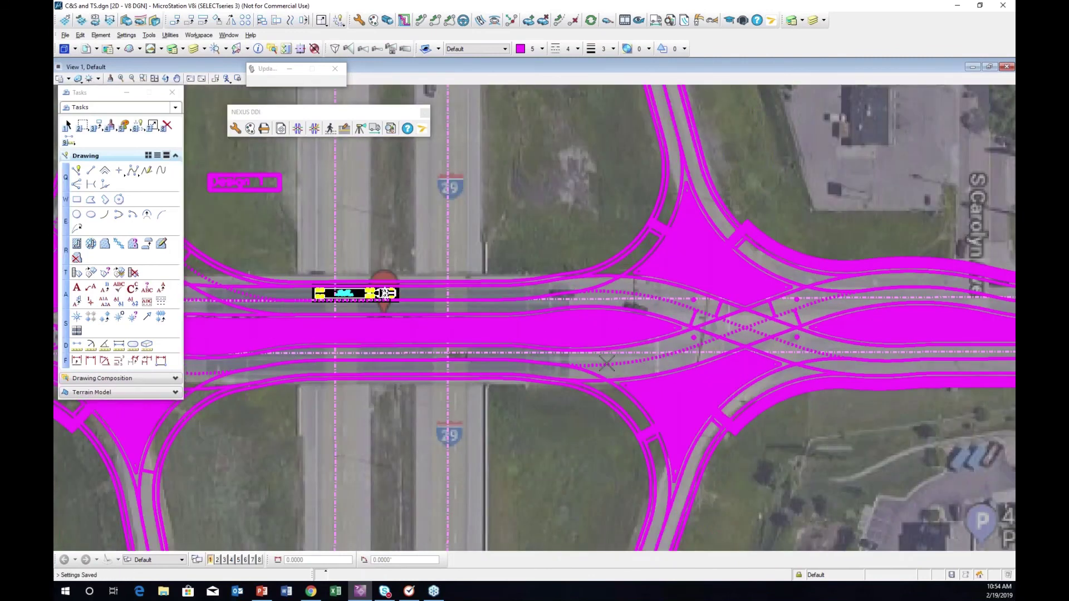
# Preview the ramp widening for DDI Movement 2, turn the widening off again and hide the movement's path
pyautogui.scroll(3, 656, 223)
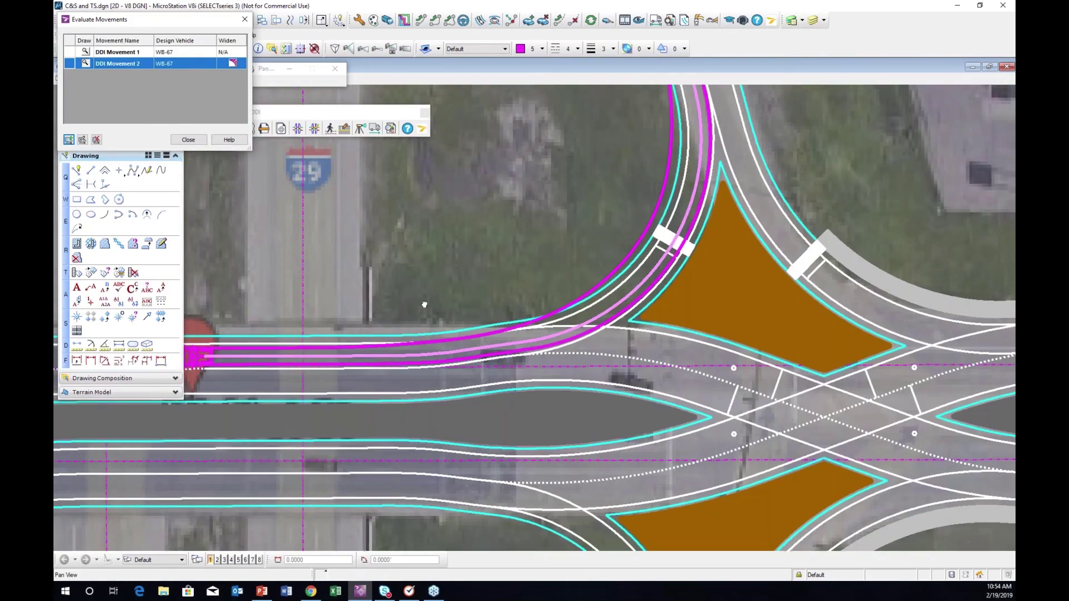
pyautogui.moveTo(643, 222); pyautogui.dragTo(736, 239, button='middle')
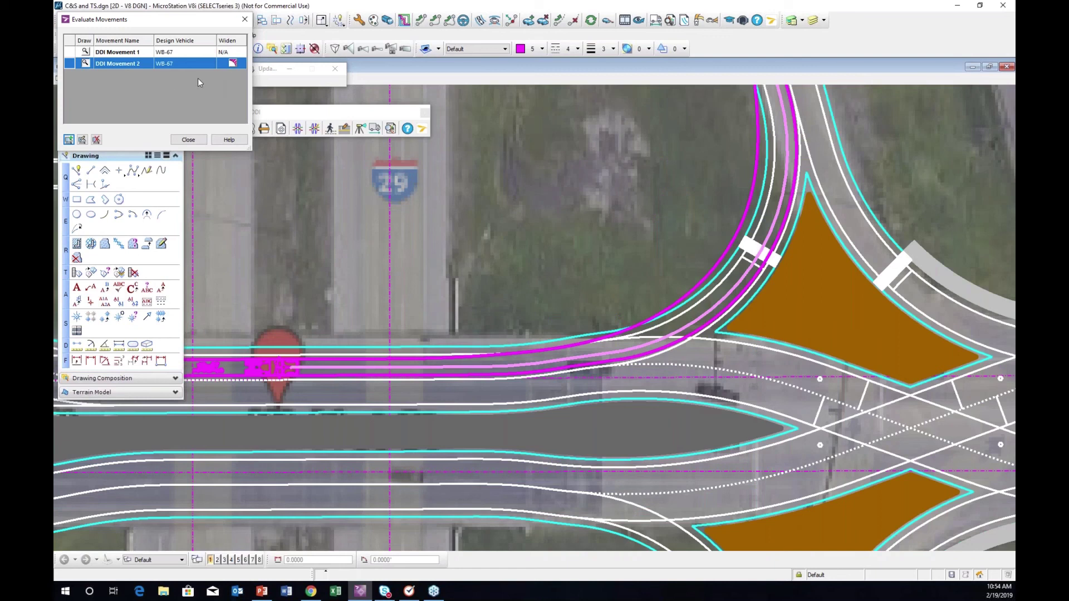
pyautogui.click(232, 64)
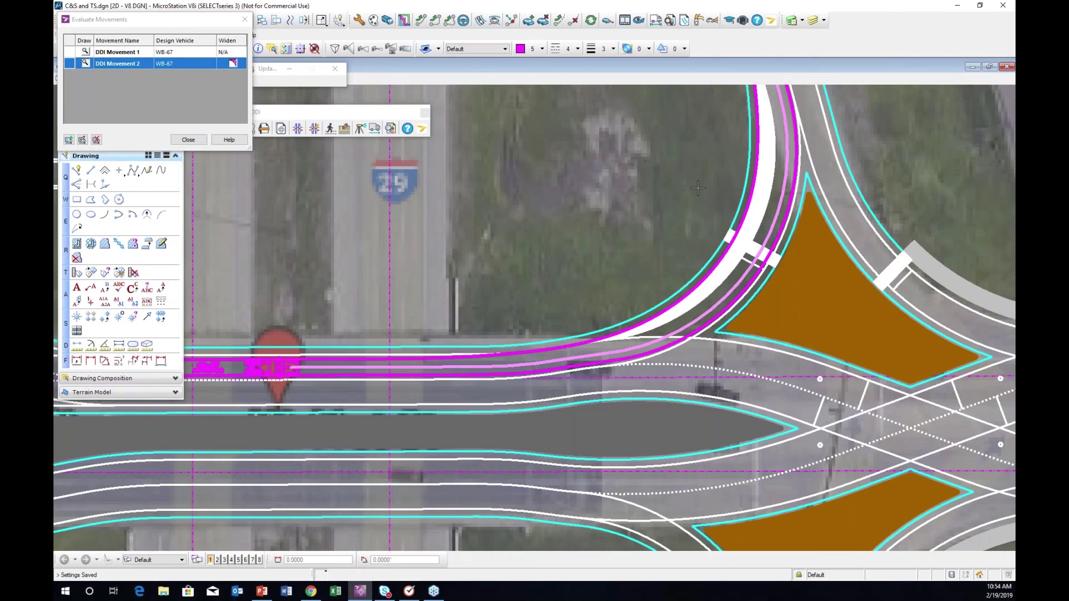
pyautogui.click(234, 64)
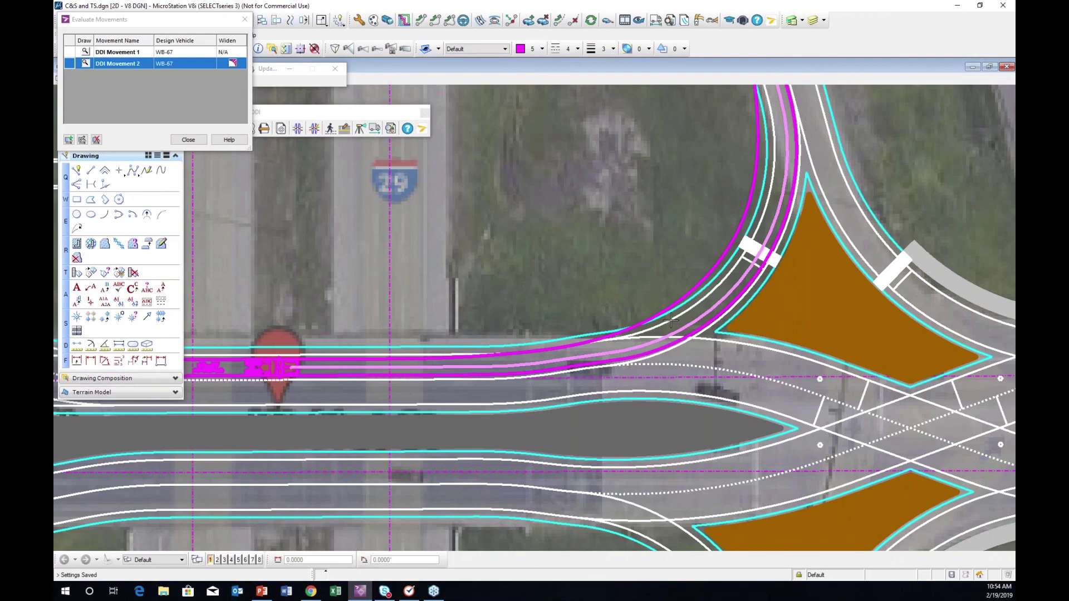
pyautogui.click(85, 63)
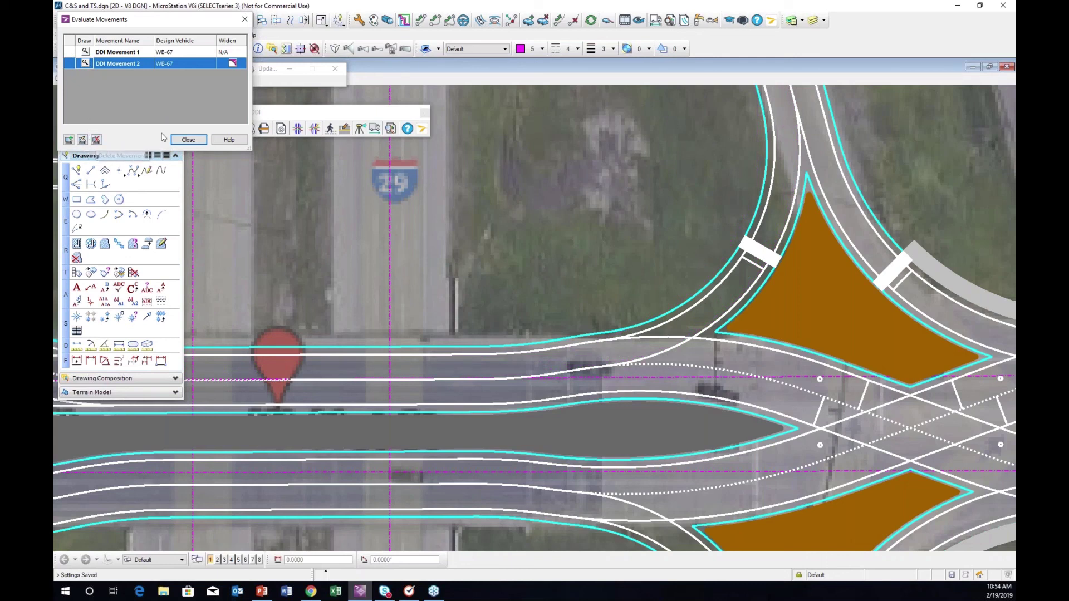
# Close the movement evaluation and open the DDI for editing, with its movements and lane widenings updated during the edit
pyautogui.click(188, 140)
pyautogui.scroll(-3, 564, 289)
pyautogui.moveTo(294, 278); pyautogui.dragTo(467, 256, button='middle')
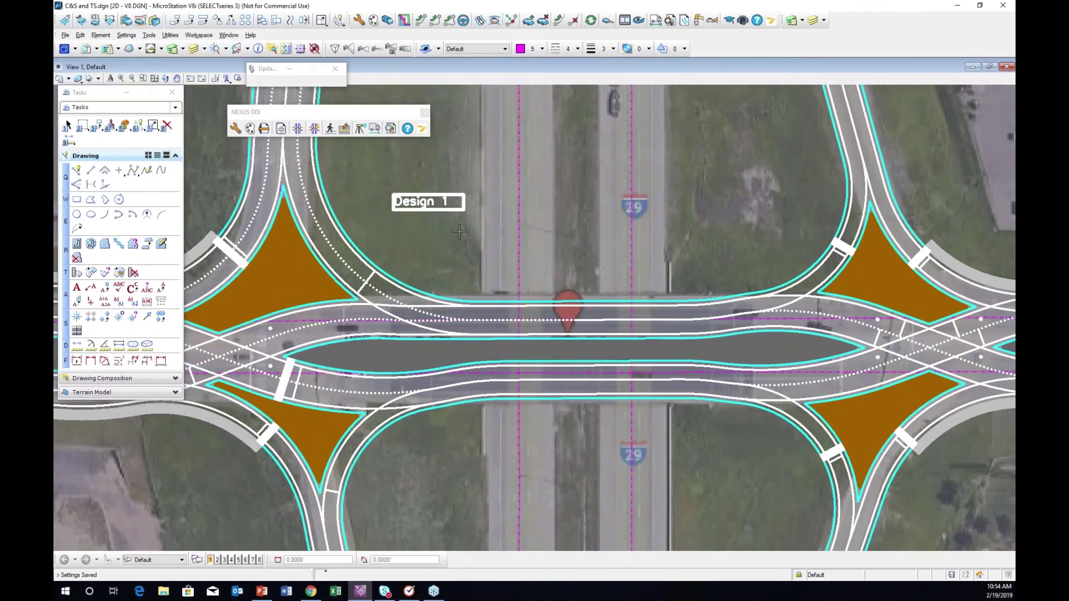
pyautogui.moveTo(454, 246); pyautogui.dragTo(536, 265, button='middle')
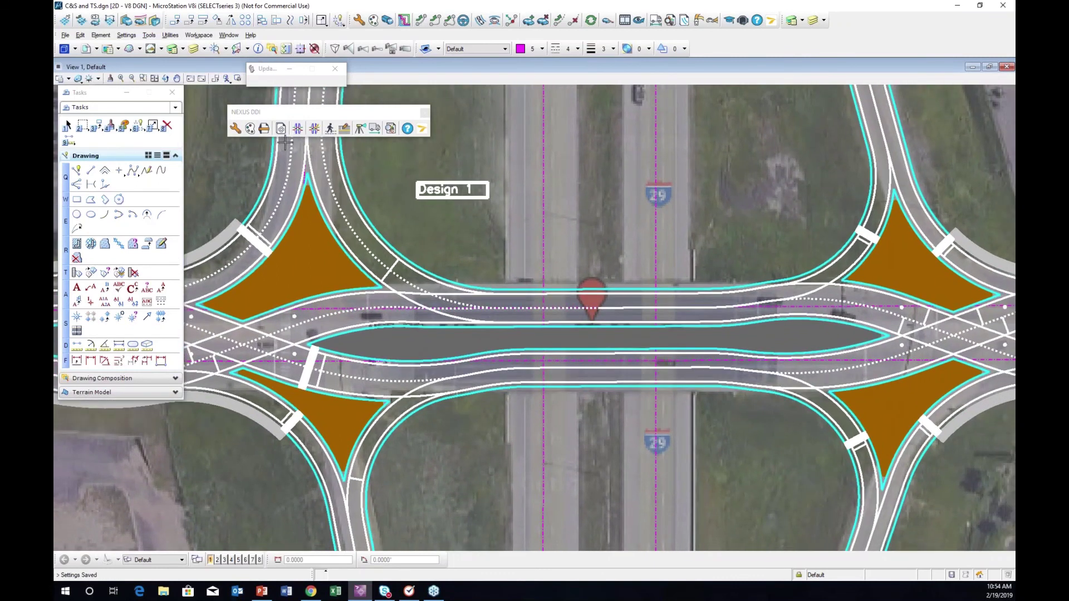
pyautogui.click(315, 129)
pyautogui.click(316, 223)
pyautogui.click(570, 343)
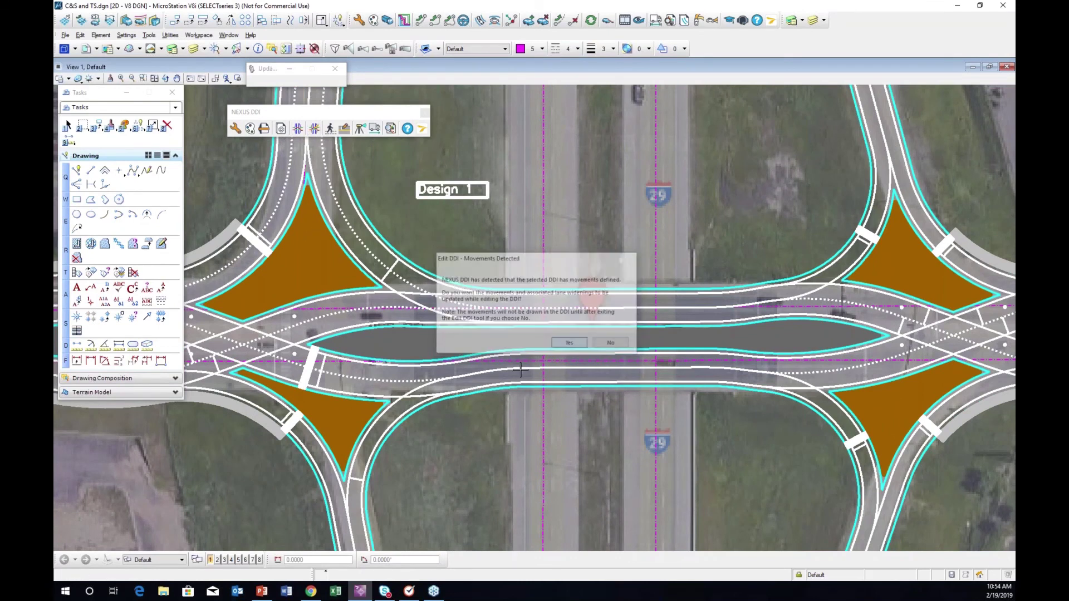
# Display the glare screen check, examine its hatched areas and screen lines at both crossovers, and hide the check again
pyautogui.click(79, 255)
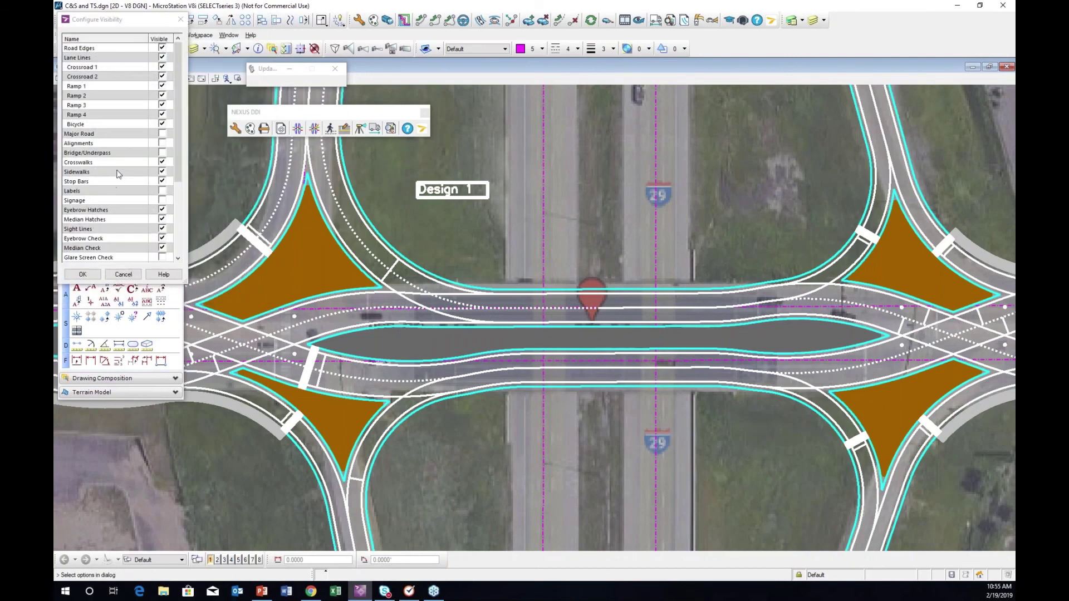
pyautogui.click(162, 257)
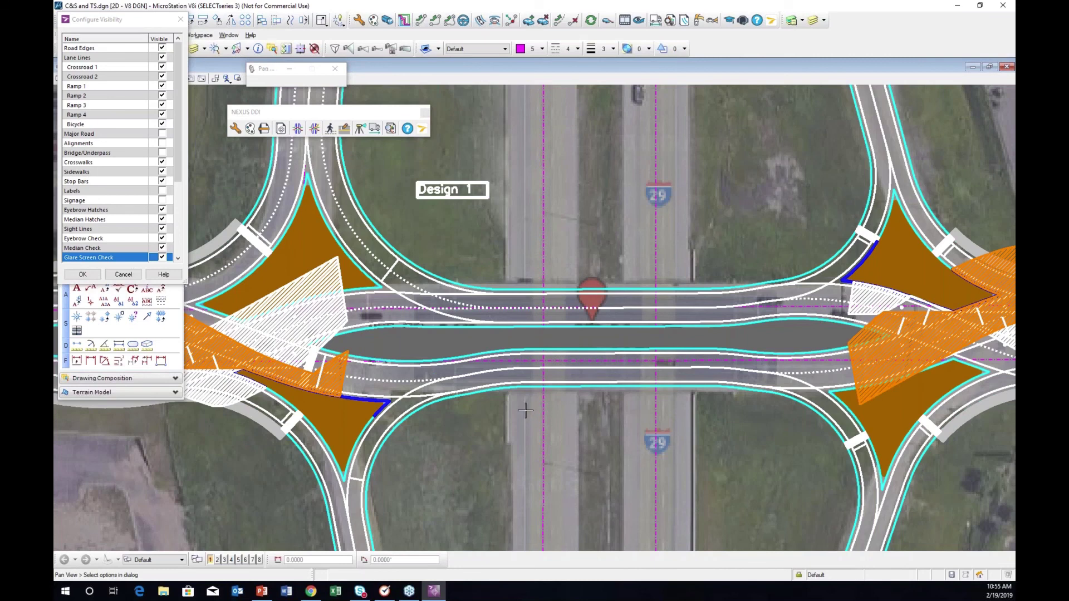
pyautogui.click(349, 376)
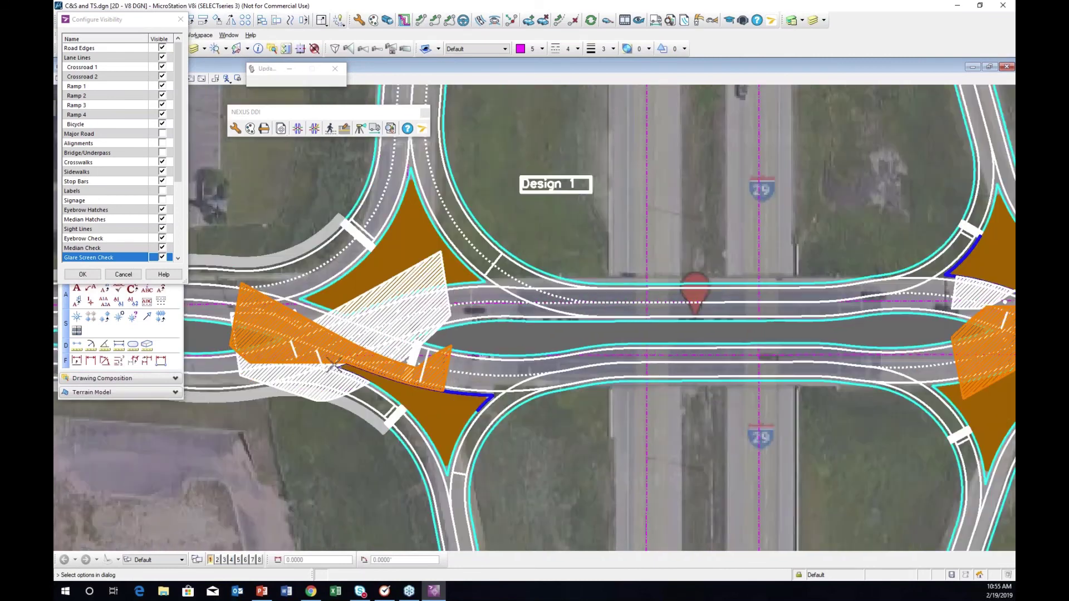
pyautogui.scroll(4, 338, 366)
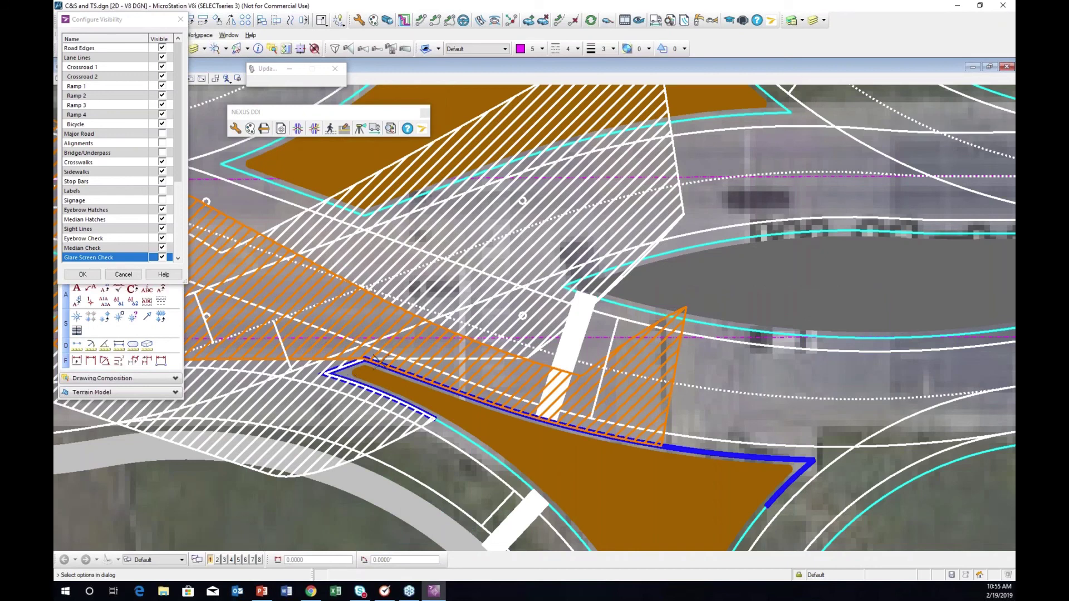
pyautogui.scroll(-2, 579, 431)
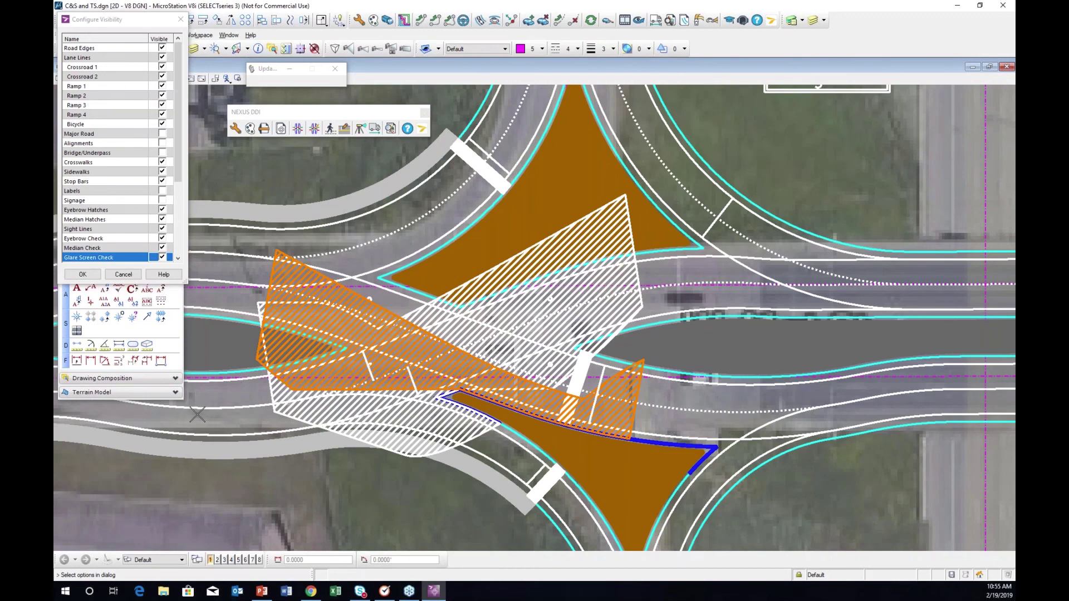
pyautogui.moveTo(198, 415); pyautogui.dragTo(257, 429, button='middle')
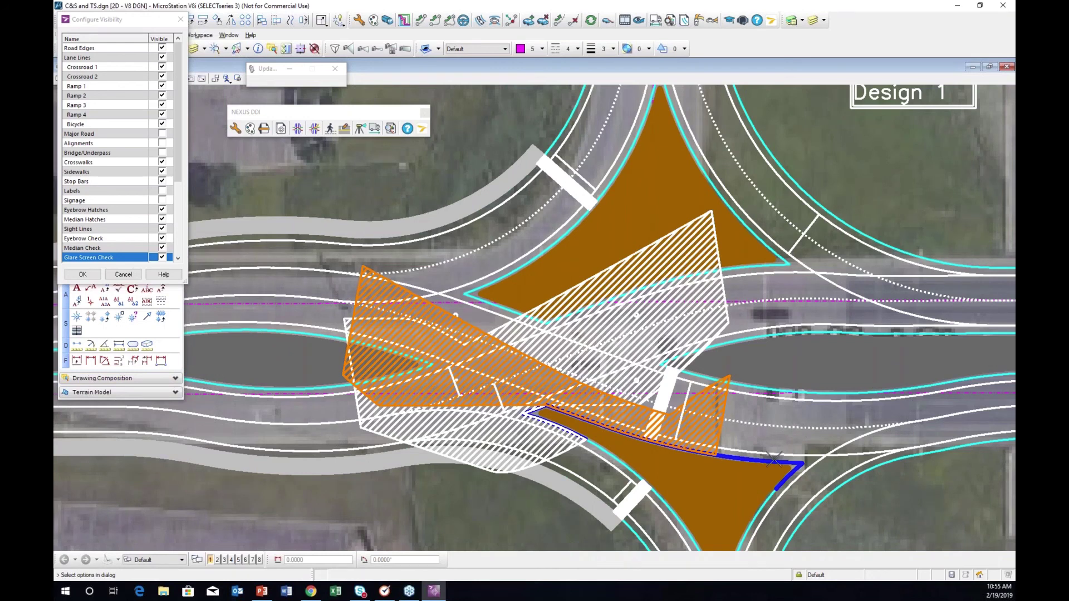
pyautogui.scroll(2, 773, 458)
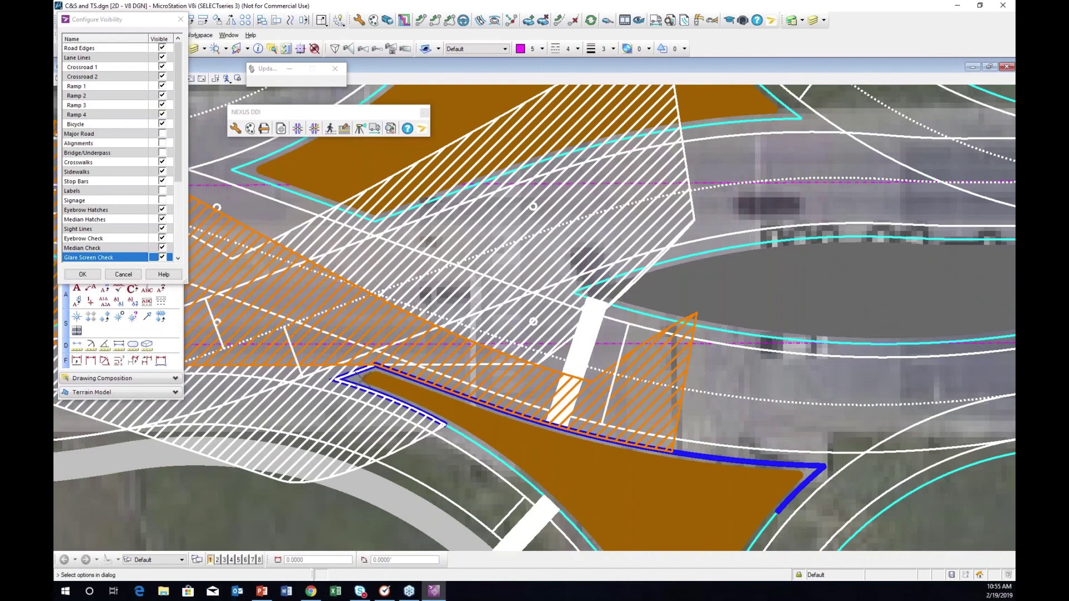
pyautogui.scroll(-4, 463, 404)
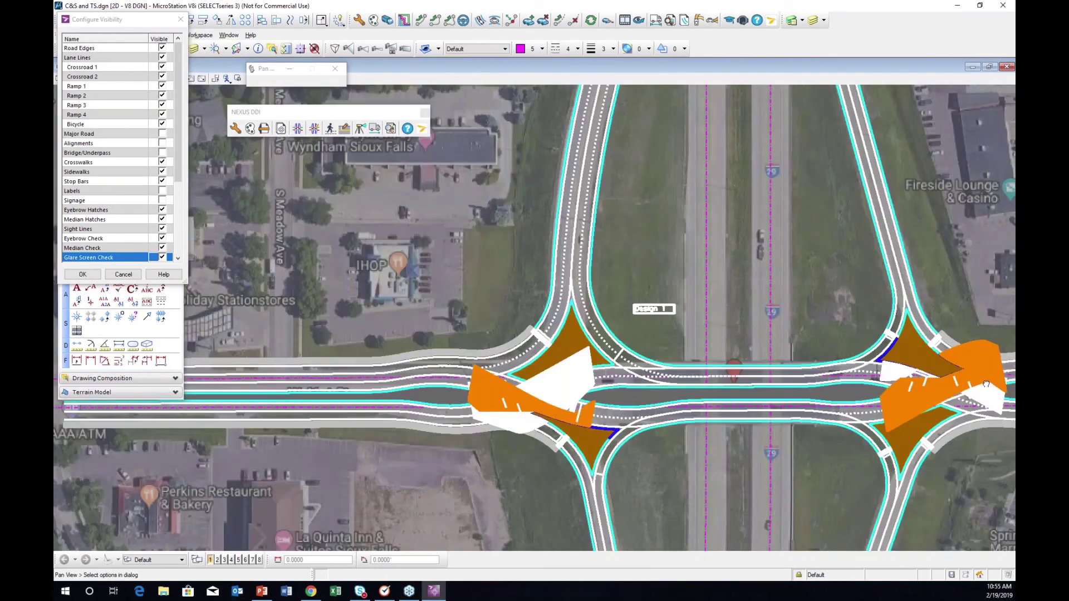
pyautogui.scroll(4, 639, 366)
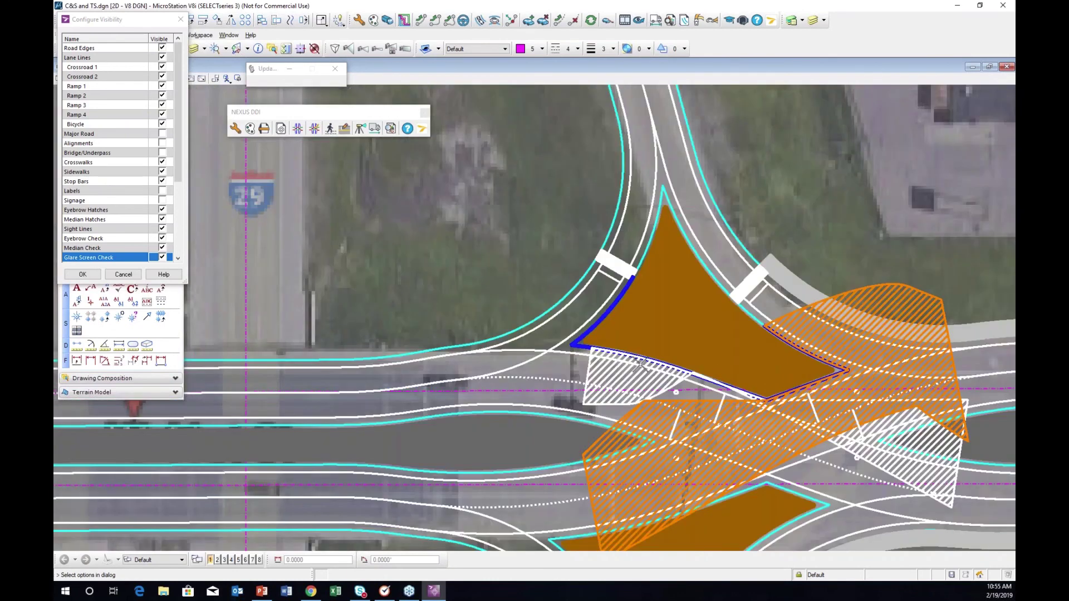
pyautogui.click(162, 257)
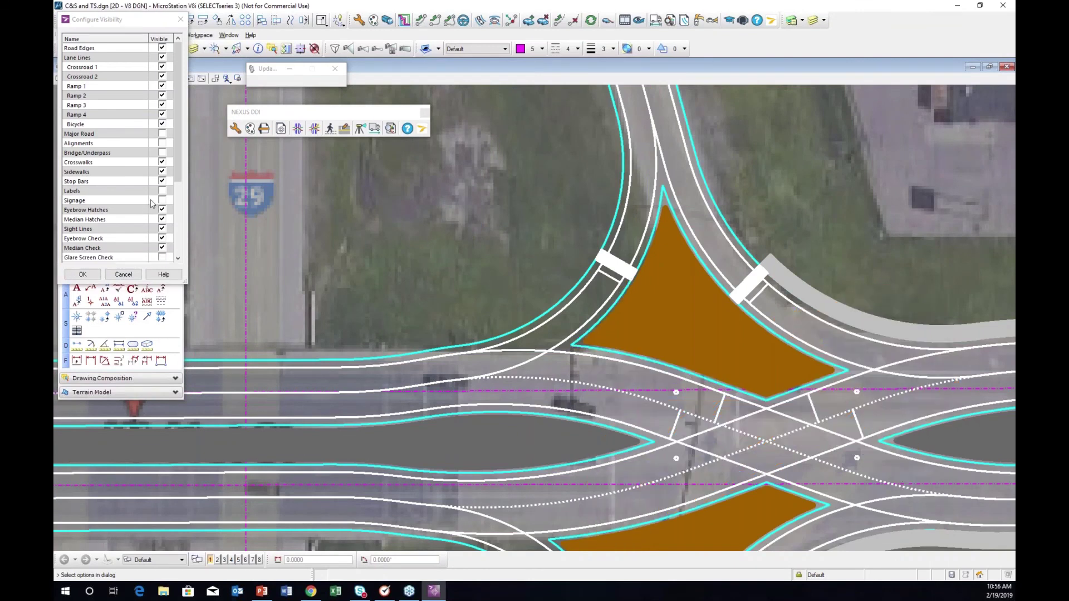
# Display the DDI's signage and inspect the sign locations across the interchange and the sign table southeast of it
pyautogui.click(162, 200)
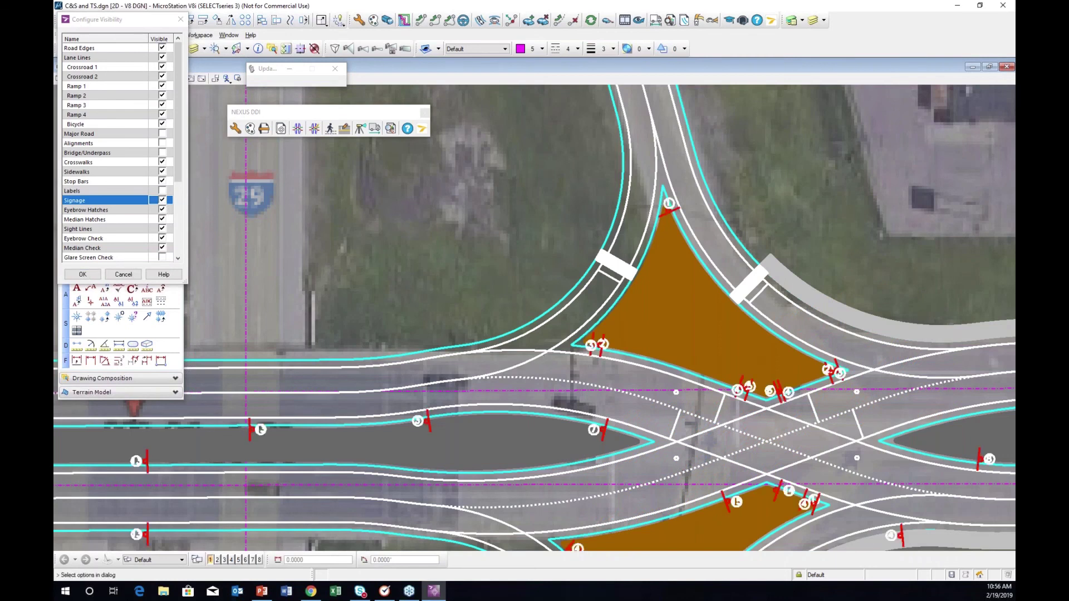
pyautogui.scroll(-5, 530, 361)
pyautogui.scroll(5, 452, 387)
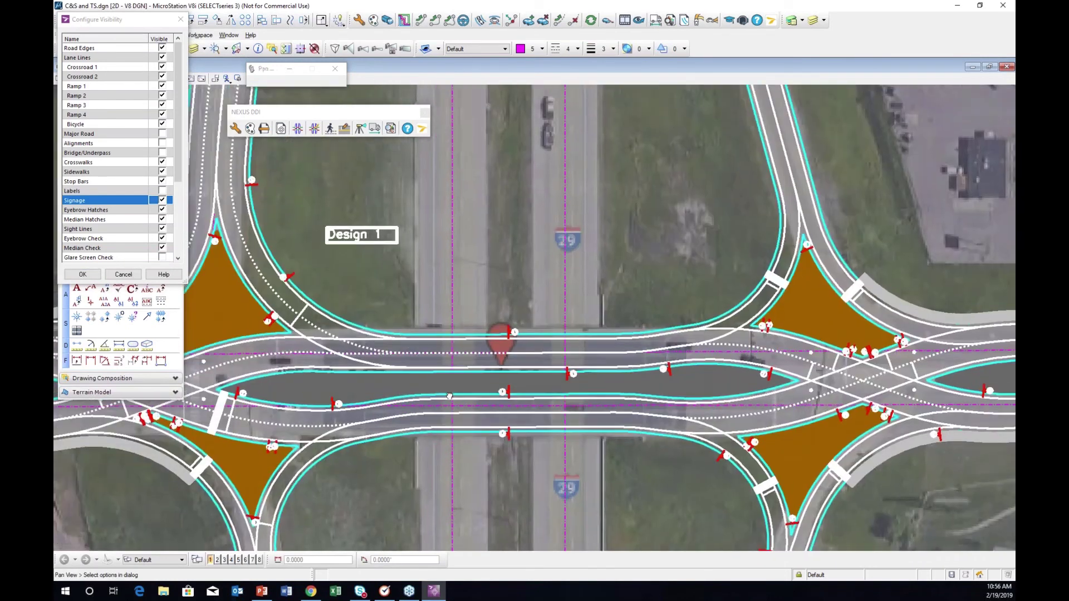
pyautogui.moveTo(429, 326)
pyautogui.mouseDown(button='middle')
pyautogui.moveTo(637, 364)
pyautogui.moveTo(552, 346)
pyautogui.moveTo(472, 298)
pyautogui.mouseUp(button='middle')
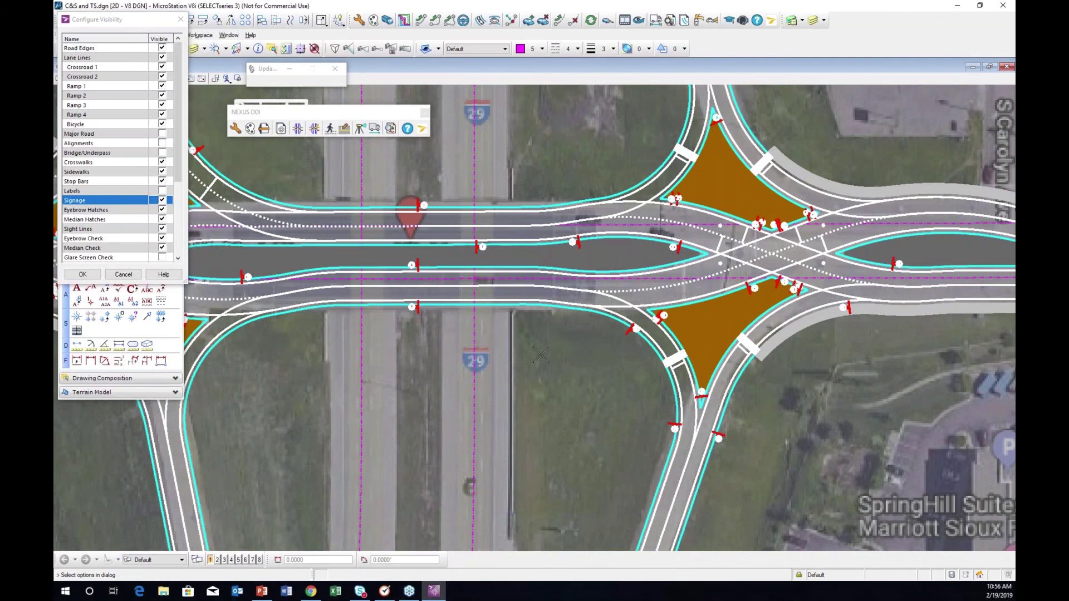
pyautogui.scroll(-2, 540, 355)
pyautogui.moveTo(540, 354); pyautogui.dragTo(423, 290, button='middle')
pyautogui.scroll(2, 814, 386)
pyautogui.scroll(1, 814, 386)
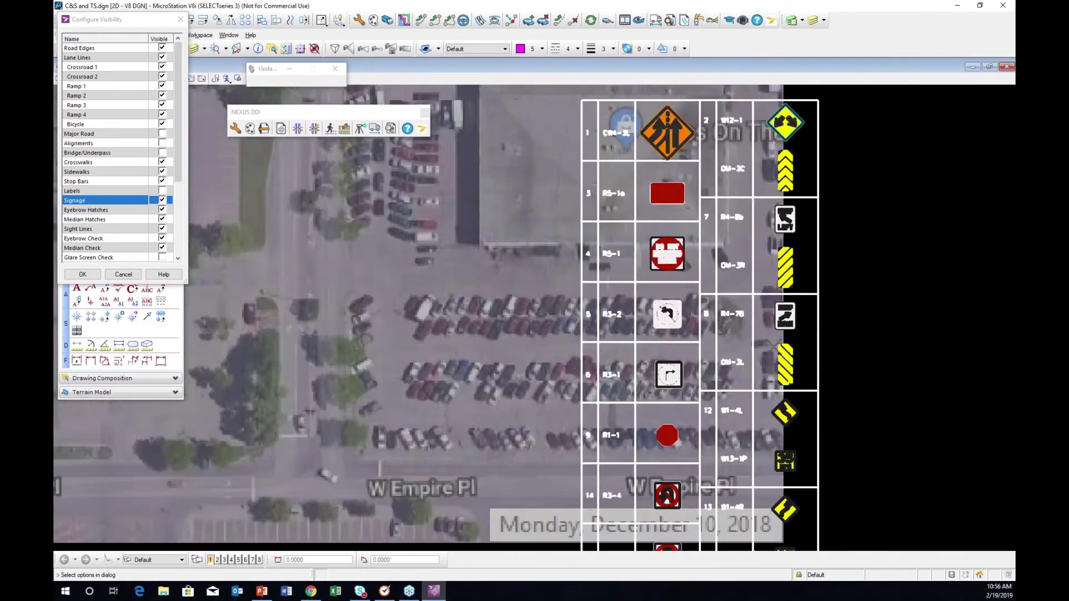
pyautogui.scroll(-1, 771, 346)
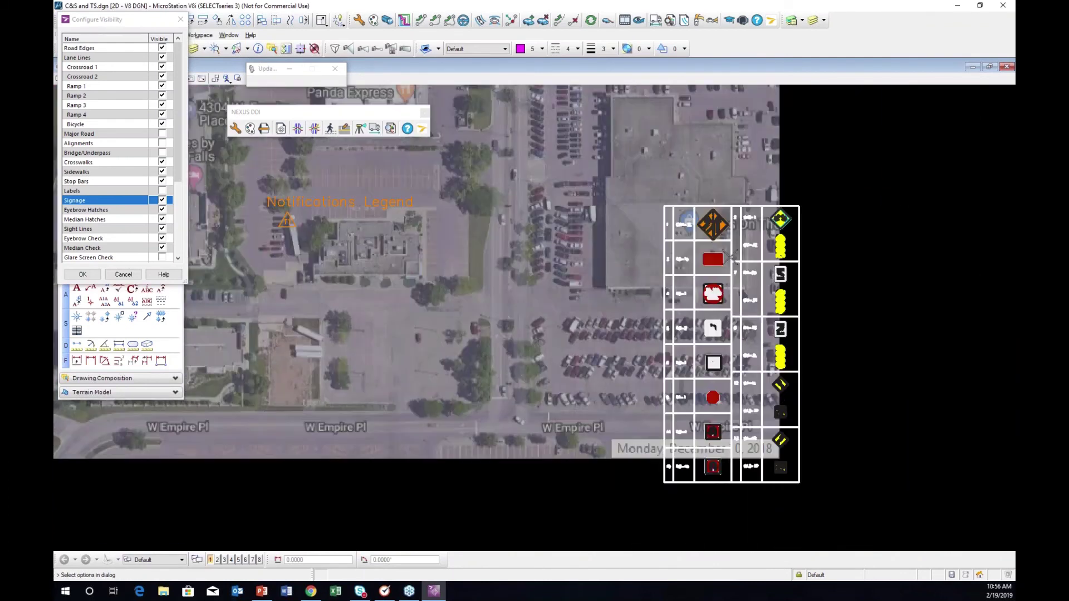
# Make ATDIMS the active level, then hide the Default level and show it again
pyautogui.click(812, 21)
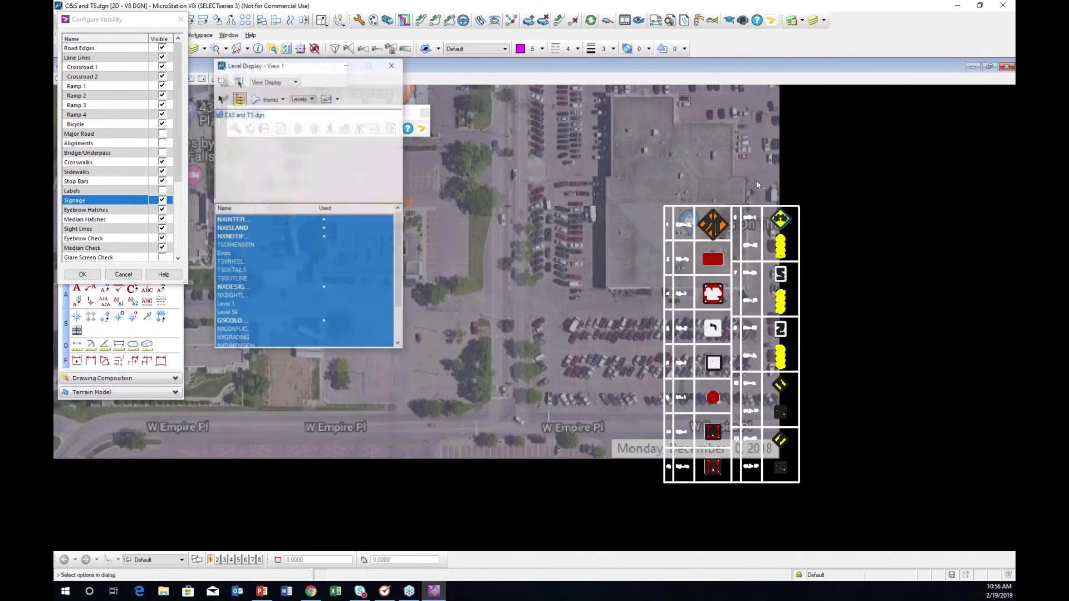
pyautogui.doubleClick(234, 331)
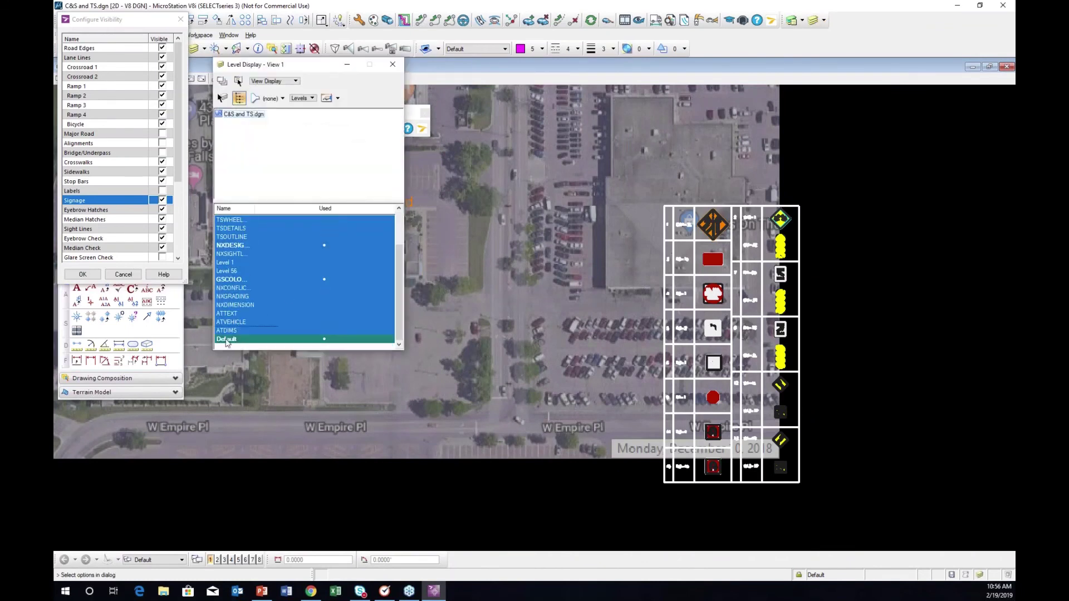
pyautogui.click(223, 340)
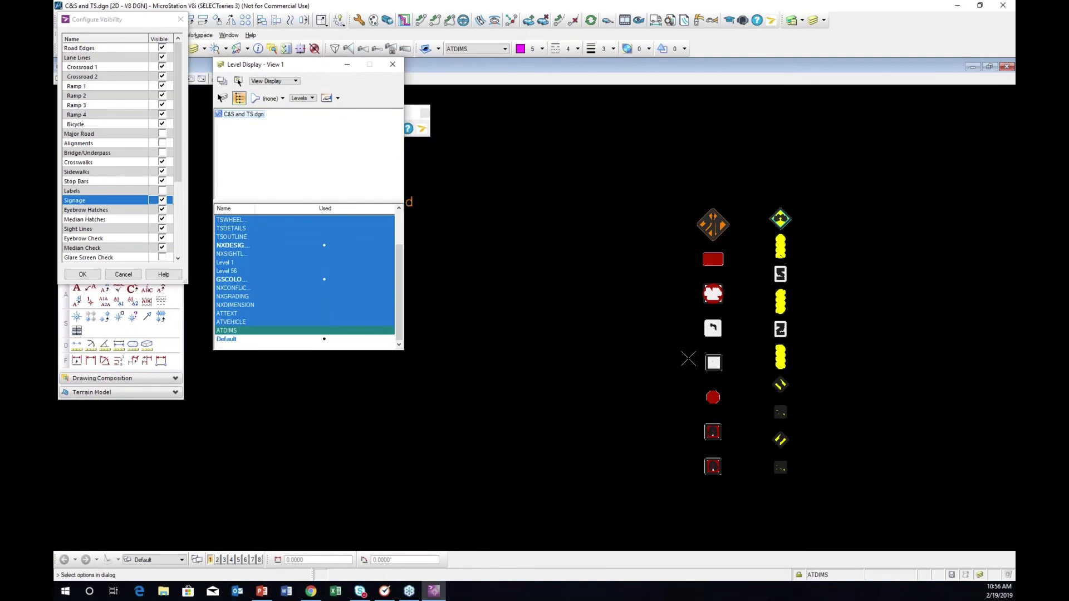
pyautogui.scroll(-3, 670, 357)
pyautogui.scroll(1, 670, 356)
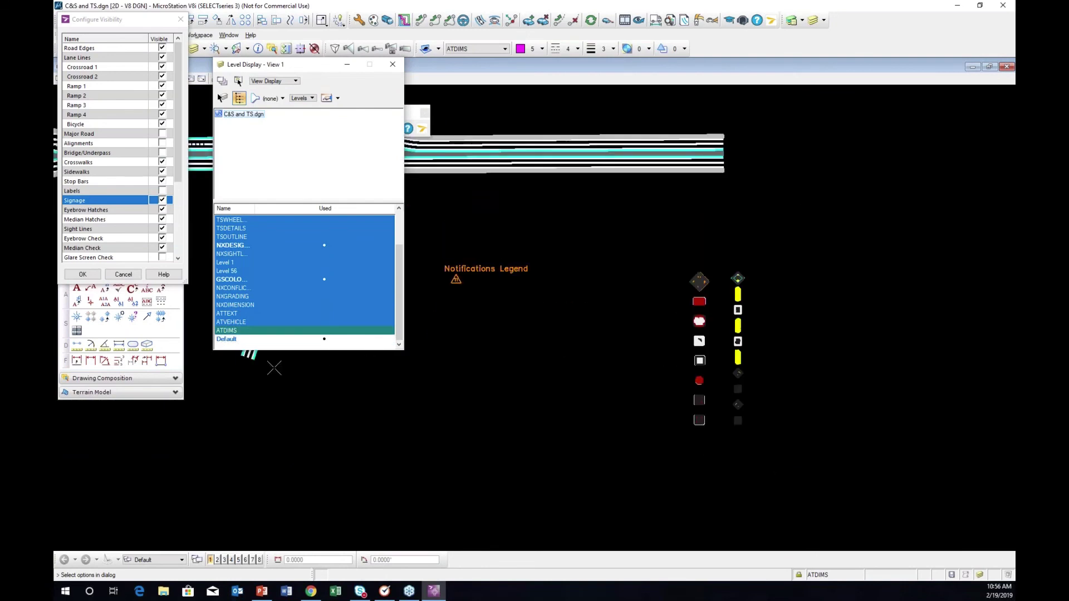
pyautogui.click(234, 339)
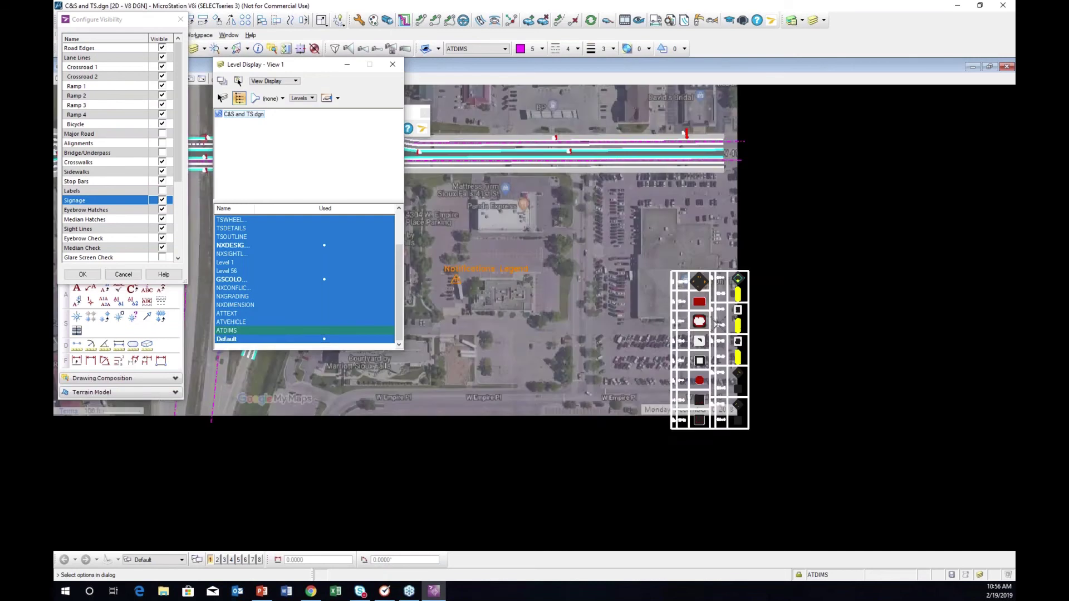
# Review the sign table, hide the DDI's signage and accept the DDI edit
pyautogui.scroll(2, 680, 300)
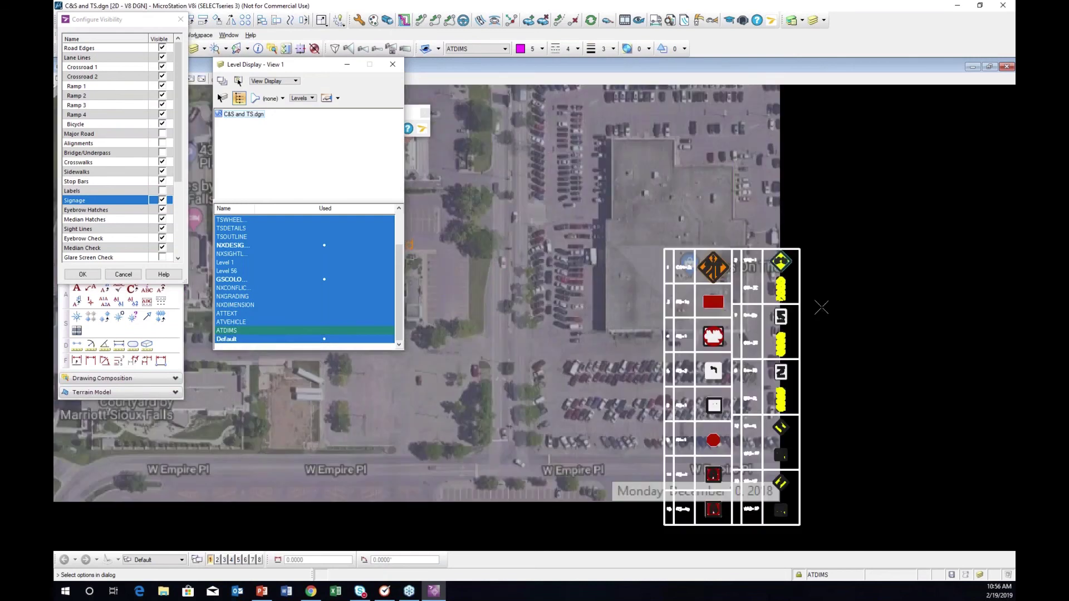
pyautogui.scroll(2, 714, 407)
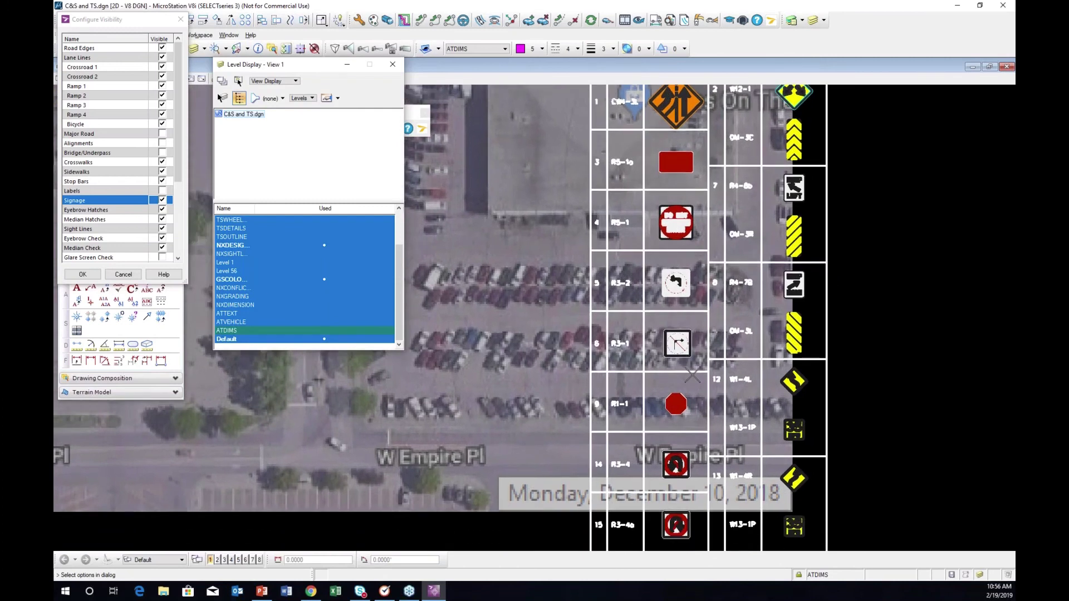
pyautogui.scroll(-2, 692, 377)
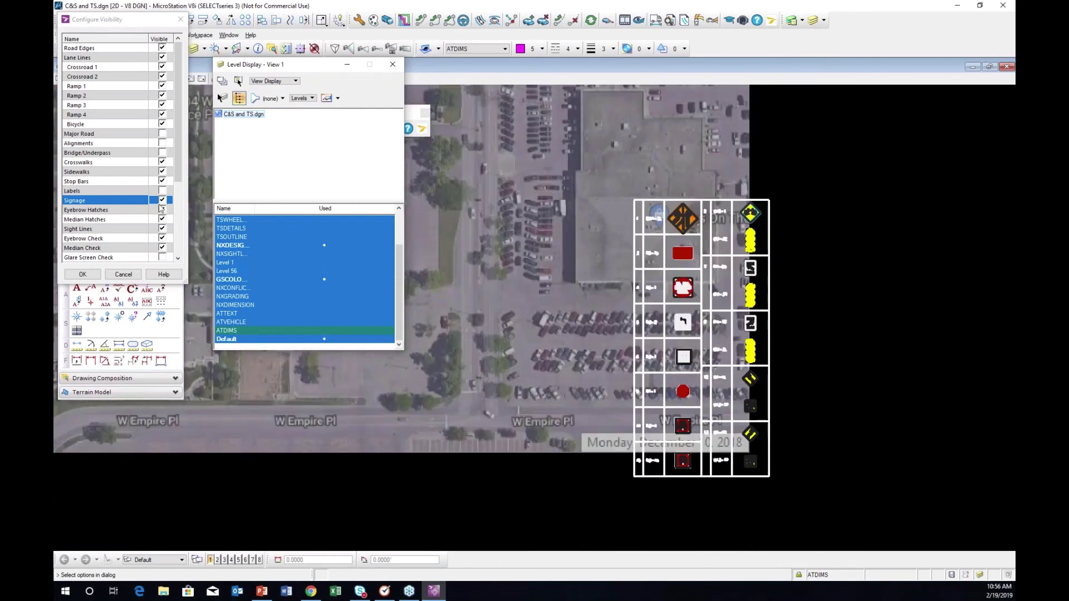
pyautogui.click(162, 200)
pyautogui.click(82, 274)
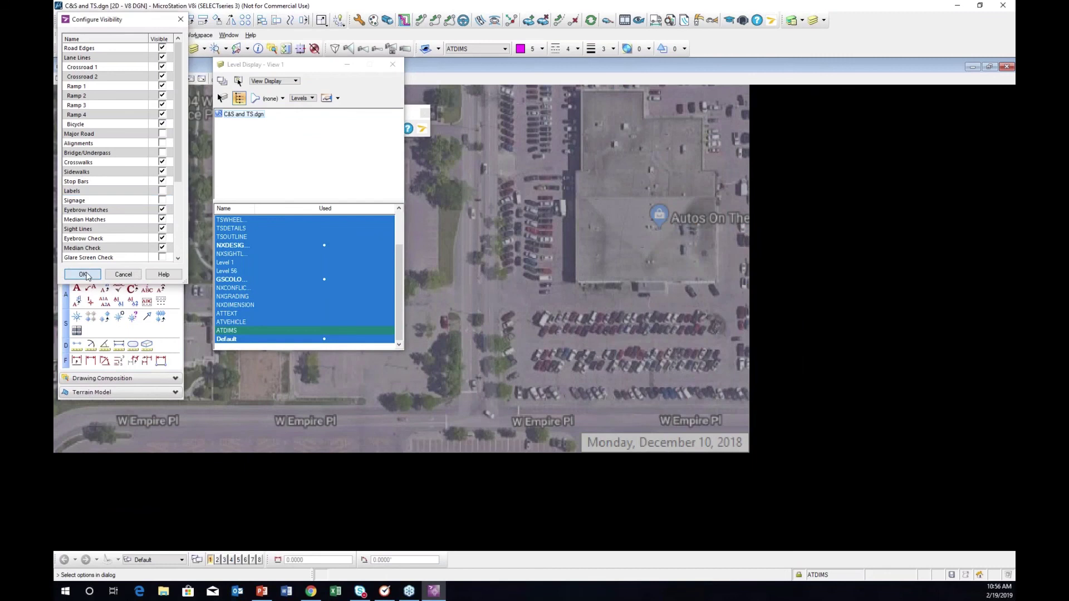
pyautogui.doubleClick(345, 65)
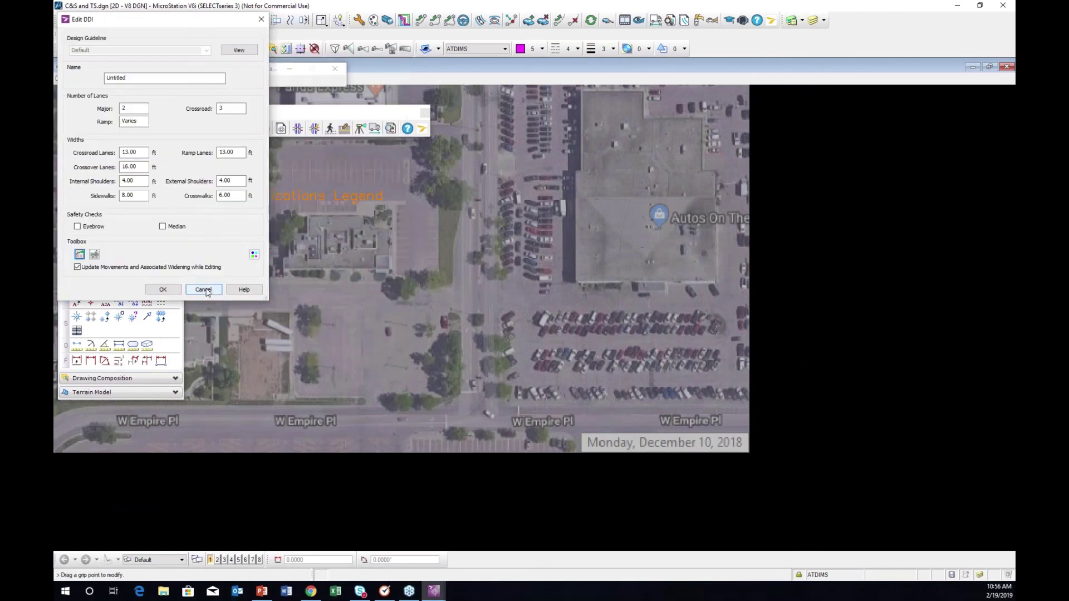
pyautogui.click(163, 289)
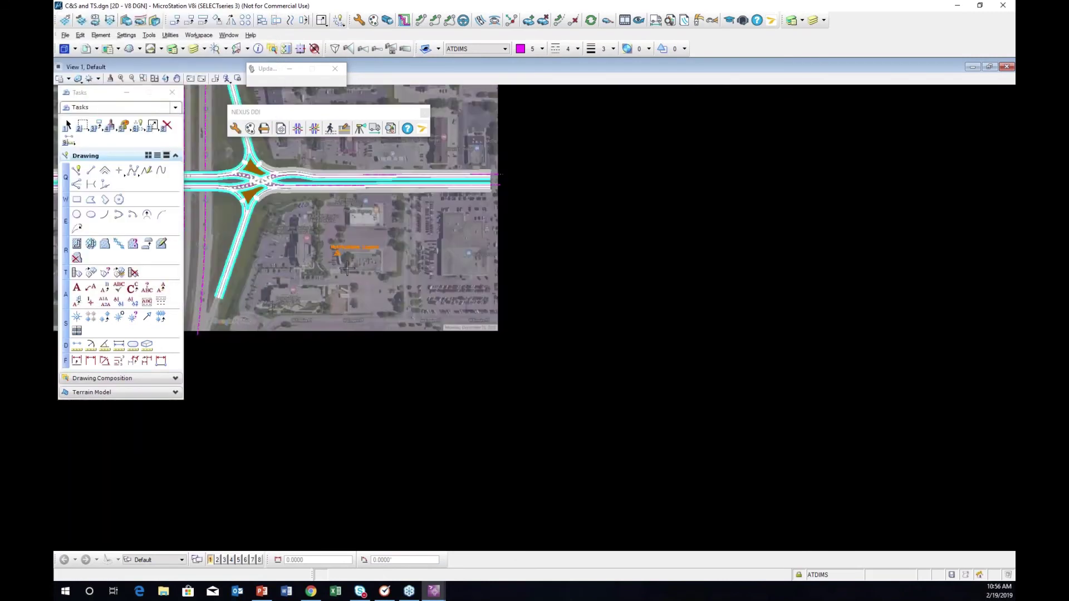
# Save the current interchange as a new iteration of Design 1, keeping the suggested name and leaving the comment blank
pyautogui.scroll(4, 599, 285)
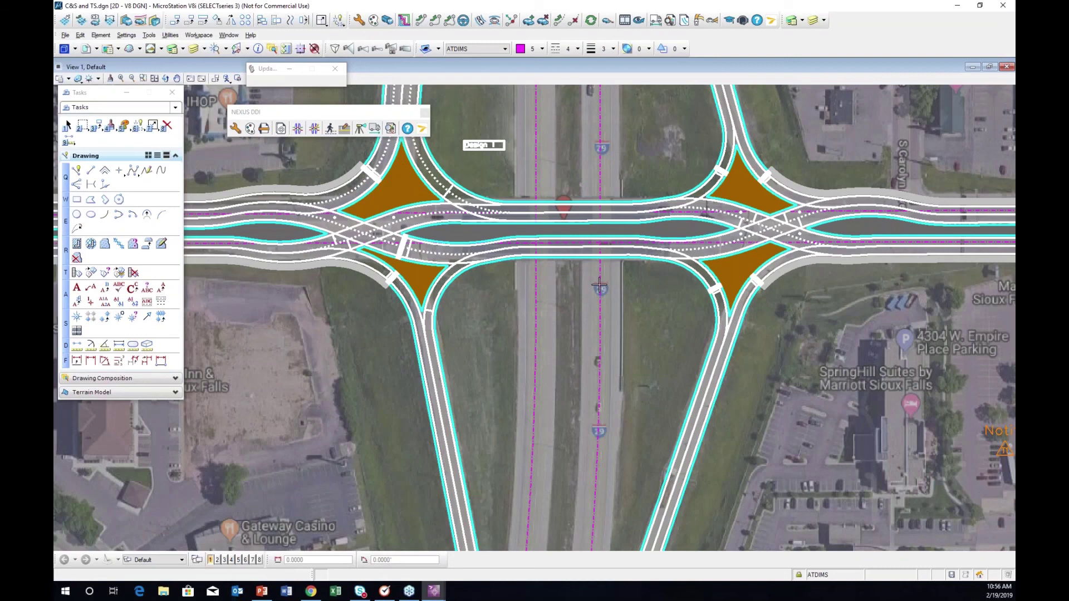
pyautogui.moveTo(541, 301); pyautogui.dragTo(539, 339, button='middle')
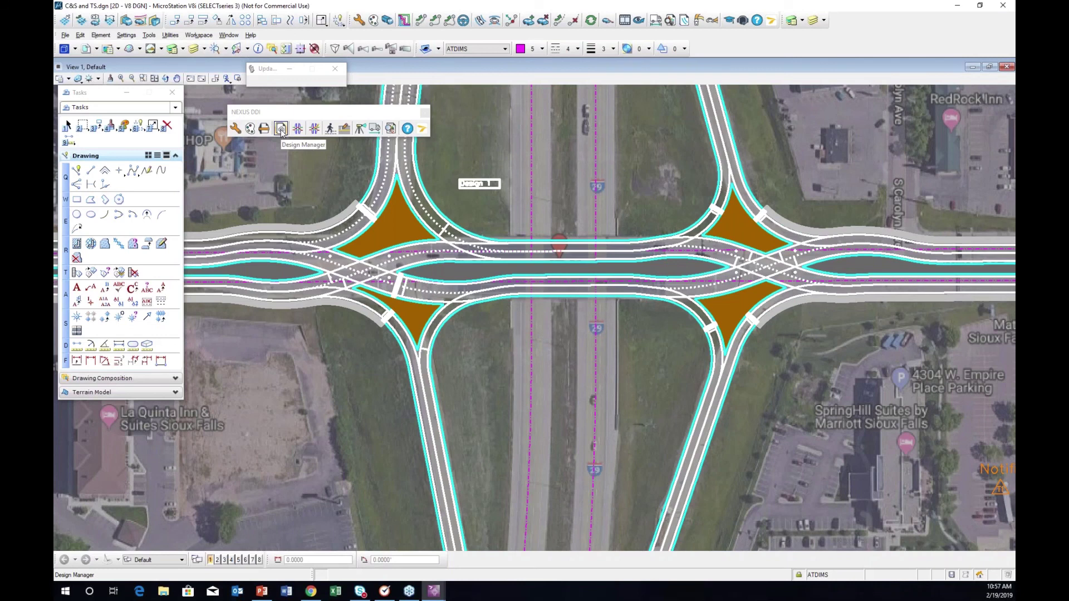
pyautogui.click(281, 129)
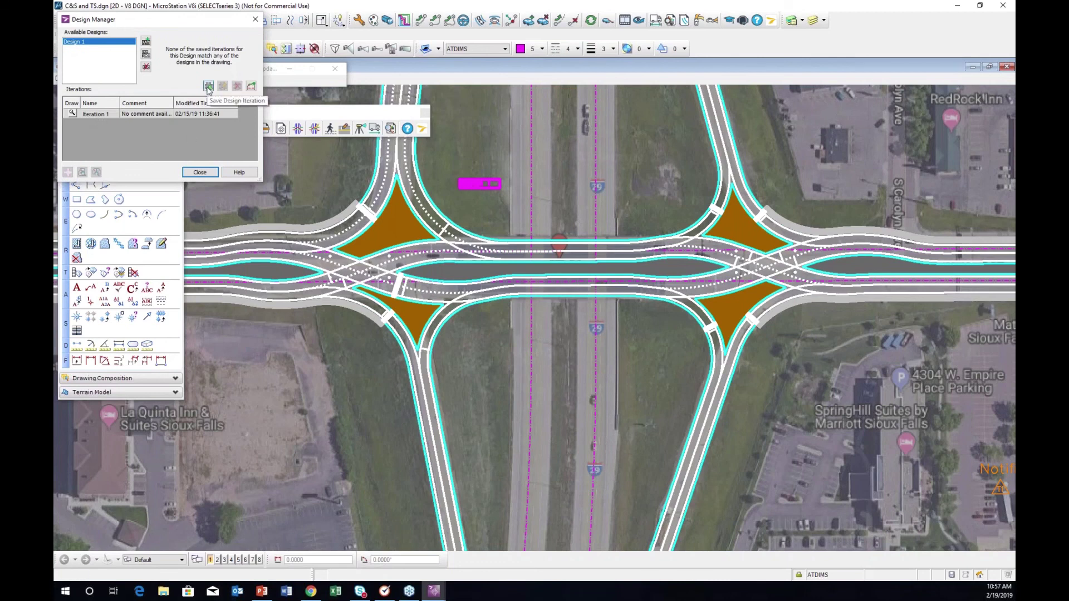
pyautogui.click(208, 86)
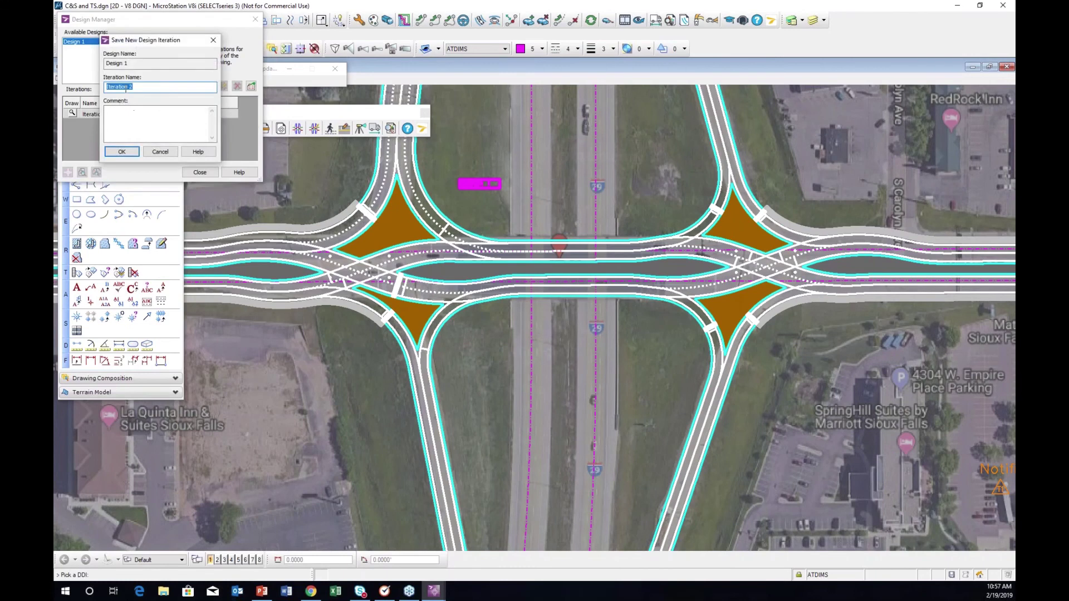
pyautogui.click(120, 117)
pyautogui.click(122, 152)
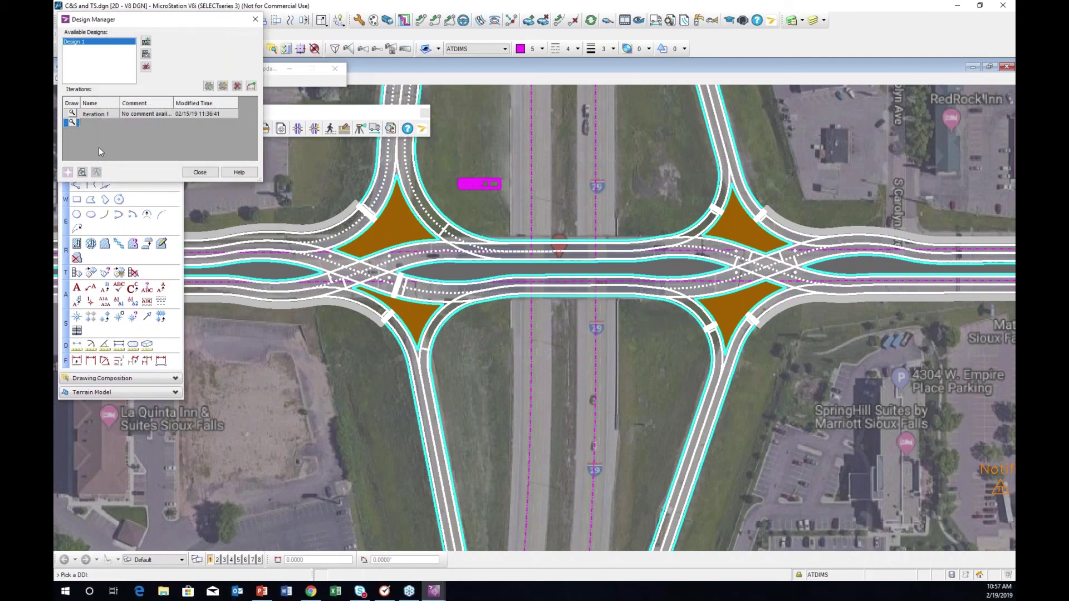
# Compare Iteration 1 and Iteration 2 of Design 1, examining the overlaid geometry and both parameter lists, and finish the comparison
pyautogui.keyDown('ctrl'); pyautogui.click(109, 115); pyautogui.keyUp('ctrl')
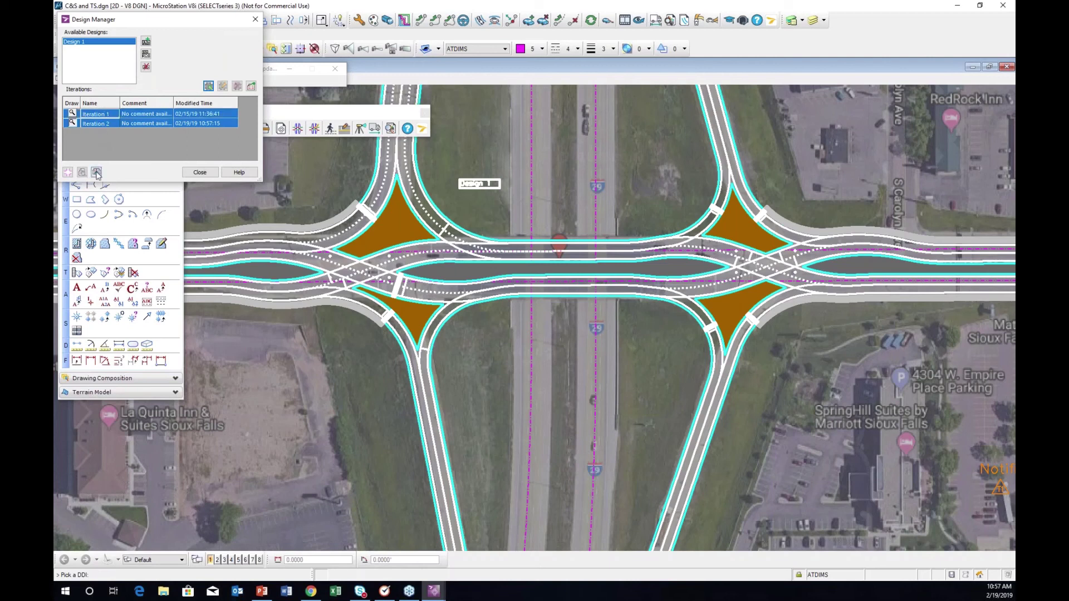
pyautogui.press('Escape')
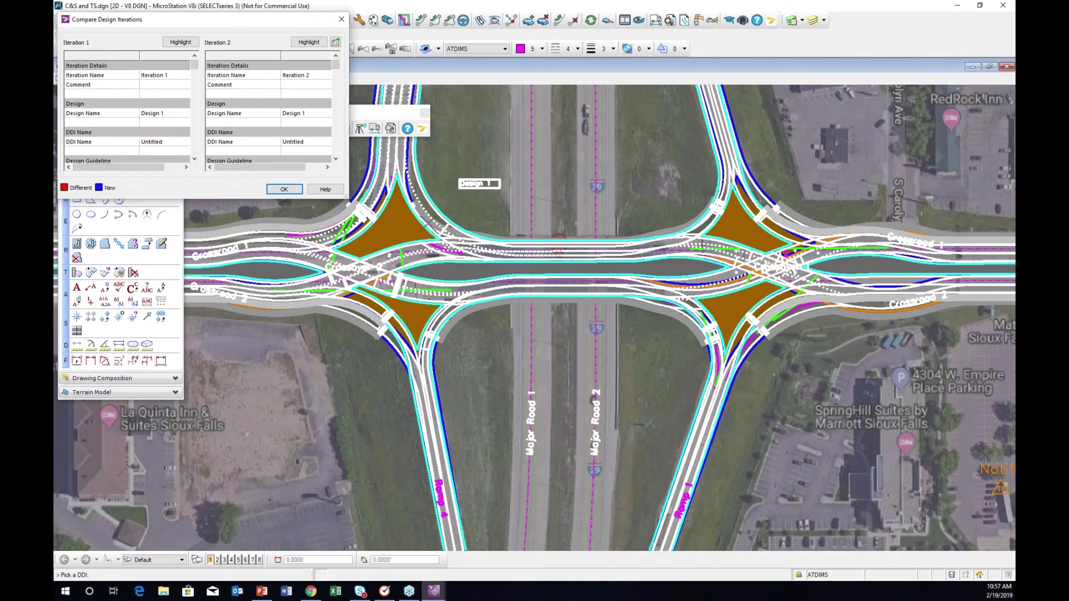
pyautogui.scroll(2, 429, 224)
pyautogui.moveTo(479, 332); pyautogui.dragTo(584, 404, button='middle')
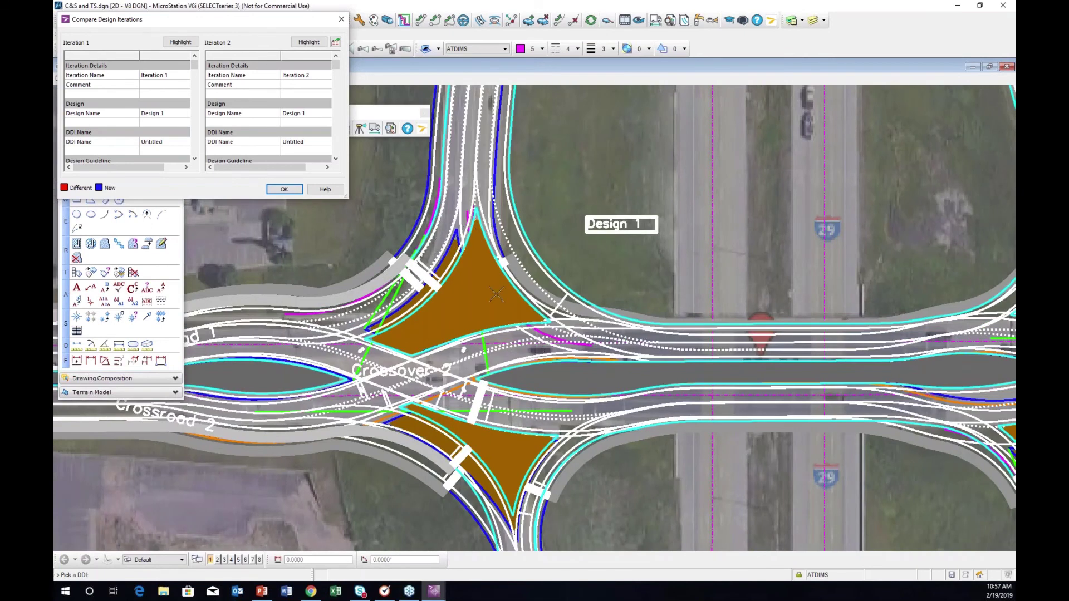
pyautogui.moveTo(556, 339); pyautogui.dragTo(265, 290, button='middle')
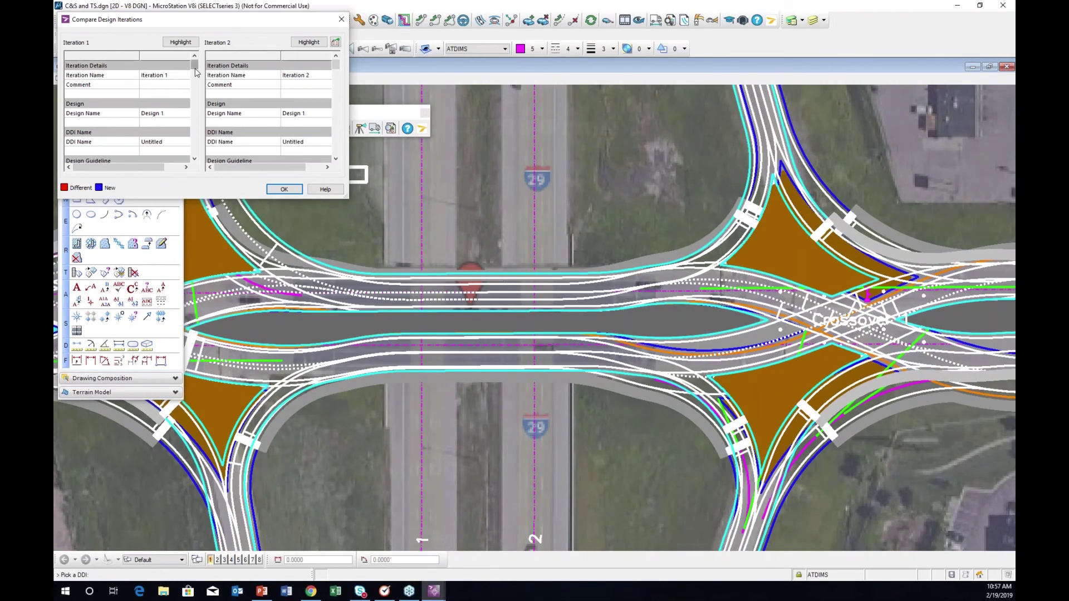
pyautogui.moveTo(194, 71); pyautogui.dragTo(203, 161)
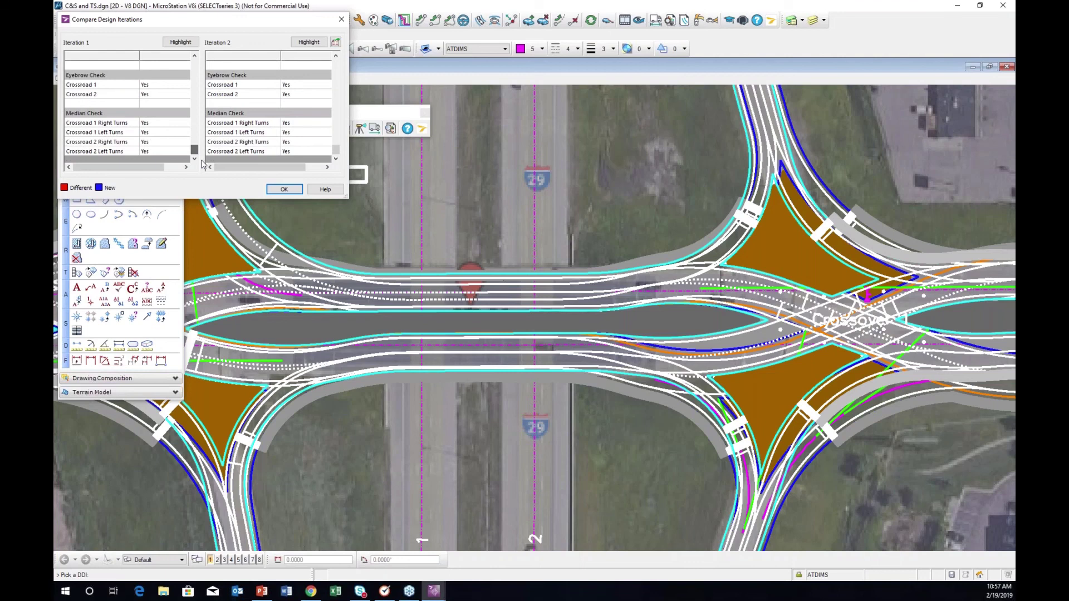
pyautogui.click(281, 189)
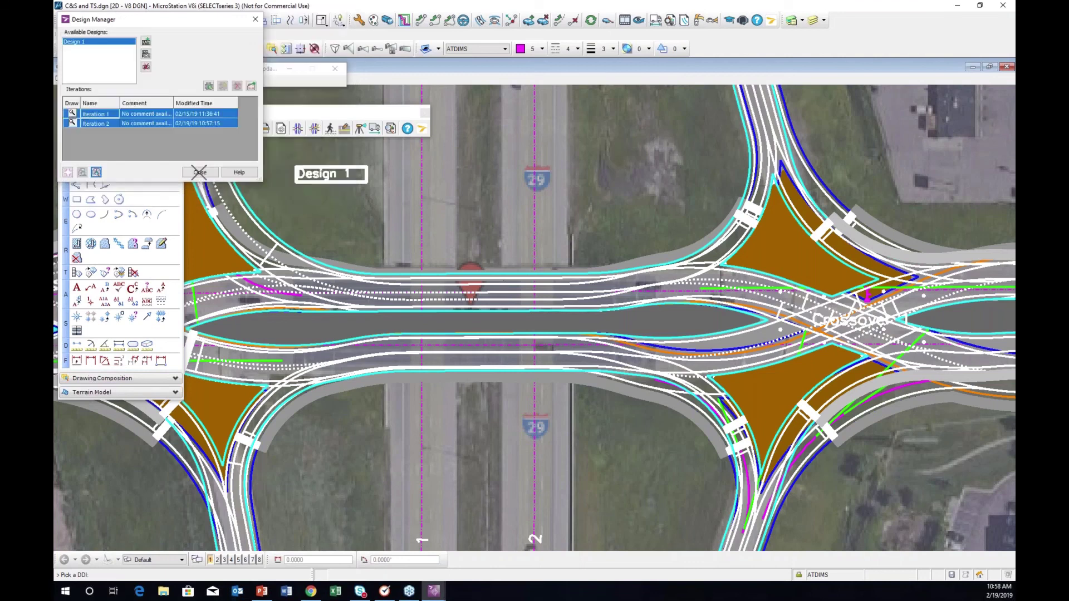
# Draw the saved iterations of Design 1 one at a time to view each layout, ending with Iteration 2, and close the Design Manager
pyautogui.keyDown('ctrl'); pyautogui.click(79, 124); pyautogui.keyUp('ctrl')
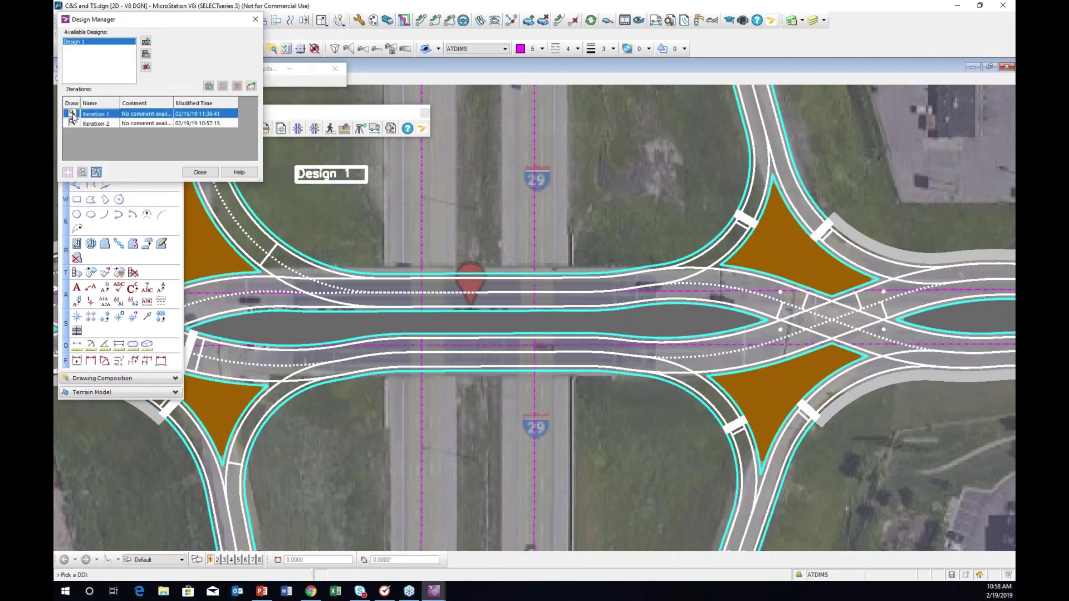
pyautogui.click(73, 123)
pyautogui.click(72, 124)
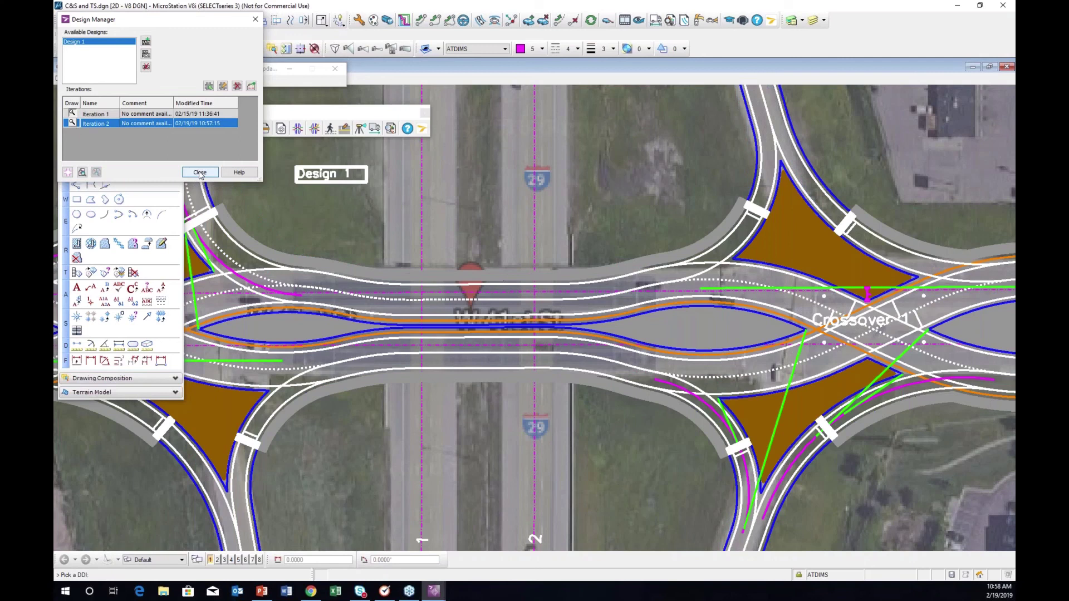
pyautogui.click(72, 123)
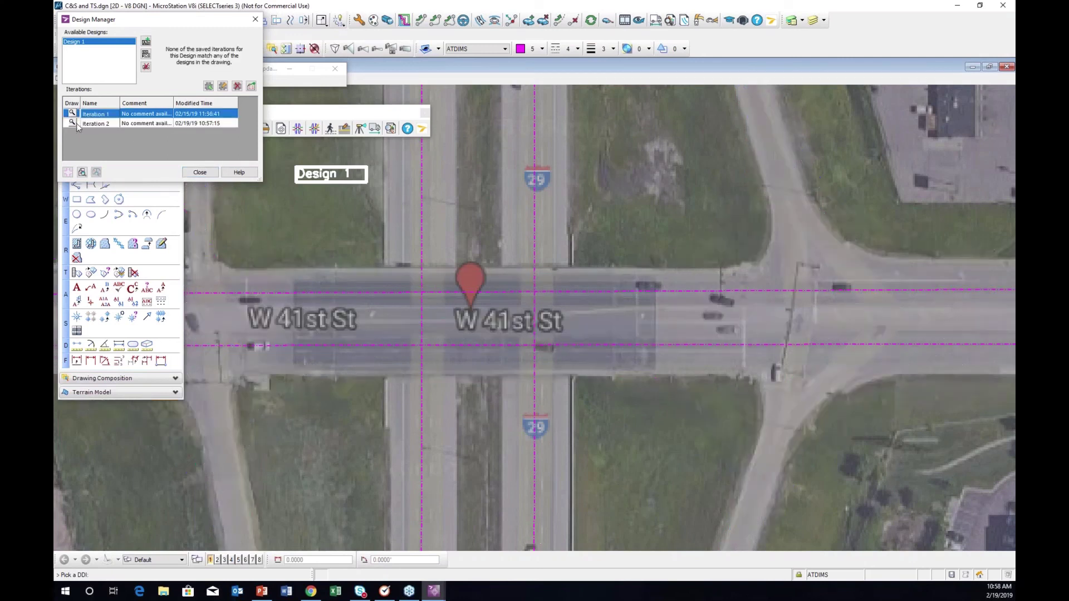
pyautogui.click(200, 173)
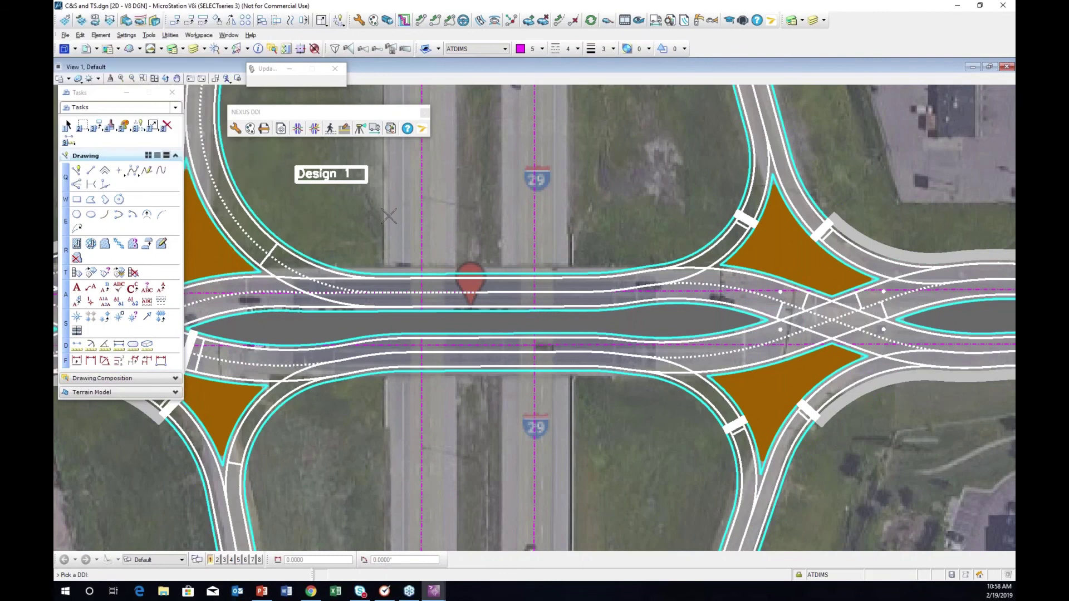
# View the full interchange extents and switch to the NEXUS DDI presentation at its Summary and Closing slide
pyautogui.scroll(-5, 410, 244)
pyautogui.moveTo(410, 244); pyautogui.dragTo(427, 245, button='middle')
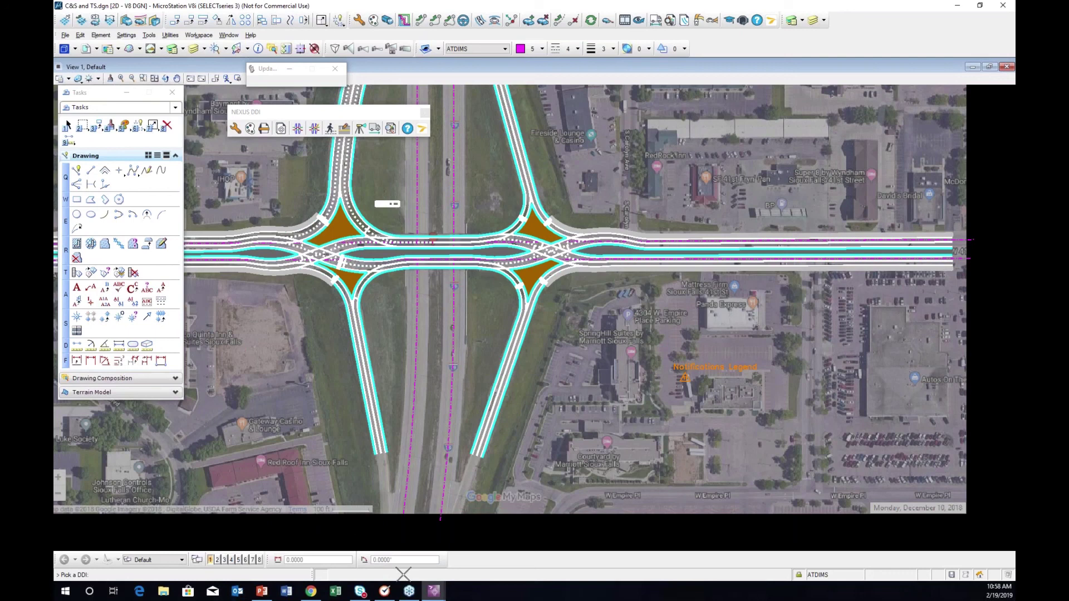
pyautogui.hotkey('alt', 'Tab')
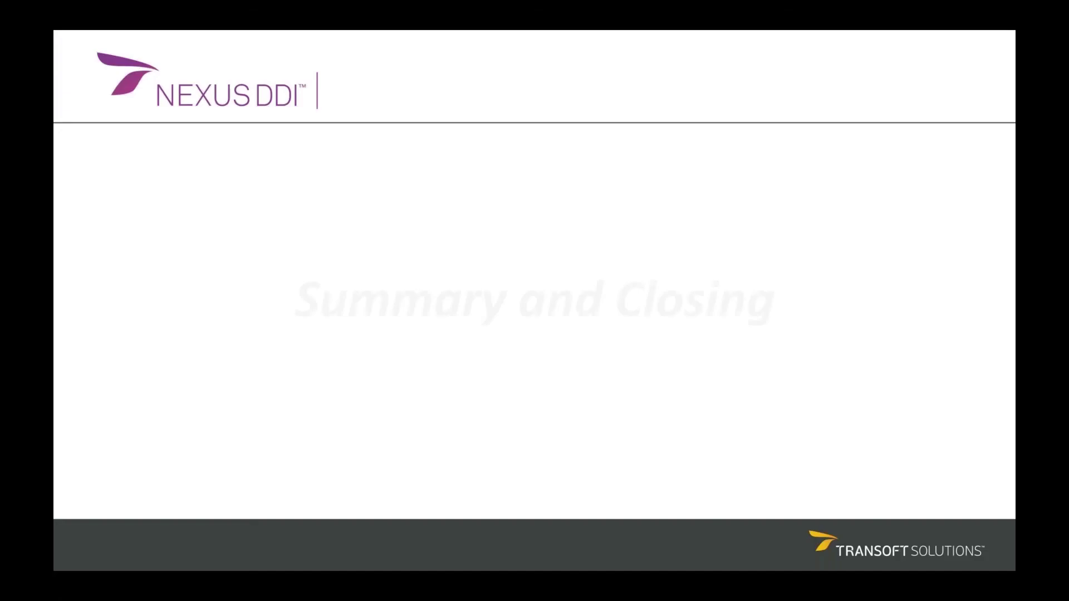